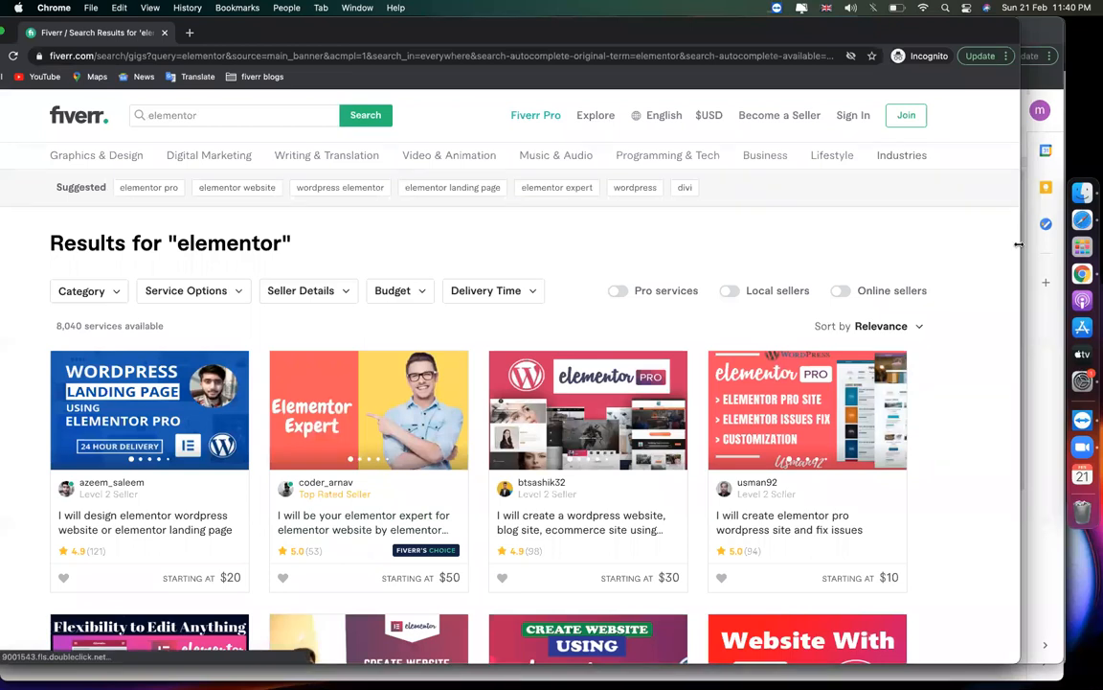
# Widen the browser window and look through the gig results for "elementor".
pyautogui.moveTo(1018, 246); pyautogui.dragTo(1057, 251)
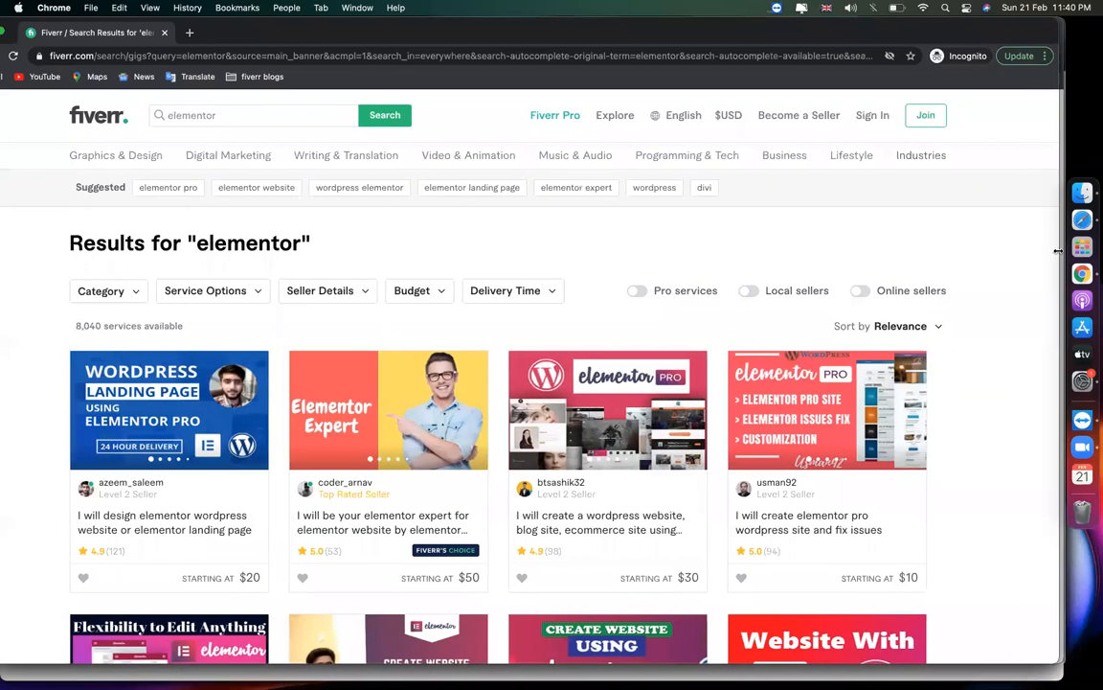
pyautogui.scroll(-5, 623, 285)
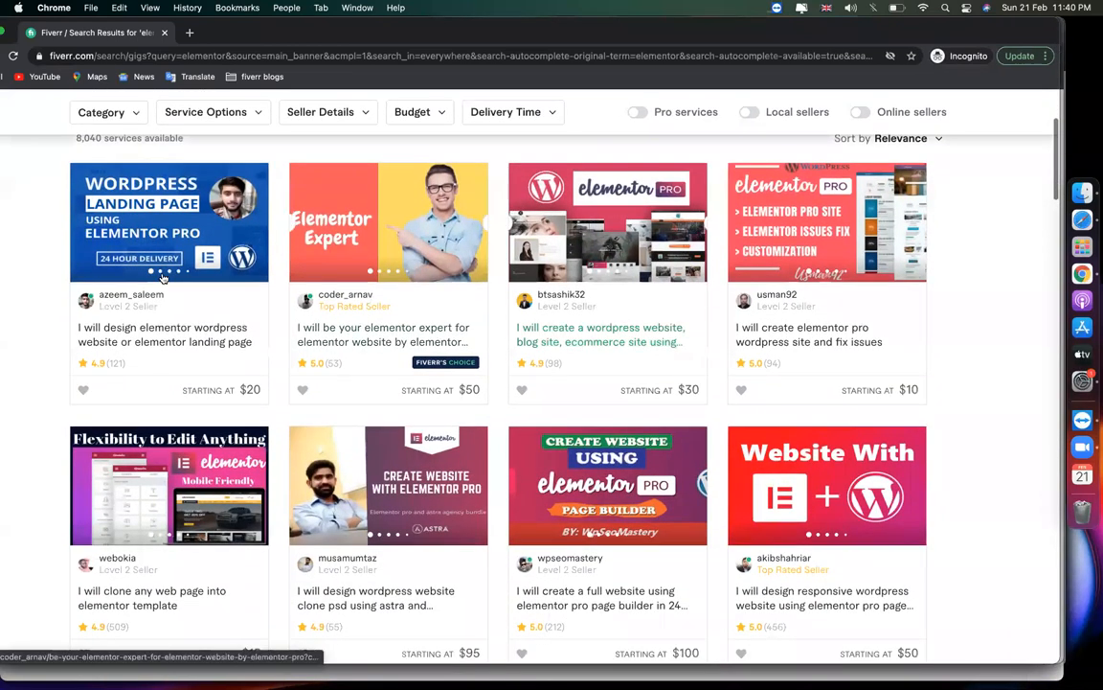
pyautogui.scroll(-2, 158, 517)
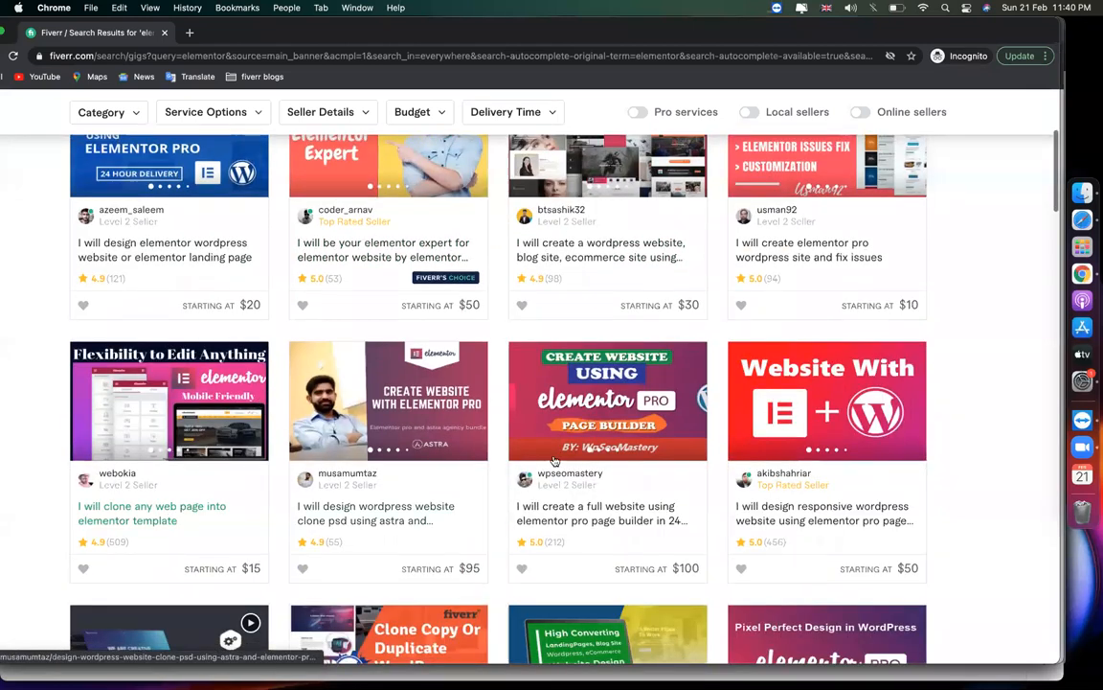
pyautogui.scroll(-3, 553, 461)
pyautogui.scroll(-10, 946, 505)
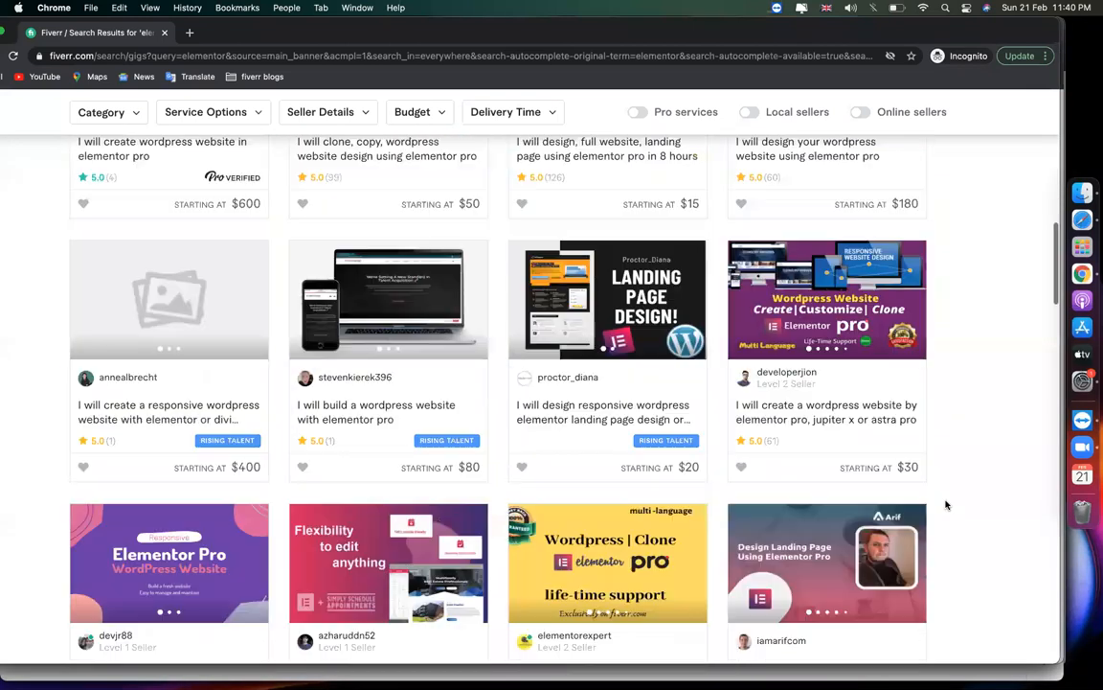
pyautogui.scroll(-20, 946, 505)
pyautogui.scroll(20, 946, 505)
pyautogui.scroll(-3, 946, 504)
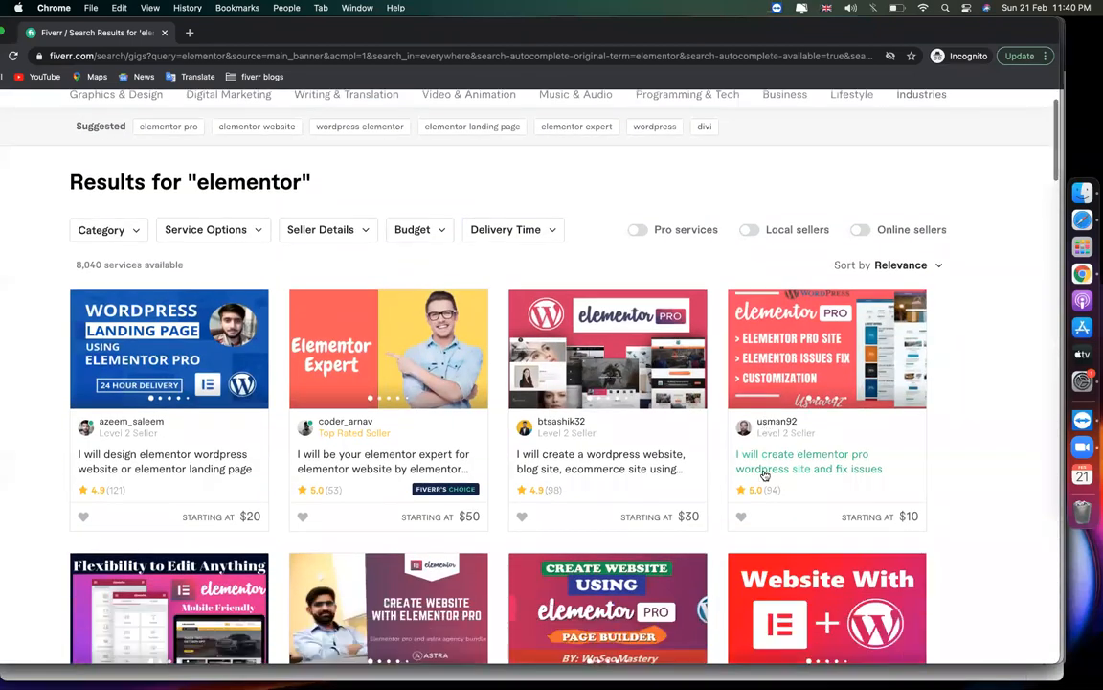
pyautogui.scroll(-1, 287, 414)
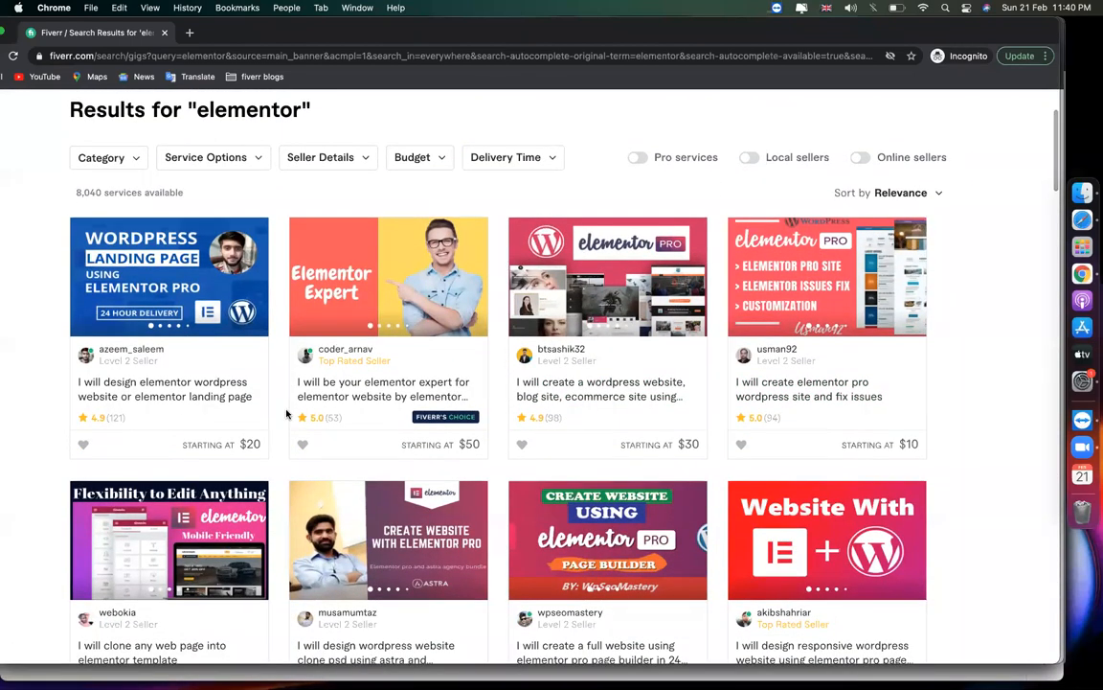
# Open each of the four gigs in the first row of results in its own new tab.
pyautogui.rightClick(163, 400)
pyautogui.click(335, 363)
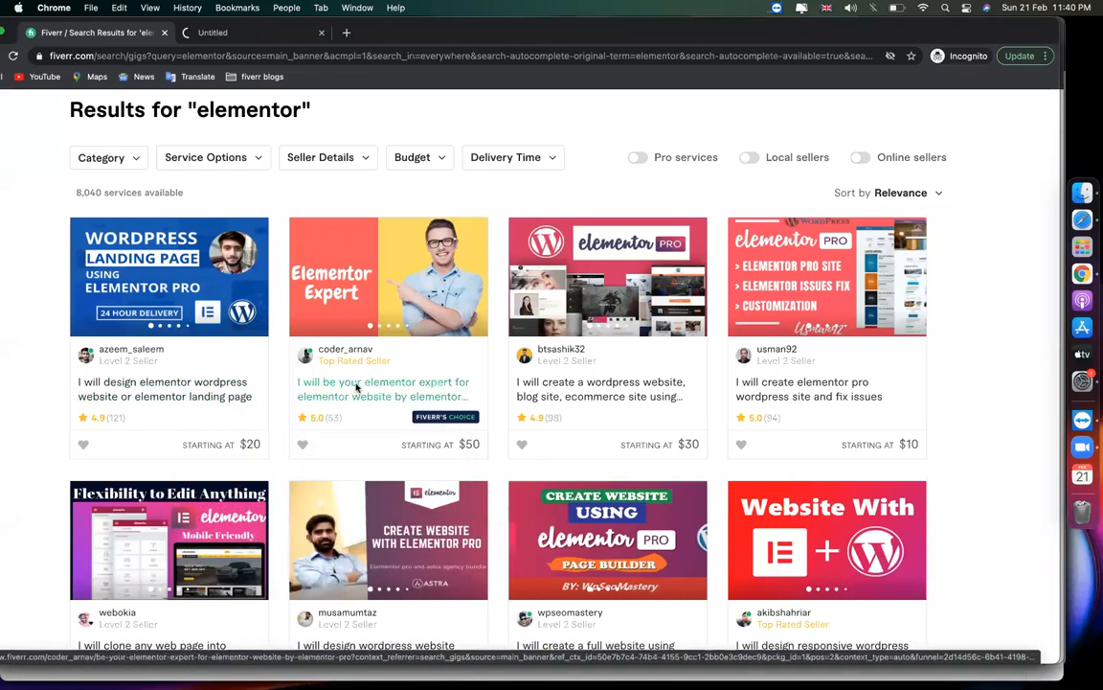
pyautogui.rightClick(356, 387)
pyautogui.click(371, 391)
pyautogui.rightClick(611, 387)
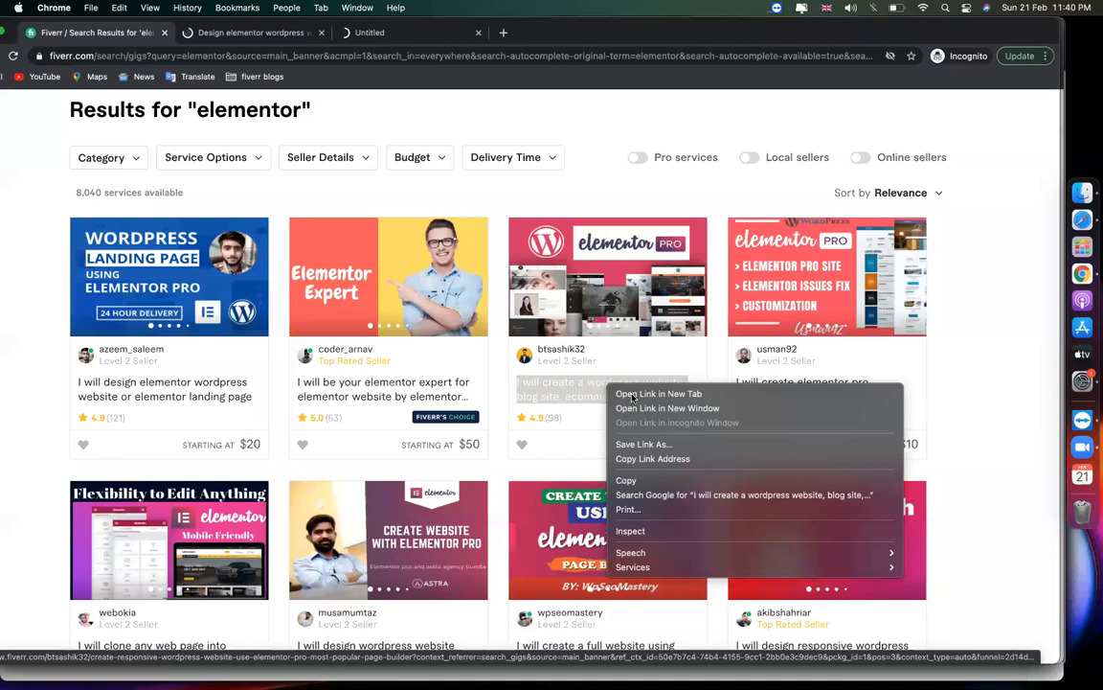
pyautogui.click(633, 394)
pyautogui.rightClick(769, 383)
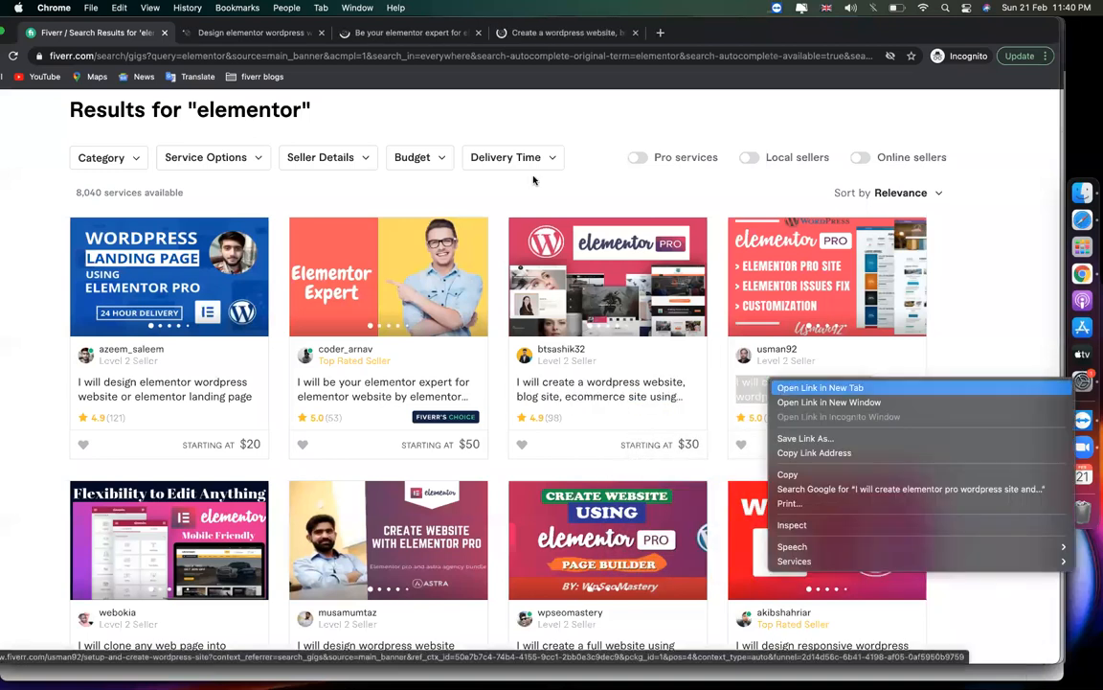
pyautogui.press('Return')
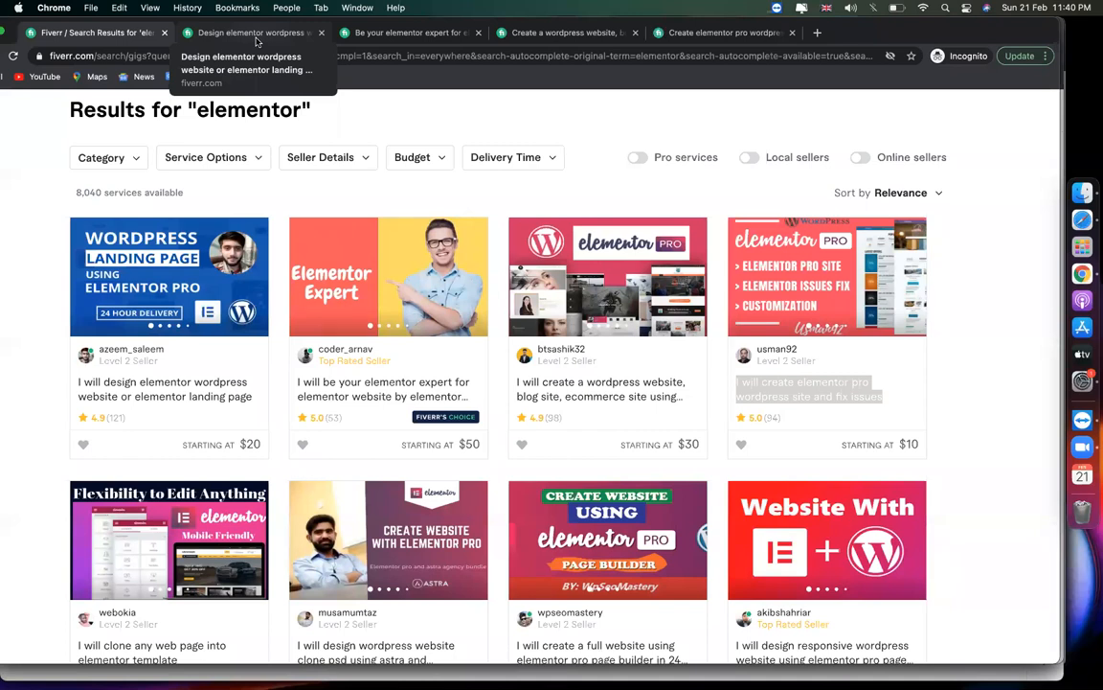
# Switch to the first opened gig, the elementor WordPress website or landing page design, and examine its title.
pyautogui.click(255, 33)
pyautogui.click(864, 272)
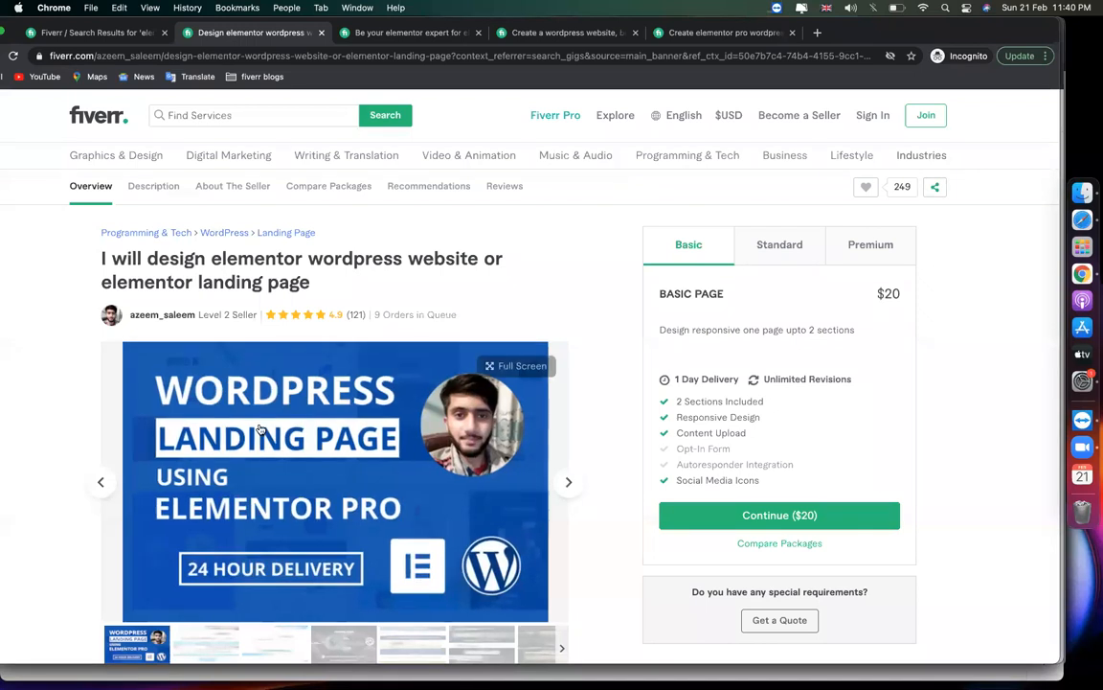
pyautogui.scroll(-1, 258, 428)
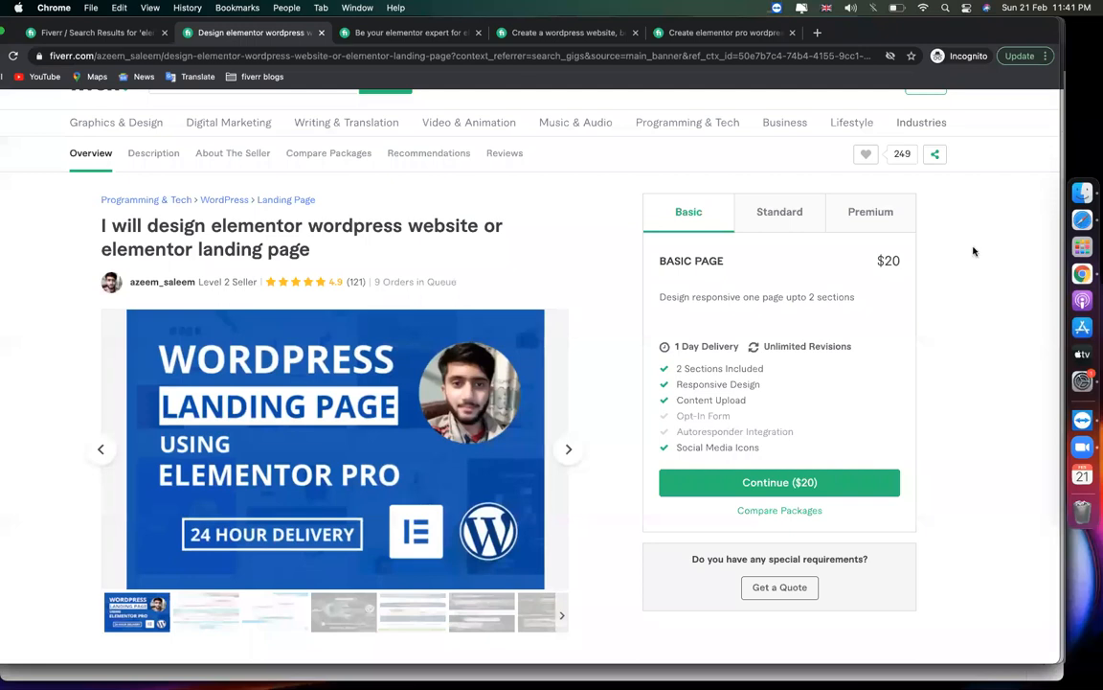
pyautogui.tripleClick(187, 216)
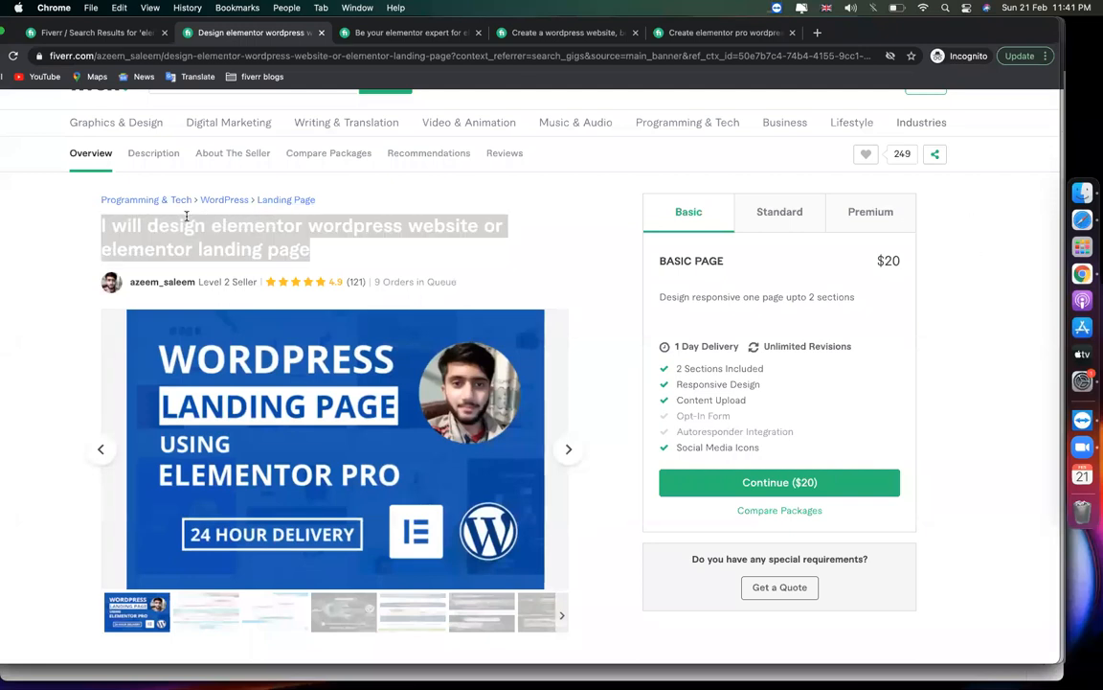
pyautogui.doubleClick(132, 231)
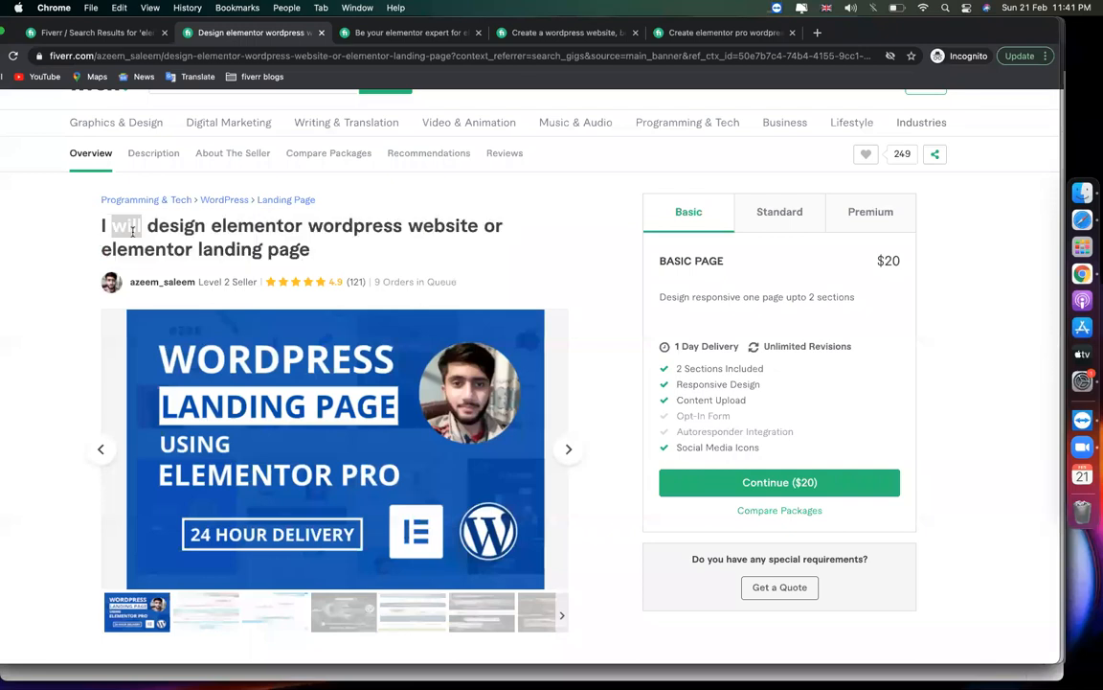
pyautogui.tripleClick(133, 231)
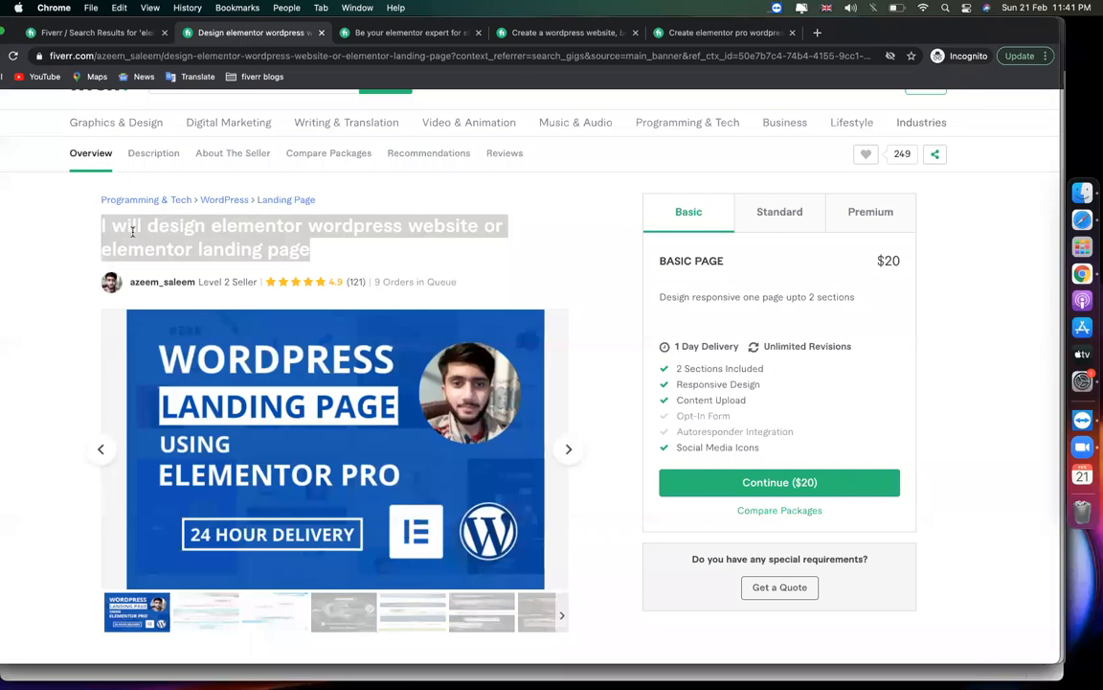
pyautogui.click(132, 231)
pyautogui.moveTo(316, 251); pyautogui.dragTo(97, 226)
# Compare the seller name and gig wording in the page URL with the gig title.
pyautogui.click(158, 55)
pyautogui.click(156, 55)
pyautogui.moveTo(103, 56); pyautogui.dragTo(193, 56)
pyautogui.click(60, 253)
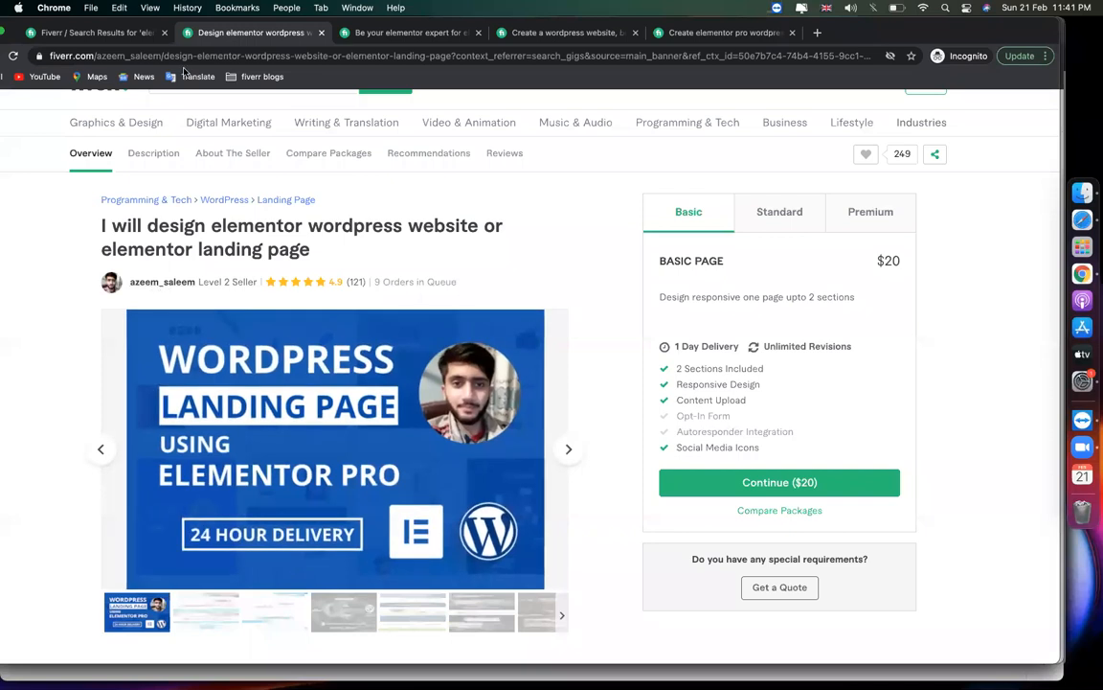
pyautogui.moveTo(166, 54); pyautogui.dragTo(308, 64)
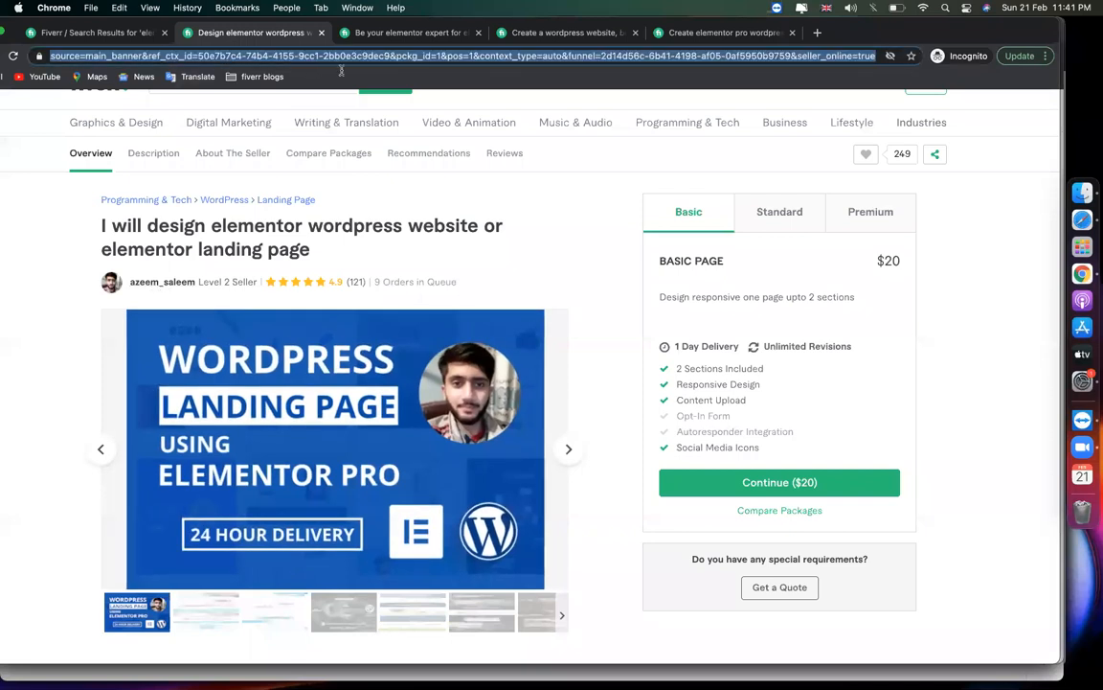
pyautogui.click(50, 305)
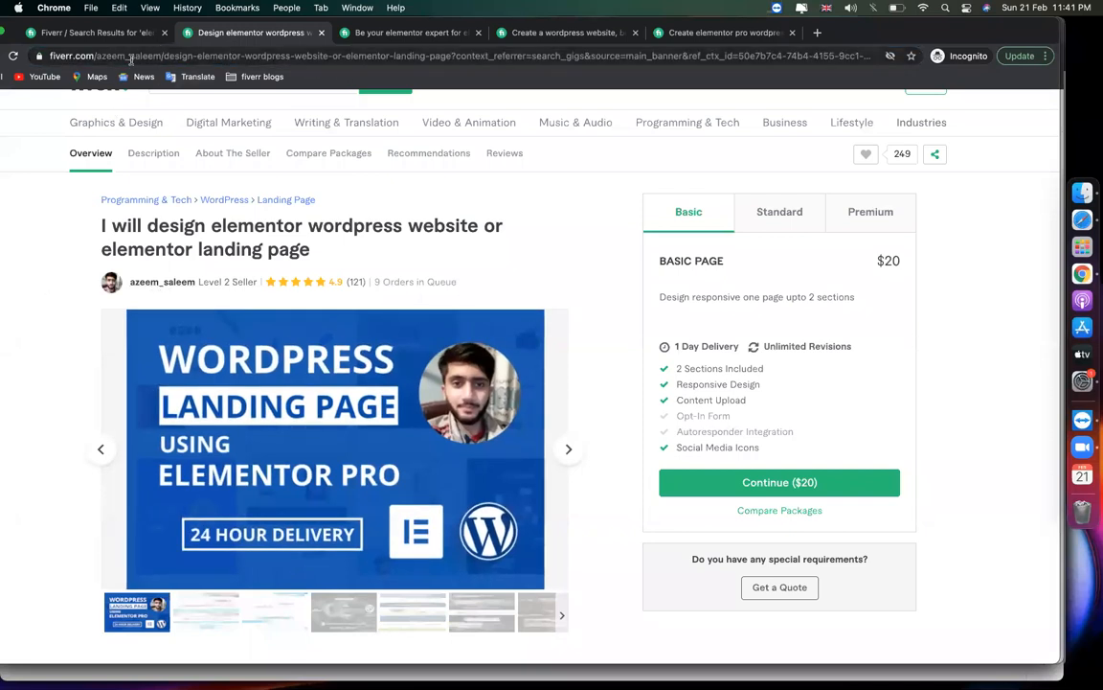
pyautogui.click(131, 56)
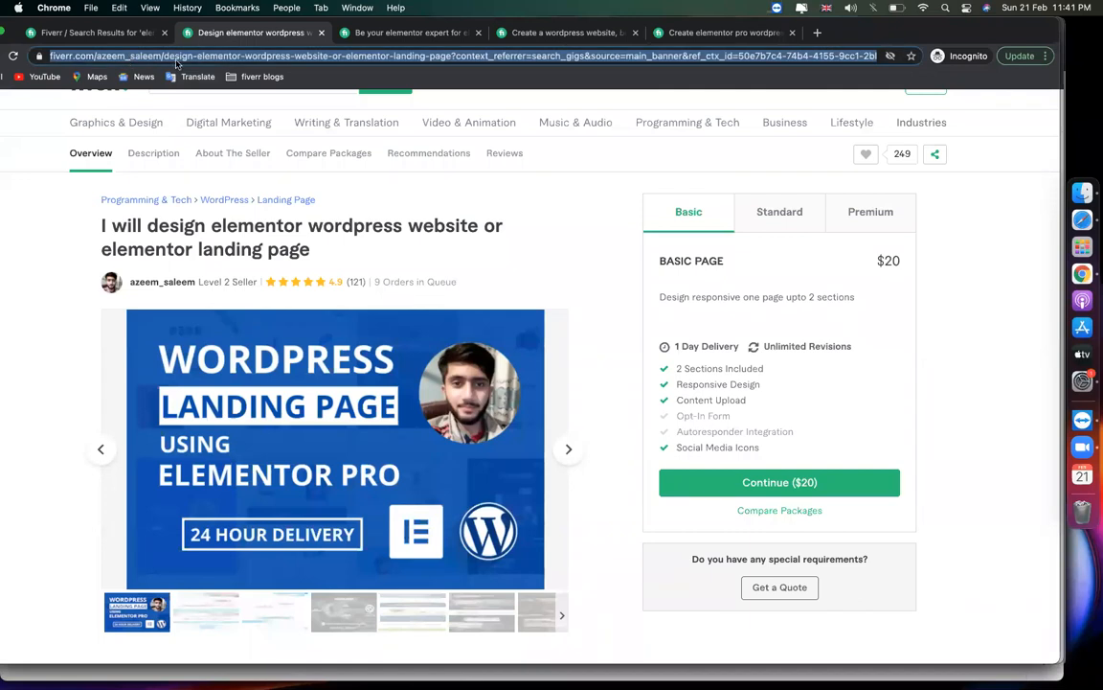
pyautogui.click(161, 58)
pyautogui.click(34, 262)
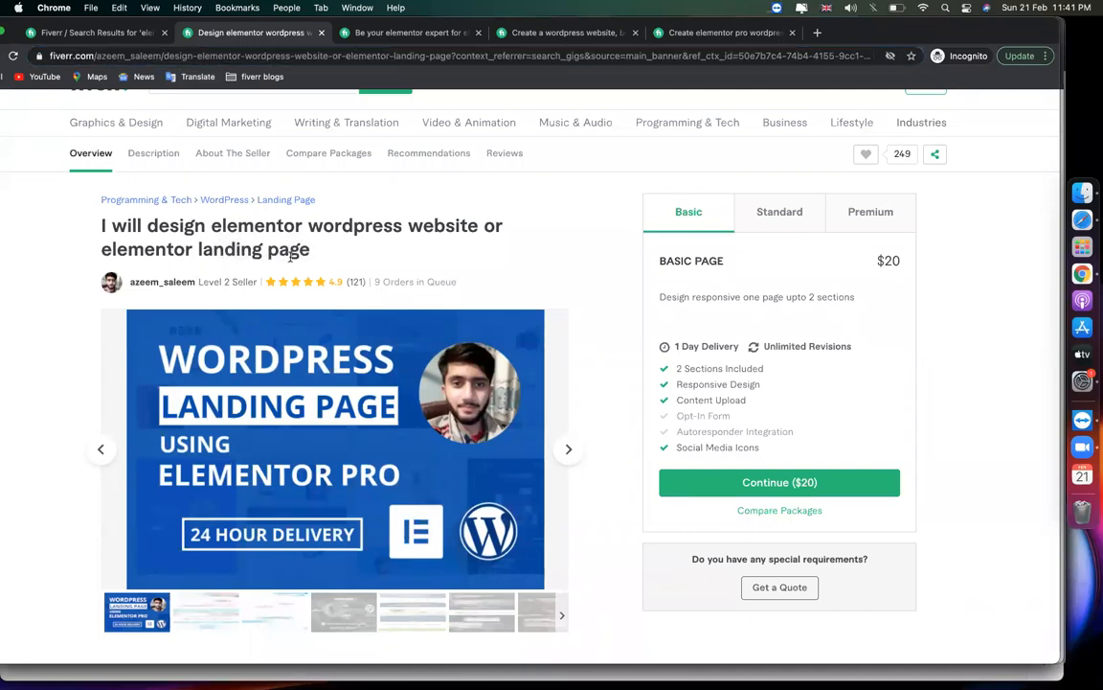
pyautogui.moveTo(289, 257); pyautogui.dragTo(101, 225)
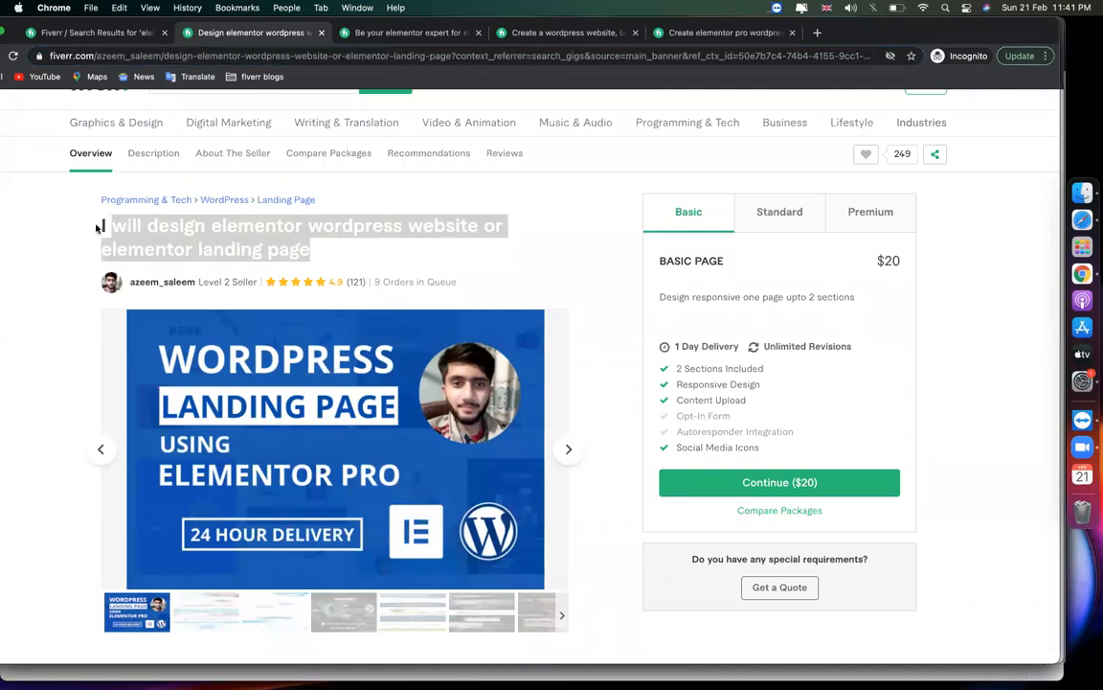
pyautogui.click(57, 299)
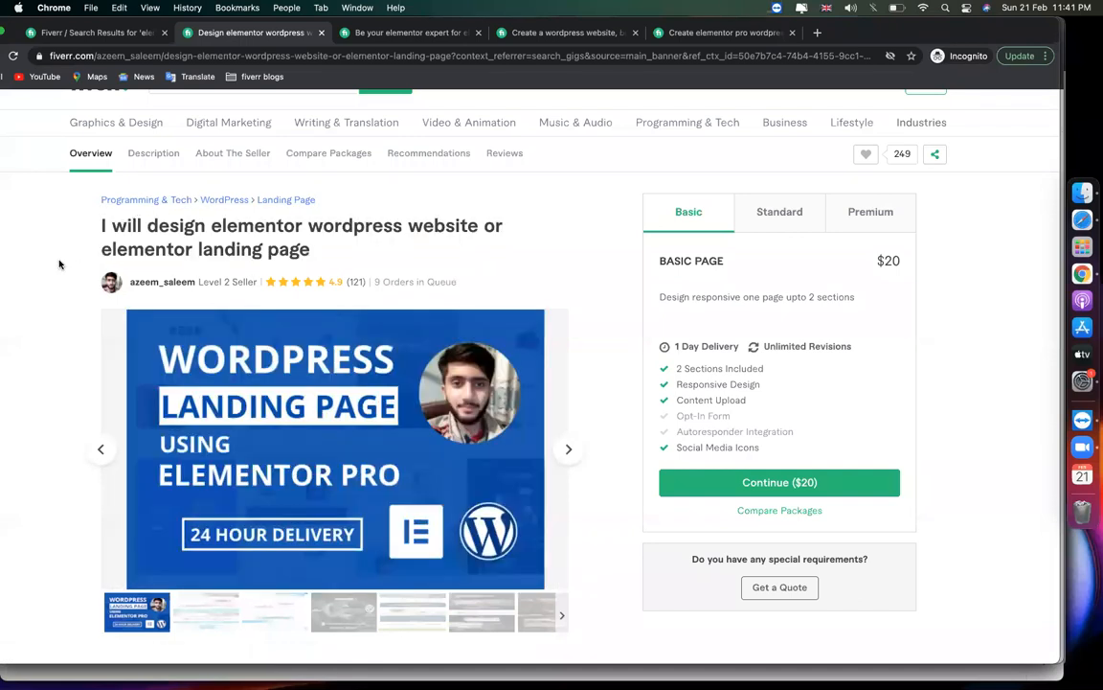
# Browse forward through the gig's gallery images.
pyautogui.scroll(-2, 262, 301)
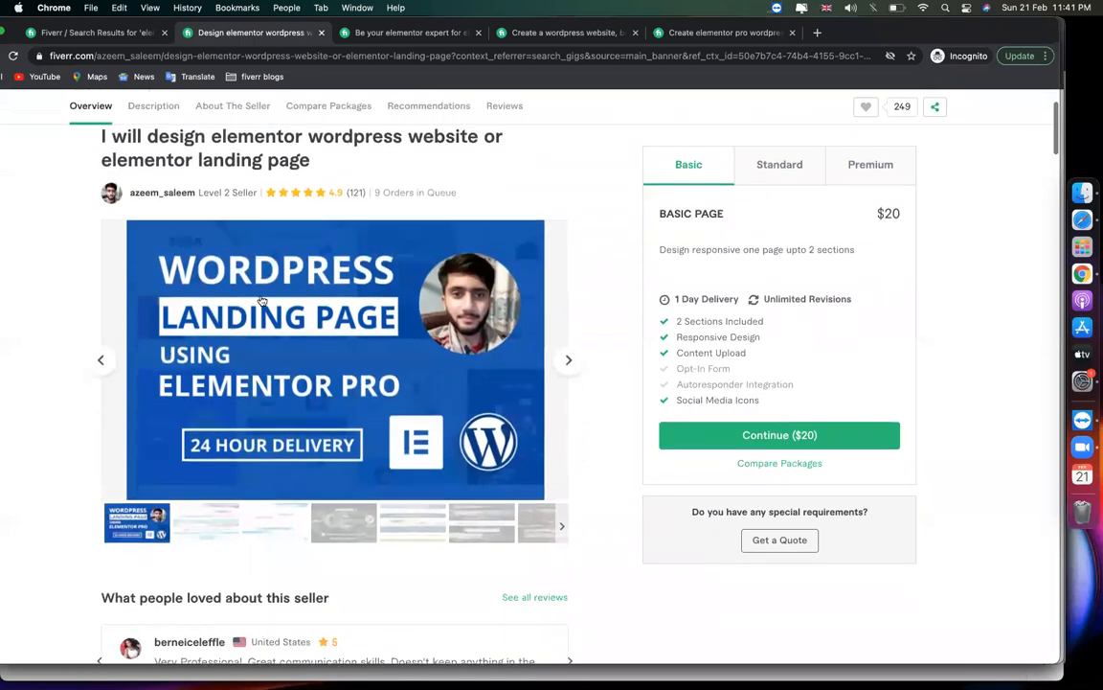
pyautogui.click(567, 361)
pyautogui.click(565, 361)
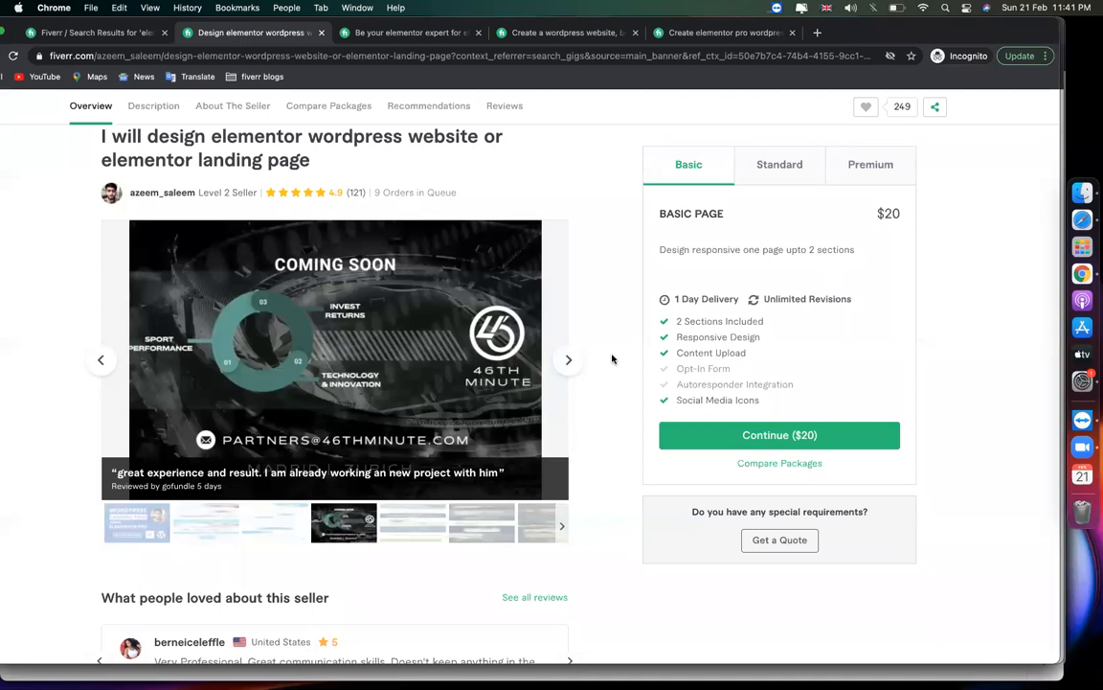
# Read the About This Gig description, including the services list, the reasons to hire and the portfolio link.
pyautogui.scroll(-10, 612, 359)
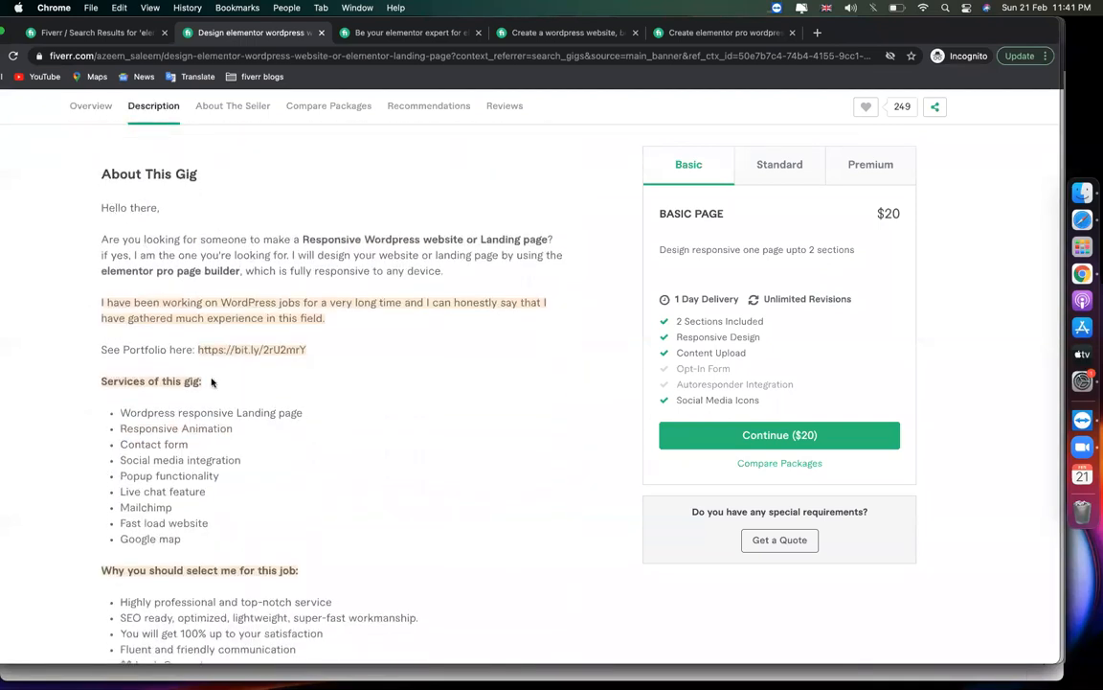
pyautogui.moveTo(99, 170); pyautogui.dragTo(318, 597)
pyautogui.click(373, 509)
pyautogui.scroll(-5, 374, 509)
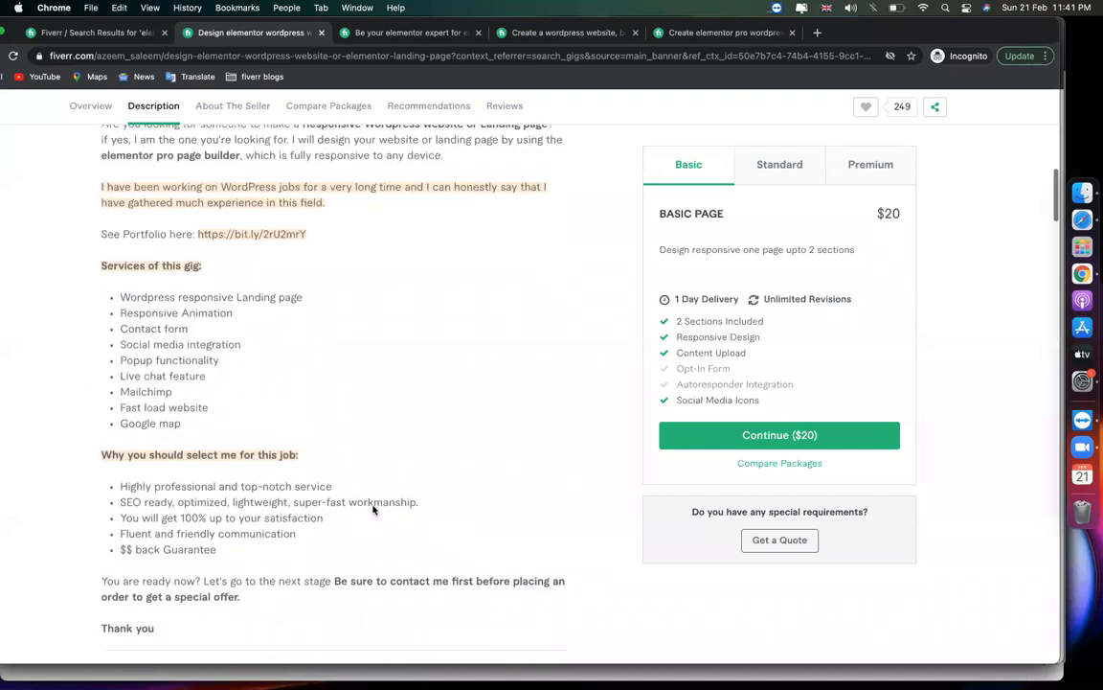
pyautogui.scroll(1, 240, 404)
pyautogui.scroll(4, 240, 404)
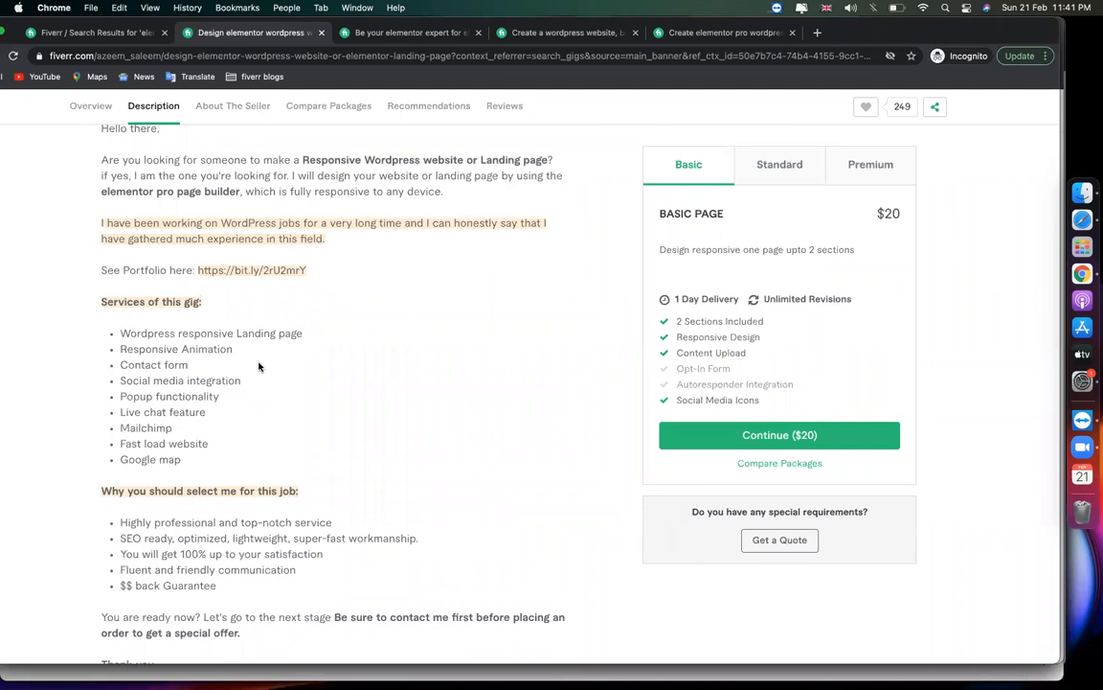
pyautogui.scroll(1, 258, 367)
pyautogui.moveTo(199, 484); pyautogui.dragTo(191, 460)
pyautogui.click(218, 366)
pyautogui.click(192, 459)
pyautogui.scroll(2, 226, 333)
pyautogui.moveTo(196, 342); pyautogui.dragTo(336, 343)
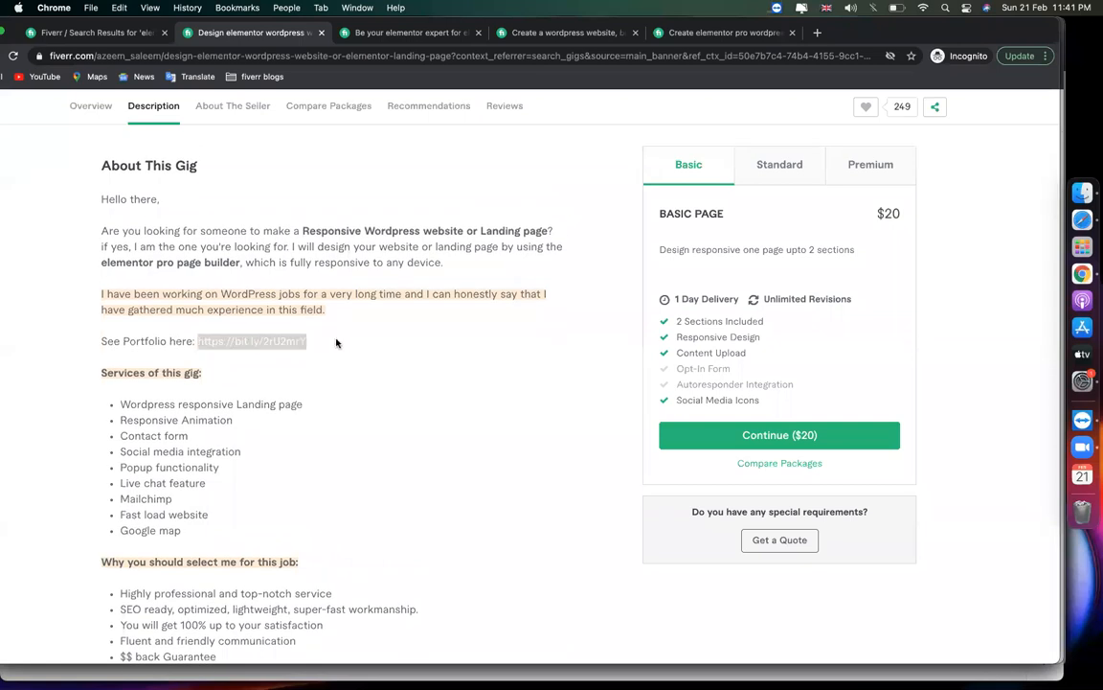
pyautogui.click(260, 342)
# Go to the Compare Packages table and examine the Basic, Standard and Premium prices.
pyautogui.scroll(-10, 220, 371)
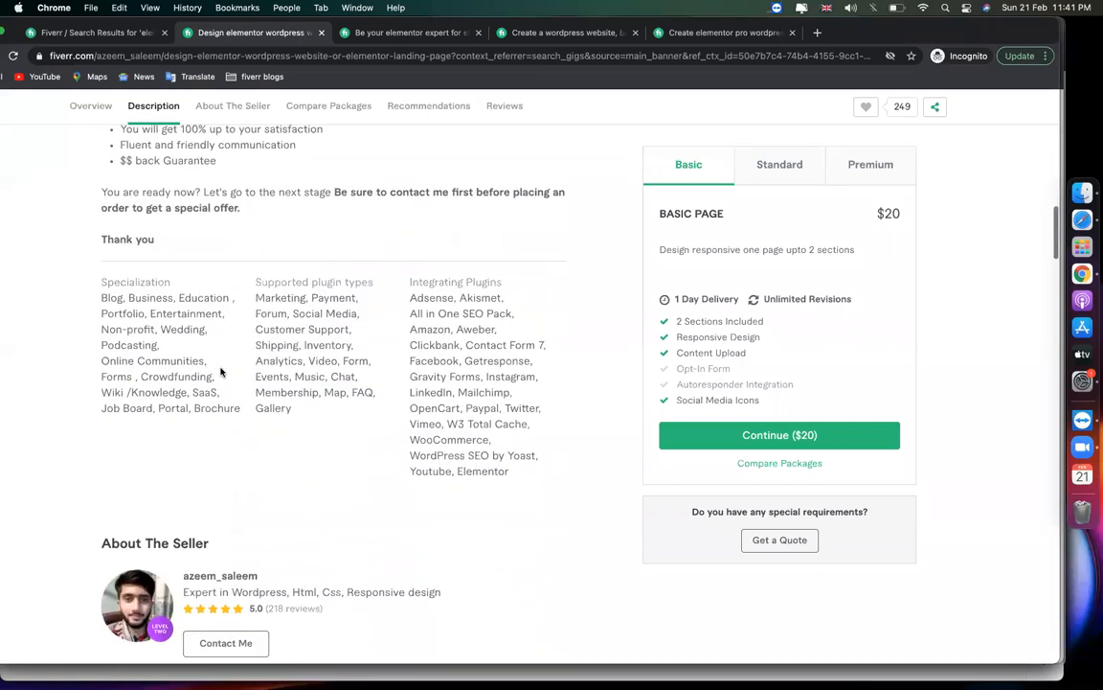
pyautogui.scroll(-10, 220, 372)
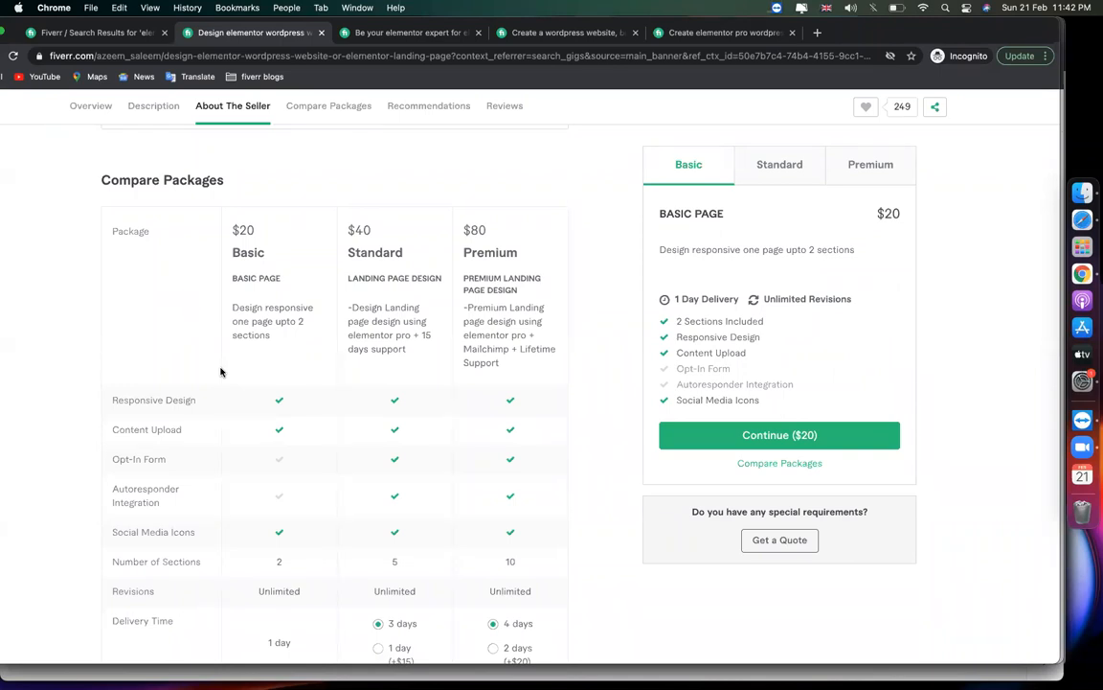
pyautogui.doubleClick(251, 229)
pyautogui.doubleClick(363, 229)
pyautogui.doubleClick(473, 227)
pyautogui.click(240, 227)
pyautogui.doubleClick(251, 229)
# Compare the Basic, Standard and Premium package descriptions, along with their included features, delivery times and totals.
pyautogui.moveTo(286, 340); pyautogui.dragTo(238, 291)
pyautogui.click(386, 325)
pyautogui.moveTo(417, 360); pyautogui.dragTo(316, 278)
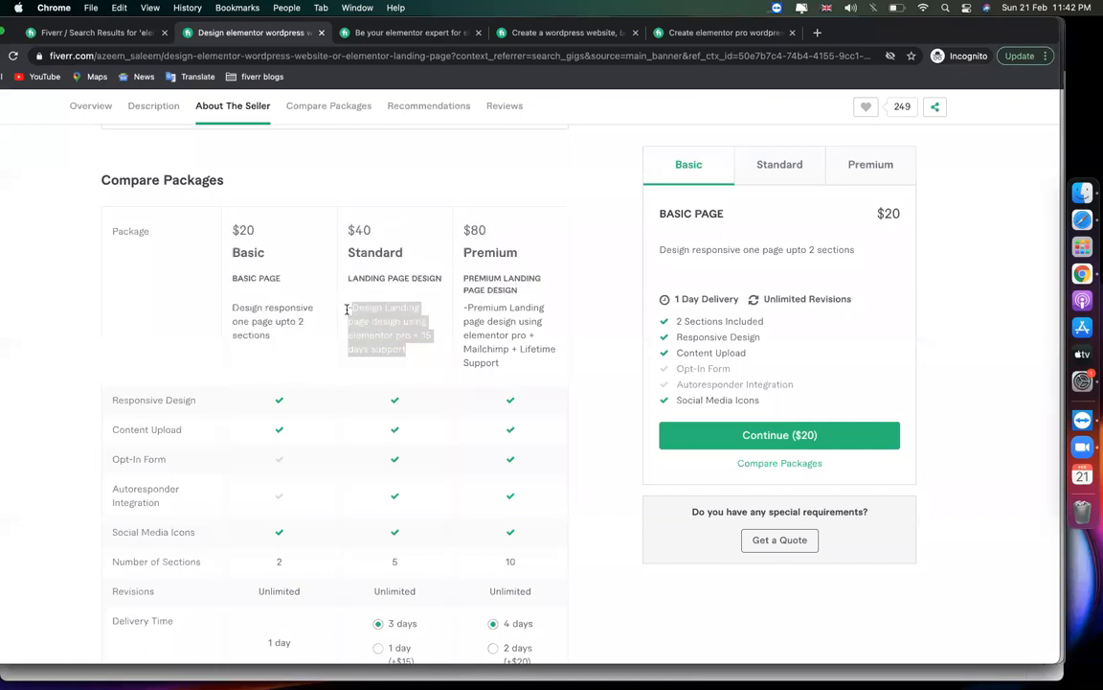
pyautogui.click(254, 310)
pyautogui.tripleClick(259, 322)
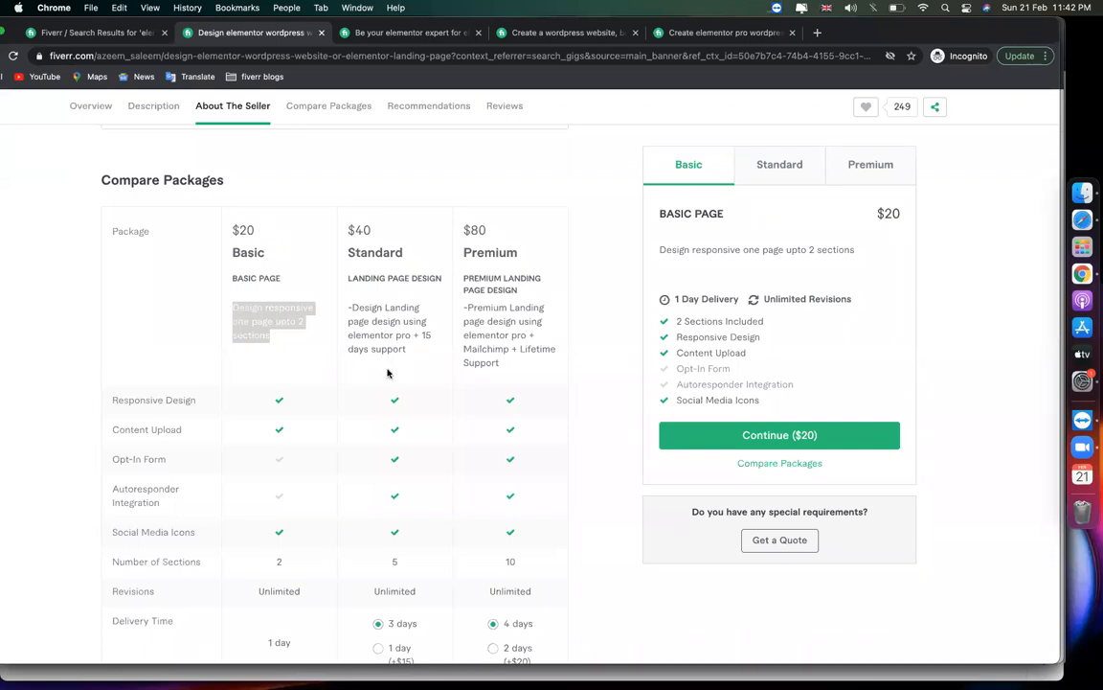
pyautogui.click(421, 354)
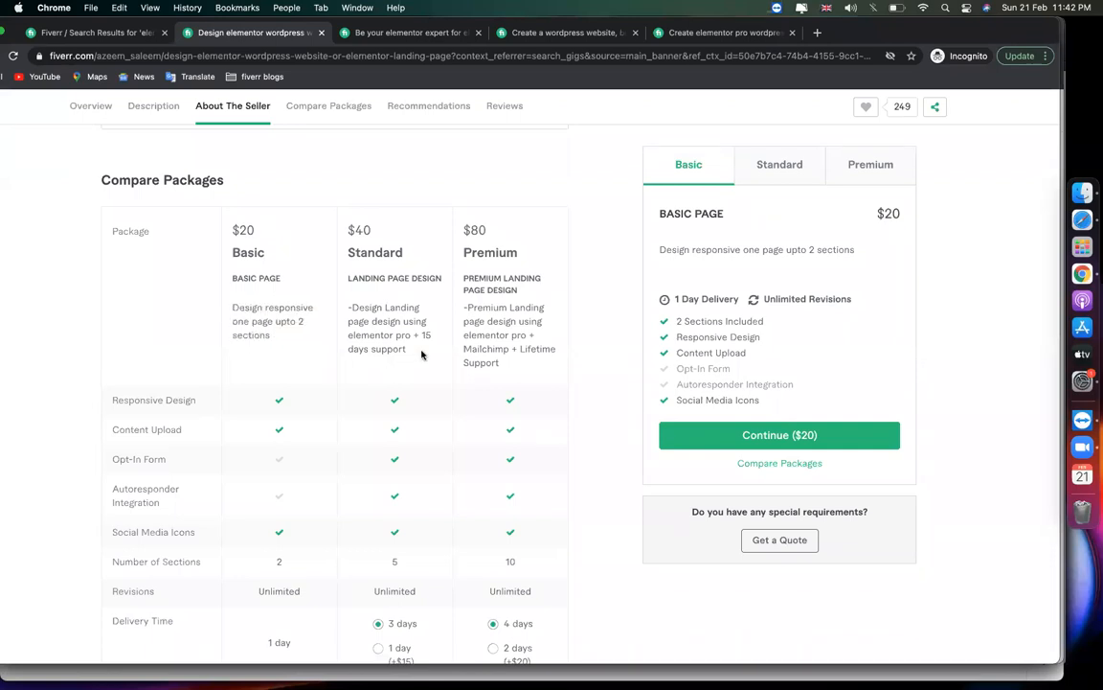
pyautogui.moveTo(414, 350); pyautogui.dragTo(582, 142)
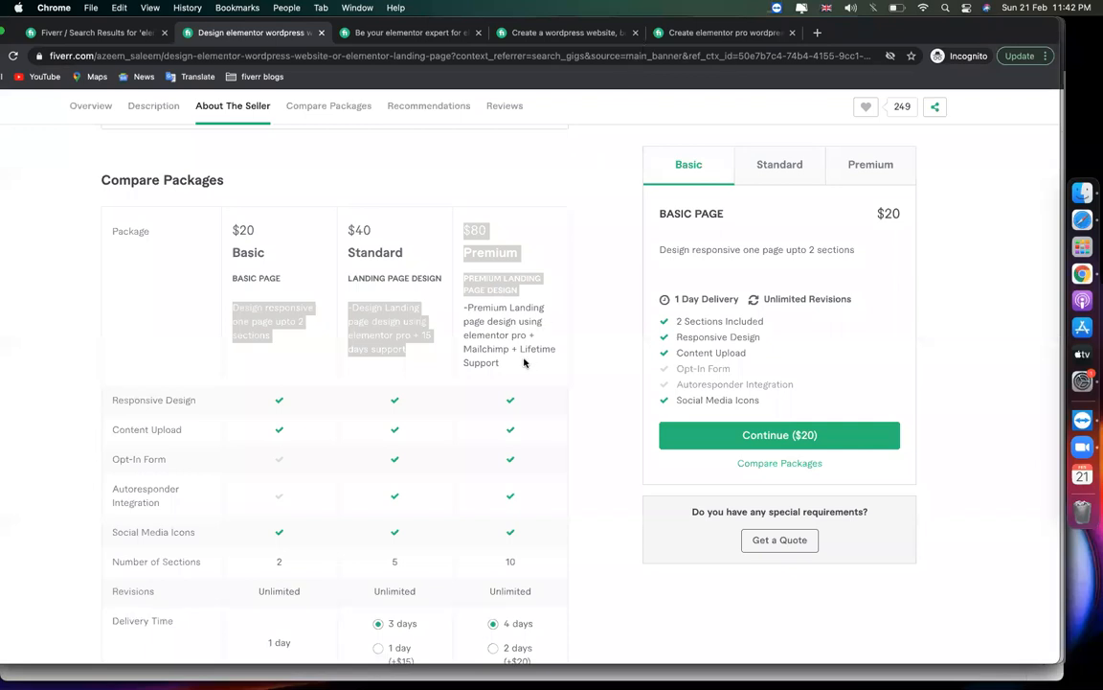
pyautogui.moveTo(525, 361); pyautogui.dragTo(440, 305)
pyautogui.click(337, 361)
pyautogui.scroll(-3, 337, 362)
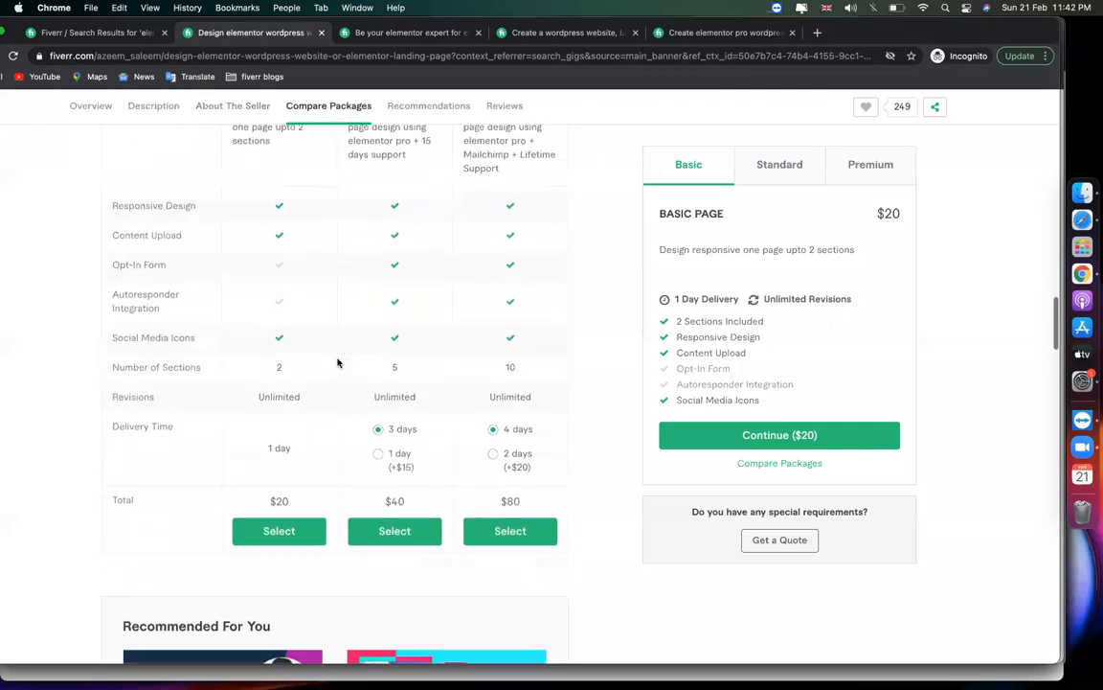
# Check the delivery times in the package comparison, and look through the buyer reviews and related tags.
pyautogui.scroll(-2, 337, 362)
pyautogui.doubleClick(280, 329)
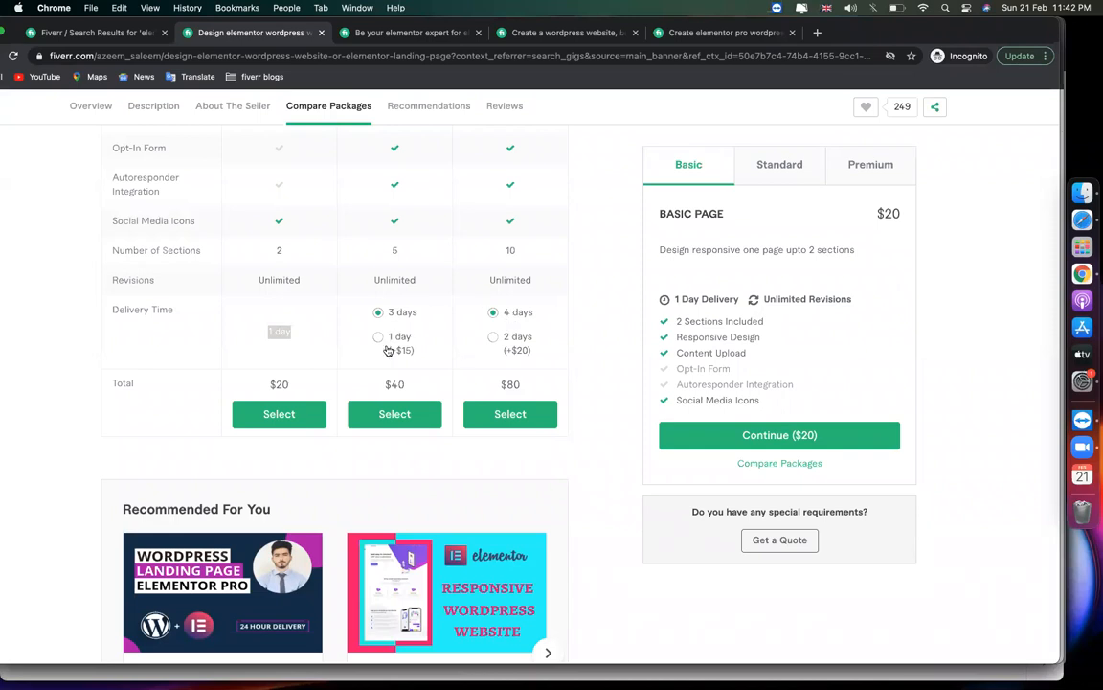
pyautogui.scroll(-5, 281, 393)
pyautogui.scroll(-15, 280, 393)
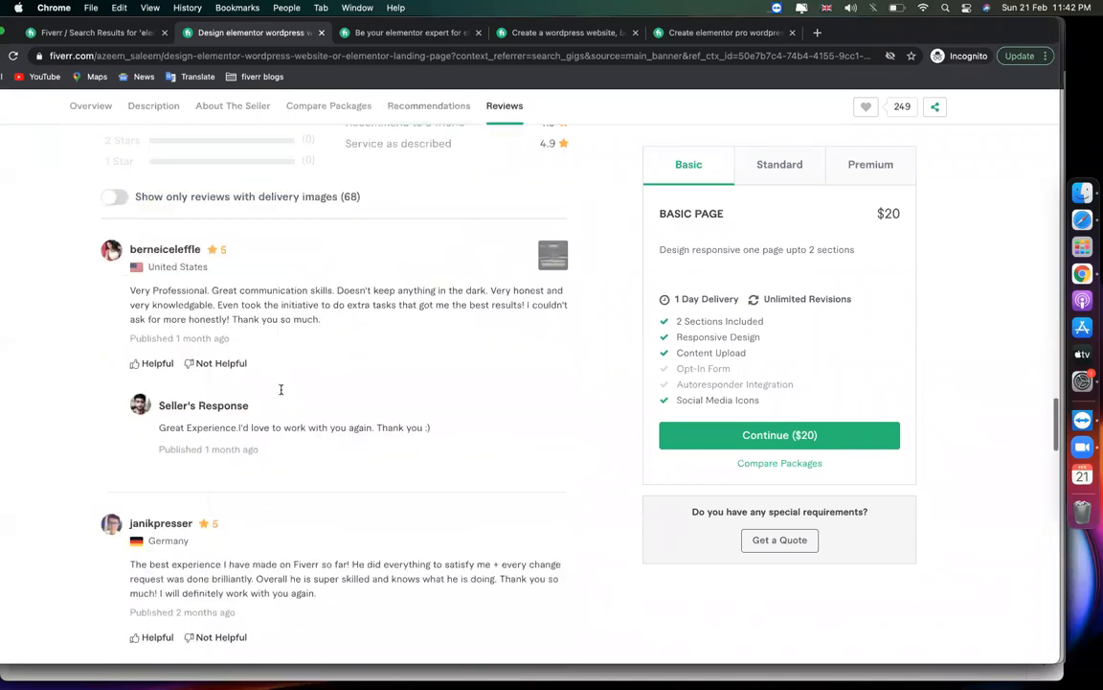
pyautogui.scroll(-8, 281, 391)
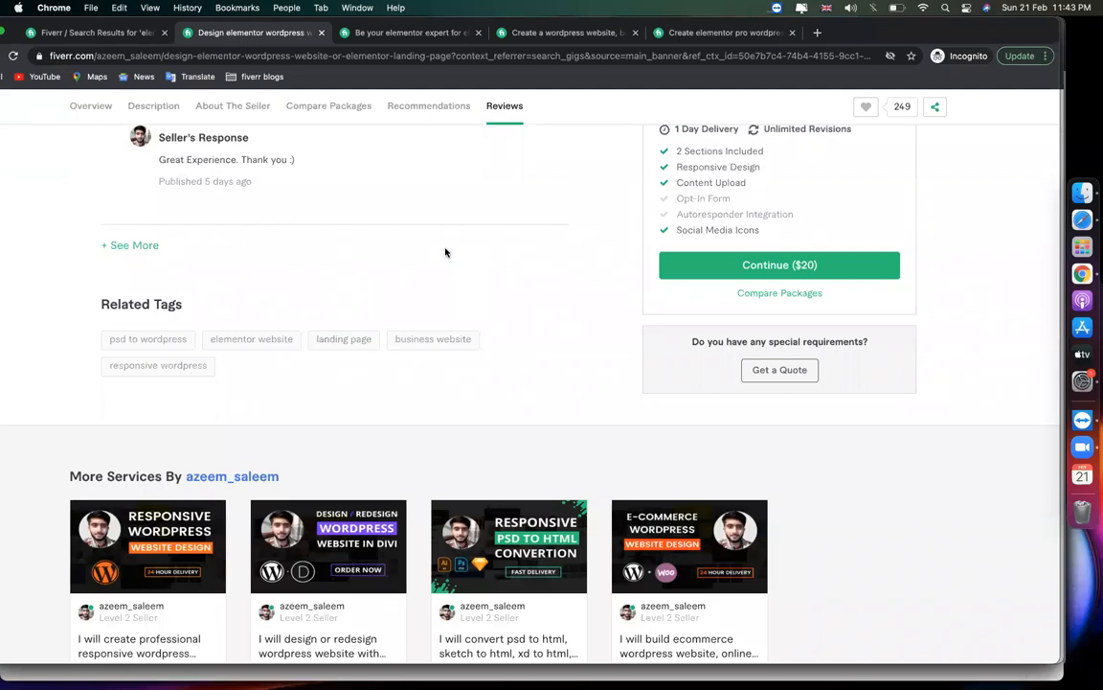
pyautogui.scroll(20, 446, 252)
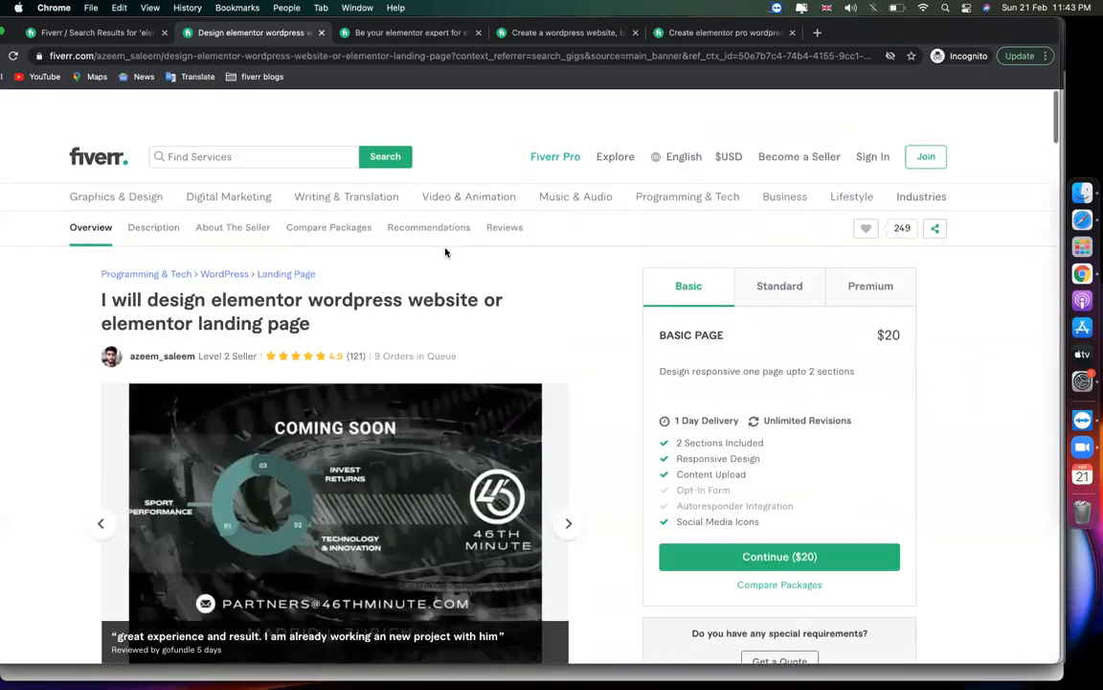
# Review the gig's overview from the gallery to the description, and examine the keywords used in its title.
pyautogui.scroll(-5, 520, 286)
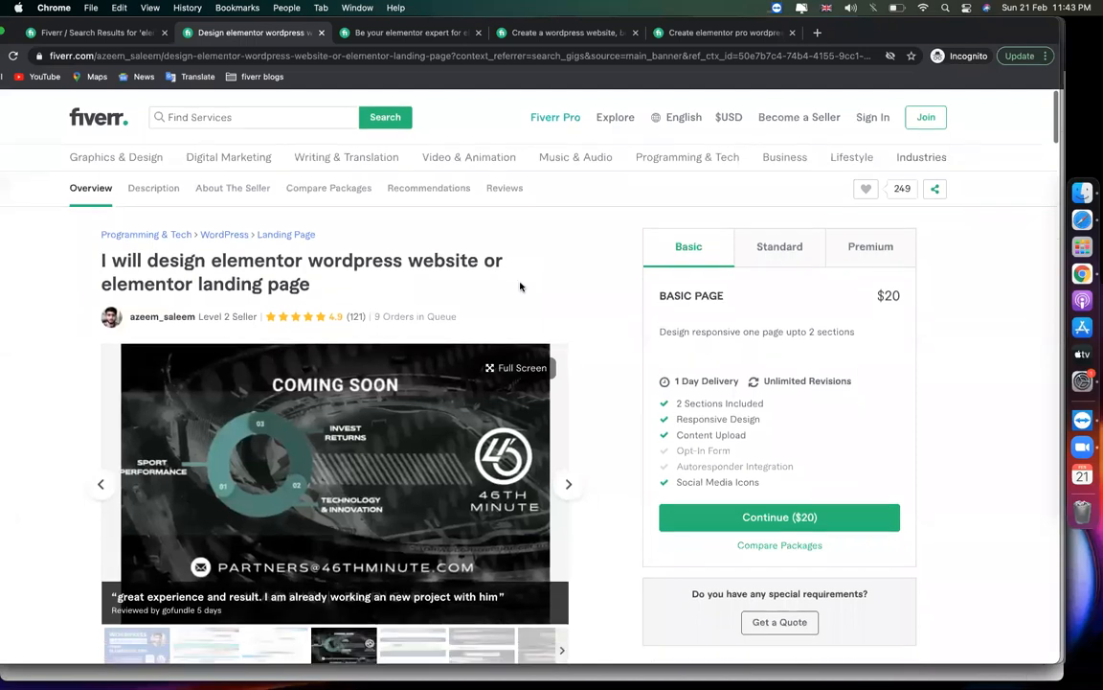
pyautogui.scroll(-6, 617, 461)
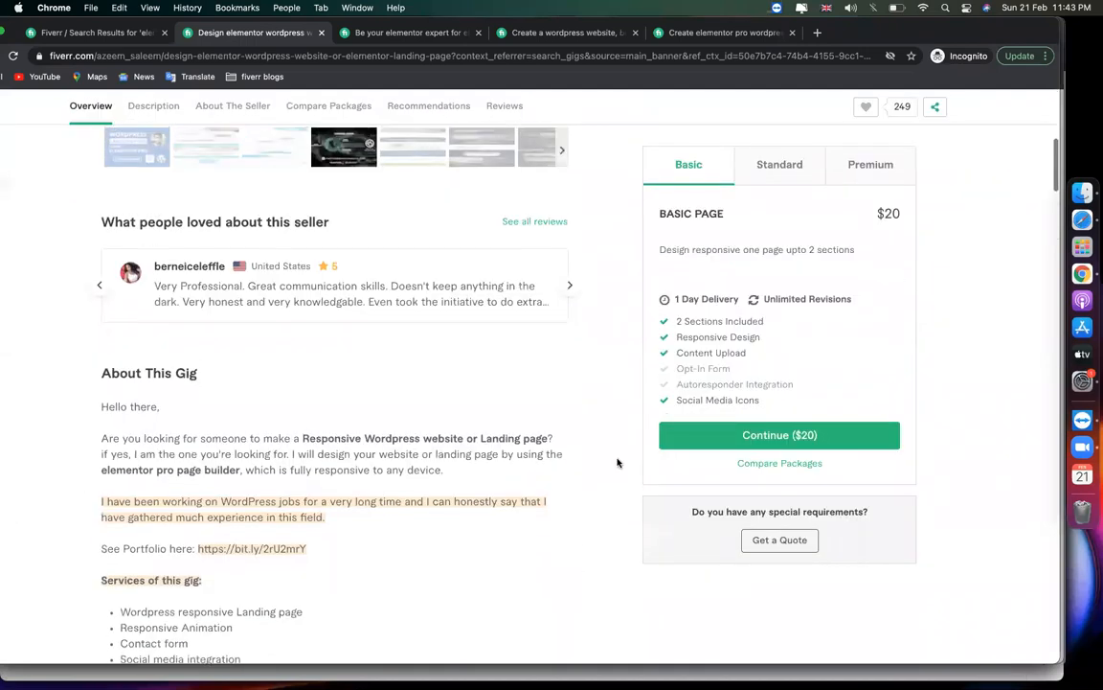
pyautogui.scroll(6, 617, 460)
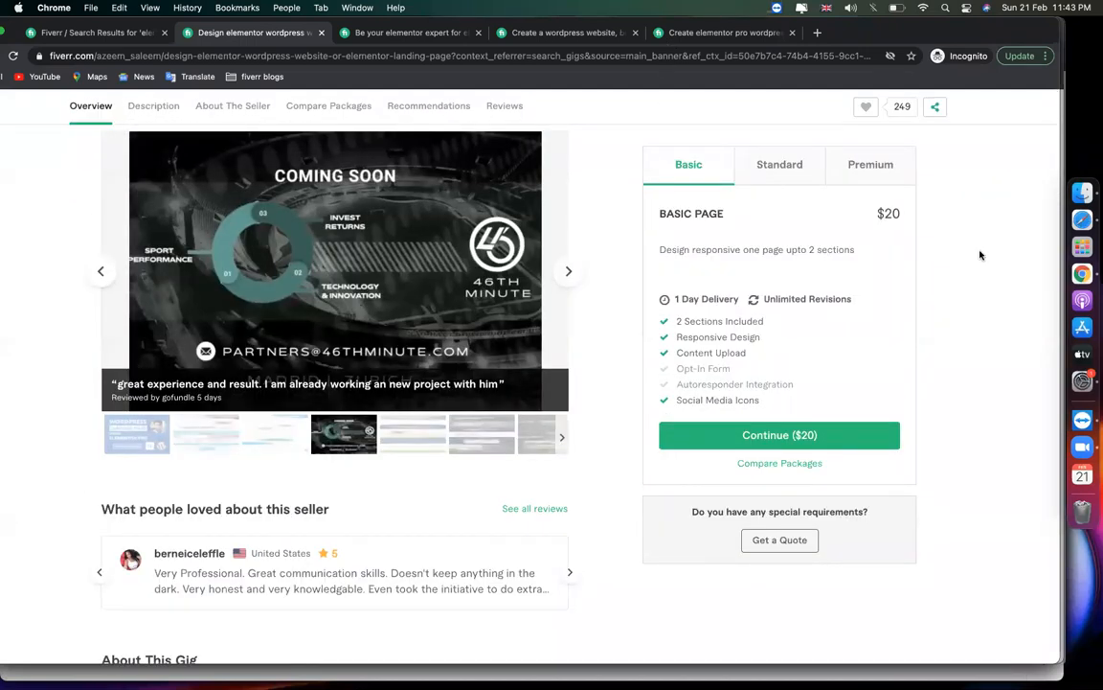
pyautogui.scroll(5, 283, 410)
pyautogui.doubleClick(168, 275)
pyautogui.doubleClick(182, 258)
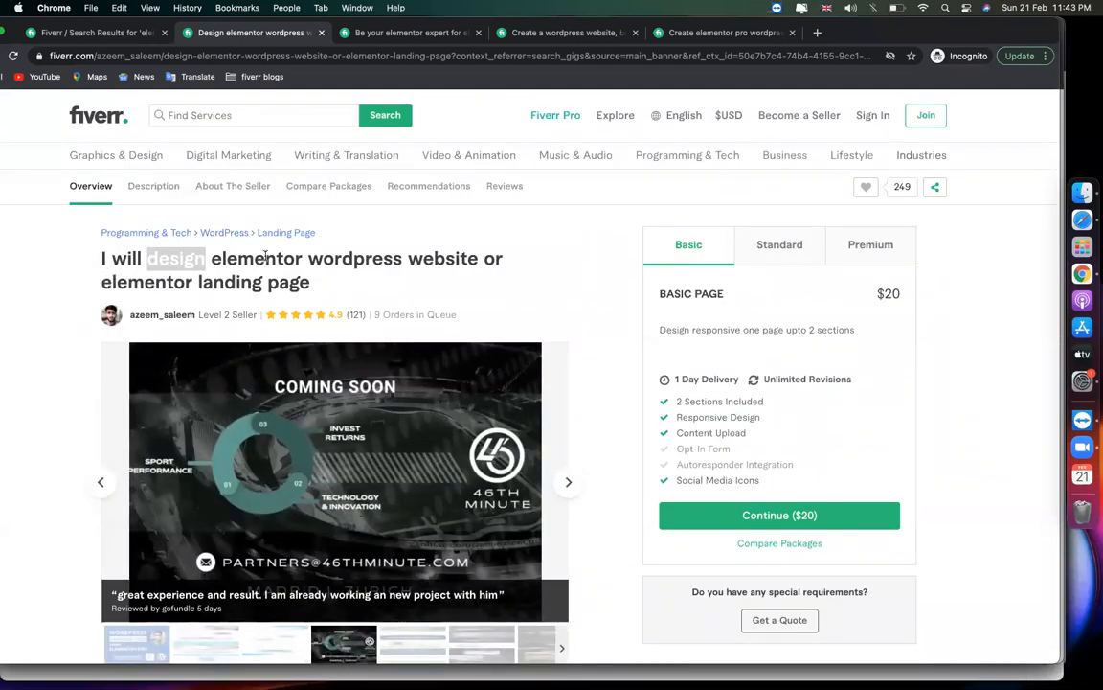
pyautogui.tripleClick(283, 261)
pyautogui.click(365, 258)
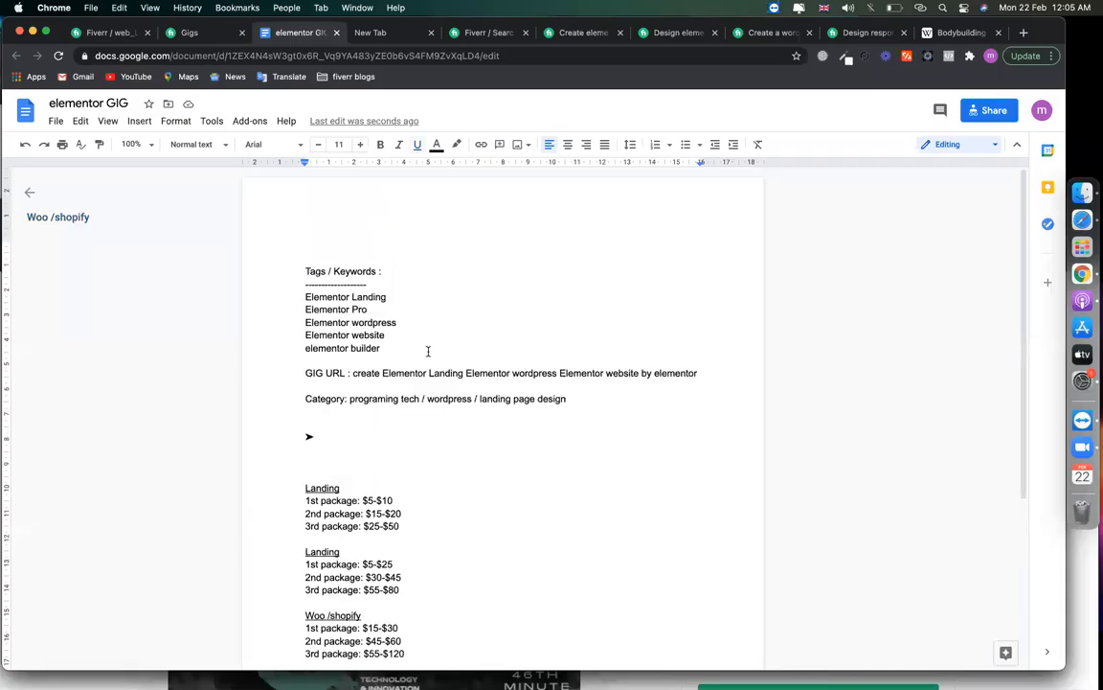
# Look over the "elementor GIG" notes document, and examine the package titles and descriptions in the draft gig's Scope & Pricing table.
pyautogui.scroll(-3, 428, 350)
pyautogui.scroll(3, 428, 350)
pyautogui.click(94, 39)
pyautogui.scroll(10, 380, 261)
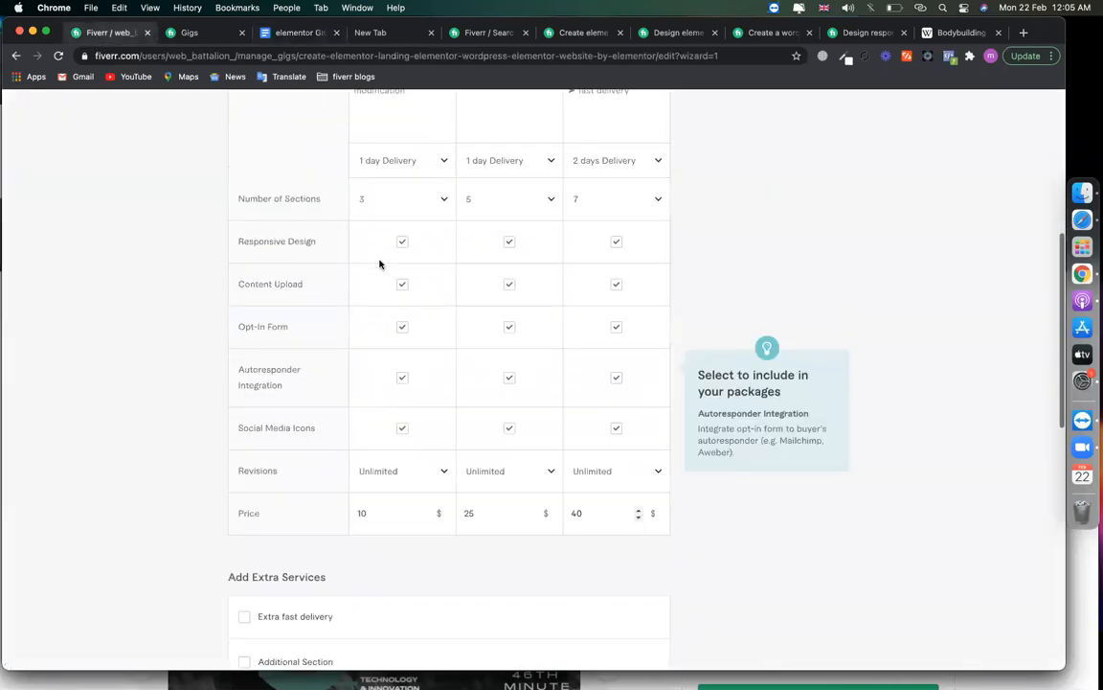
pyautogui.scroll(-2, 429, 321)
pyautogui.scroll(-1, 411, 285)
pyautogui.moveTo(406, 274); pyautogui.dragTo(182, 317)
pyautogui.click(192, 315)
pyautogui.moveTo(409, 271); pyautogui.dragTo(165, 380)
pyautogui.click(164, 379)
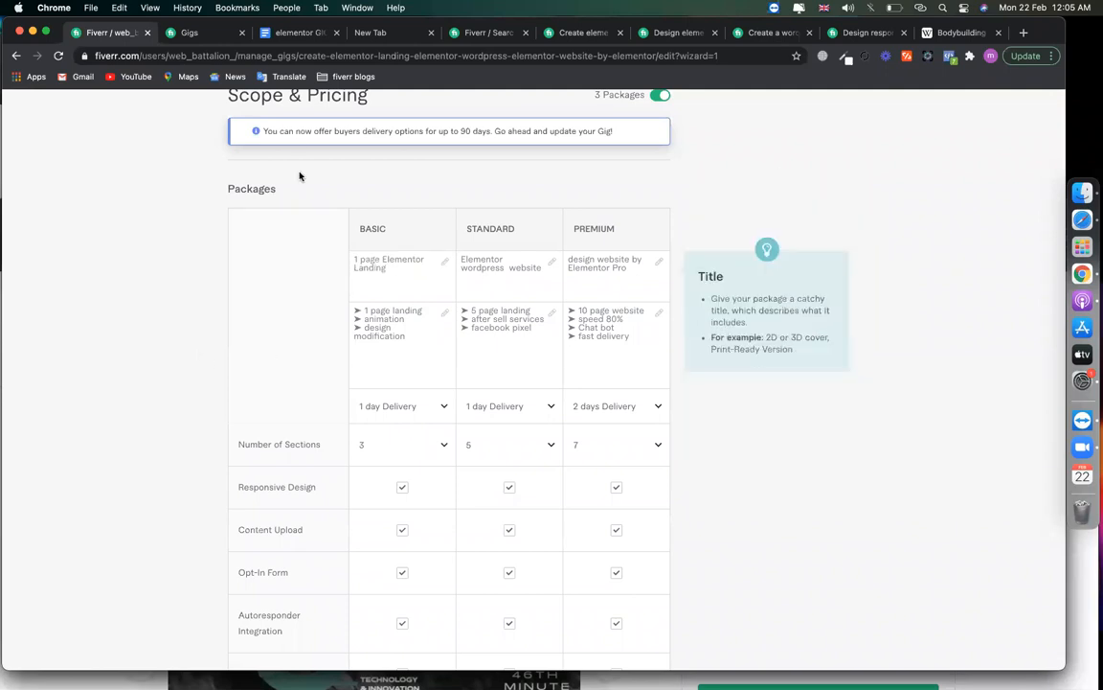
# Compare the "Elementor Landing" keyword in the notes document with the draft gig's Basic, Standard and Premium package titles.
pyautogui.click(299, 34)
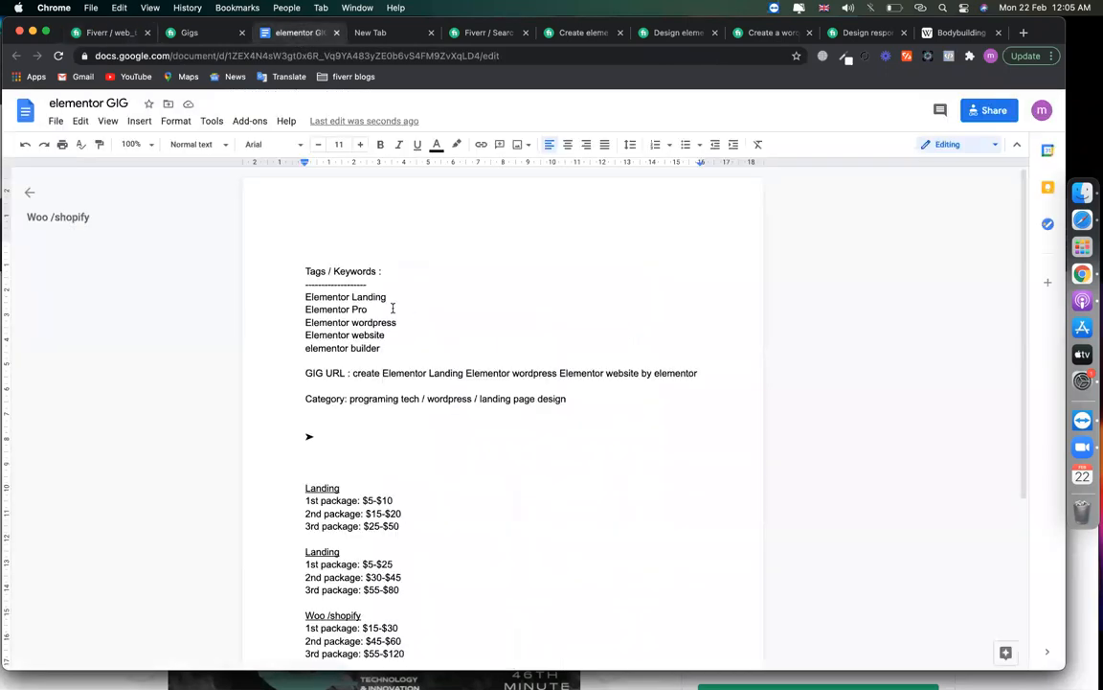
pyautogui.moveTo(388, 298); pyautogui.dragTo(211, 301)
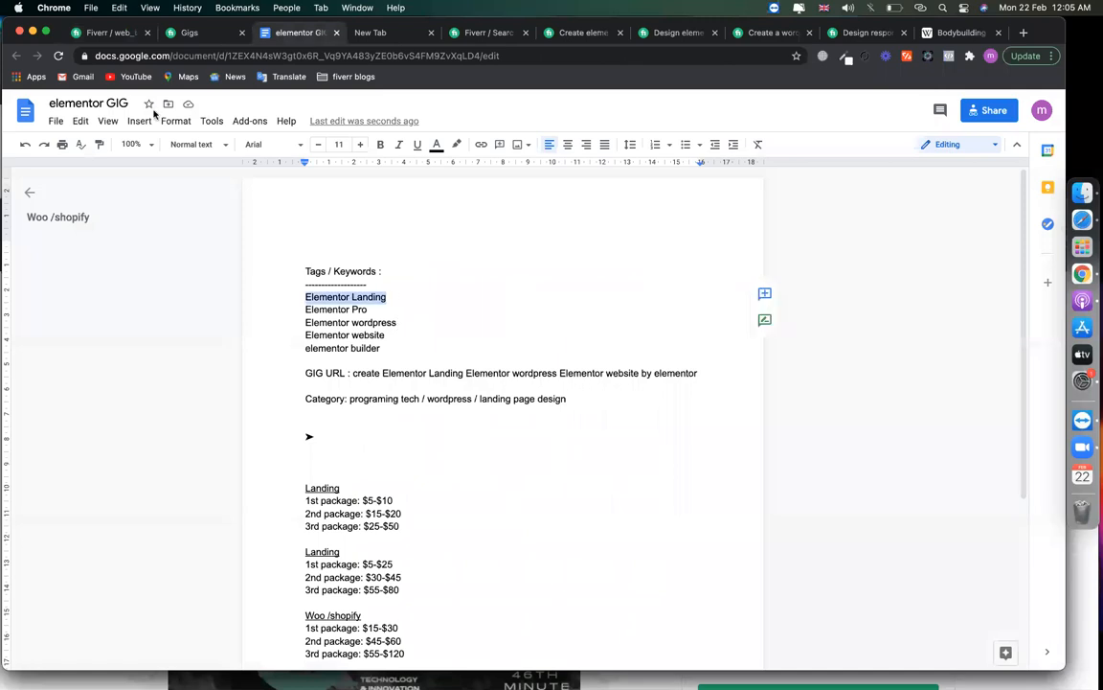
pyautogui.click(107, 33)
pyautogui.moveTo(335, 256); pyautogui.dragTo(553, 282)
pyautogui.click(483, 260)
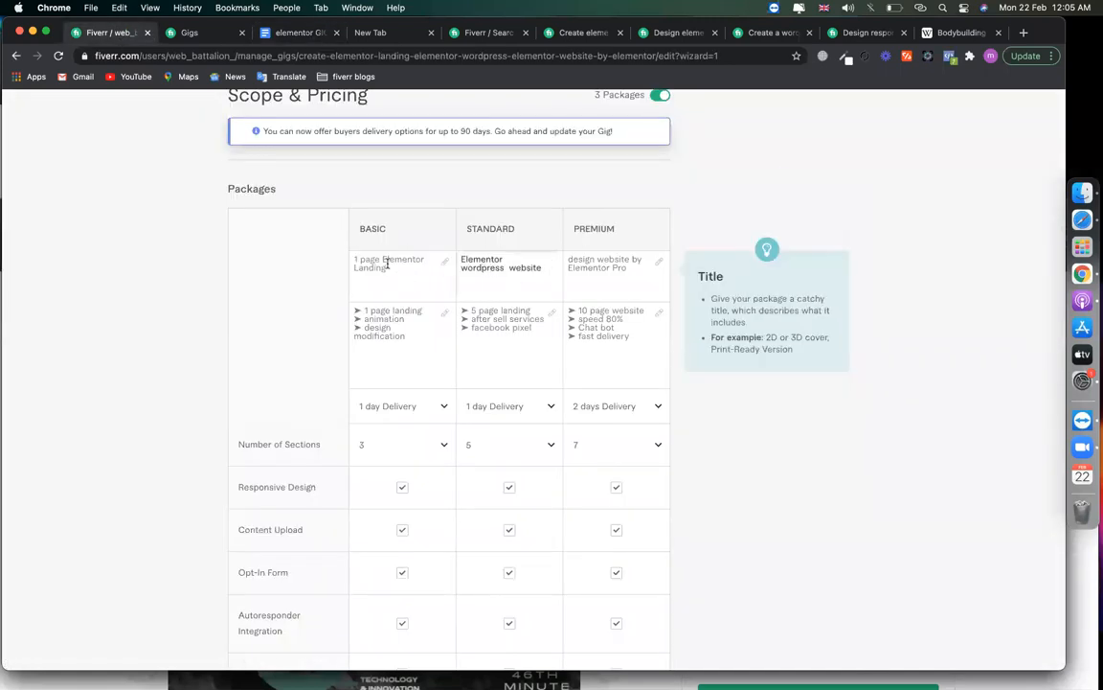
pyautogui.click(582, 280)
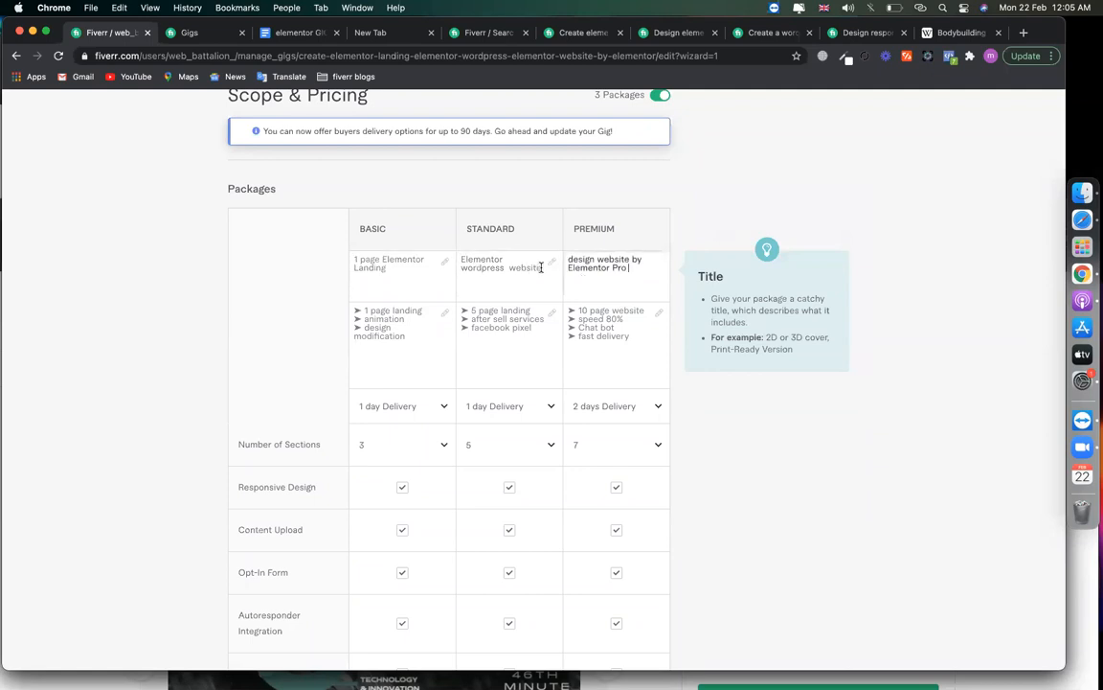
# Check how the competing "setup and create wordpress site" gig titles its packages in the Compare Packages table.
pyautogui.click(574, 33)
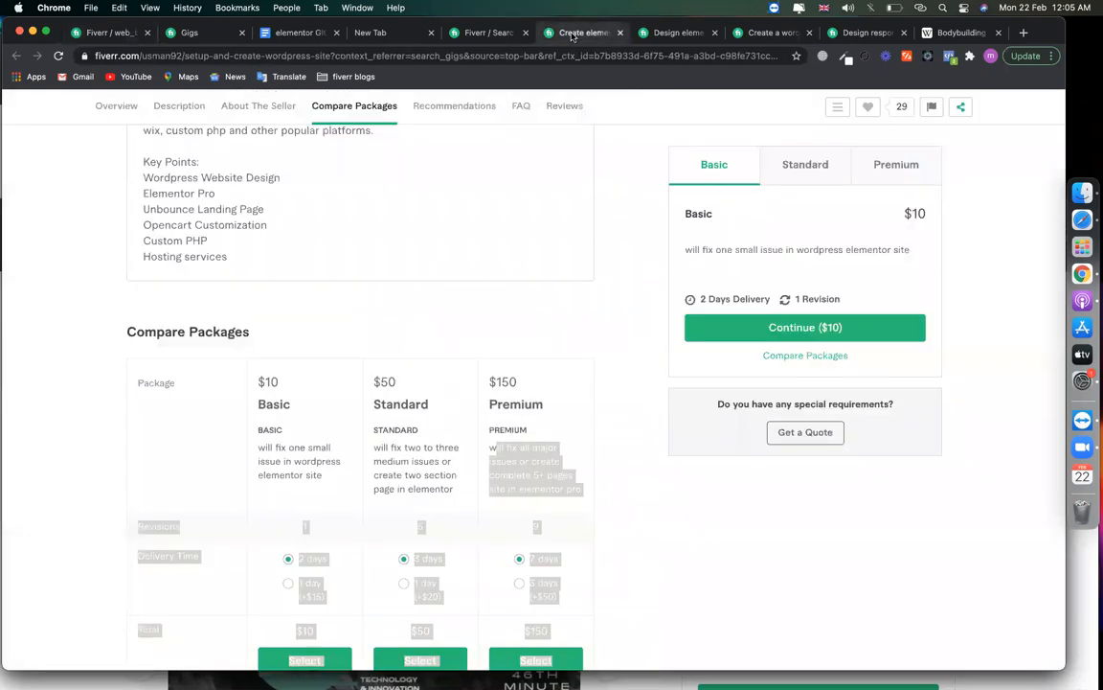
pyautogui.click(456, 298)
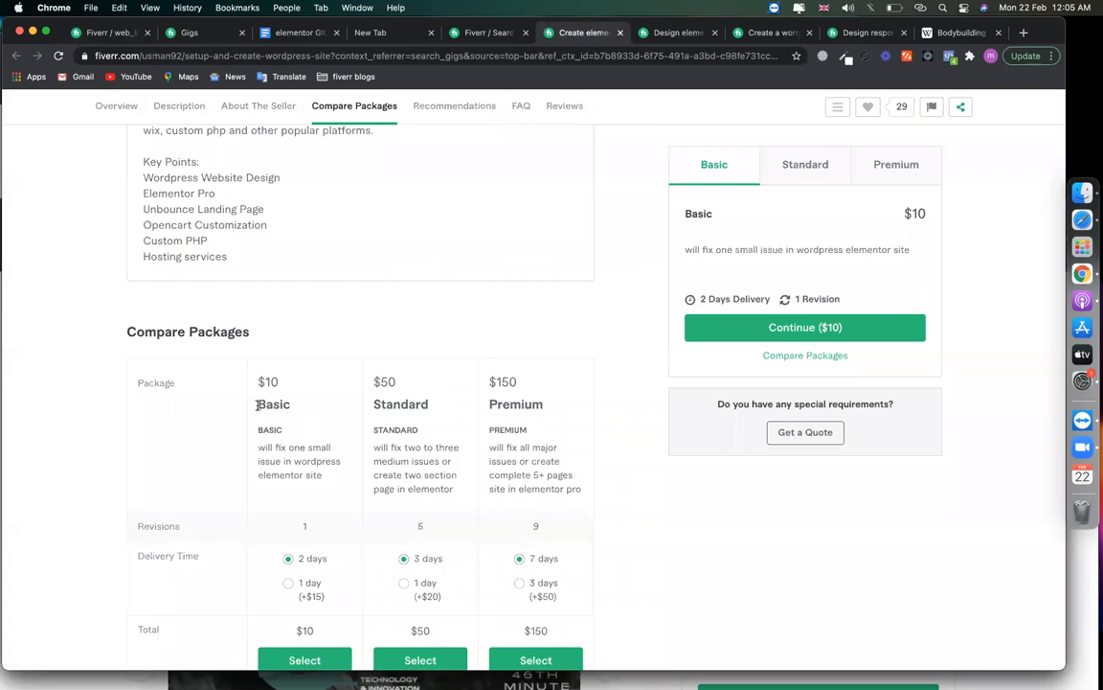
pyautogui.moveTo(258, 430); pyautogui.dragTo(285, 431)
# Return to the draft gig and remove the extra space from the Standard package title, making it "Elementor wordpress website".
pyautogui.click(288, 32)
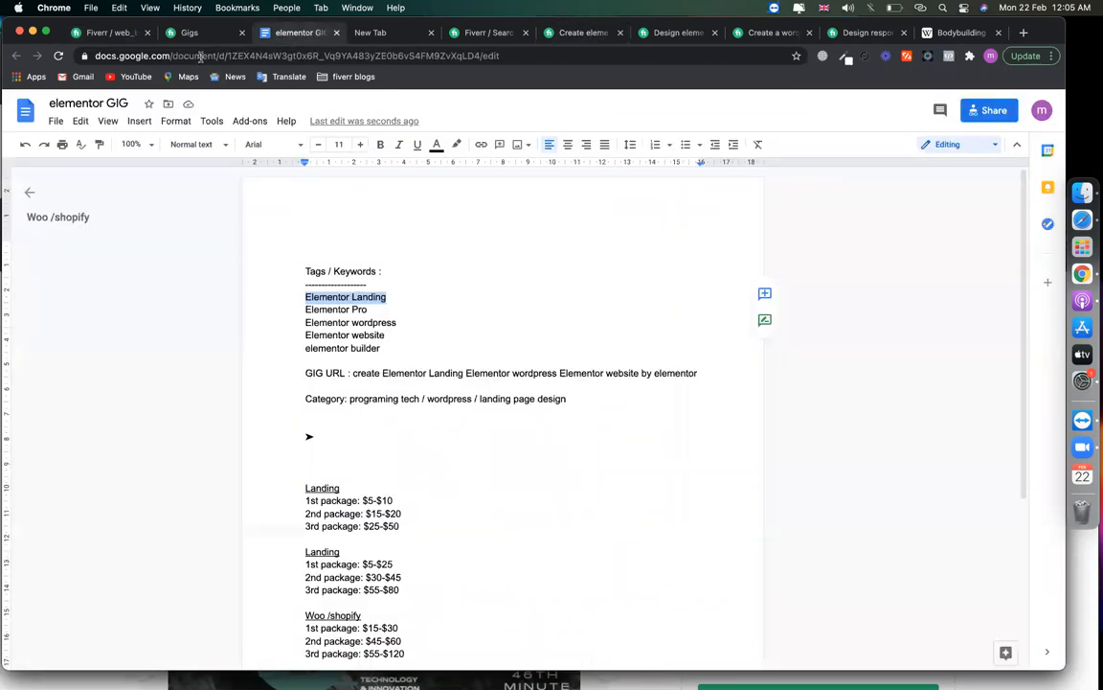
pyautogui.click(173, 33)
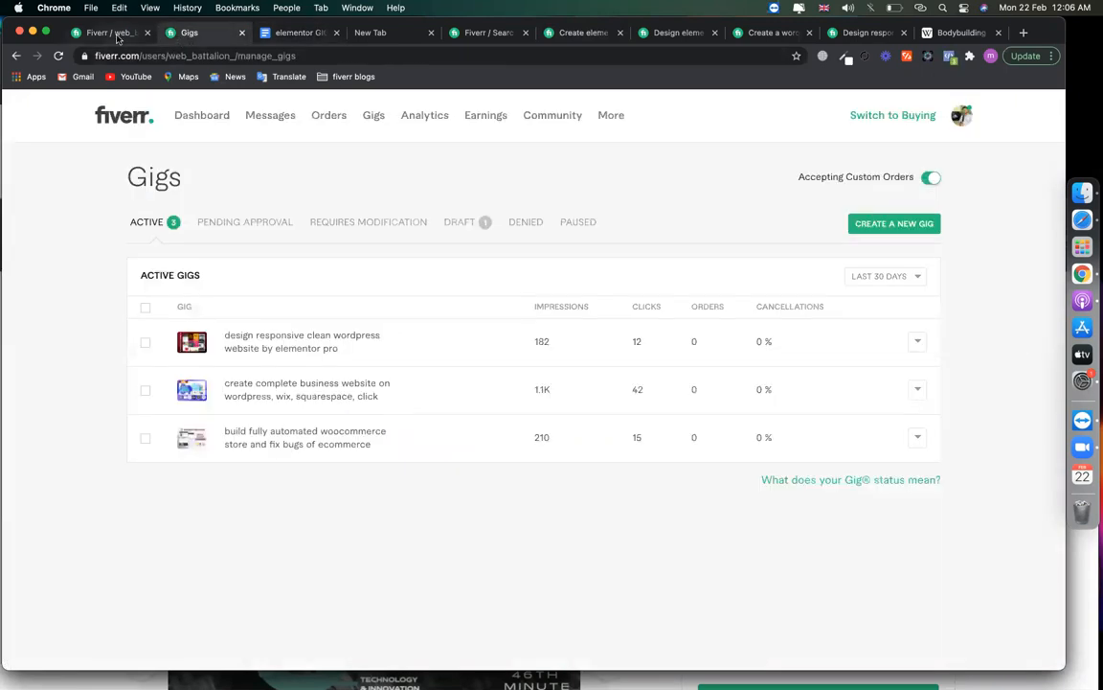
pyautogui.click(113, 33)
pyautogui.moveTo(359, 259); pyautogui.dragTo(502, 278)
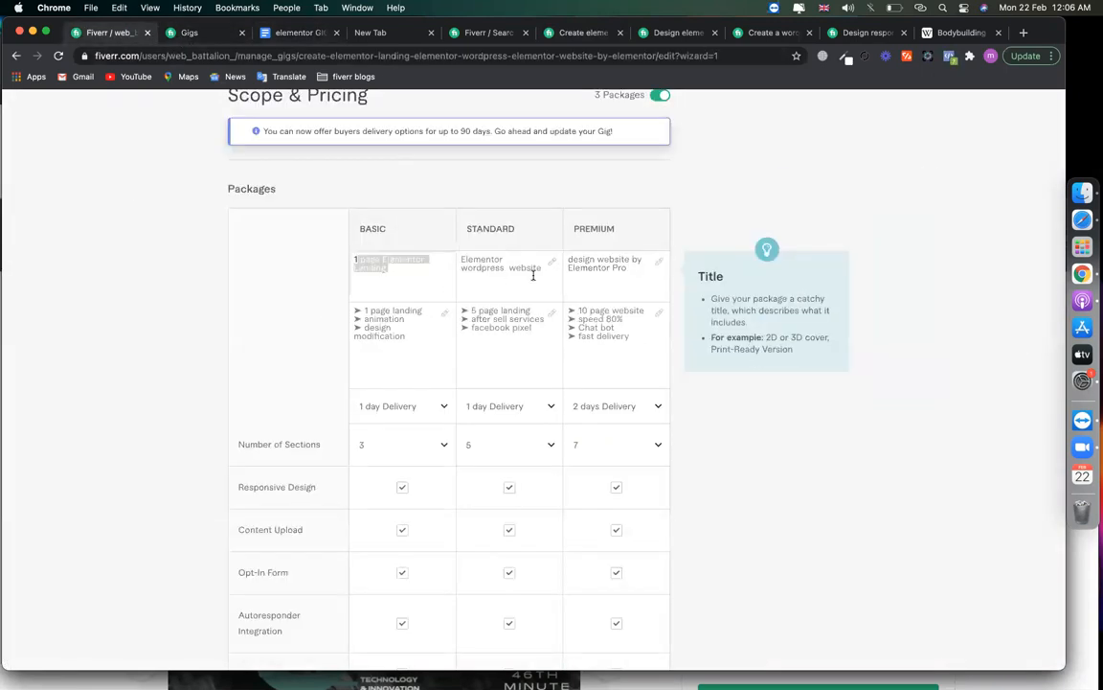
pyautogui.click(538, 272)
pyautogui.press('BackSpace')
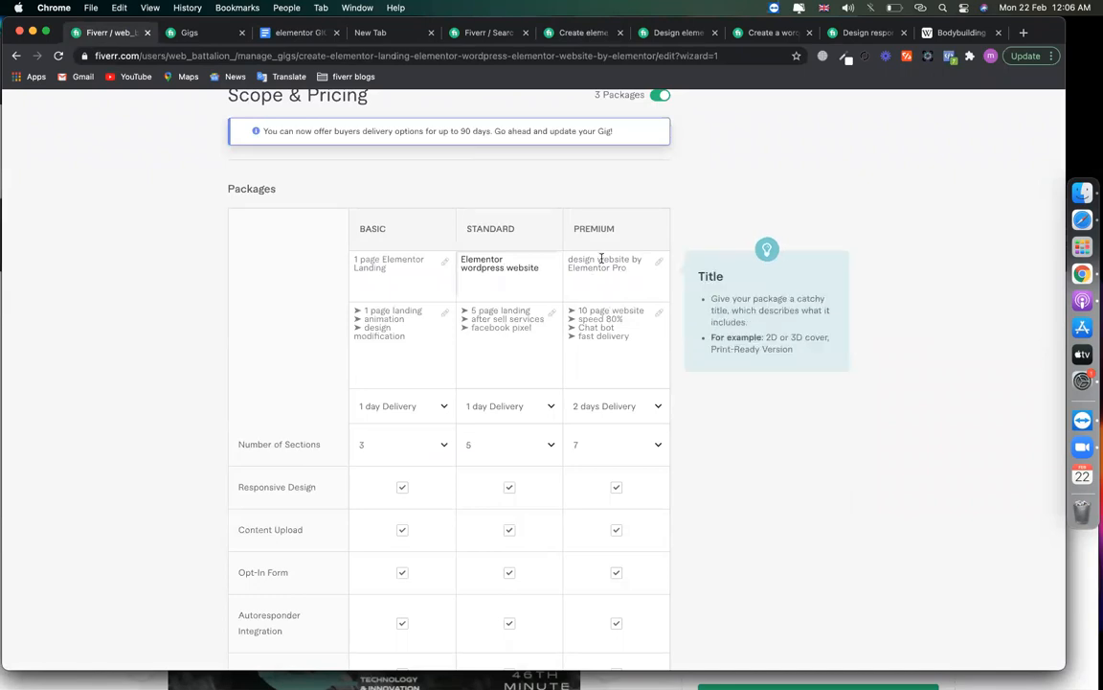
# Examine the "Elementor Pro" keyword in the Premium package title and the bulleted description of the Basic package.
pyautogui.moveTo(630, 267); pyautogui.dragTo(495, 266)
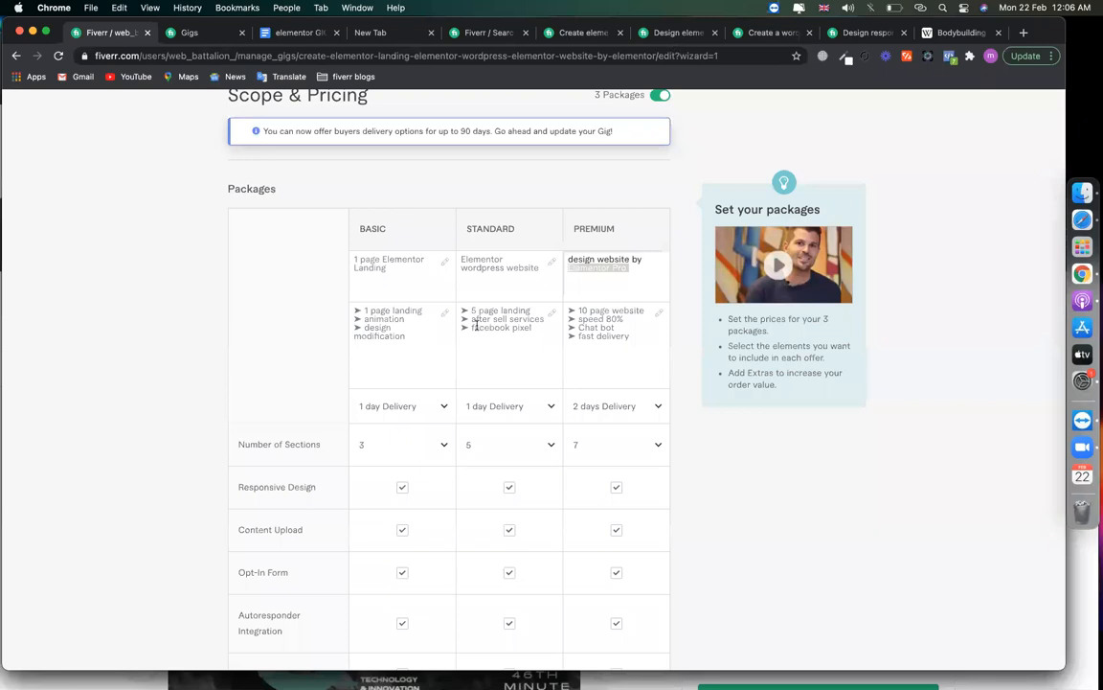
pyautogui.click(414, 343)
pyautogui.moveTo(351, 295); pyautogui.dragTo(417, 308)
pyautogui.click(383, 319)
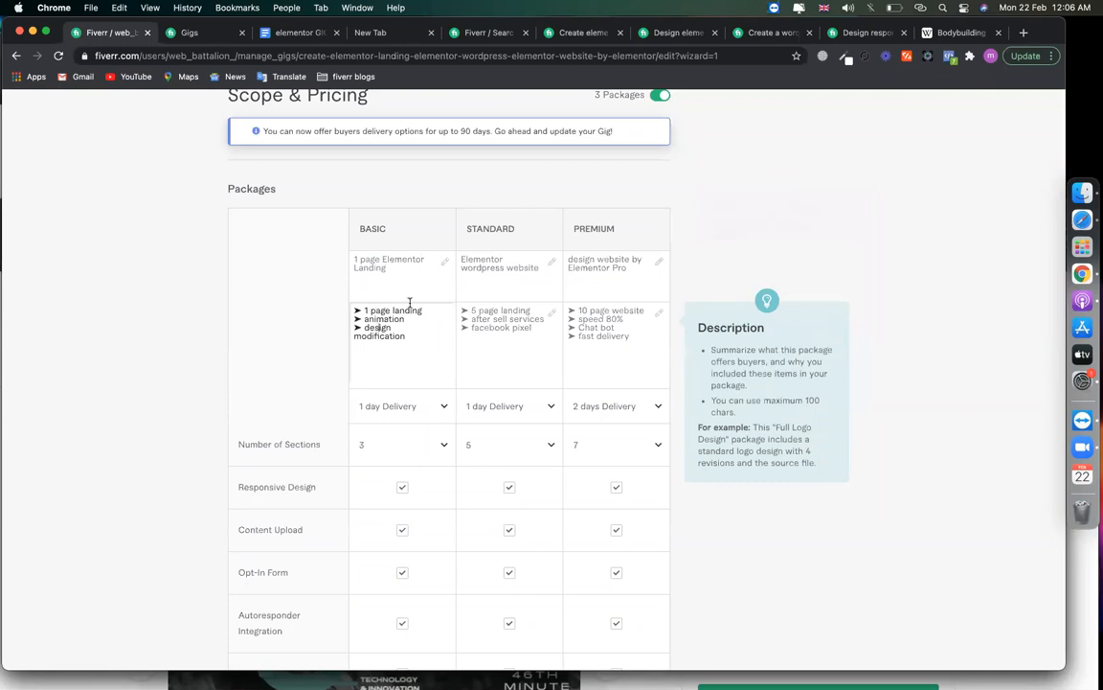
# Read the Basic and Standard package descriptions in the competing elementor landing page gig.
pyautogui.click(673, 32)
pyautogui.moveTo(310, 415); pyautogui.dragTo(249, 364)
pyautogui.moveTo(445, 426); pyautogui.dragTo(389, 392)
# Go back to the draft gig and review each package's delivery time, sections, included features, revisions and price.
pyautogui.click(182, 35)
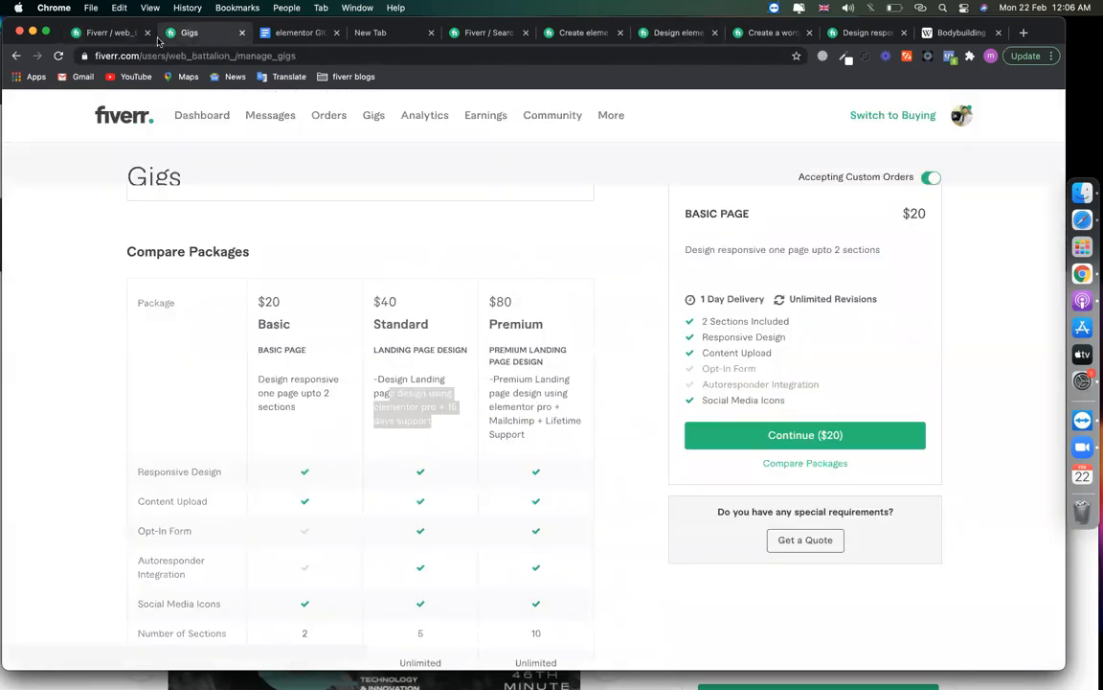
pyautogui.click(105, 32)
pyautogui.scroll(-3, 419, 284)
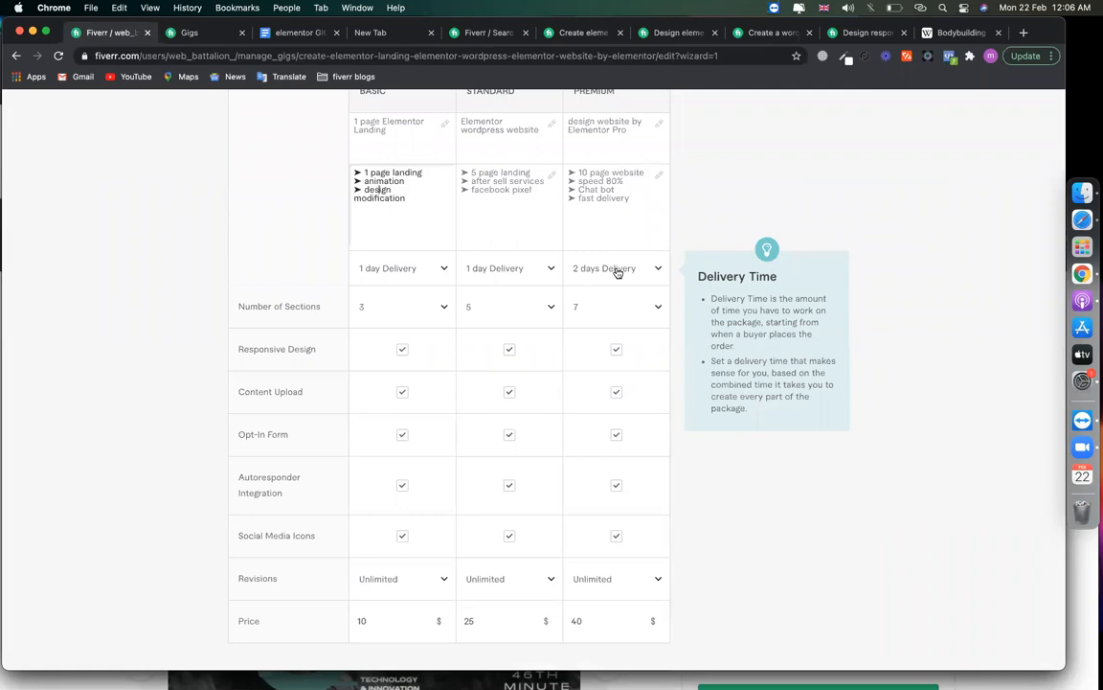
pyautogui.scroll(-3, 507, 246)
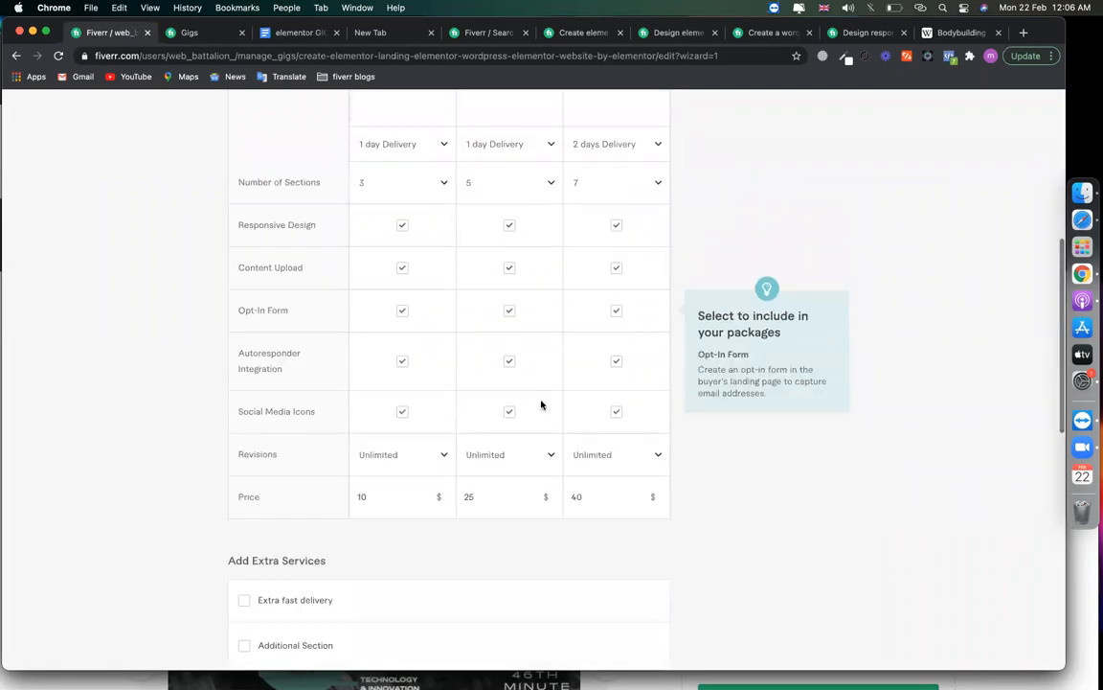
# Examine the Standard and Premium packages of the "setup and create wordpress site" gig and the Basic features of the elementor pro page builder gig.
pyautogui.click(579, 32)
pyautogui.scroll(2, 690, 230)
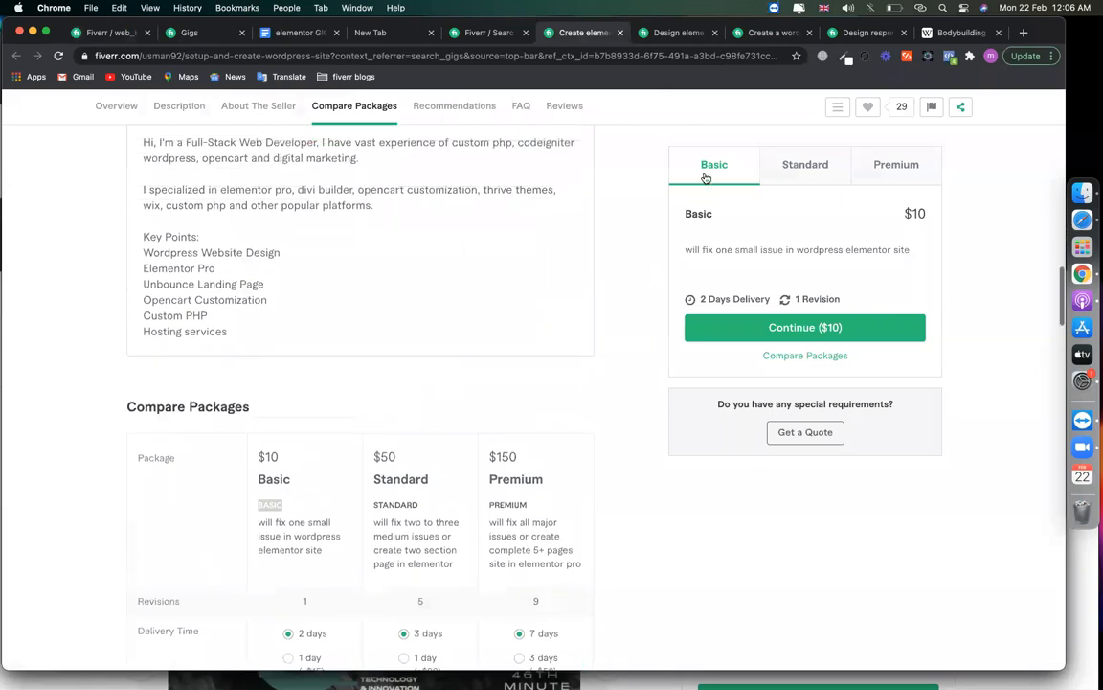
pyautogui.click(806, 166)
pyautogui.click(898, 168)
pyautogui.scroll(5, 846, 230)
pyautogui.scroll(-10, 509, 509)
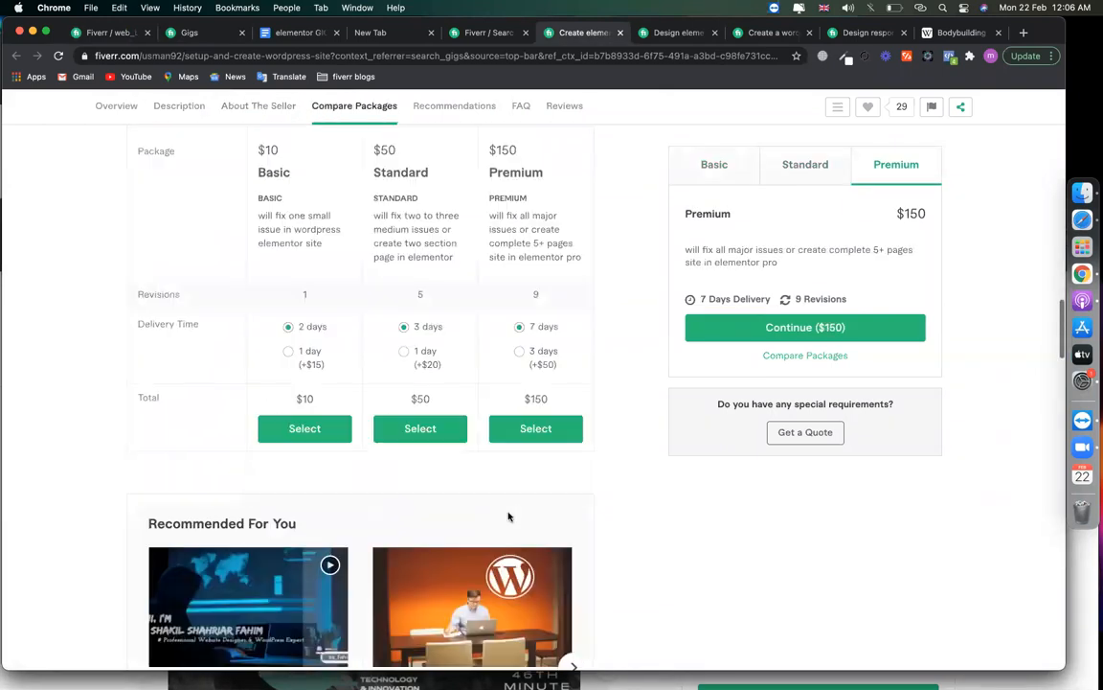
pyautogui.scroll(10, 508, 516)
pyautogui.click(757, 33)
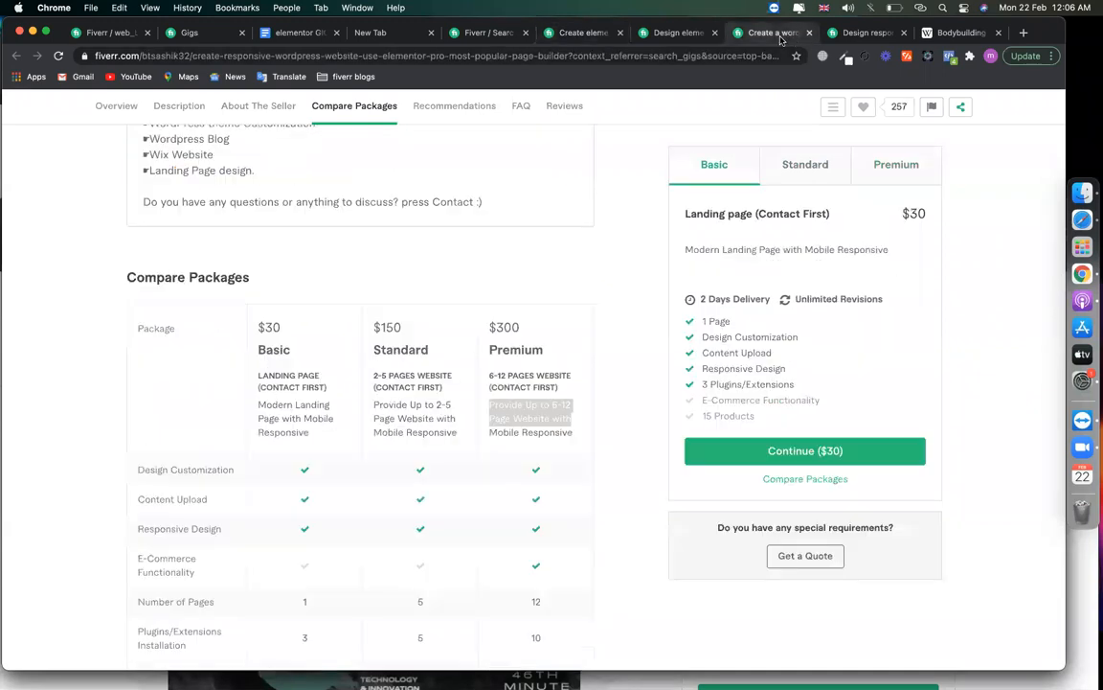
pyautogui.moveTo(756, 418)
pyautogui.mouseDown()
pyautogui.moveTo(719, 419)
pyautogui.moveTo(697, 326)
pyautogui.moveTo(704, 401)
pyautogui.moveTo(767, 414)
pyautogui.mouseUp()
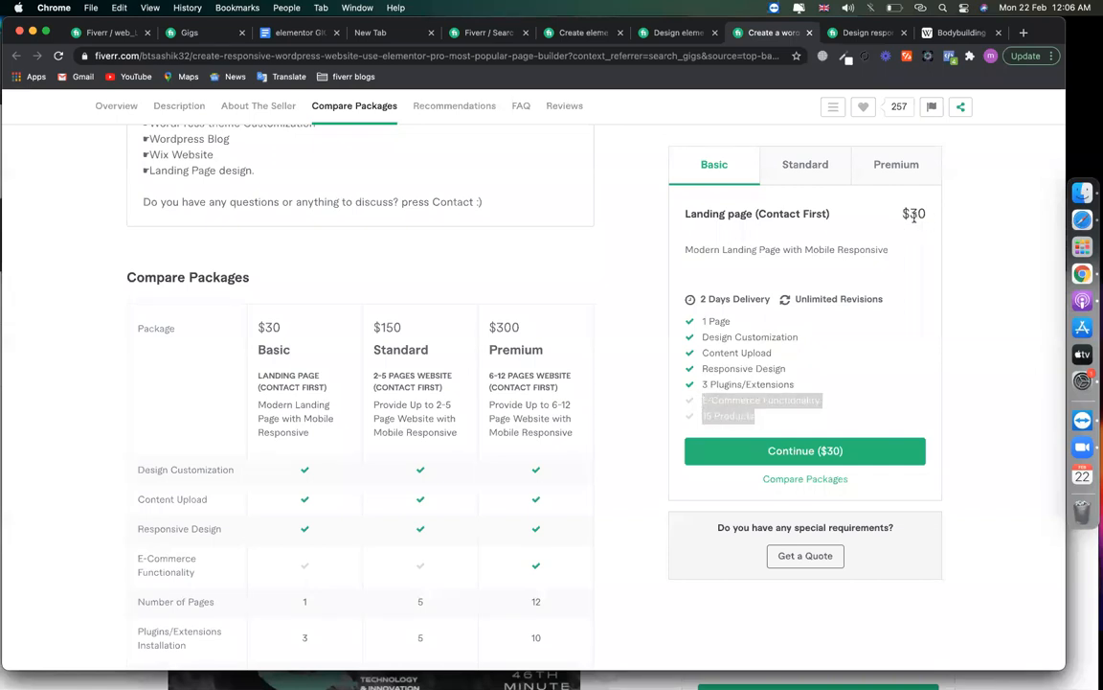
# Review the draft gig's package prices, and check them against the landing page price ranges in the notes document.
pyautogui.click(188, 32)
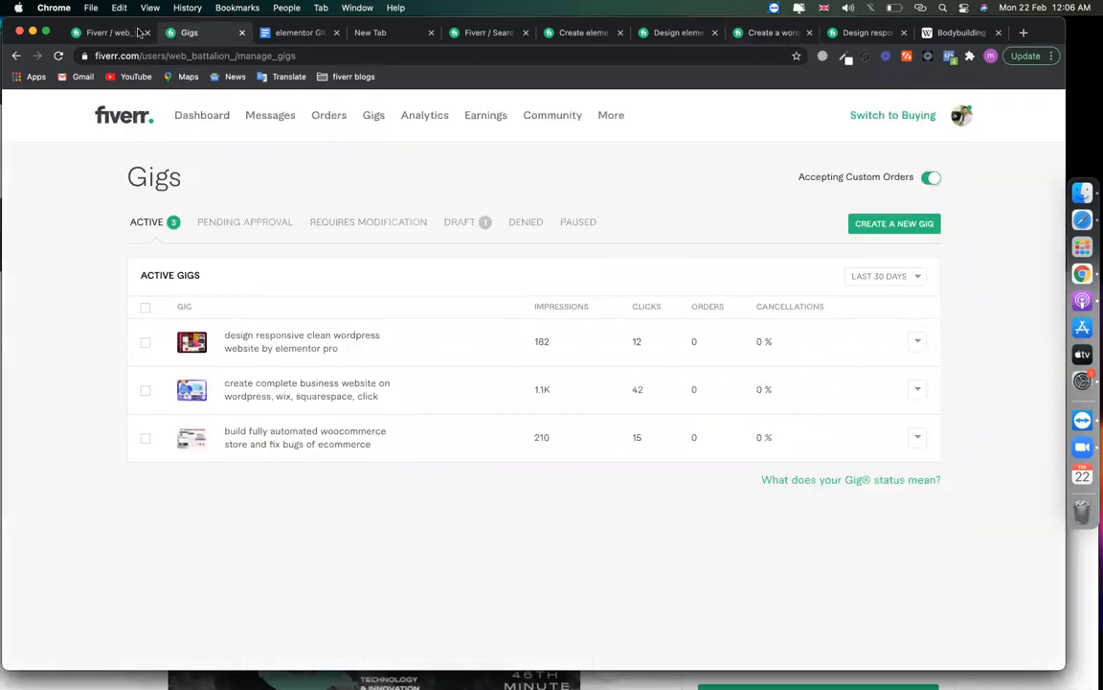
pyautogui.click(98, 33)
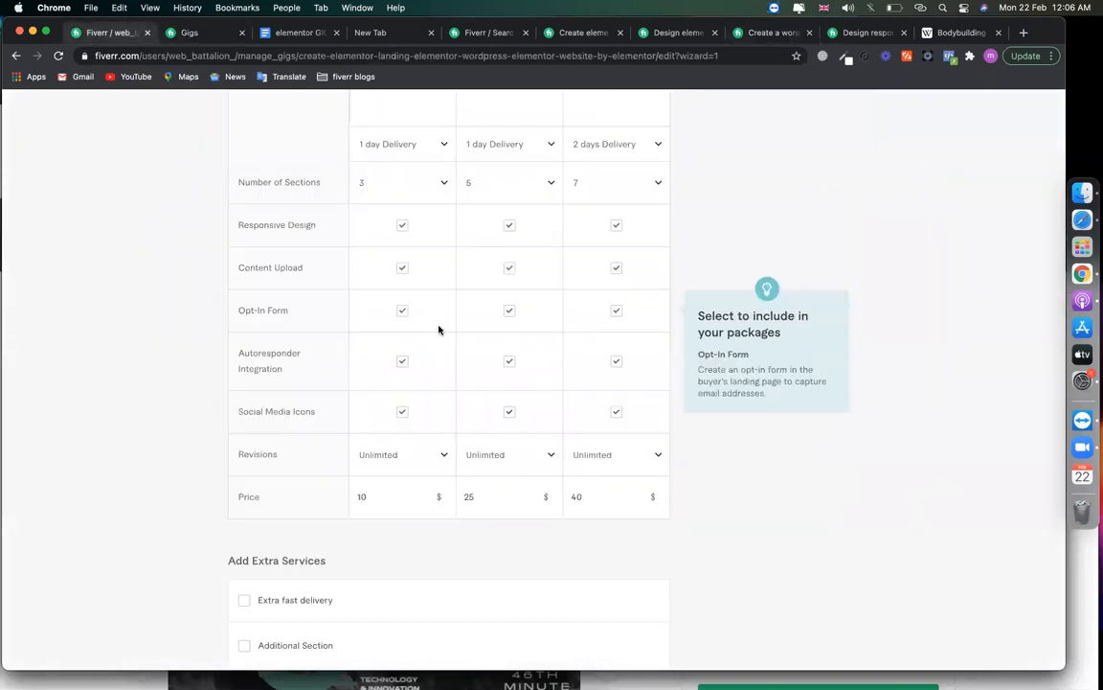
pyautogui.scroll(-3, 438, 329)
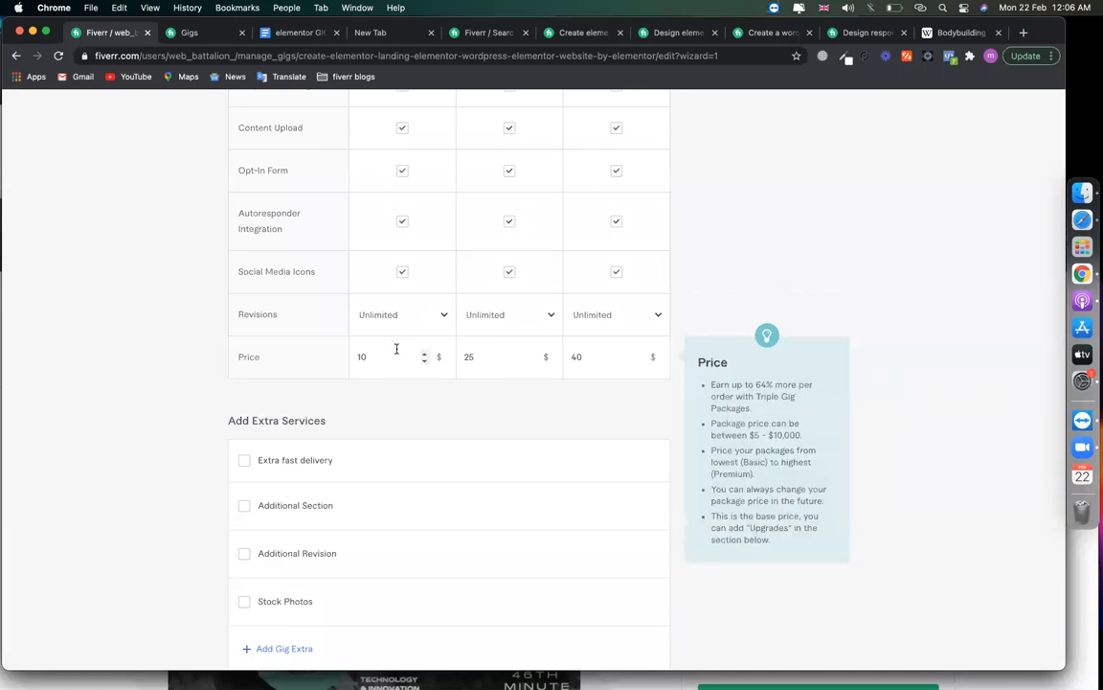
pyautogui.click(295, 33)
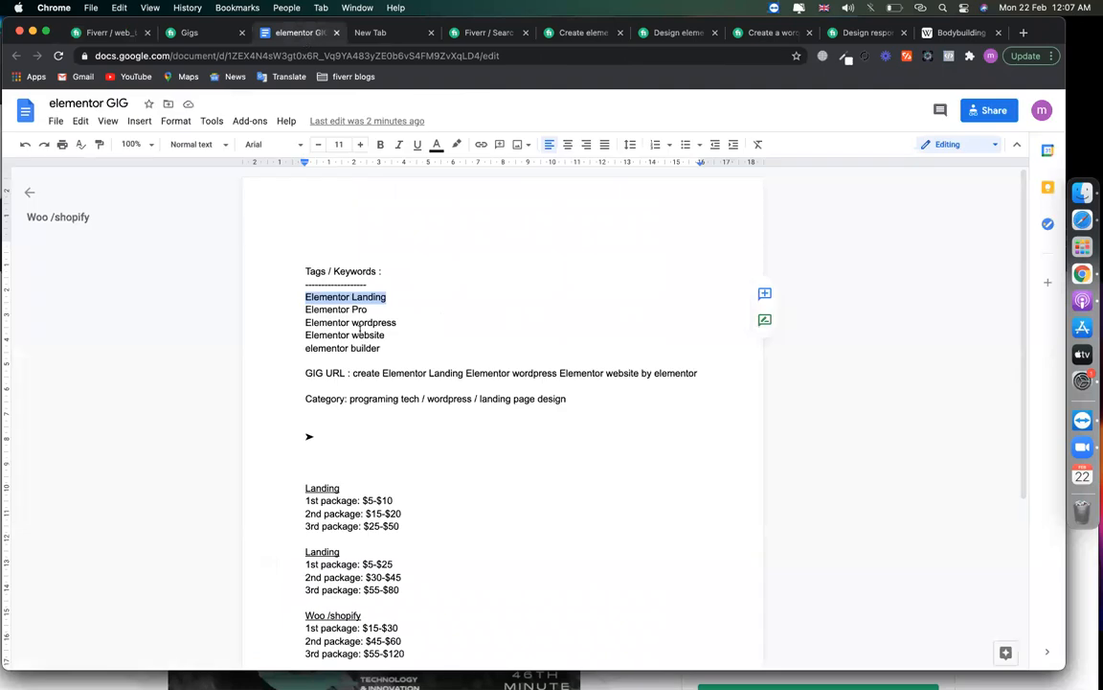
pyautogui.rightClick(361, 334)
pyautogui.click(224, 460)
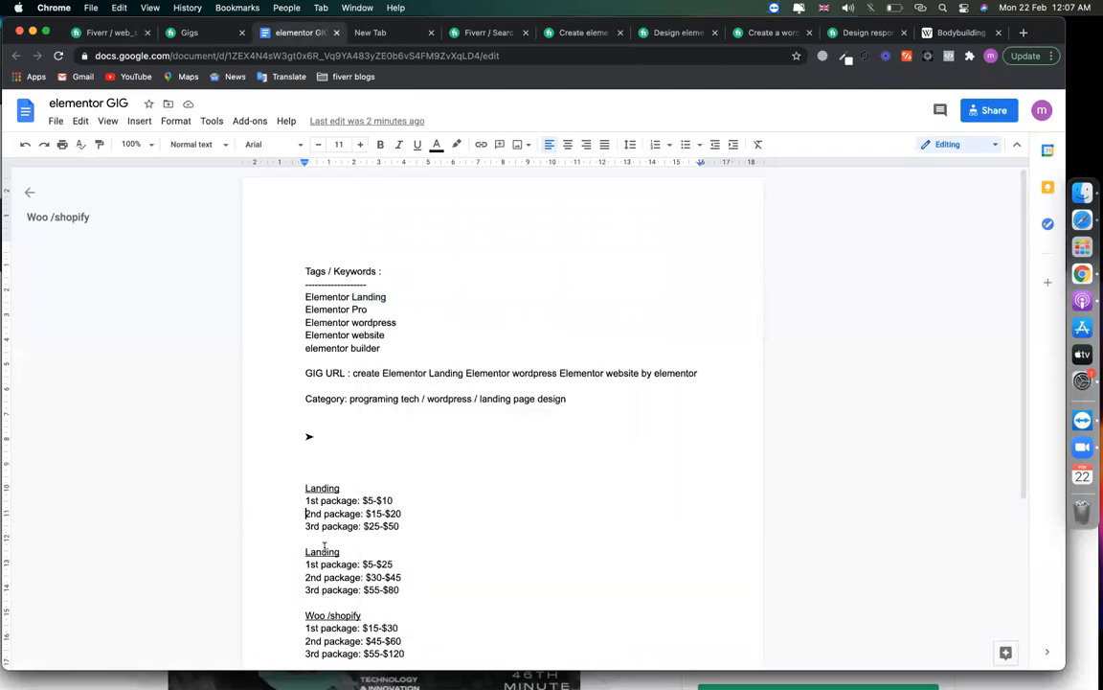
# Rename the second "Landing" heading in the notes document's price lists to "Full wp website".
pyautogui.scroll(-2, 317, 513)
pyautogui.doubleClick(322, 479)
pyautogui.write('full wp website')
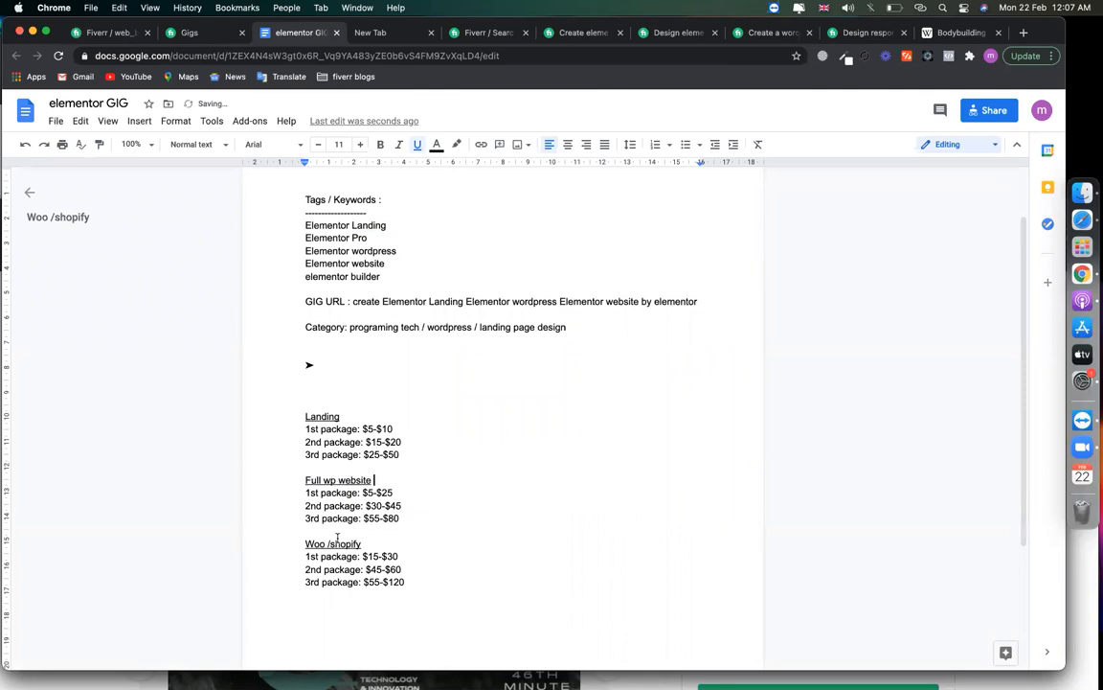
pyautogui.scroll(-2, 360, 431)
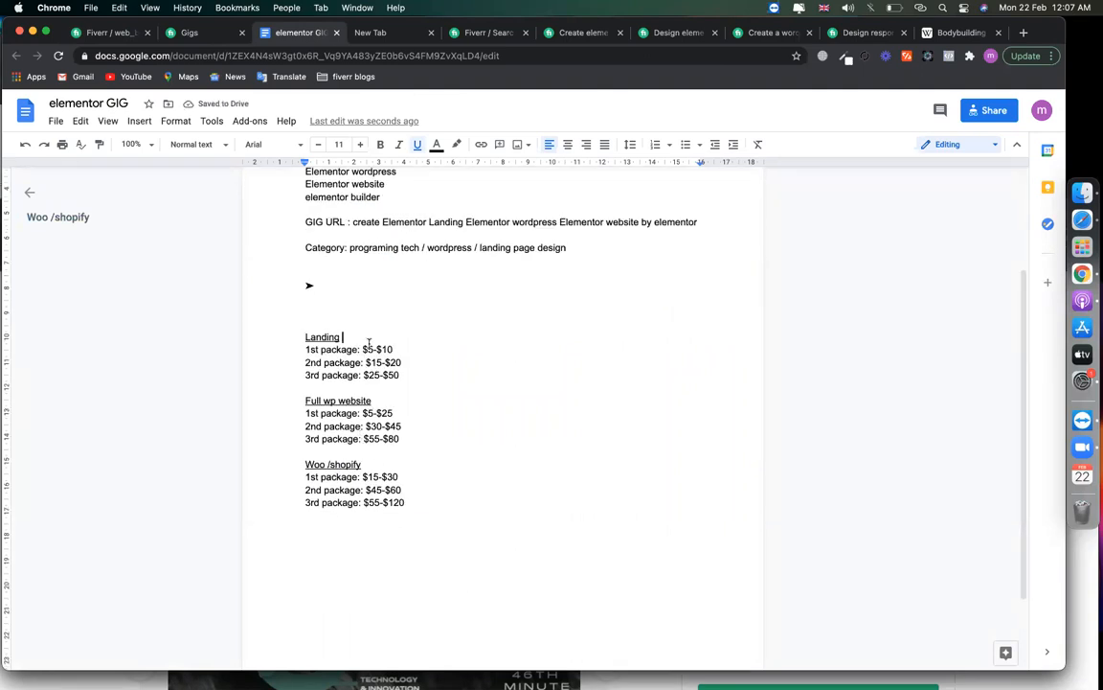
# Change the lower limit of the 1st package price under "Full wp website" to $10.
pyautogui.moveTo(369, 342); pyautogui.dragTo(390, 349)
pyautogui.click(370, 413)
pyautogui.press('BackSpace')
pyautogui.write('10')
# Go back to the draft gig and review the titles, descriptions, features and prices of its three packages.
pyautogui.click(105, 32)
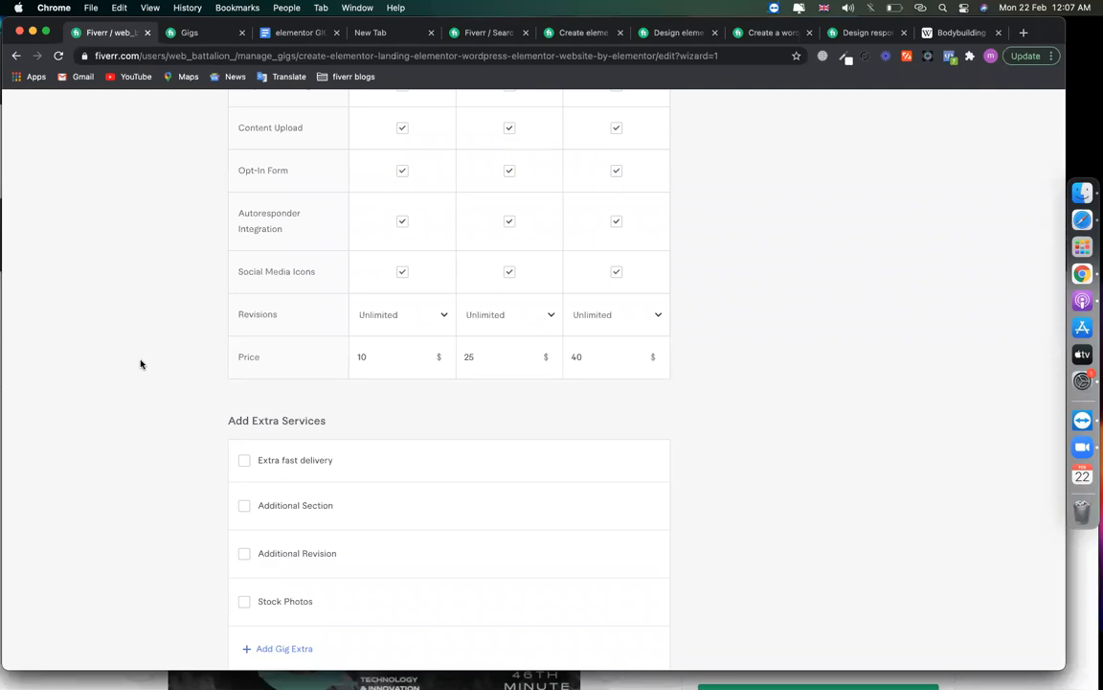
pyautogui.scroll(5, 642, 383)
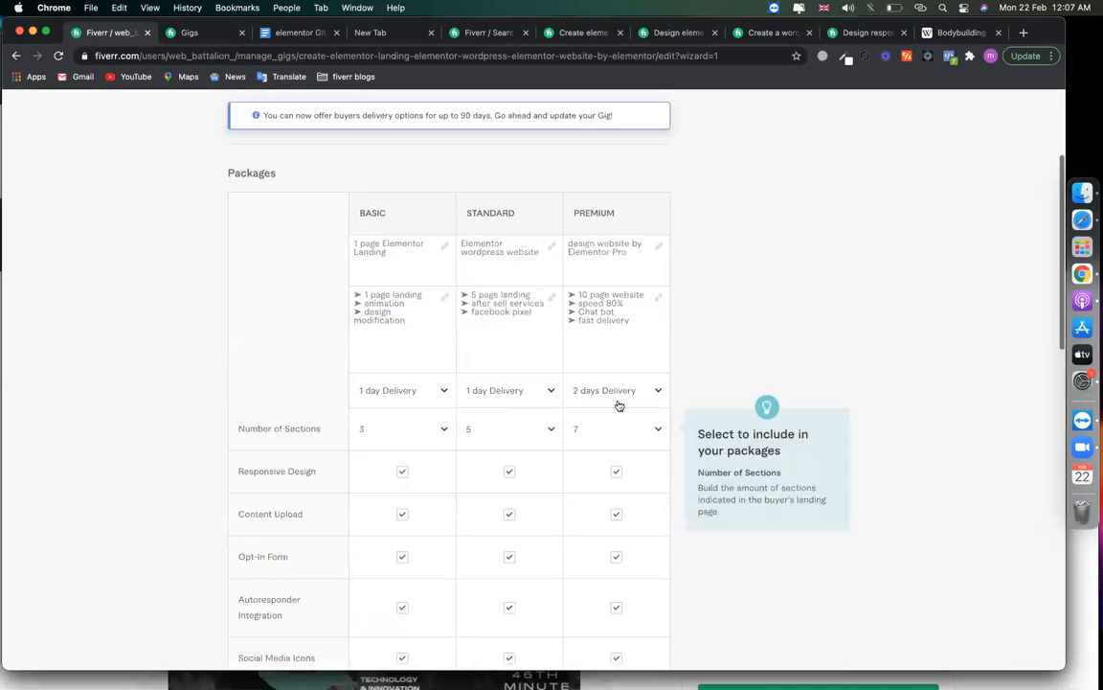
pyautogui.scroll(-1, 517, 464)
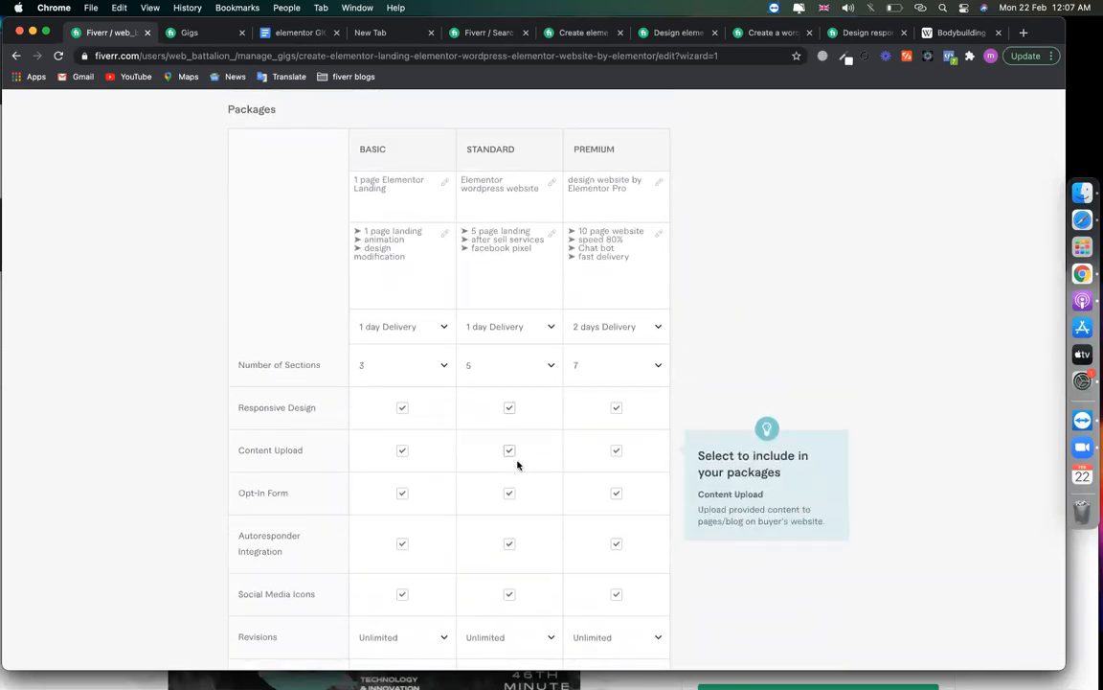
pyautogui.scroll(-2, 517, 464)
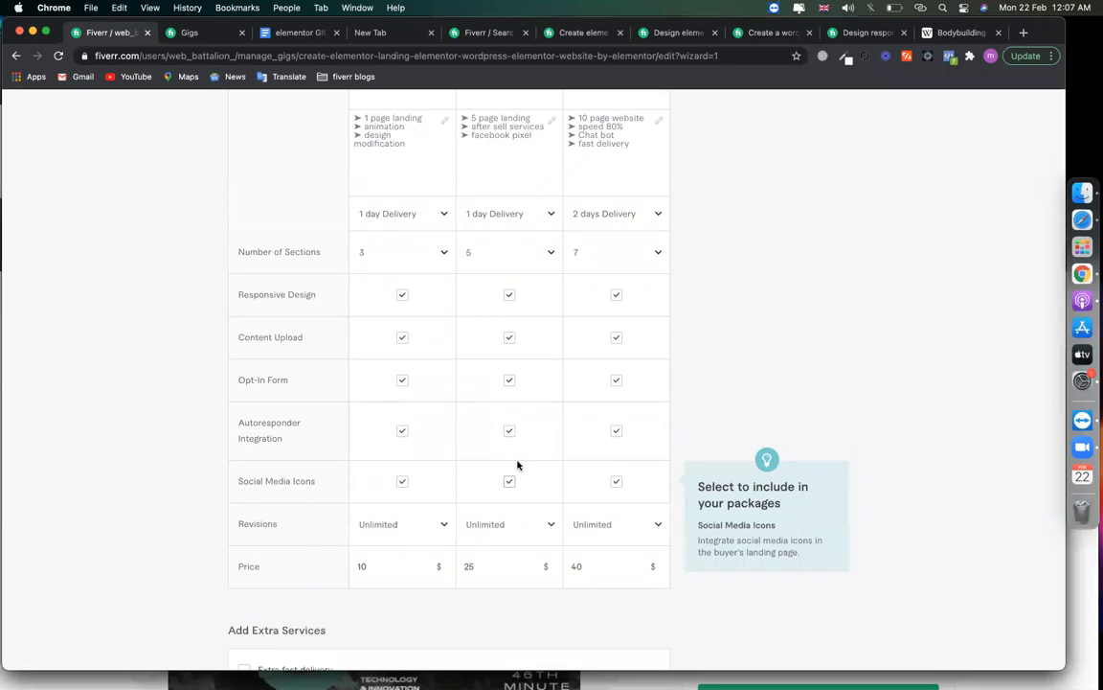
pyautogui.scroll(2, 409, 378)
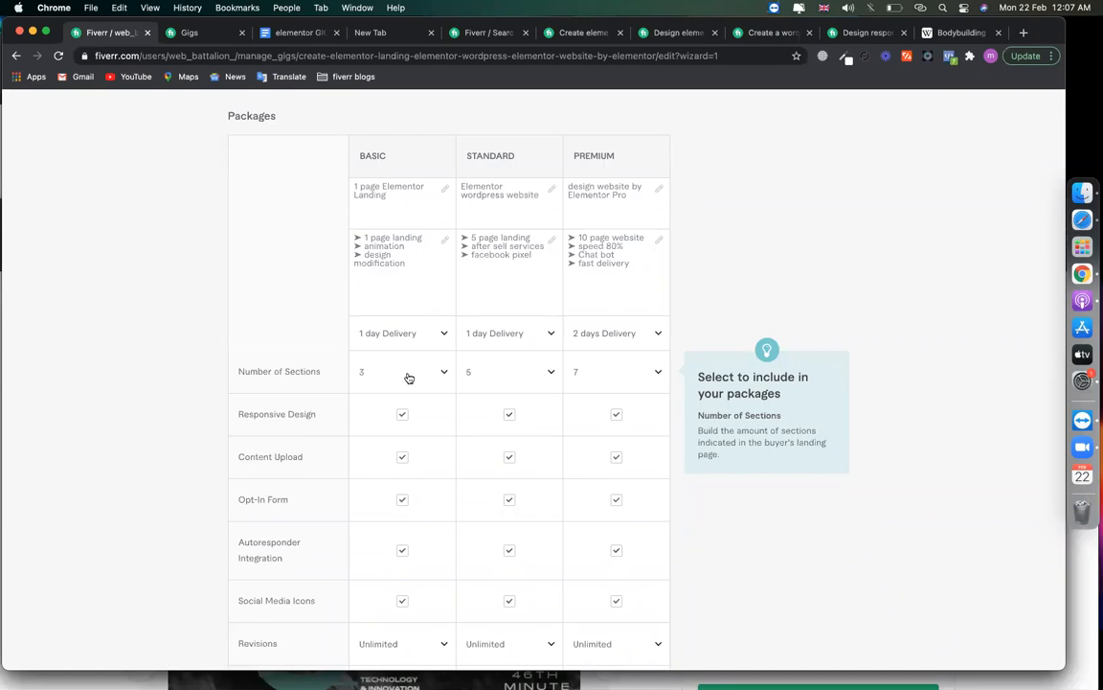
# In the notes document, append "/ form/ bug fix / pixel" to the "Landing" heading and underline the whole line.
pyautogui.click(276, 32)
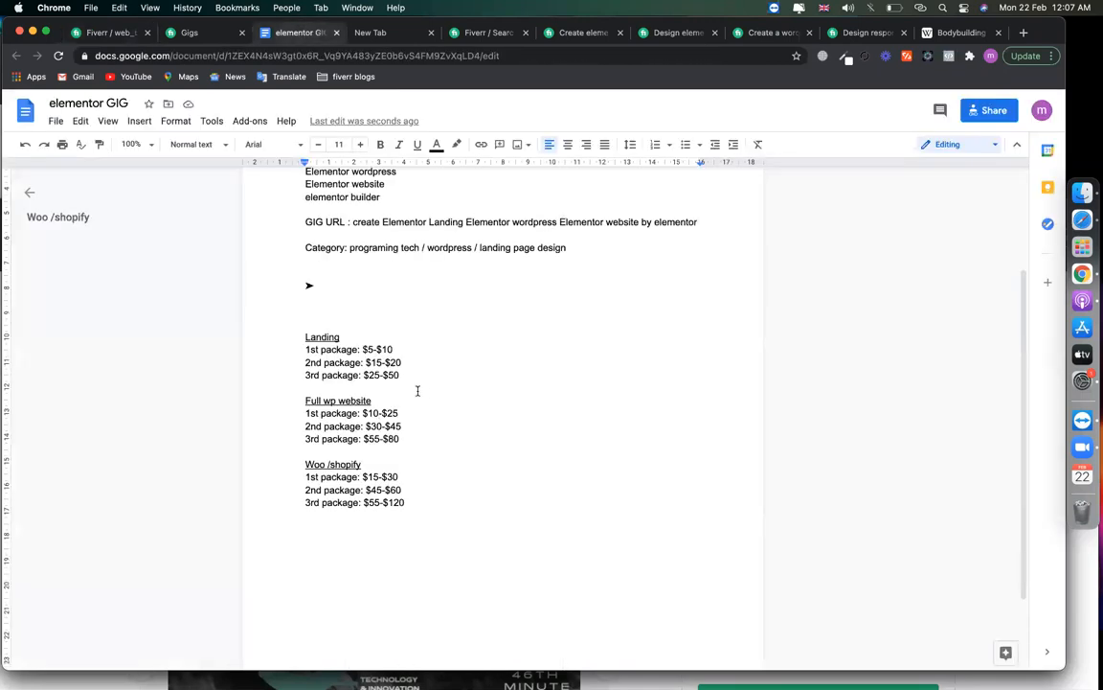
pyautogui.write('/ form/ bug fix / pixe')
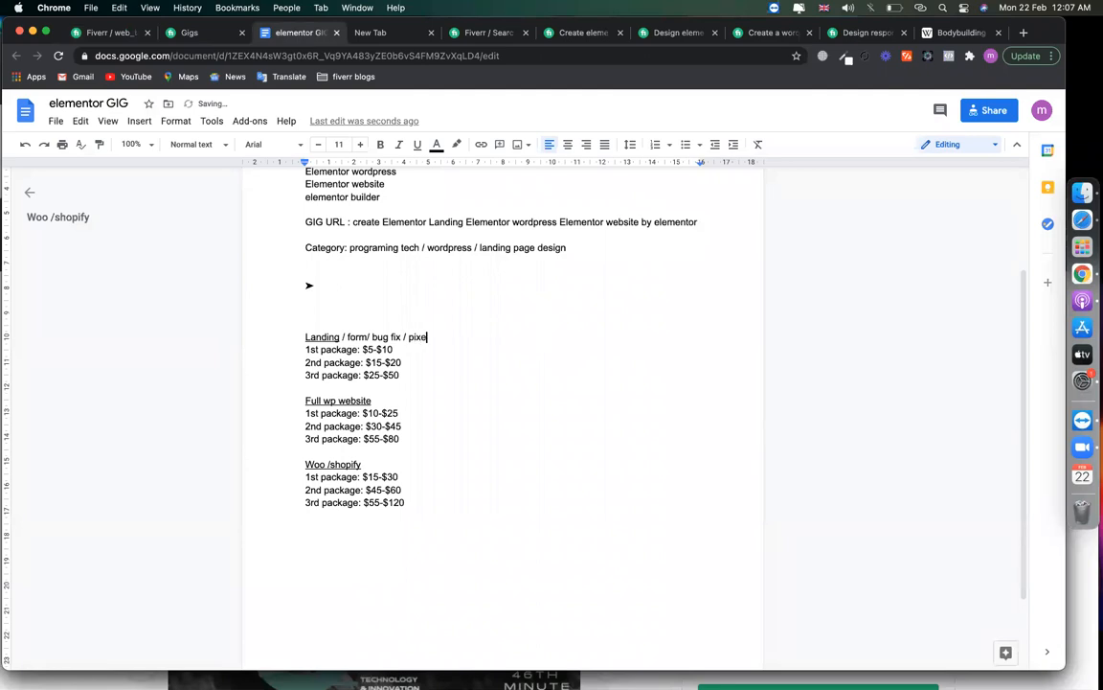
pyautogui.write('l')
pyautogui.moveTo(468, 338); pyautogui.dragTo(276, 336)
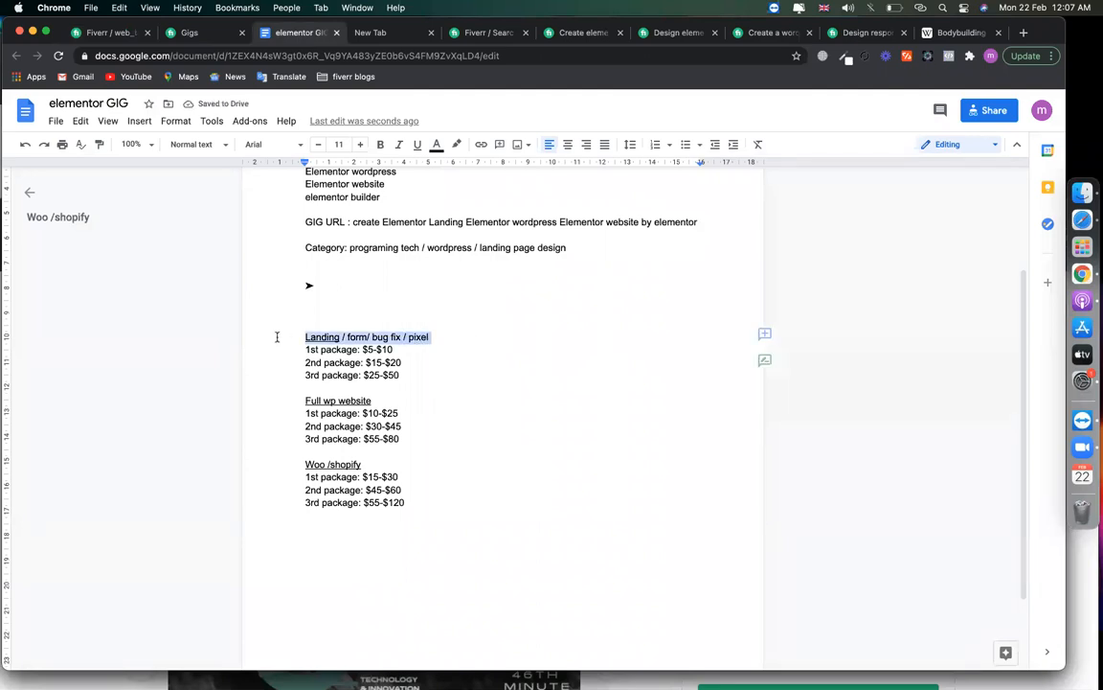
pyautogui.press('super+u')
pyautogui.click(465, 331)
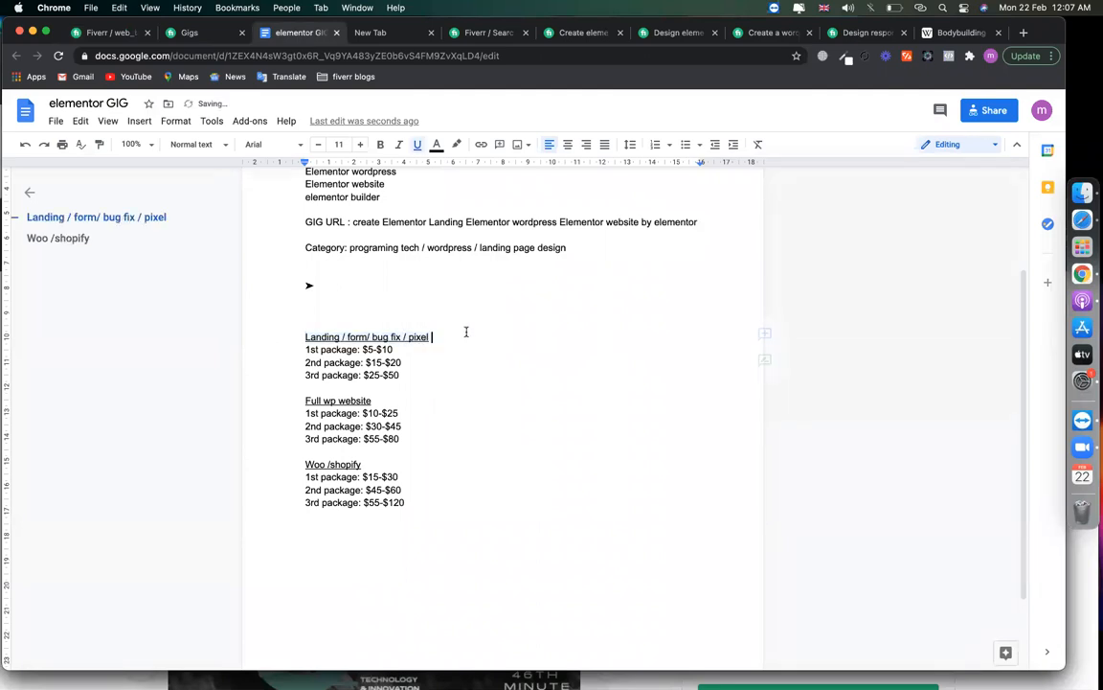
# Extend the Landing heading with "/ pop up", removing the unwanted extra text after it.
pyautogui.write('/ pop up / optio')
pyautogui.press('BackSpace')
pyautogui.press('BackSpace')
pyautogui.press('BackSpace')
pyautogui.press('BackSpace')
pyautogui.click(521, 346)
pyautogui.click(500, 337)
pyautogui.press('BackSpace')
pyautogui.press('BackSpace')
pyautogui.press('BackSpace')
# Capture a screenshot of the draft gig's package table, cropping the capture area to the Basic, Standard and Premium columns.
pyautogui.click(113, 35)
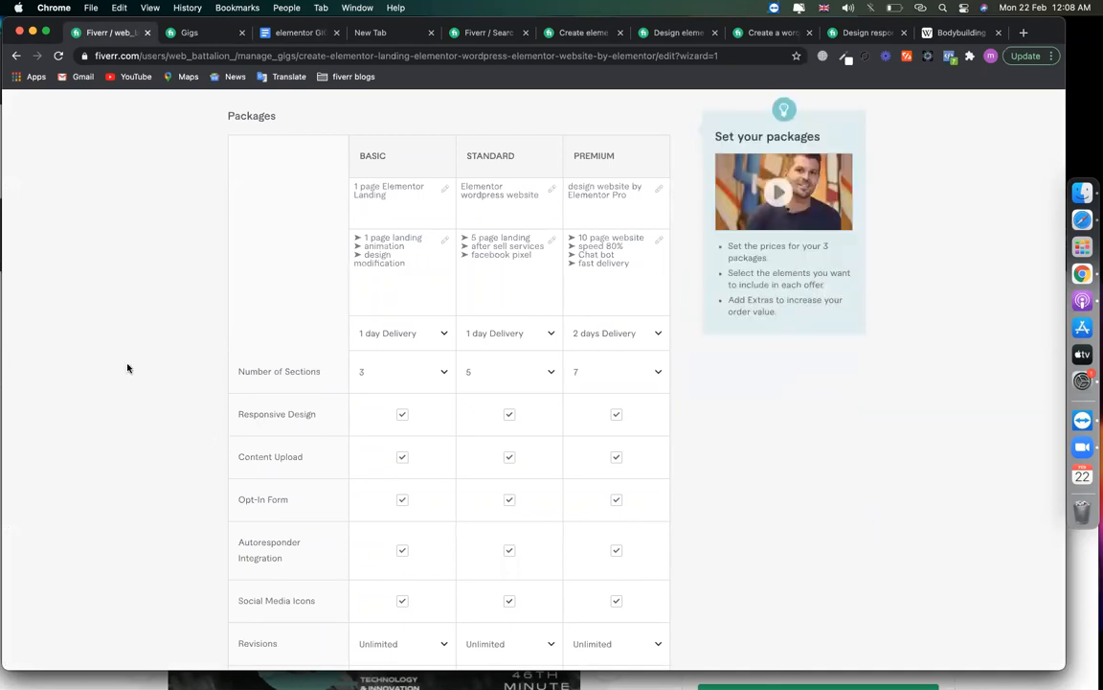
pyautogui.scroll(-1, 127, 368)
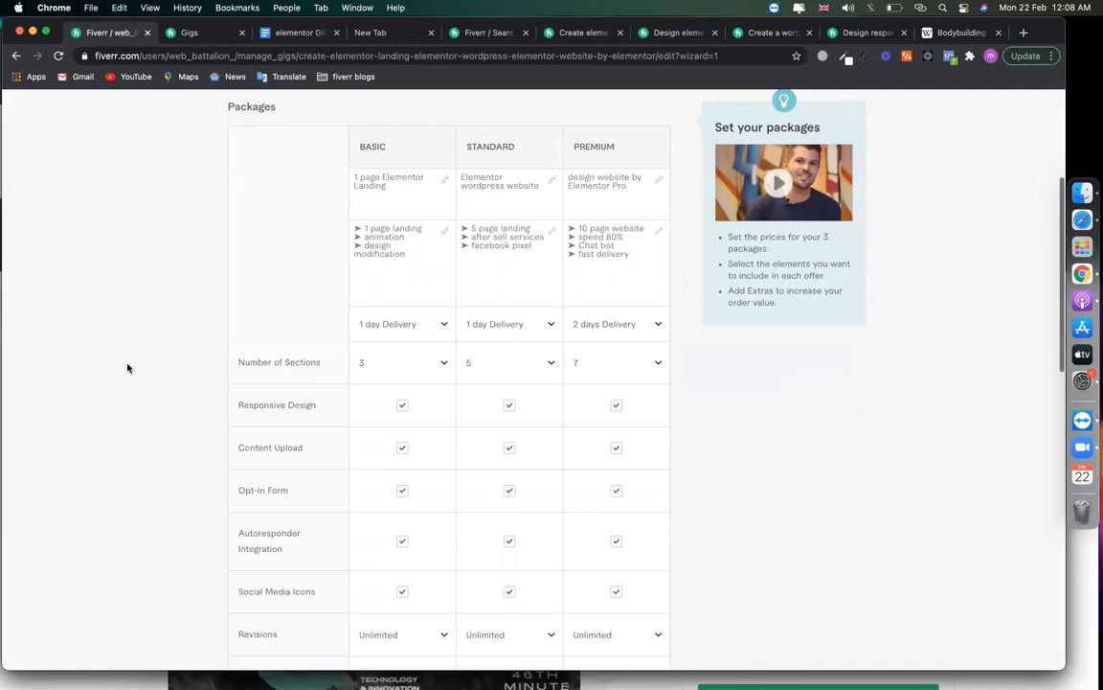
pyautogui.press('super+shift+5')
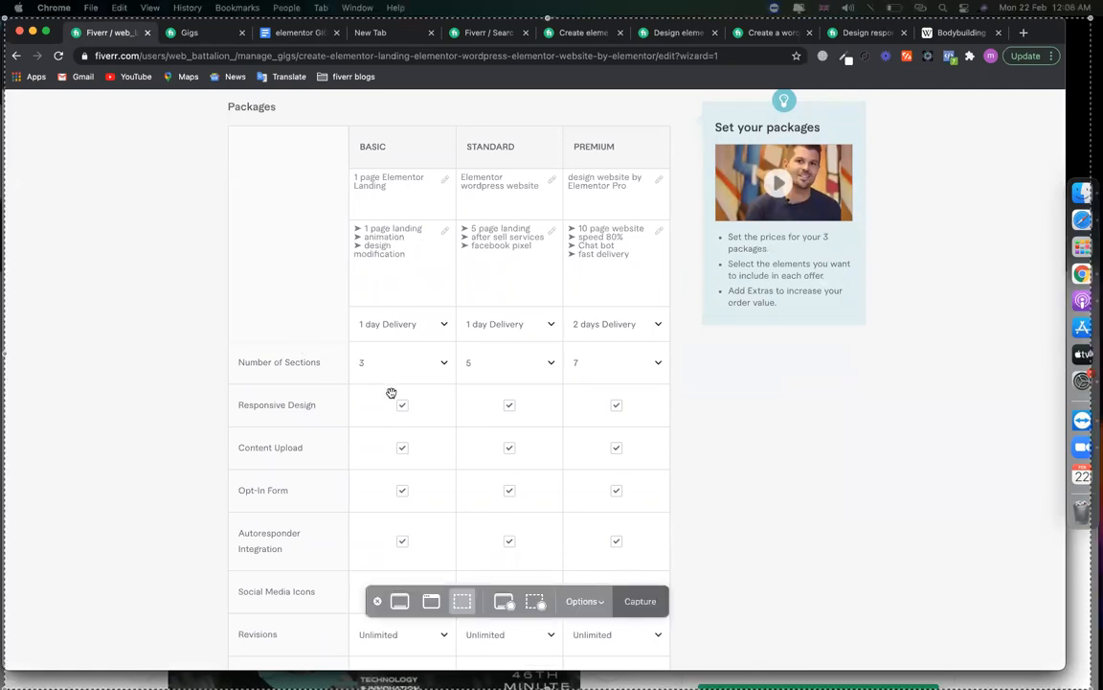
pyautogui.moveTo(6, 256); pyautogui.dragTo(325, 290)
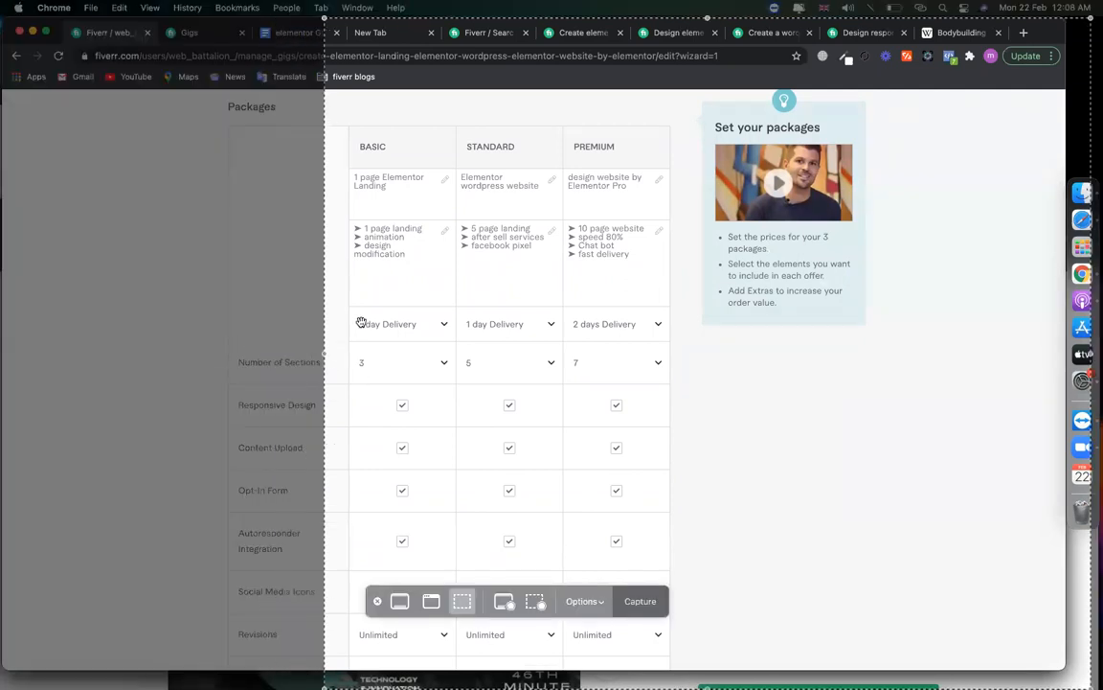
pyautogui.moveTo(714, 18); pyautogui.dragTo(706, 125)
pyautogui.moveTo(1089, 192); pyautogui.dragTo(673, 404)
pyautogui.moveTo(498, 687); pyautogui.dragTo(498, 656)
pyautogui.click(632, 604)
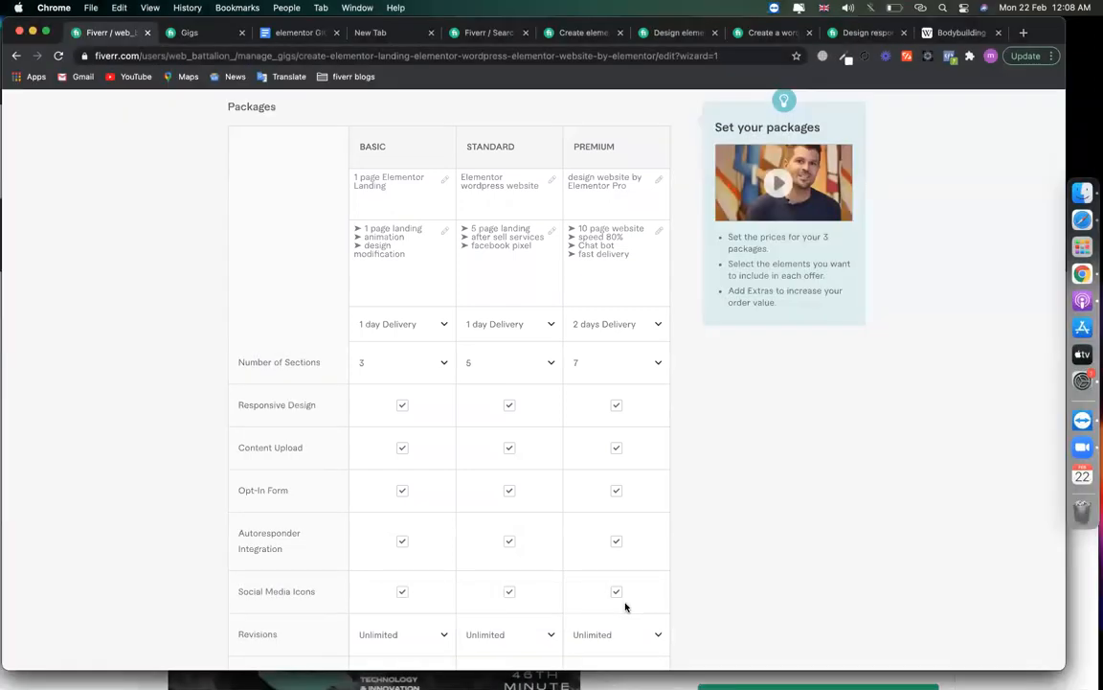
# Return to the notes document and add blank lines below the Woo /shopify price list.
pyautogui.click(303, 34)
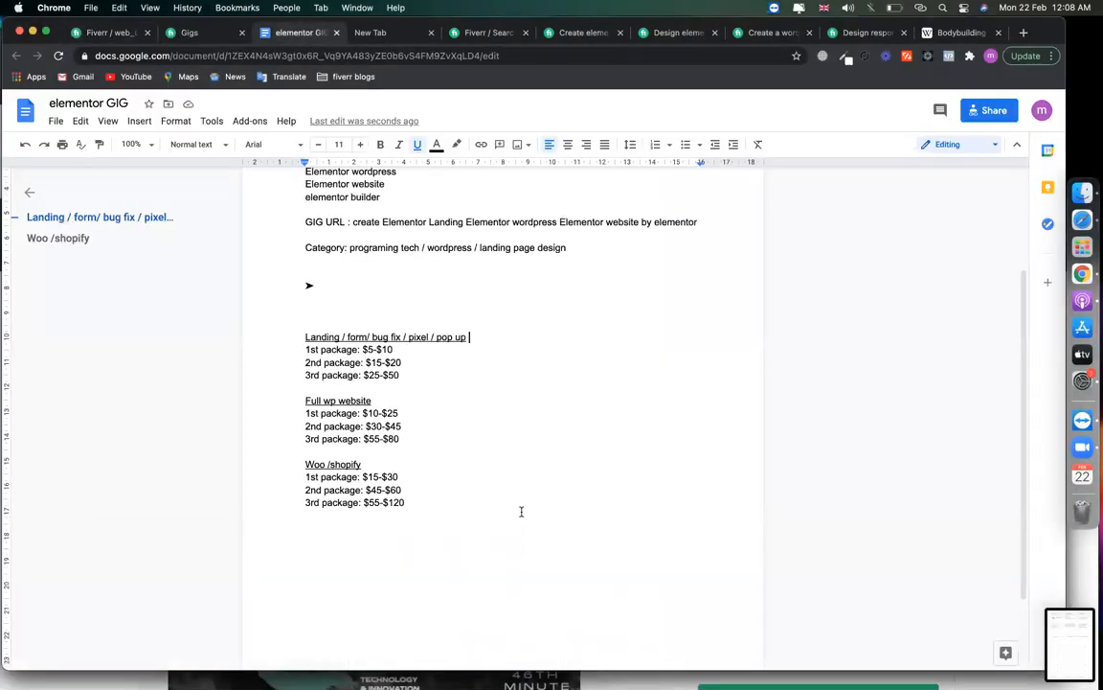
pyautogui.click(489, 546)
pyautogui.press('Return')
pyautogui.press('Return')
pyautogui.scroll(-2, 489, 545)
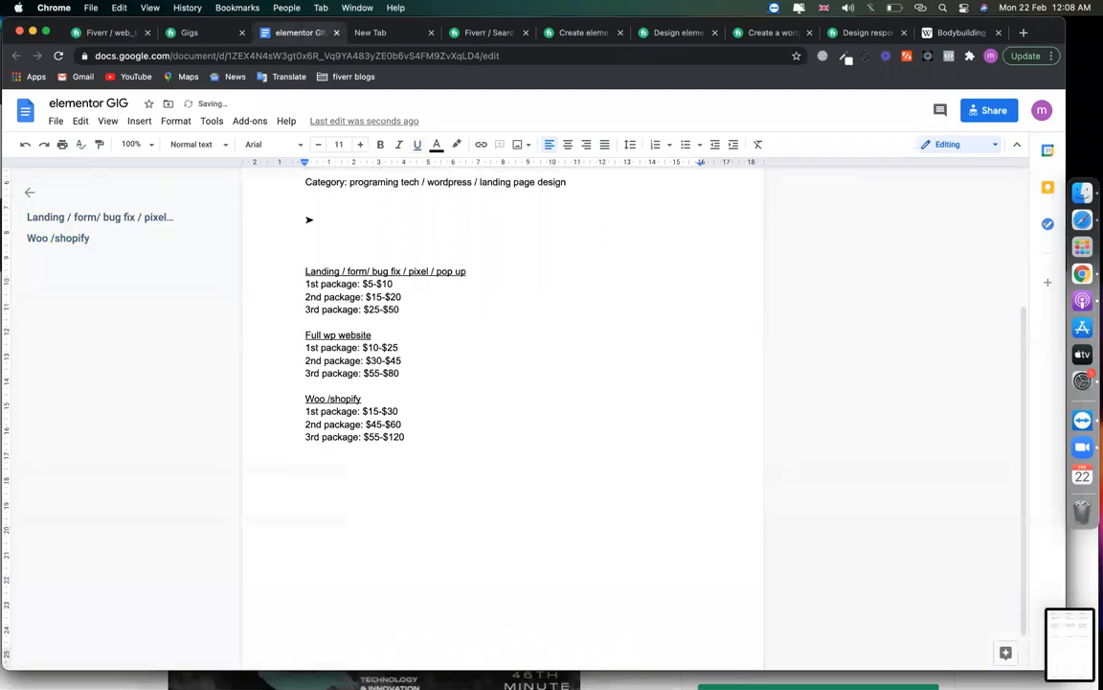
# Insert the 12.08.45 AM package table screenshot from the Desktop folder below the price lists.
pyautogui.click(138, 121)
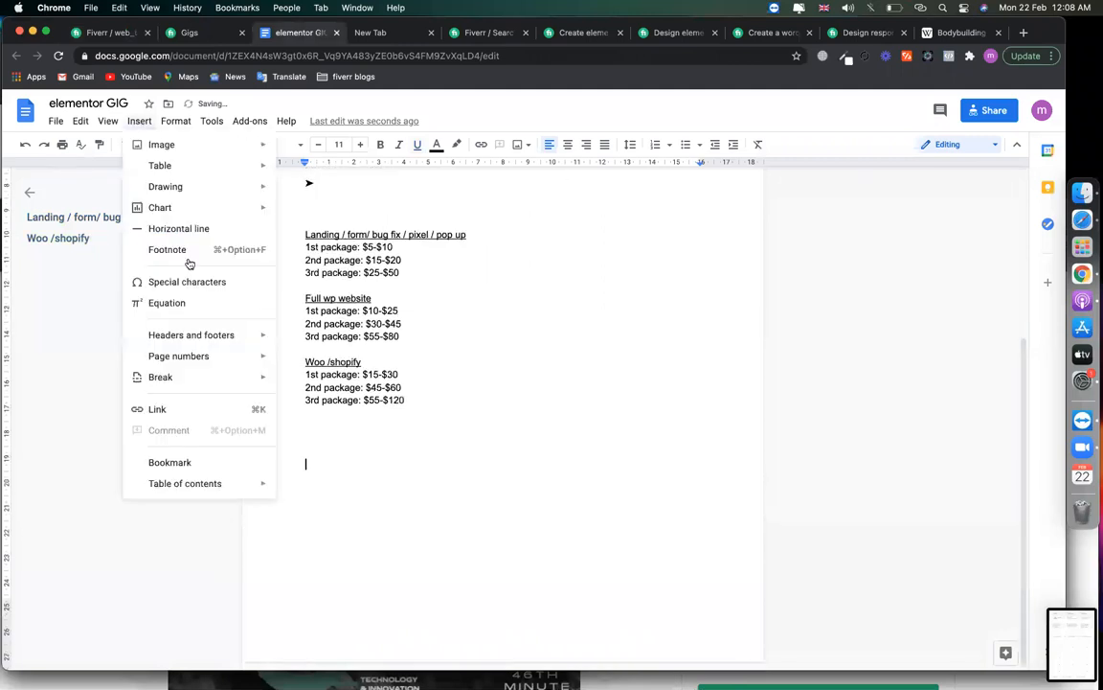
pyautogui.moveTo(192, 145)
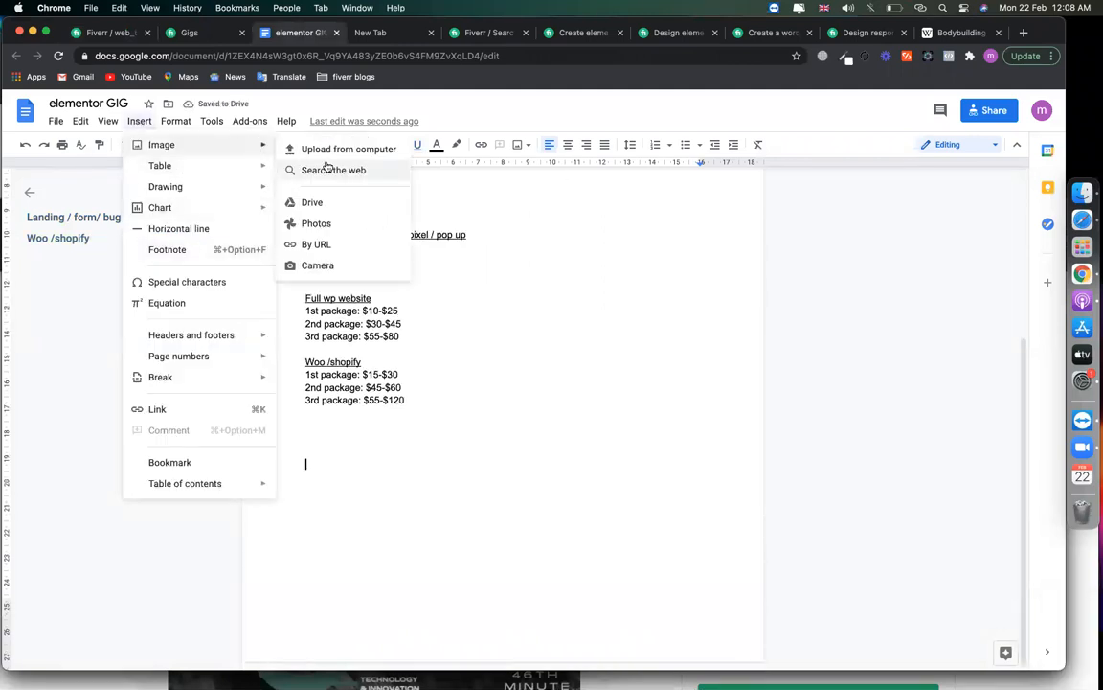
pyautogui.click(435, 316)
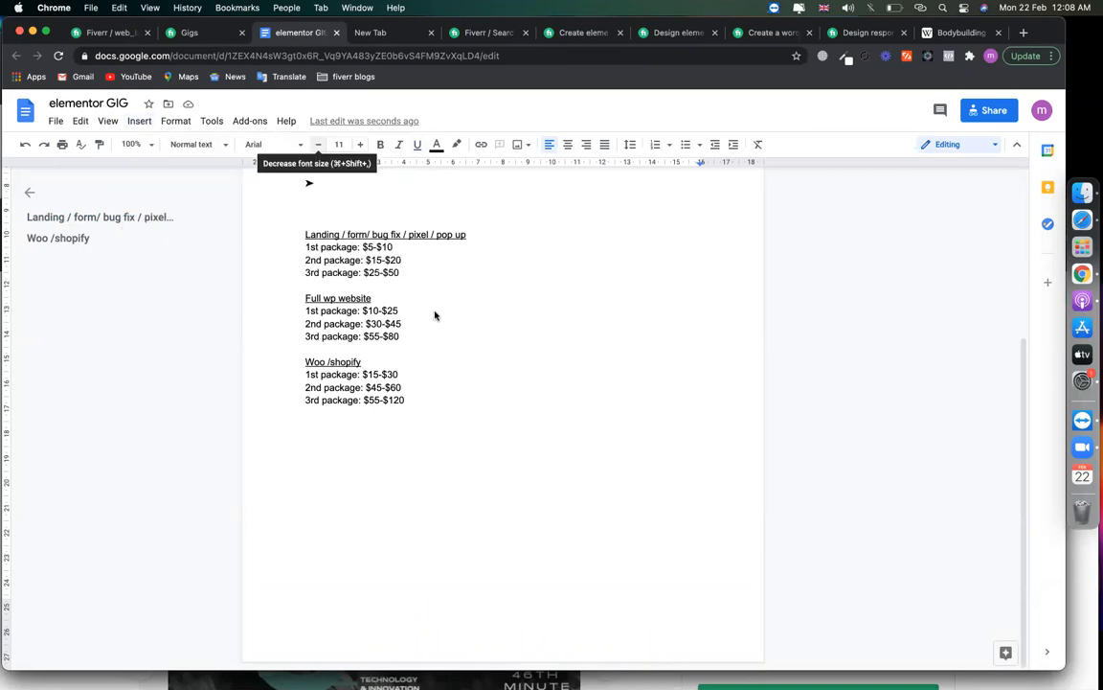
pyautogui.scroll(-10, 433, 369)
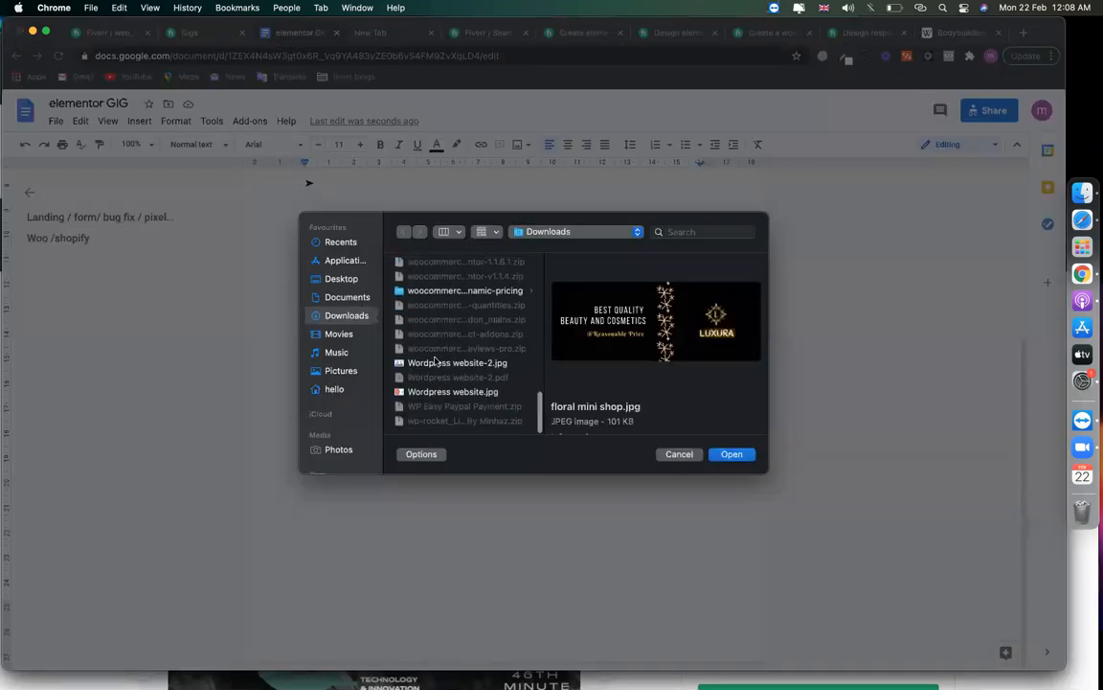
pyautogui.scroll(5, 443, 345)
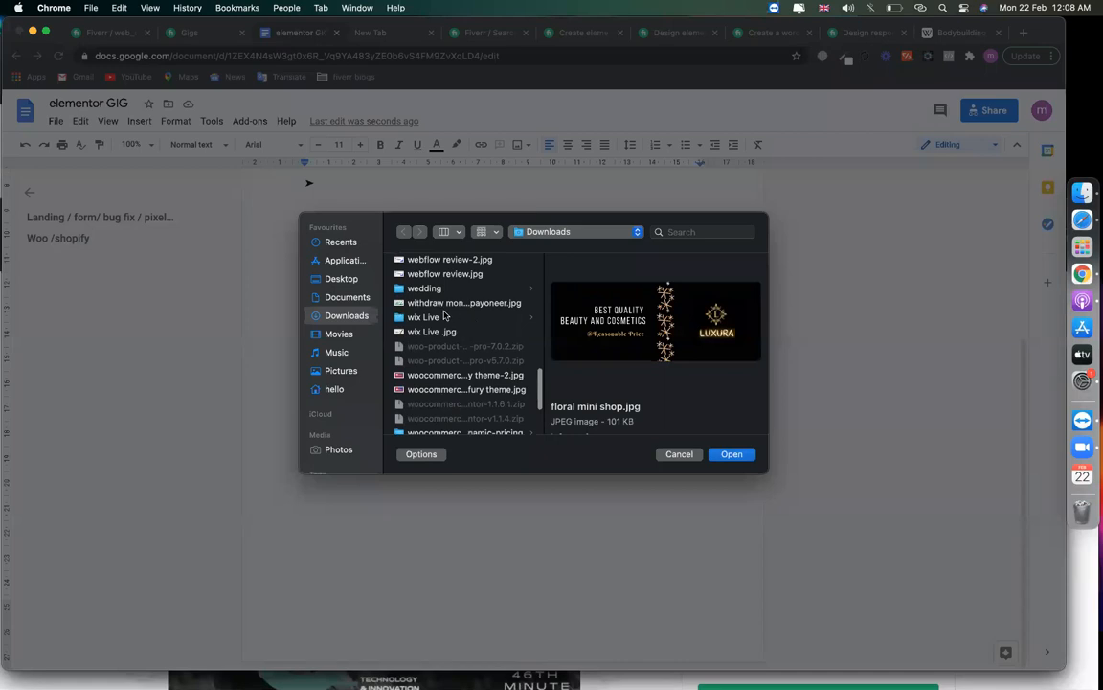
pyautogui.click(425, 304)
pyautogui.scroll(2, 428, 306)
pyautogui.click(428, 305)
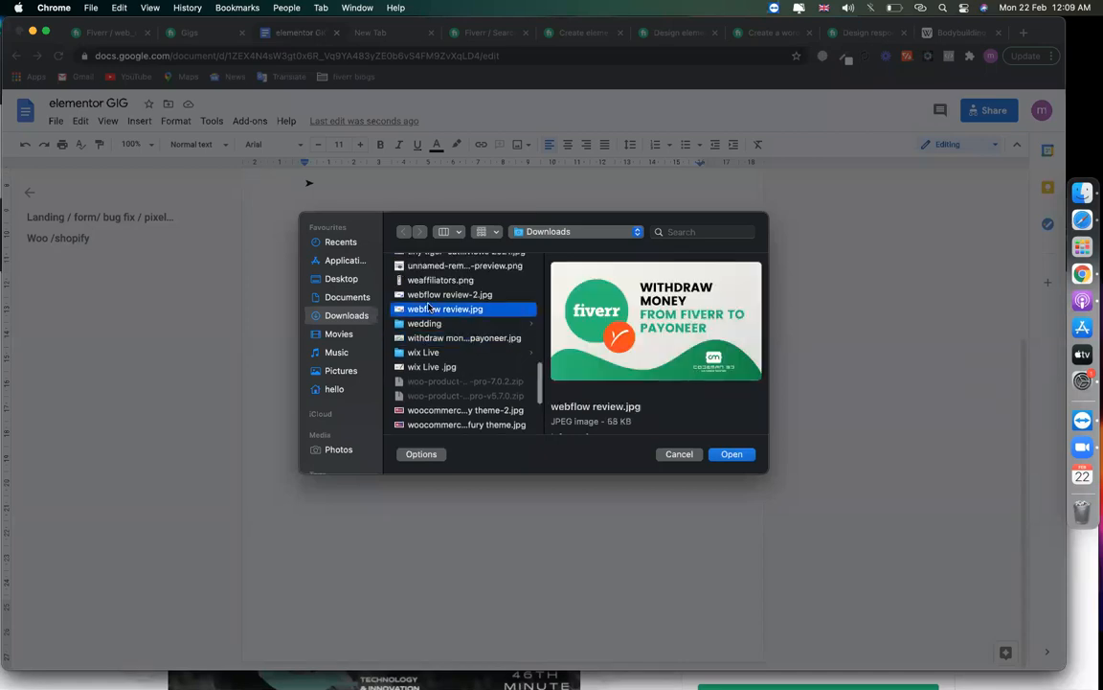
pyautogui.scroll(2, 428, 305)
pyautogui.click(340, 279)
pyautogui.scroll(-3, 450, 387)
pyautogui.click(450, 393)
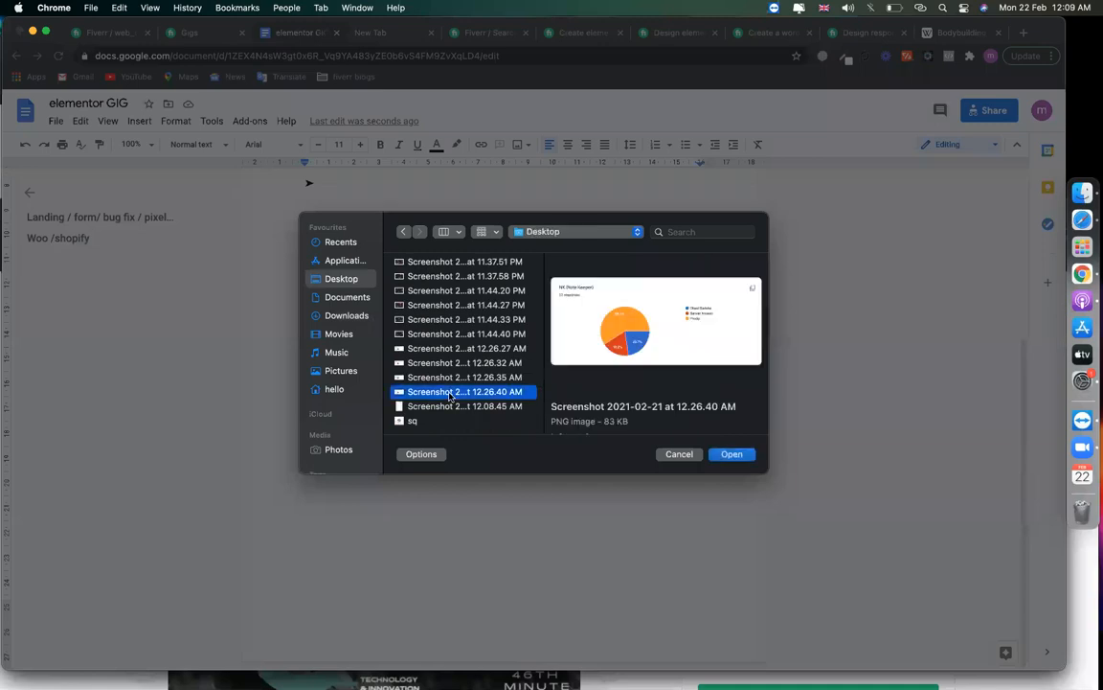
pyautogui.press('Down')
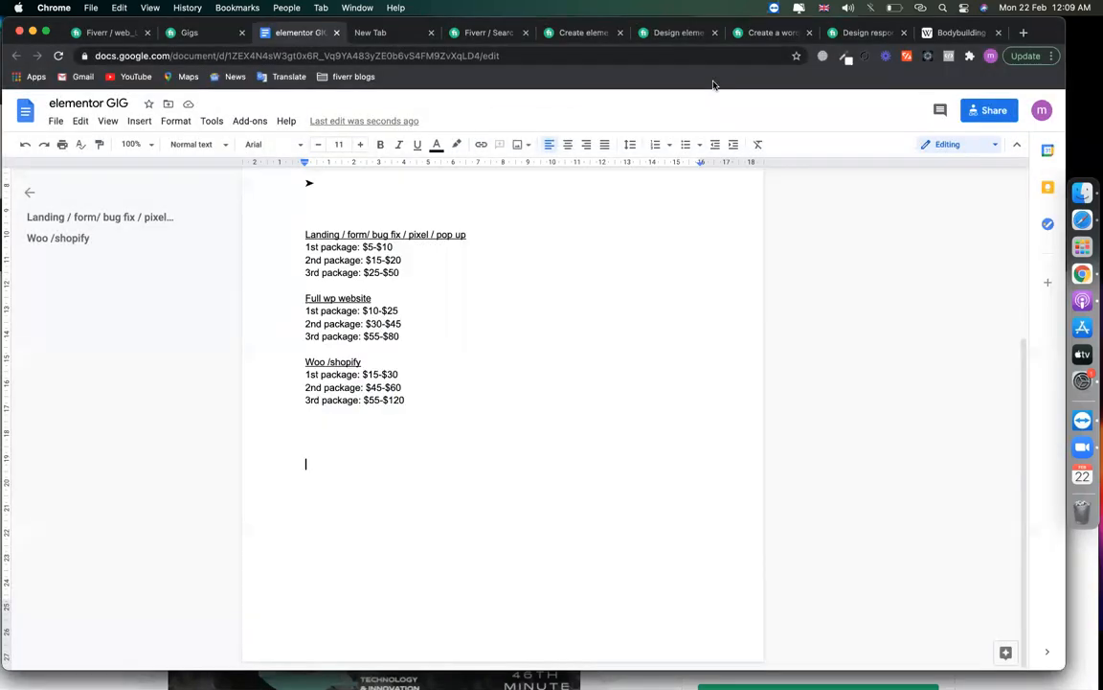
pyautogui.scroll(-10, 479, 431)
# Read the Basic, Standard and Premium package descriptions in the competing elementor landing page gig's package comparison.
pyautogui.click(679, 33)
pyautogui.scroll(-2, 421, 268)
pyautogui.click(364, 203)
pyautogui.moveTo(281, 331); pyautogui.dragTo(349, 350)
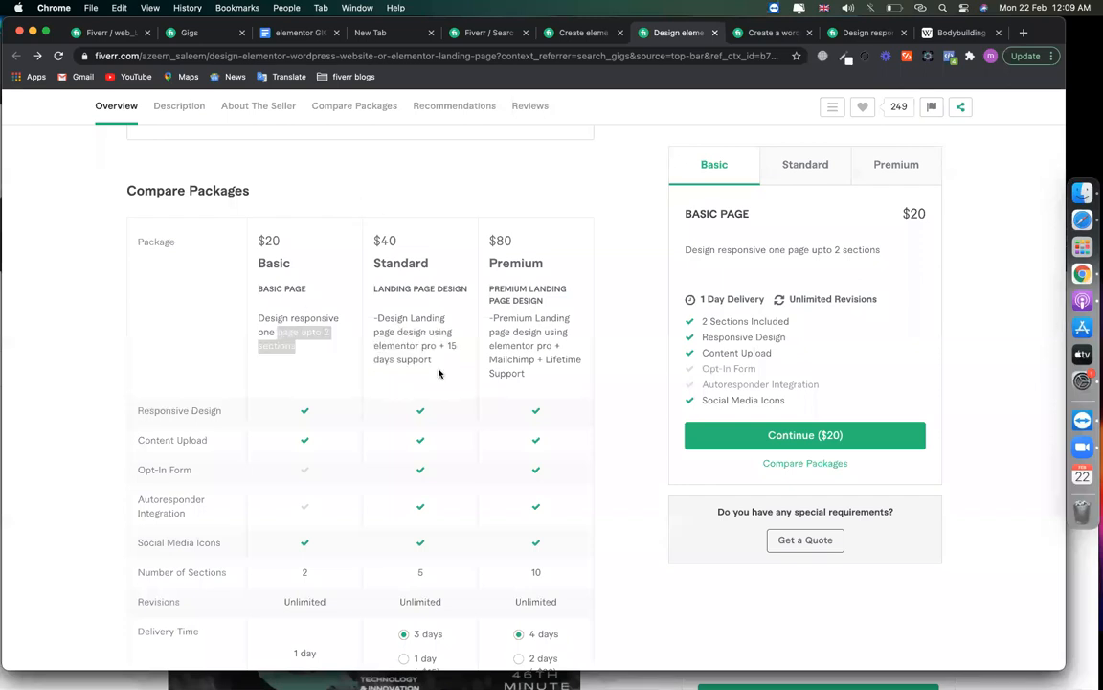
pyautogui.moveTo(437, 371); pyautogui.dragTo(371, 356)
pyautogui.moveTo(345, 288); pyautogui.dragTo(487, 316)
pyautogui.click(519, 342)
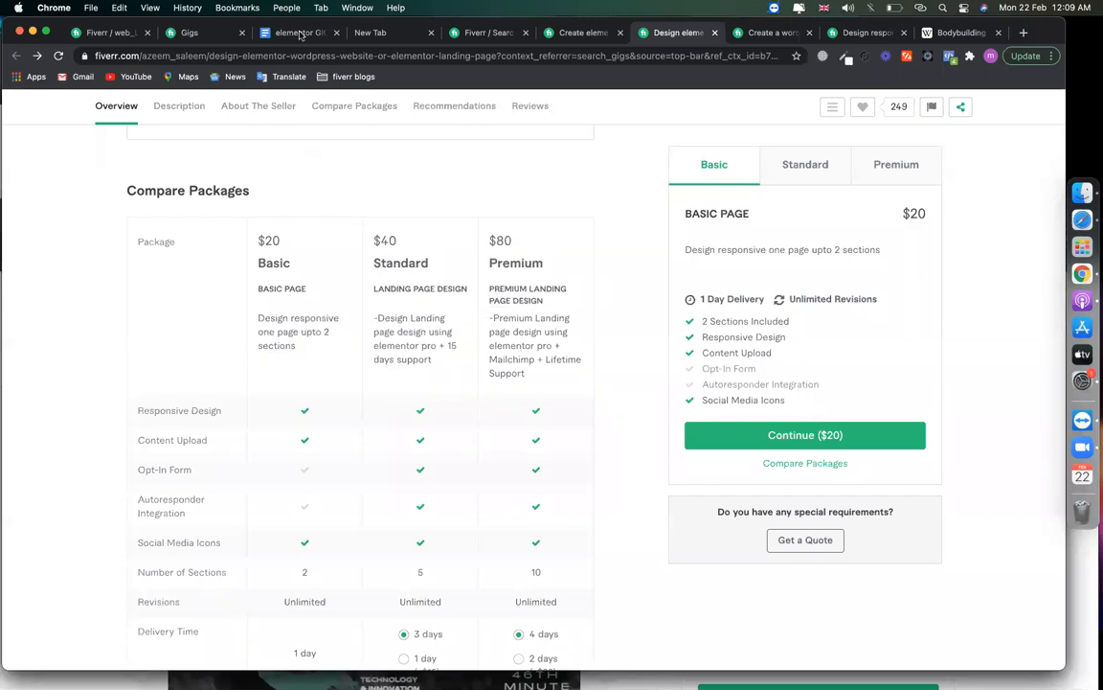
# Add a border to the inserted package table screenshot in the notes document.
pyautogui.click(300, 36)
pyautogui.scroll(5, 382, 379)
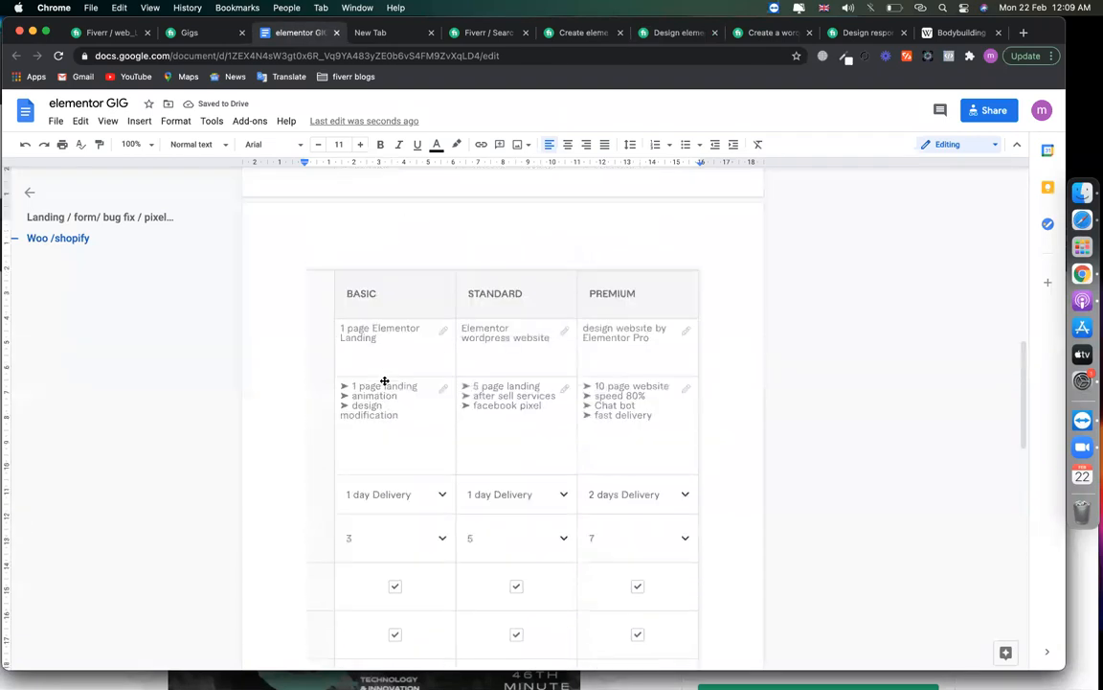
pyautogui.scroll(2, 384, 381)
pyautogui.click(409, 478)
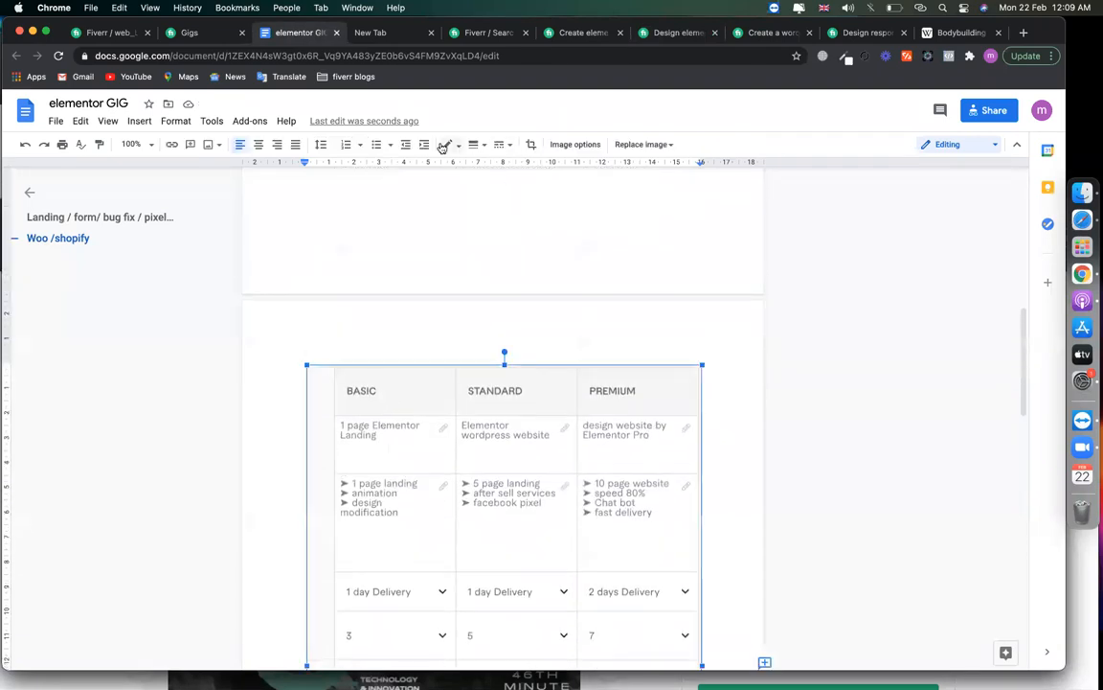
pyautogui.click(447, 147)
pyautogui.click(506, 188)
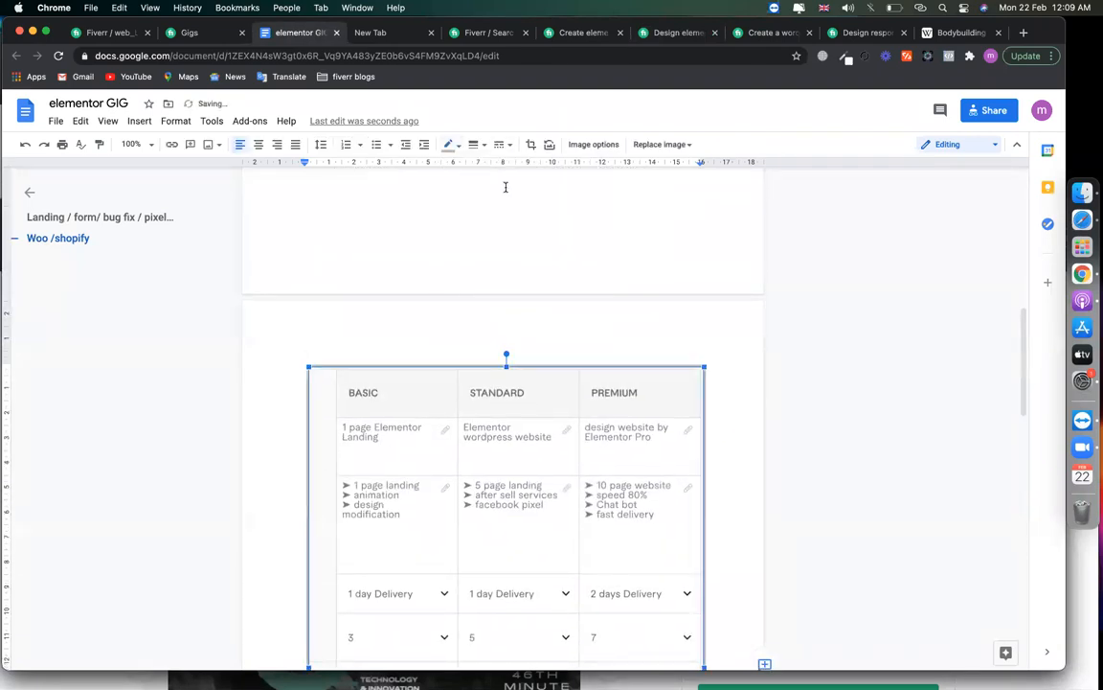
pyautogui.click(196, 419)
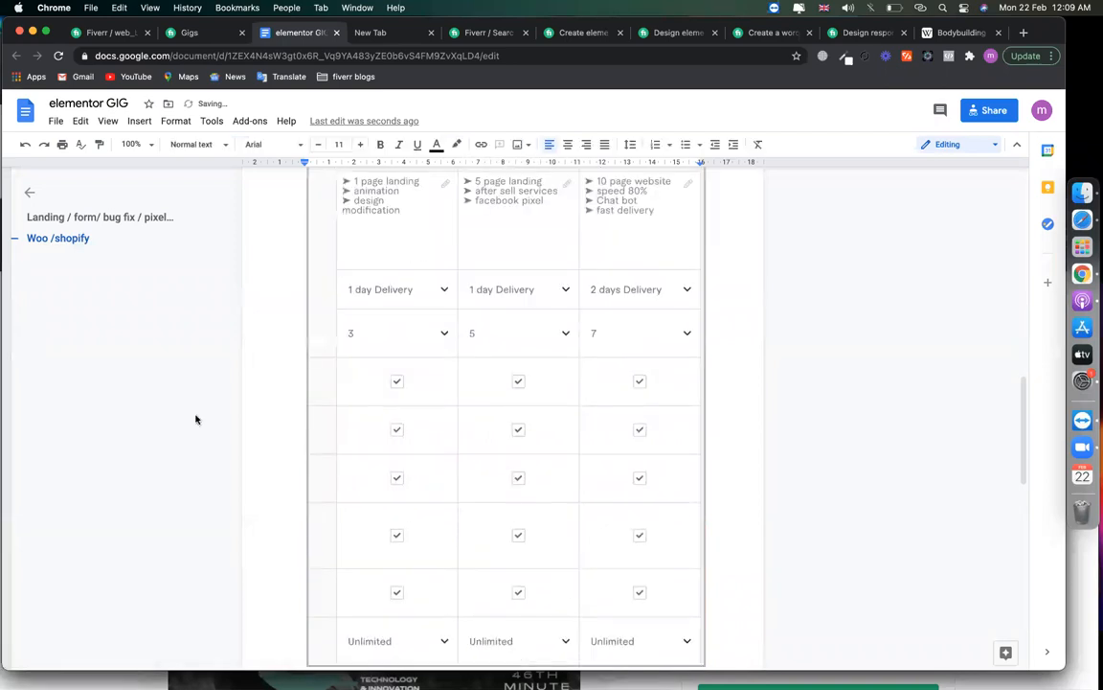
# Go back to the draft gig and review its package prices and the available extra services.
pyautogui.click(101, 39)
pyautogui.scroll(-10, 364, 362)
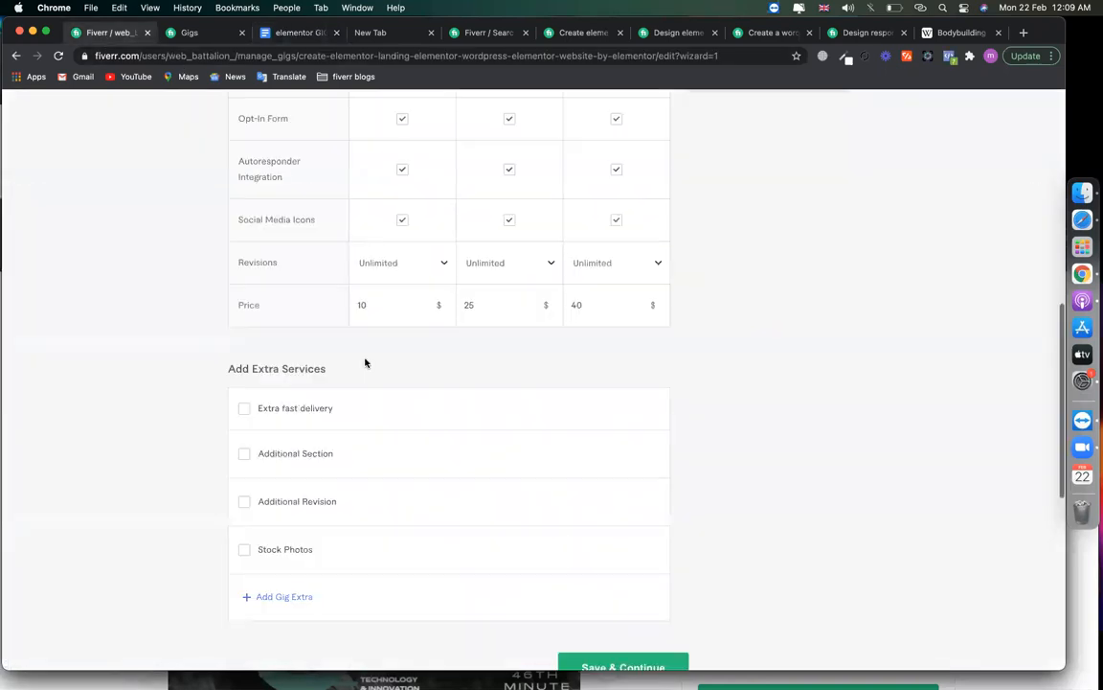
pyautogui.scroll(3, 357, 319)
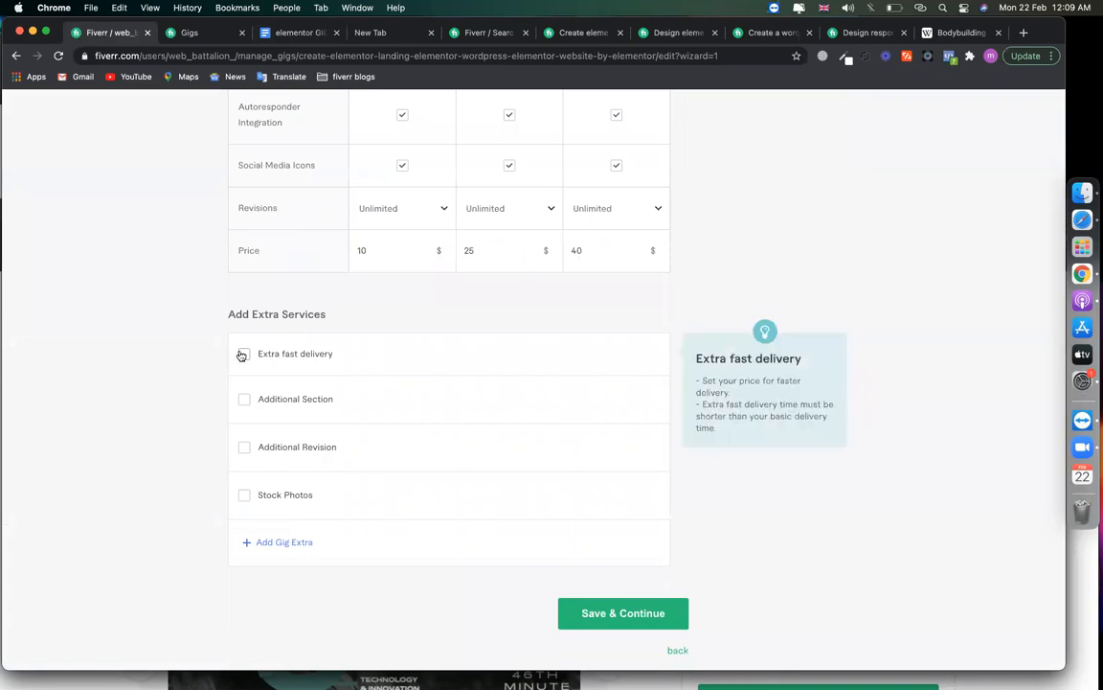
pyautogui.scroll(5, 376, 317)
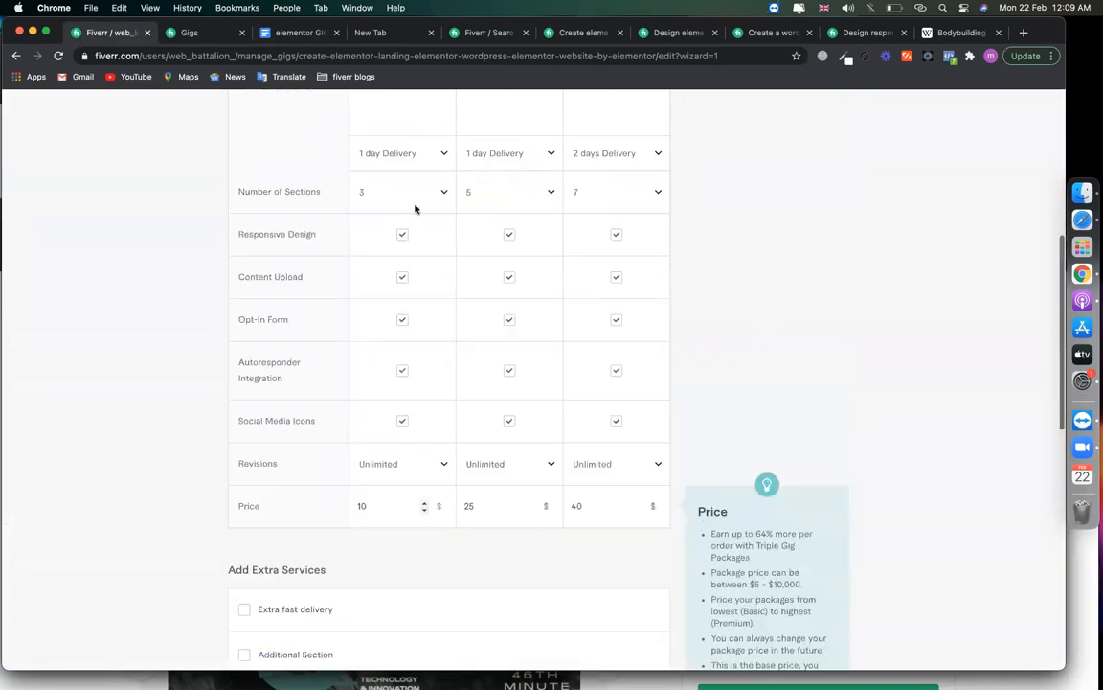
# Compare the 2-day and 1-day delivery prices of the Basic package in the competing ecommerce WordPress website gig.
pyautogui.scroll(1, 415, 209)
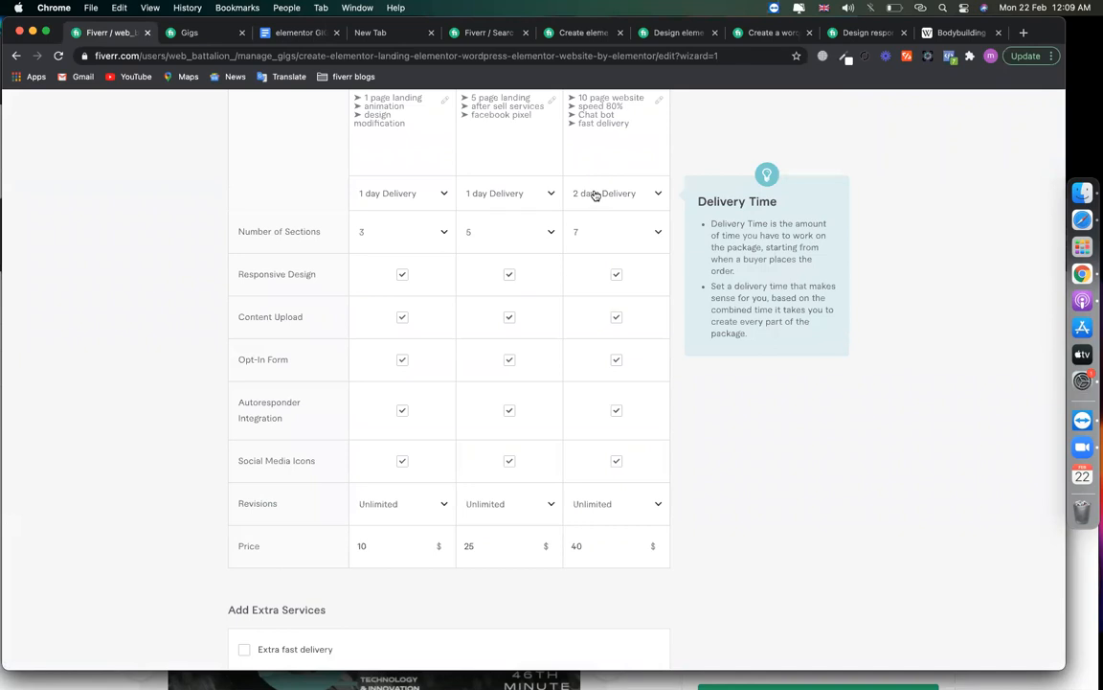
pyautogui.scroll(-1, 496, 330)
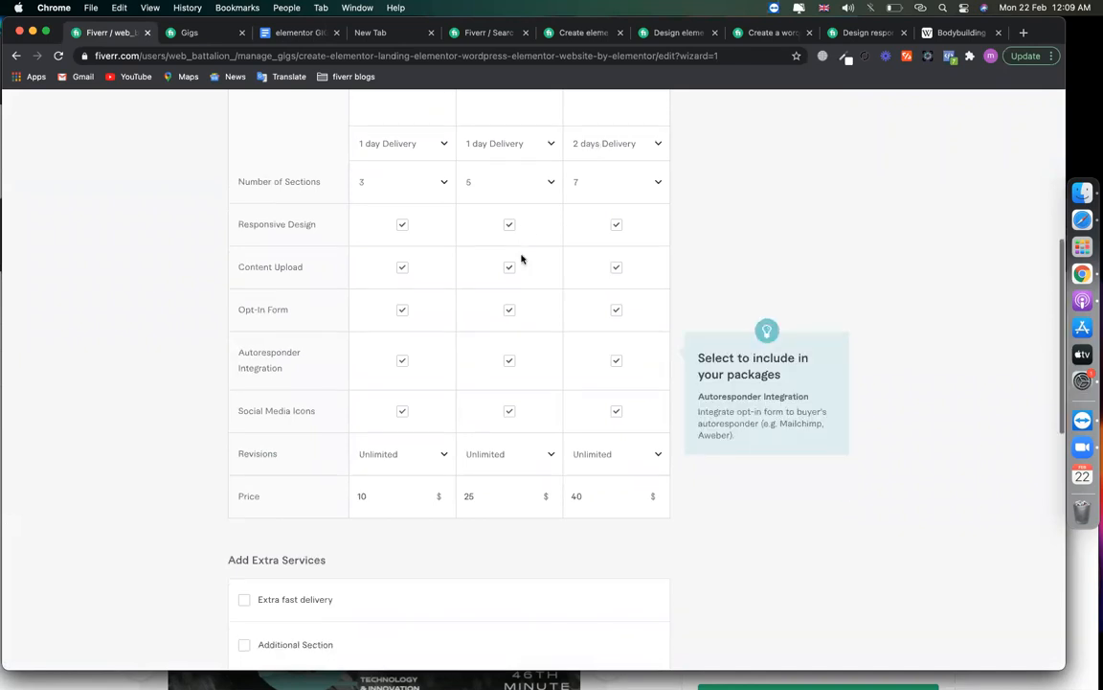
pyautogui.click(779, 37)
pyautogui.scroll(-5, 586, 355)
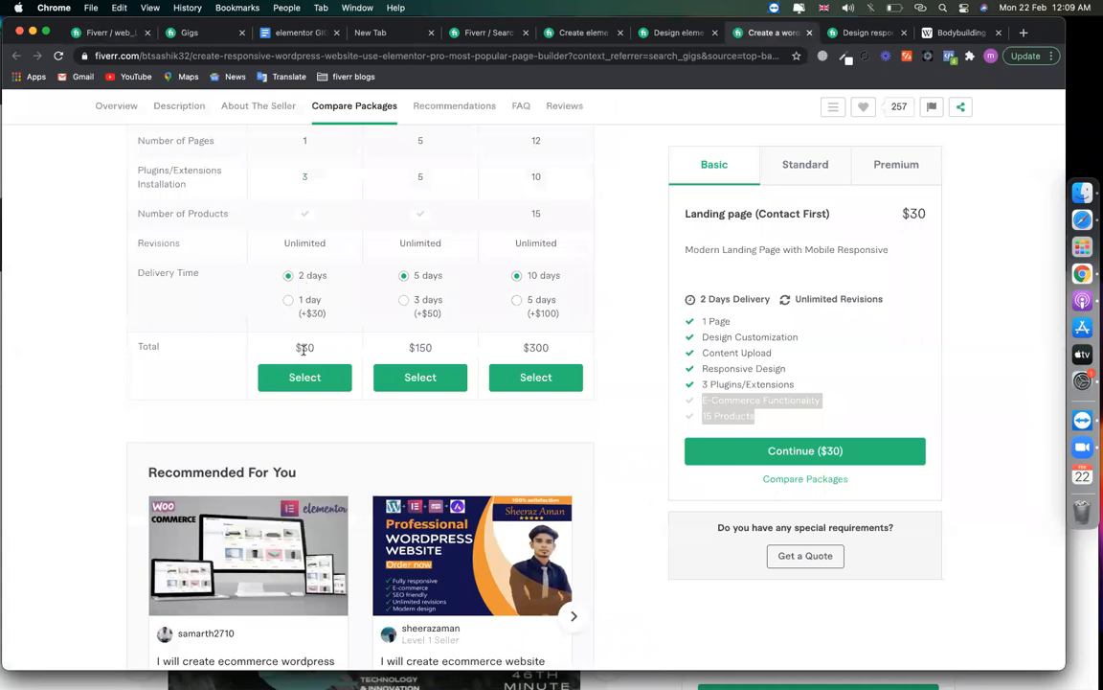
pyautogui.click(290, 301)
pyautogui.moveTo(301, 351); pyautogui.dragTo(321, 354)
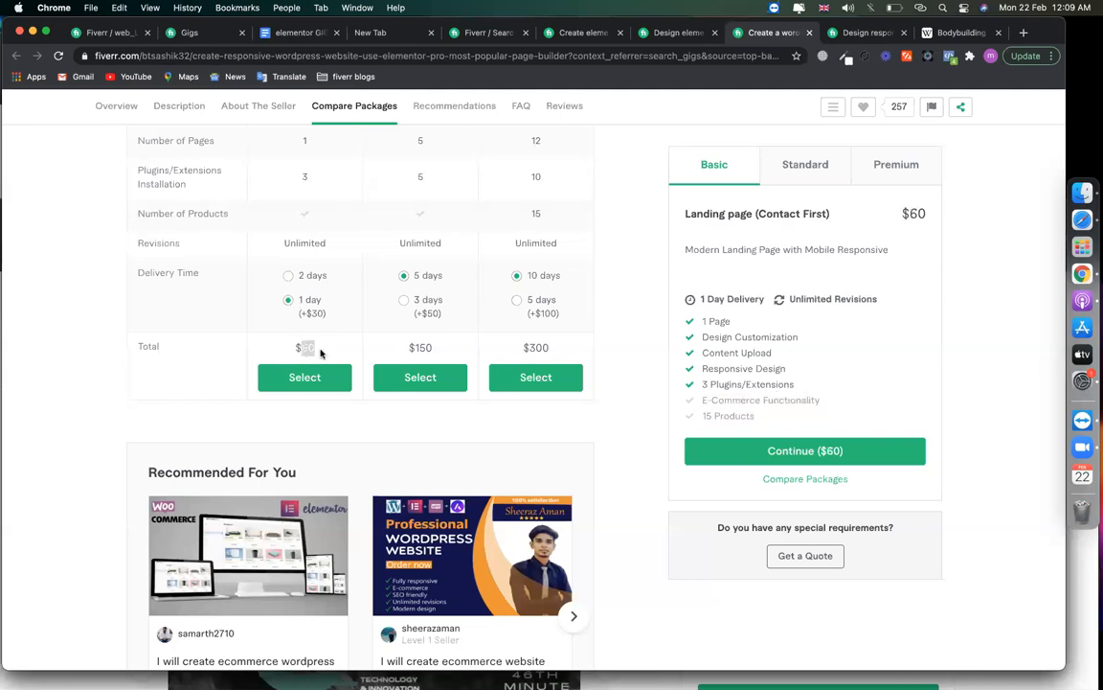
pyautogui.click(295, 280)
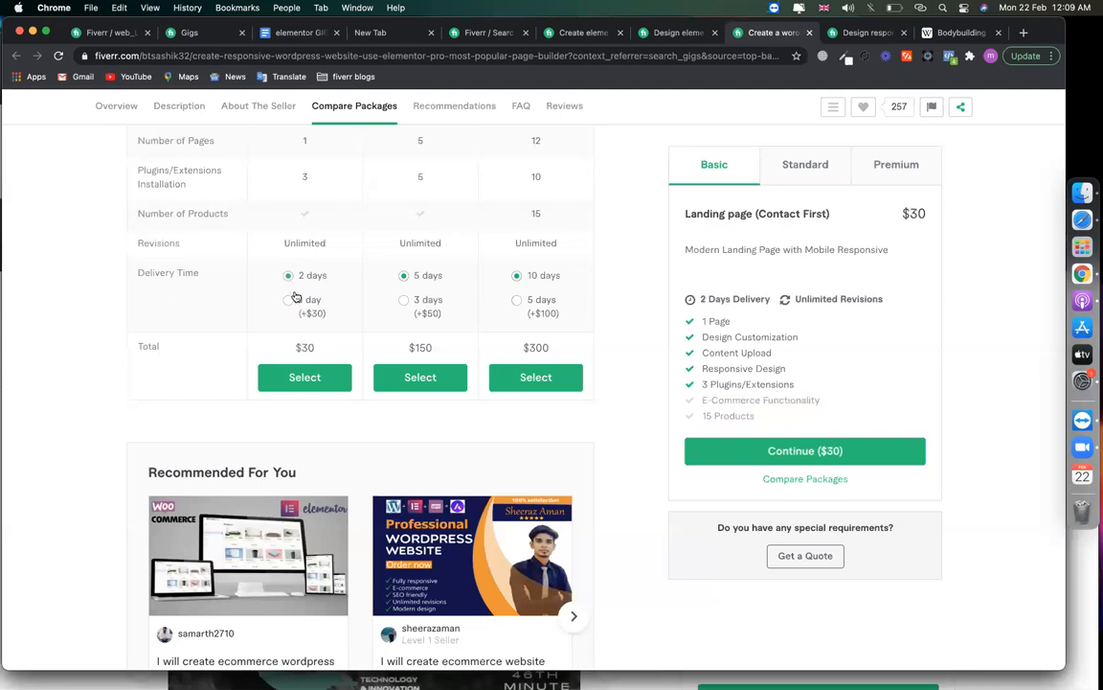
pyautogui.click(304, 305)
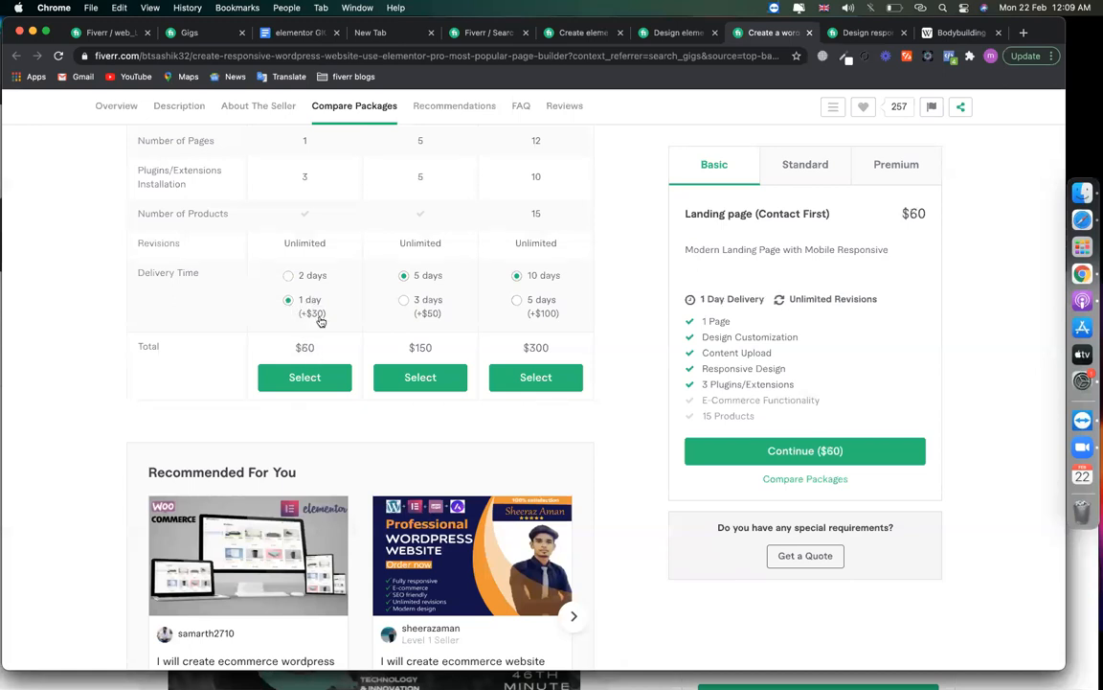
# Enable extra fast delivery on the draft gig, offering Premium delivery in 1 day for an extra $10.
pyautogui.click(107, 33)
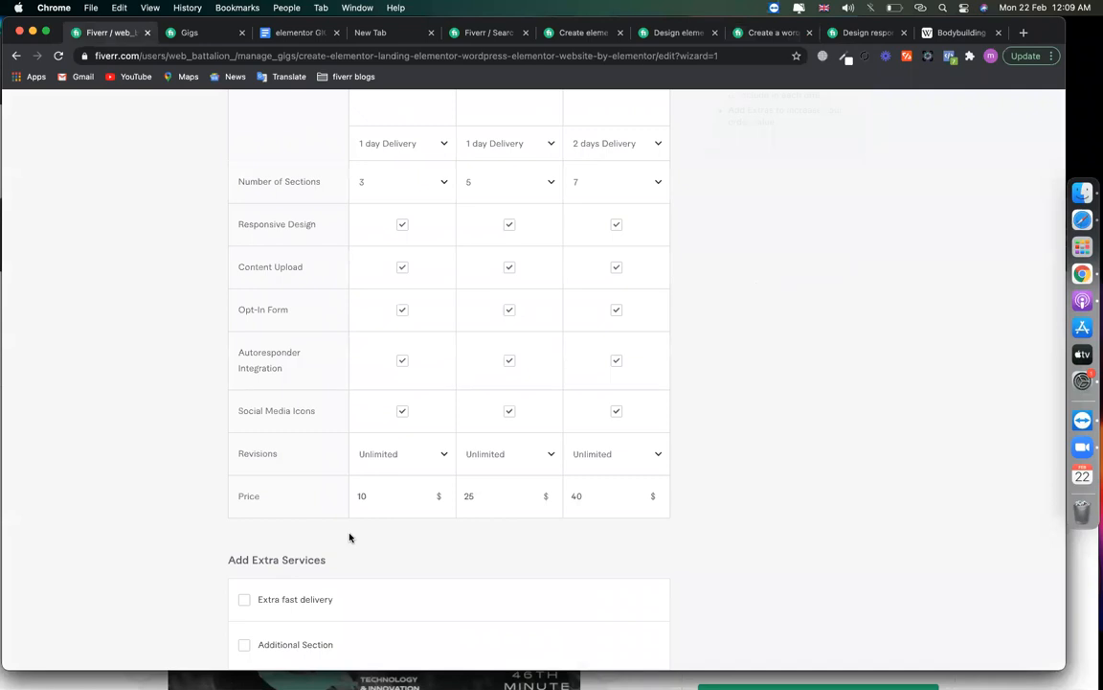
pyautogui.scroll(-5, 349, 538)
pyautogui.click(242, 332)
pyautogui.click(242, 333)
pyautogui.click(242, 332)
pyautogui.scroll(3, 454, 237)
pyautogui.scroll(1, 431, 221)
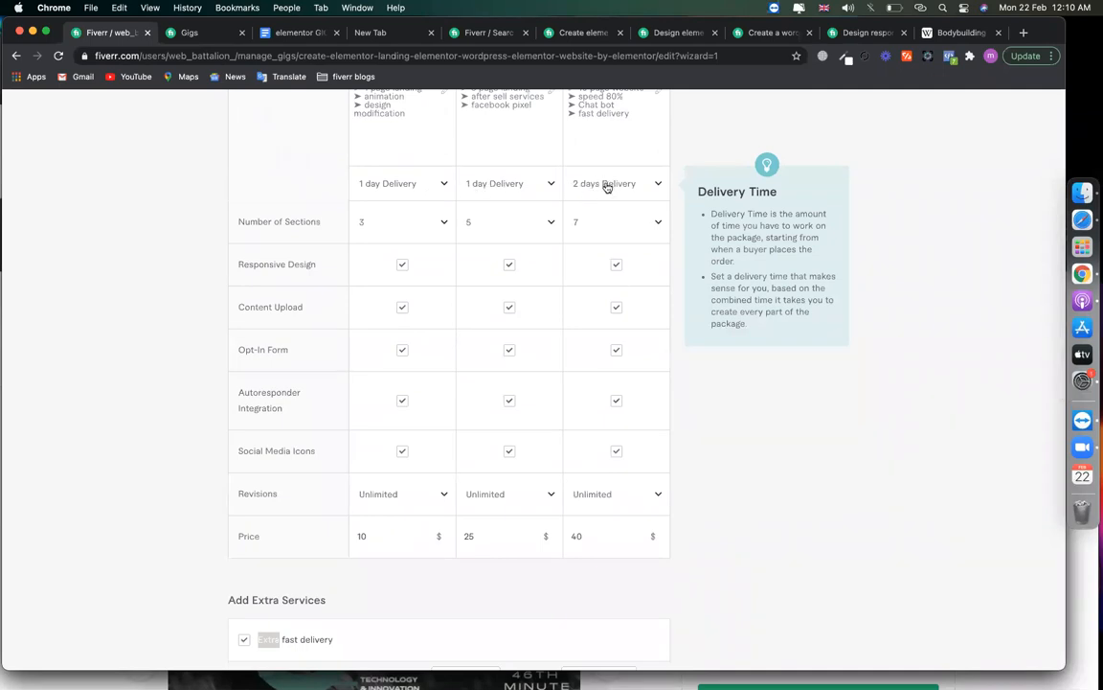
pyautogui.scroll(-5, 583, 359)
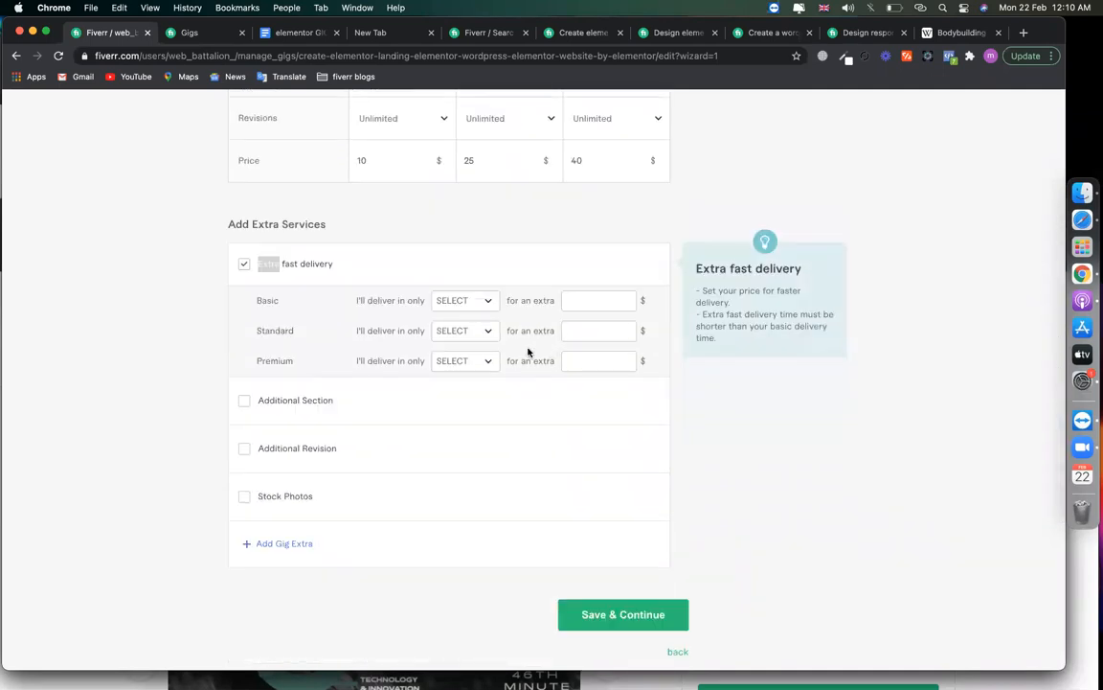
pyautogui.click(466, 361)
pyautogui.click(469, 430)
pyautogui.click(592, 359)
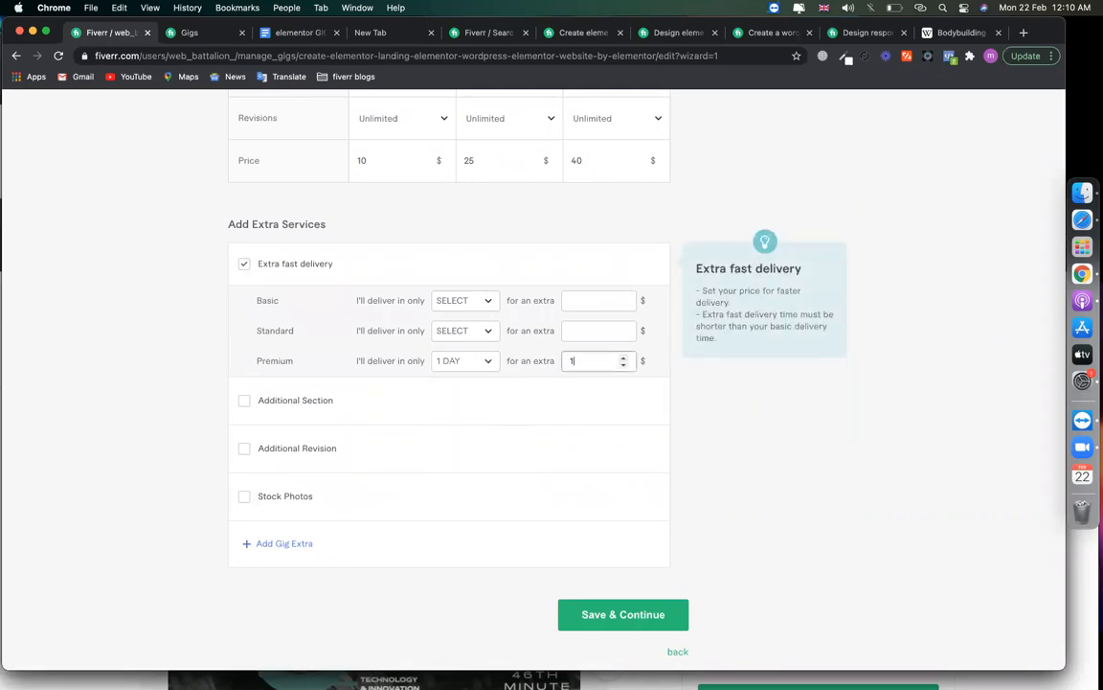
pyautogui.click(907, 509)
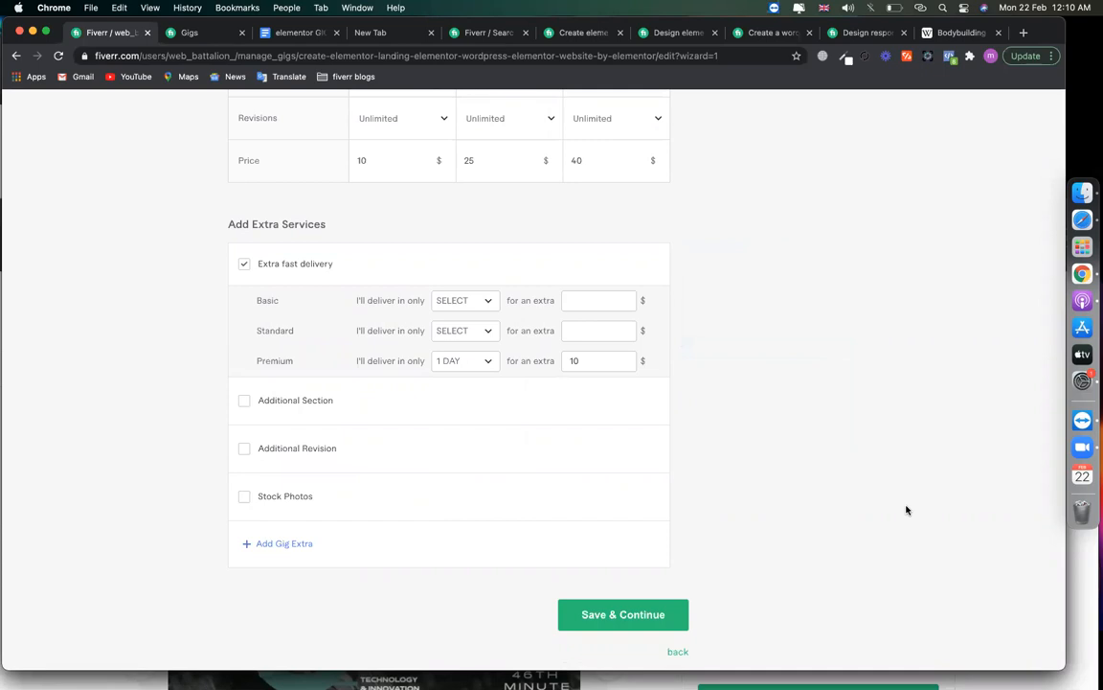
# Enable the Additional Section extra at $5, leaving its additional delivery time unselected.
pyautogui.click(244, 400)
pyautogui.click(467, 402)
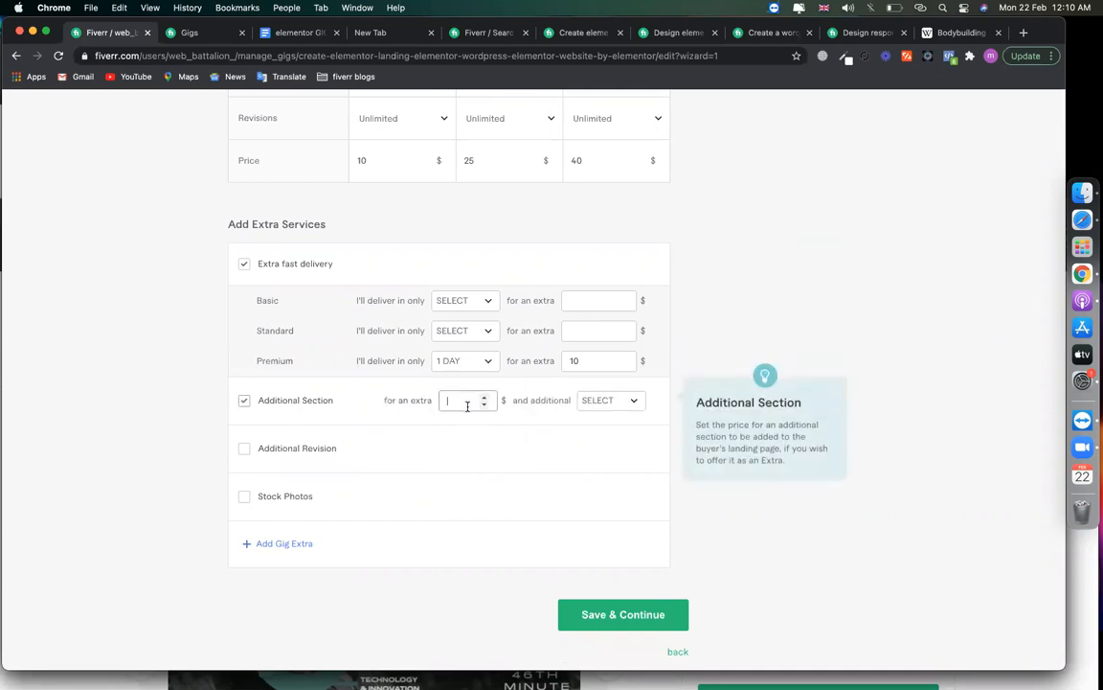
pyautogui.click(593, 403)
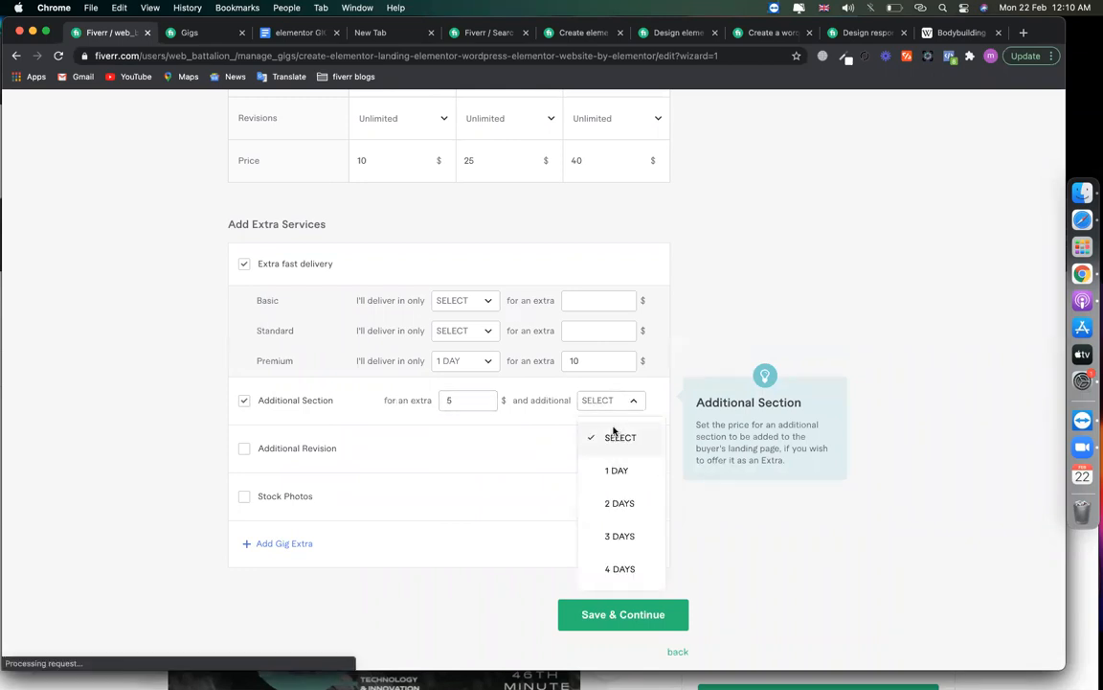
pyautogui.click(613, 436)
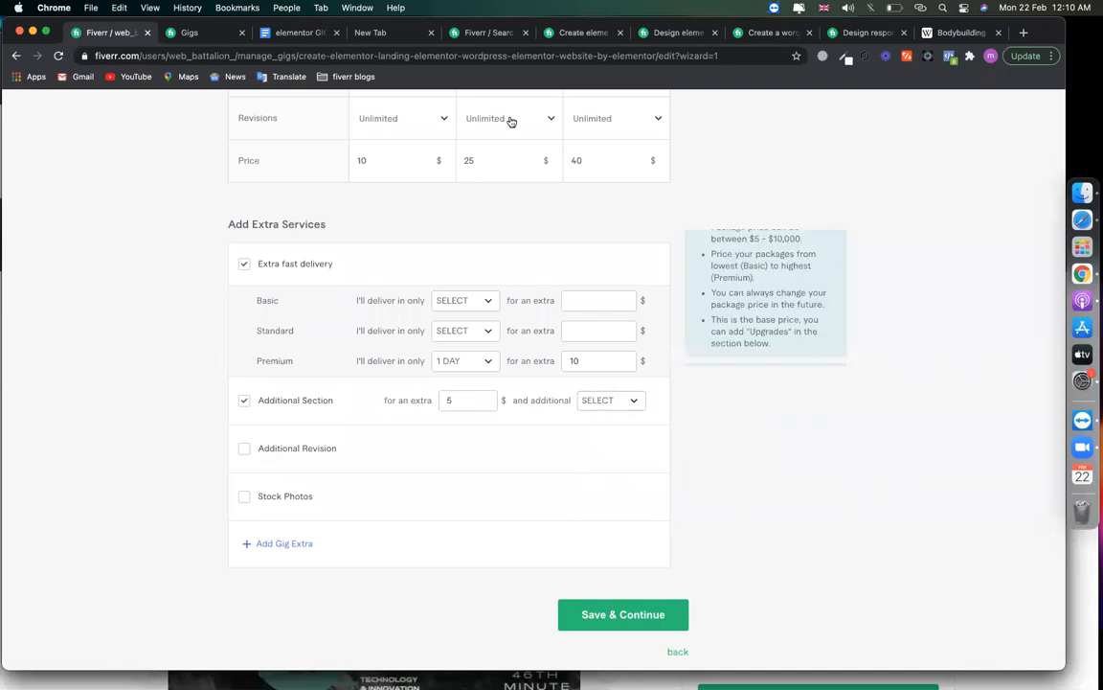
# Review the competing gigs' order pages, selecting the Additional Page and Monthly Support extras to examine their prices and added days.
pyautogui.click(677, 34)
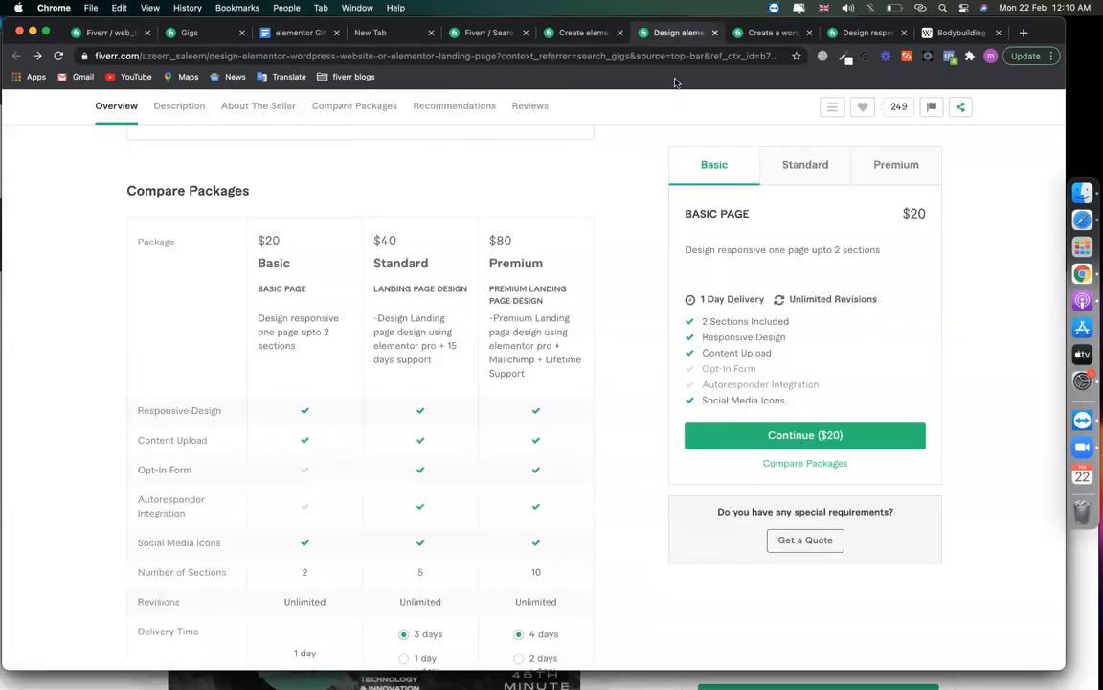
pyautogui.click(757, 445)
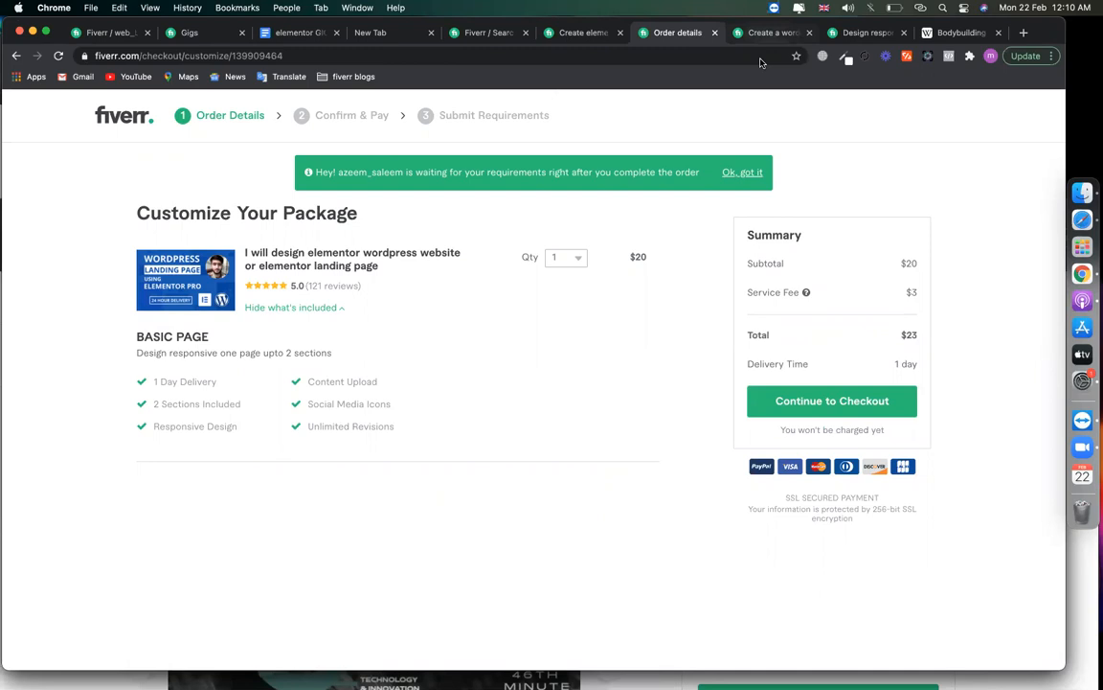
pyautogui.click(771, 32)
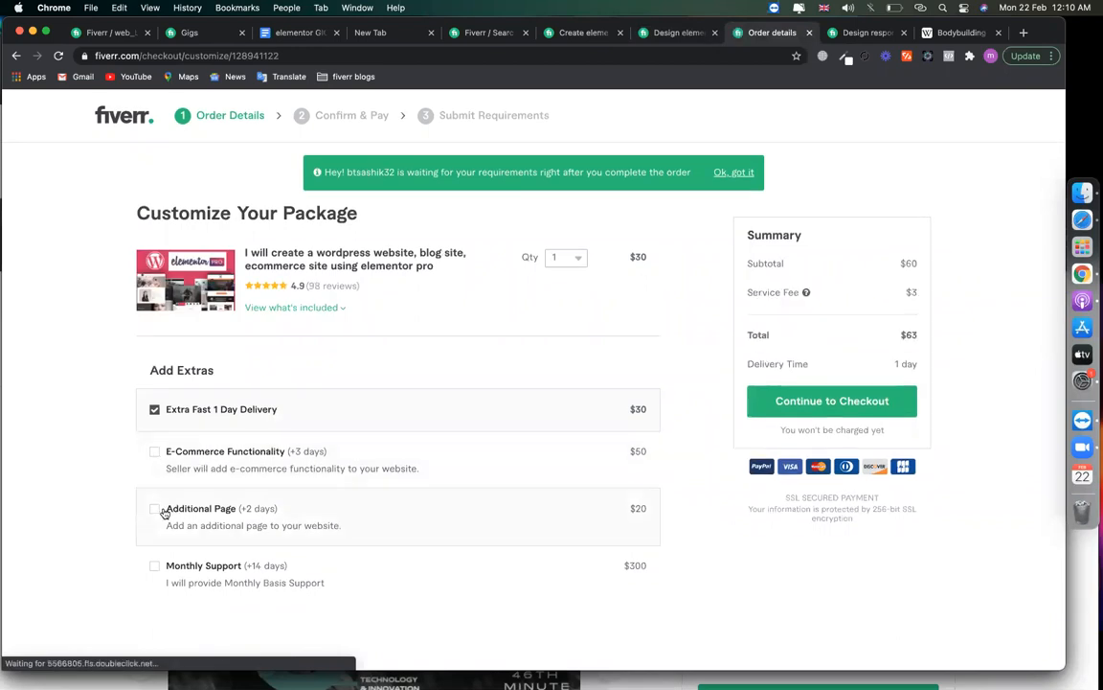
pyautogui.click(164, 513)
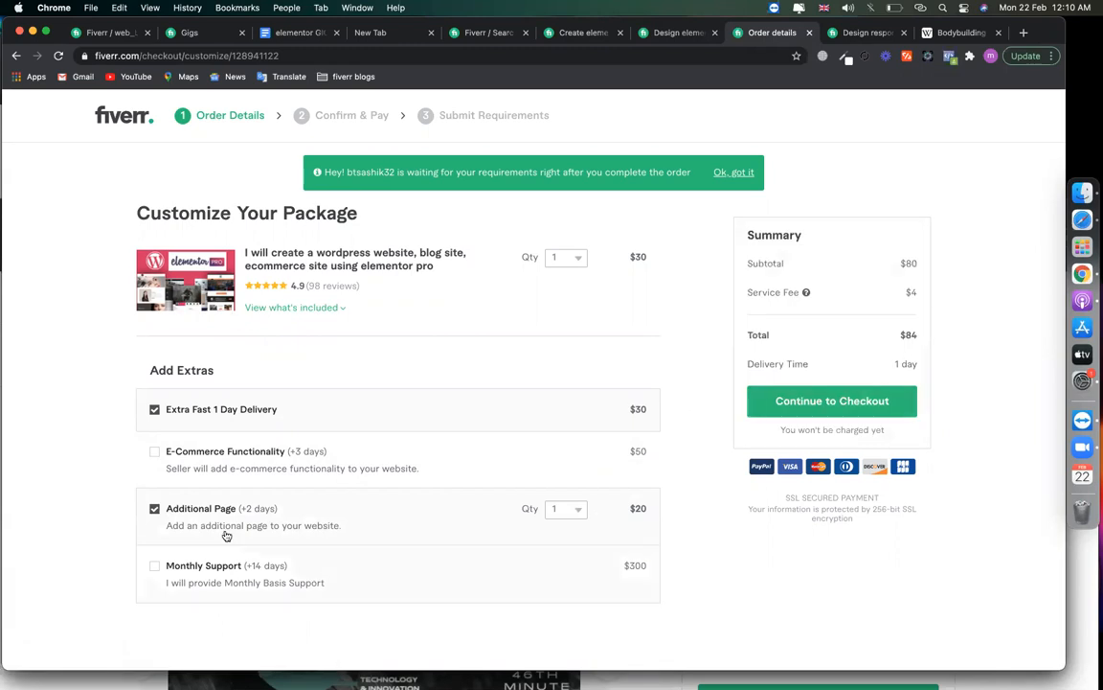
pyautogui.click(227, 582)
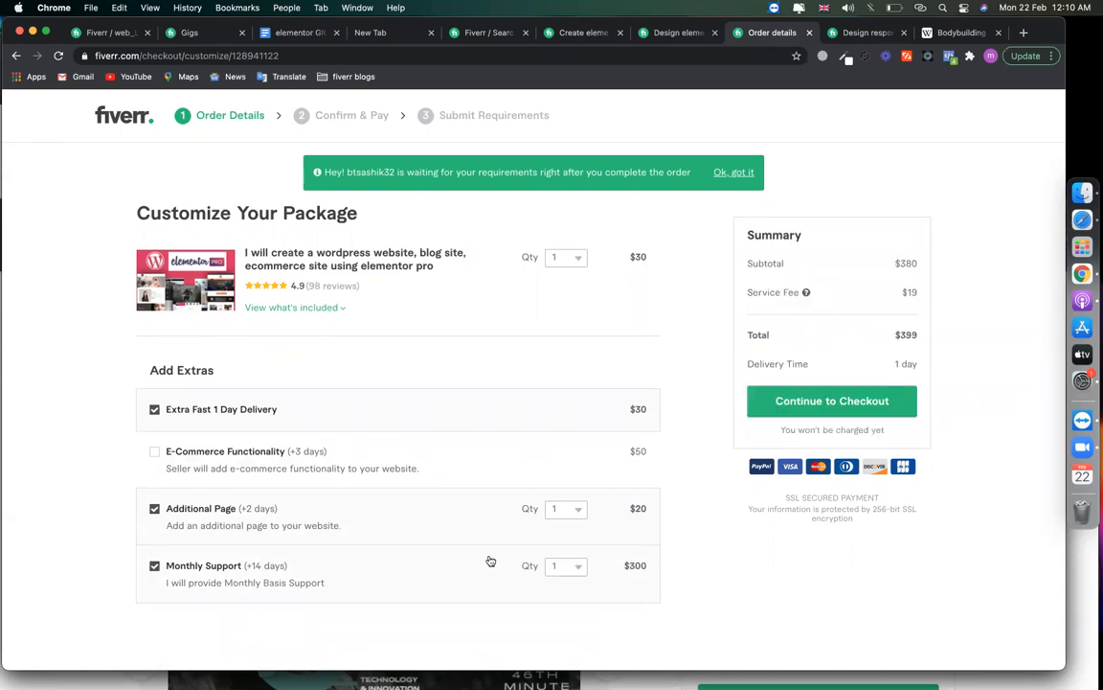
pyautogui.moveTo(247, 568); pyautogui.dragTo(290, 571)
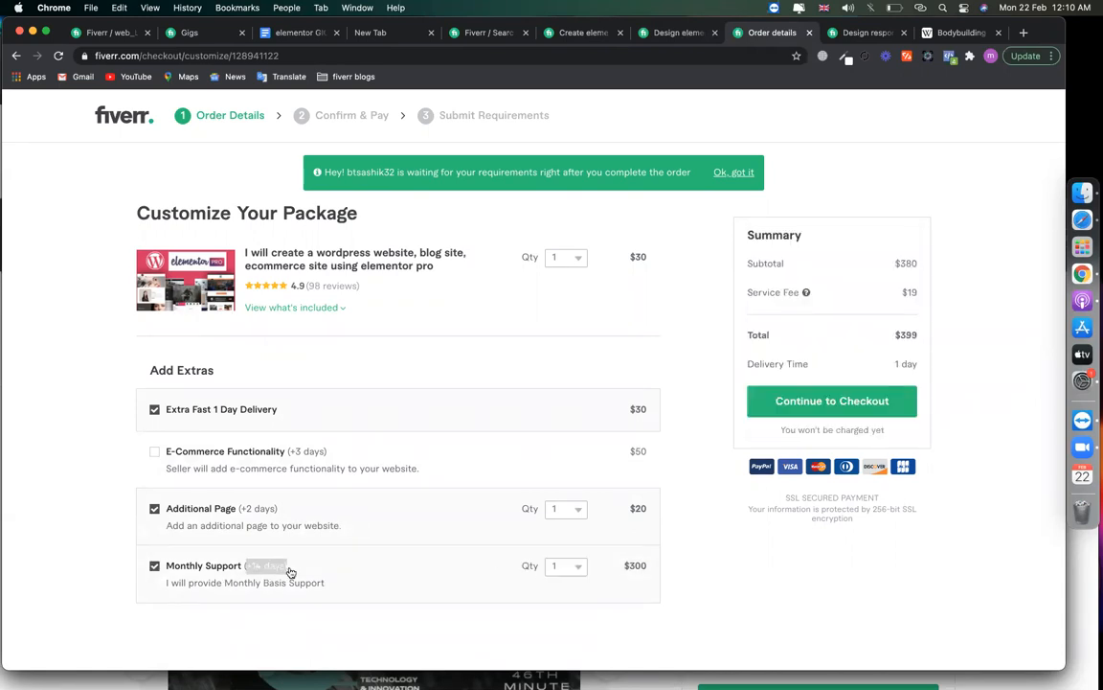
# Return to the draft gig and try an additional delivery time of 4 days for the Additional Section extra.
pyautogui.click(110, 33)
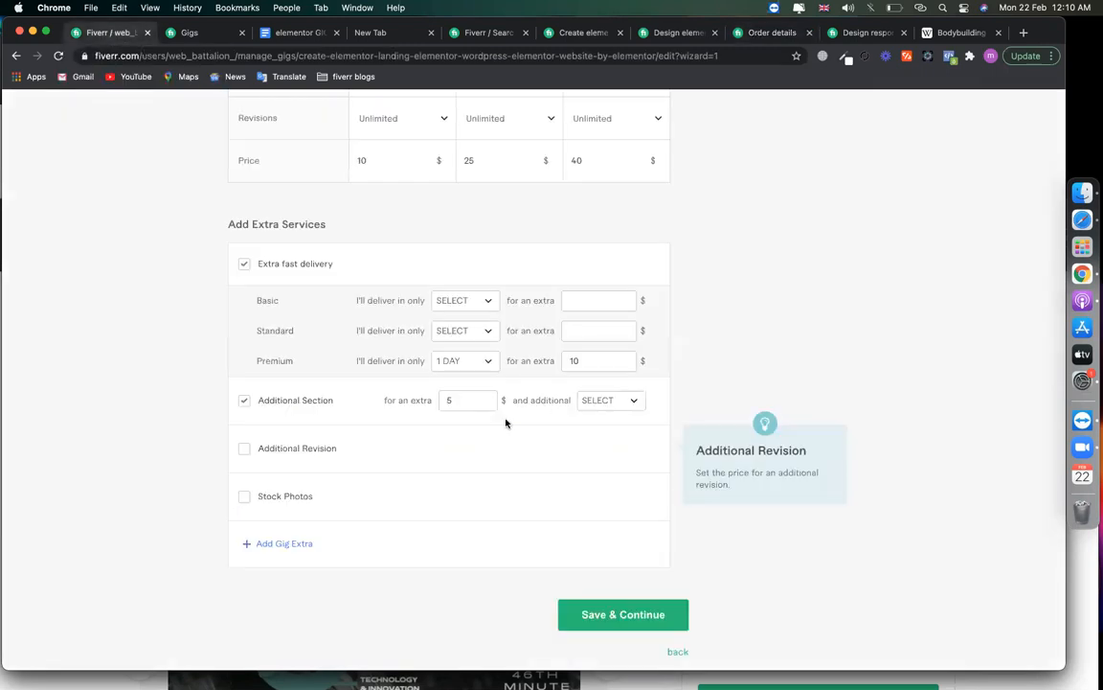
pyautogui.click(596, 402)
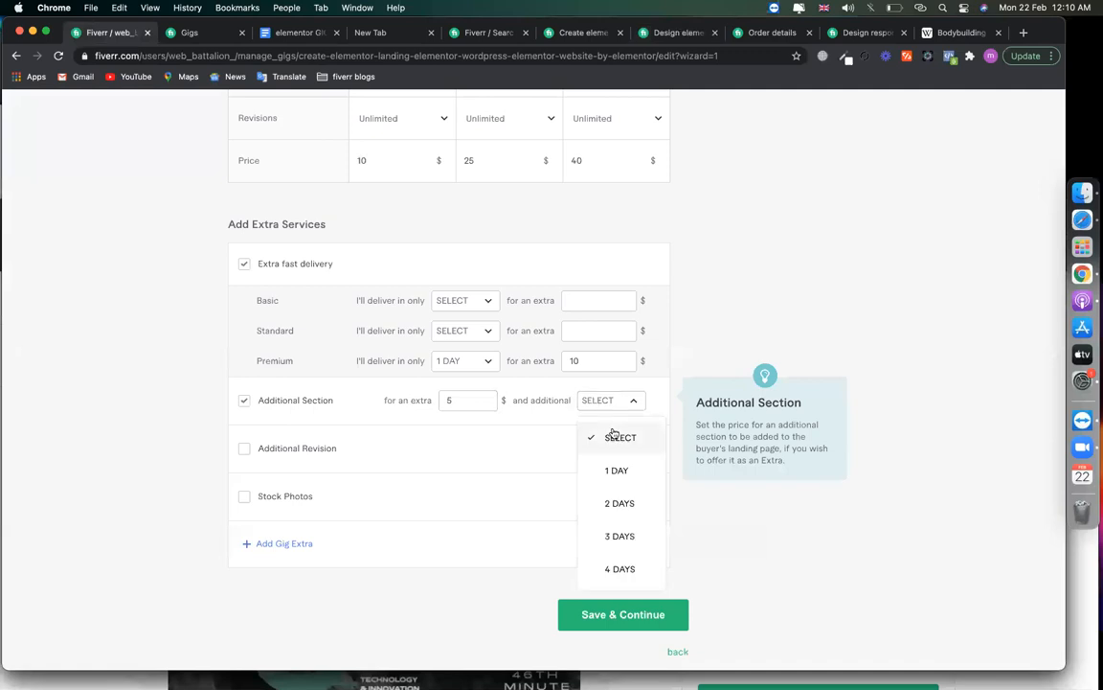
pyautogui.click(613, 434)
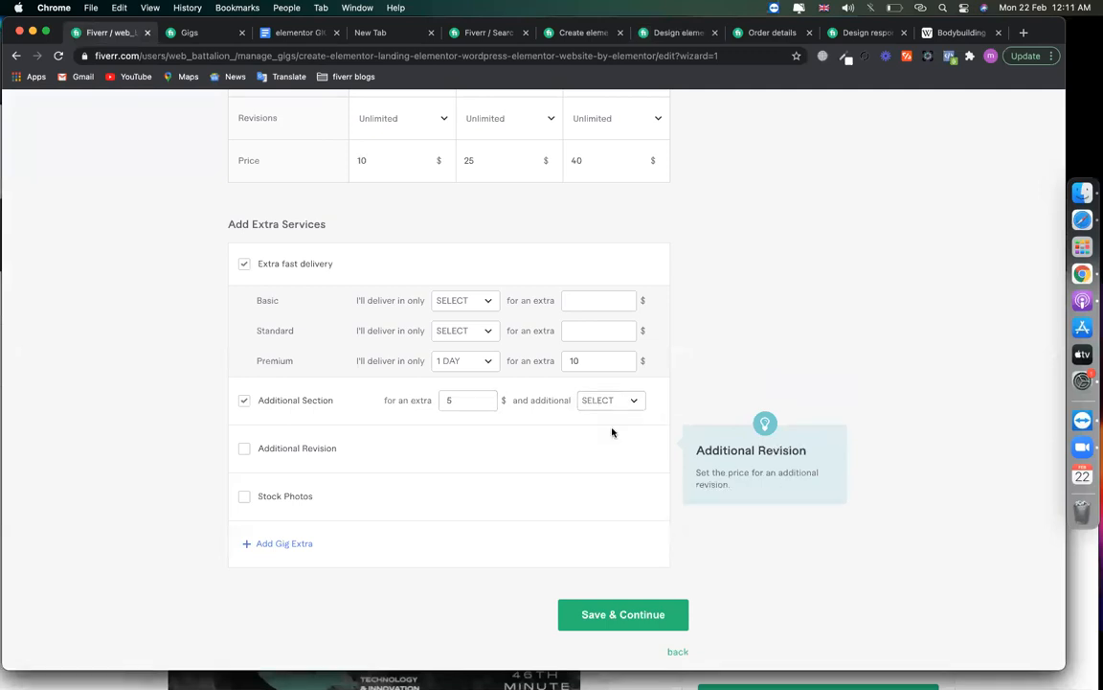
pyautogui.click(609, 403)
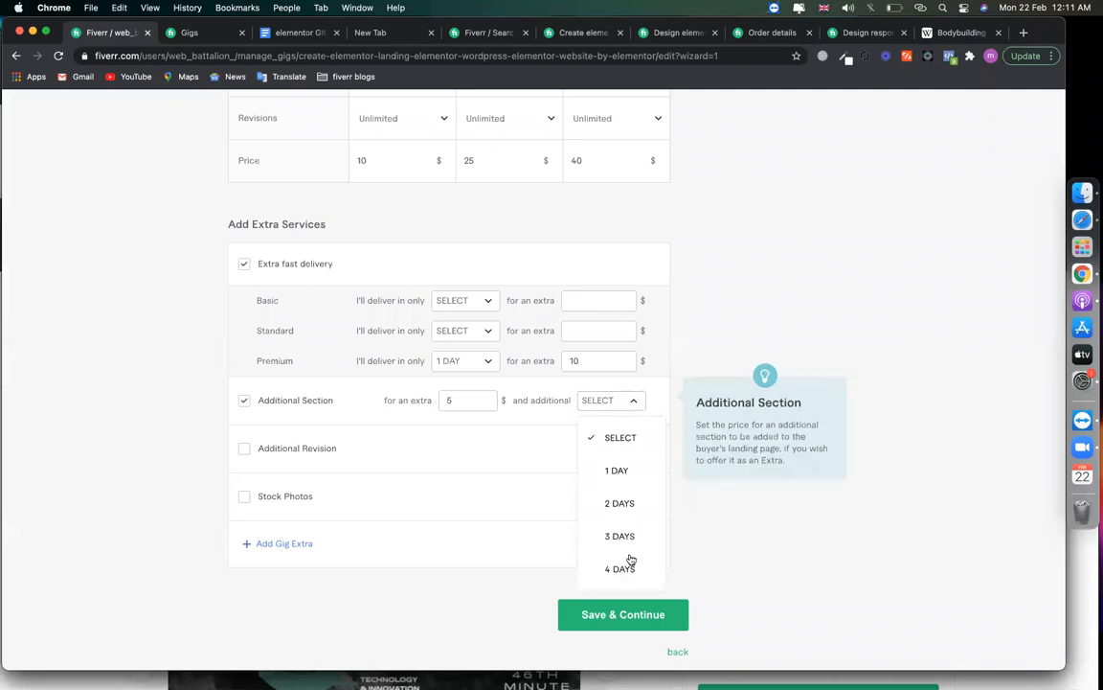
pyautogui.click(628, 565)
pyautogui.moveTo(369, 414)
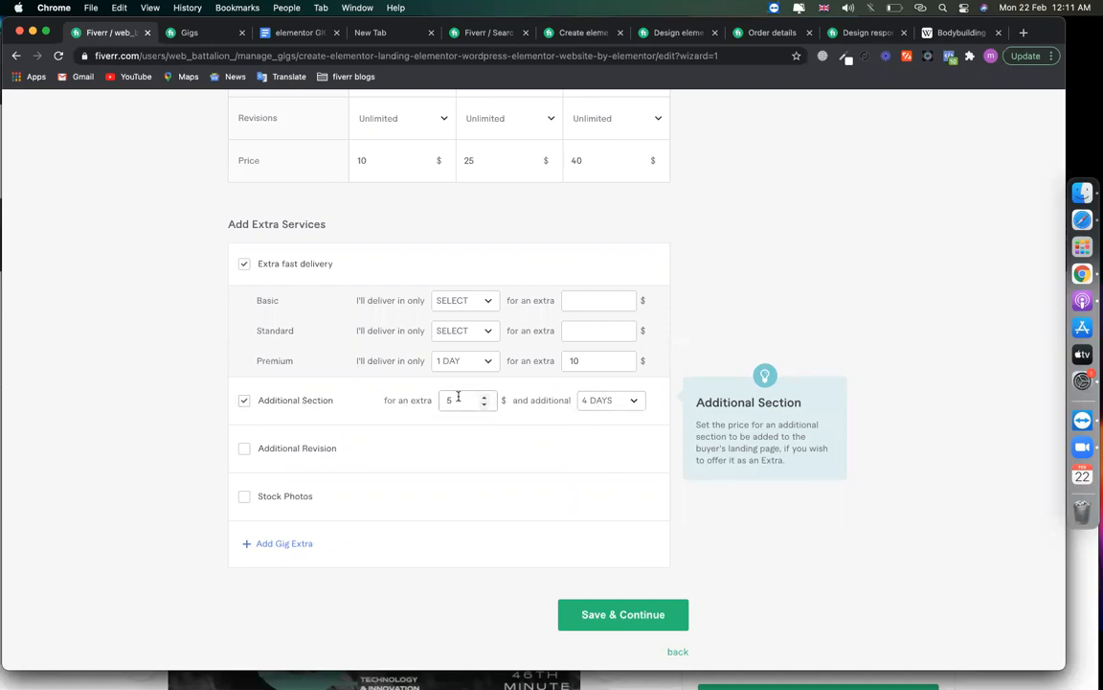
pyautogui.click(598, 399)
pyautogui.click(612, 439)
pyautogui.moveTo(553, 436)
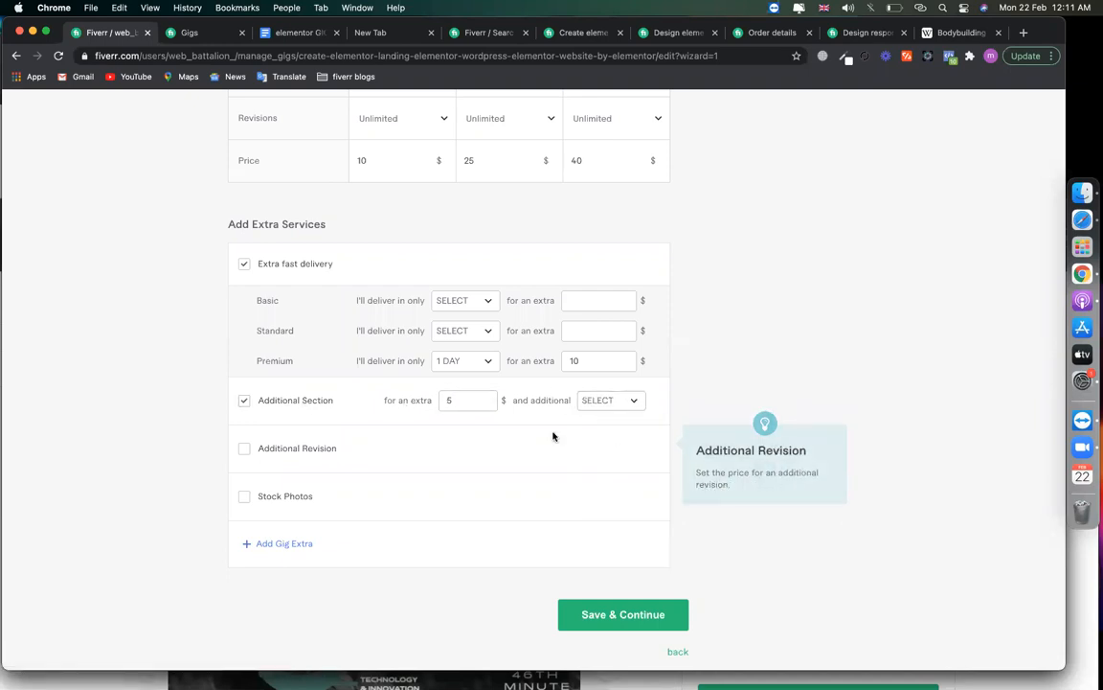
# Try enabling the Additional Revision extra and check the packages' revision settings.
pyautogui.doubleClick(251, 448)
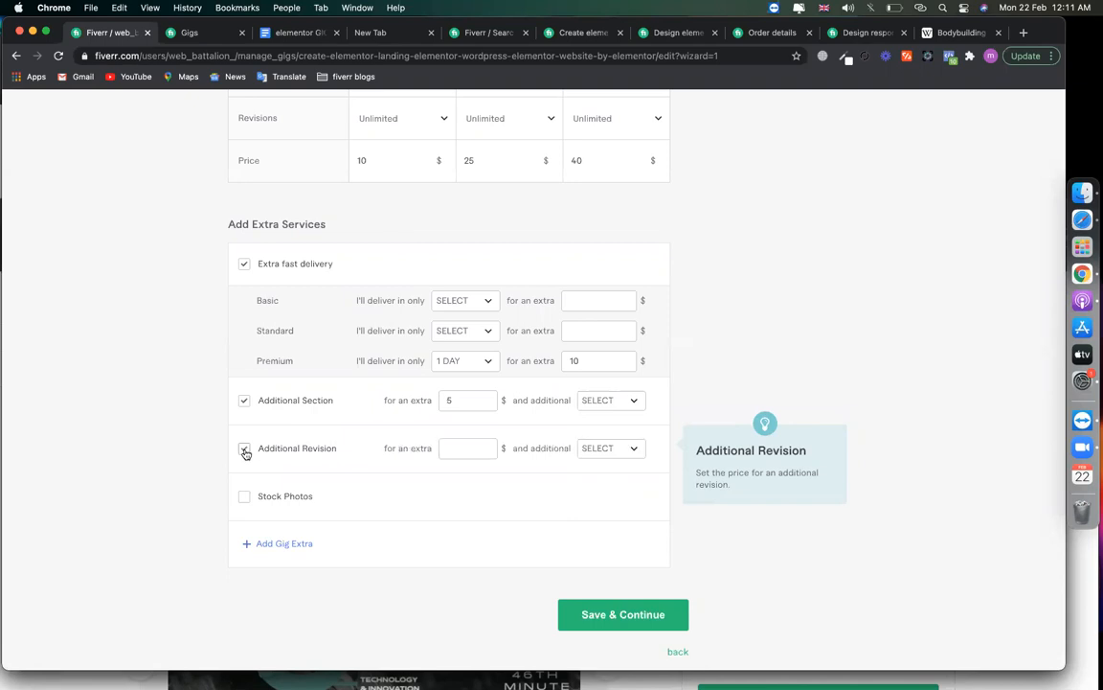
pyautogui.scroll(5, 213, 440)
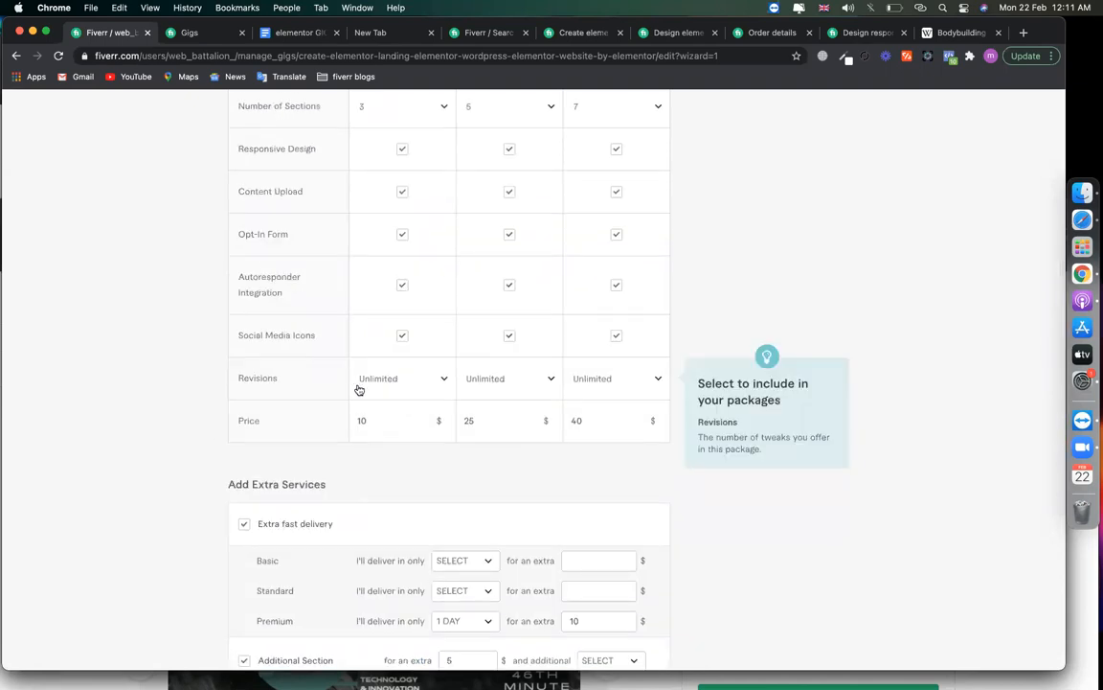
pyautogui.scroll(-5, 209, 450)
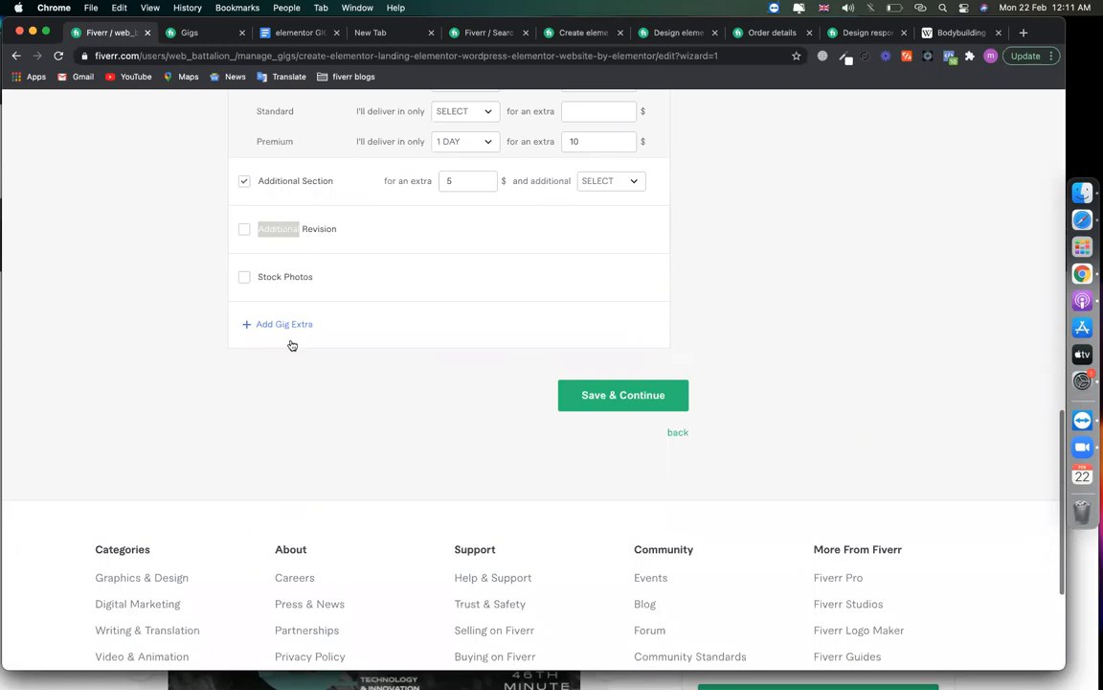
# Add a gig extra titled "speed up" with the description "speed up your website" for $30 and no additional days.
pyautogui.click(283, 326)
pyautogui.click(367, 324)
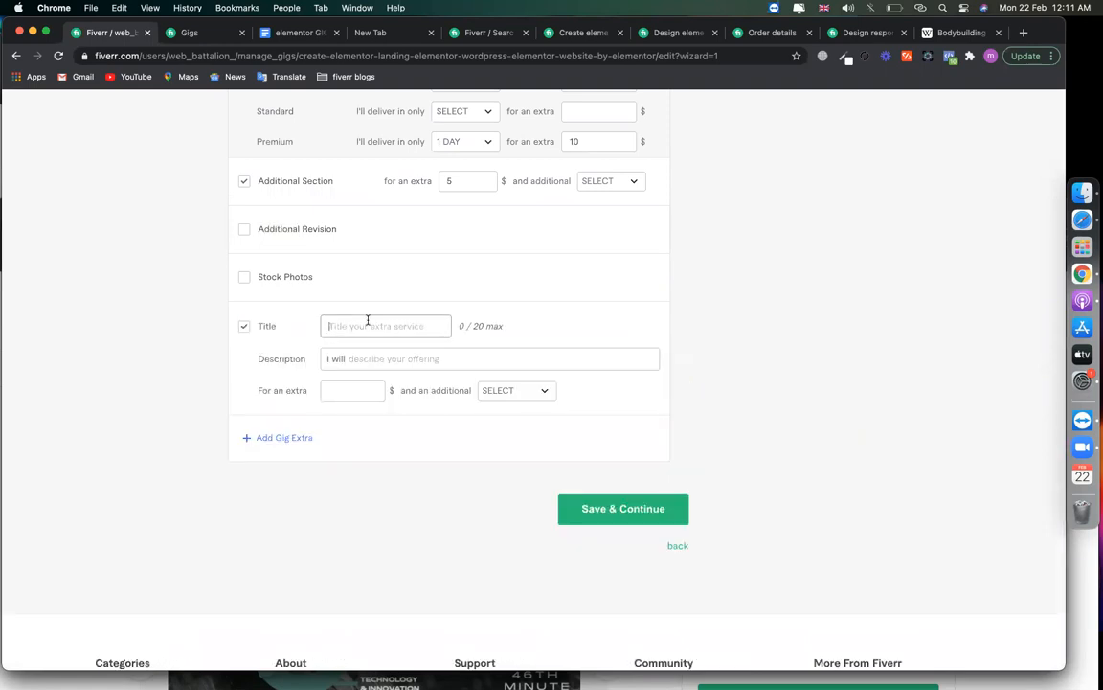
pyautogui.scroll(1, 733, 386)
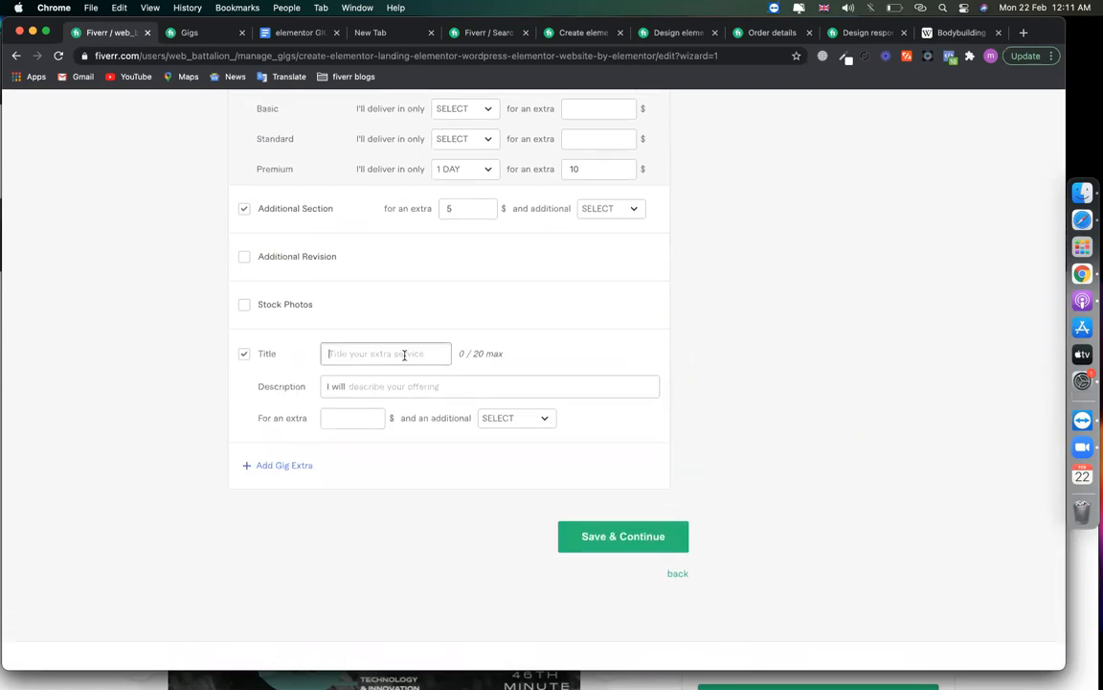
pyautogui.write('speed up')
pyautogui.press('Tab')
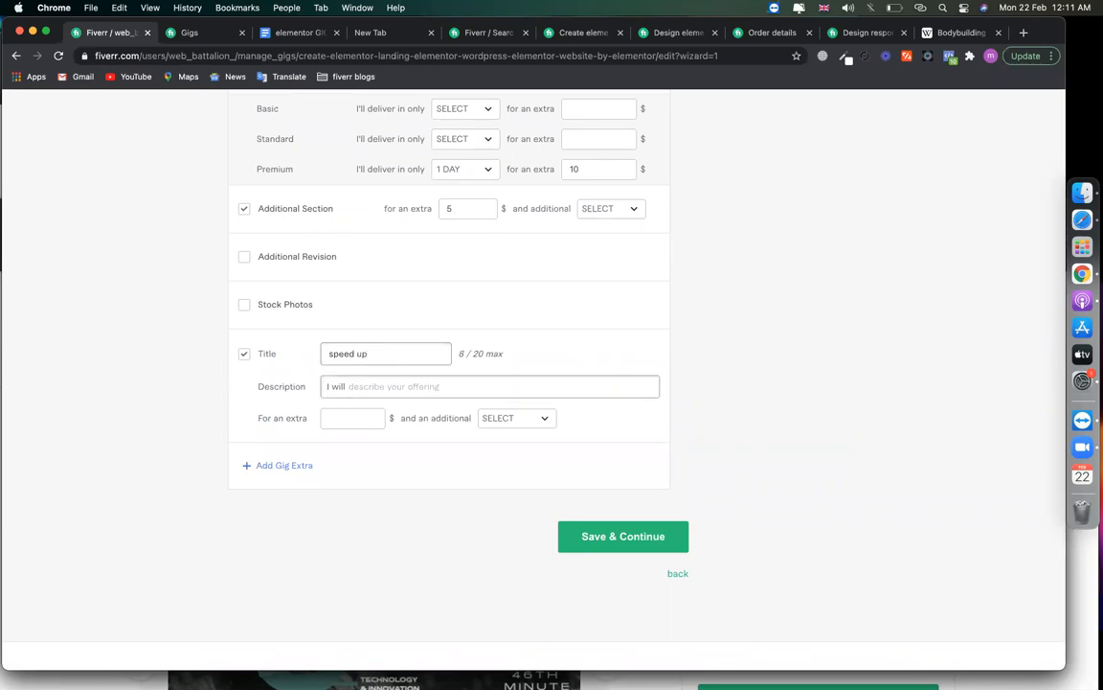
pyautogui.write('spee')
pyautogui.click(356, 418)
pyautogui.write('30')
pyautogui.click(517, 417)
pyautogui.click(537, 488)
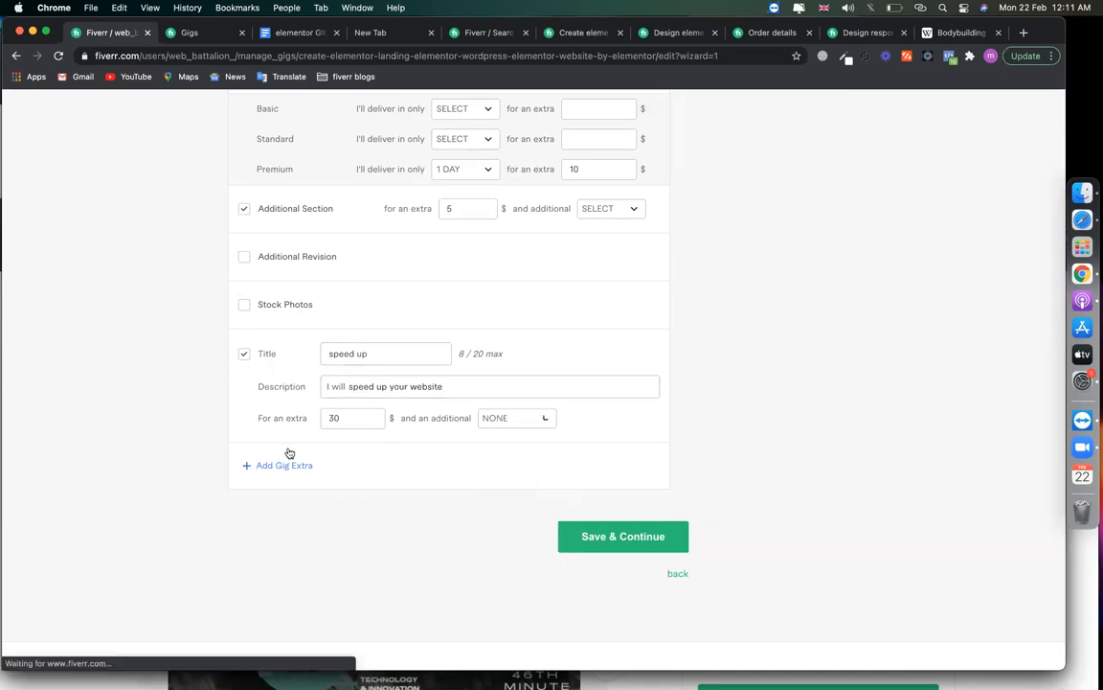
# Add another gig extra titled "seo" with the description "do seo for your site" for $30 and no additional days.
pyautogui.click(284, 464)
pyautogui.click(348, 466)
pyautogui.write('seo')
pyautogui.click(351, 499)
pyautogui.write('do s')
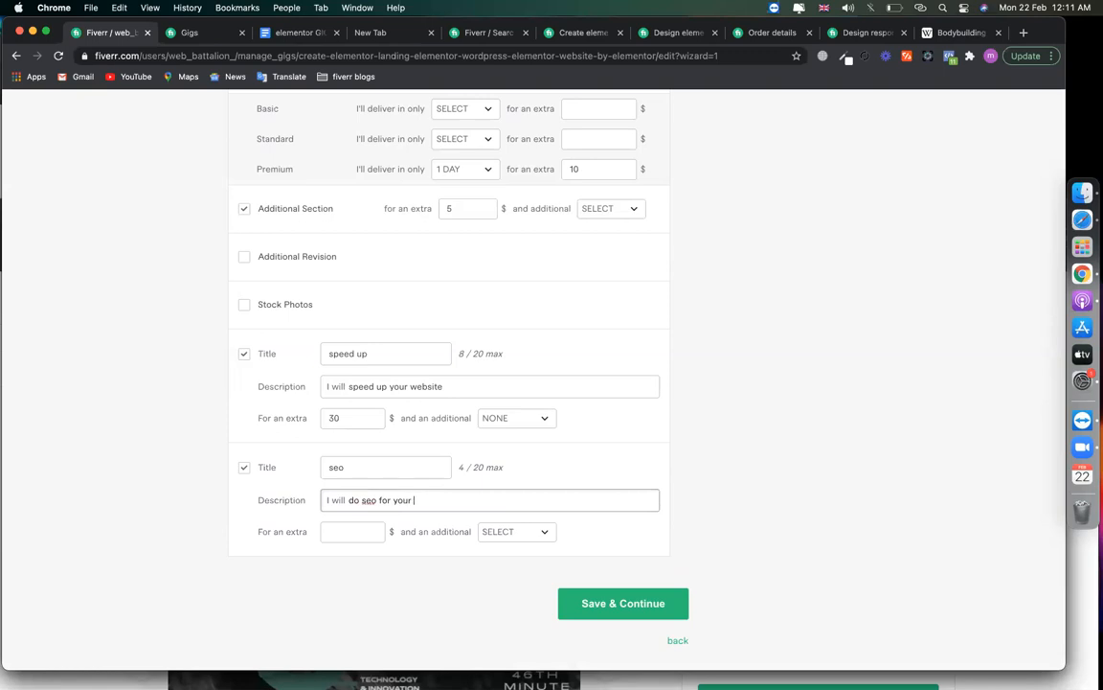
pyautogui.click(353, 532)
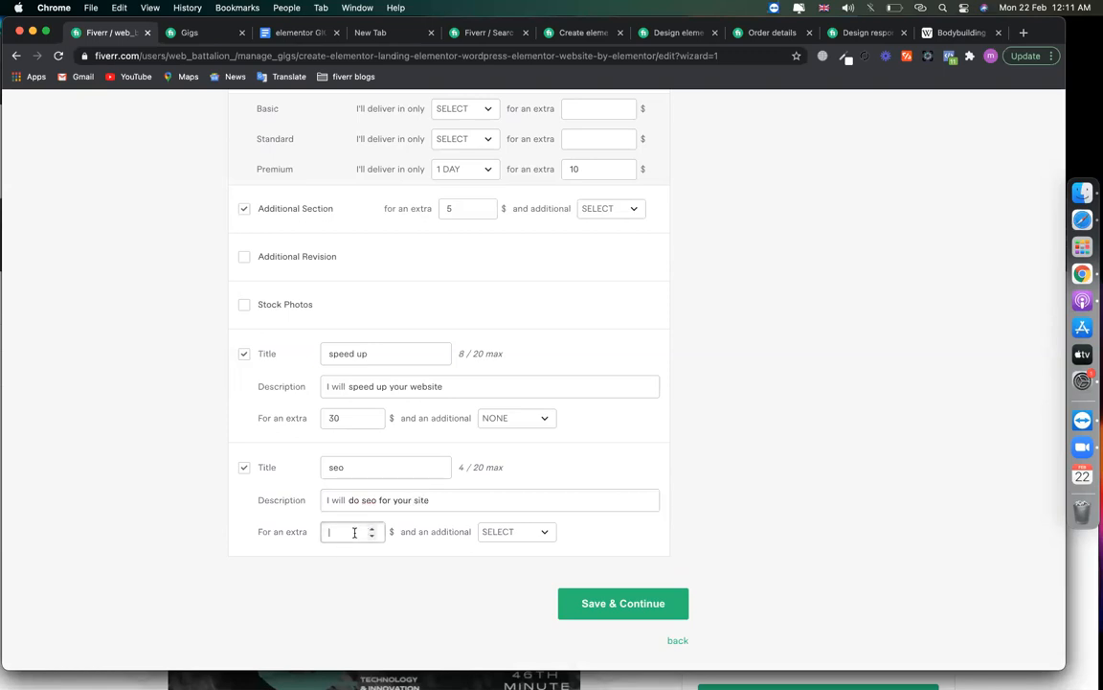
pyautogui.click(508, 533)
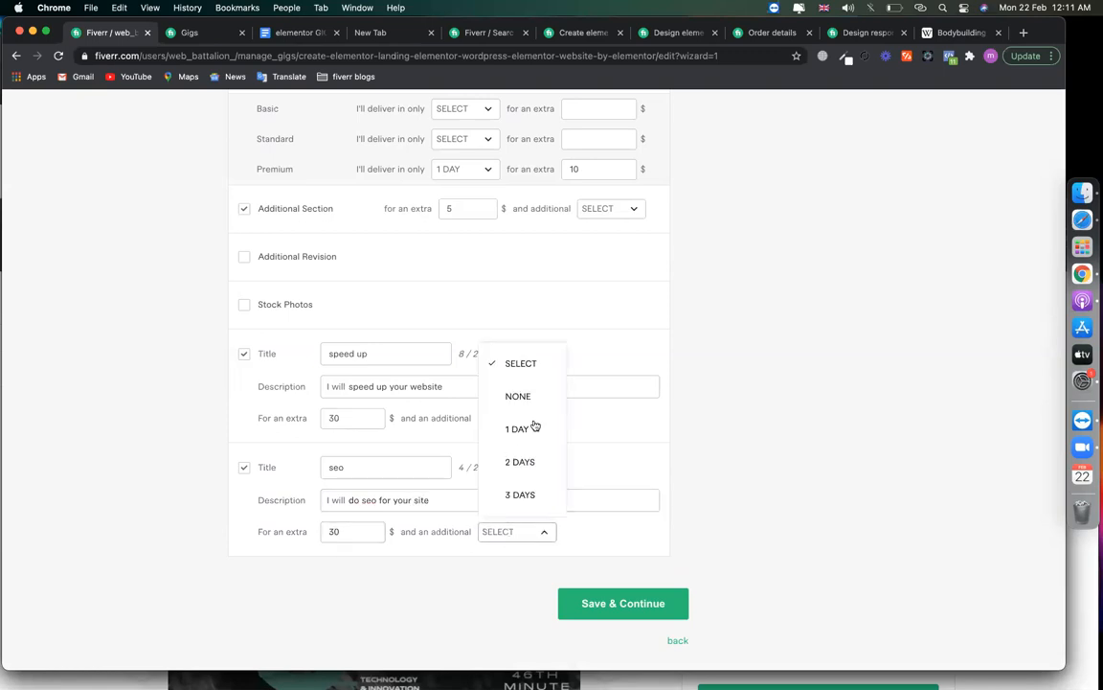
pyautogui.click(525, 395)
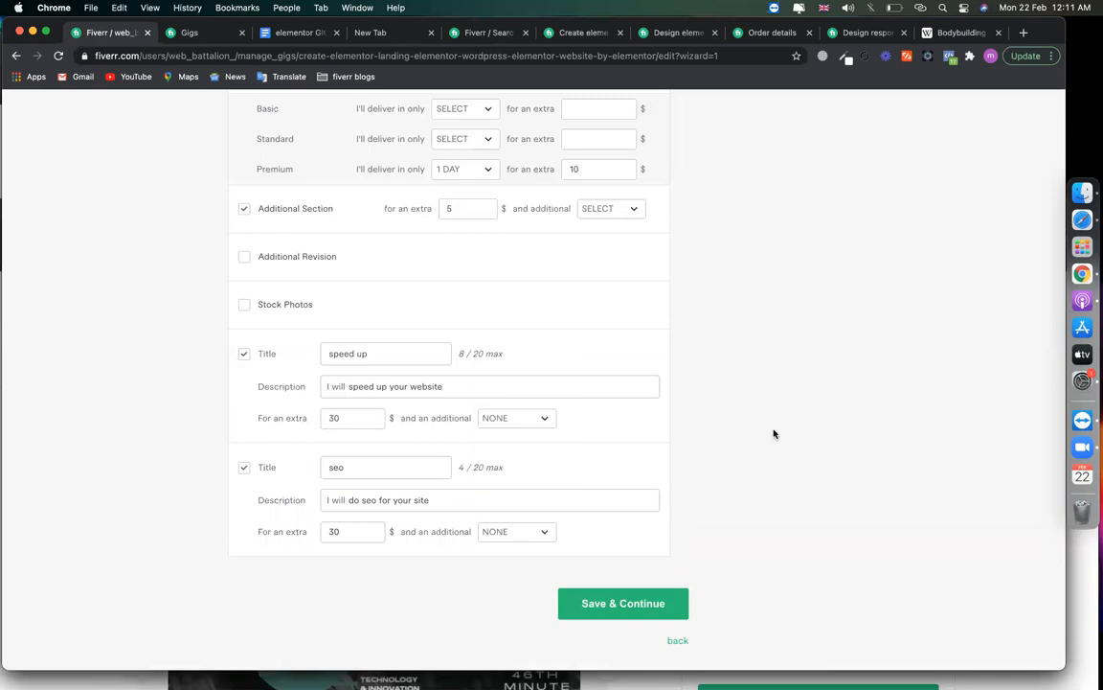
# On the competitor's order page, replace the chosen extras with E-Commerce Functionality to examine its price, and return to the draft gig.
pyautogui.scroll(1, 773, 431)
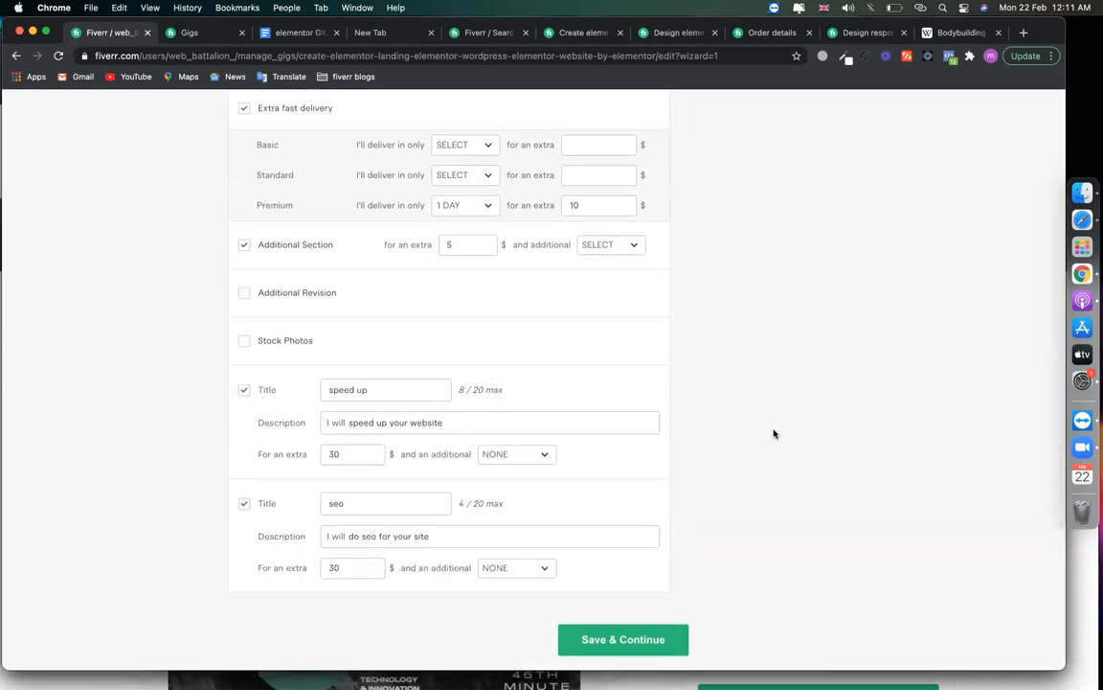
pyautogui.scroll(1, 773, 433)
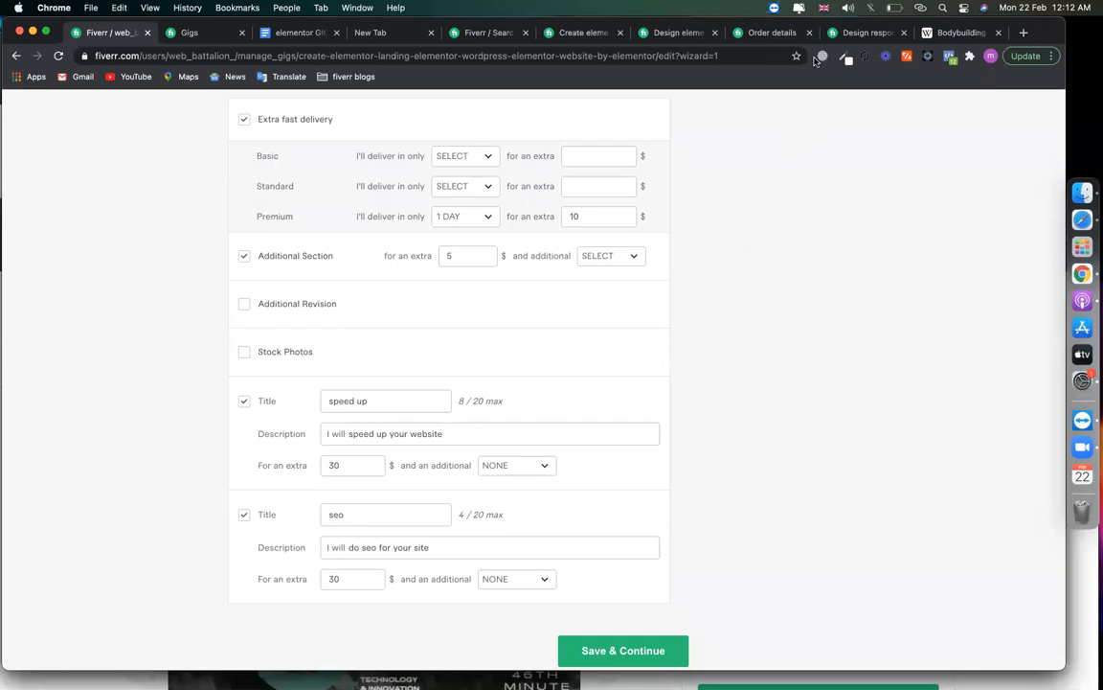
pyautogui.click(766, 31)
pyautogui.click(154, 508)
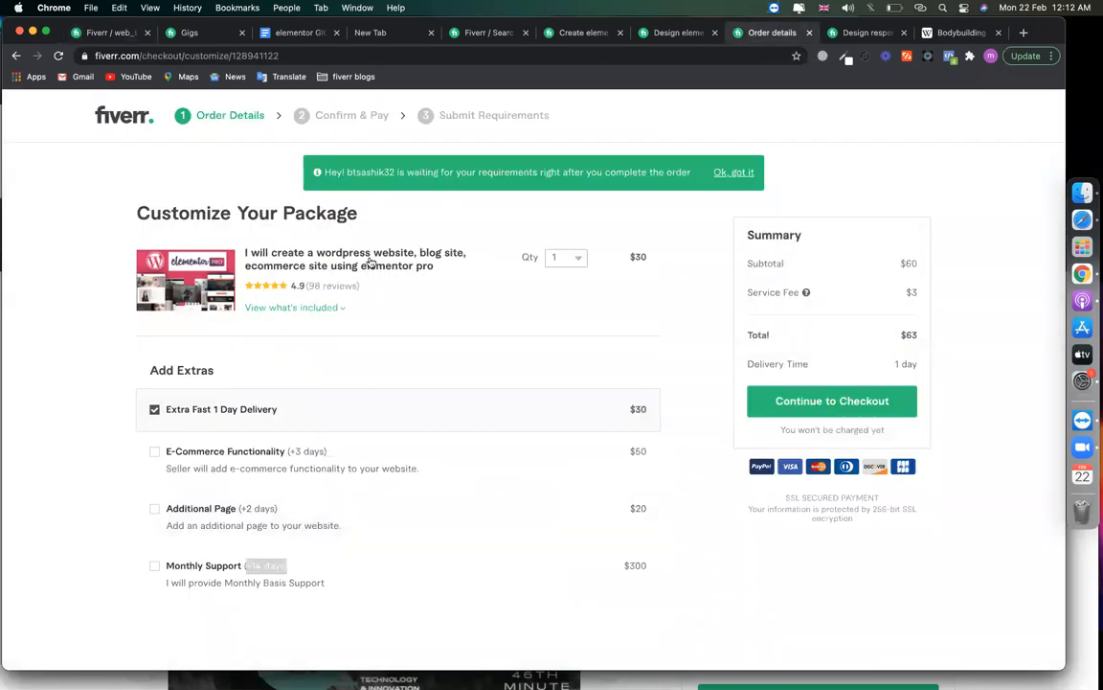
pyautogui.click(155, 410)
pyautogui.click(154, 452)
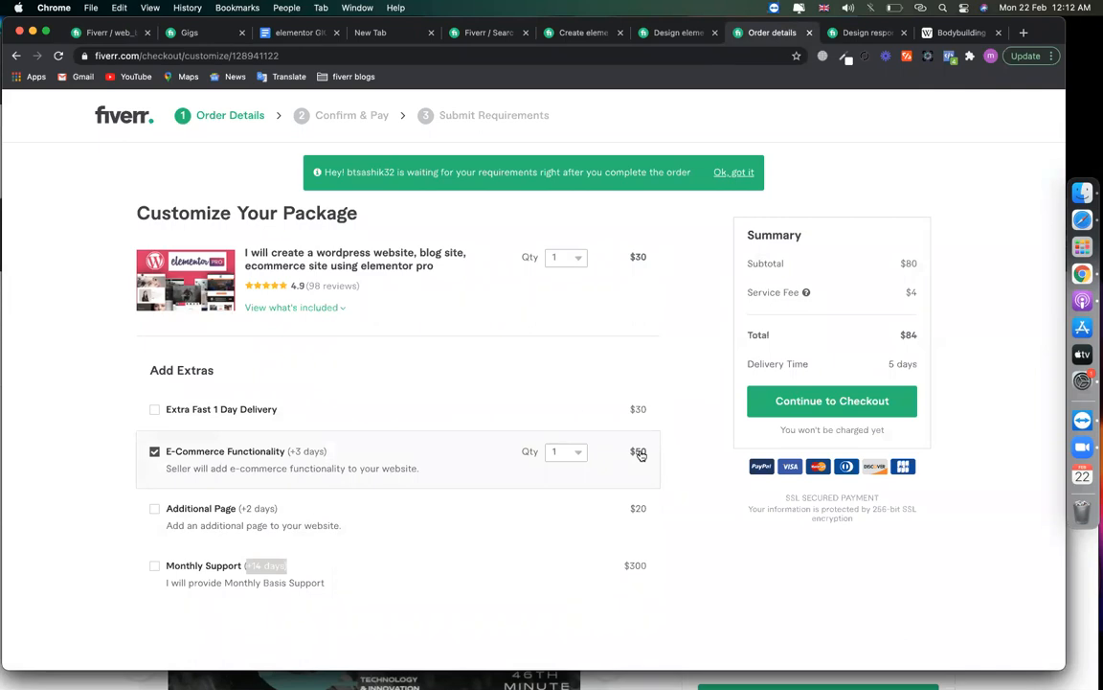
pyautogui.click(104, 33)
pyautogui.click(175, 36)
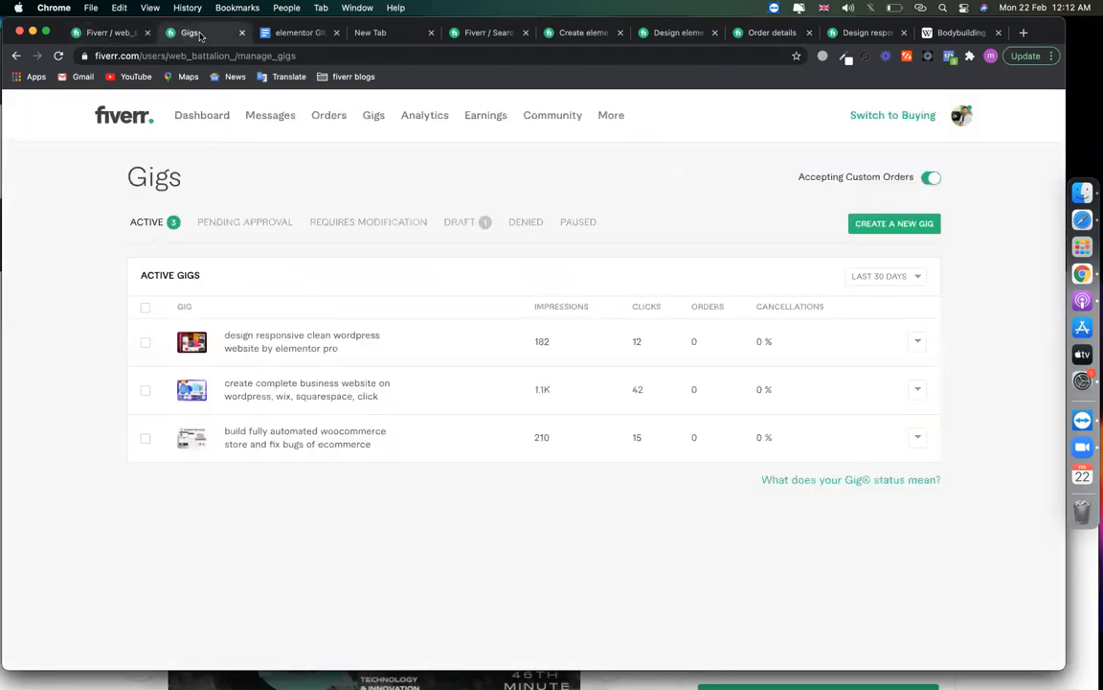
pyautogui.click(99, 34)
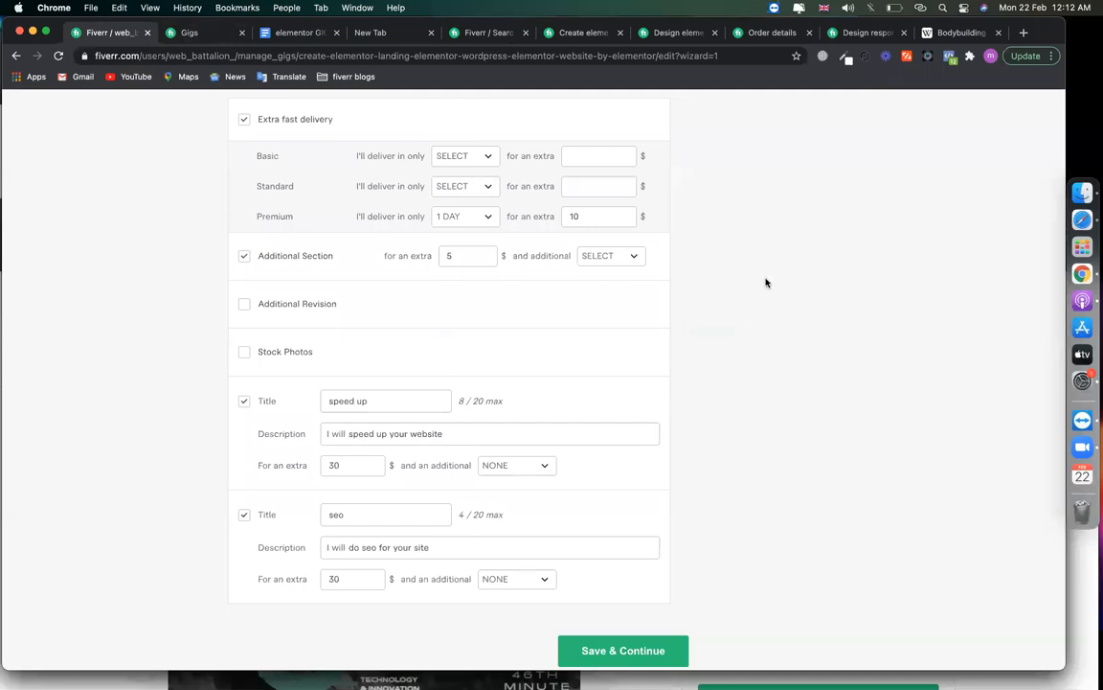
# Review the draft gig's package sections, revisions and prices against the Additional Section, speed up and seo extras.
pyautogui.scroll(5, 766, 282)
pyautogui.scroll(-3, 766, 281)
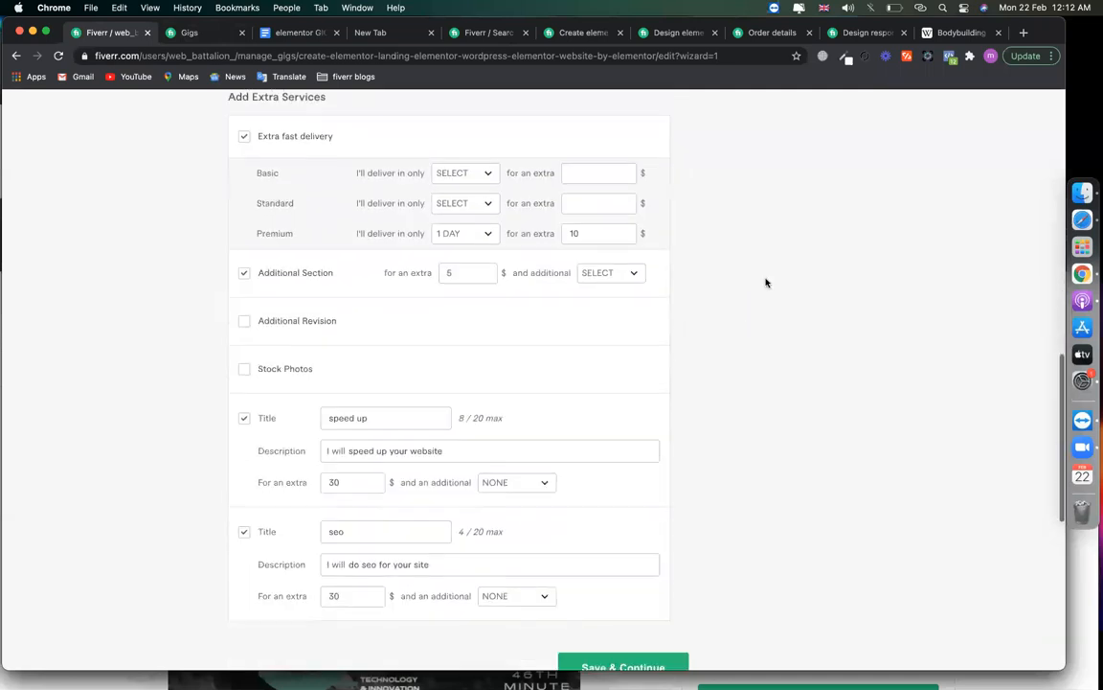
pyautogui.scroll(-4, 318, 295)
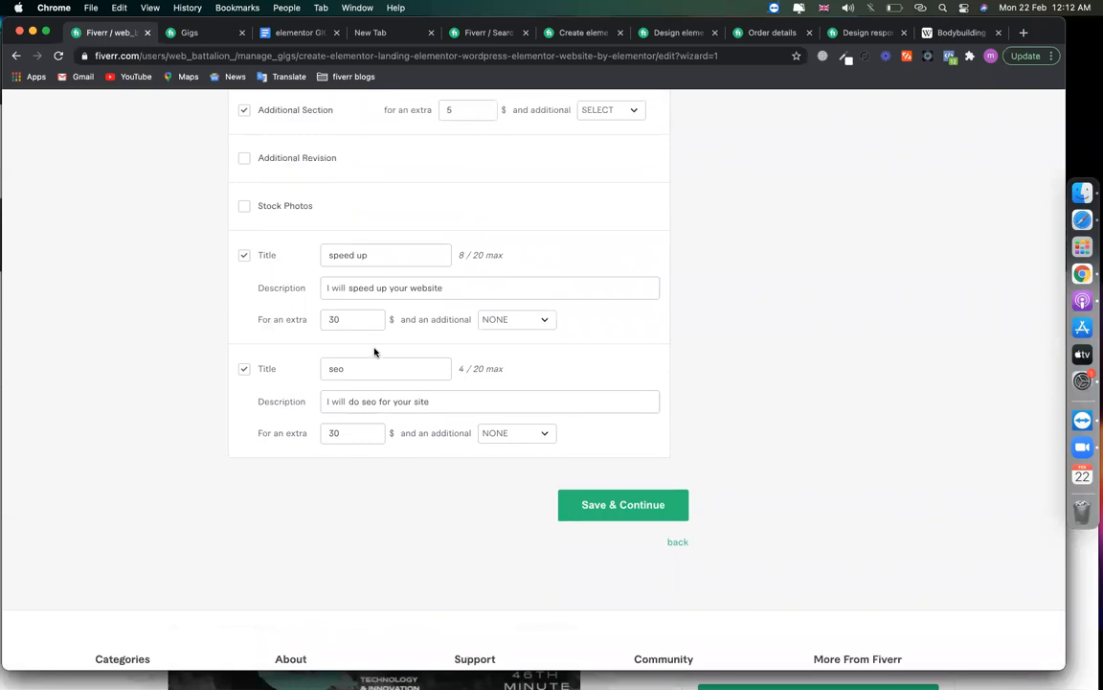
pyautogui.scroll(4, 374, 353)
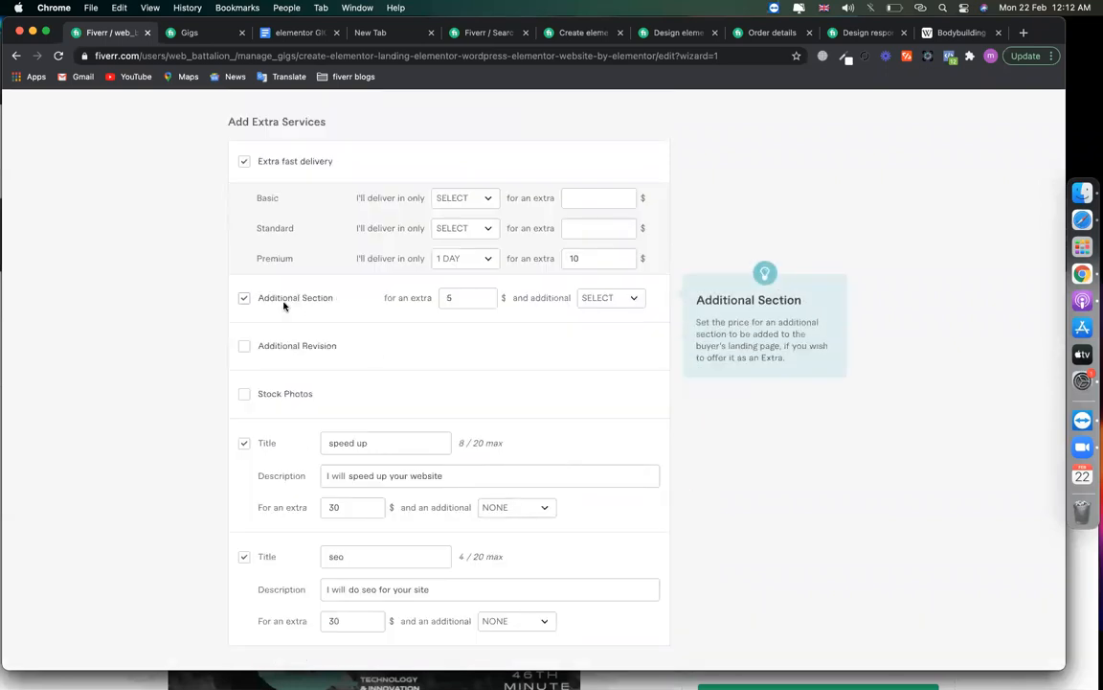
pyautogui.scroll(10, 312, 305)
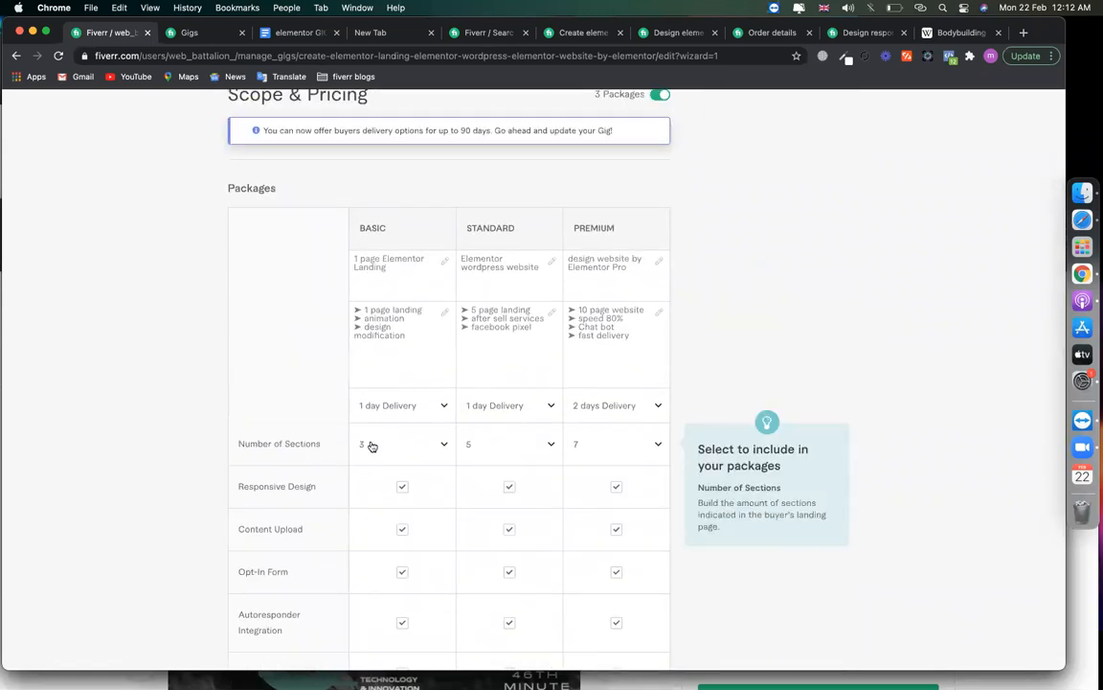
pyautogui.scroll(-3, 354, 312)
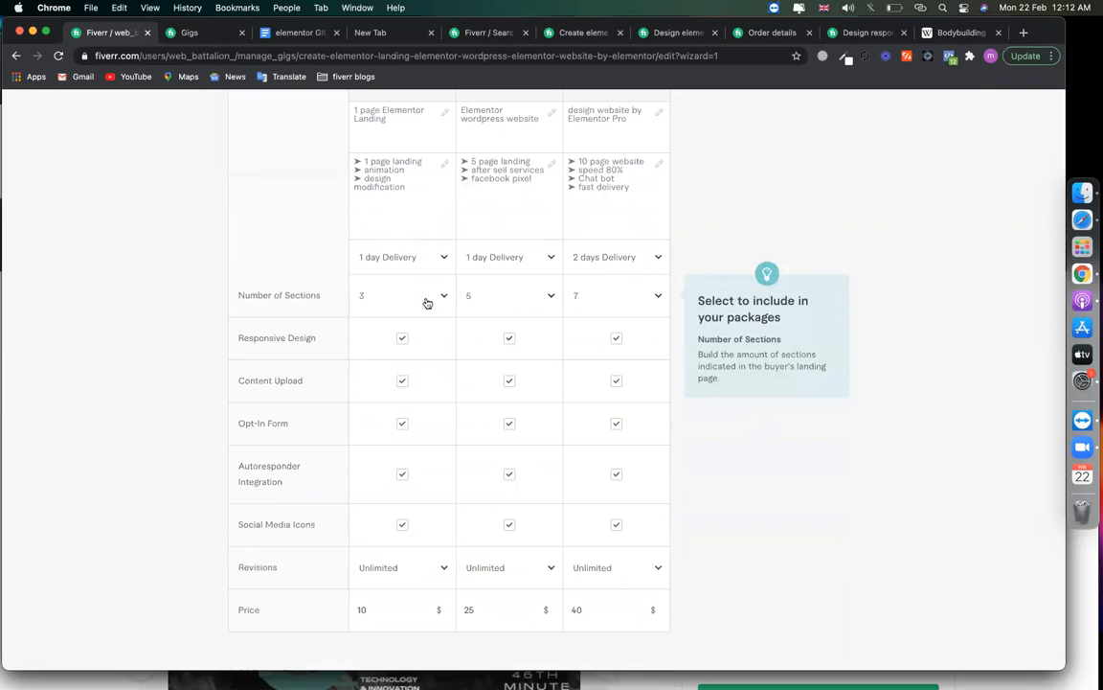
pyautogui.scroll(-10, 426, 302)
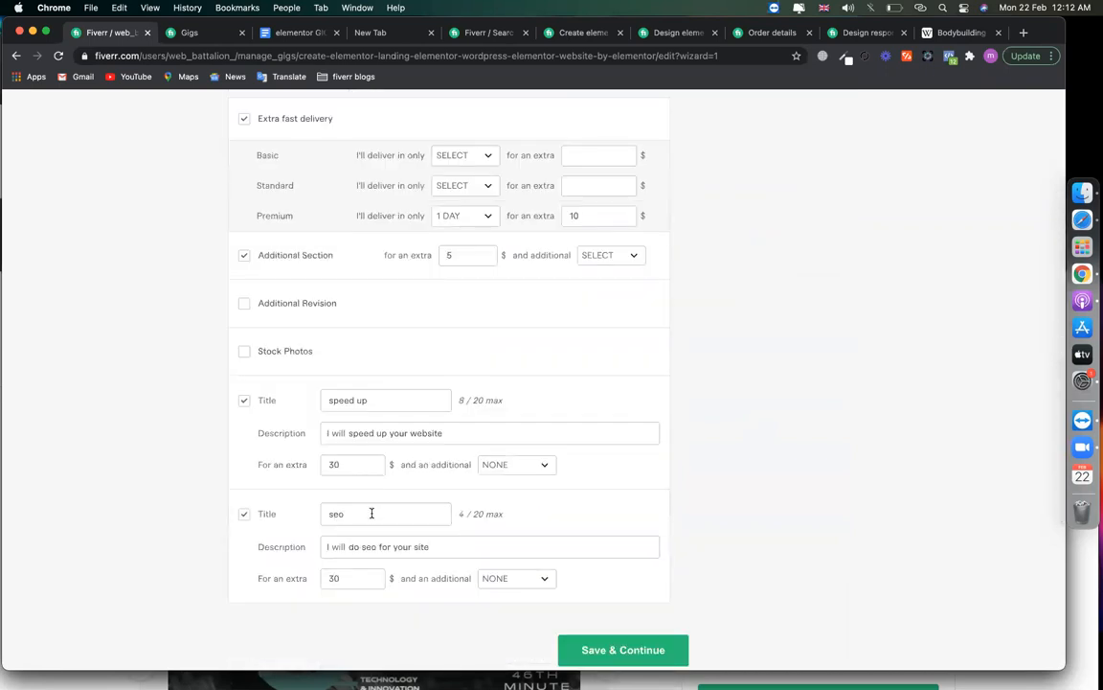
pyautogui.scroll(3, 384, 542)
pyautogui.click(464, 402)
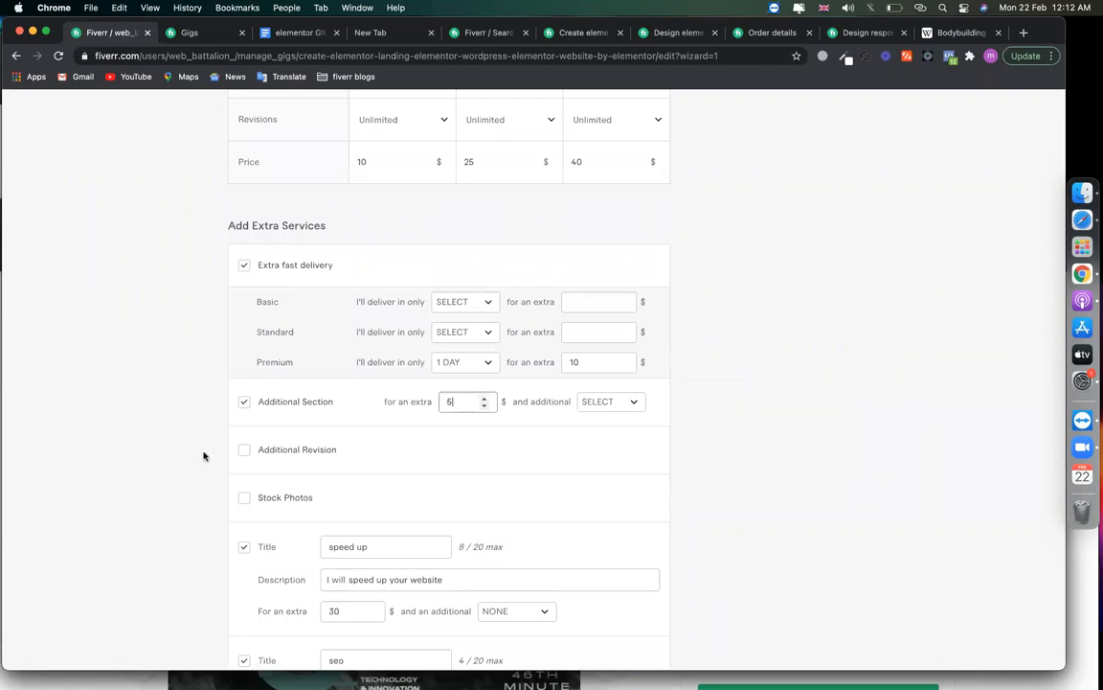
pyautogui.scroll(-5, 586, 391)
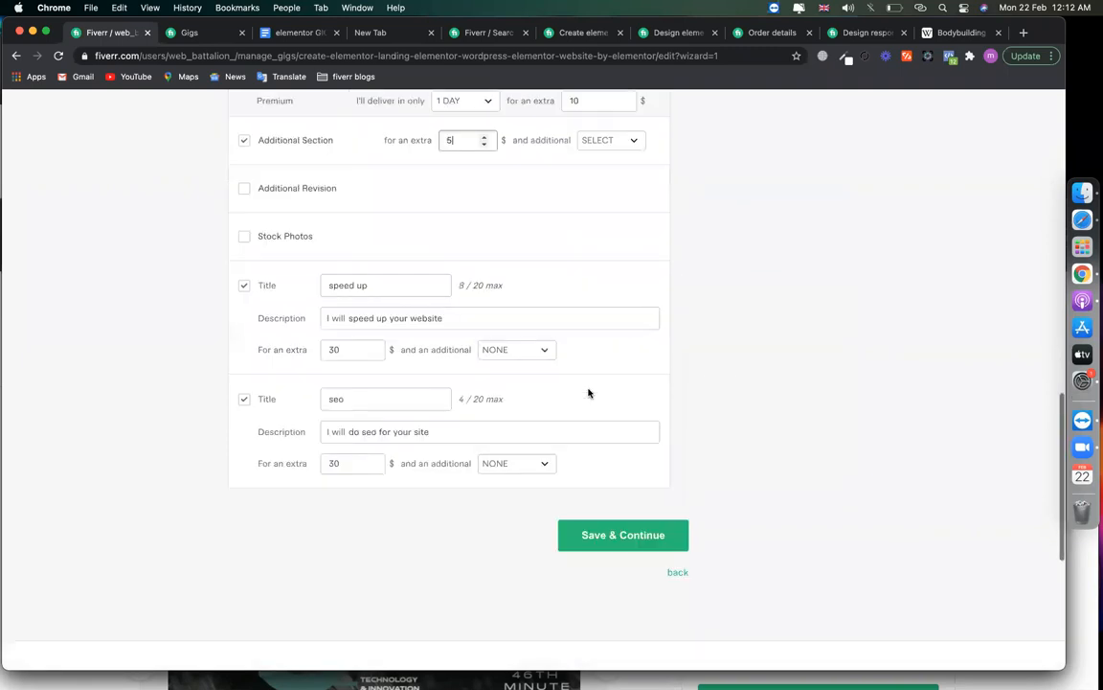
pyautogui.scroll(1, 588, 392)
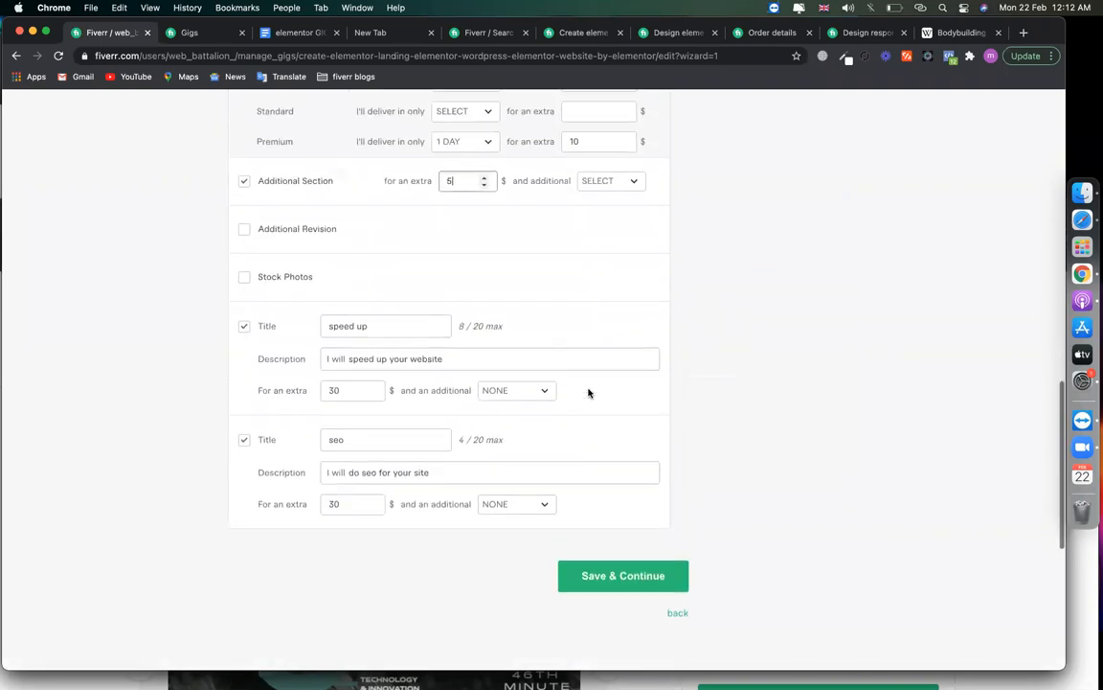
pyautogui.click(344, 394)
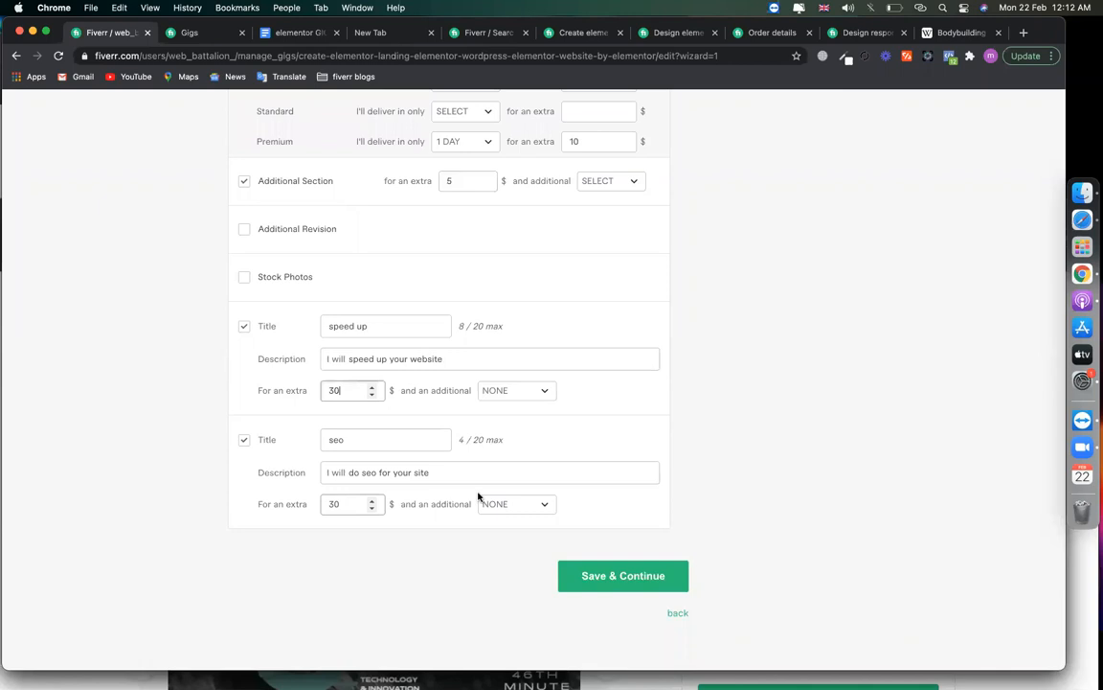
pyautogui.scroll(2, 785, 377)
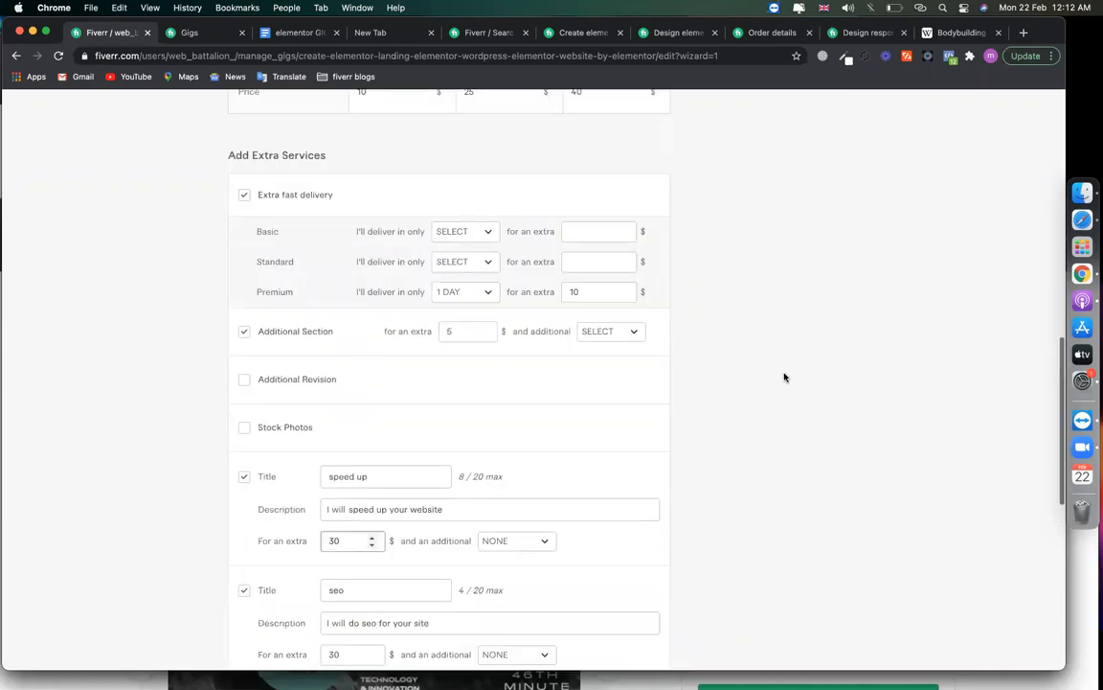
# Capture a screenshot of the full Add Extra Services section, adjusting the capture area to its edges.
pyautogui.click(777, 360)
pyautogui.press('super+shift+5')
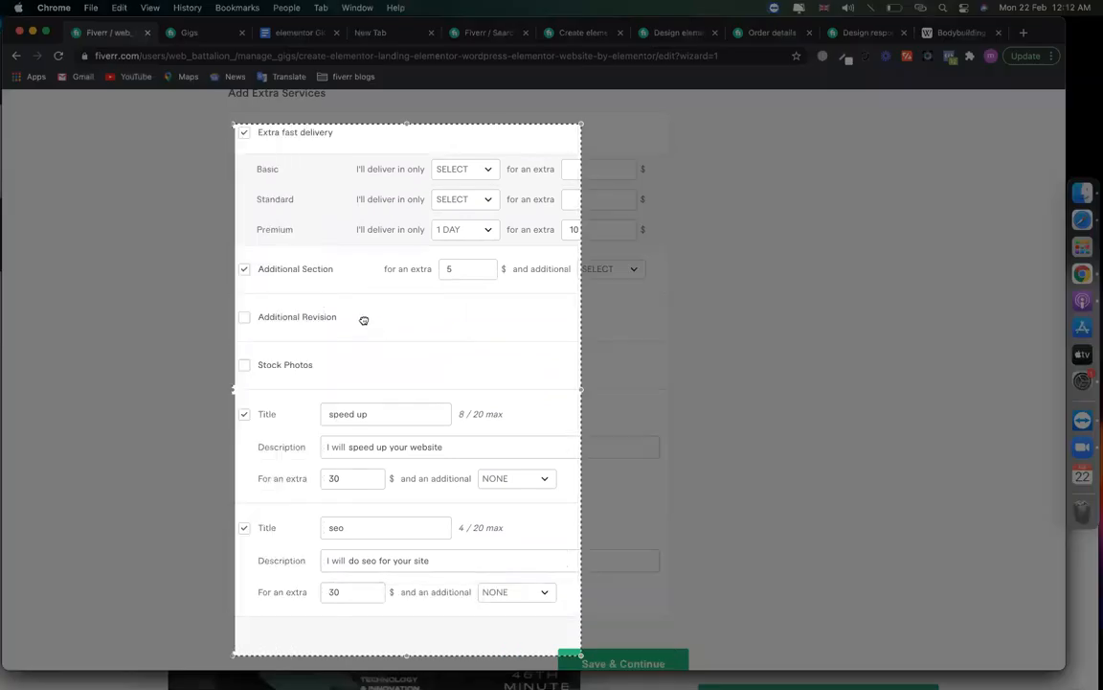
pyautogui.moveTo(577, 369); pyautogui.dragTo(674, 381)
pyautogui.moveTo(405, 649); pyautogui.dragTo(405, 616)
pyautogui.click(640, 600)
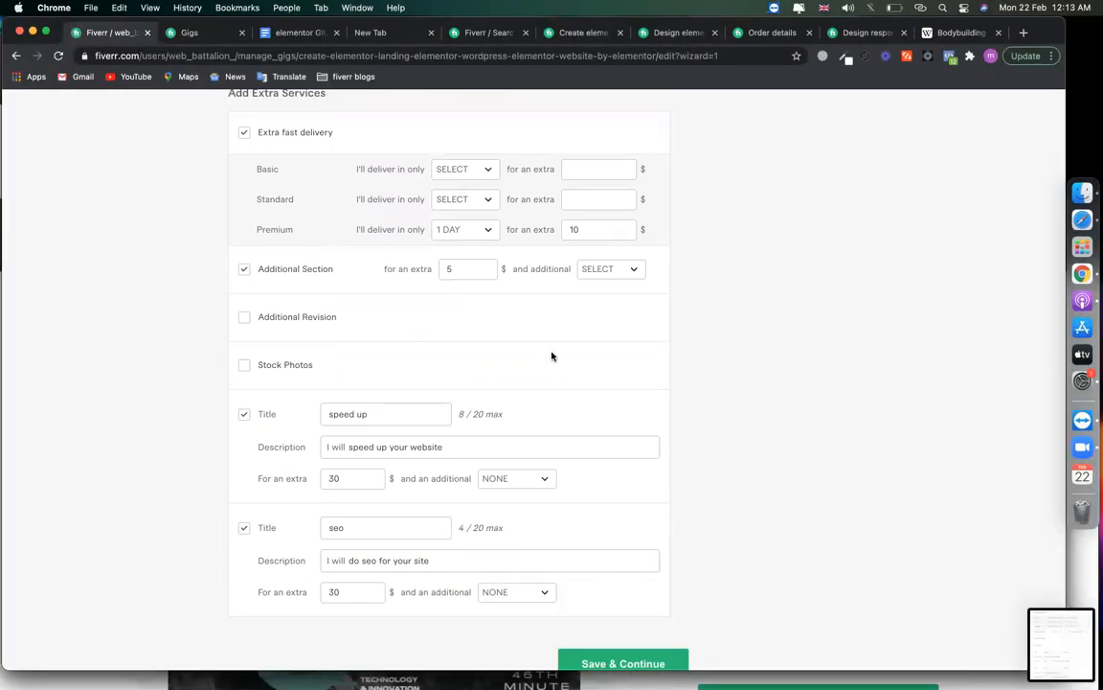
# Switch to the elementor GIG document and start a new line below the packages image.
pyautogui.click(292, 33)
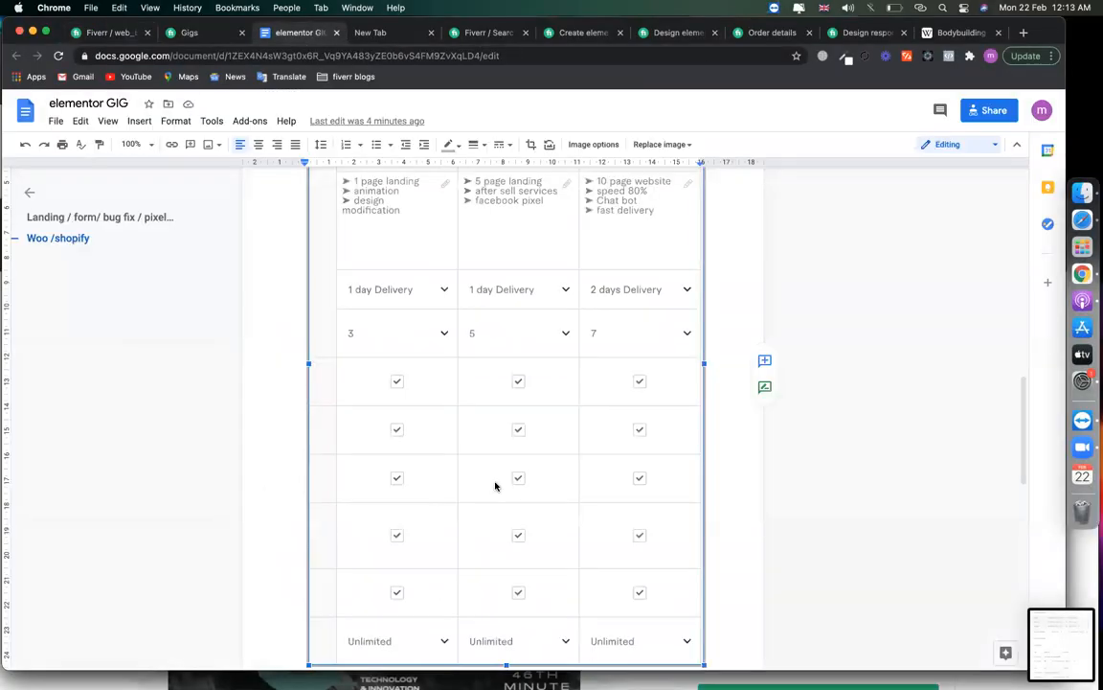
pyautogui.press('Return')
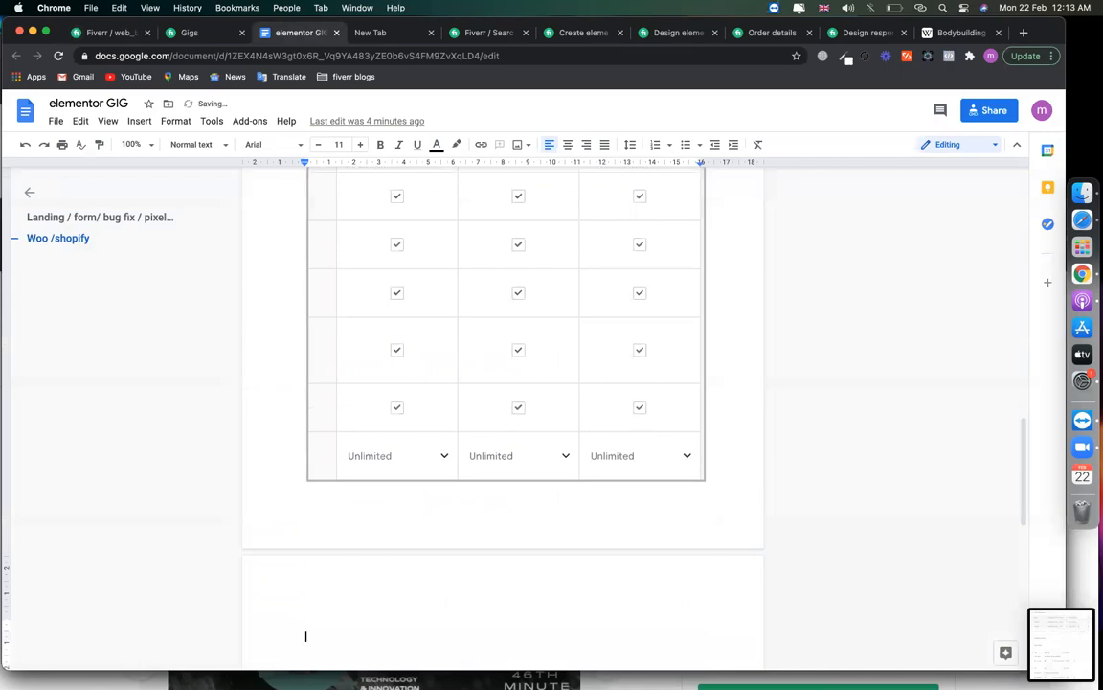
pyautogui.write('Landing 1st package: $5-$10 2nd package: $15-$20 3rd package: $25-$50')
pyautogui.scroll(-3, 431, 487)
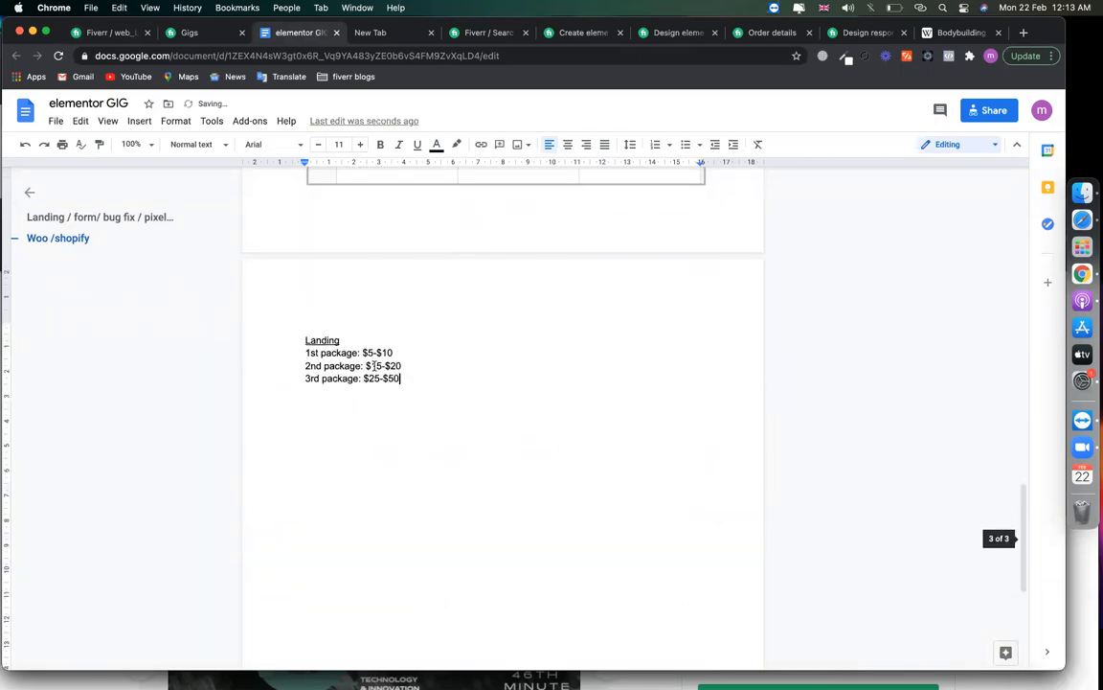
pyautogui.press('super+z')
# Insert the image "Screenshot 2021-02-22 at 12.13.01 AM" from the Desktop on the document's new page.
pyautogui.click(139, 121)
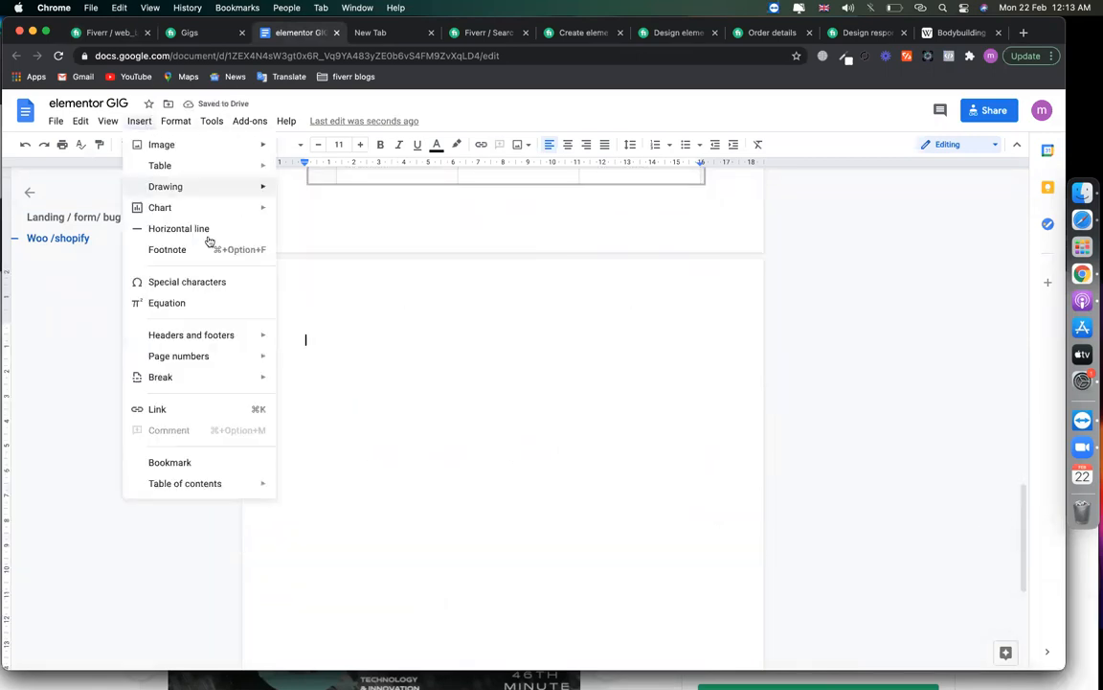
pyautogui.moveTo(267, 146)
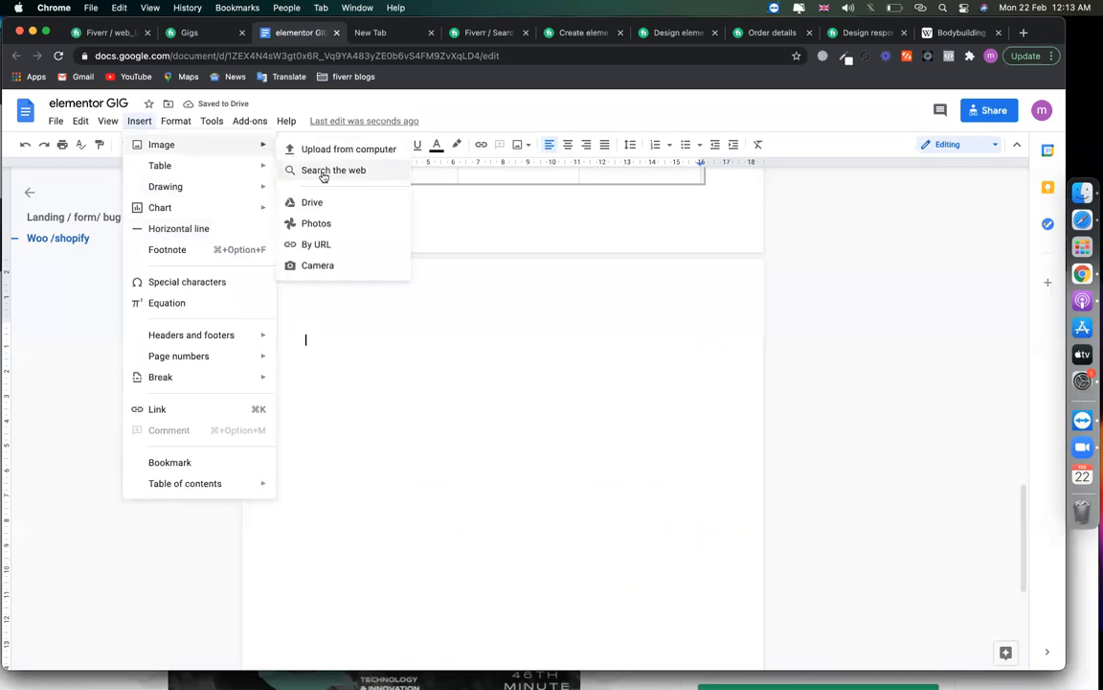
pyautogui.click(320, 151)
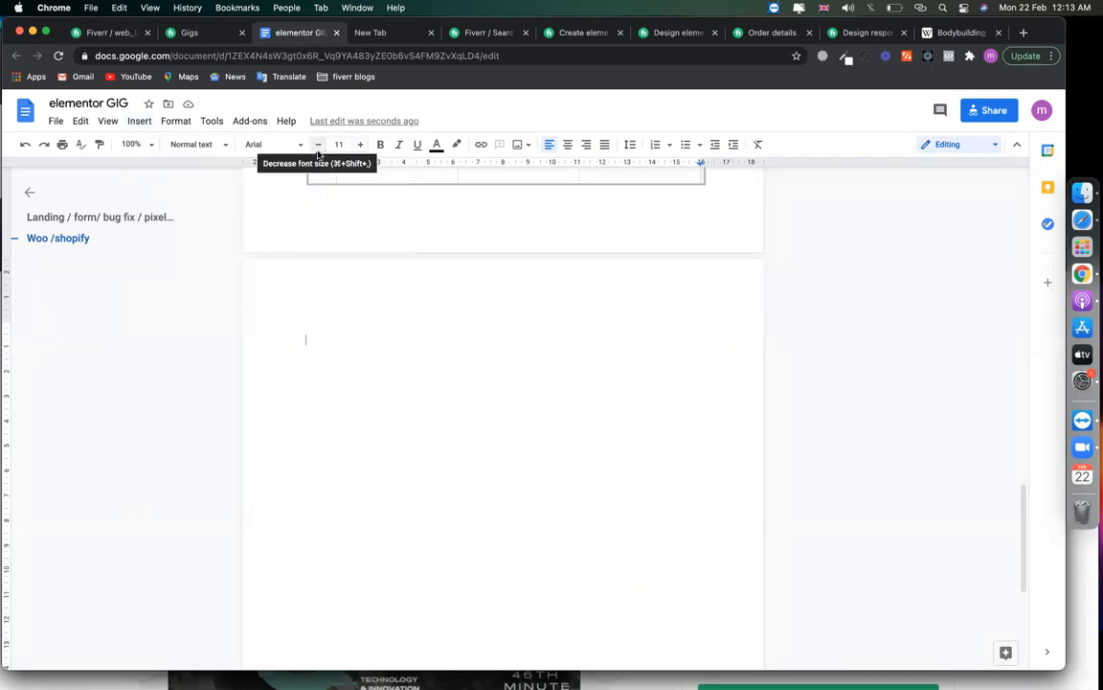
pyautogui.click(439, 335)
pyautogui.scroll(-10, 438, 335)
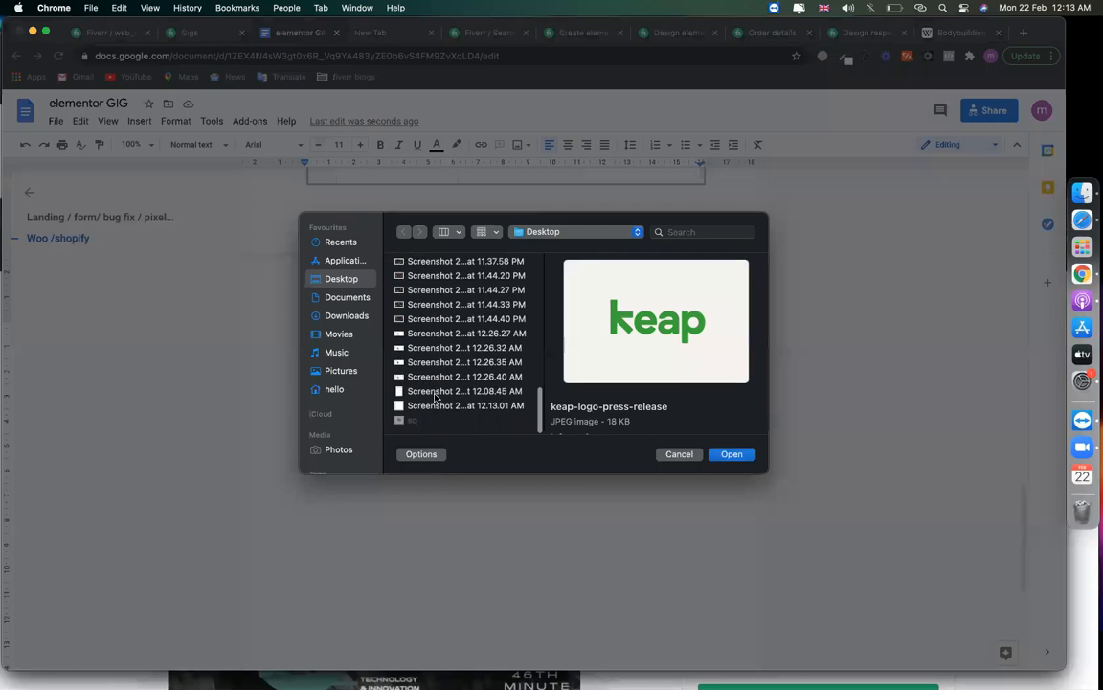
pyautogui.click(435, 393)
pyautogui.press('Down')
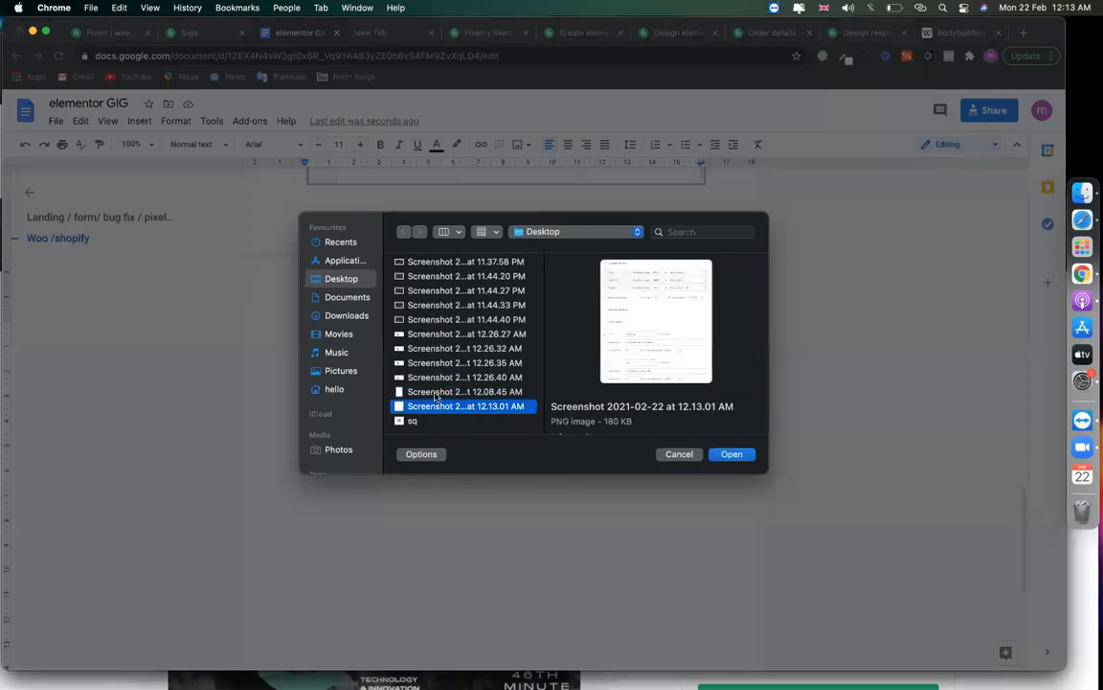
pyautogui.press('Return')
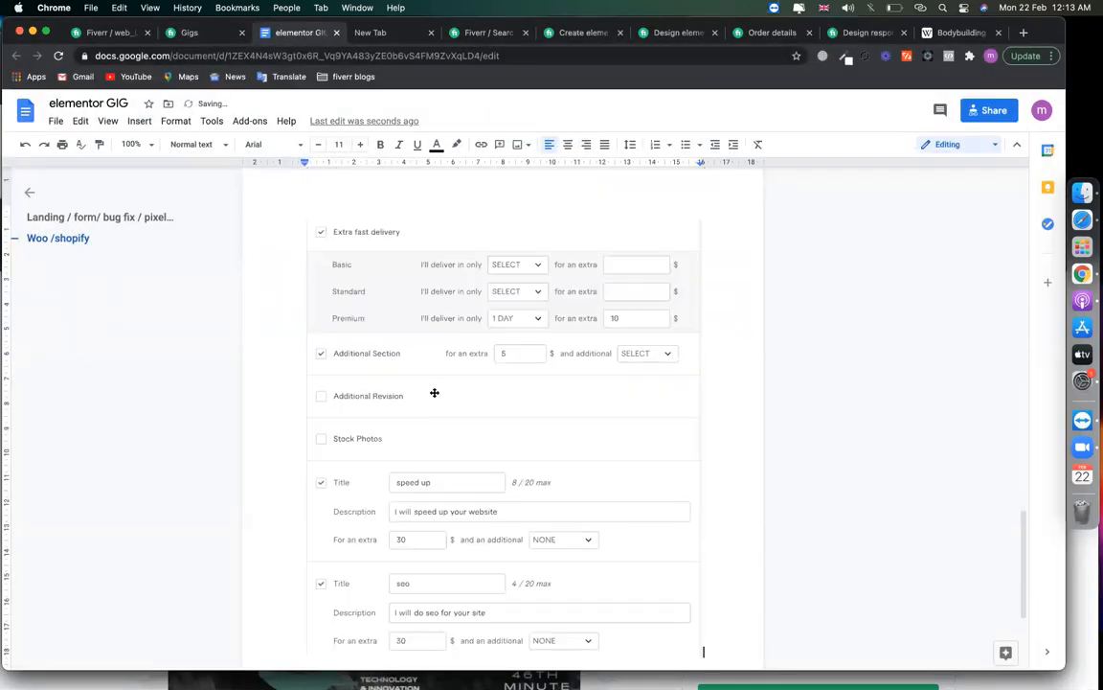
# Give the inserted extra services image a grey border and return to the draft gig.
pyautogui.click(434, 396)
pyautogui.click(450, 145)
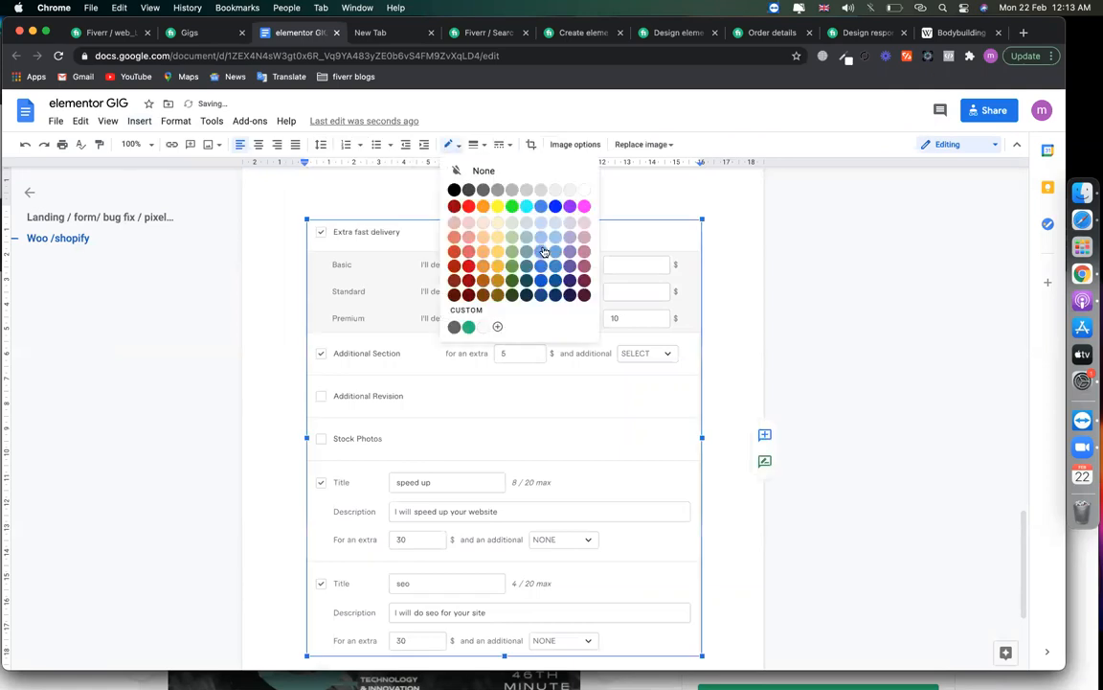
pyautogui.click(527, 191)
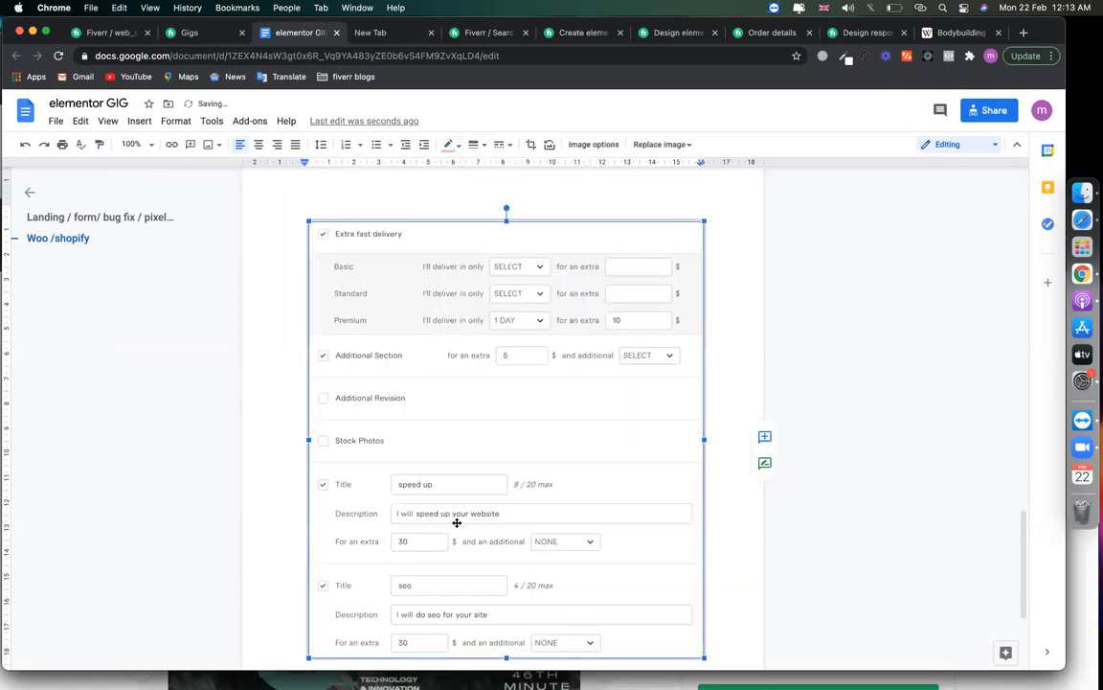
pyautogui.scroll(-2, 455, 522)
pyautogui.click(276, 239)
pyautogui.press('super+1')
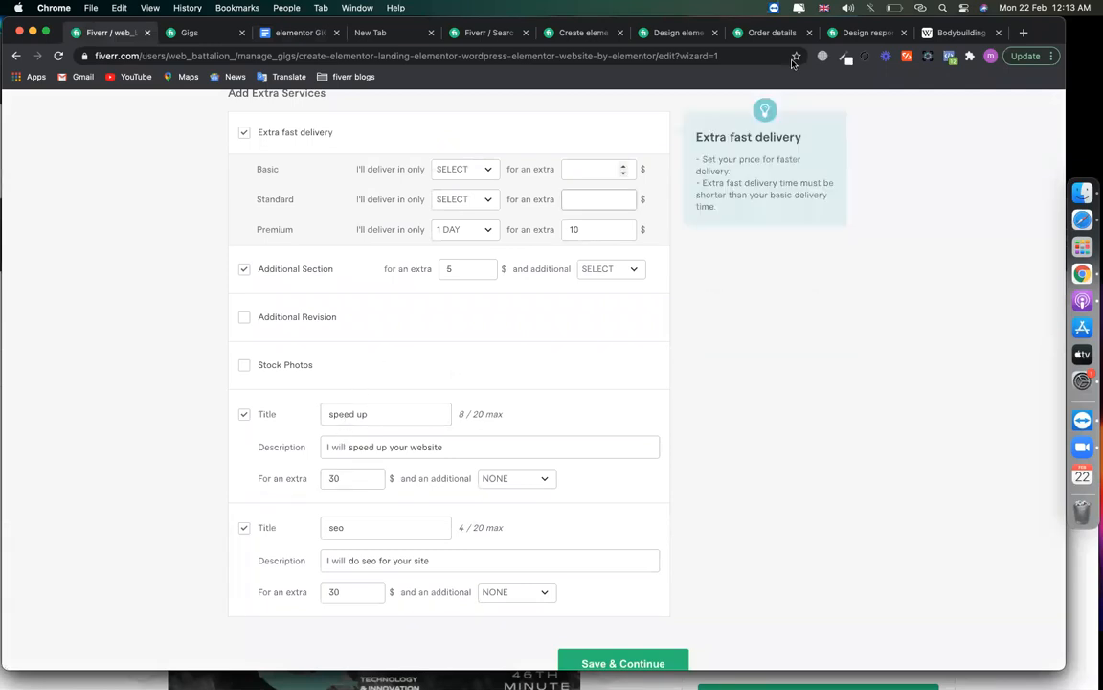
# Review the extras on the competing gig's Order Details page, deselect E-Commerce Functionality, and return to the draft gig.
pyautogui.click(850, 37)
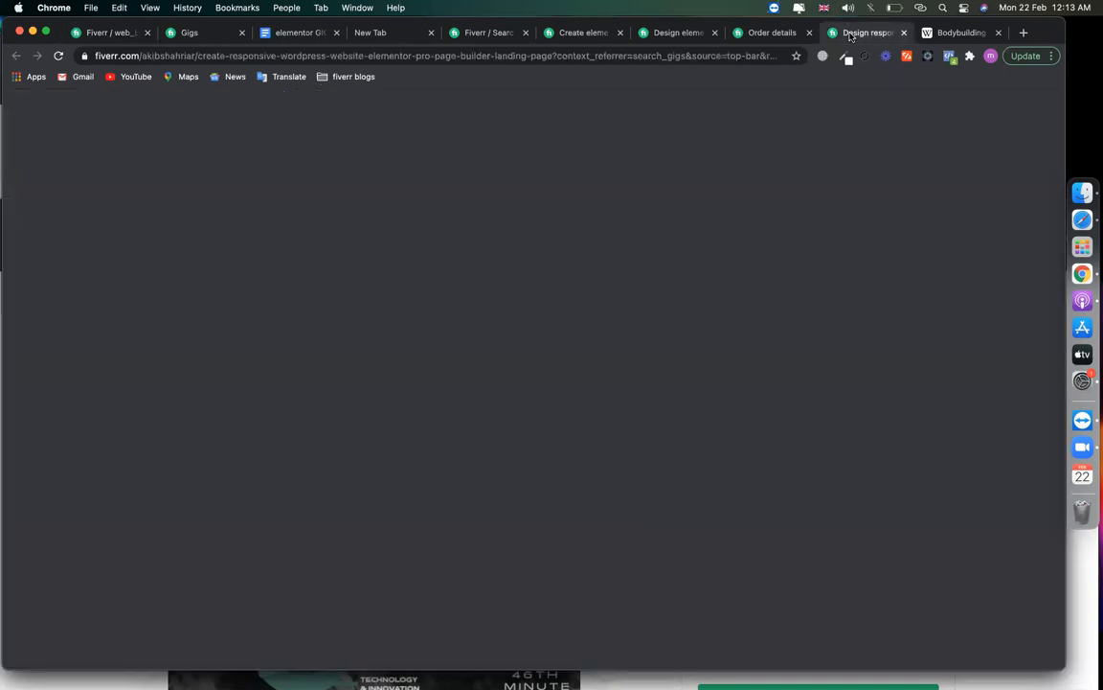
pyautogui.click(750, 40)
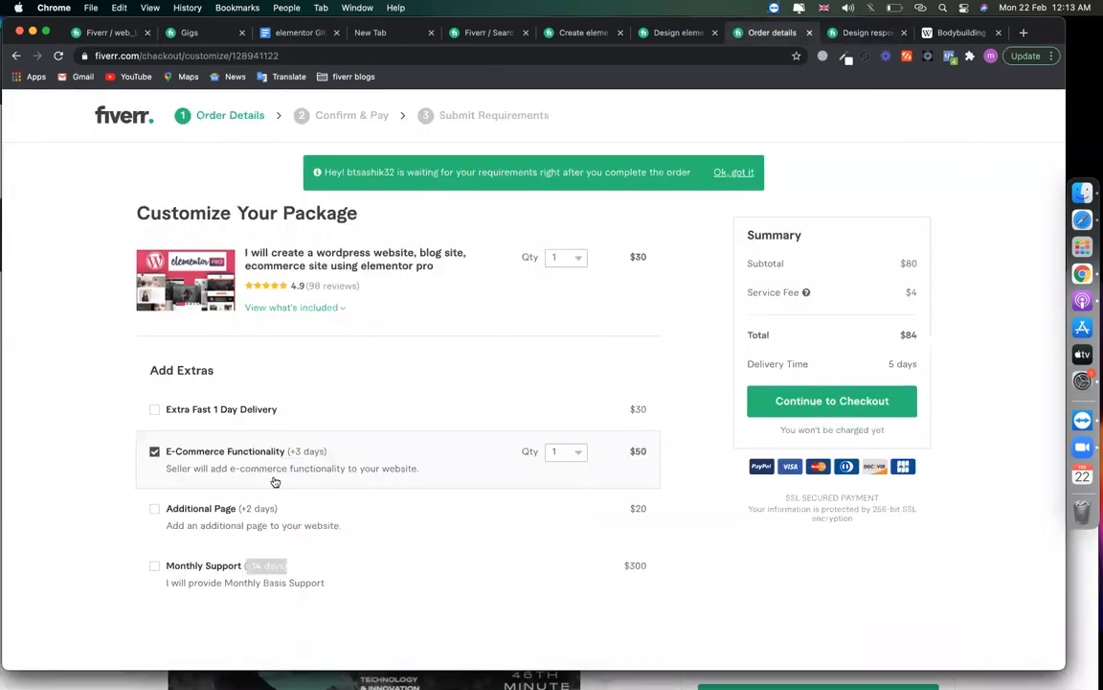
pyautogui.click(155, 451)
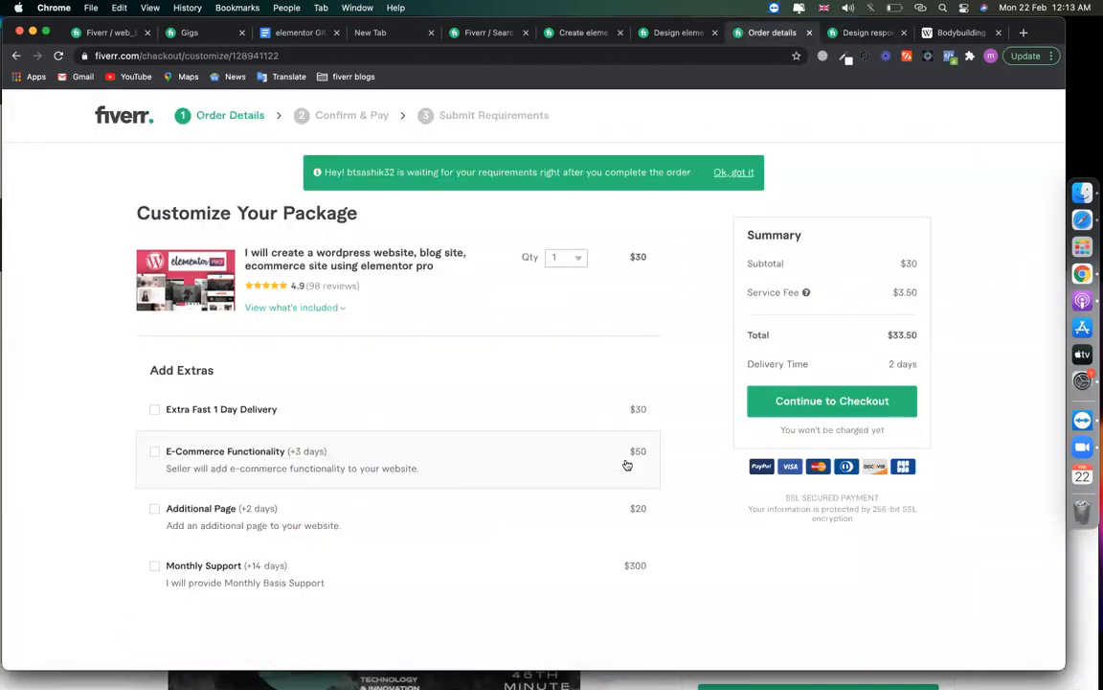
pyautogui.click(111, 35)
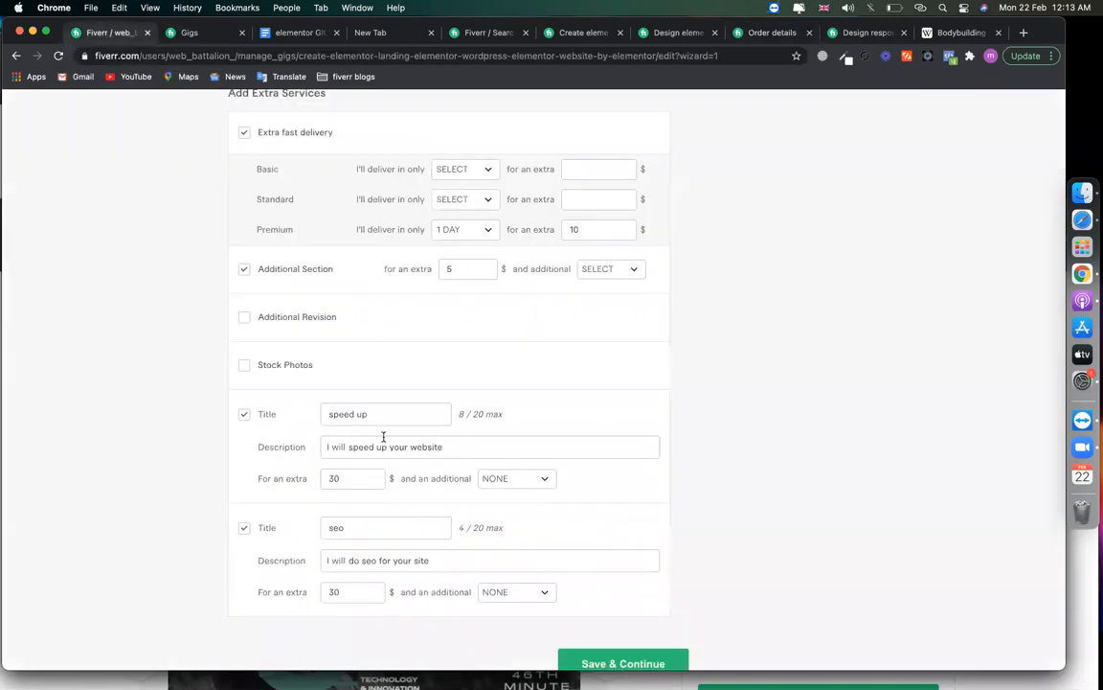
# Save the gig's pricing and extra services and continue to the Description & FAQ stage.
pyautogui.scroll(-3, 670, 425)
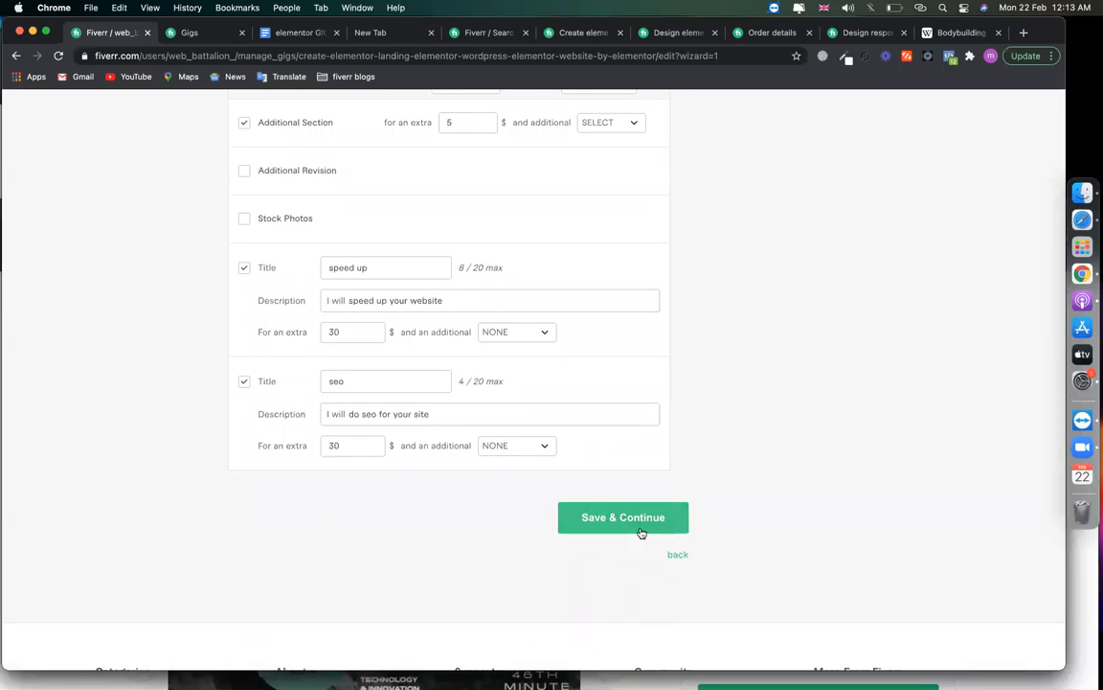
pyautogui.click(640, 530)
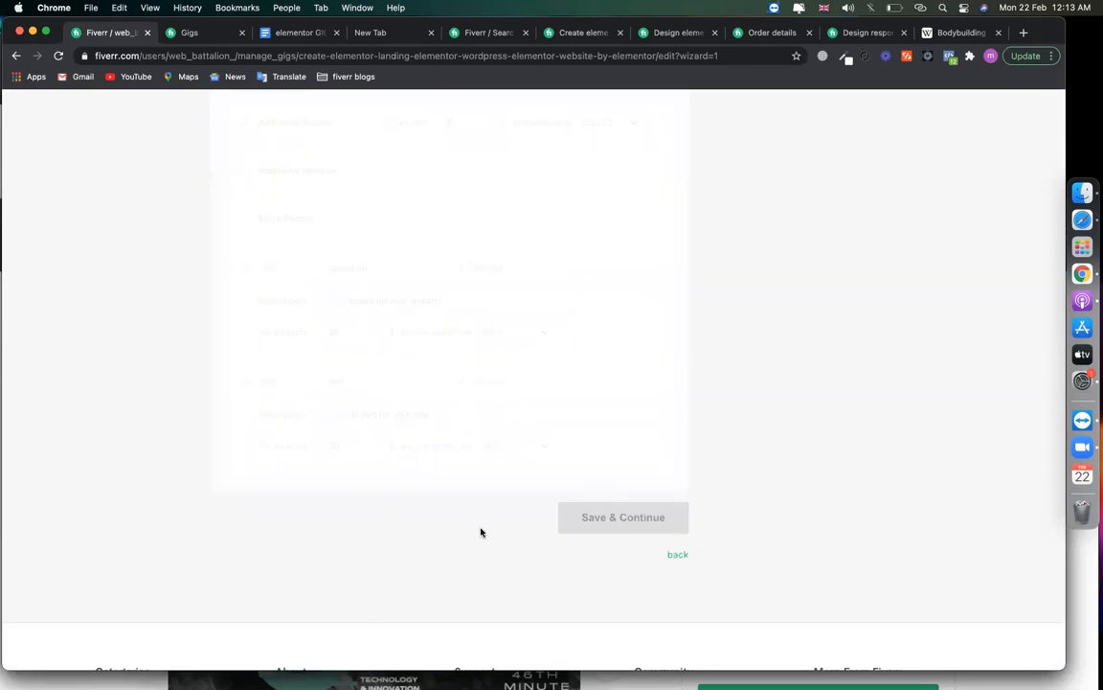
pyautogui.scroll(3, 711, 454)
pyautogui.scroll(-4, 711, 455)
pyautogui.scroll(3, 711, 455)
pyautogui.scroll(-2, 711, 455)
pyautogui.scroll(1, 711, 454)
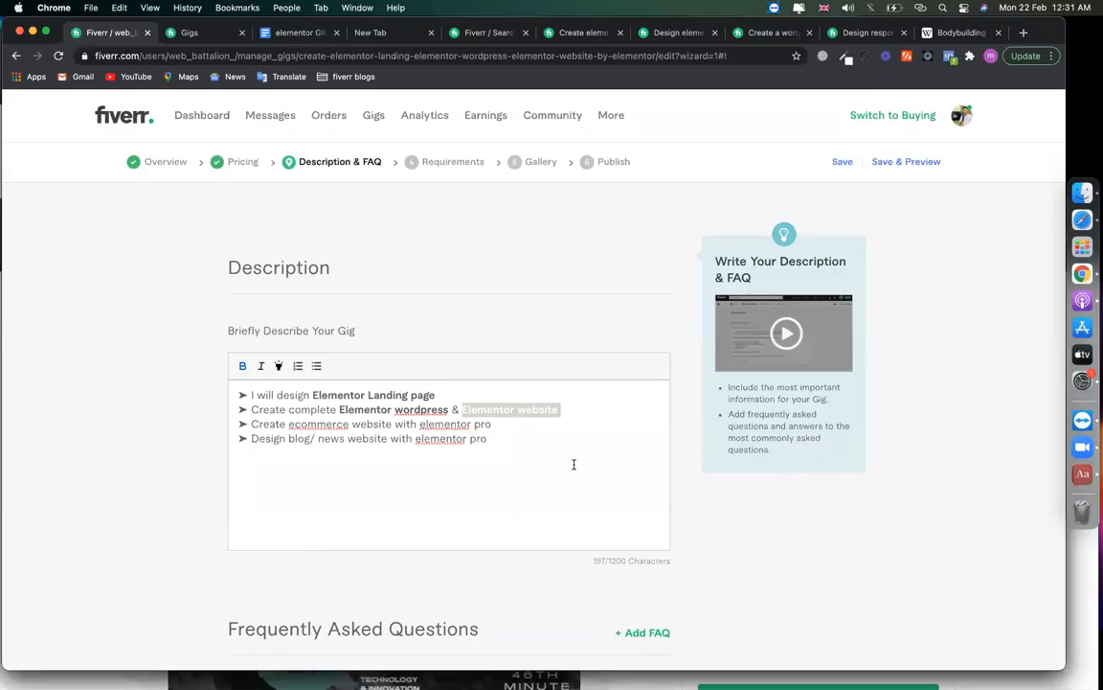
# Compare the tags and keywords in the elementor GIG document with the opening paragraph of the competing "Design elementor" gig.
pyautogui.click(490, 452)
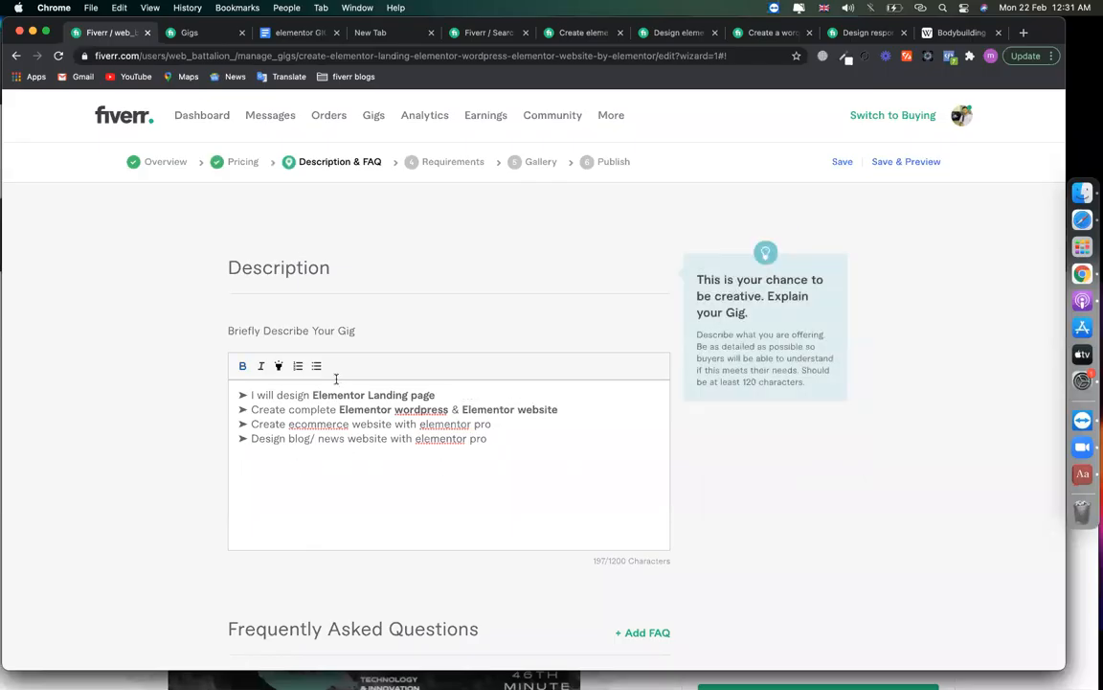
pyautogui.press('super+3')
pyautogui.click(410, 335)
pyautogui.moveTo(276, 287); pyautogui.dragTo(383, 350)
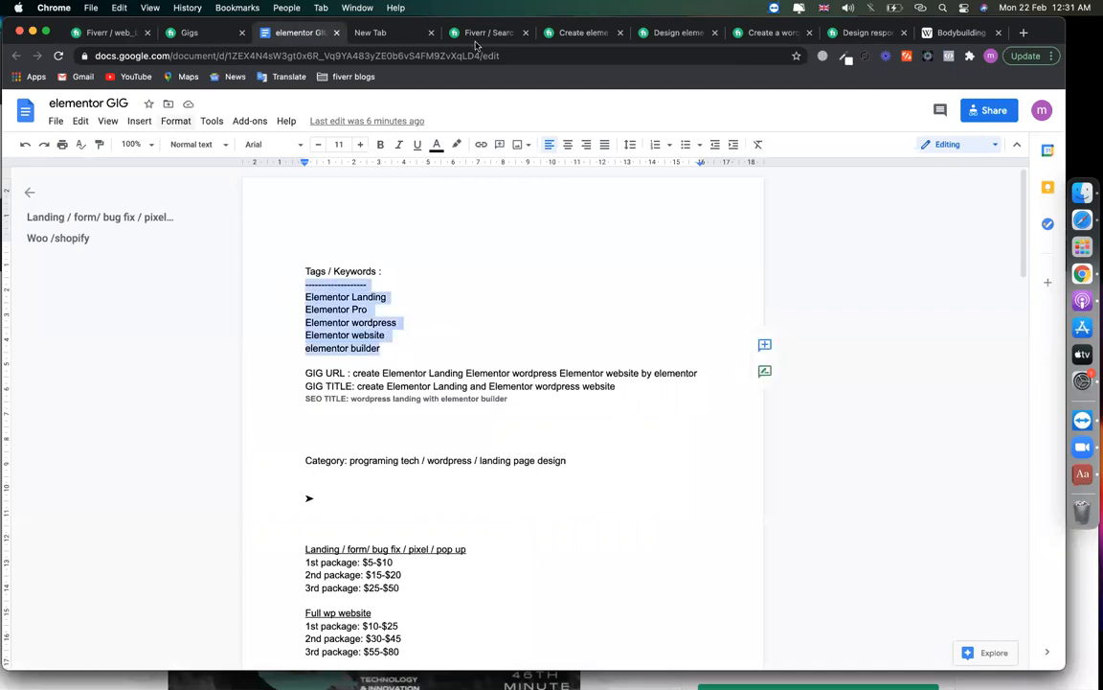
pyautogui.click(669, 33)
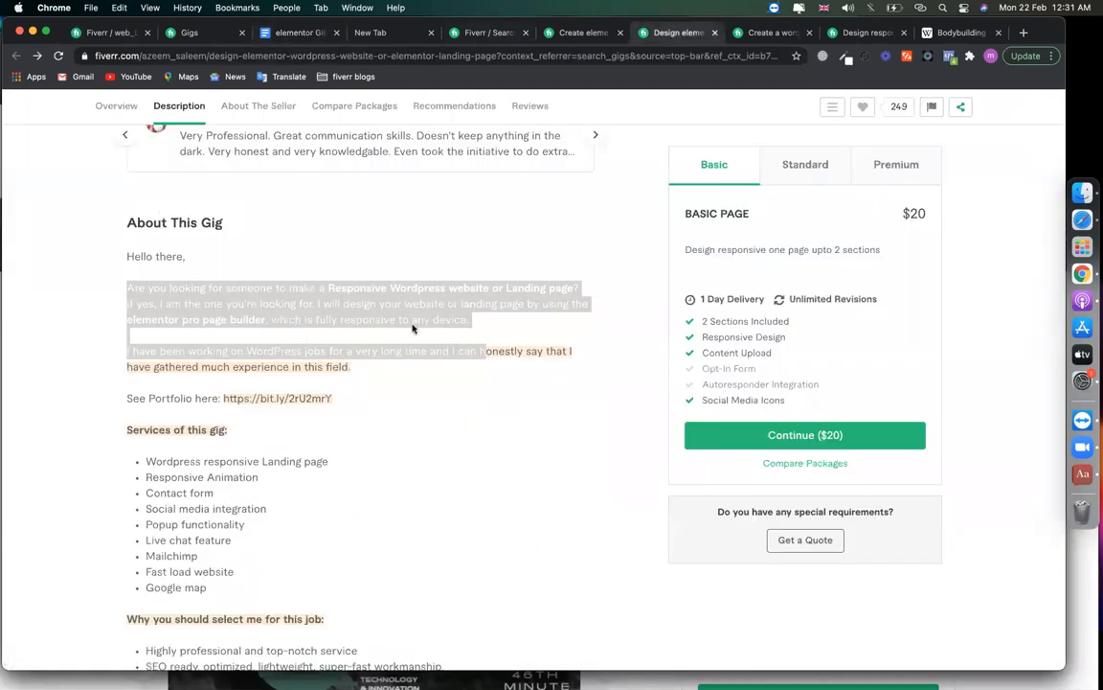
pyautogui.click(413, 329)
pyautogui.tripleClick(137, 286)
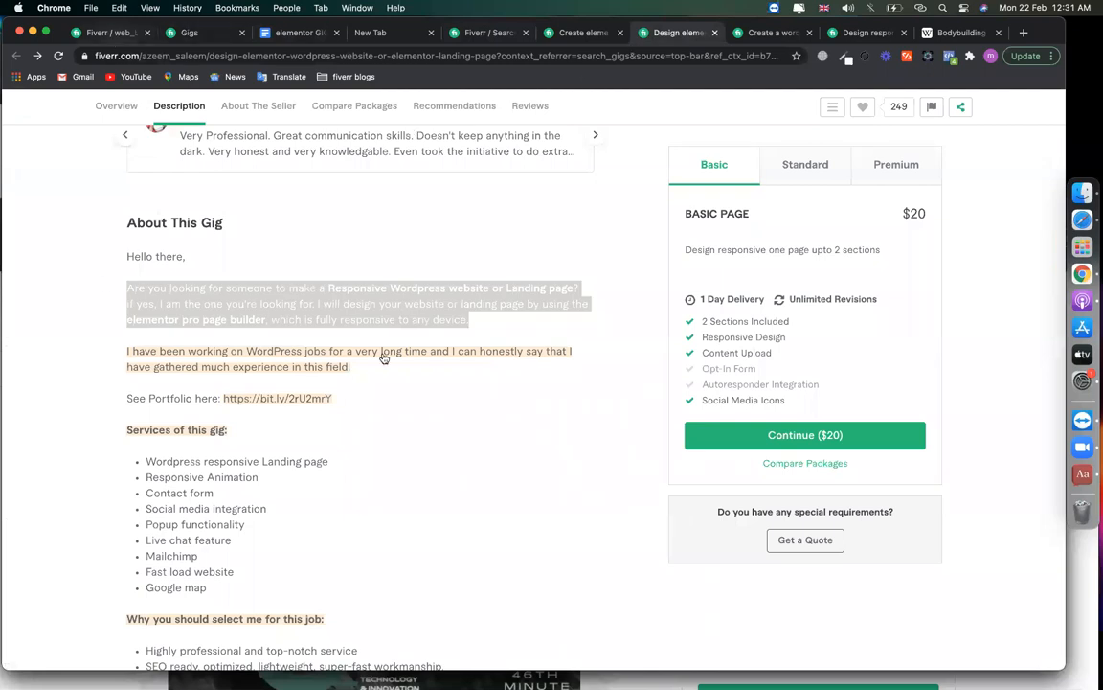
# Bold "ecommerce website with elementor pro" and "blog/ news website with elementor pro" in the draft gig's description.
pyautogui.click(107, 33)
pyautogui.moveTo(313, 396); pyautogui.dragTo(435, 407)
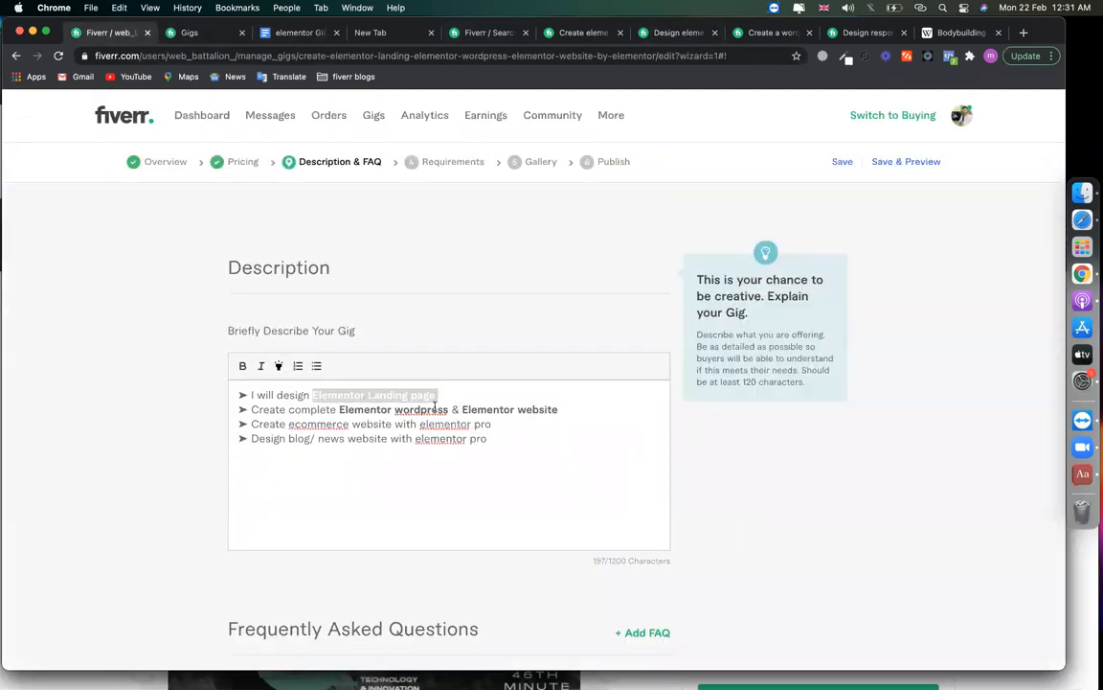
pyautogui.moveTo(339, 410); pyautogui.dragTo(473, 412)
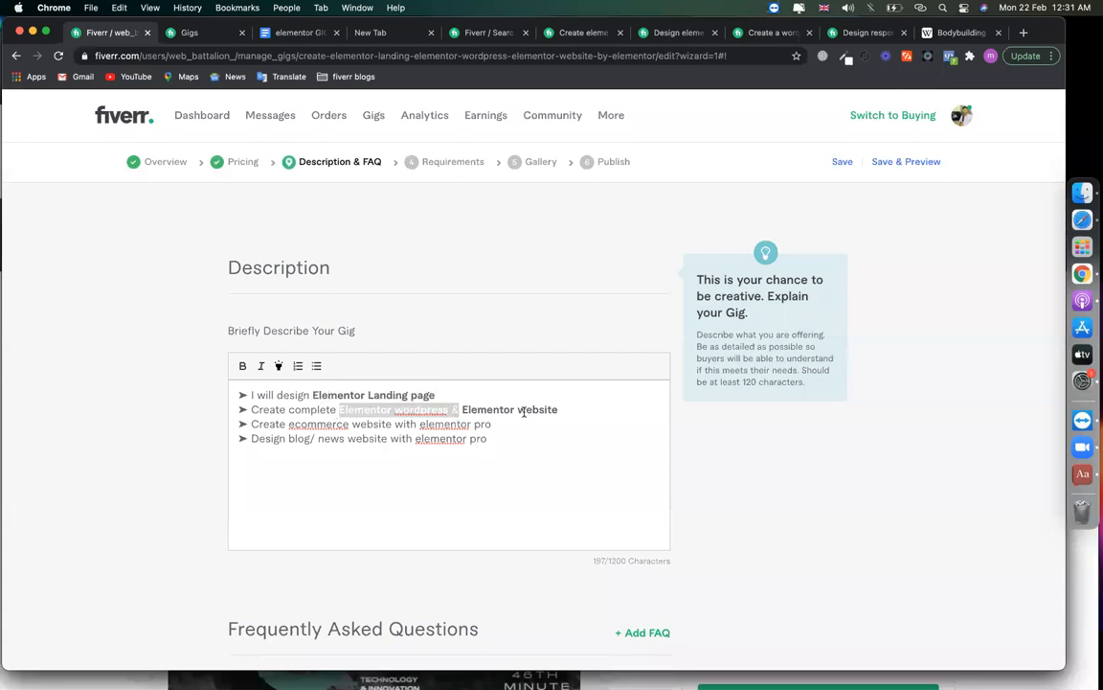
pyautogui.press('super+b')
pyautogui.click(294, 438)
pyautogui.moveTo(288, 424); pyautogui.dragTo(524, 424)
pyautogui.click(242, 366)
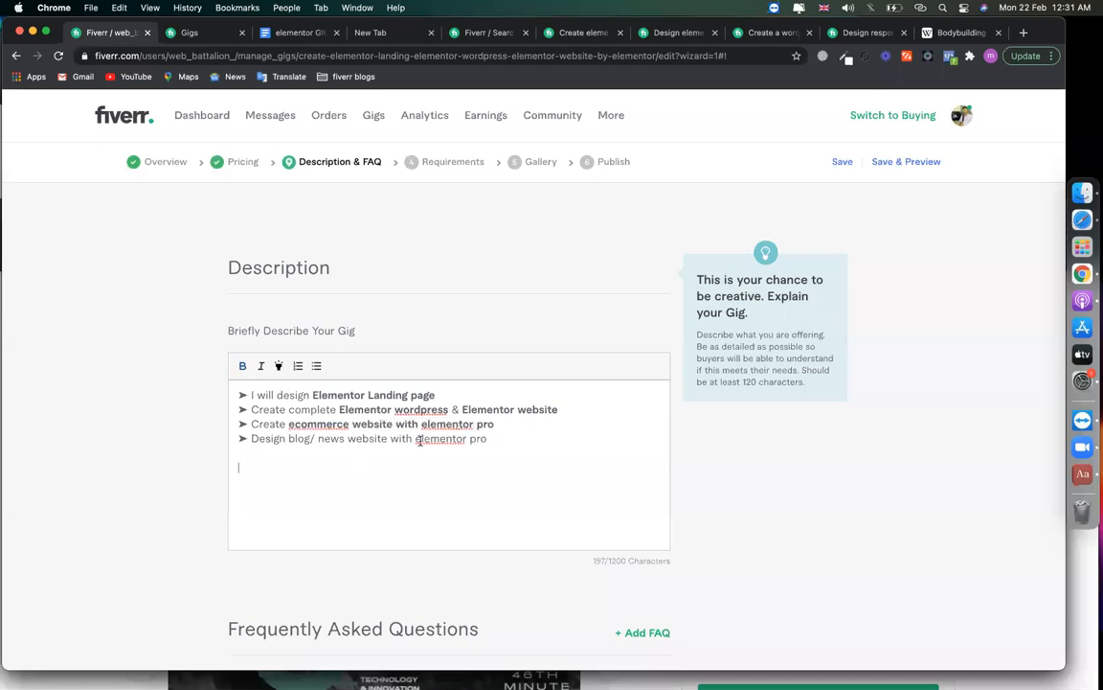
pyautogui.click(370, 438)
pyautogui.keyDown('shift'); pyautogui.click(536, 437); pyautogui.keyUp('shift')
pyautogui.click(243, 366)
pyautogui.click(431, 478)
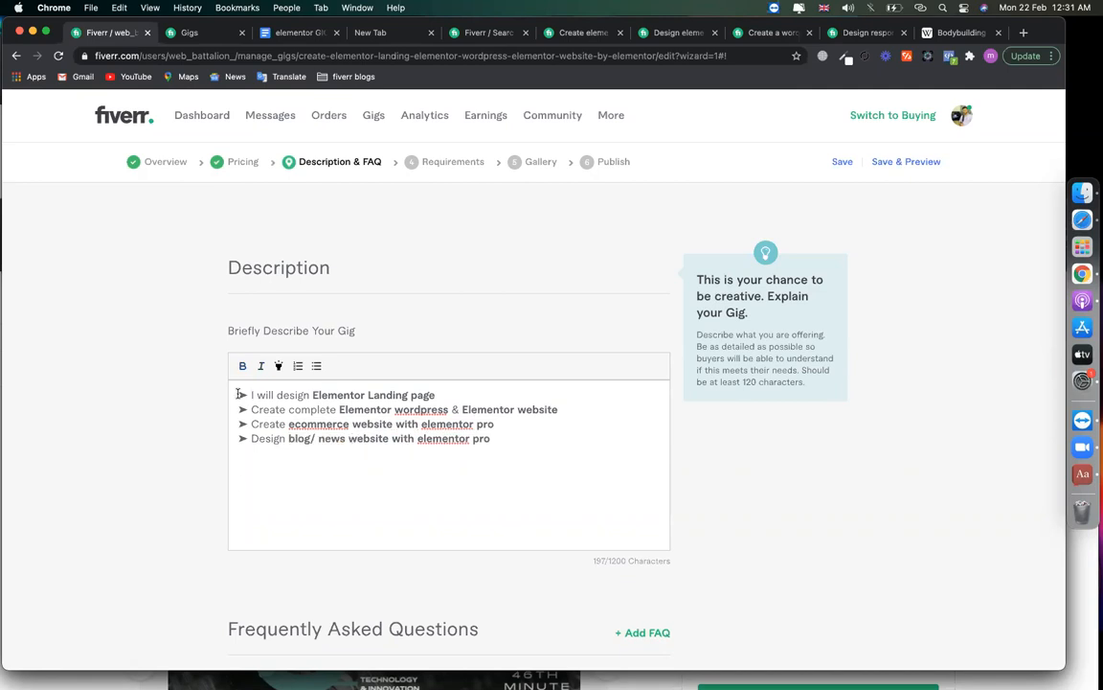
# Examine the arrow symbol in the elementor GIG document and the services and "Website like" lists of two competing gigs.
pyautogui.click(251, 32)
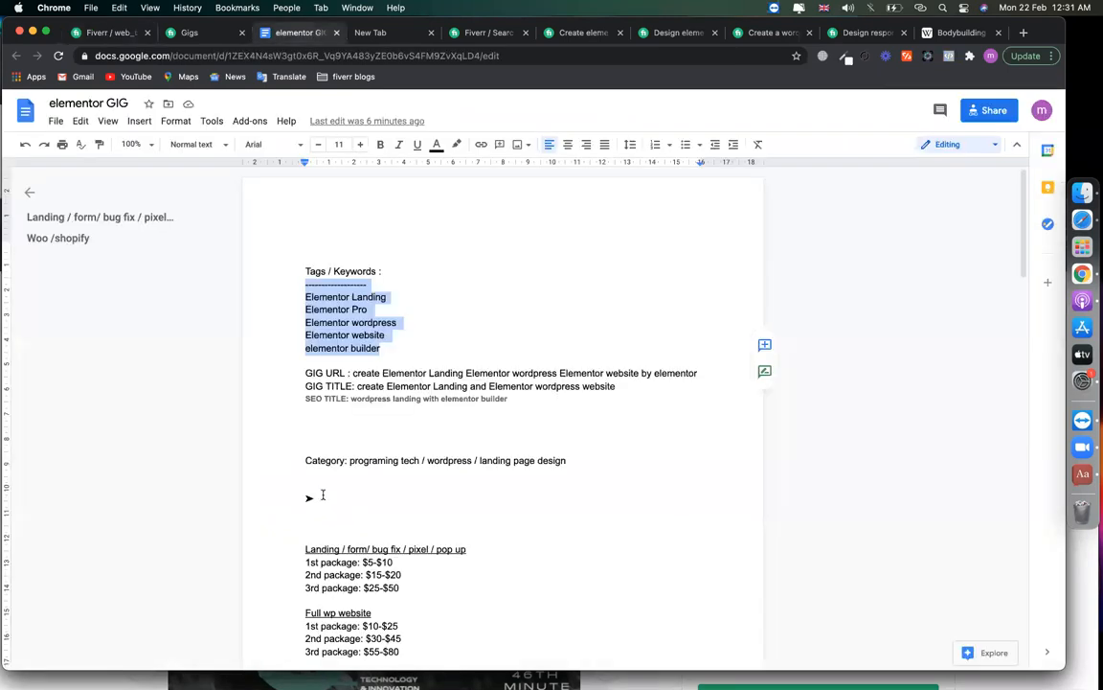
pyautogui.click(328, 496)
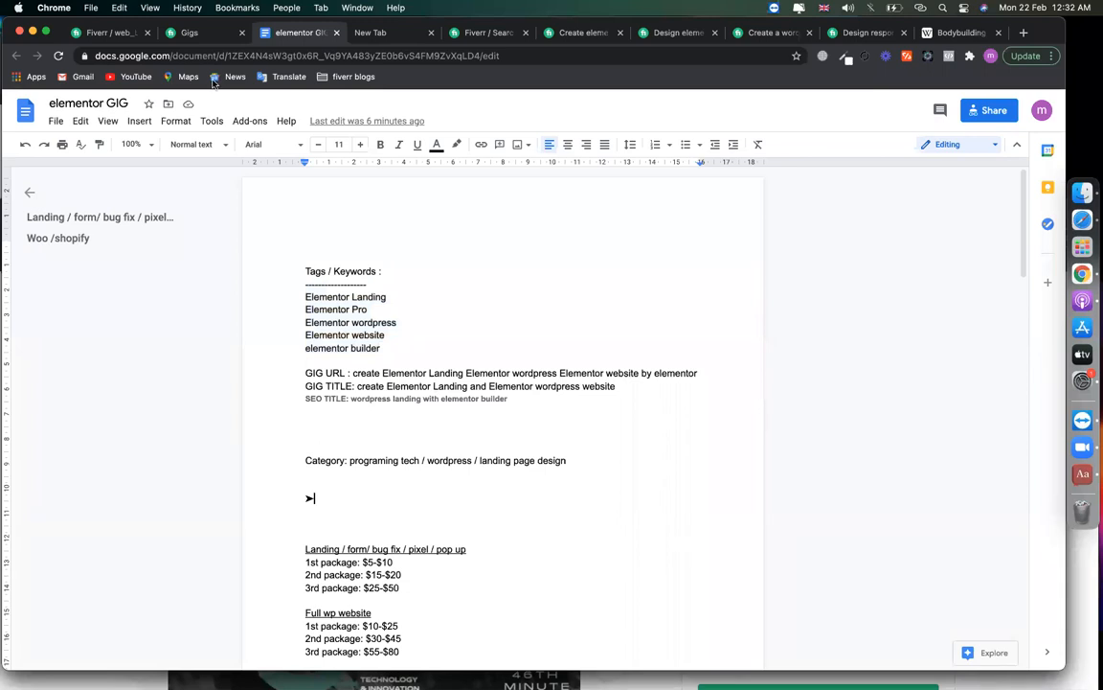
pyautogui.click(653, 34)
pyautogui.scroll(-1, 413, 398)
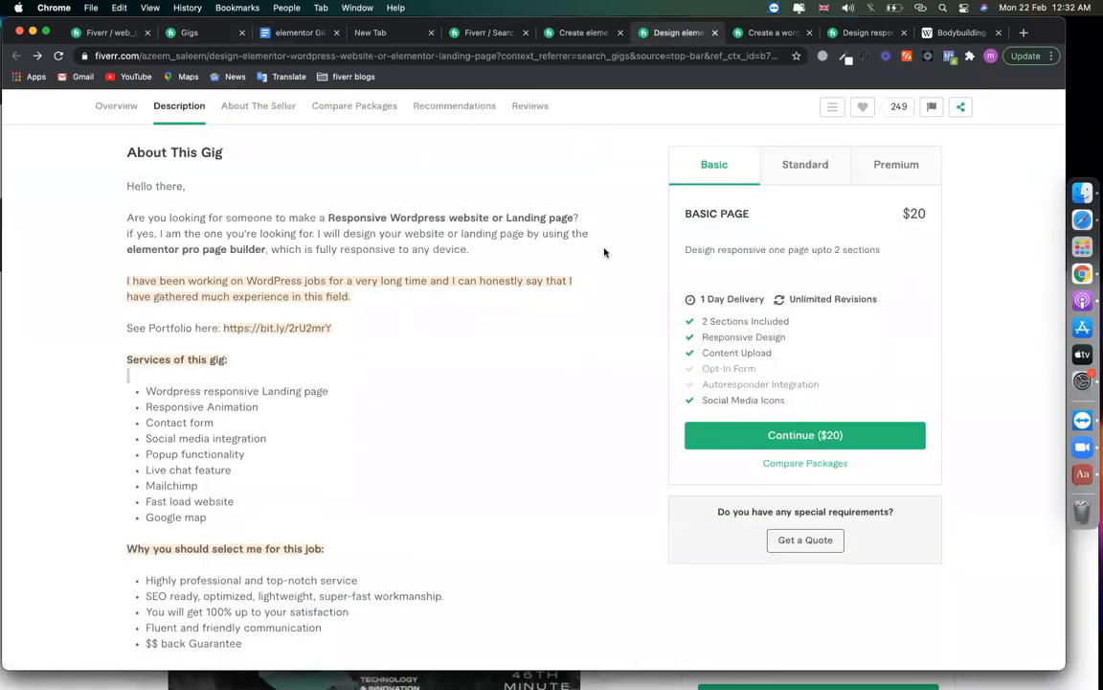
pyautogui.click(781, 32)
pyautogui.scroll(-2, 277, 461)
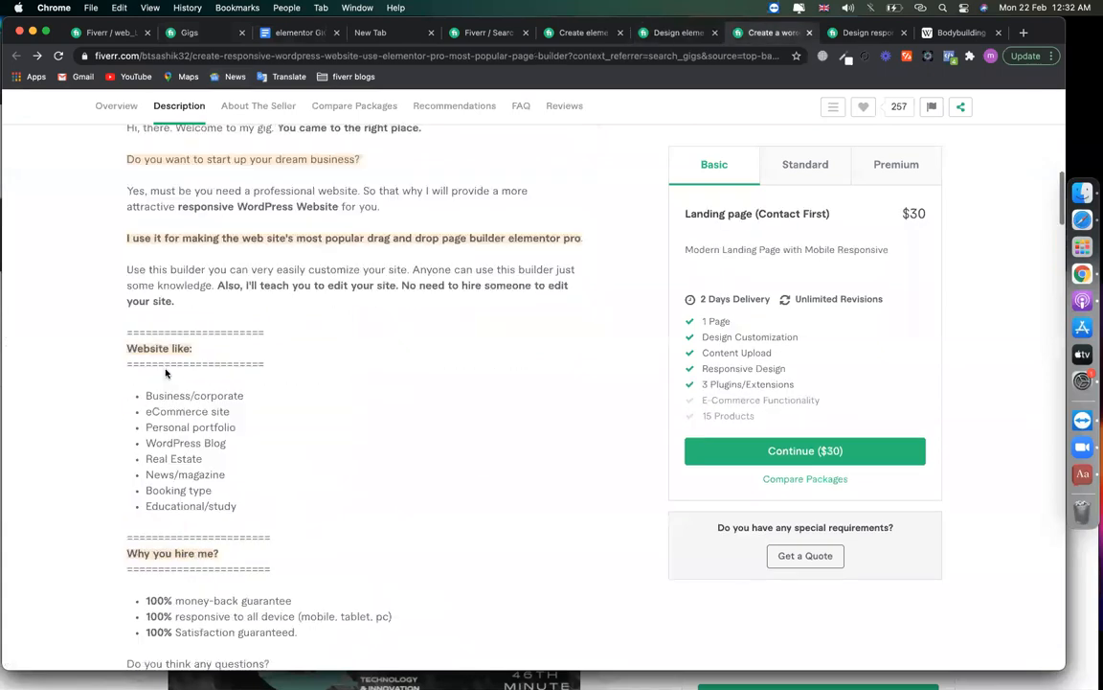
pyautogui.moveTo(105, 298); pyautogui.dragTo(237, 509)
pyautogui.click(239, 397)
pyautogui.moveTo(115, 330); pyautogui.dragTo(240, 507)
pyautogui.click(201, 386)
pyautogui.moveTo(241, 511); pyautogui.dragTo(126, 321)
pyautogui.click(261, 382)
pyautogui.scroll(-1, 261, 382)
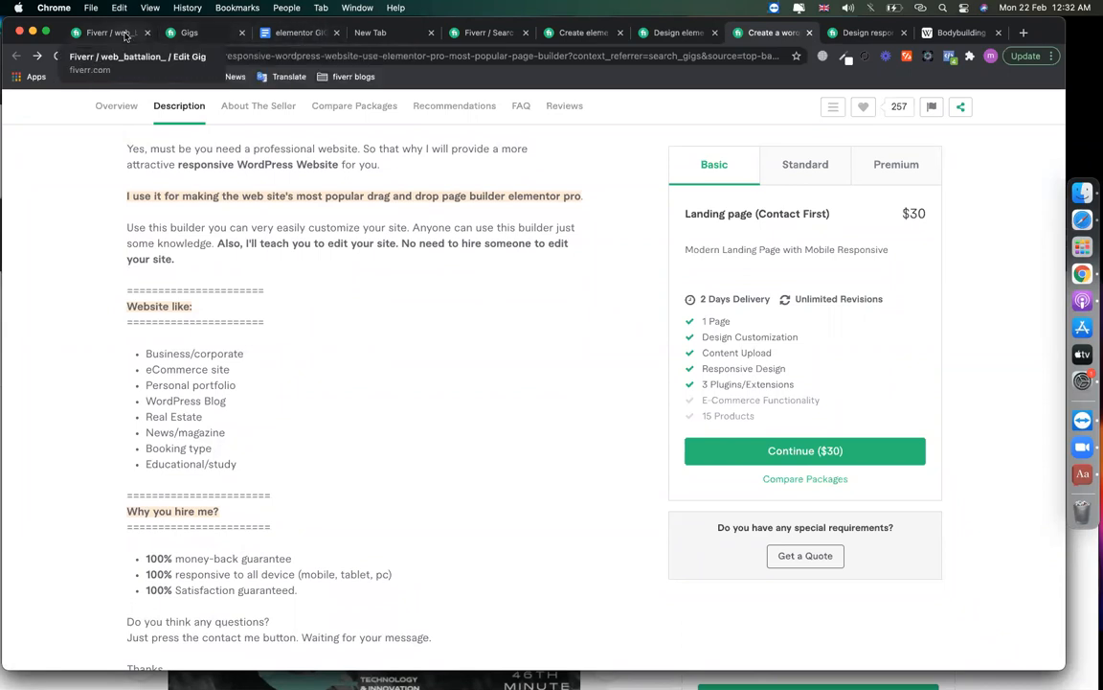
# Add the heading "My Web Services" with a row of equals signs beneath it in the draft gig's description.
pyautogui.click(125, 35)
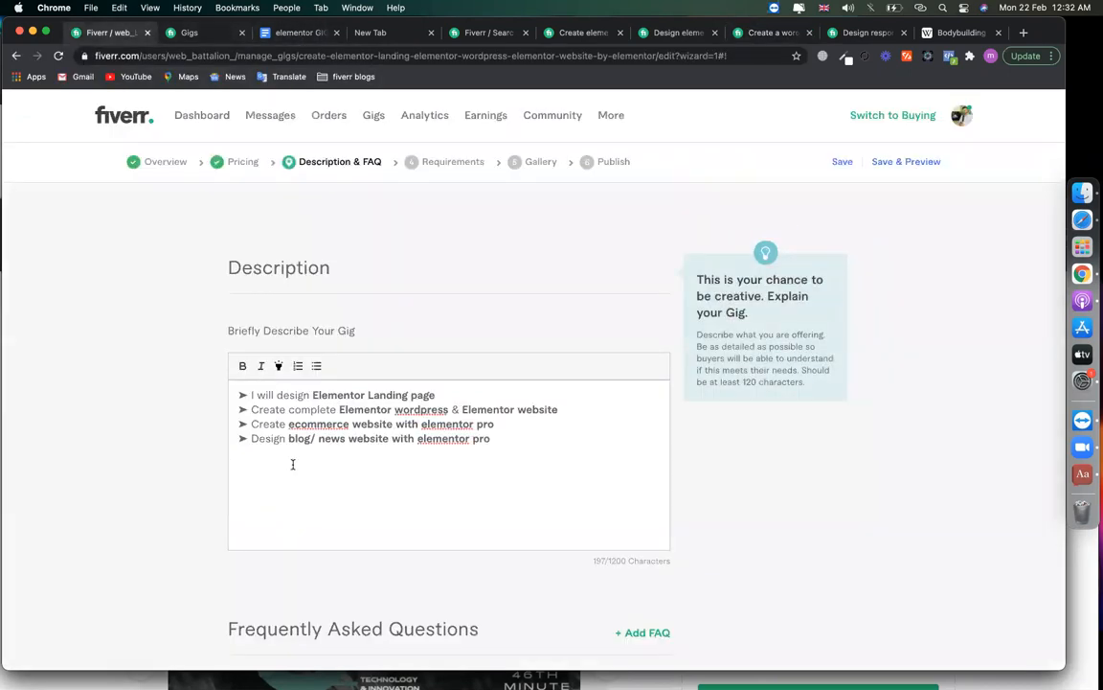
pyautogui.write('My We')
pyautogui.write('b Services ')
pyautogui.write('====')
pyautogui.write('============')
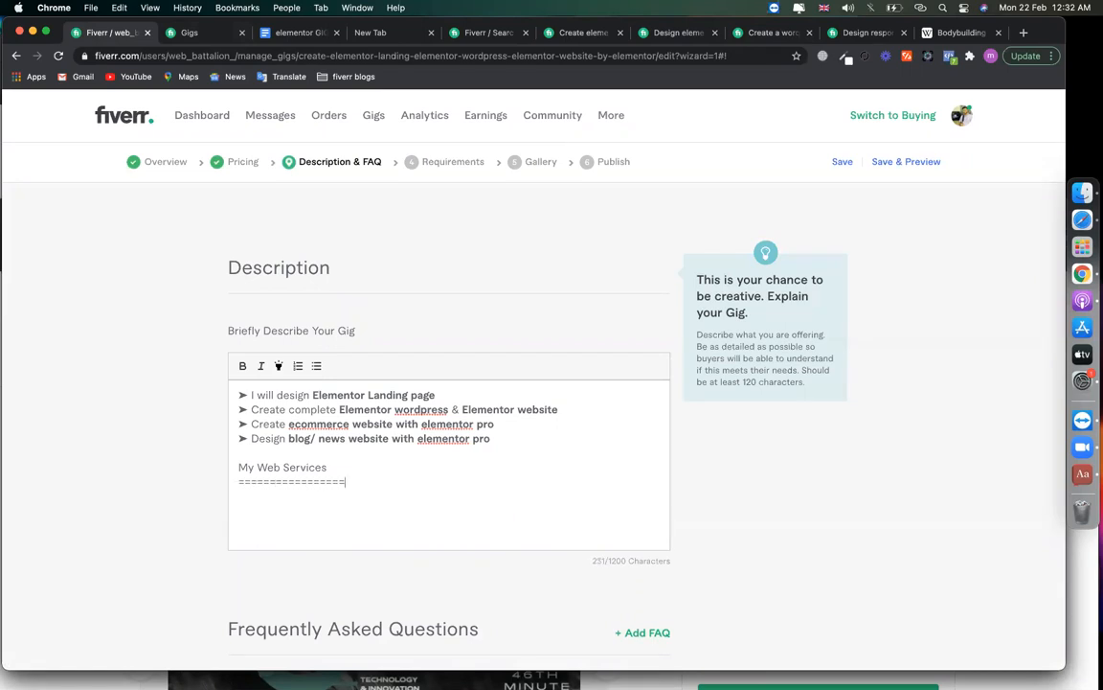
# Bold and highlight the "My Web Services" heading together with its row of equals signs.
pyautogui.moveTo(359, 481); pyautogui.dragTo(237, 461)
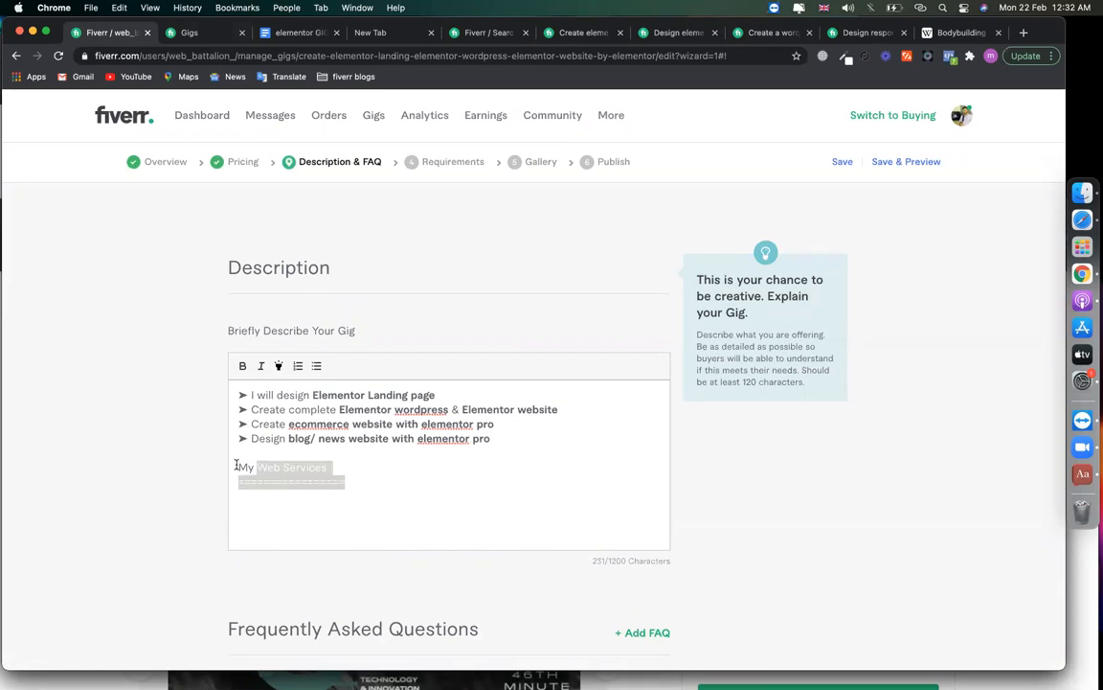
pyautogui.click(246, 371)
pyautogui.click(279, 370)
pyautogui.click(416, 483)
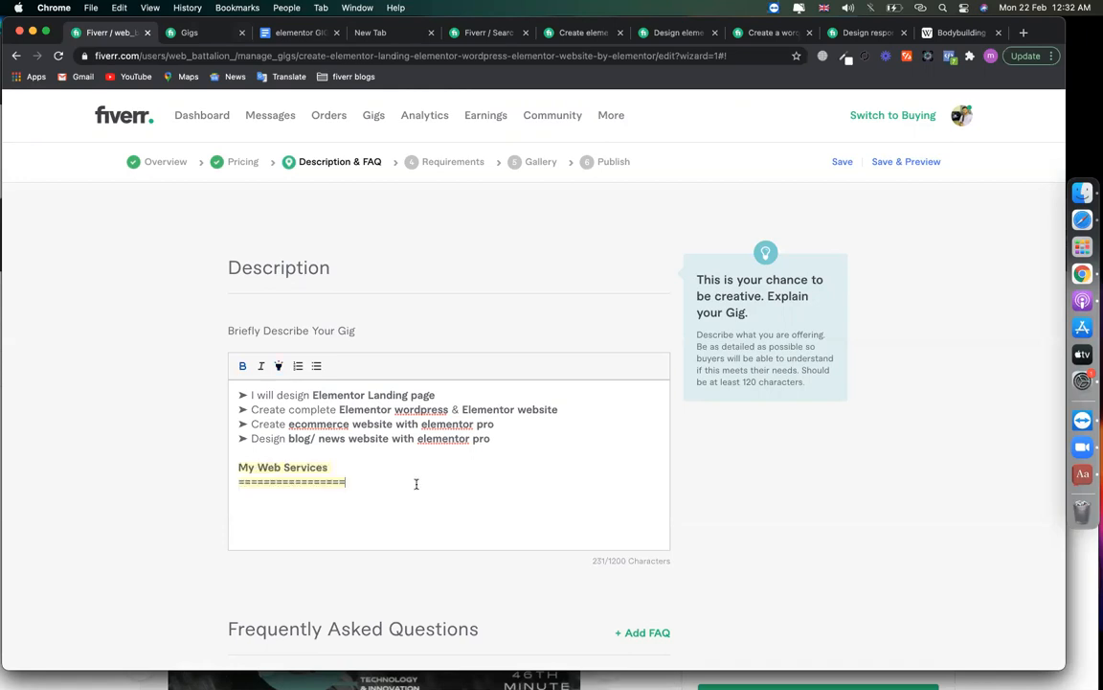
# Start an unhighlighted, non-bold bulleted list under the heading with "Business Website" as its first item.
pyautogui.click(243, 370)
pyautogui.click(279, 368)
pyautogui.write('Business')
pyautogui.press('shift+super+Left')
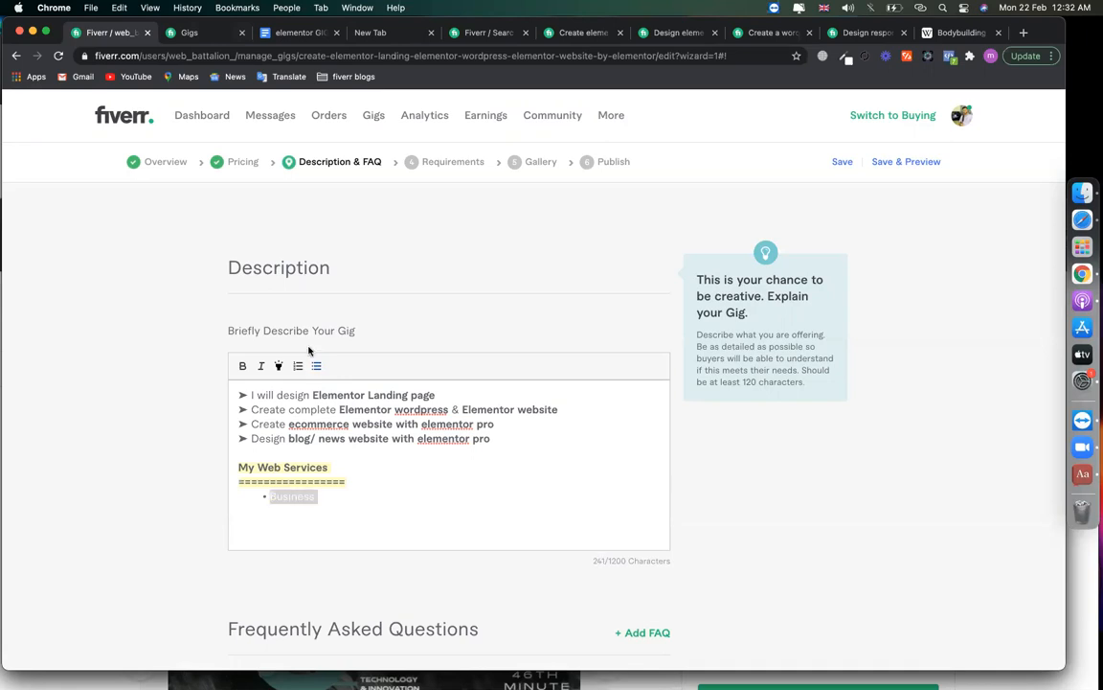
pyautogui.click(280, 366)
pyautogui.click(338, 493)
pyautogui.write('Website • ')
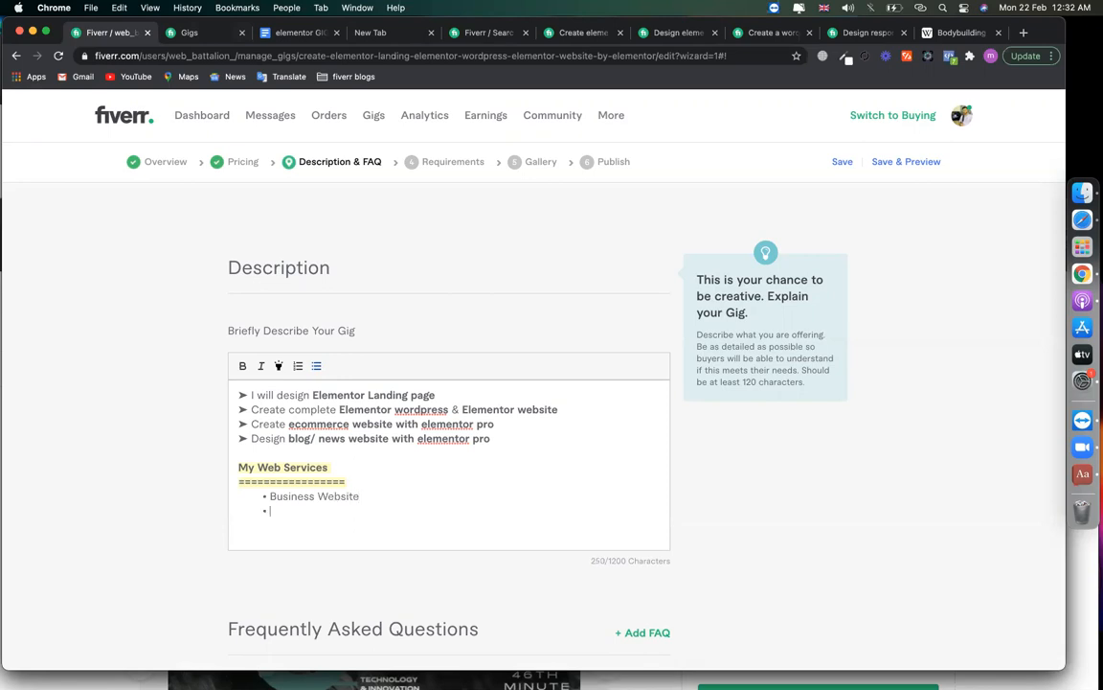
# Add the bullet items "Portfolio website" and "News/ blog website" to the services list.
pyautogui.write('Portfolio website')
pyautogui.press('Return')
pyautogui.write('Ne')
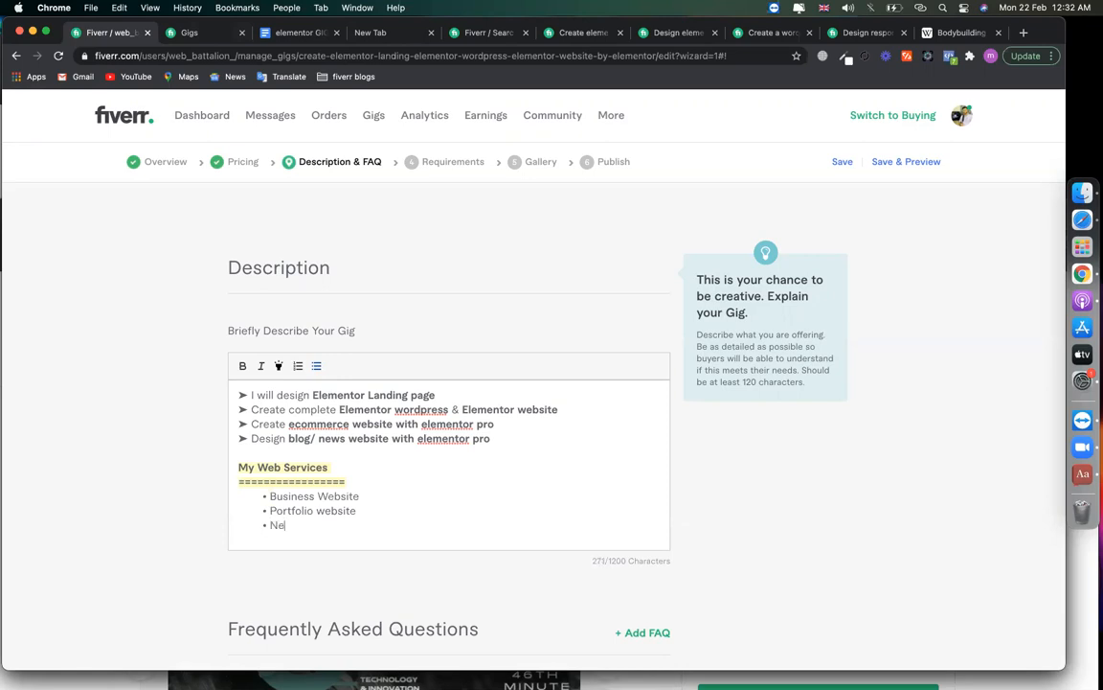
pyautogui.write('ws/ blog webiste')
pyautogui.press('BackSpace')
pyautogui.press('BackSpace')
pyautogui.press('BackSpace')
pyautogui.press('BackSpace')
# Extend the services list with the bullets "ecommerce website", "agency website" and "landing page".
pyautogui.write('ecommerce websi')
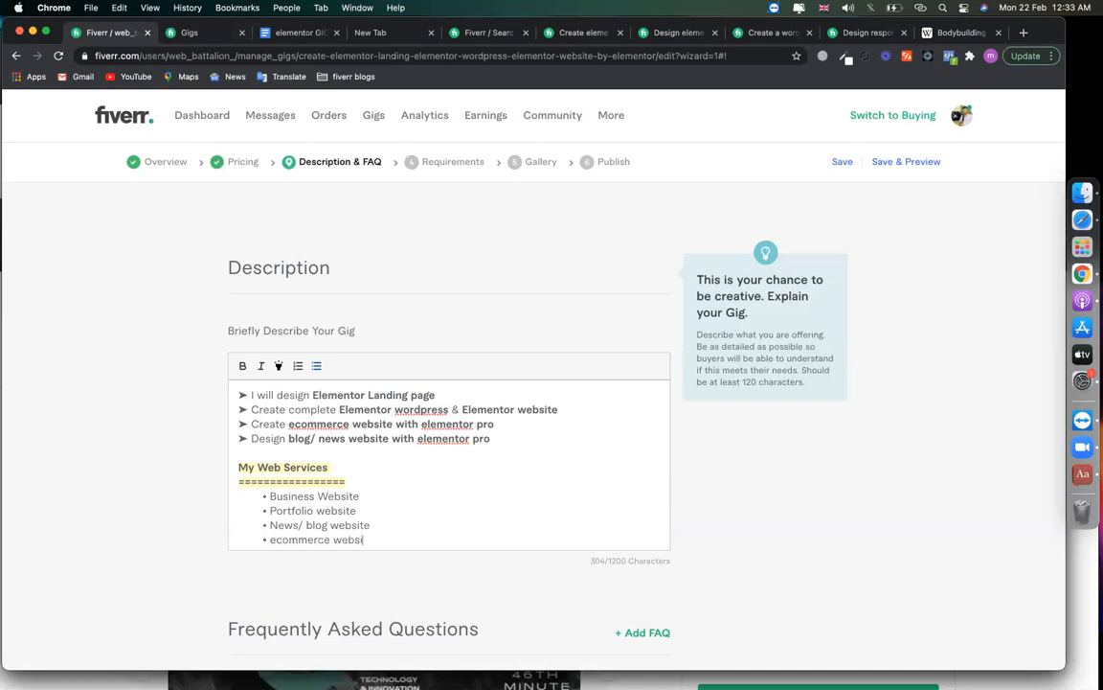
pyautogui.write('te')
pyautogui.press('Return')
pyautogui.scroll(-1, 377, 492)
pyautogui.write('agency ')
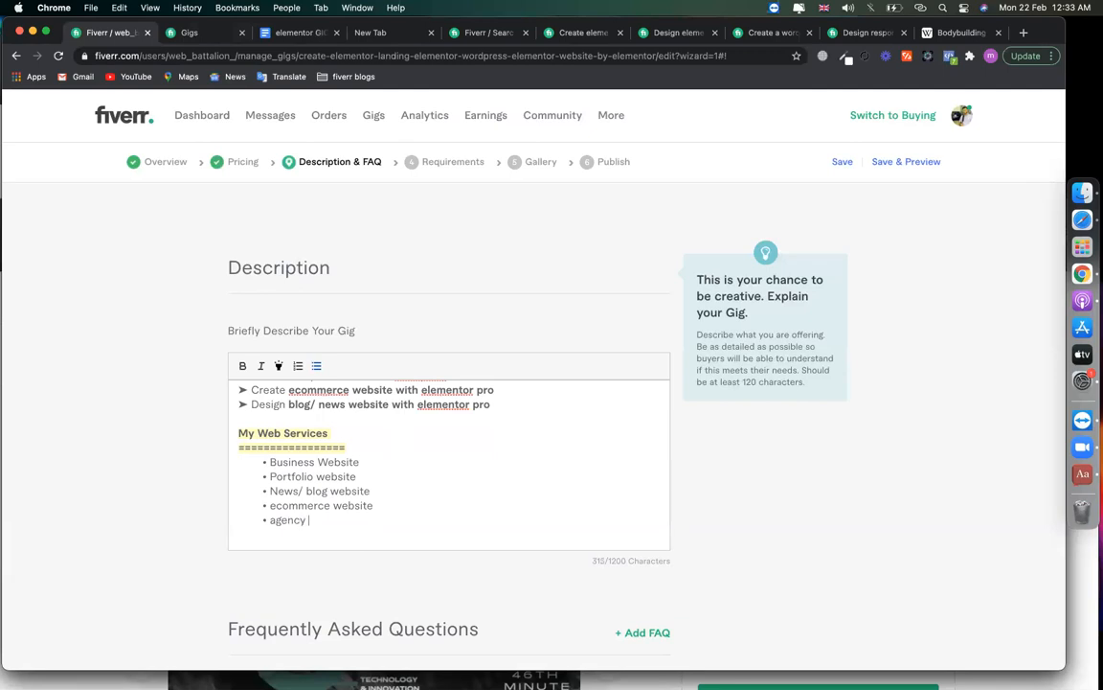
pyautogui.write('website • ')
pyautogui.write('landing pa')
pyautogui.write('ge')
pyautogui.press('Return')
# Finish the services list with the bullets "service / product page" and "sales page", leaving blank space below it.
pyautogui.write('service / pro')
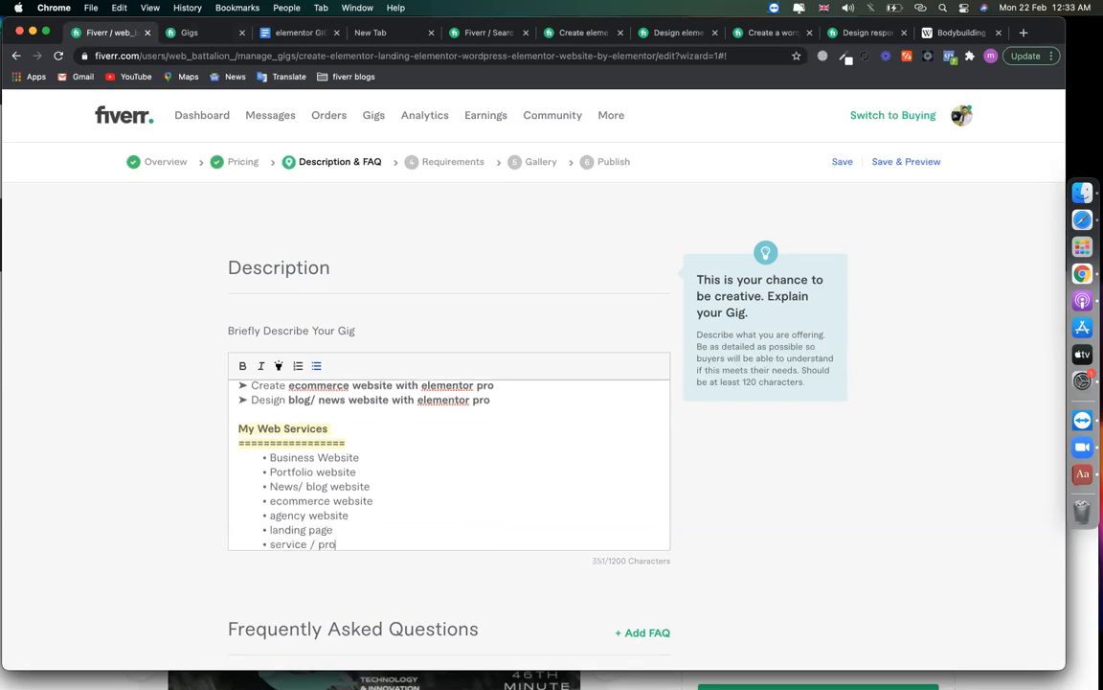
pyautogui.write('duct page')
pyautogui.press('Return')
pyautogui.write('s')
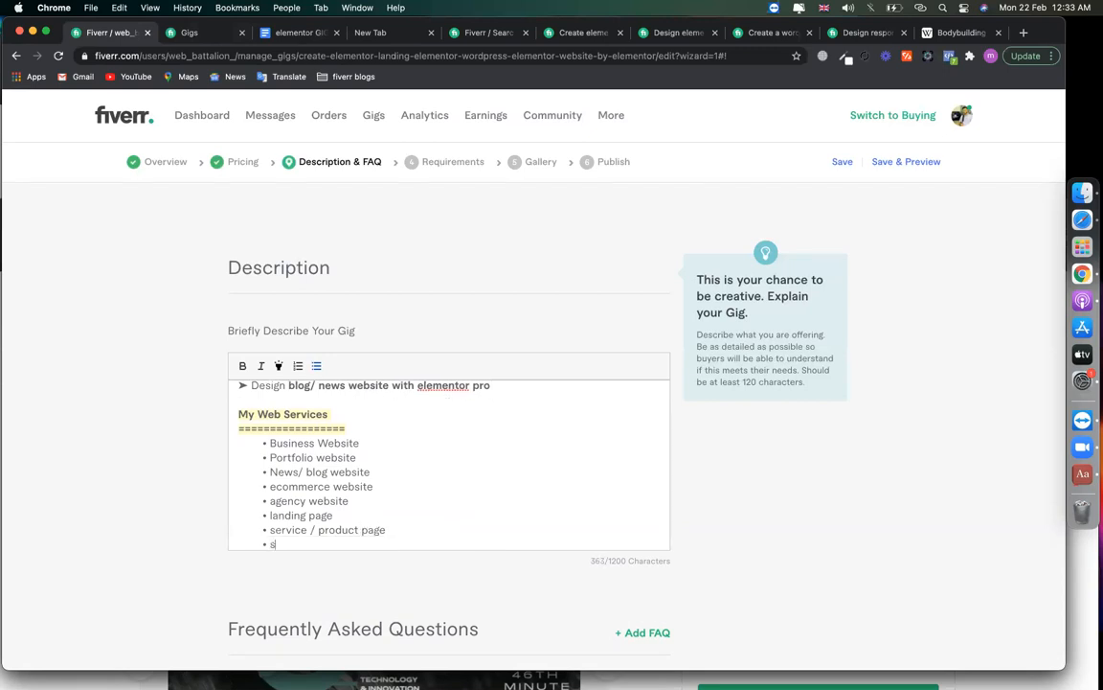
pyautogui.write('ales page')
pyautogui.press('Return')
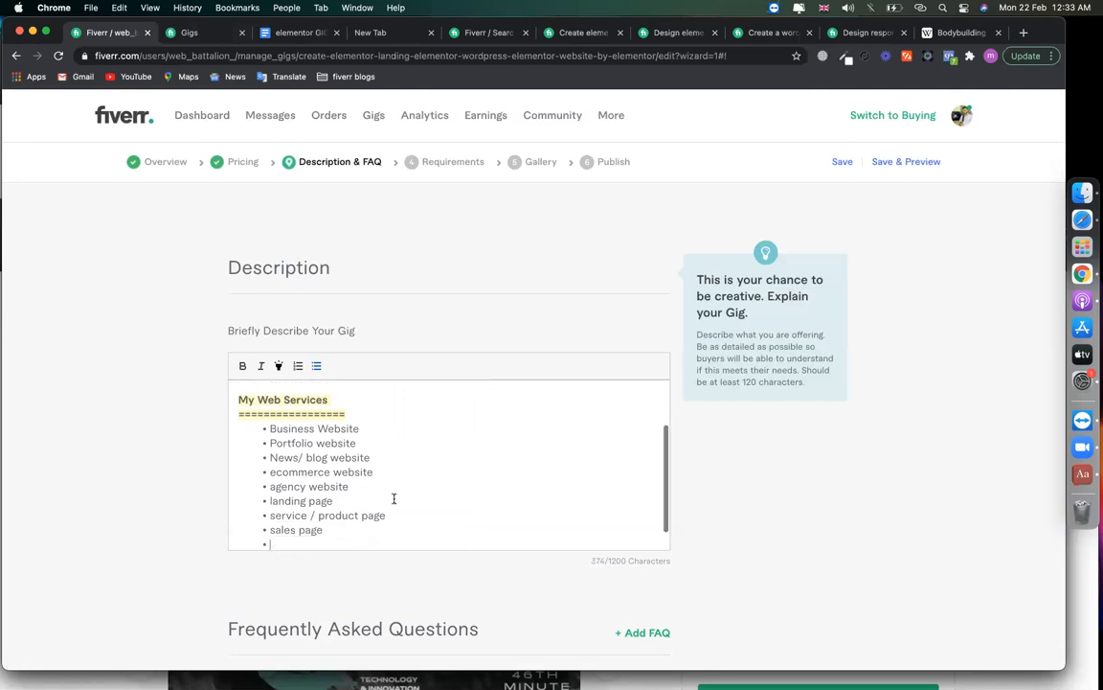
pyautogui.press('BackSpace')
pyautogui.press('Return')
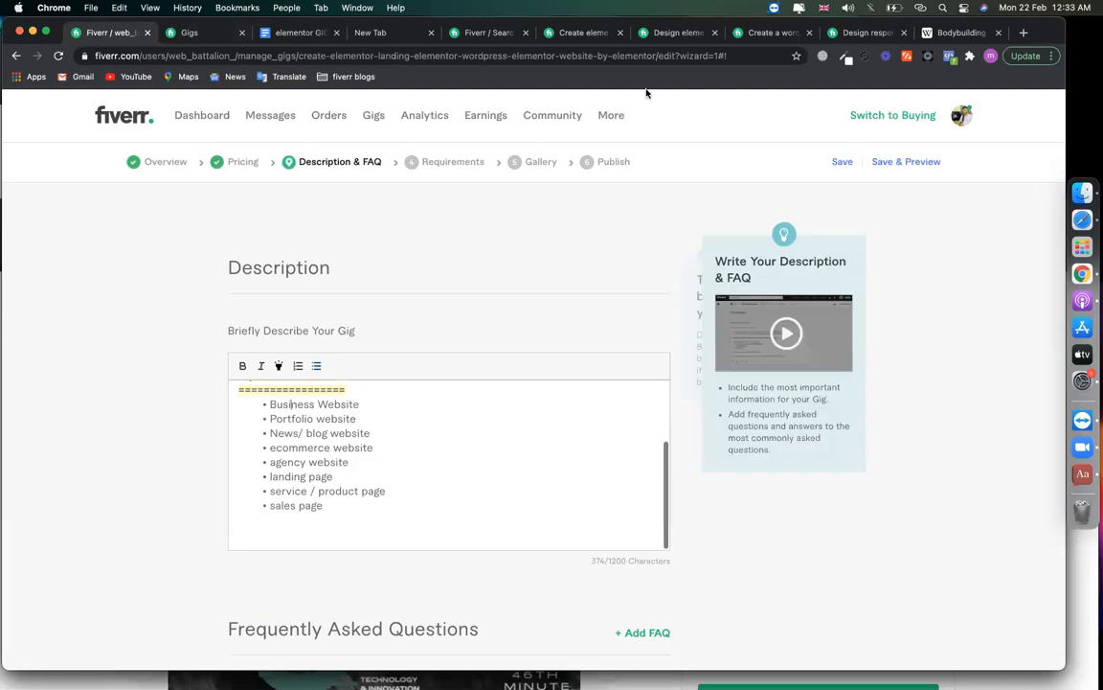
# Examine the service lists and the reasons-to-hire sections in two competing Elementor gigs for feature ideas.
pyautogui.click(772, 33)
pyautogui.click(867, 33)
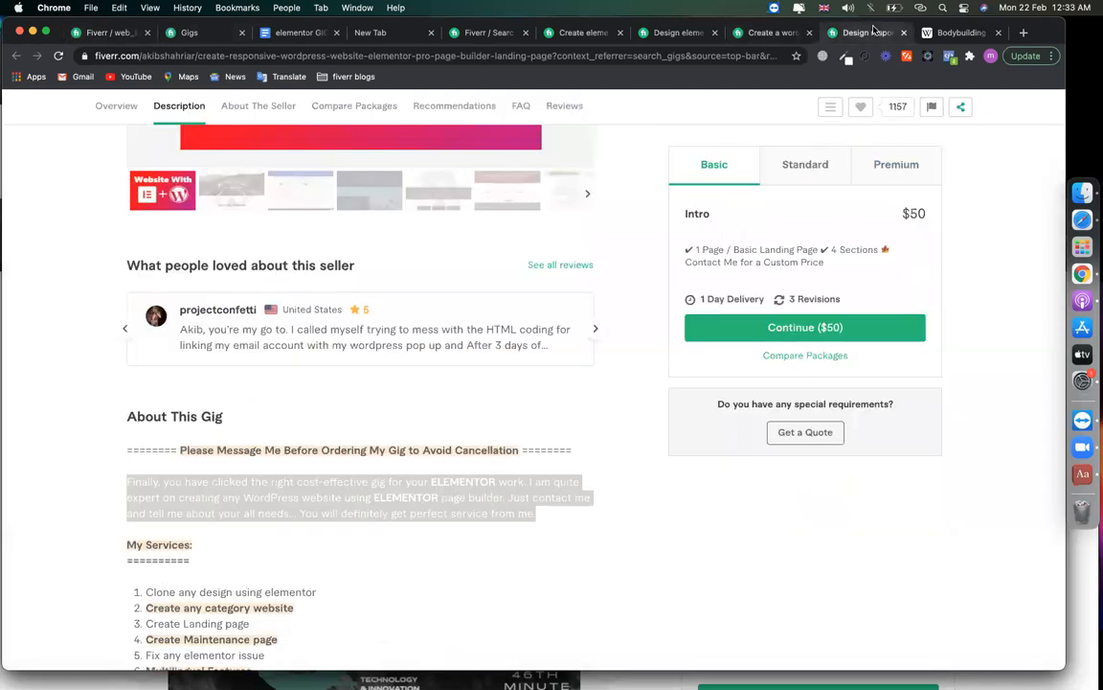
pyautogui.scroll(-5, 475, 306)
pyautogui.scroll(2, 465, 311)
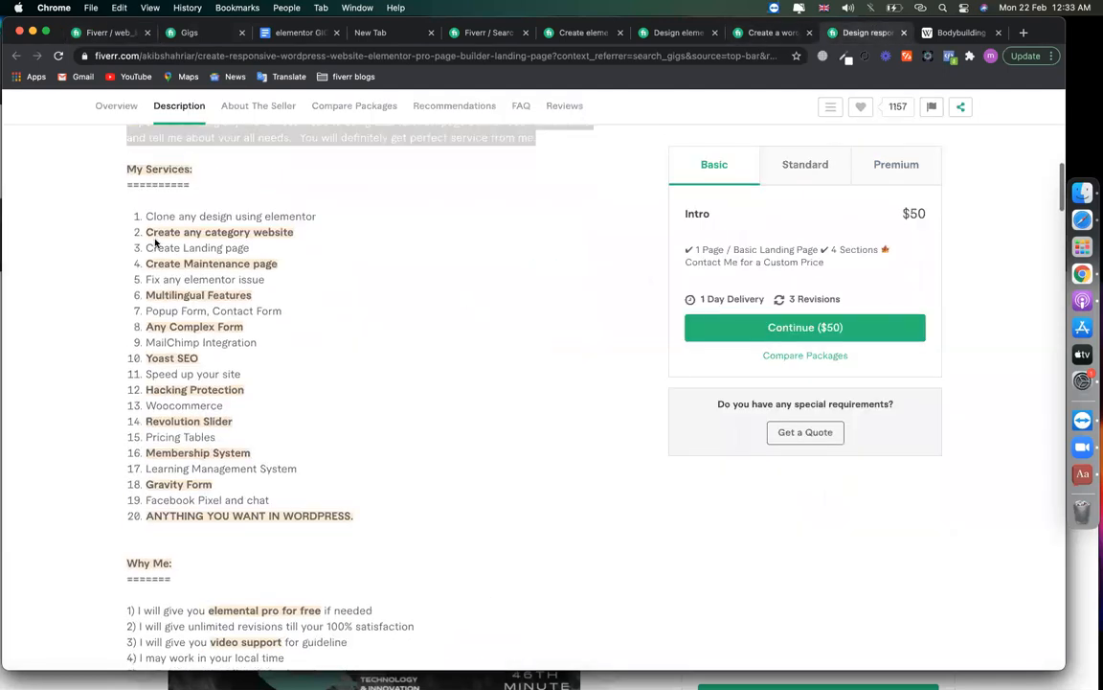
pyautogui.moveTo(403, 551); pyautogui.dragTo(113, 243)
pyautogui.click(312, 315)
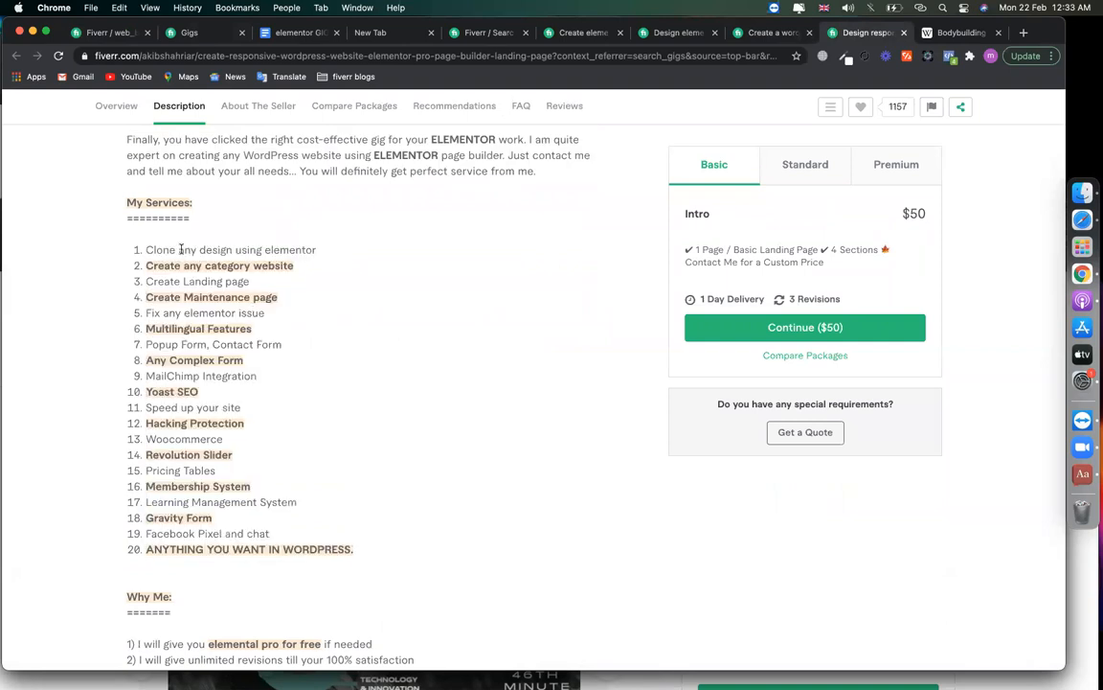
pyautogui.moveTo(180, 249); pyautogui.dragTo(370, 253)
pyautogui.click(214, 255)
pyautogui.moveTo(197, 266); pyautogui.dragTo(266, 288)
pyautogui.moveTo(187, 295); pyautogui.dragTo(285, 337)
pyautogui.click(173, 349)
pyautogui.click(122, 358)
pyautogui.moveTo(136, 344); pyautogui.dragTo(245, 363)
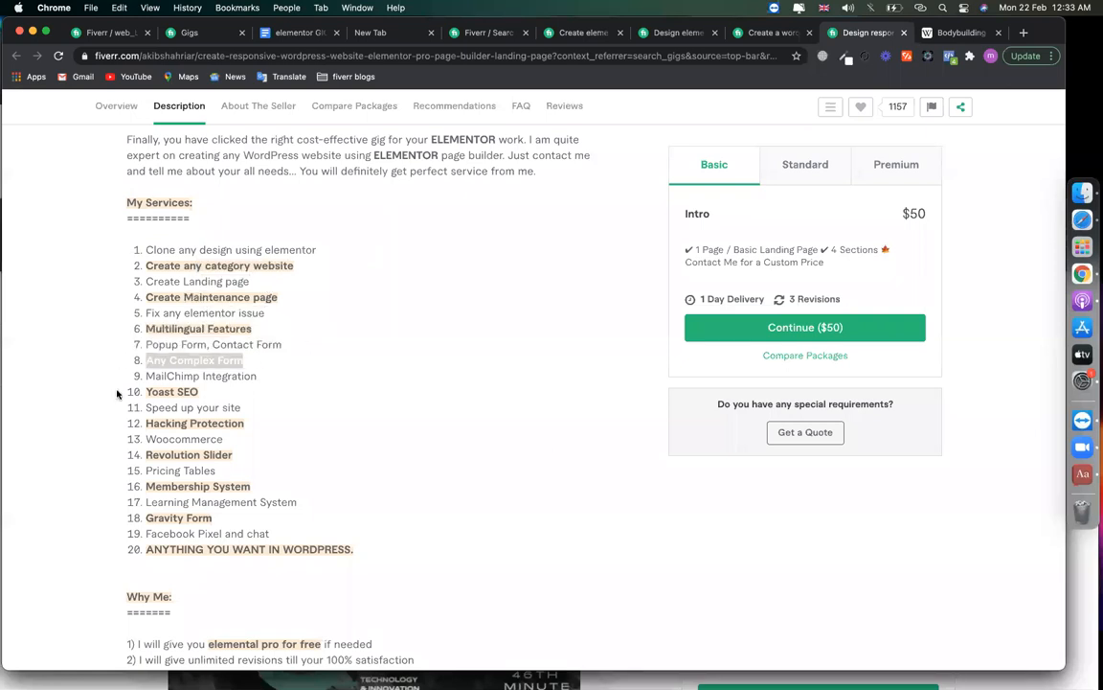
pyautogui.scroll(5, 303, 365)
pyautogui.click(772, 32)
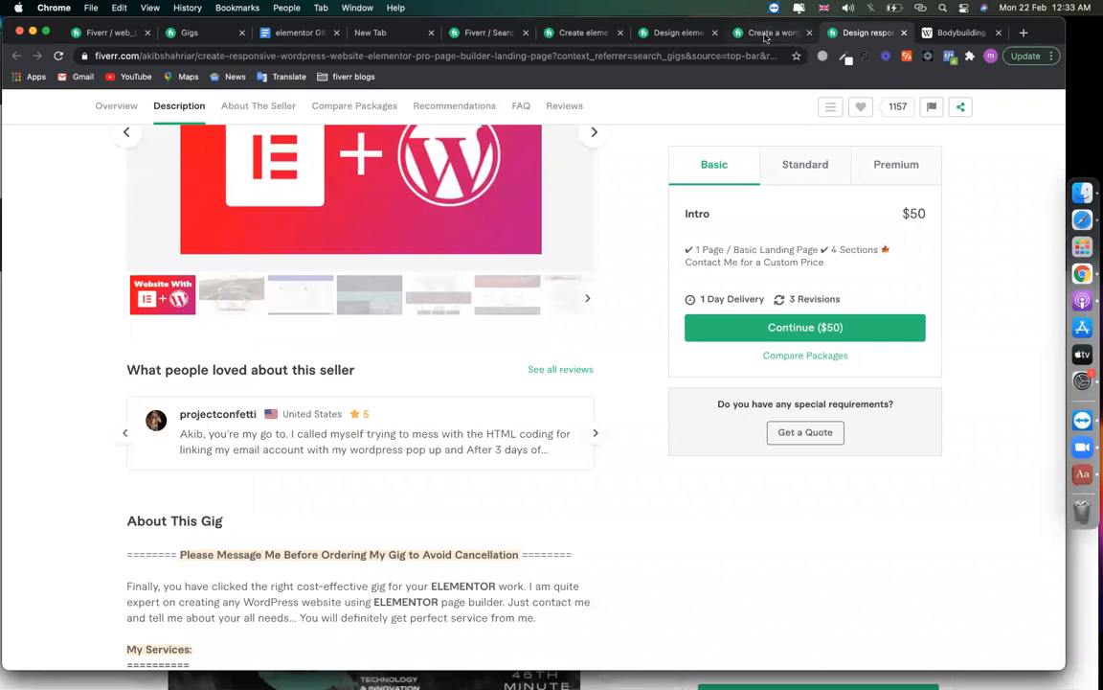
pyautogui.scroll(-3, 450, 371)
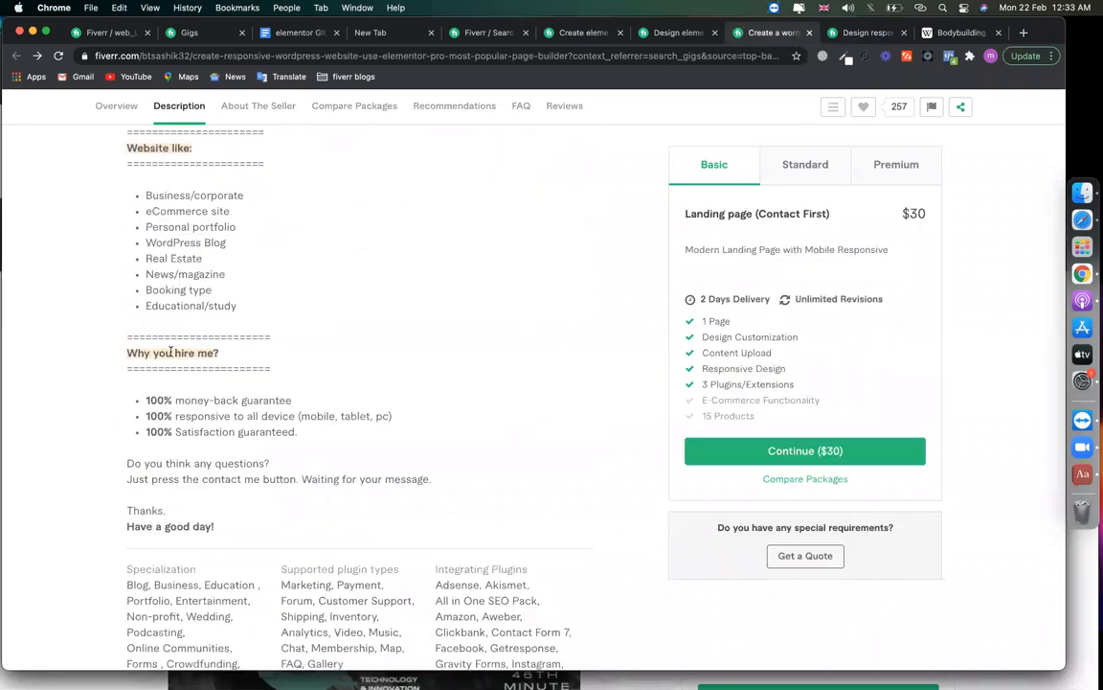
# Duplicate the "My Web Services" heading and its underline below the services list in the gig description.
pyautogui.click(104, 33)
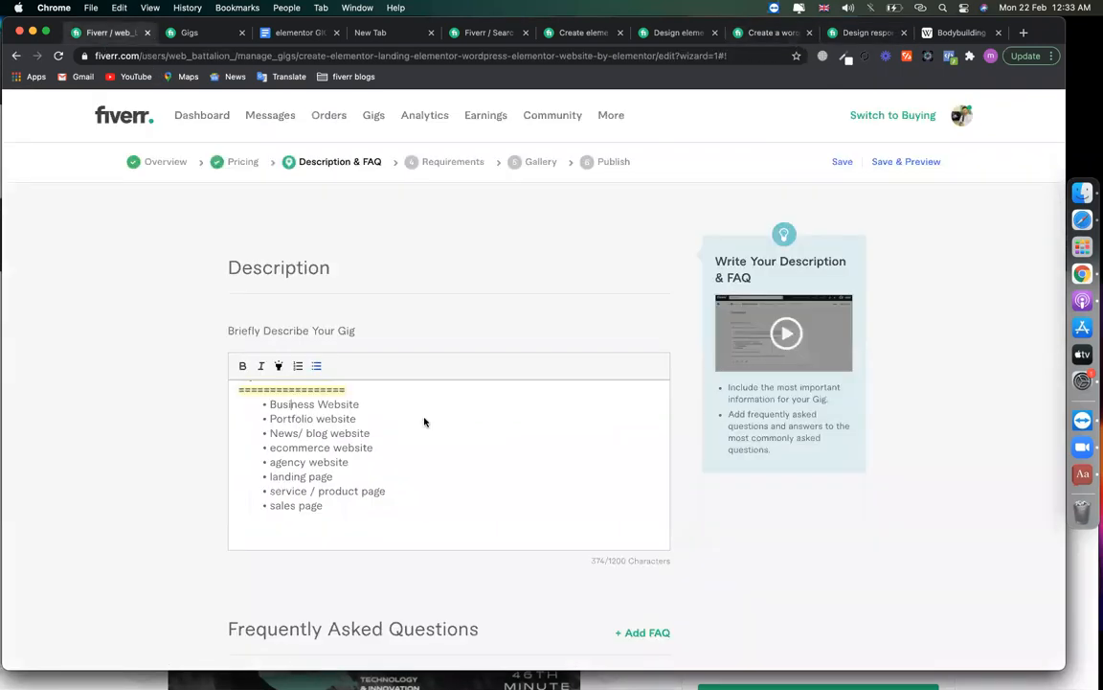
pyautogui.click(372, 522)
pyautogui.scroll(2, 349, 483)
pyautogui.moveTo(358, 433); pyautogui.dragTo(232, 412)
pyautogui.press('super+c')
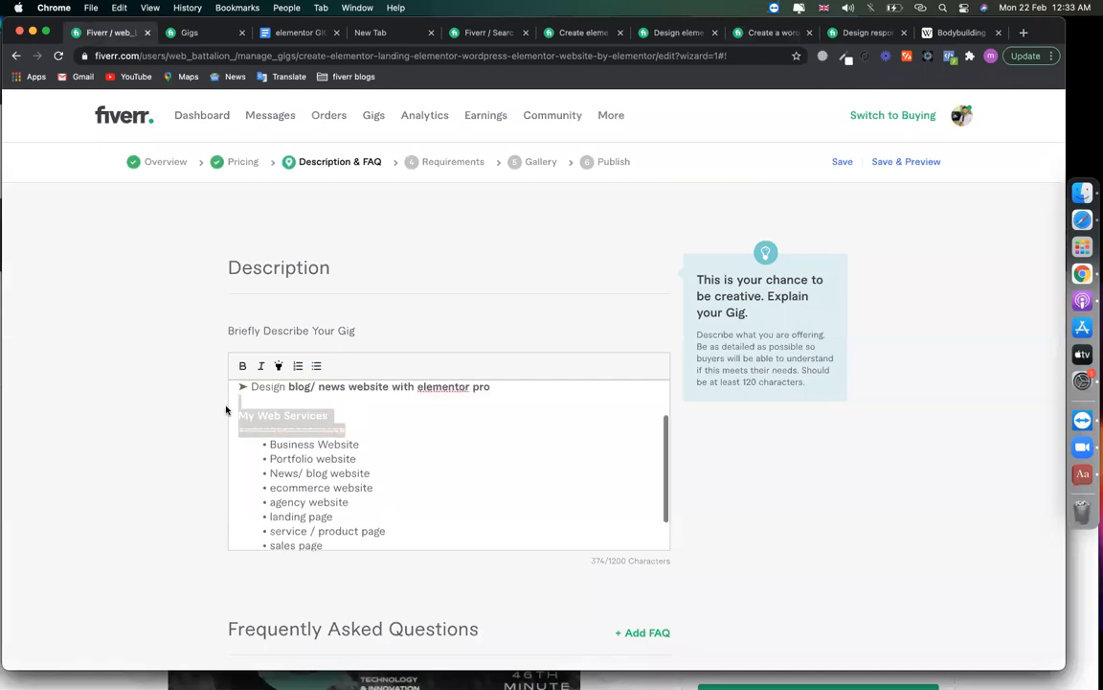
pyautogui.scroll(-1, 324, 497)
pyautogui.click(280, 522)
pyautogui.press('Return')
pyautogui.press('Return')
pyautogui.press('BackSpace')
pyautogui.press('BackSpace')
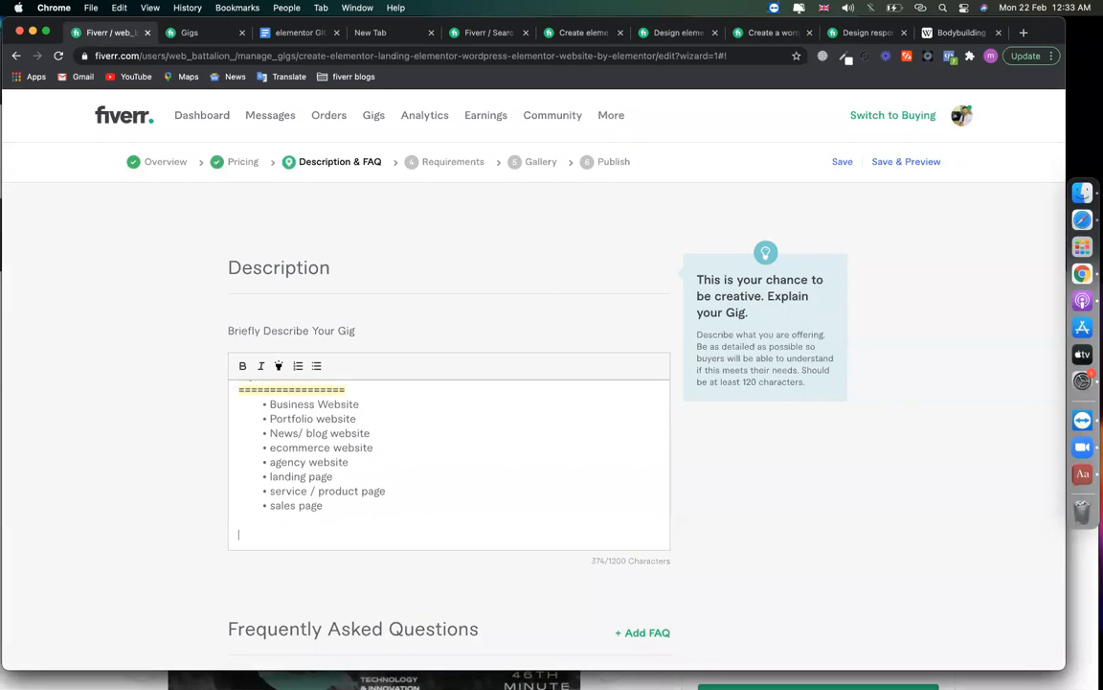
pyautogui.press('super+v')
# Change the duplicated heading to "What Features You will get" and lengthen its equals-sign underline to match.
pyautogui.moveTo(336, 526); pyautogui.dragTo(238, 528)
pyautogui.write('What Fea')
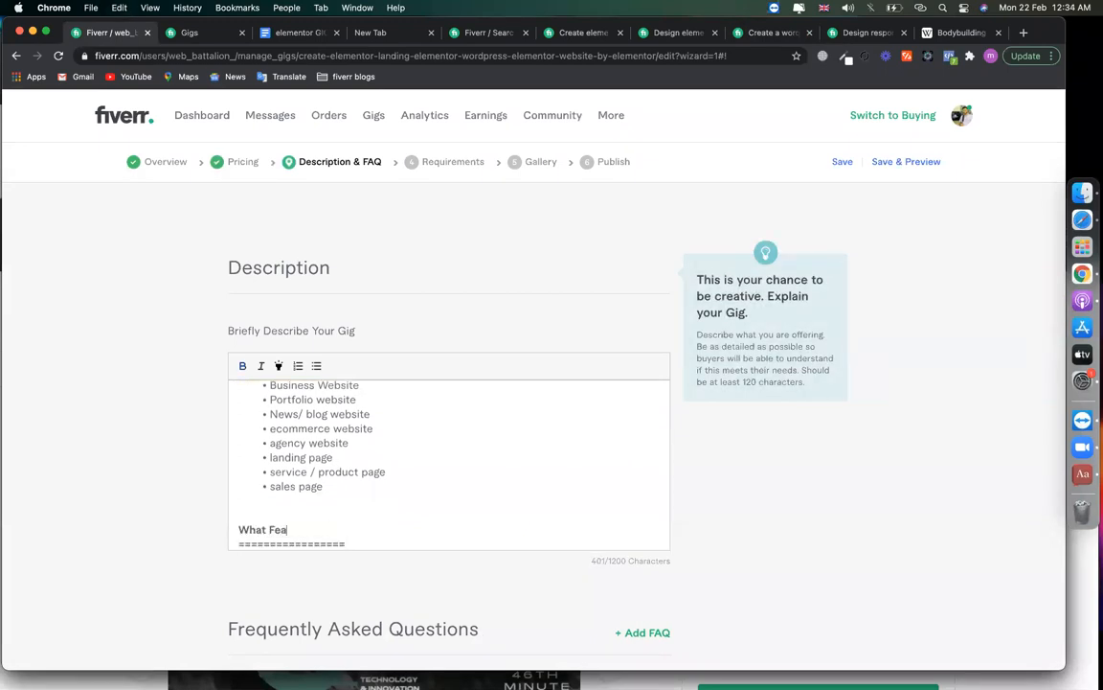
pyautogui.write('tures You will get ')
pyautogui.write('======')
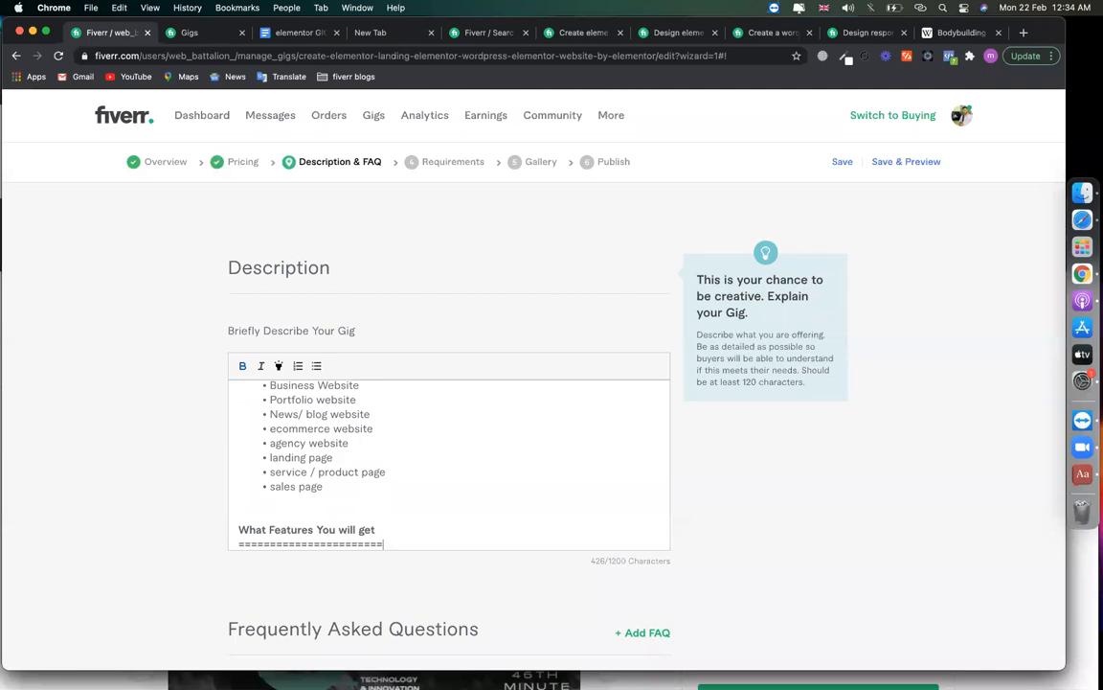
# Highlight the "What Features You will get" heading together with its underline.
pyautogui.press('super+a')
pyautogui.click(387, 547)
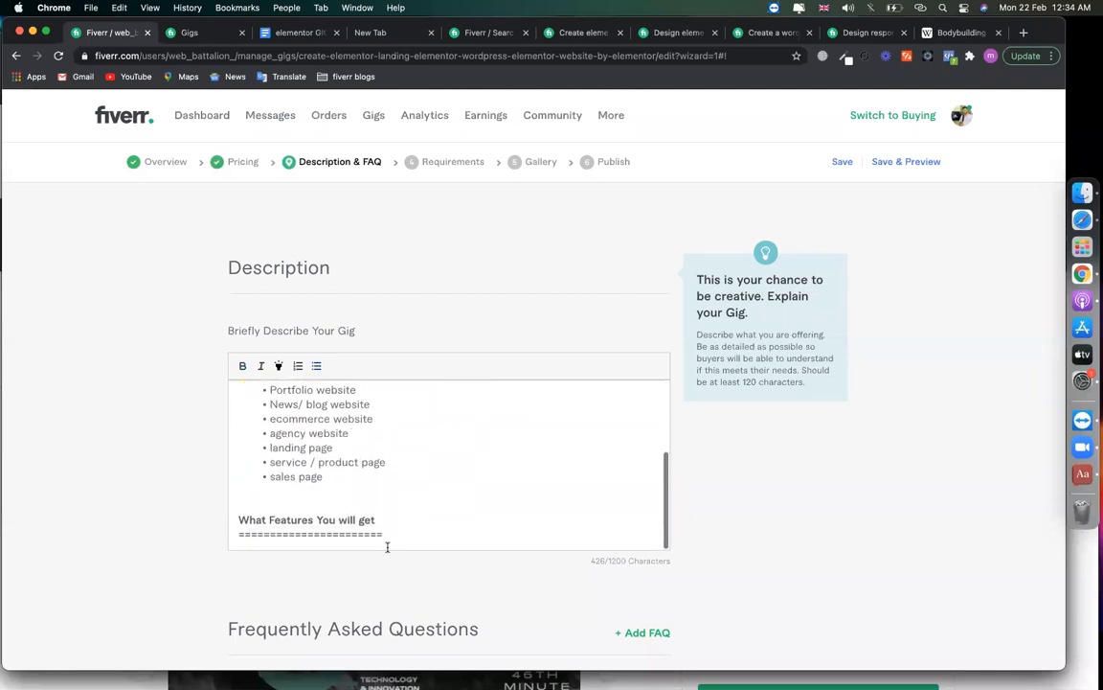
pyautogui.rightClick(387, 537)
pyautogui.press('Escape')
pyautogui.moveTo(400, 539); pyautogui.dragTo(231, 515)
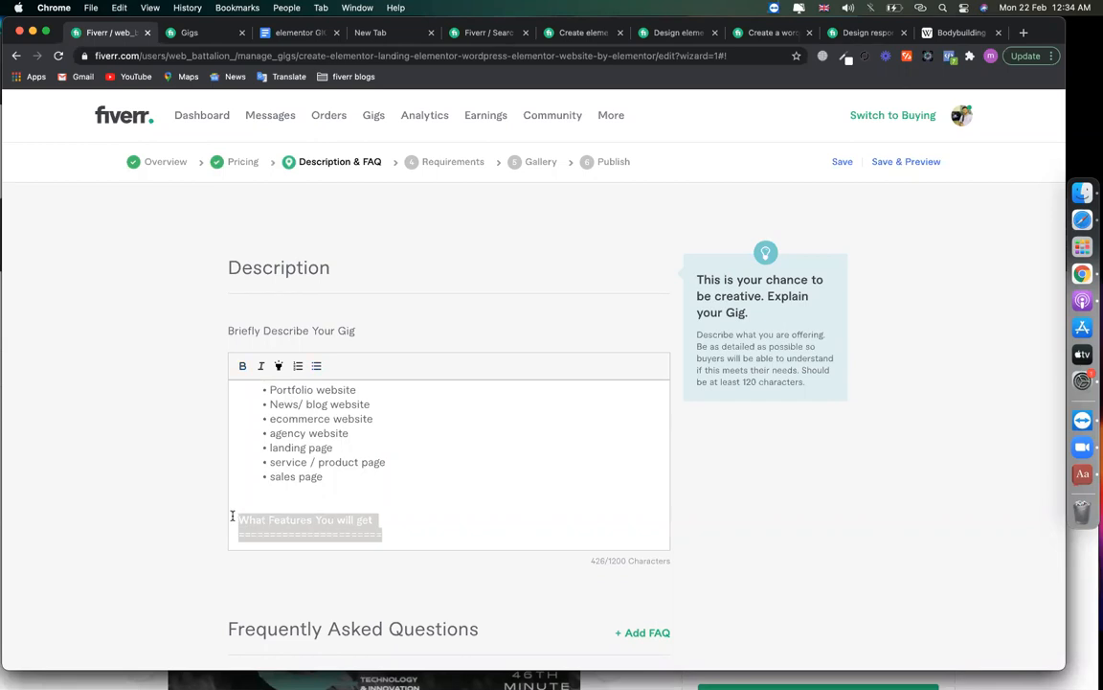
pyautogui.click(375, 488)
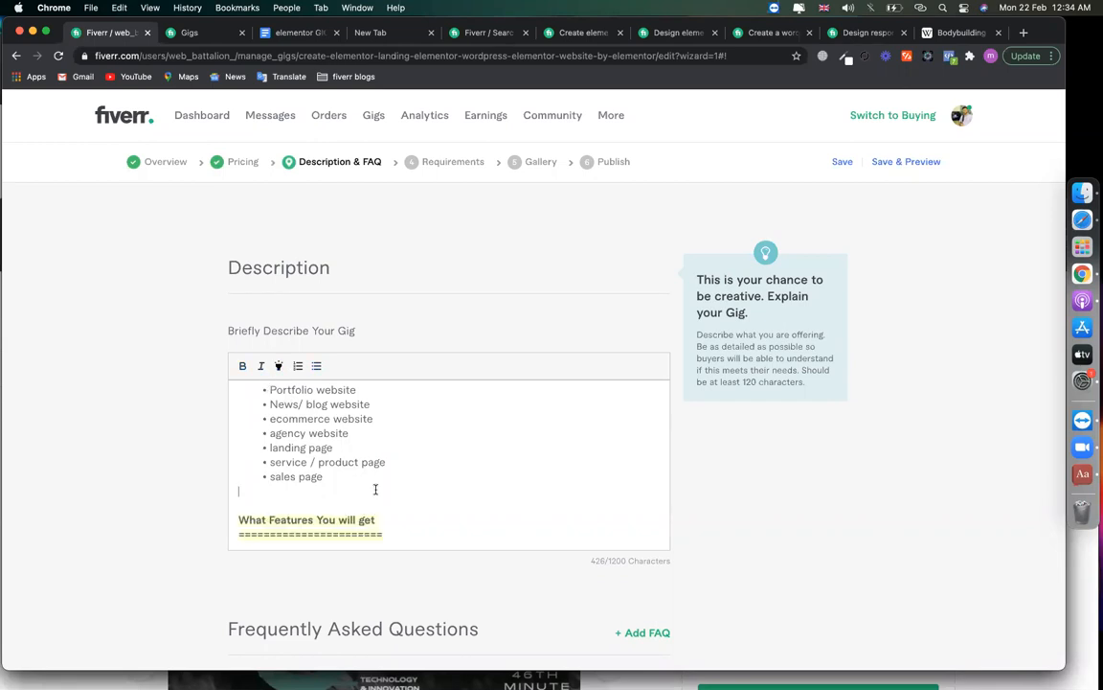
# Start an unhighlighted numbered list under the features heading with "website design" as its first item.
pyautogui.scroll(-2, 377, 486)
pyautogui.click(399, 451)
pyautogui.press('Return')
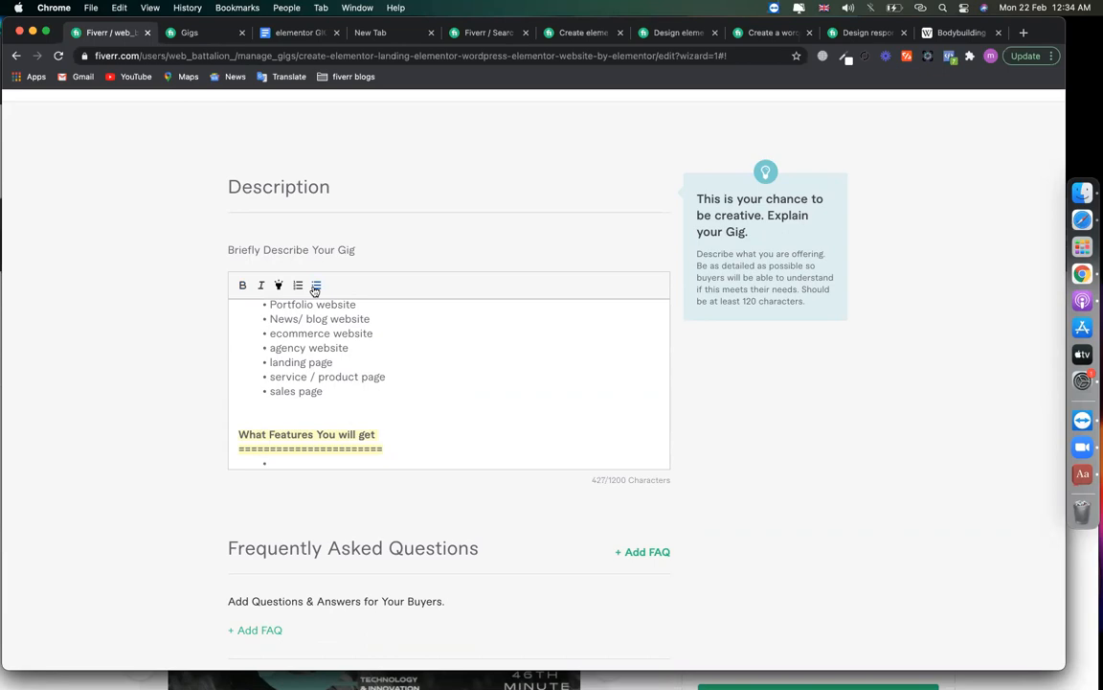
pyautogui.scroll(-1, 379, 351)
pyautogui.write('website')
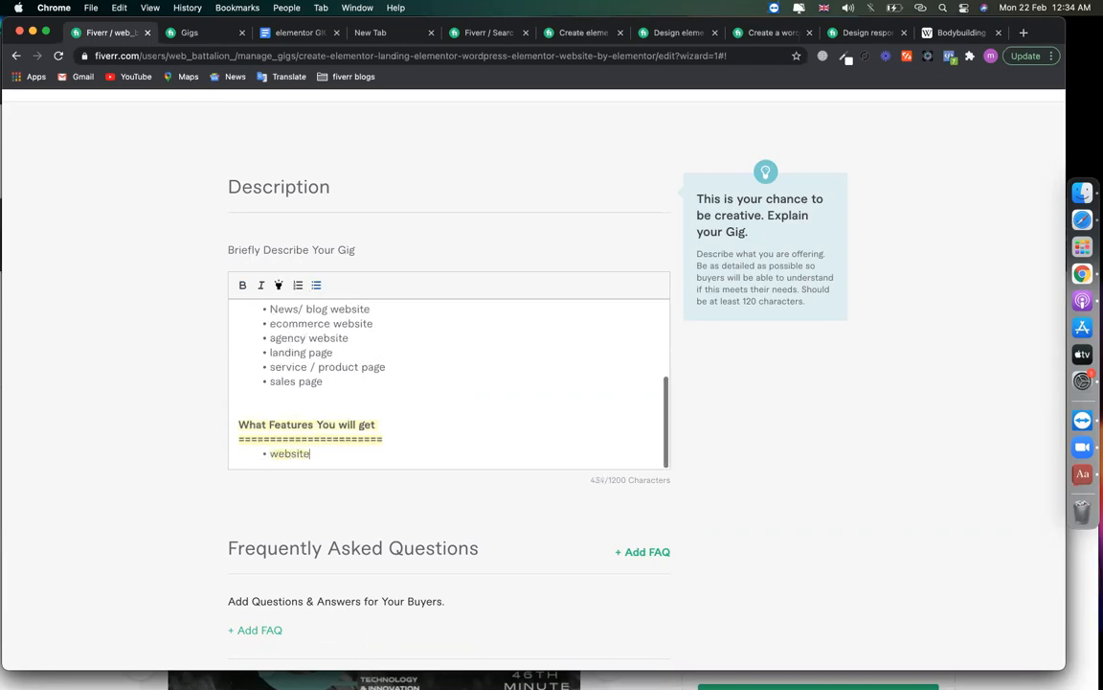
pyautogui.hotkey('alt', 'shift', 'Left')
pyautogui.click(297, 285)
pyautogui.click(334, 454)
pyautogui.hotkey('alt', 'shift', 'Left')
pyautogui.click(326, 446)
pyautogui.write('design')
pyautogui.press('Return')
# Add the numbered items "website customization", "pop up form" and "mailchimp integration" to the features list.
pyautogui.write('website custom')
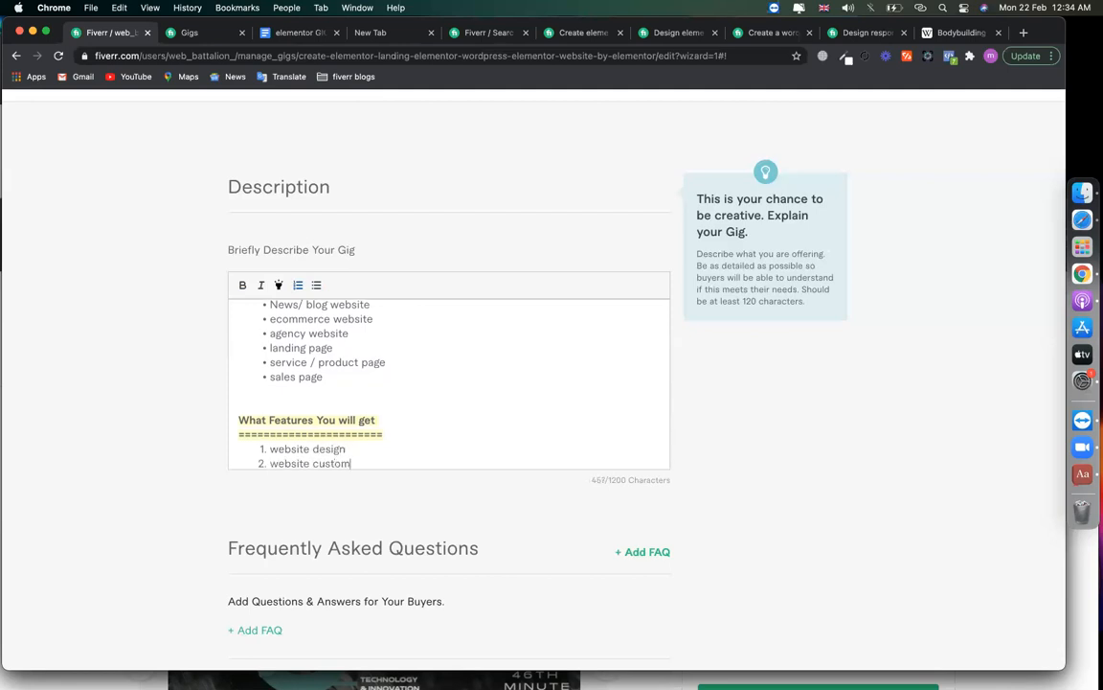
pyautogui.write('ization')
pyautogui.press('Return')
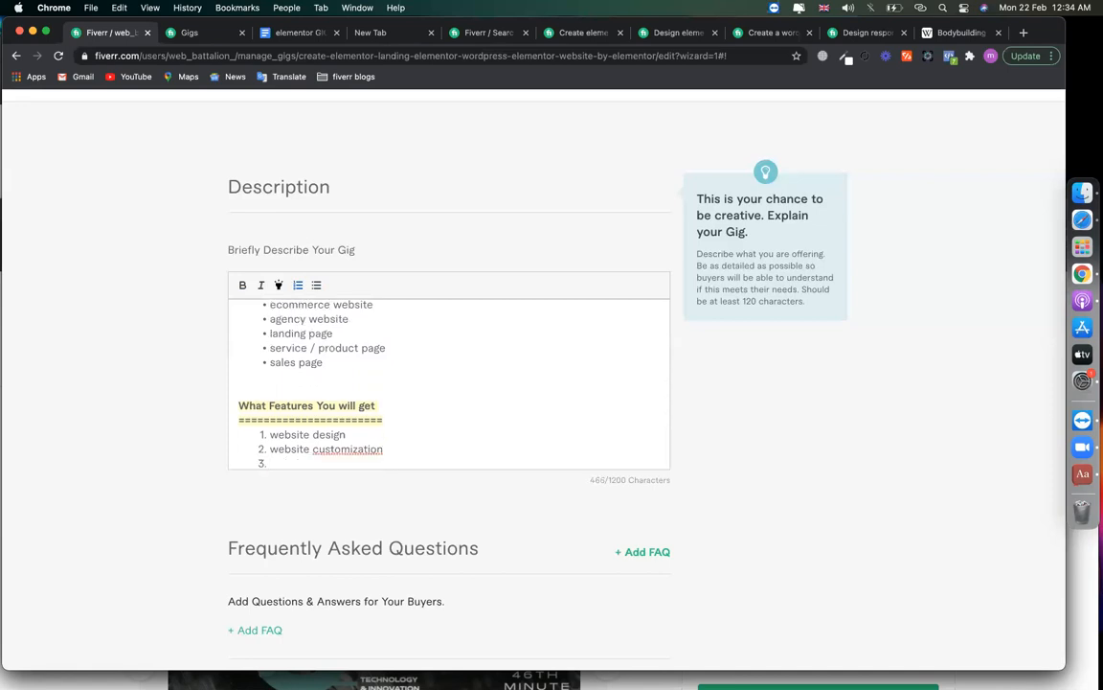
pyautogui.write('pop up form')
pyautogui.press('Return')
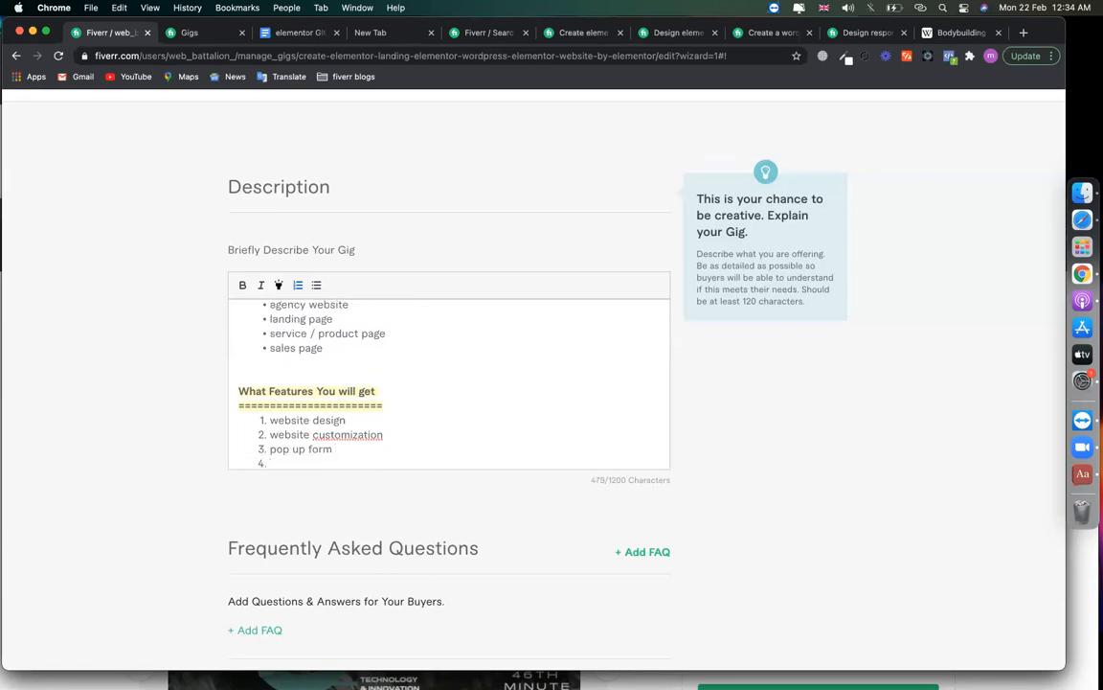
pyautogui.write('mailchimp integration')
pyautogui.press('Return')
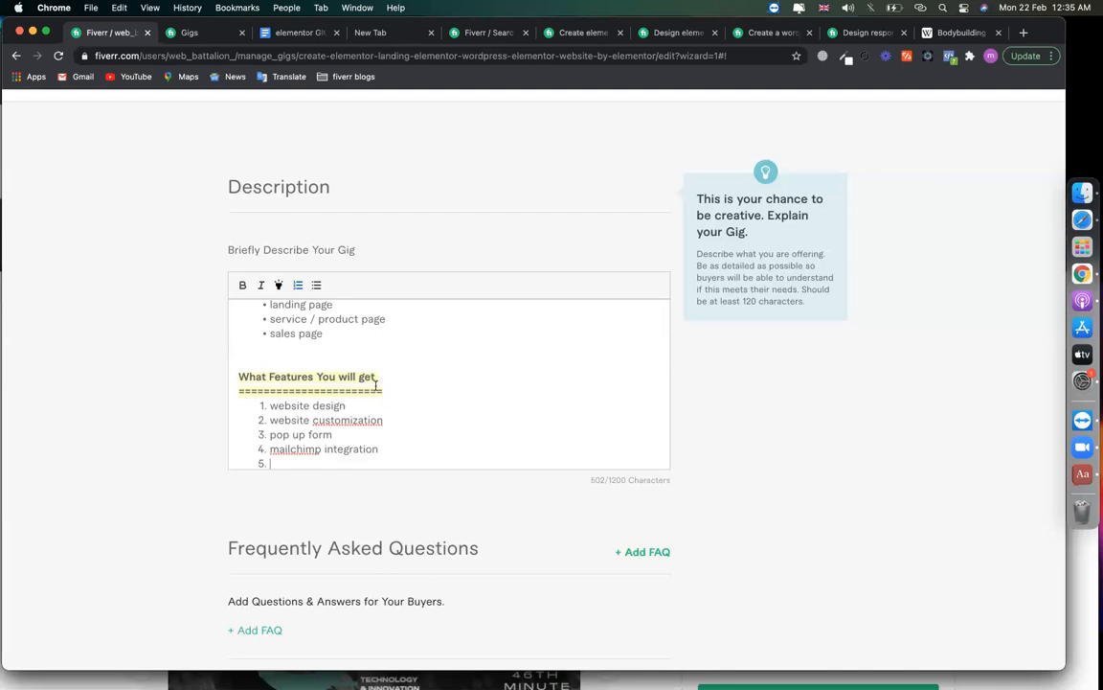
# Mark the "Elementor Landing" keyword with ">>" in front of it in the elementor GIG document.
pyautogui.click(282, 32)
pyautogui.moveTo(382, 349); pyautogui.dragTo(209, 355)
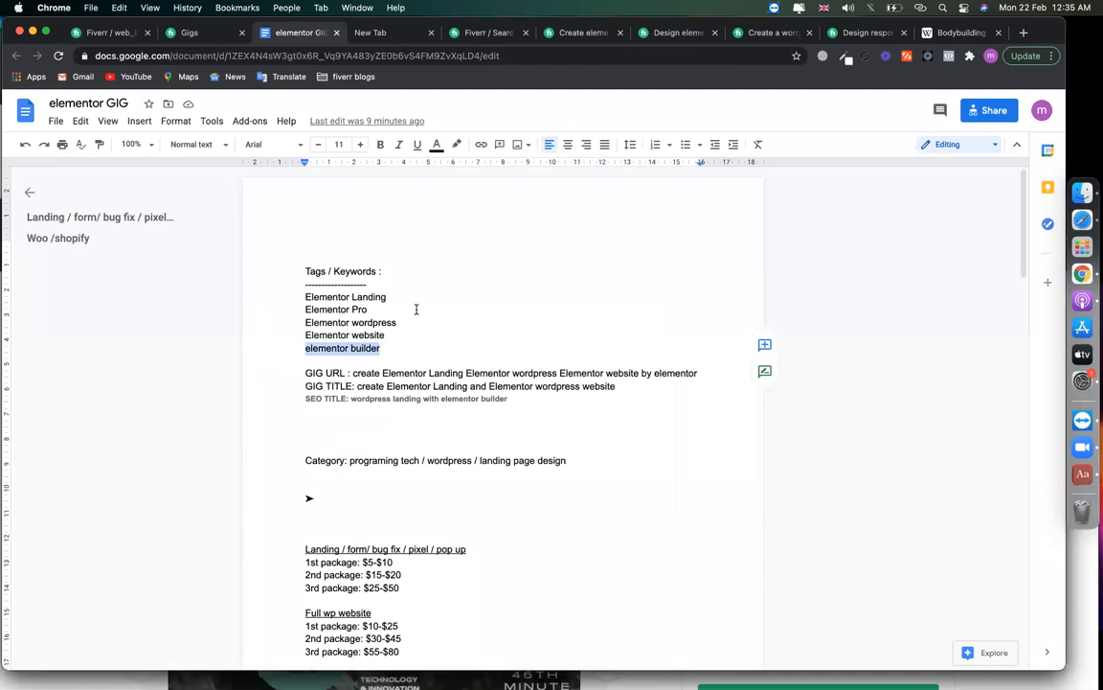
pyautogui.moveTo(397, 296); pyautogui.dragTo(249, 296)
pyautogui.click(271, 296)
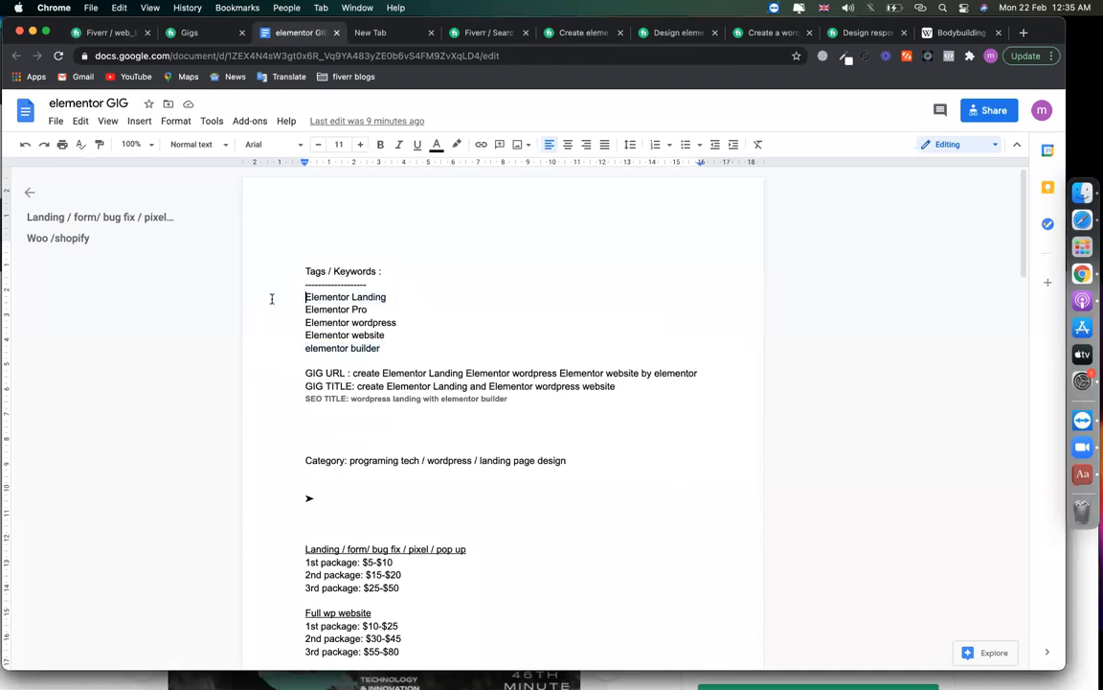
pyautogui.write('>>')
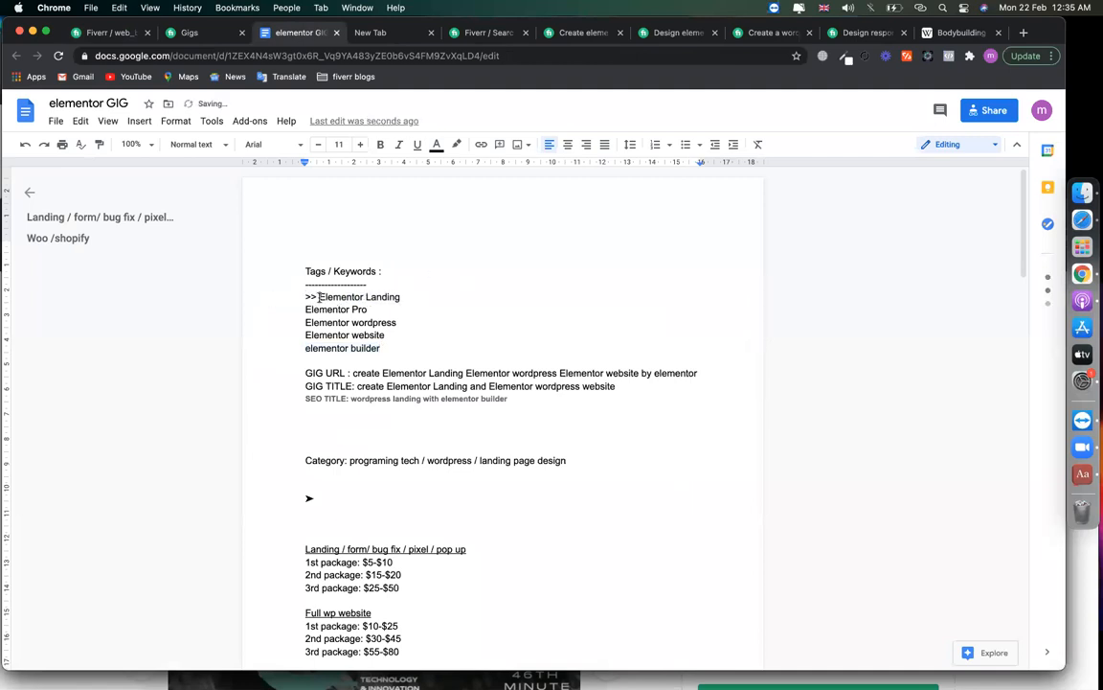
pyautogui.keyDown('shift'); pyautogui.click(416, 298); pyautogui.keyUp('shift')
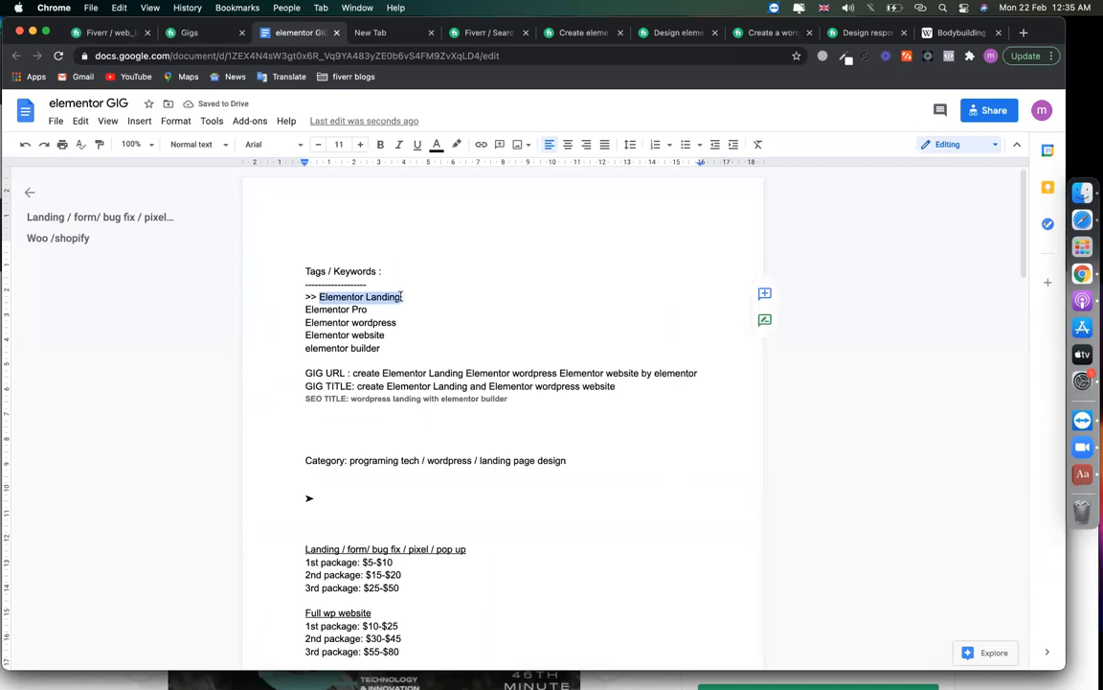
pyautogui.moveTo(388, 350); pyautogui.dragTo(300, 313)
pyautogui.click(442, 306)
pyautogui.click(321, 298)
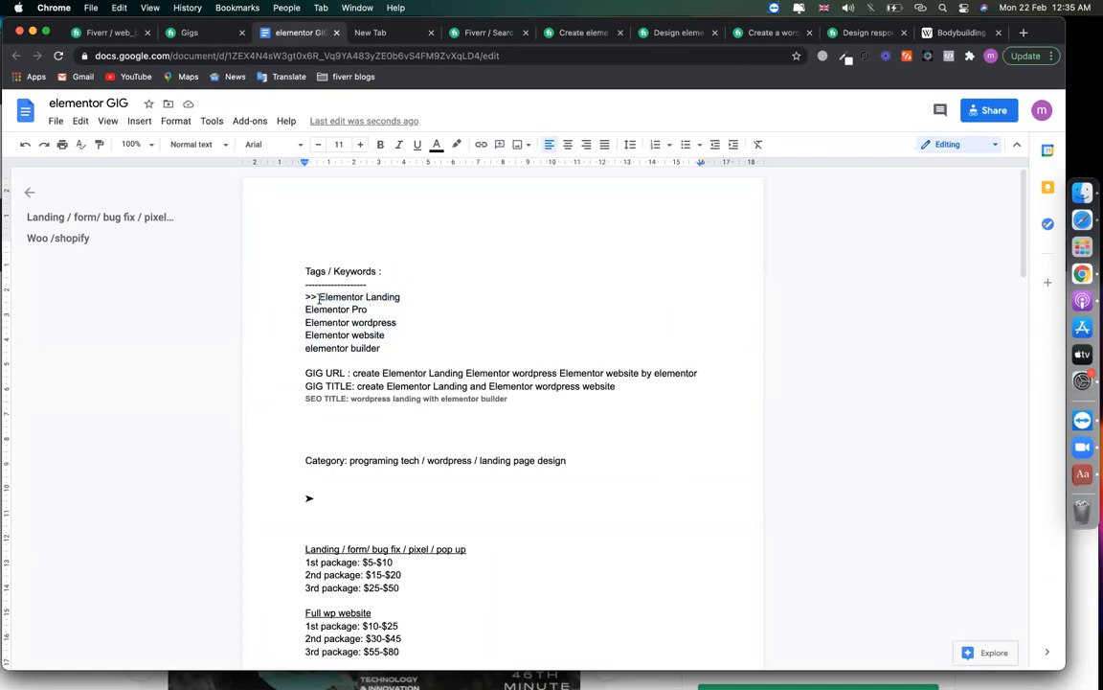
# Copy the "Elementor Landing" keyword from the document into the gig description after "sales page".
pyautogui.keyDown('shift'); pyautogui.click(423, 297); pyautogui.keyUp('shift')
pyautogui.press('super+c')
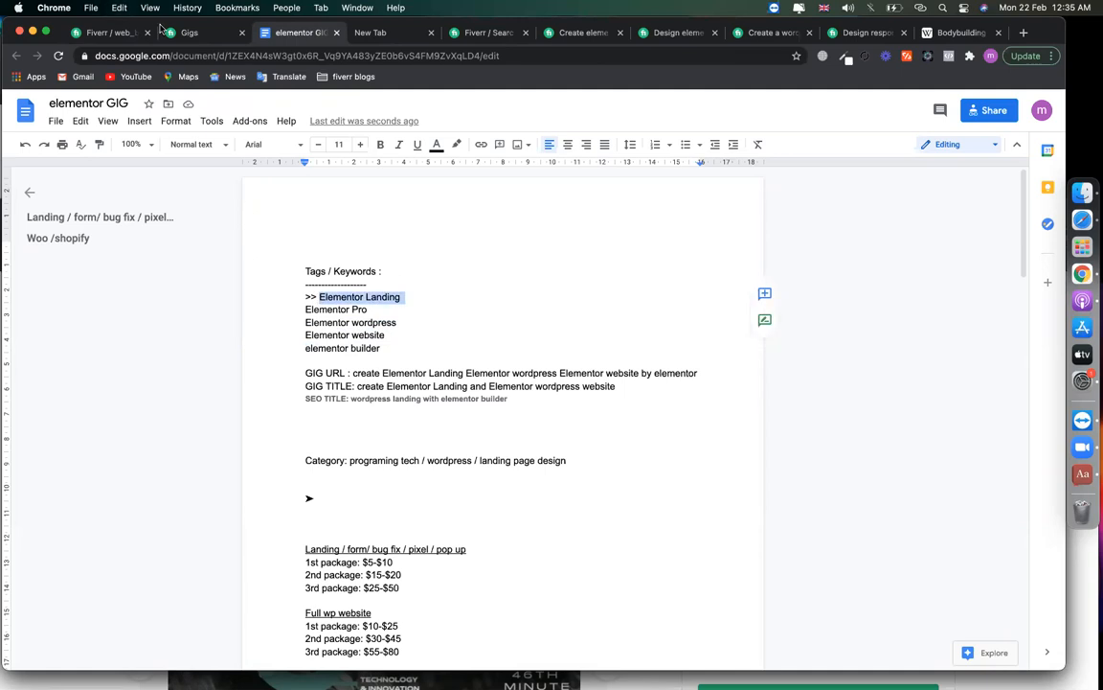
pyautogui.click(101, 32)
pyautogui.scroll(10, 456, 349)
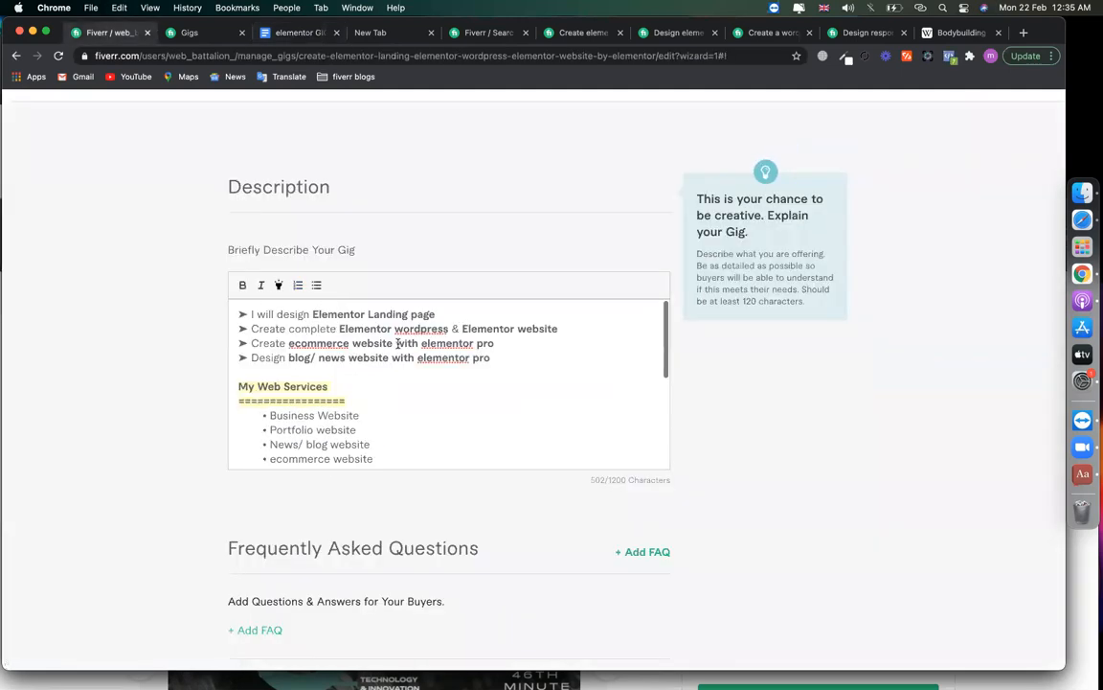
pyautogui.scroll(-5, 468, 352)
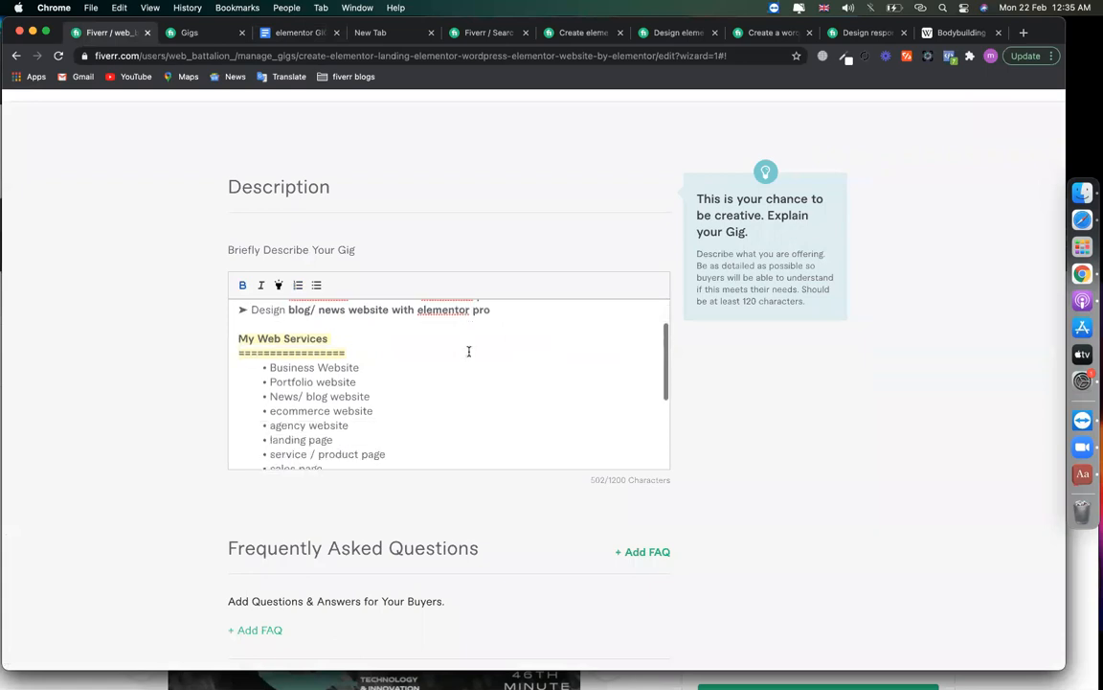
pyautogui.click(377, 419)
pyautogui.press('Return')
pyautogui.press('super+v')
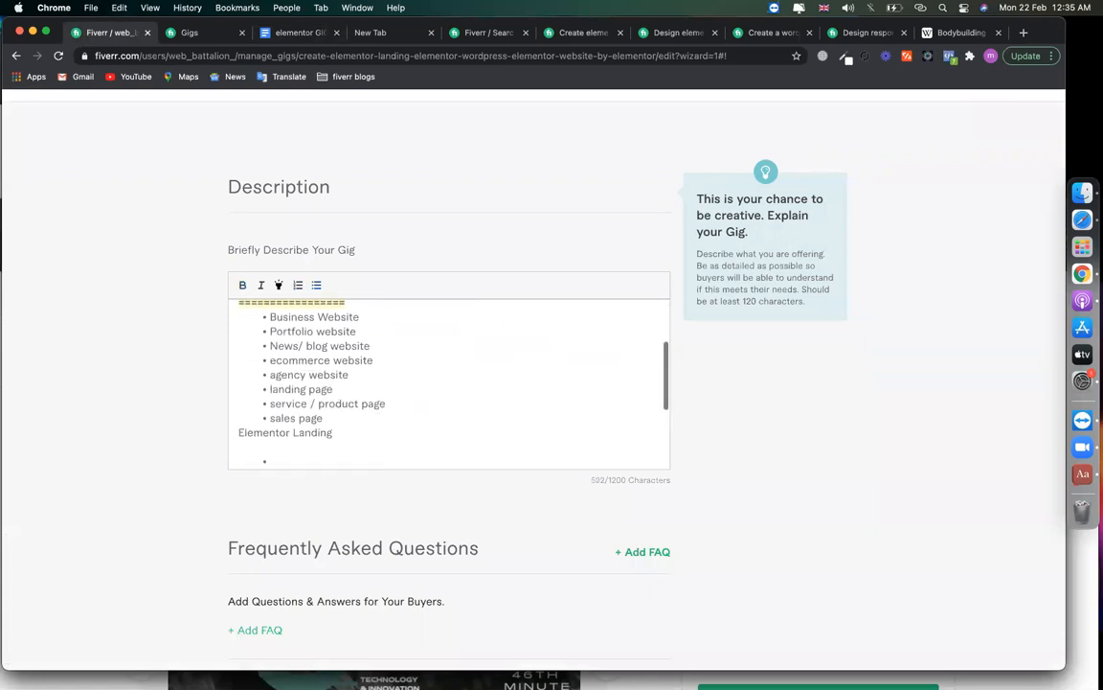
# Make "Elementor Landing" a bullet of the services list and remove the empty bullet below it.
pyautogui.press('BackSpace')
pyautogui.press('Return')
pyautogui.scroll(-2, 351, 446)
pyautogui.click(310, 422)
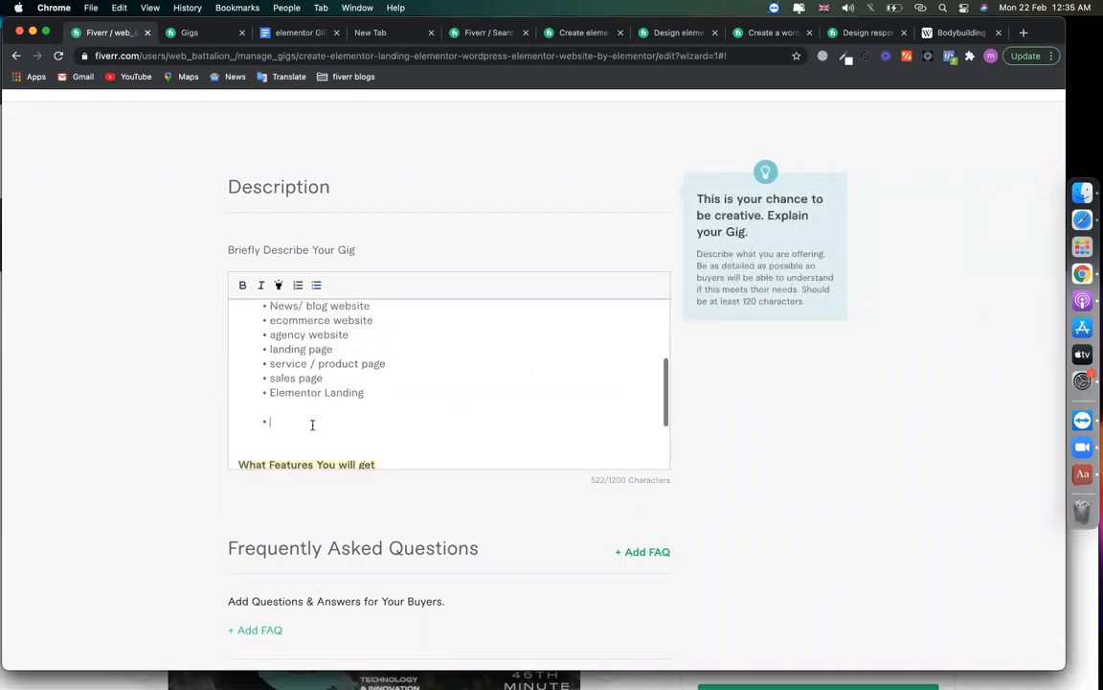
pyautogui.press('BackSpace')
pyautogui.scroll(-2, 384, 428)
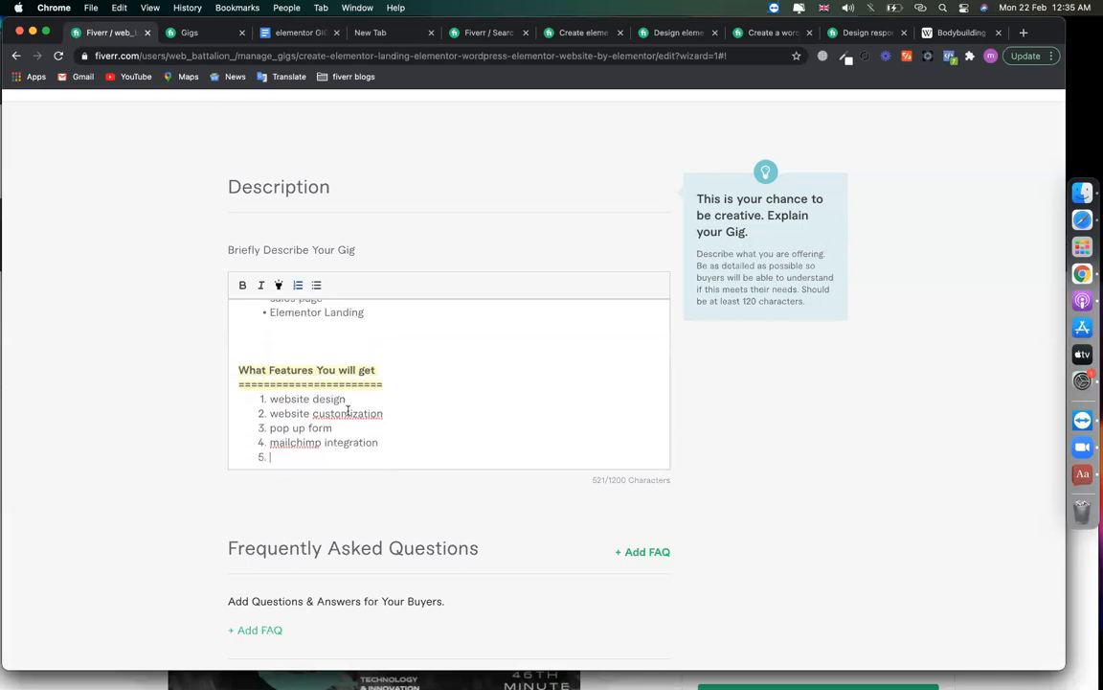
# Copy the "Elementor Pro" keyword from the elementor GIG document into the gig's features list as item 5.
pyautogui.click(297, 34)
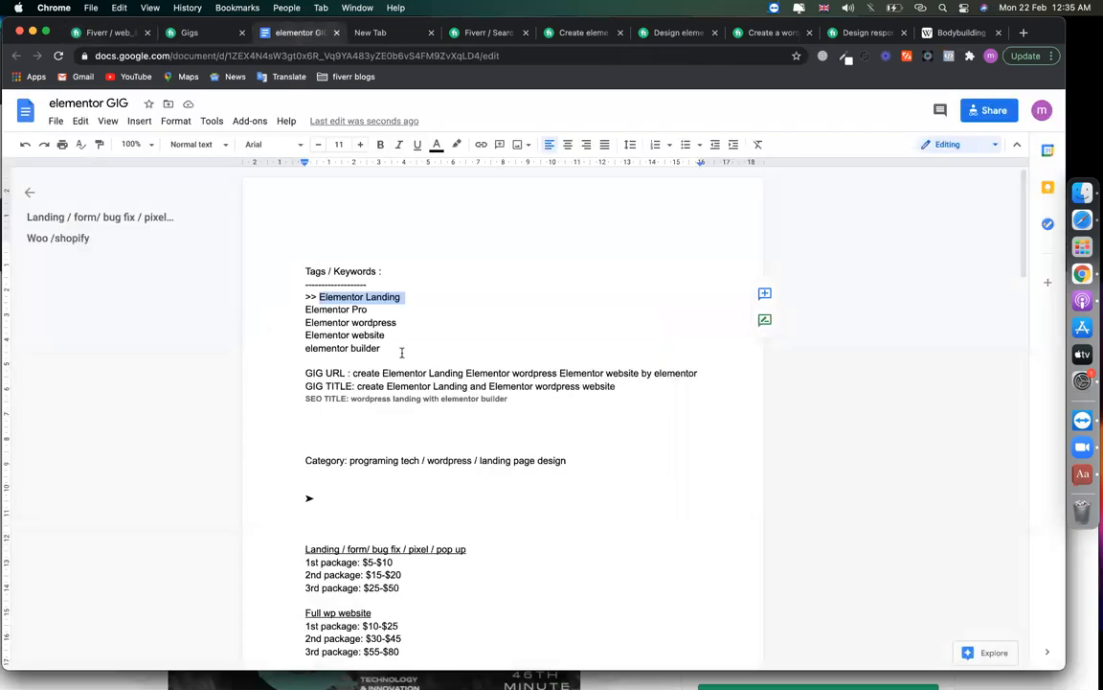
pyautogui.moveTo(369, 309); pyautogui.dragTo(279, 313)
pyautogui.press('super+c')
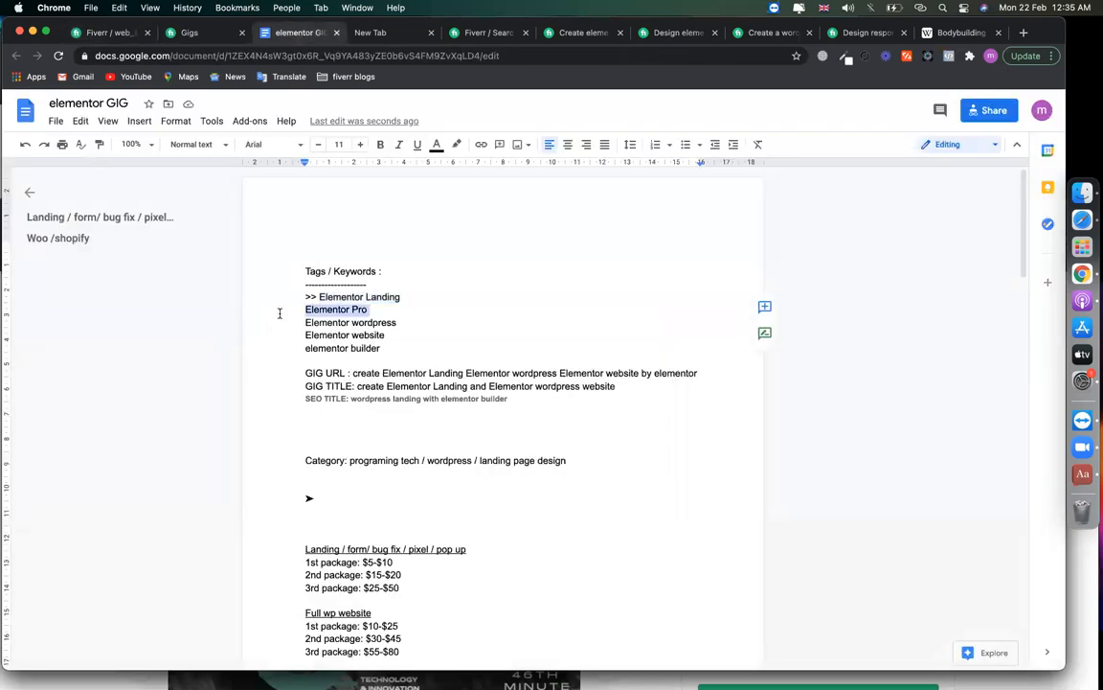
pyautogui.click(111, 31)
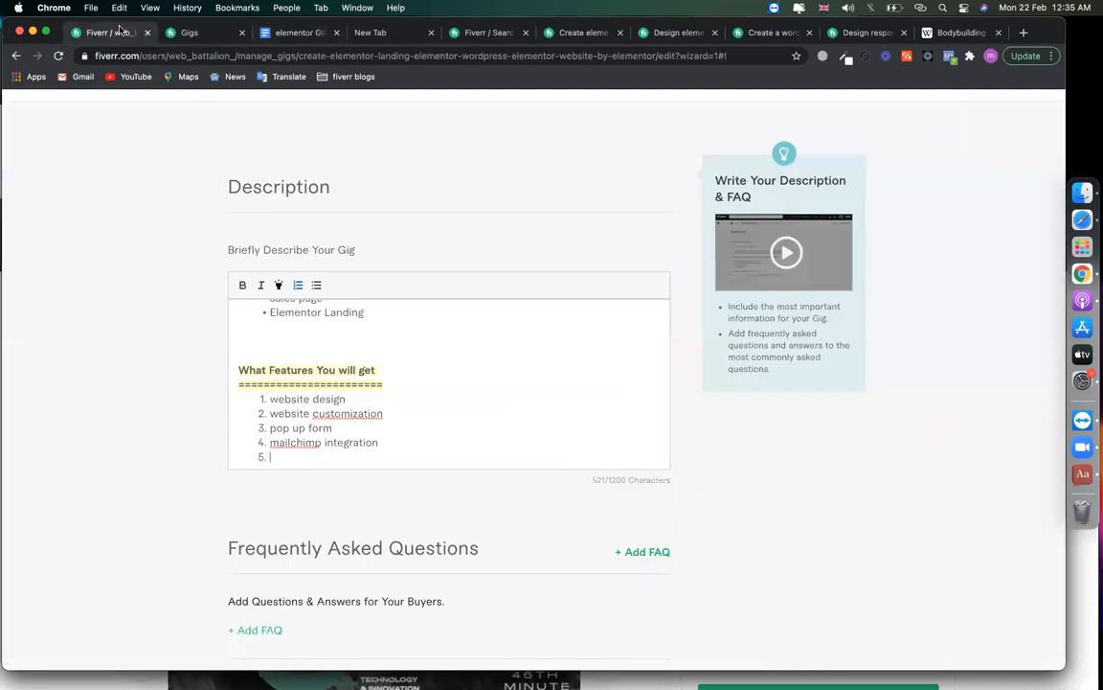
pyautogui.press('super+v')
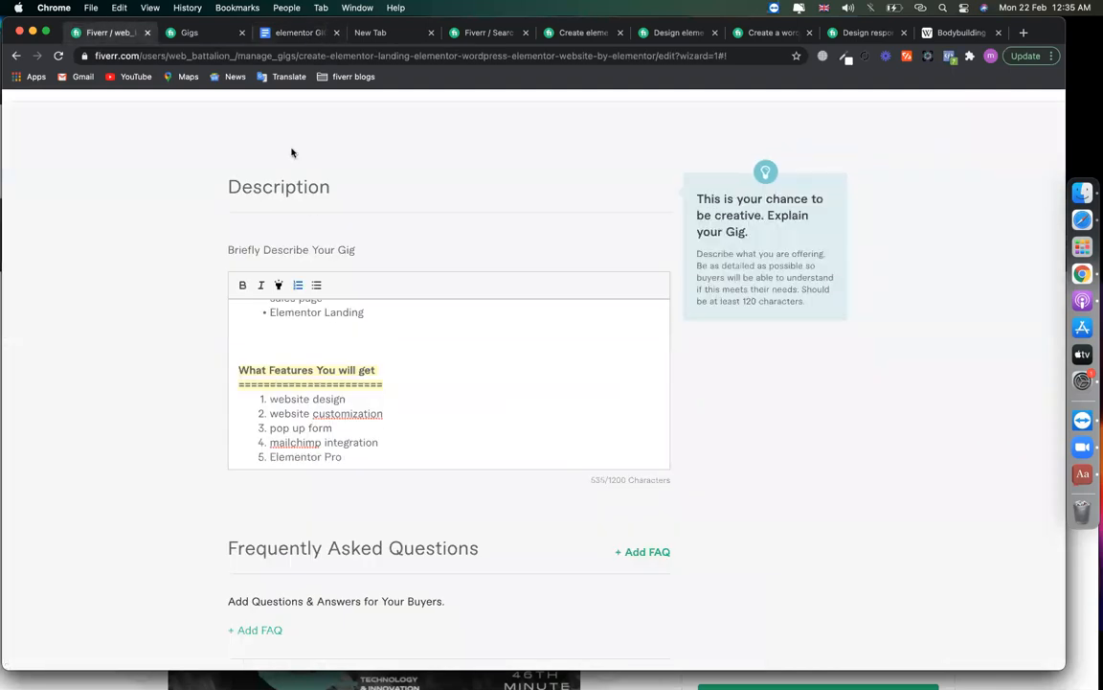
# Add "speed up" and "seo" as items 6 and 7 of the features list in the gig description.
pyautogui.click(297, 33)
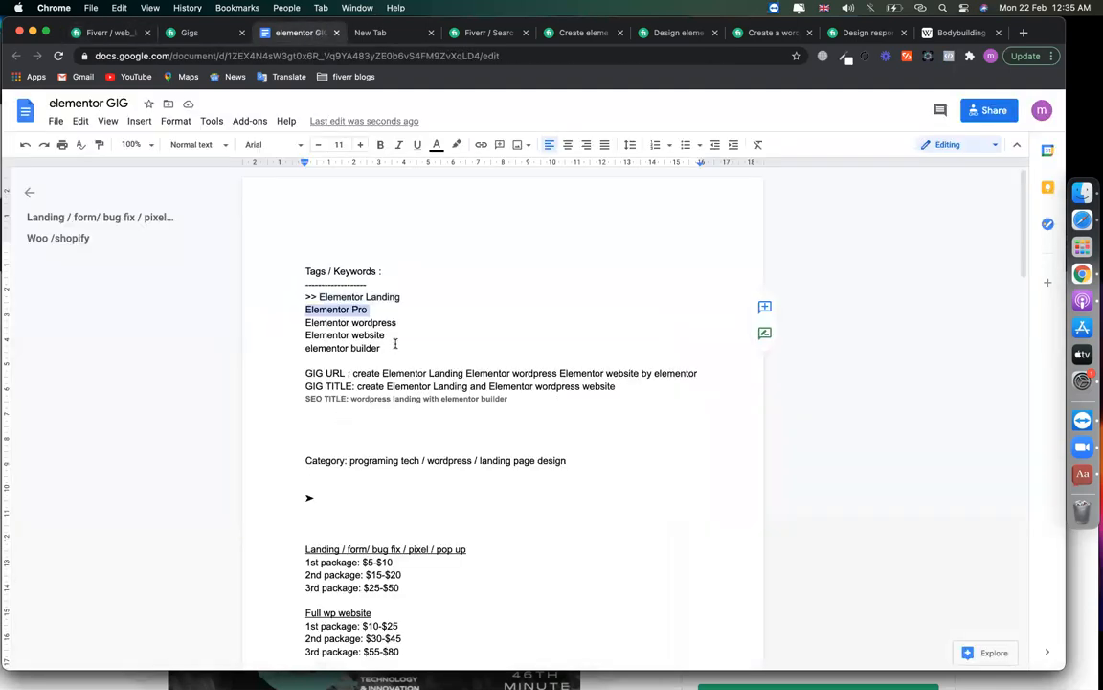
pyautogui.click(97, 33)
pyautogui.scroll(-1, 362, 465)
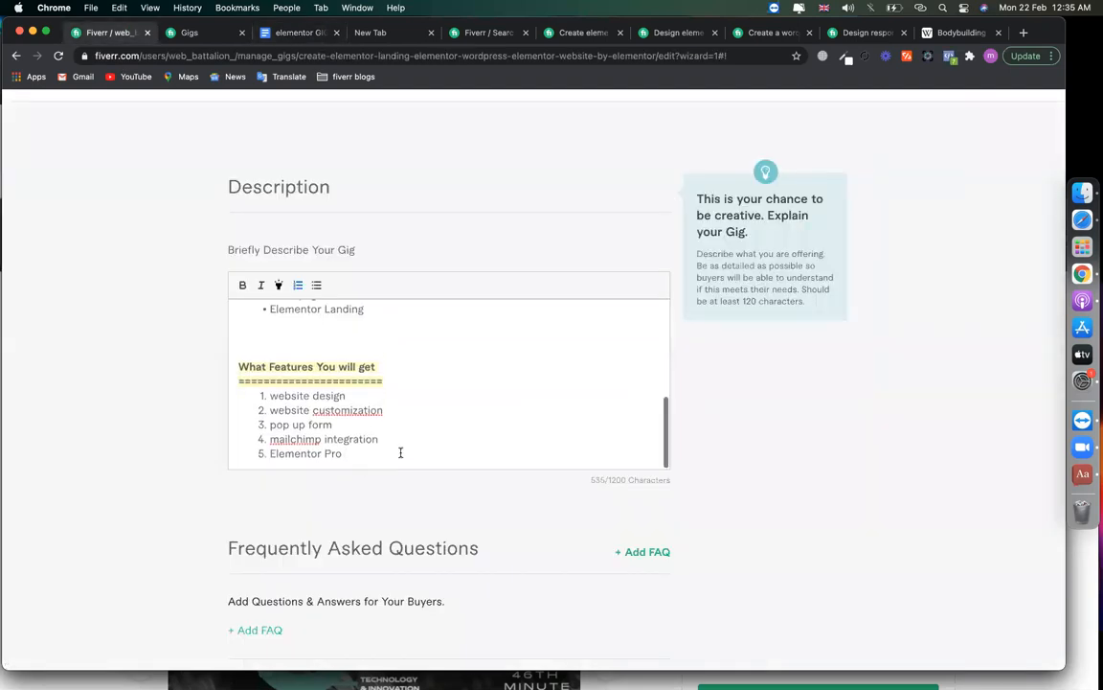
pyautogui.press('Return')
pyautogui.write('speed up')
pyautogui.press('Return')
pyautogui.write('eo')
pyautogui.press('Return')
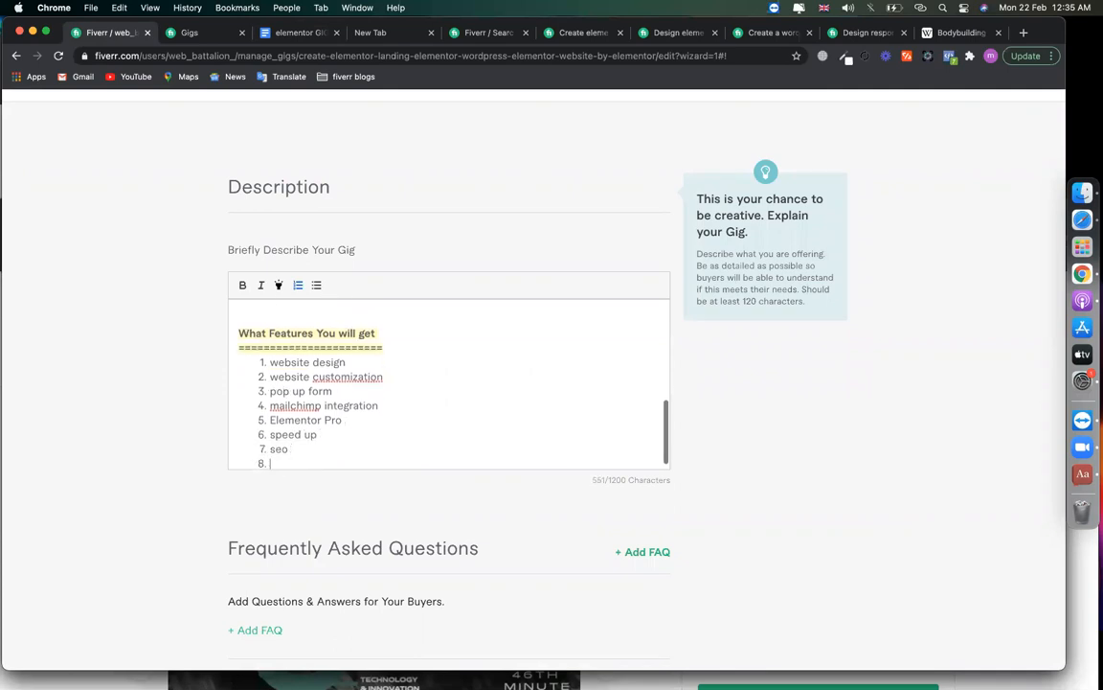
# Add "facebook pixel" and "security" as items 8 and 9 of the features list, and end the list there.
pyautogui.write('facebook pixel')
pyautogui.press('Return')
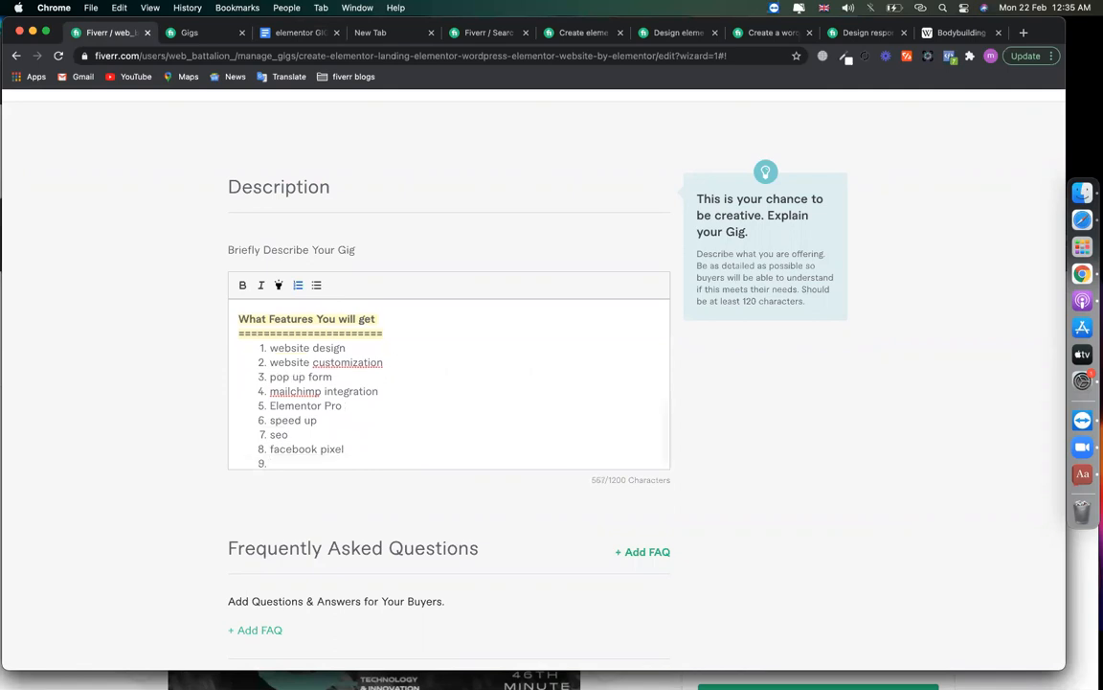
pyautogui.write('security')
pyautogui.press('Return')
pyautogui.press('Return')
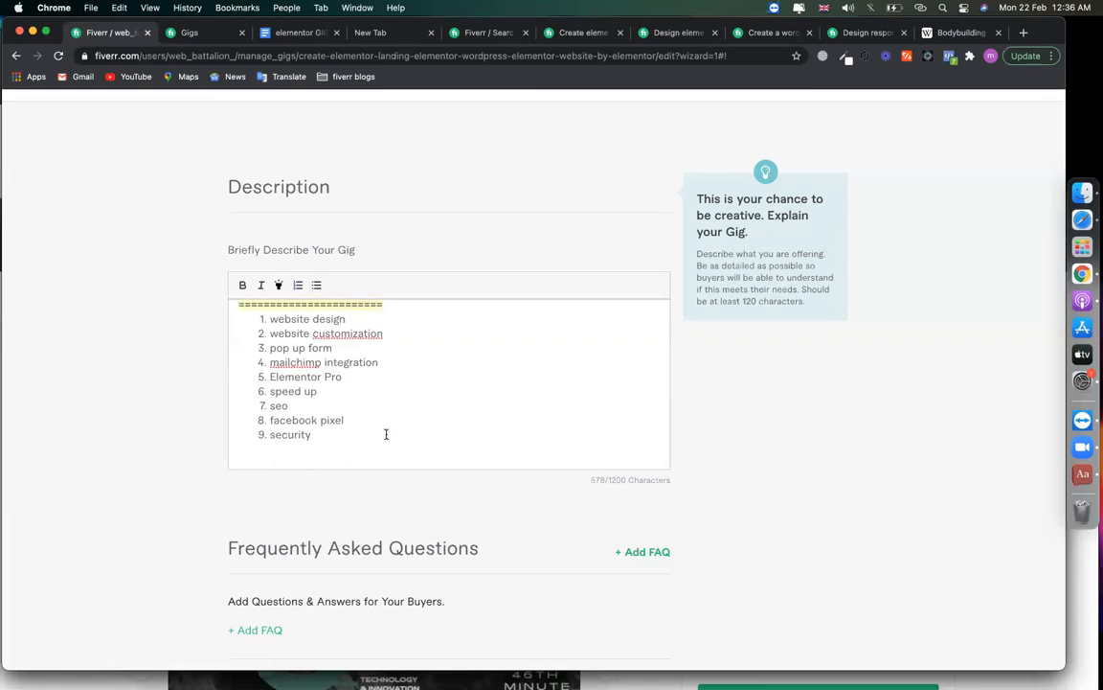
# Duplicate the "What Features You will get" heading and its underline below the features list, and reword the copy to "Why You will hire me ?".
pyautogui.scroll(2, 387, 436)
pyautogui.moveTo(391, 332); pyautogui.dragTo(237, 318)
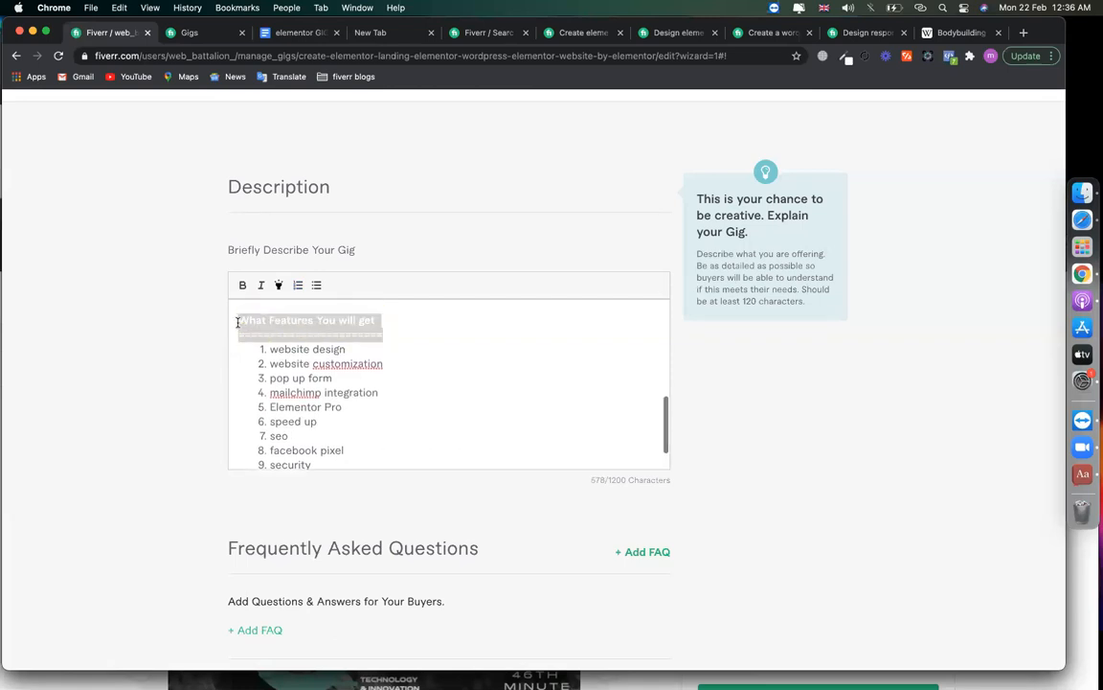
pyautogui.scroll(-3, 326, 362)
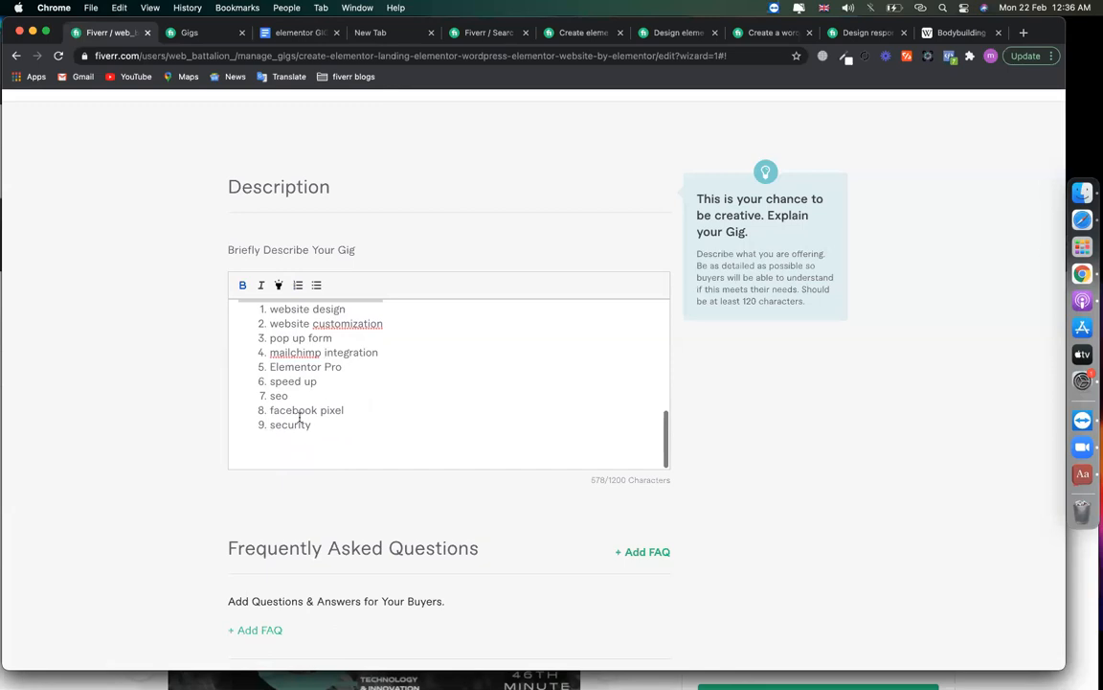
pyautogui.click(251, 453)
pyautogui.write('What Features You will get ========================')
pyautogui.moveTo(239, 449); pyautogui.dragTo(374, 450)
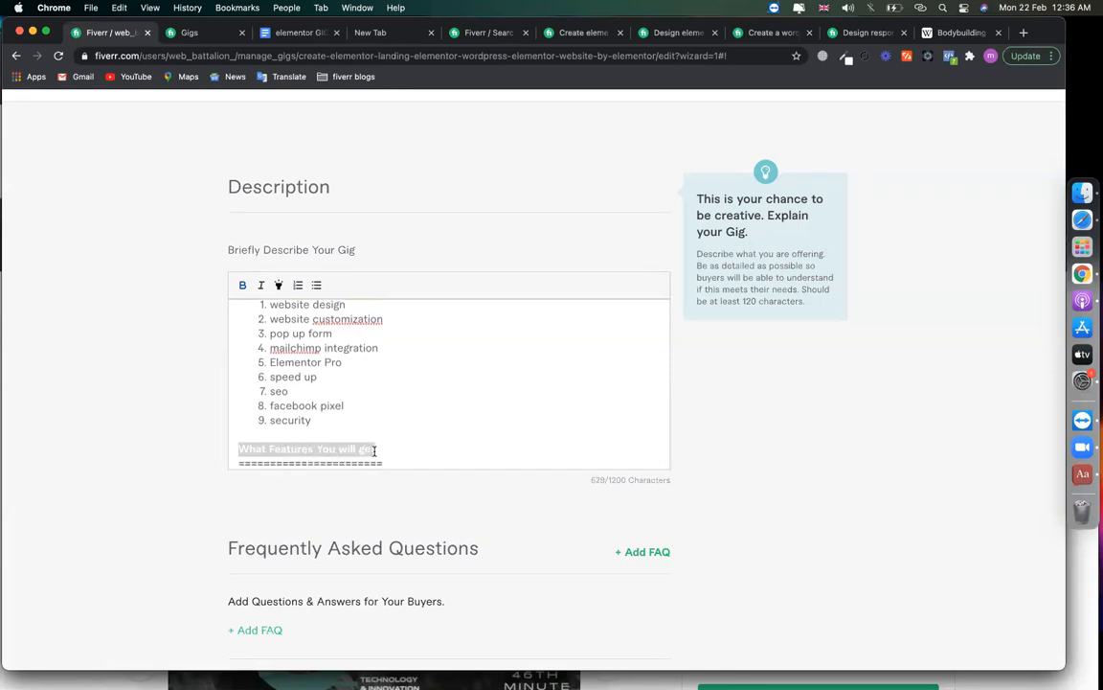
pyautogui.write('Why You will hire m')
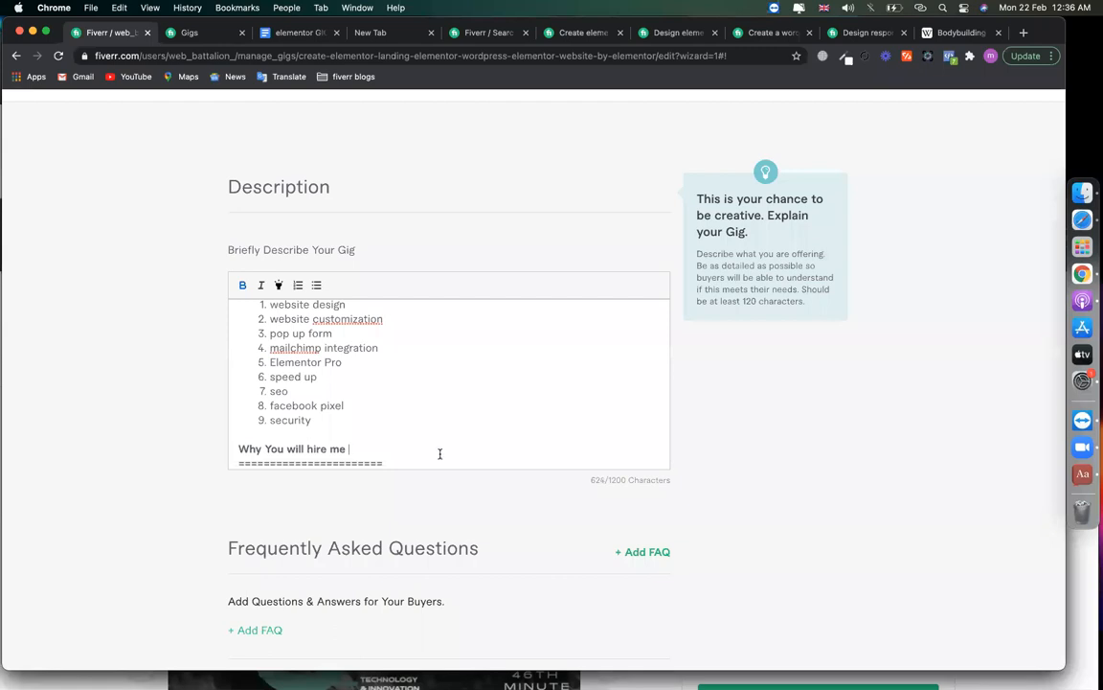
pyautogui.write('e')
# Shorten the "=" underline below "Why You will hire me ?" by two characters and highlight the heading together with its underline.
pyautogui.scroll(-1, 439, 453)
pyautogui.press('BackSpace')
pyautogui.press('BackSpace')
pyautogui.hotkey('shift', 'Home')
pyautogui.hotkey('shift', 'Up')
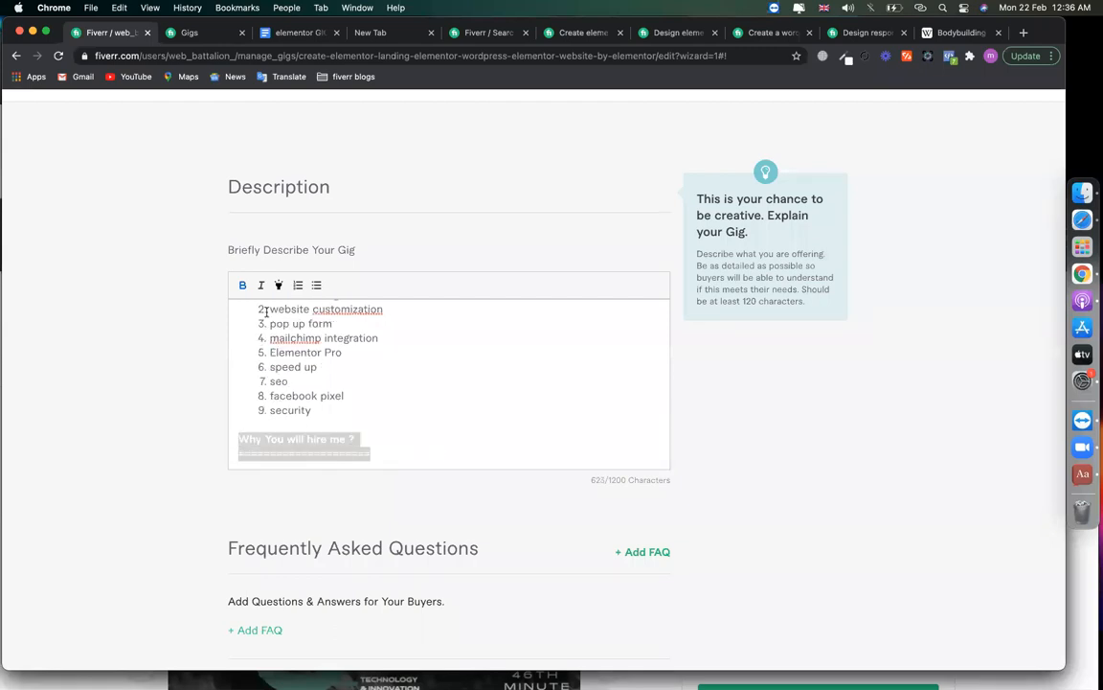
pyautogui.click(278, 284)
pyautogui.scroll(-1, 353, 422)
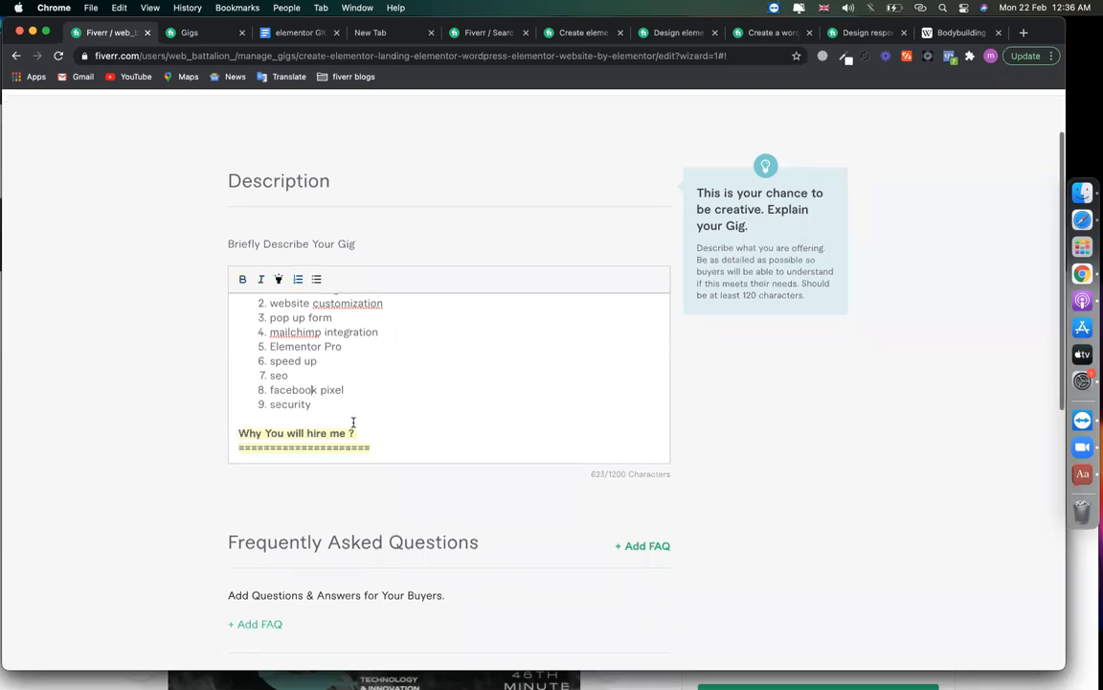
# Start a line below the "Why You will hire me ?" underline with the ➤ symbol copied from the elementor GIG document.
pyautogui.scroll(-2, 352, 422)
pyautogui.press('Return')
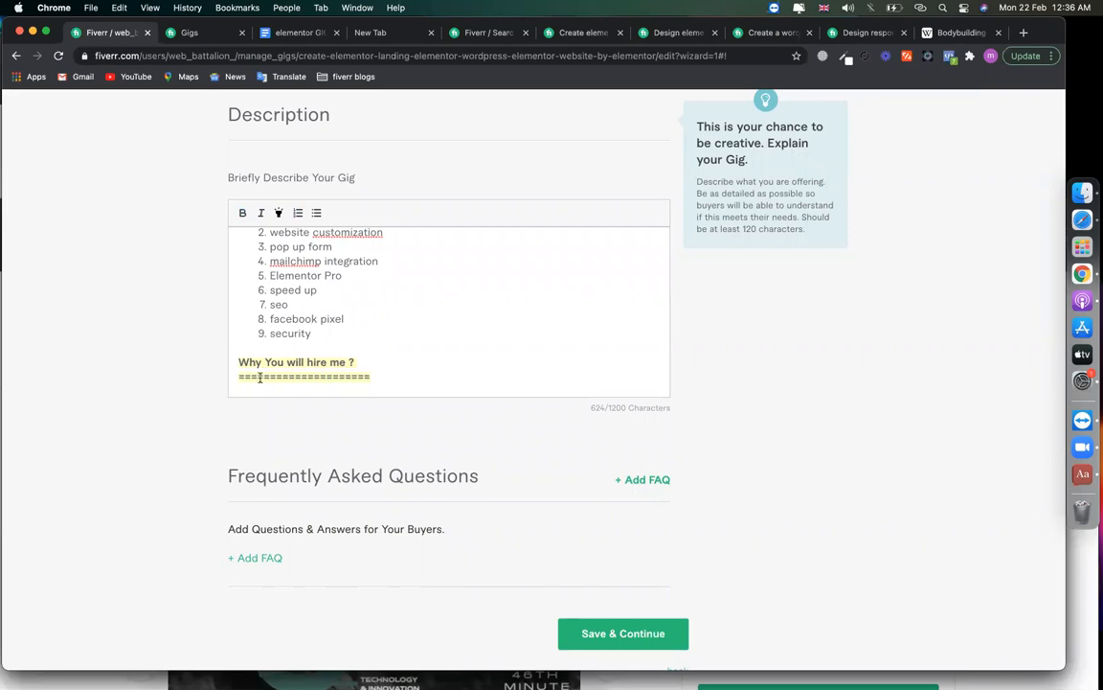
pyautogui.scroll(-1, 288, 316)
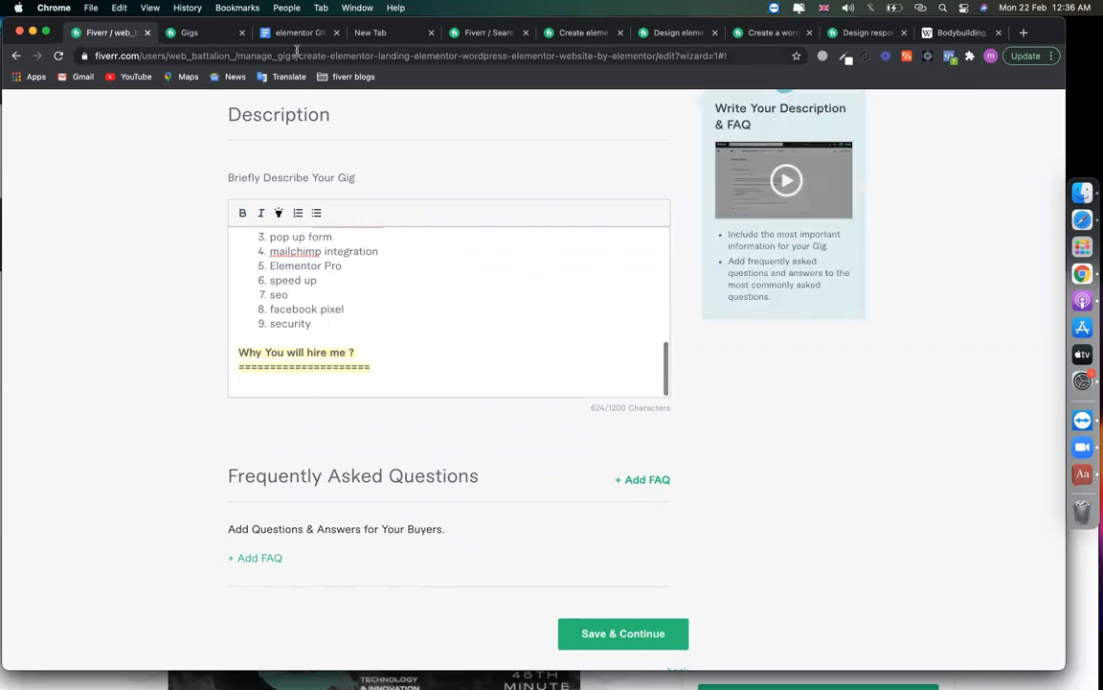
pyautogui.click(292, 32)
pyautogui.click(309, 497)
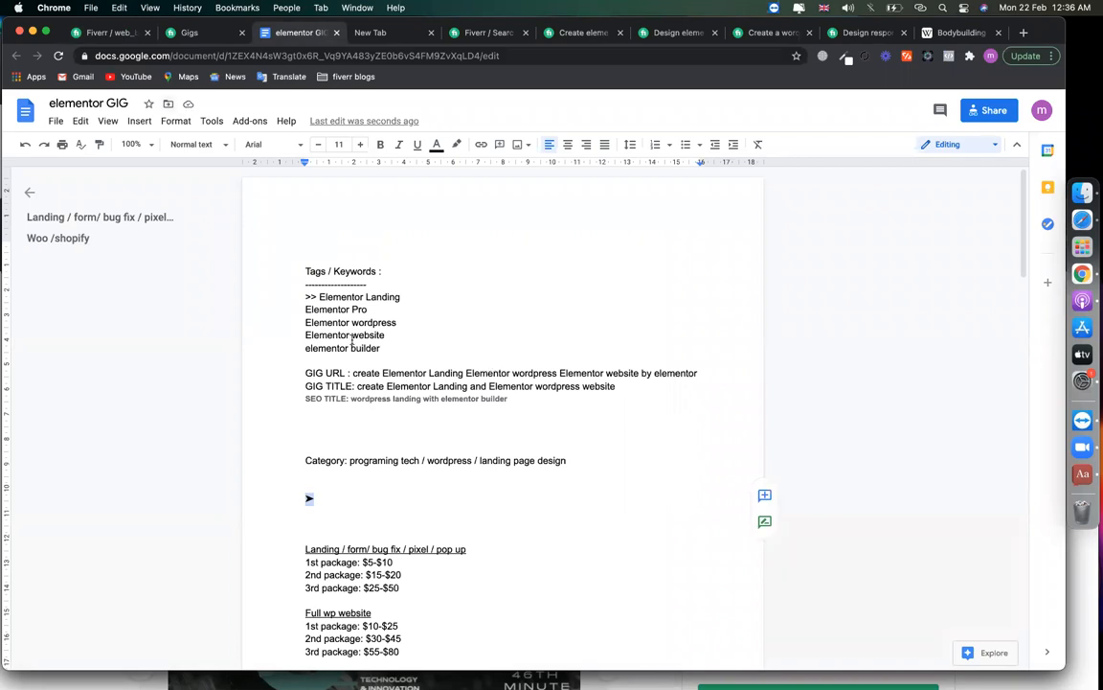
pyautogui.moveTo(318, 297); pyautogui.dragTo(400, 298)
pyautogui.click(116, 35)
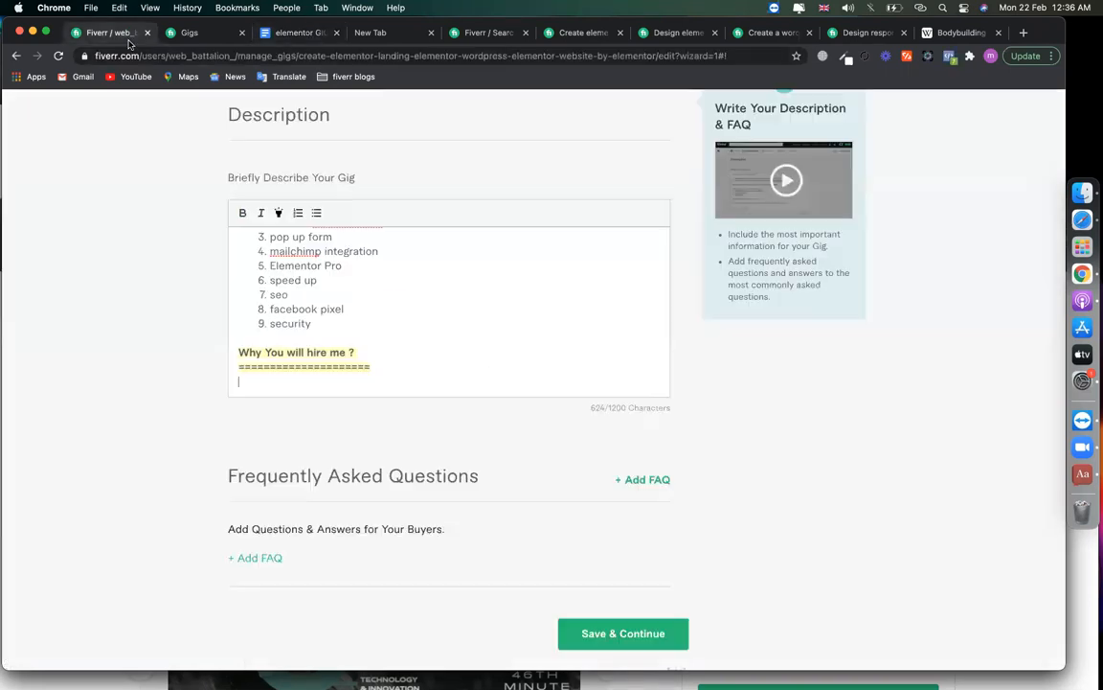
pyautogui.write('➤')
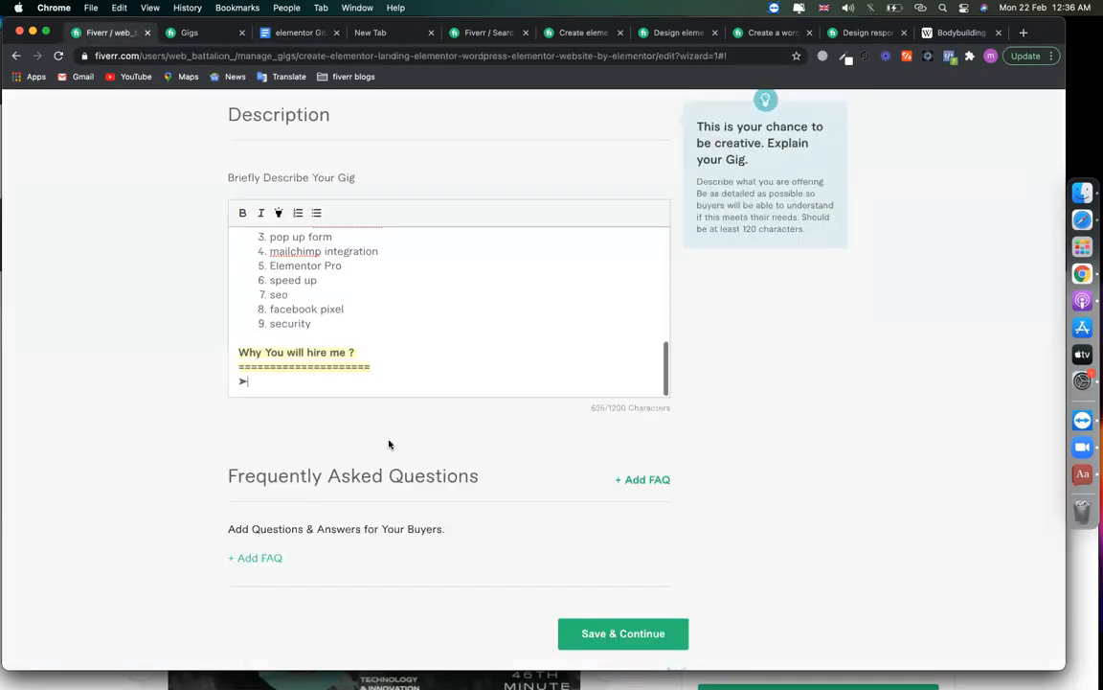
# Complete the first ➤ line as "Expert on Elementor Landing", copying the "Elementor Landing" keyword from the elementor GIG document.
pyautogui.click(300, 33)
pyautogui.click(319, 295)
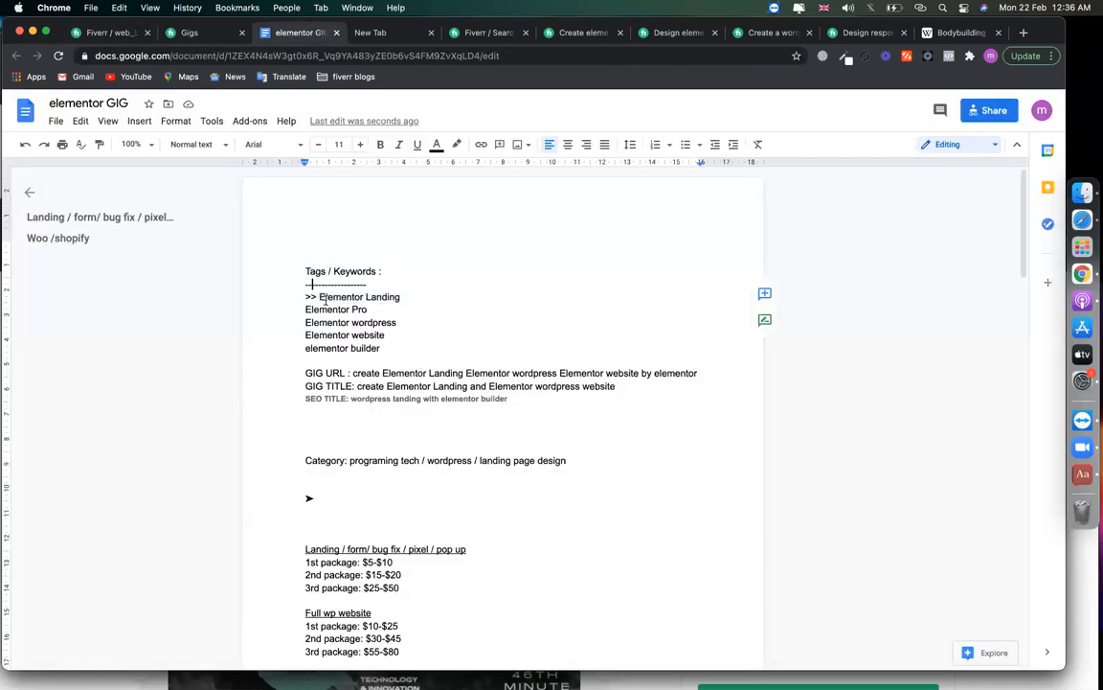
pyautogui.press('super+shift+Right')
pyautogui.press('super+c')
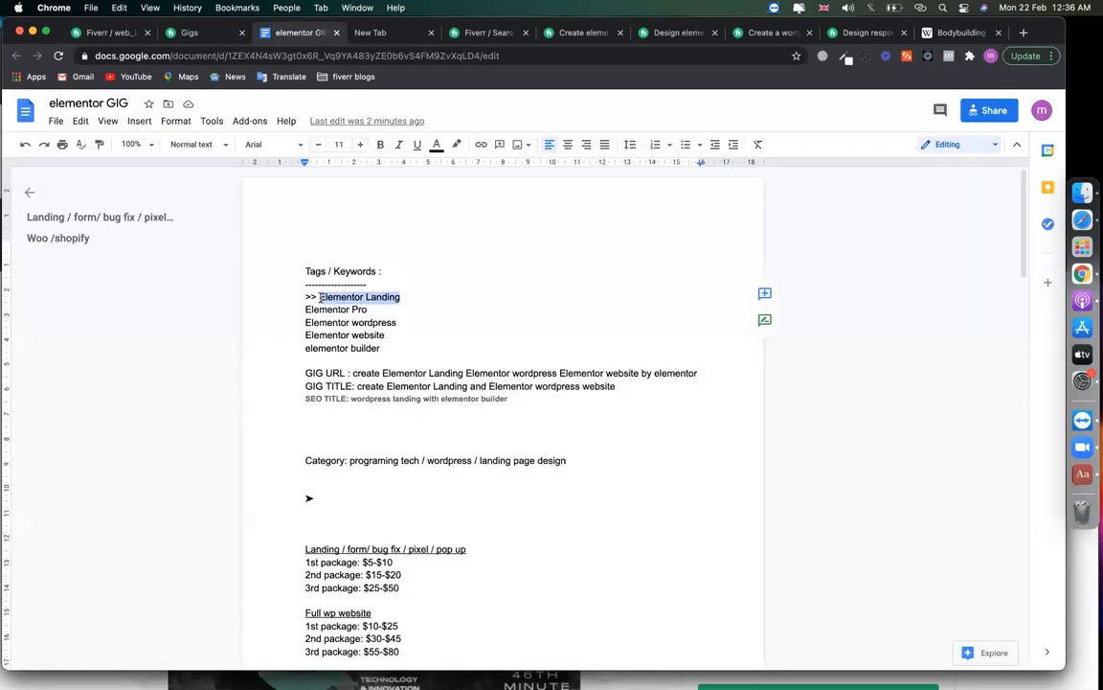
pyautogui.click(113, 33)
pyautogui.click(278, 385)
pyautogui.write('Expert on')
pyautogui.press('super+v')
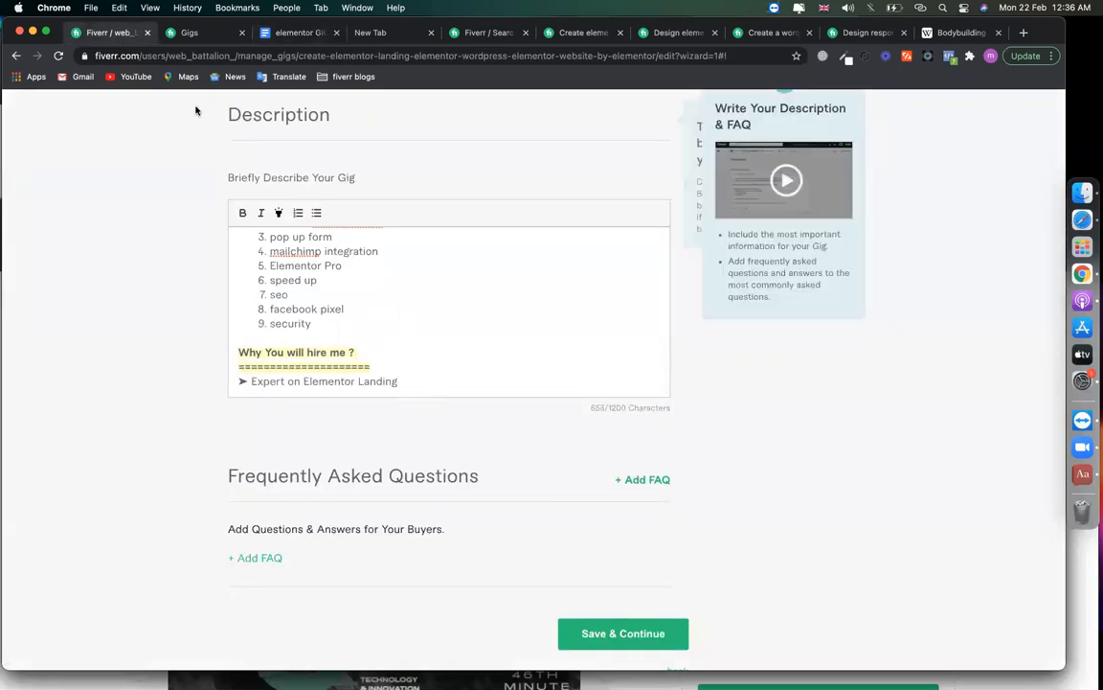
# Copy the "Elementor Pro" keyword from the elementor GIG document onto a new line below "Expert on Elementor Landing".
pyautogui.click(285, 33)
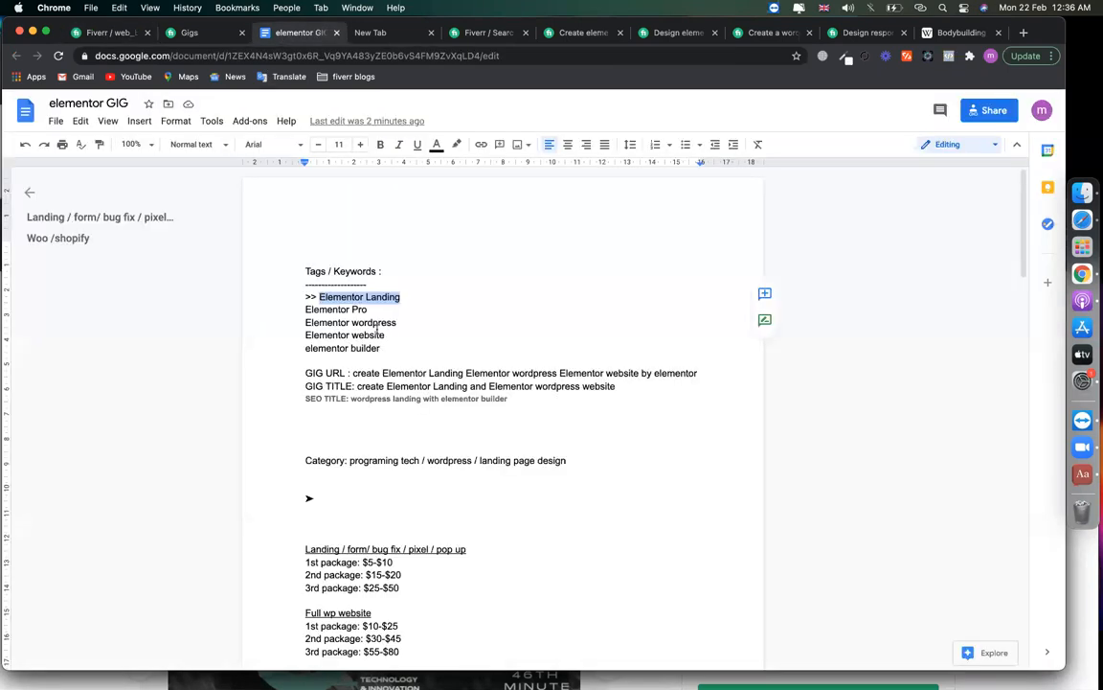
pyautogui.moveTo(372, 309); pyautogui.dragTo(273, 310)
pyautogui.press('super+c')
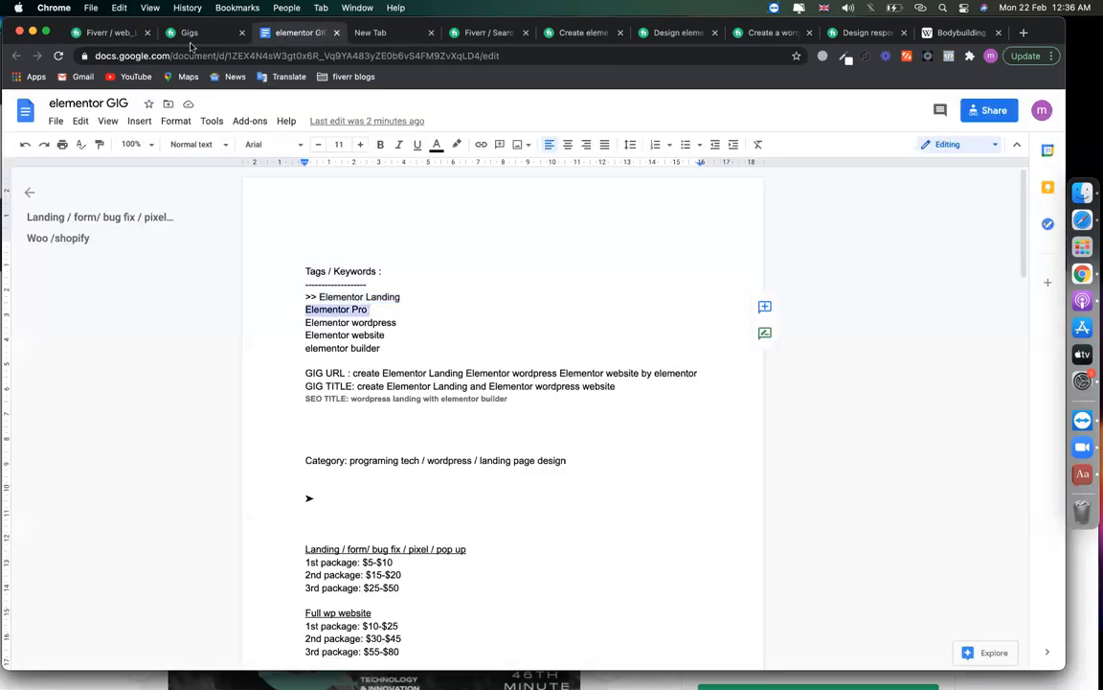
pyautogui.click(109, 32)
pyautogui.press('Return')
pyautogui.press('super+v')
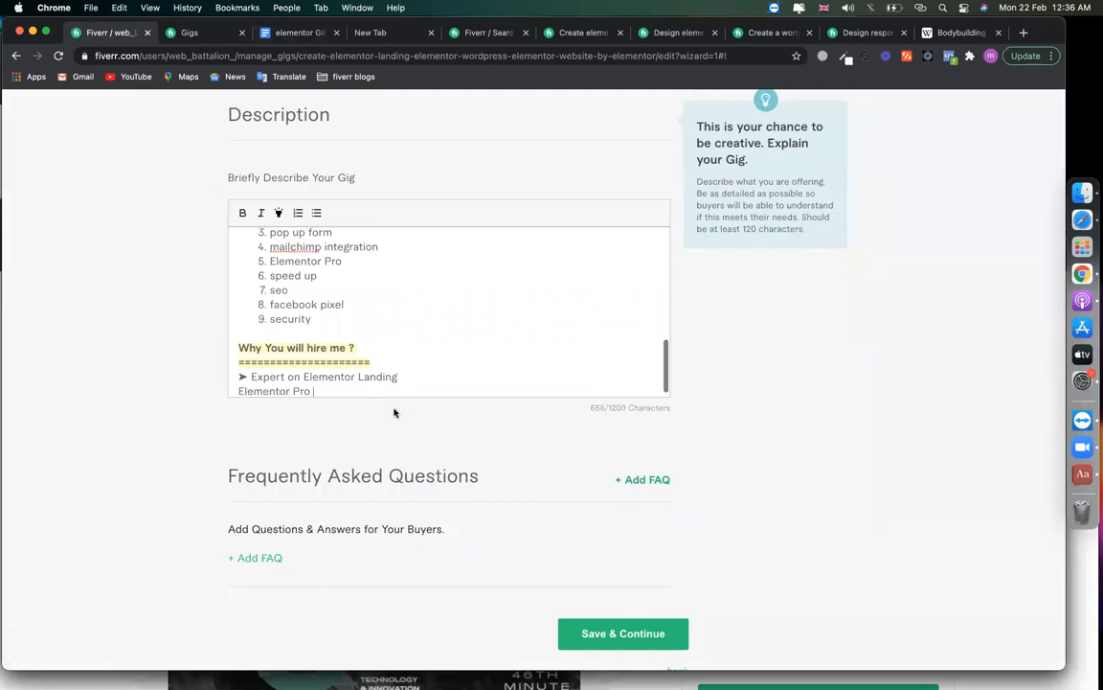
# Put a ➤ symbol in front of the new "Elementor Pro" line and extend its text to "Elementor Pro License".
pyautogui.hotkey('shift', 'Left')
pyautogui.hotkey('shift', 'Left')
pyautogui.press('super+c')
pyautogui.press('Down')
pyautogui.press('super+v')
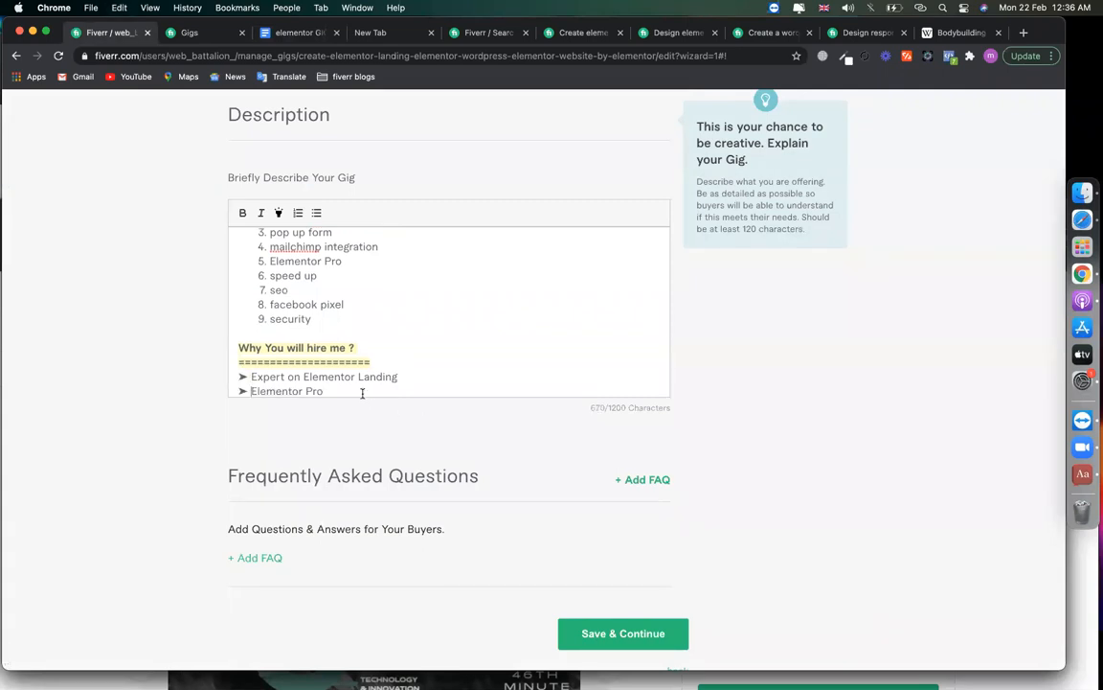
pyautogui.write('License')
pyautogui.press('Return')
# Add the line "➤ Completed 80+ projects on elementor builder", using the "elementor builder" keyword from the elementor GIG document.
pyautogui.click(288, 32)
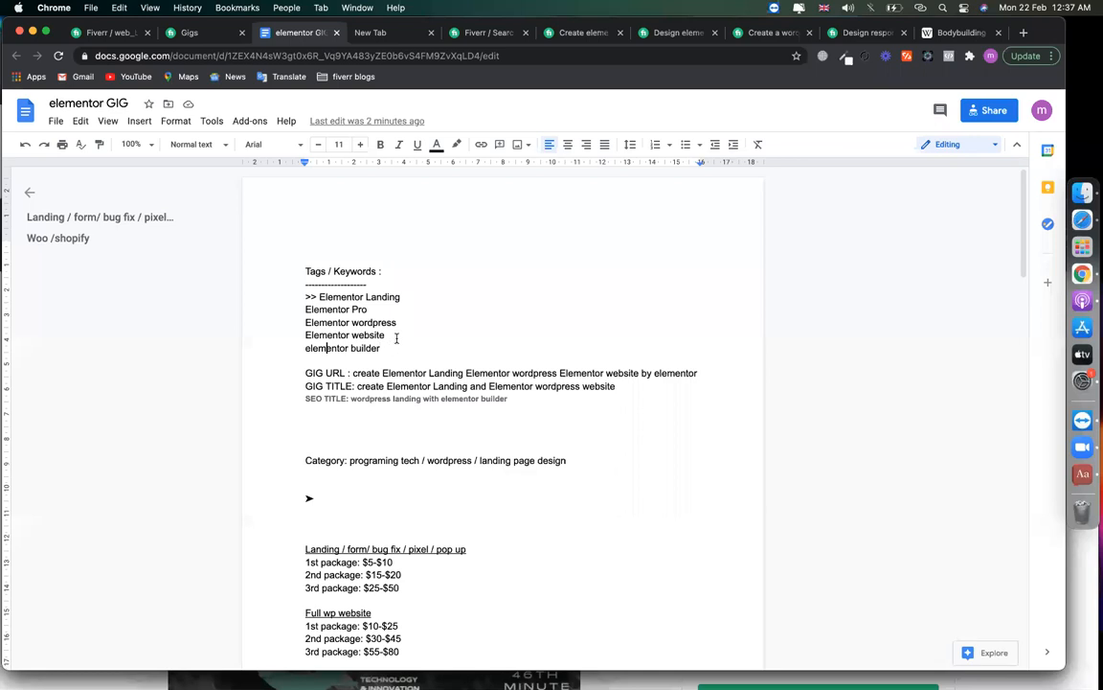
pyautogui.moveTo(384, 336); pyautogui.dragTo(318, 336)
pyautogui.click(351, 348)
pyautogui.moveTo(386, 347); pyautogui.dragTo(304, 348)
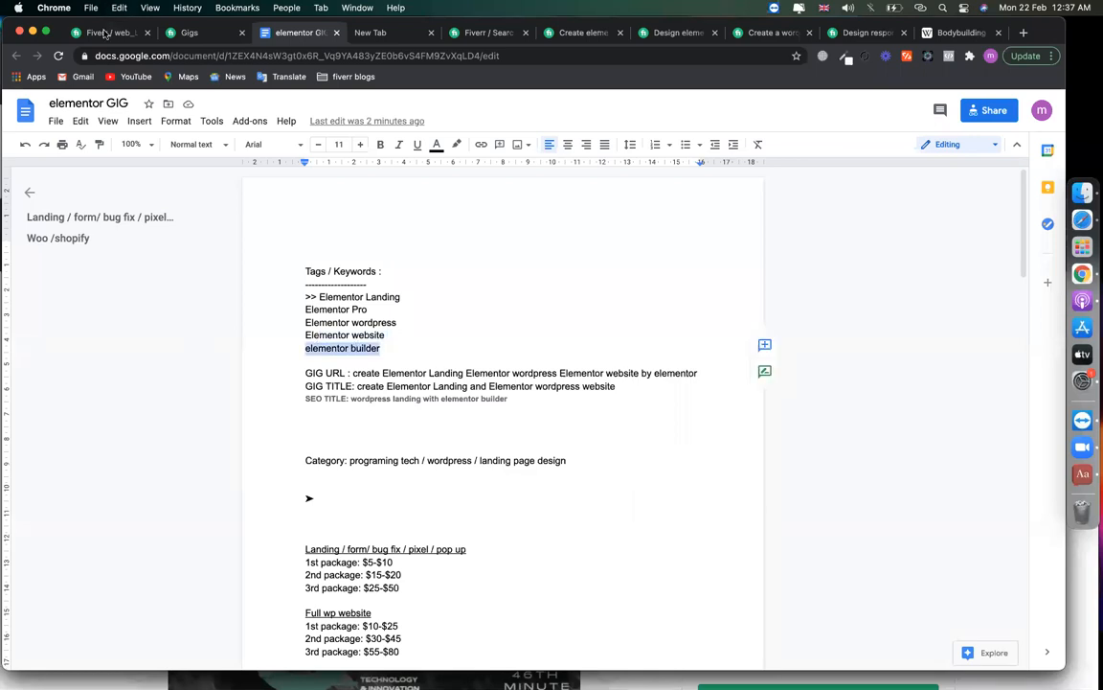
pyautogui.click(105, 32)
pyautogui.write('Co')
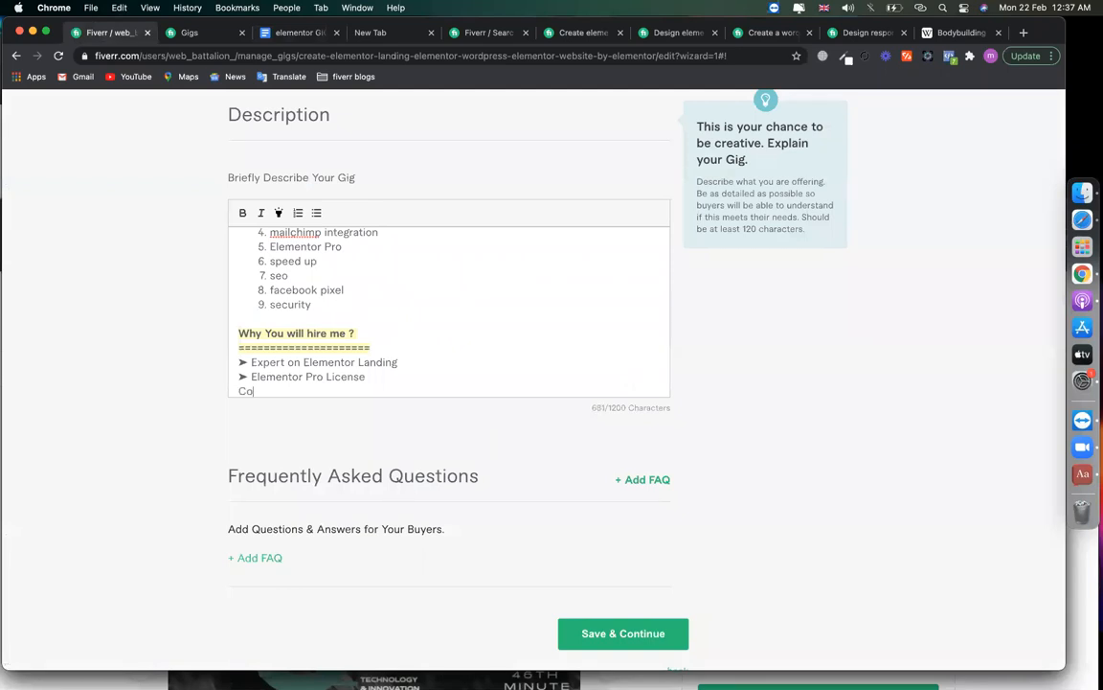
pyautogui.write('mpleted 80+ projects on')
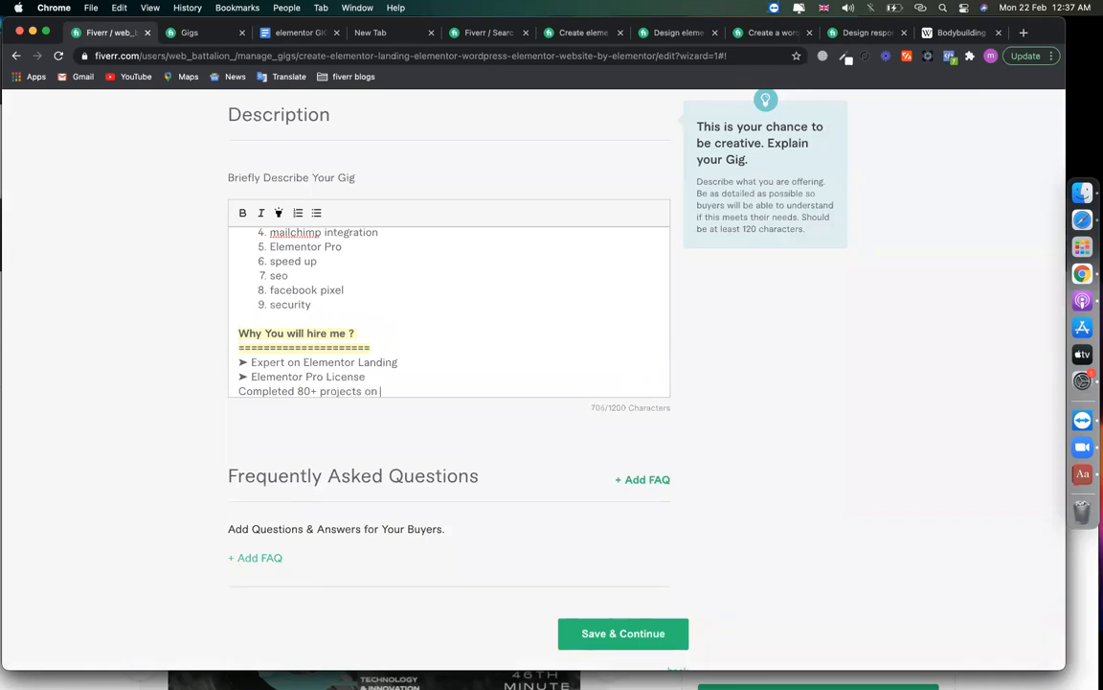
pyautogui.write(' elementor builder')
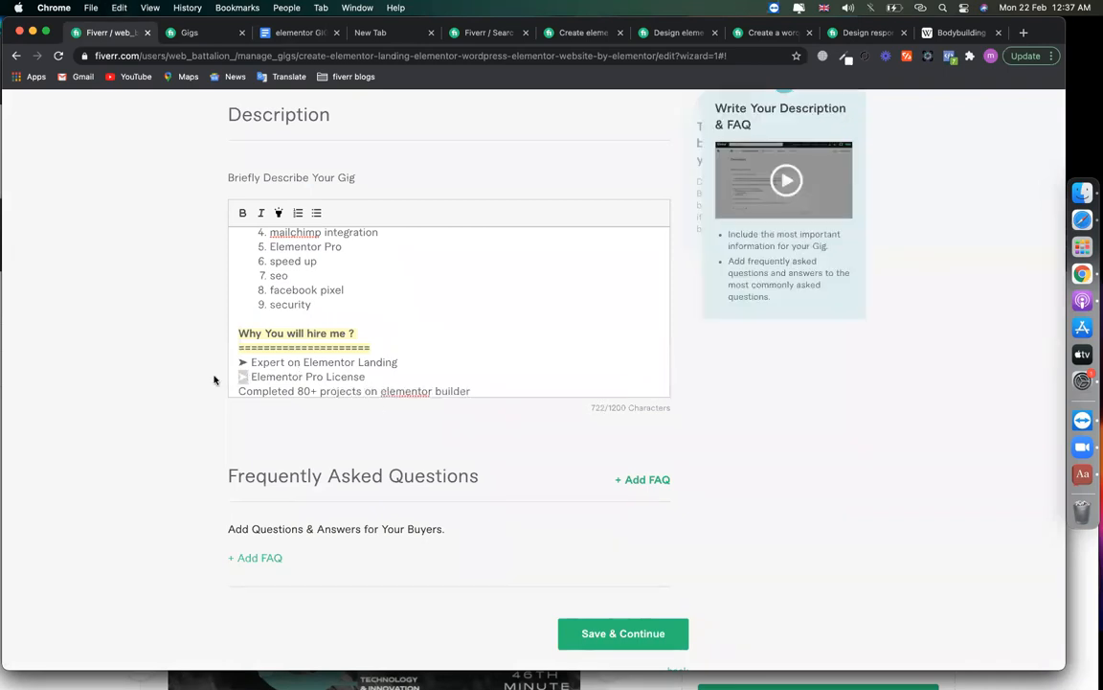
pyautogui.press('Down')
pyautogui.press('super+v')
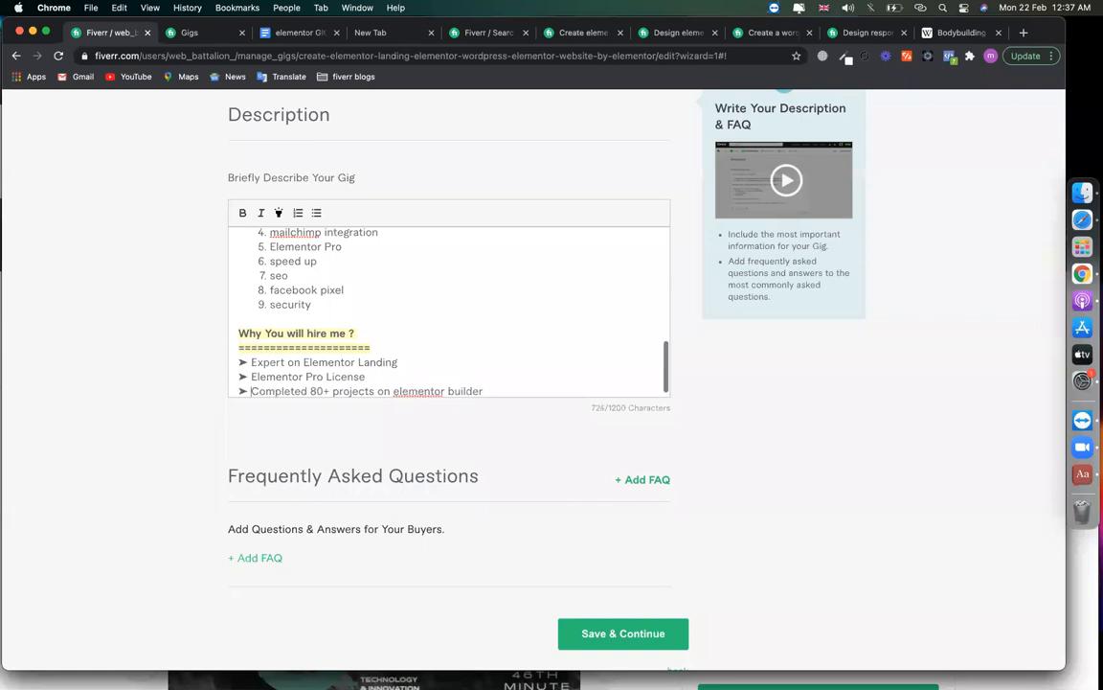
pyautogui.scroll(-1, 334, 350)
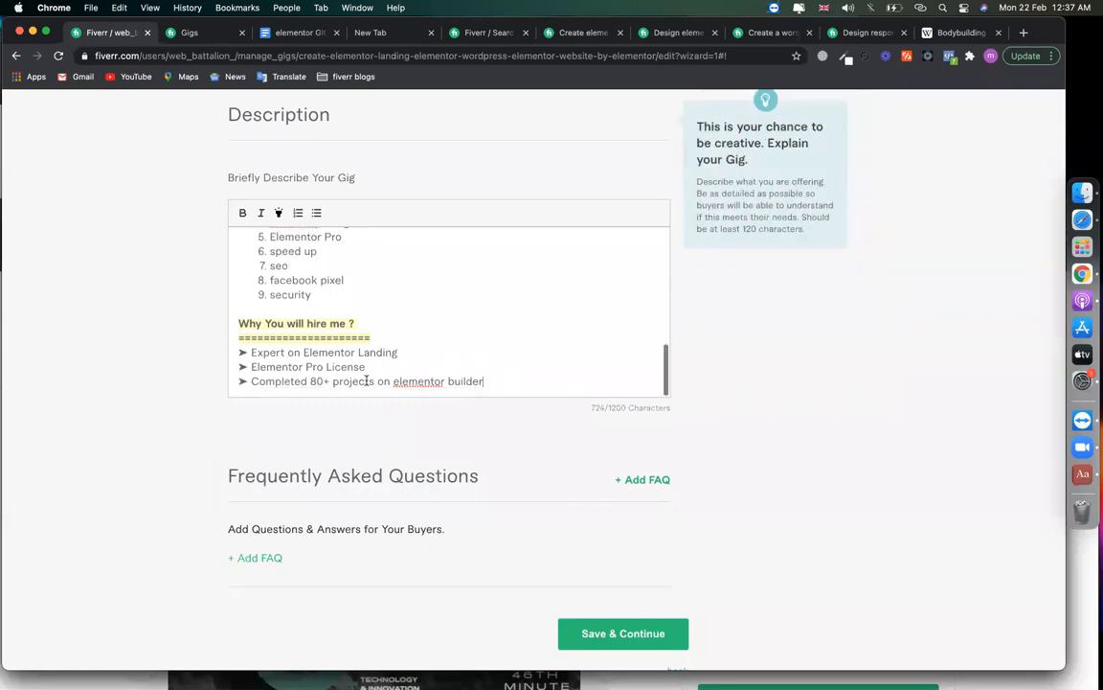
# Review the "Elementor Pro License" line and the "Elementor wordpress" and "Elementor website" keywords in the elementor GIG document.
pyautogui.doubleClick(335, 368)
pyautogui.click(364, 367)
pyautogui.moveTo(375, 367); pyautogui.dragTo(216, 367)
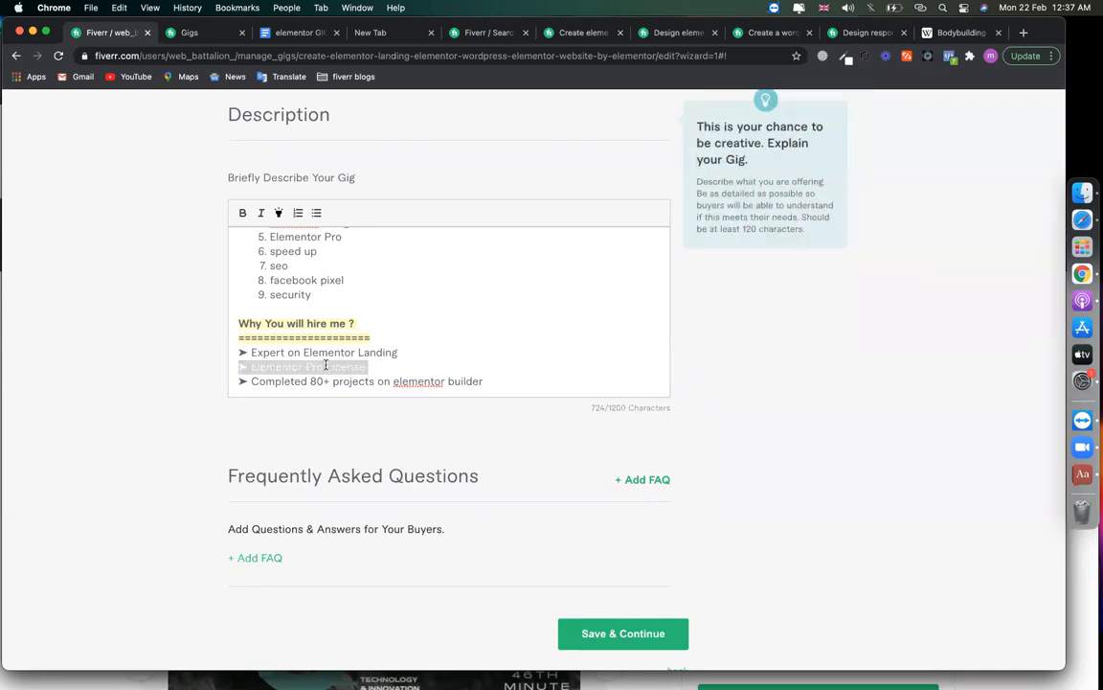
pyautogui.click(325, 366)
pyautogui.moveTo(326, 367); pyautogui.dragTo(366, 367)
pyautogui.click(515, 370)
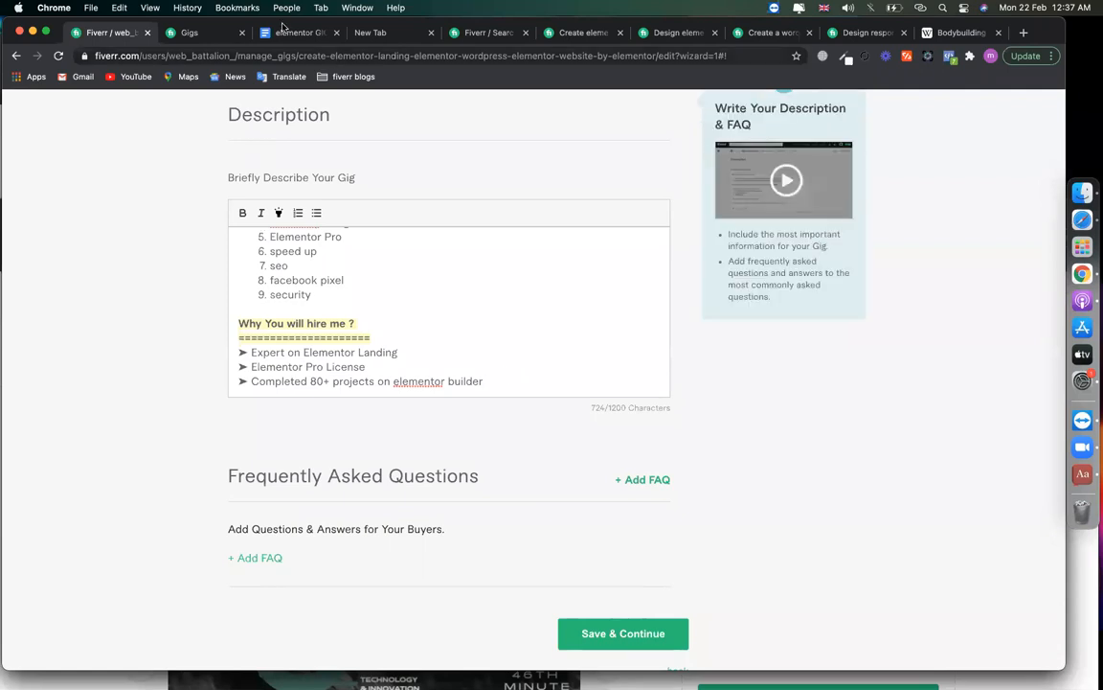
pyautogui.click(293, 33)
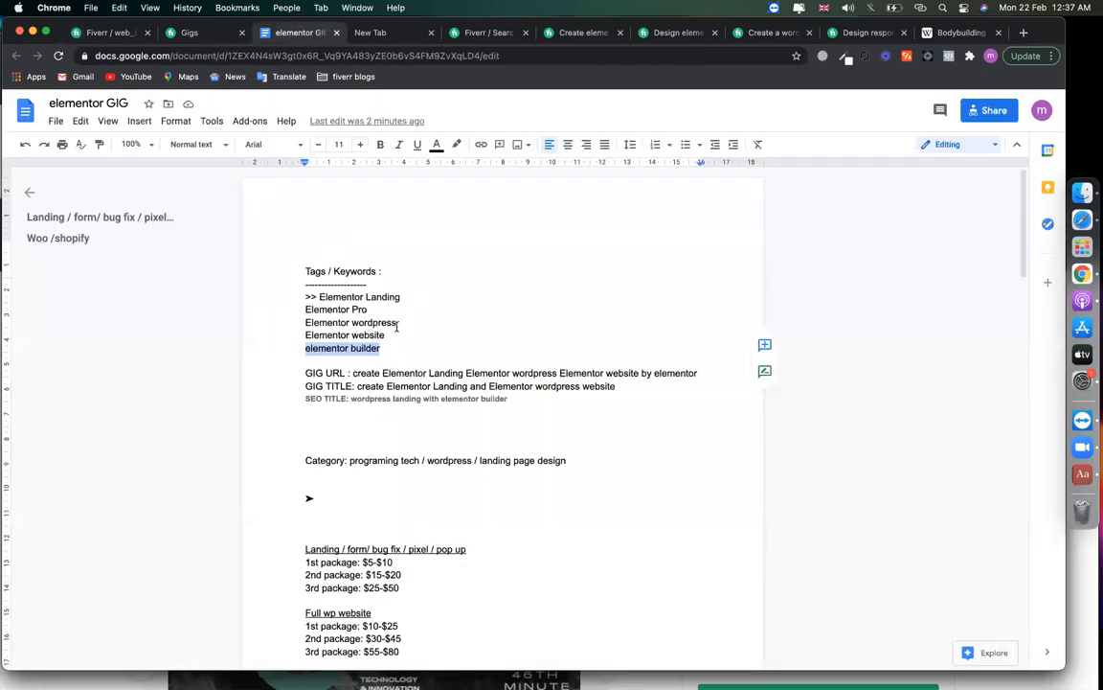
pyautogui.moveTo(397, 323); pyautogui.dragTo(252, 327)
pyautogui.moveTo(389, 336); pyautogui.dragTo(256, 321)
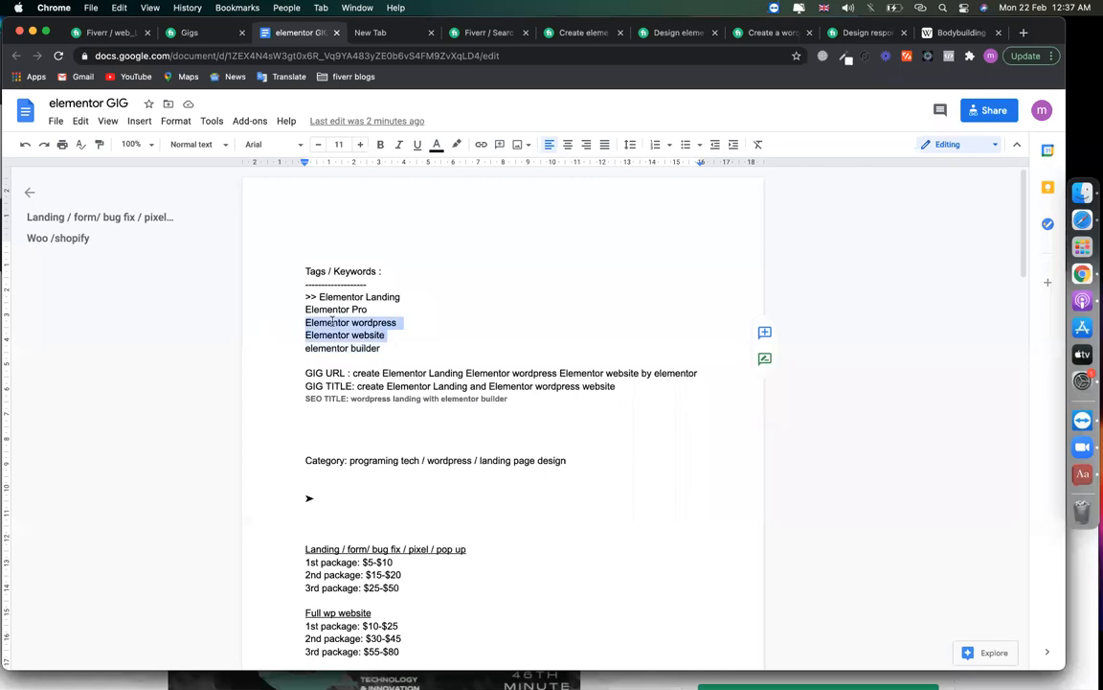
pyautogui.click(334, 322)
pyautogui.moveTo(392, 335); pyautogui.dragTo(292, 336)
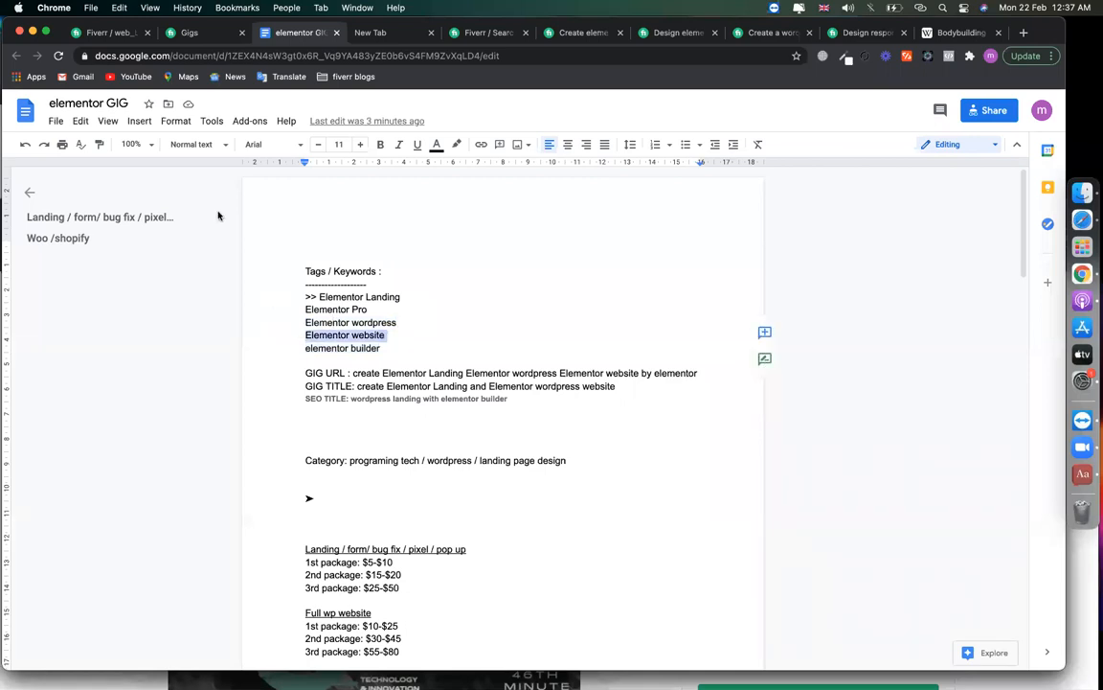
pyautogui.click(107, 33)
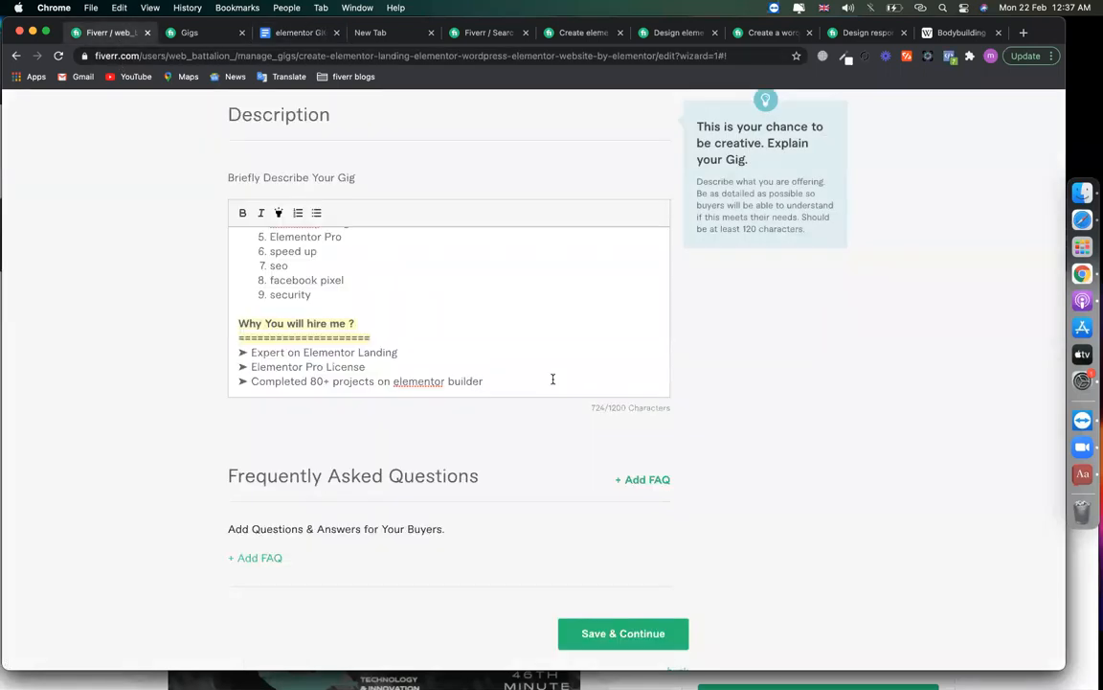
# Add "➤ Fast delivery" as the fourth hiring reason and begin a fifth ➤ line with "Good in".
pyautogui.press('Return')
pyautogui.moveTo(238, 376); pyautogui.dragTo(248, 376)
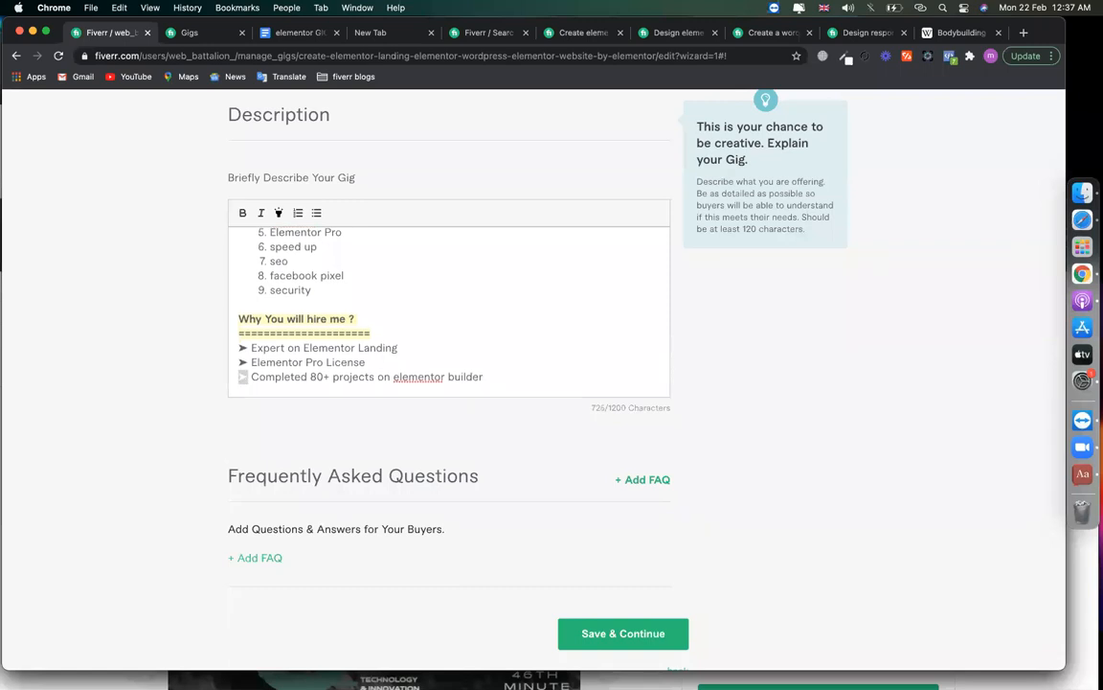
pyautogui.click(240, 391)
pyautogui.press('super+v')
pyautogui.write('Fast delivery')
pyautogui.press('Return')
pyautogui.write('Good in e')
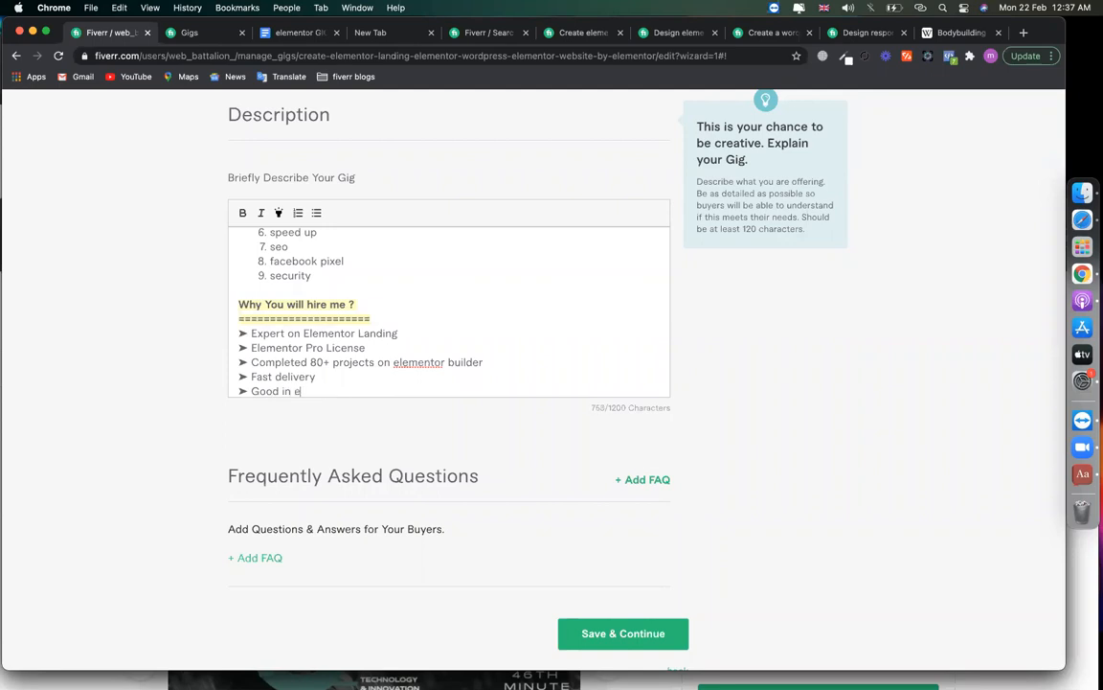
# Finish the "Why You will hire me ?" bullets with "Good in english", "I have a team so i can deliver fast" and "Refund I failed to satisfy you".
pyautogui.write('nglish')
pyautogui.press('Return')
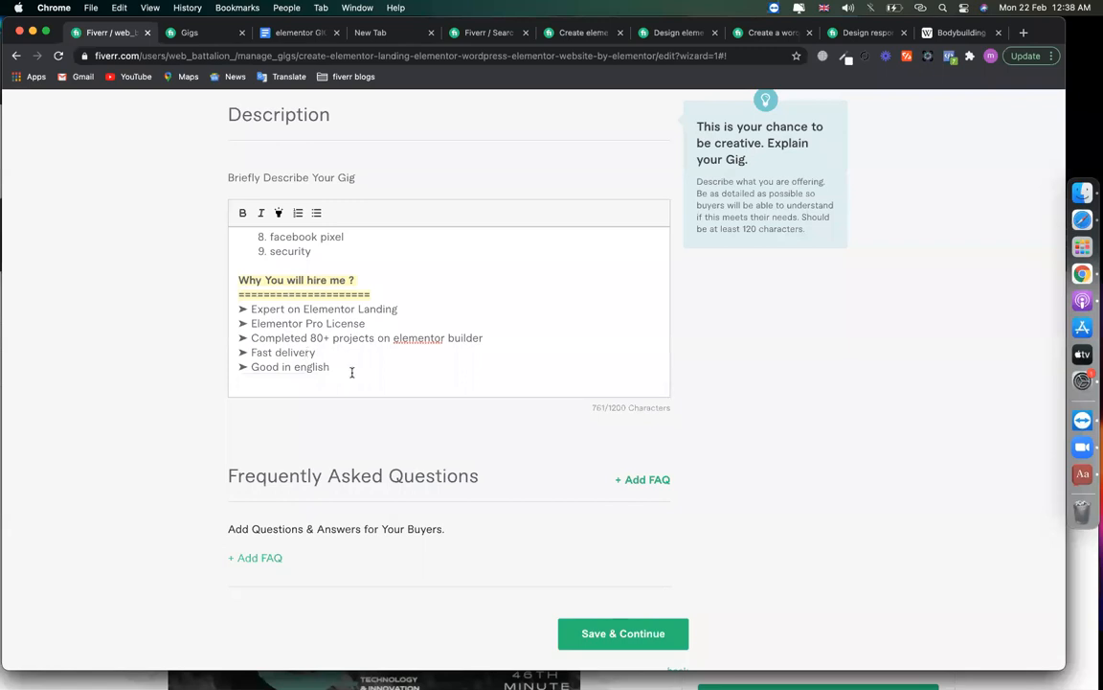
pyautogui.press('super+v')
pyautogui.write('I have a team so i can delive')
pyautogui.scroll(1, 400, 350)
pyautogui.scroll(-1, 400, 351)
pyautogui.press('Return')
pyautogui.press('super+v')
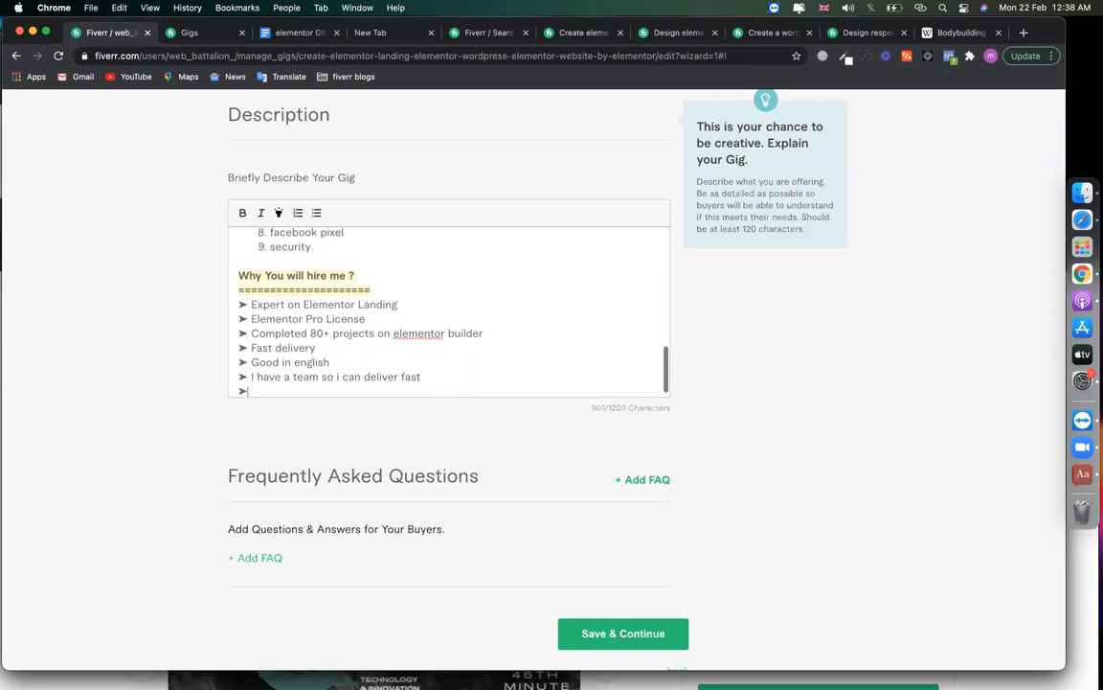
pyautogui.write('Refund I failed to satisfy you')
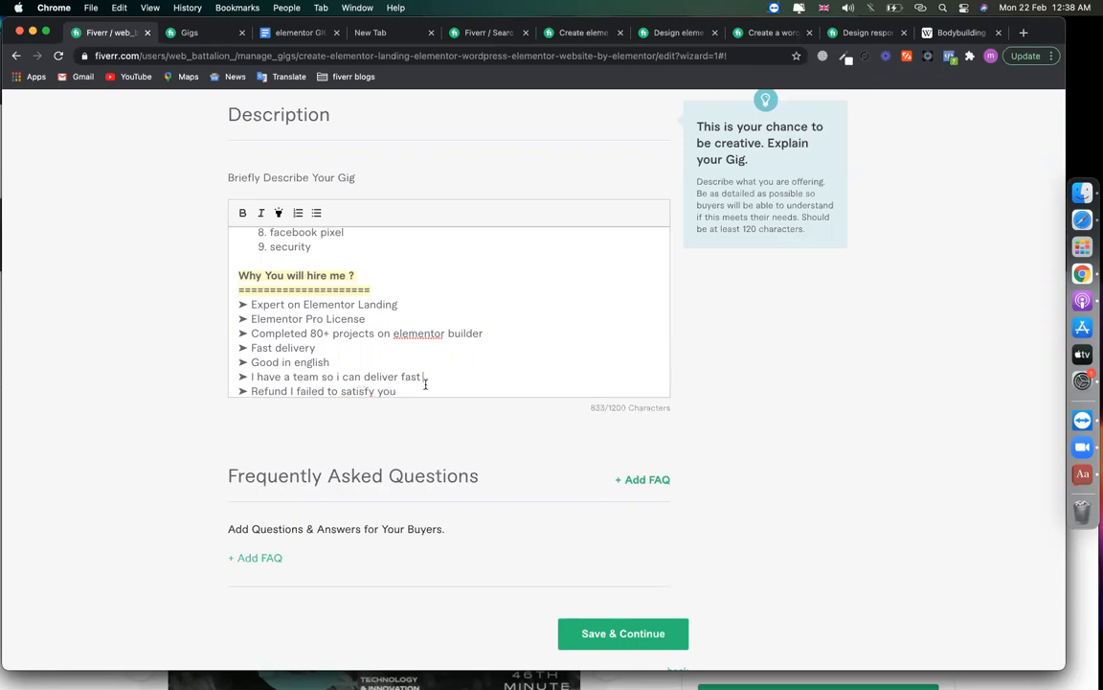
pyautogui.doubleClick(619, 410)
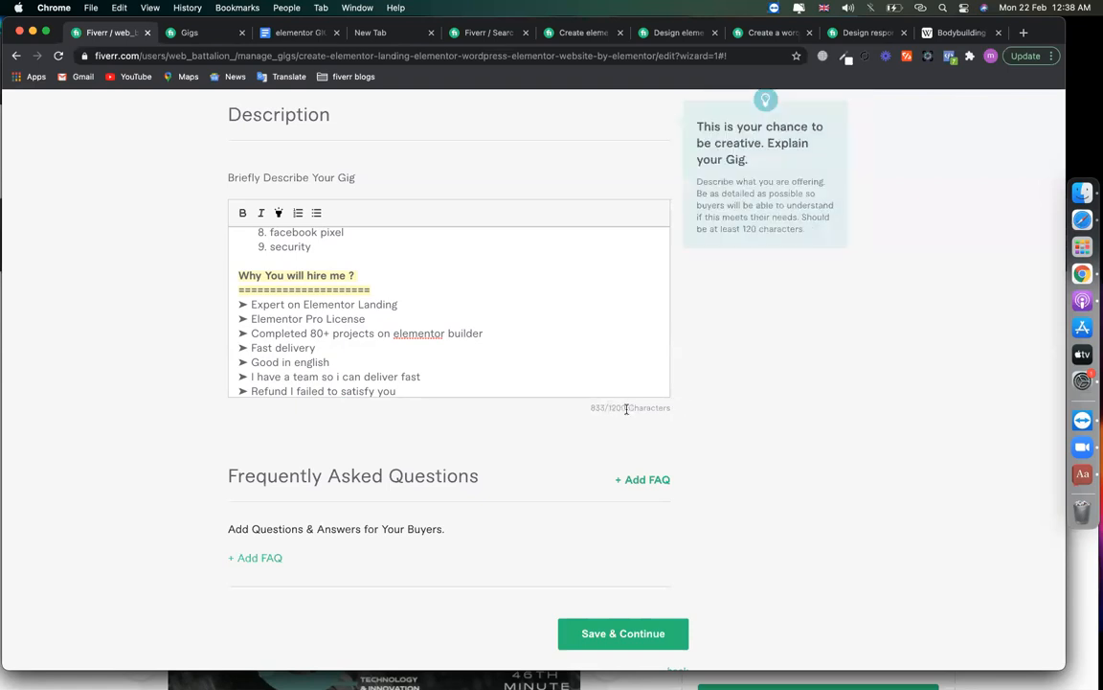
# Examine the descriptions of the competing Elementor gigs for services lists and reasons to hire the seller.
pyautogui.scroll(3, 450, 345)
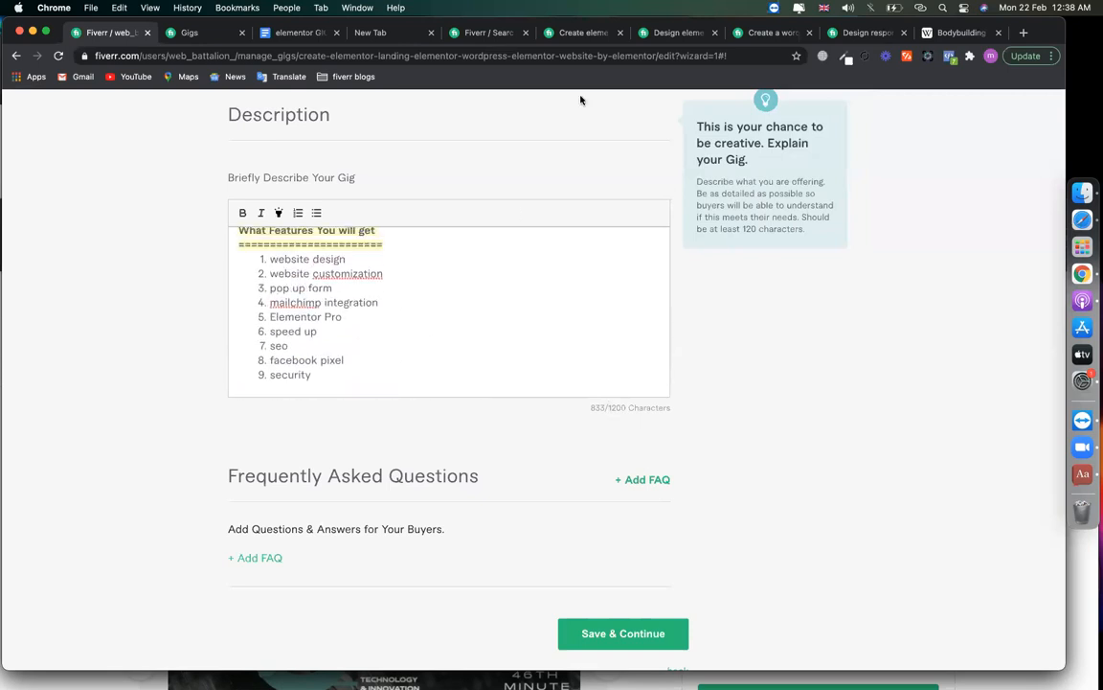
pyautogui.click(591, 36)
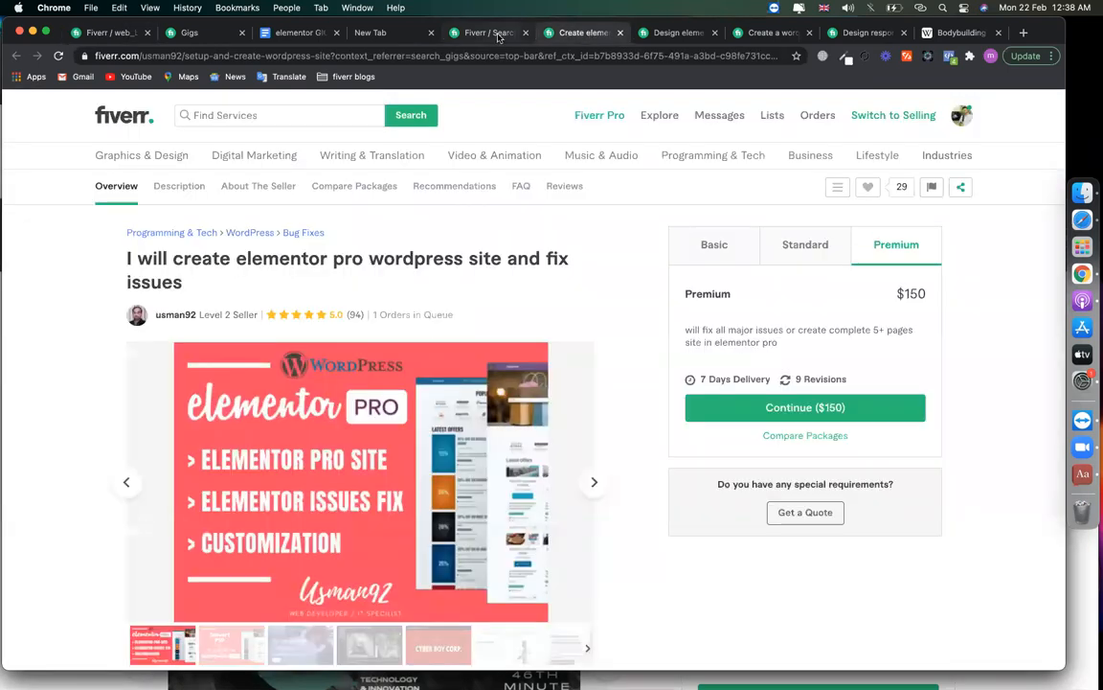
pyautogui.click(450, 35)
pyautogui.click(677, 33)
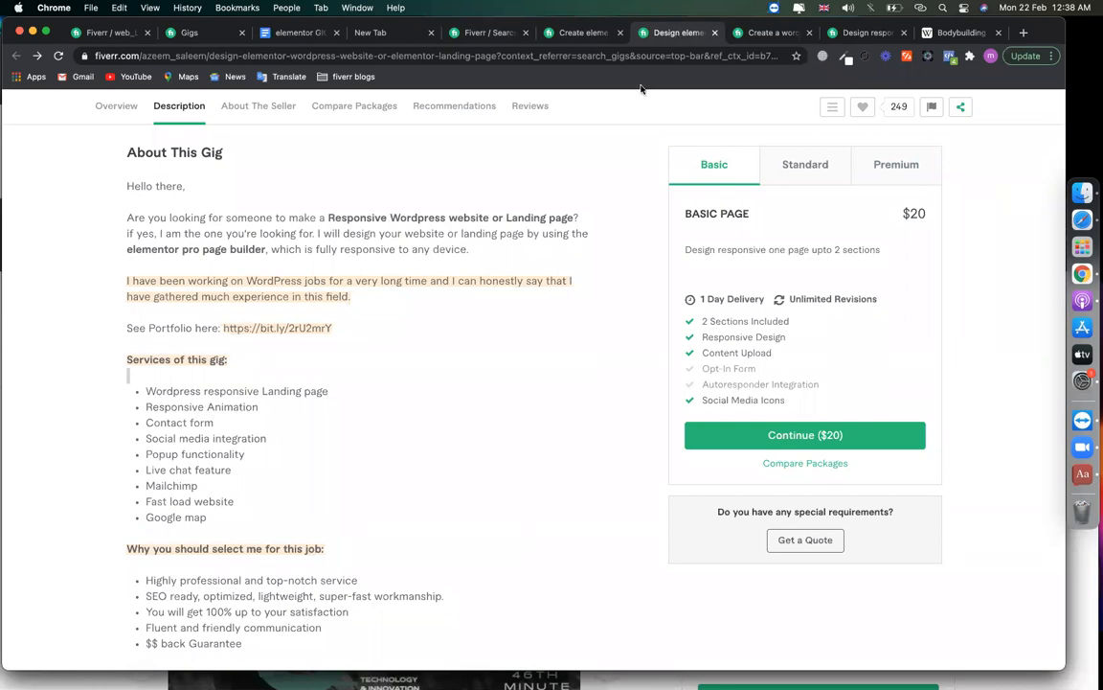
pyautogui.scroll(-10, 554, 279)
pyautogui.scroll(11, 553, 279)
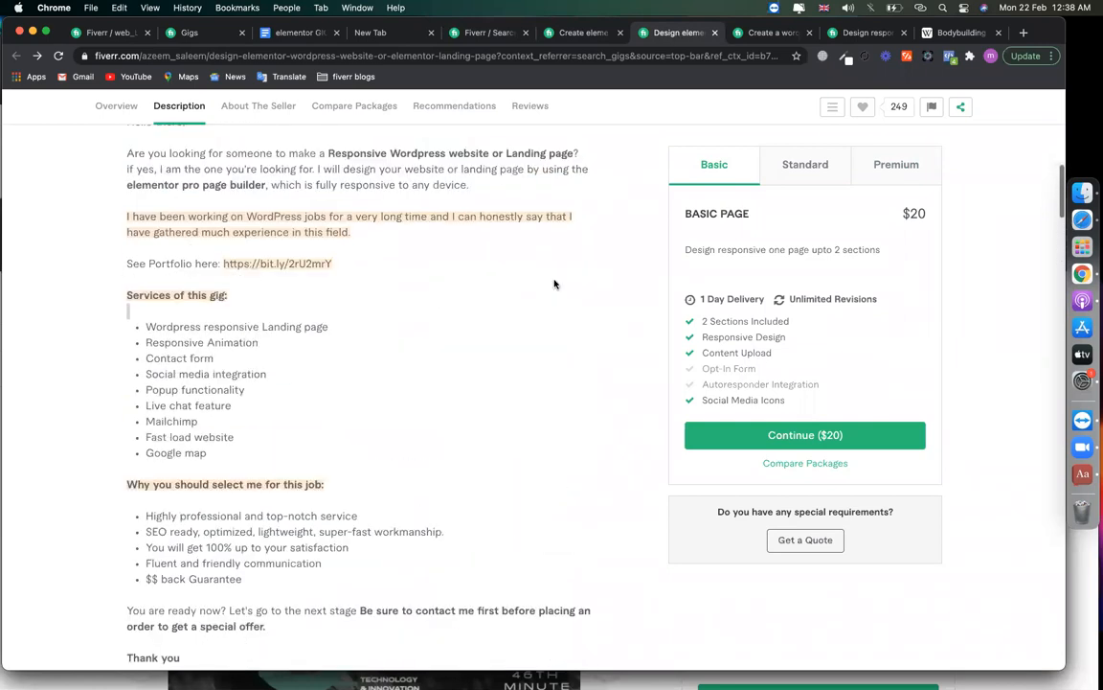
pyautogui.click(867, 33)
pyautogui.scroll(-10, 660, 295)
pyautogui.scroll(4, 660, 295)
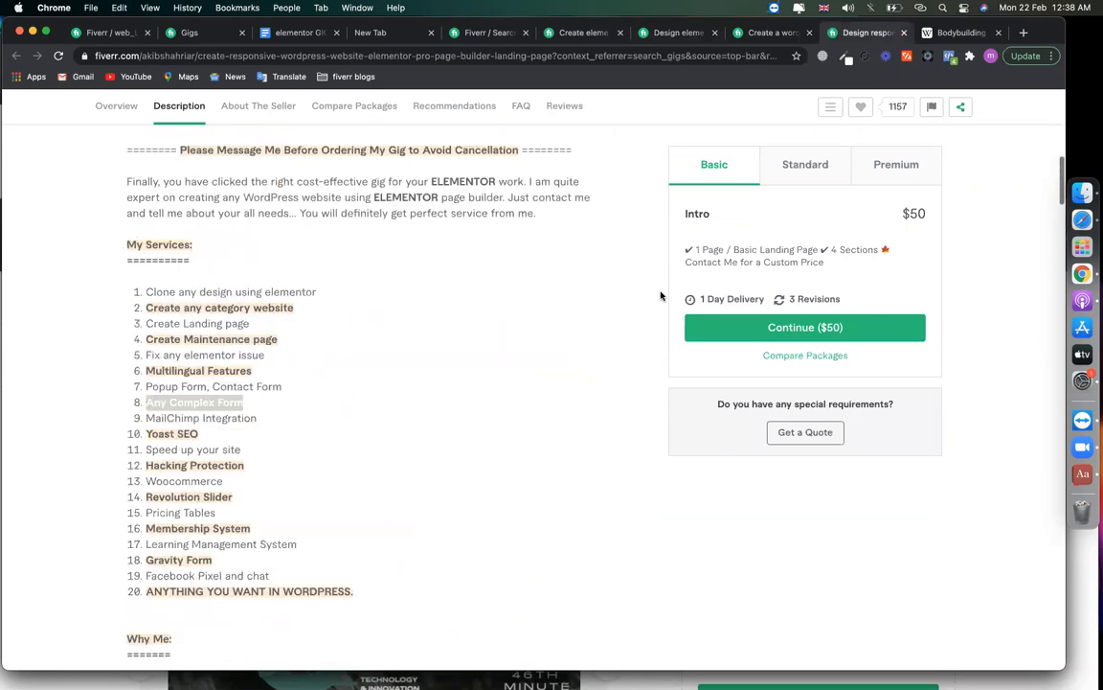
pyautogui.scroll(-1, 115, 118)
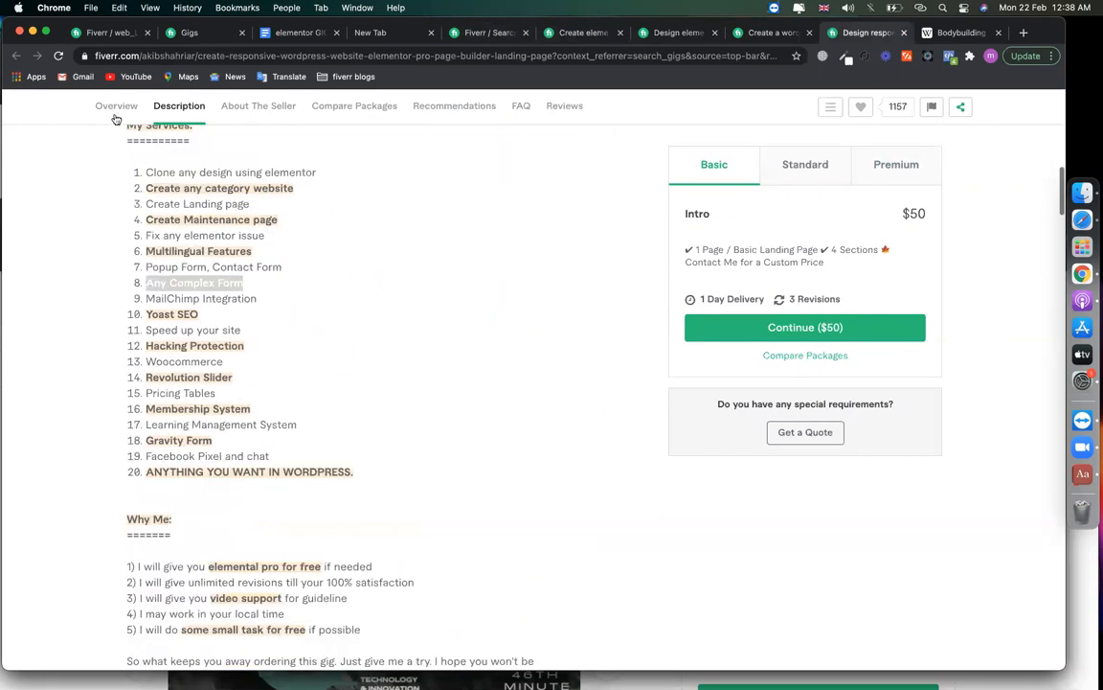
# Return to the gig being edited and review its description from the opening bullets to the hiring reasons.
pyautogui.click(87, 35)
pyautogui.scroll(8, 351, 372)
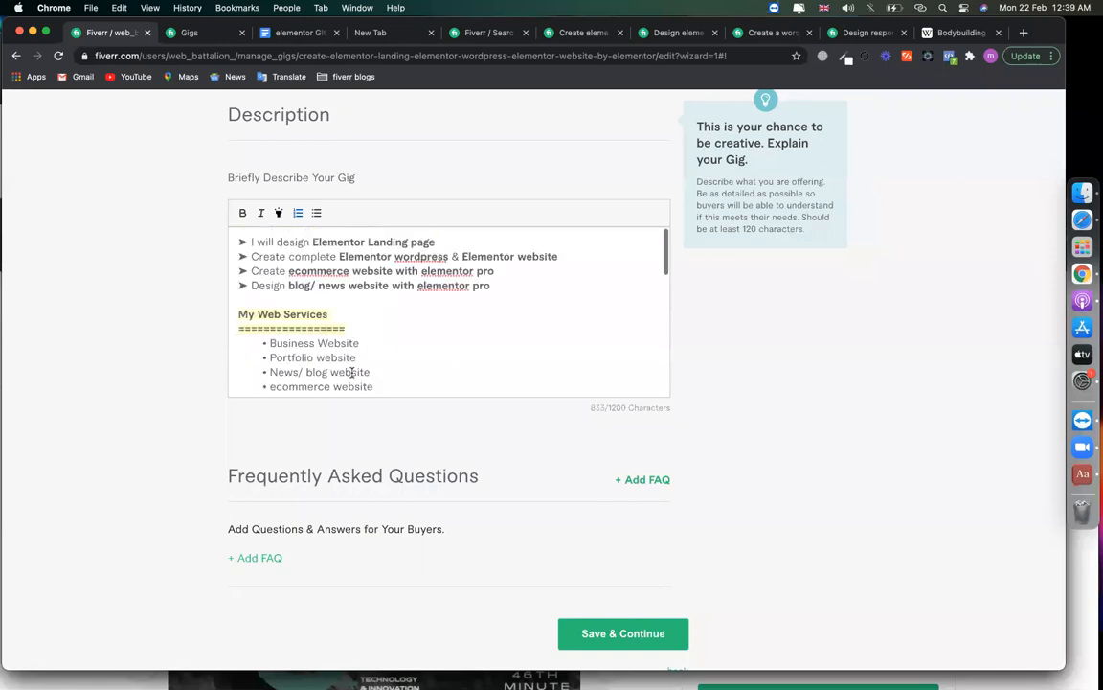
pyautogui.scroll(3, 351, 373)
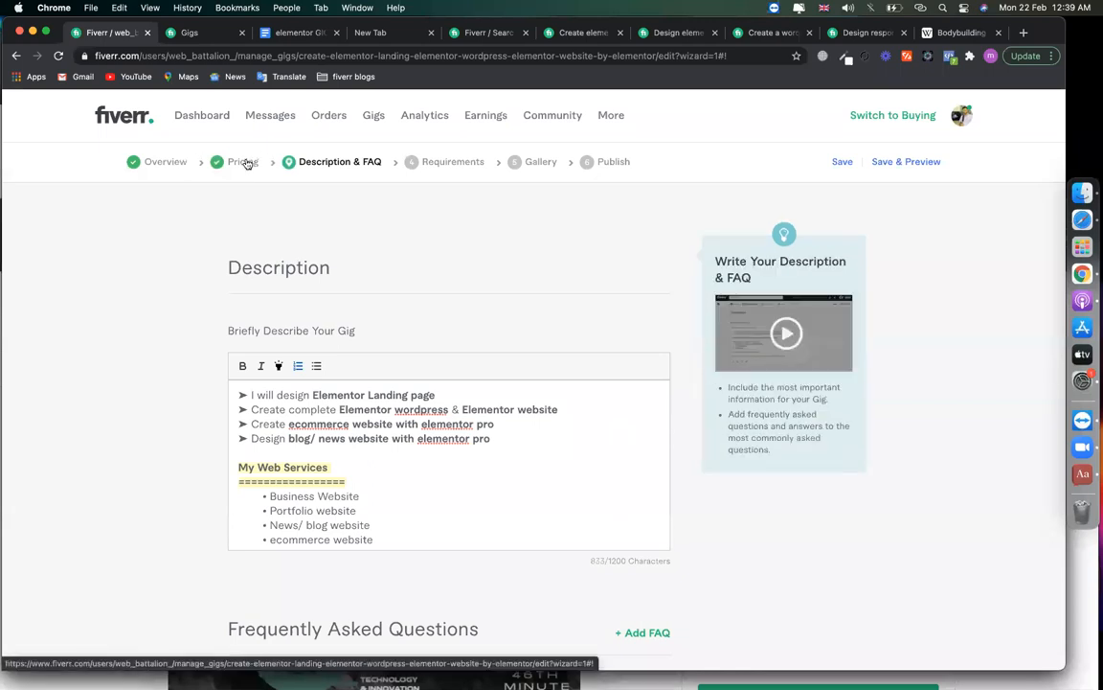
pyautogui.scroll(-2, 263, 487)
pyautogui.scroll(-3, 262, 487)
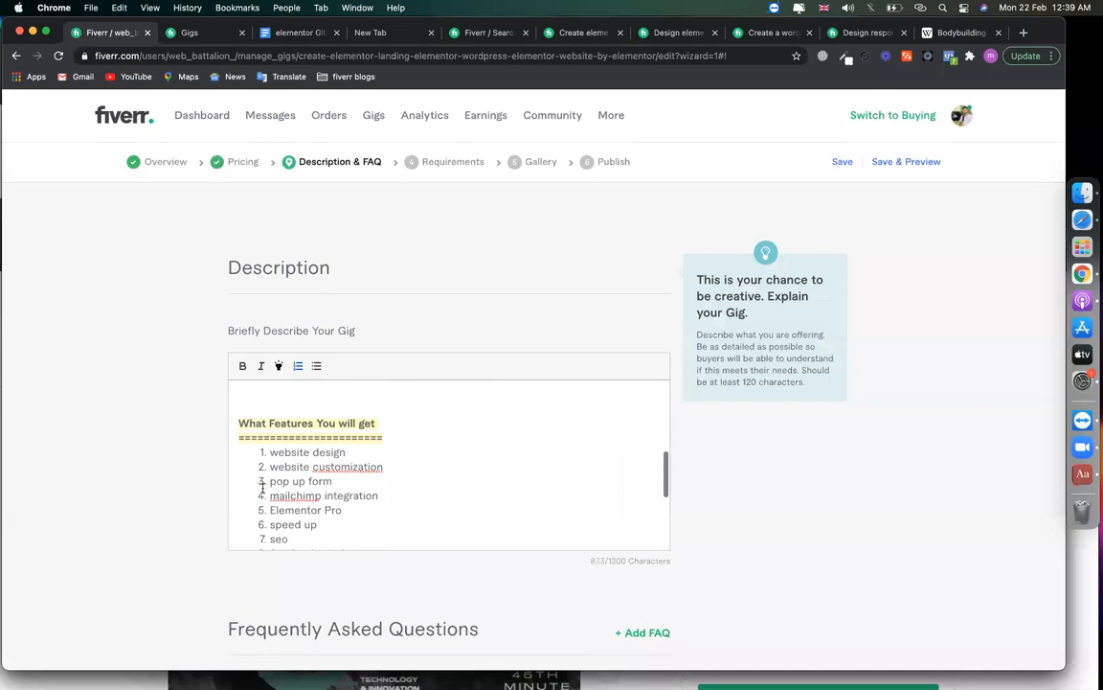
pyautogui.moveTo(276, 470); pyautogui.dragTo(356, 470)
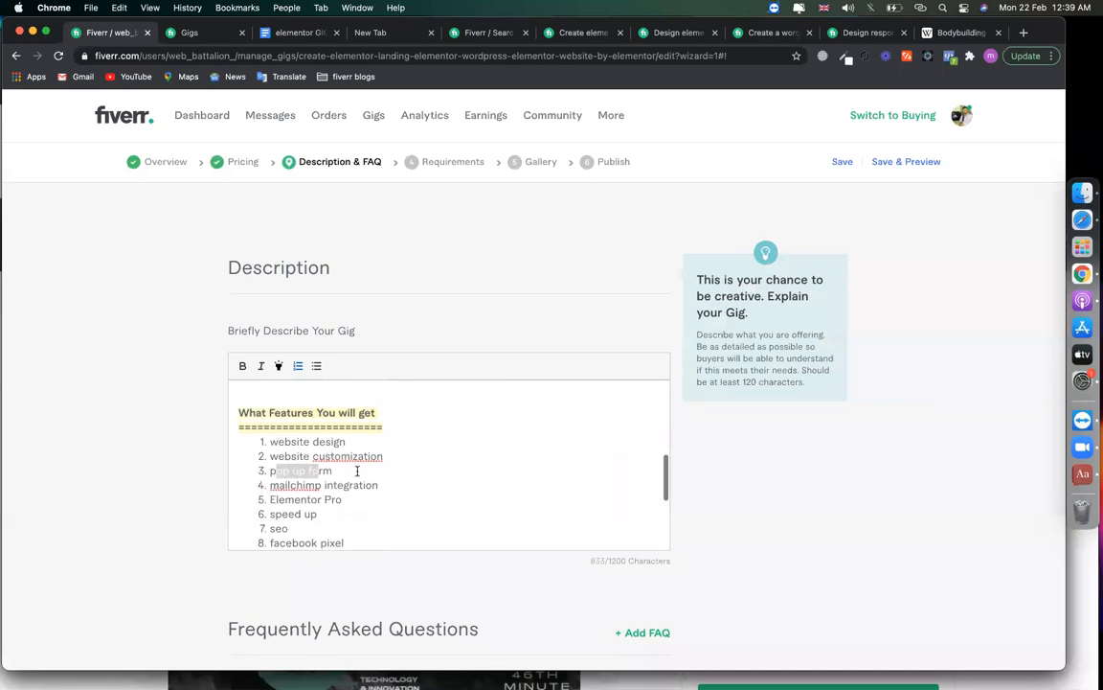
pyautogui.scroll(-5, 357, 470)
pyautogui.scroll(-1, 414, 497)
# Add two line breaks after the final "Refund I failed to satisfy you" bullet in the description.
pyautogui.click(414, 498)
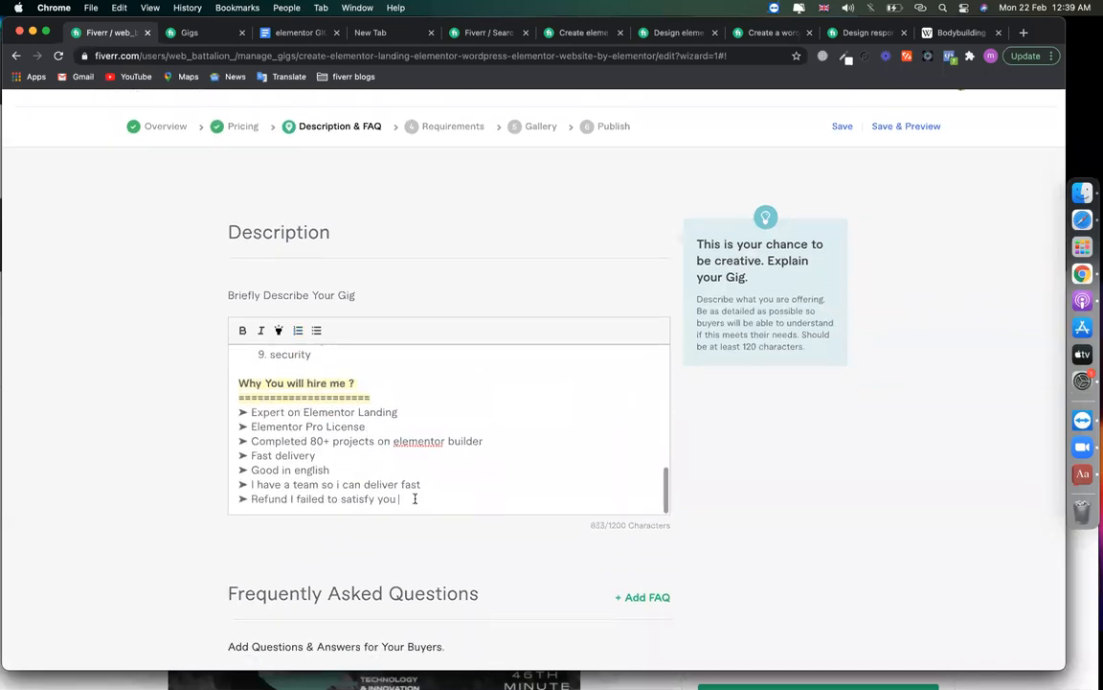
pyautogui.press('Return')
pyautogui.press('Return')
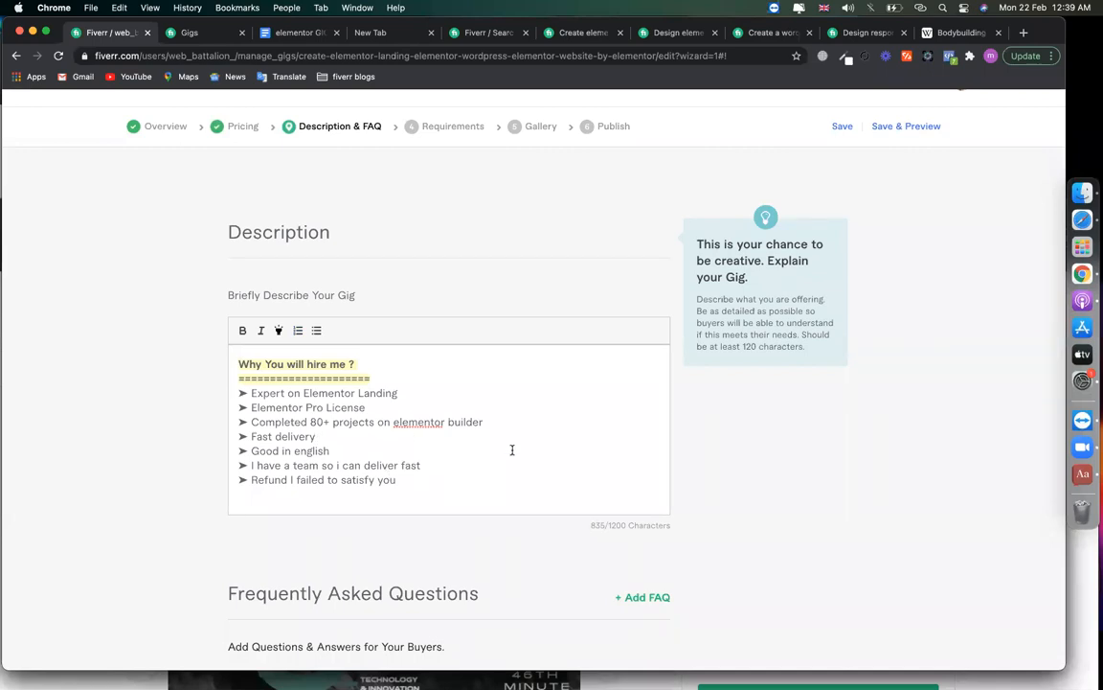
# Insert a new line reading "I have completed 80+" between the opening bullets and the "My Web Services" heading, with blank lines around it.
pyautogui.scroll(1, 305, 374)
pyautogui.scroll(5, 305, 373)
pyautogui.scroll(-3, 304, 374)
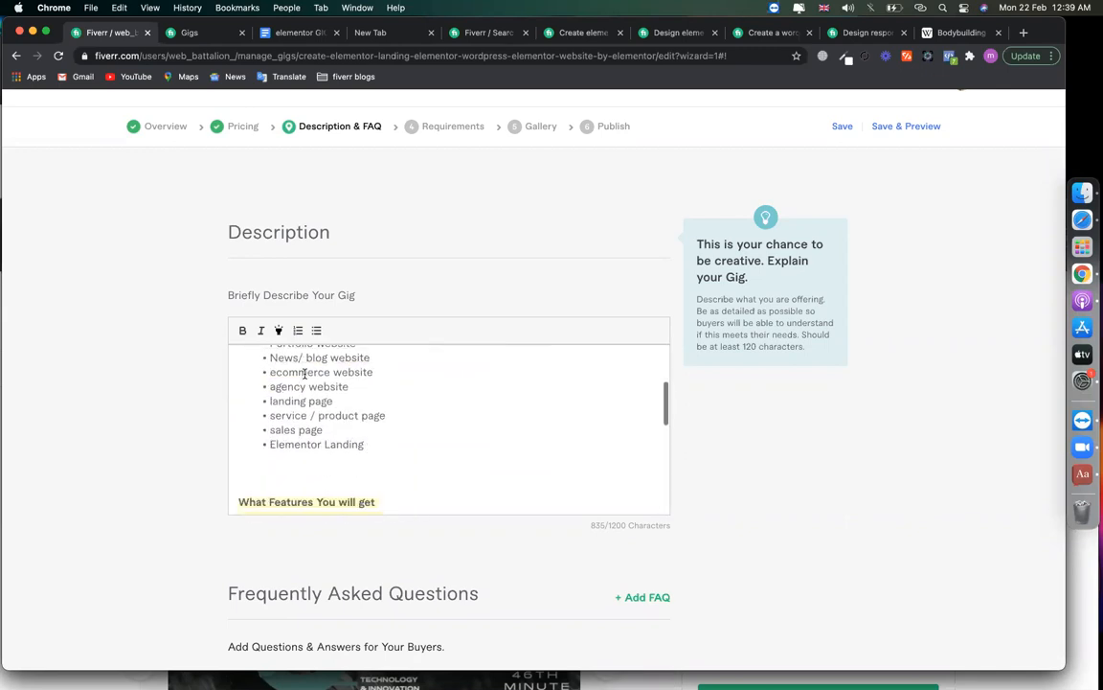
pyautogui.scroll(4, 273, 451)
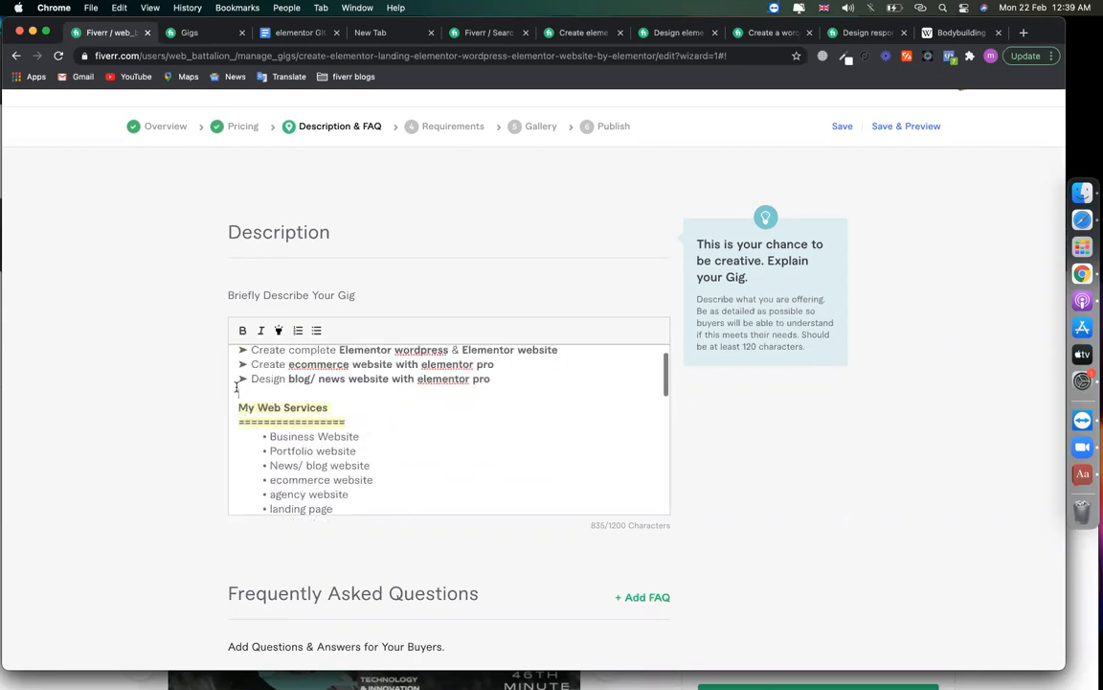
pyautogui.click(237, 387)
pyautogui.press('Return')
pyautogui.press('Return')
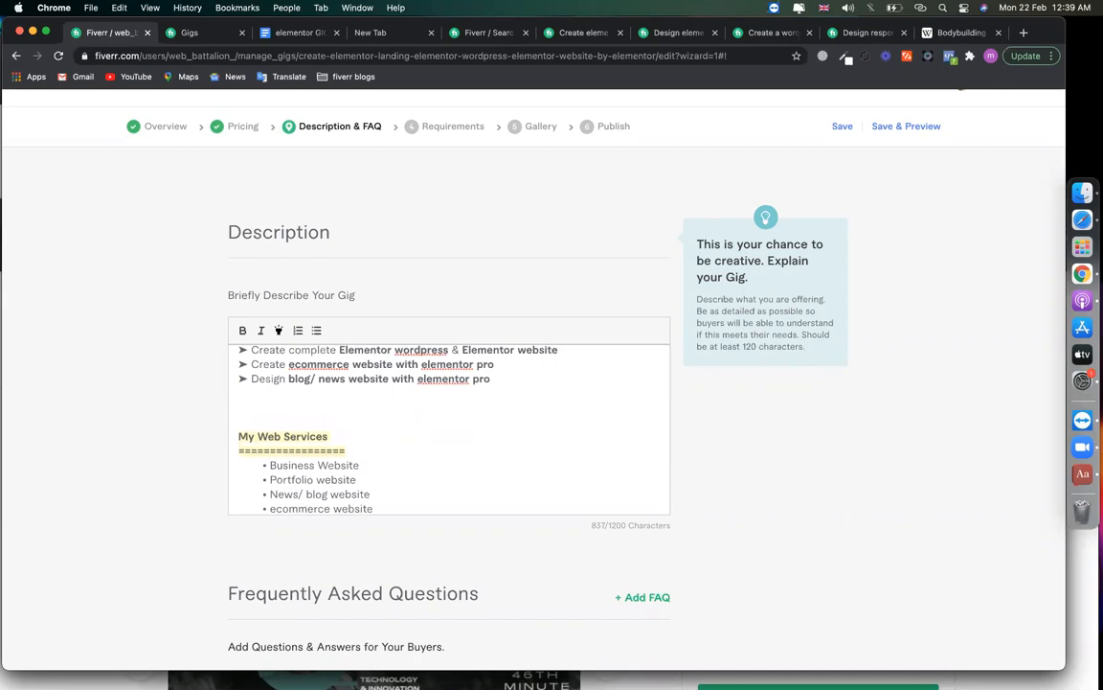
pyautogui.write('I have co')
pyautogui.write('mpleted ')
pyautogui.write('60+')
# Copy the keyword "Elementor Landing" from the elementor GIG document and append it to the "I have completed 80+" line.
pyautogui.click(292, 33)
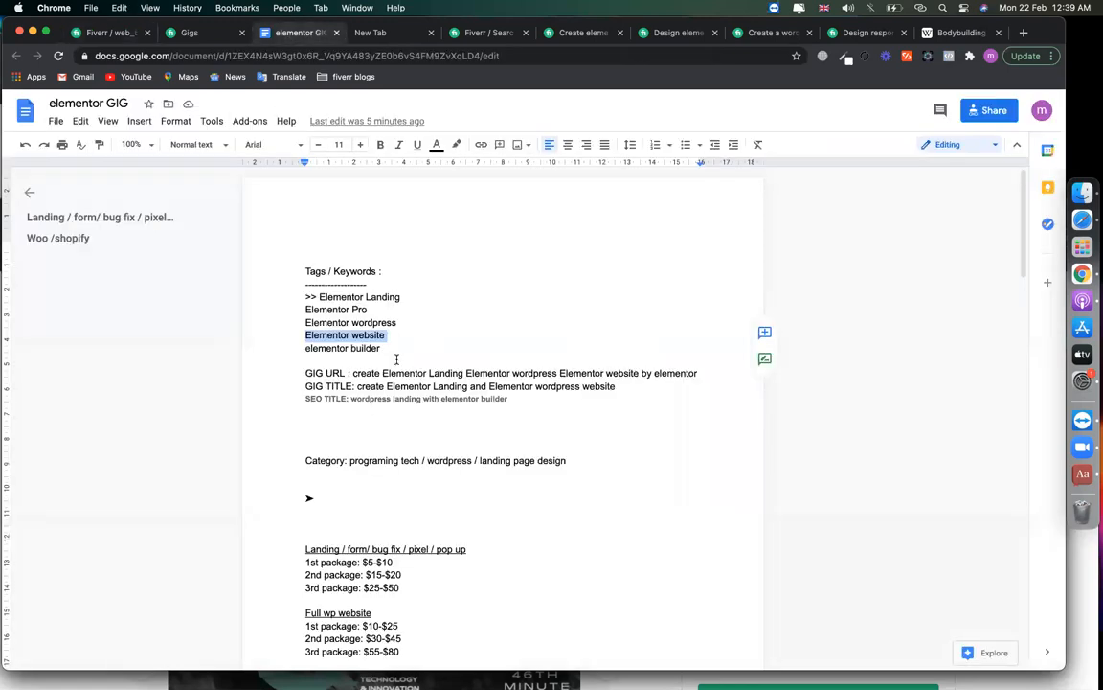
pyautogui.moveTo(401, 297); pyautogui.dragTo(319, 297)
pyautogui.press('super+c')
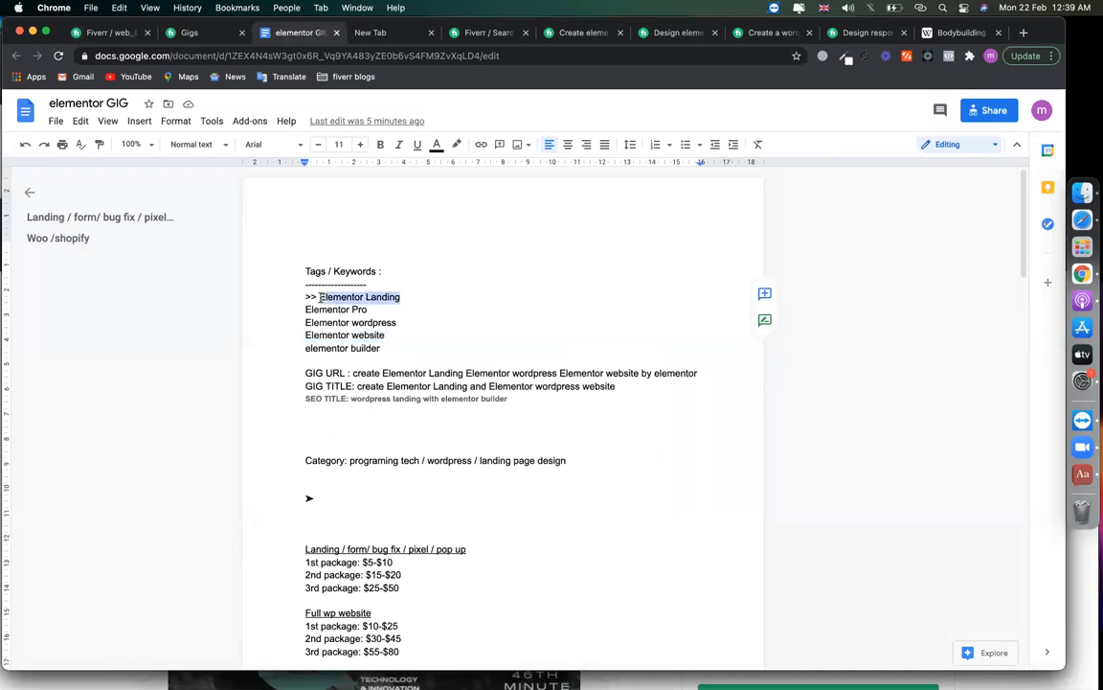
pyautogui.click(105, 33)
pyautogui.press('super+v')
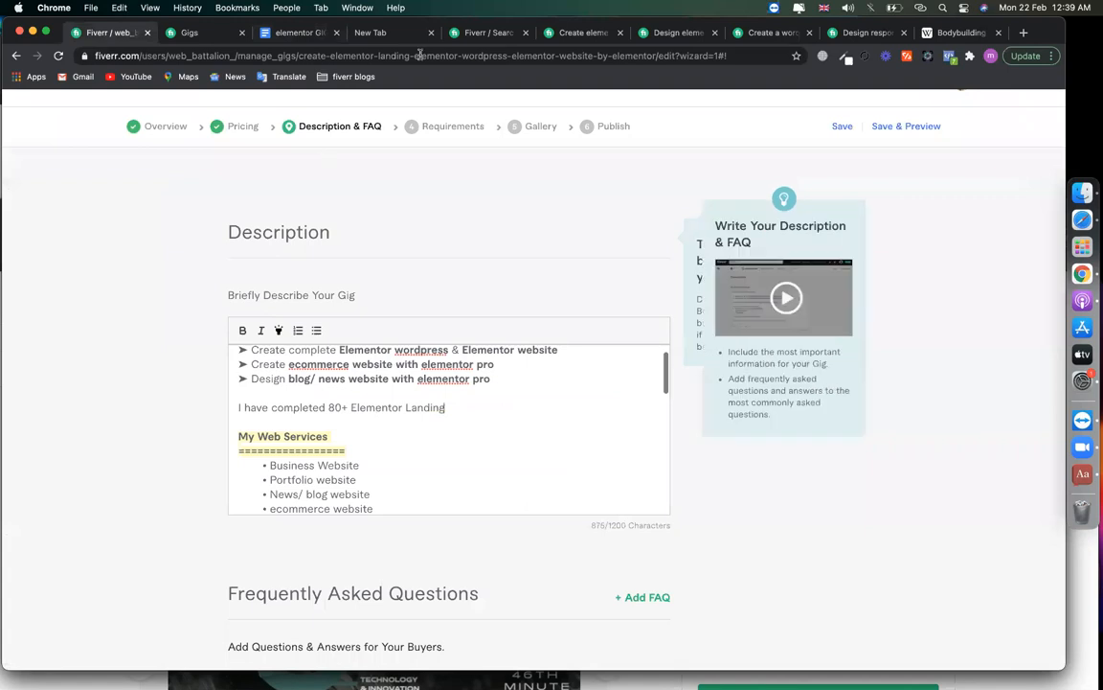
# Append "&", the keyword "Elementor wordpress" copied from the elementor GIG document, and "website and" to the completed-projects line.
pyautogui.press('super+3')
pyautogui.moveTo(411, 323); pyautogui.dragTo(270, 323)
pyautogui.press('super+c')
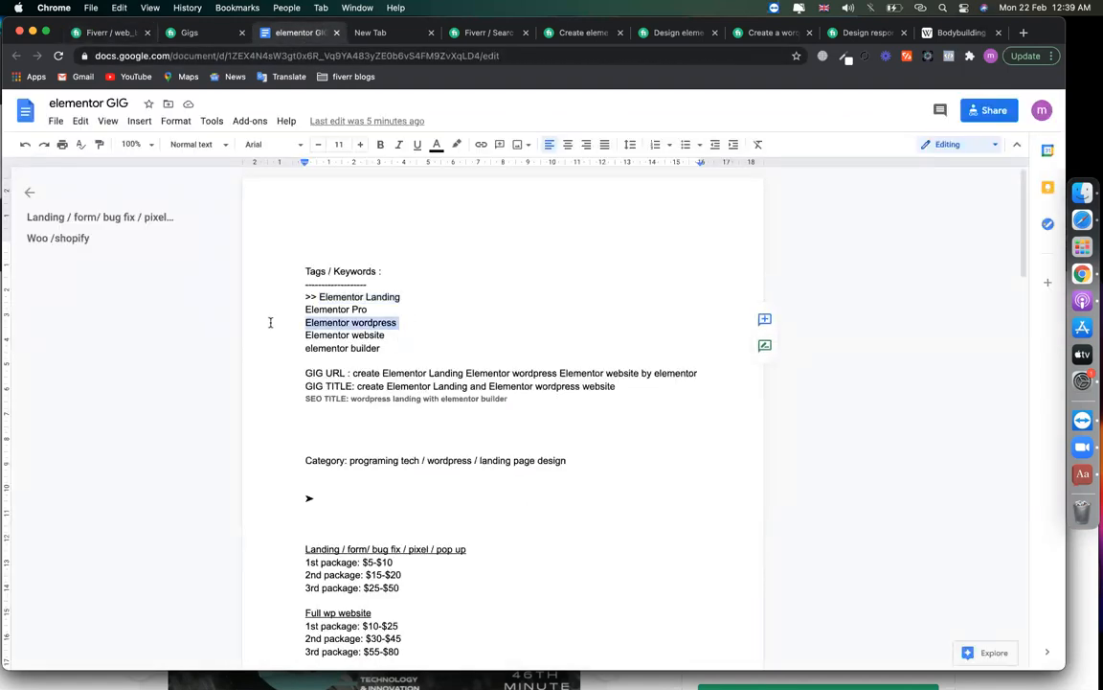
pyautogui.click(106, 33)
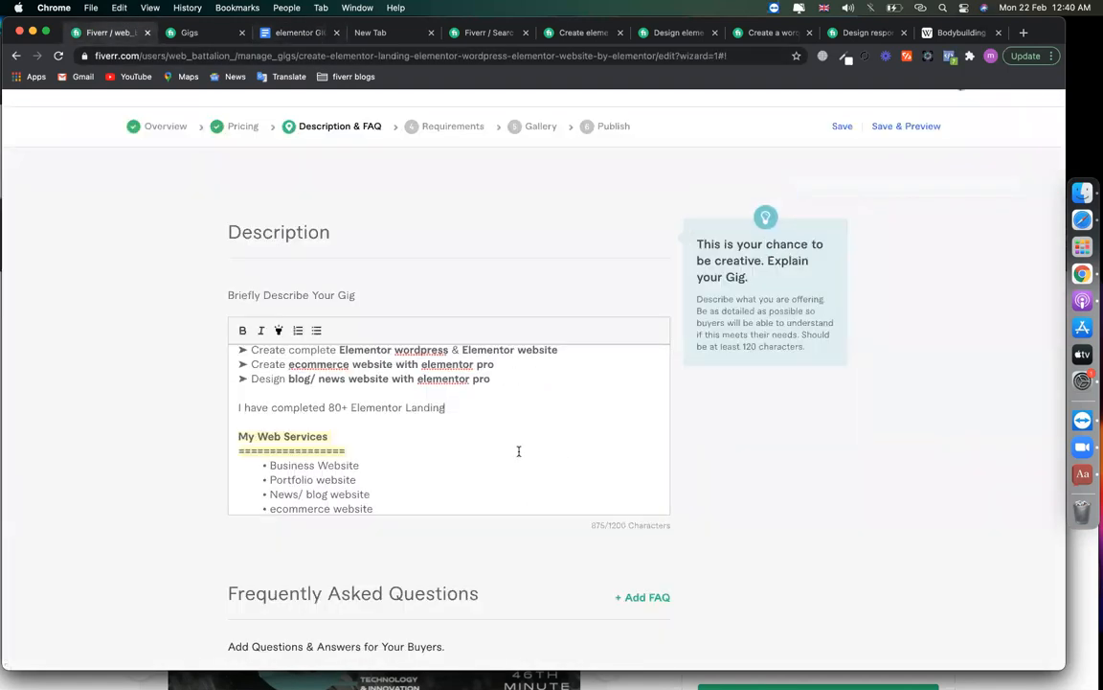
pyautogui.write('&')
pyautogui.press('super+v')
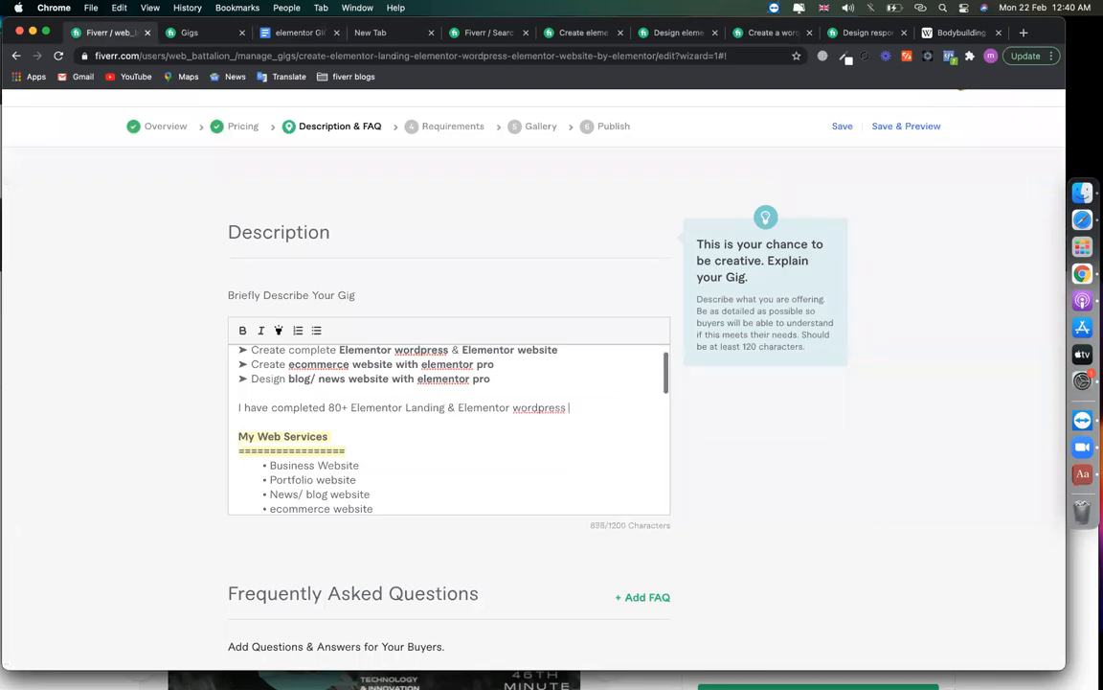
pyautogui.write('website and')
# Replace "Web" with the copied phrase "Elementor wordpress" in the "My Web Services" heading and make the whole heading bold.
pyautogui.click(272, 436)
pyautogui.doubleClick(272, 436)
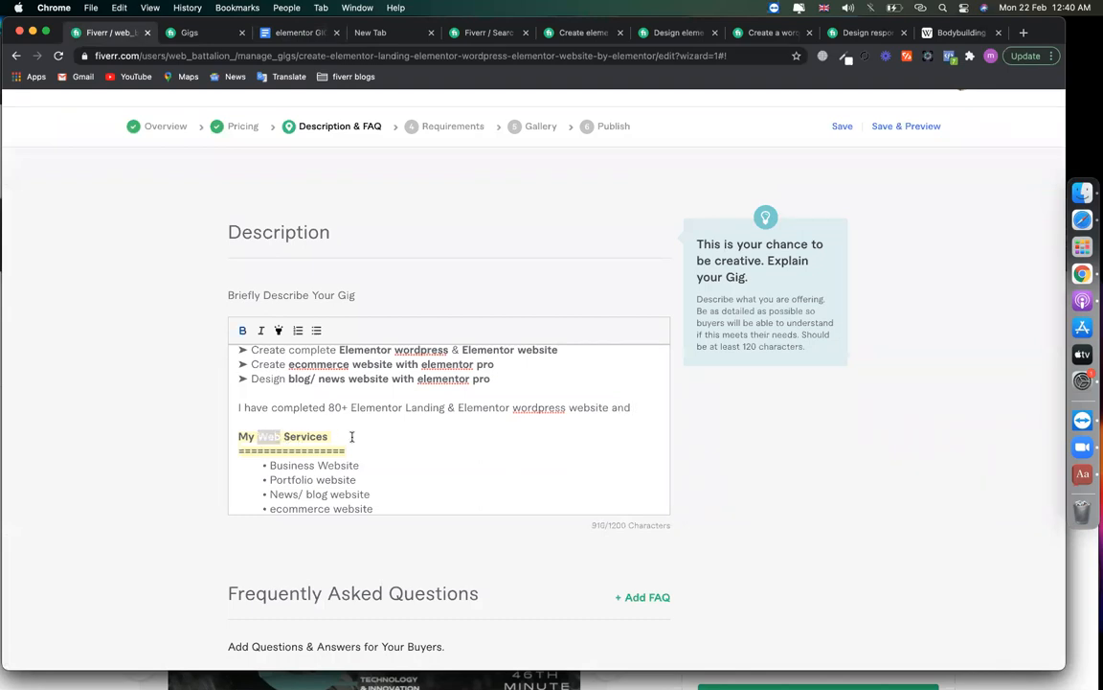
pyautogui.moveTo(458, 407); pyautogui.dragTo(569, 407)
pyautogui.press('super+c')
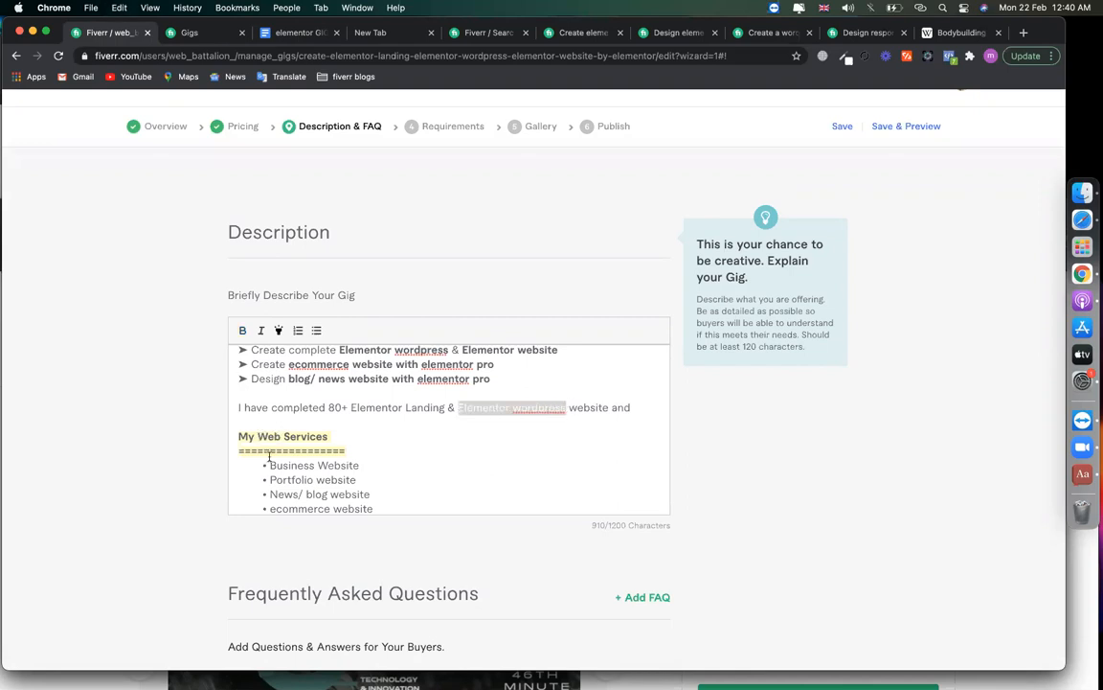
pyautogui.doubleClick(267, 443)
pyautogui.doubleClick(268, 436)
pyautogui.press('super+v')
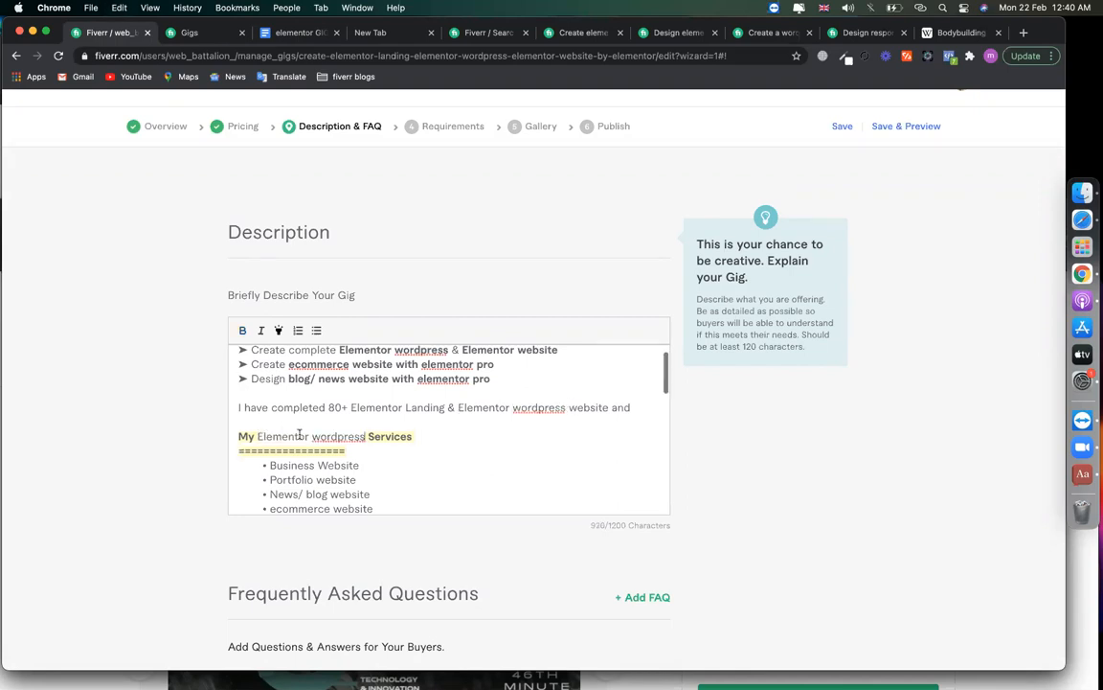
pyautogui.moveTo(414, 437); pyautogui.dragTo(167, 438)
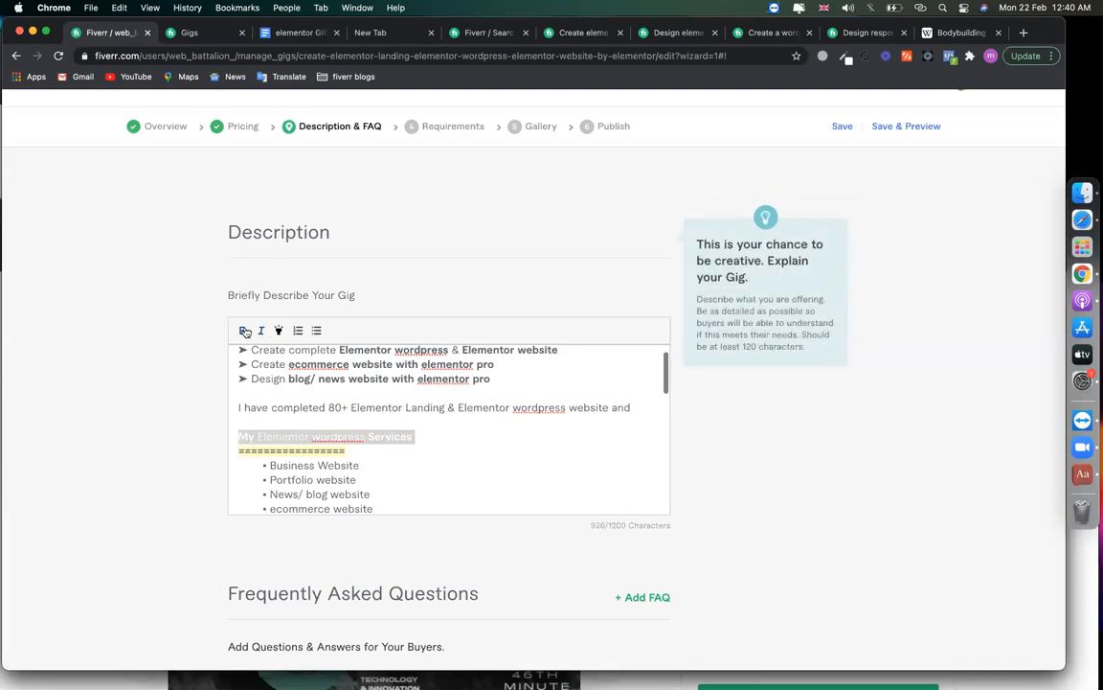
pyautogui.click(363, 436)
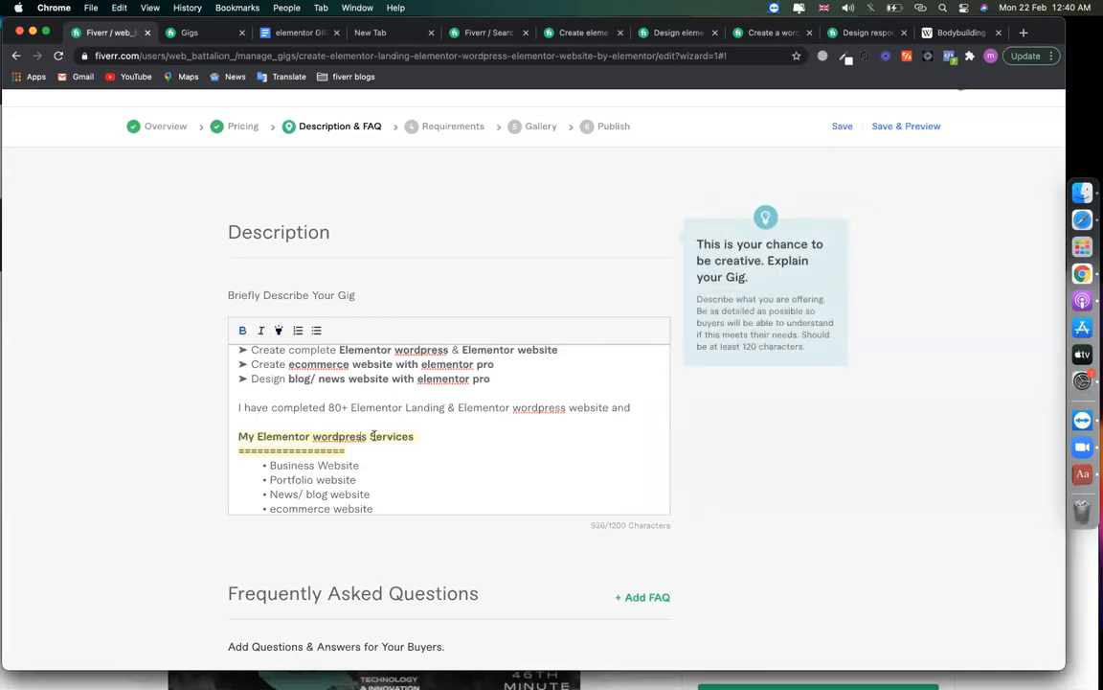
# Continue the completed-projects line with "all of my clients are happy seeing the design and the business".
pyautogui.scroll(-1, 404, 450)
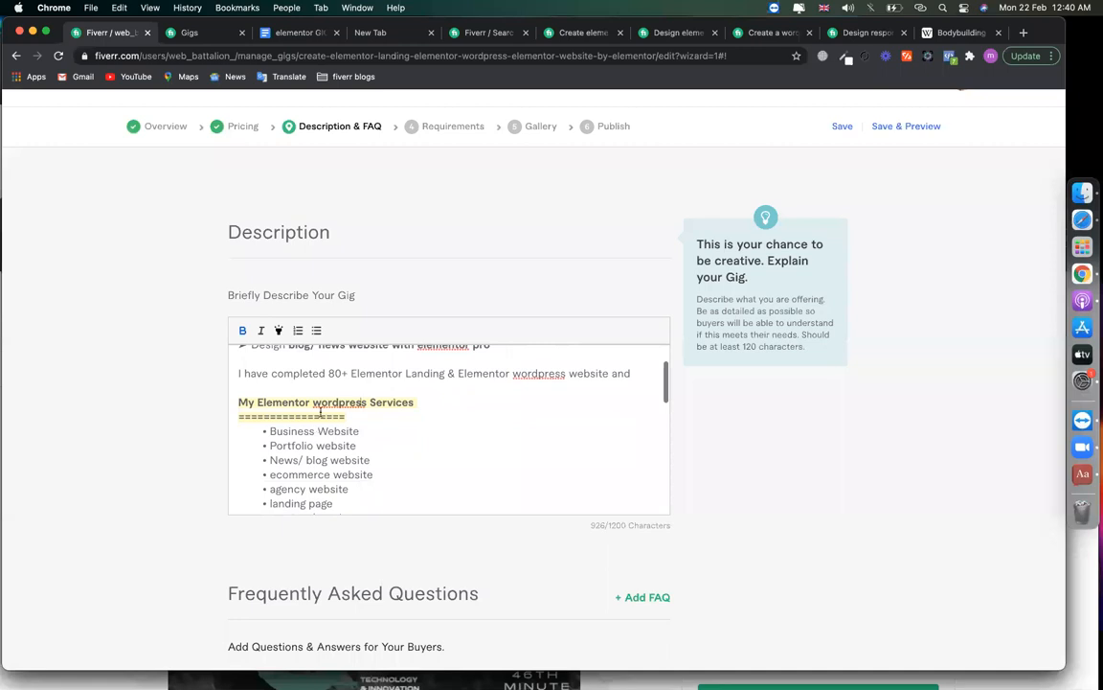
pyautogui.scroll(-2, 321, 411)
pyautogui.scroll(4, 321, 412)
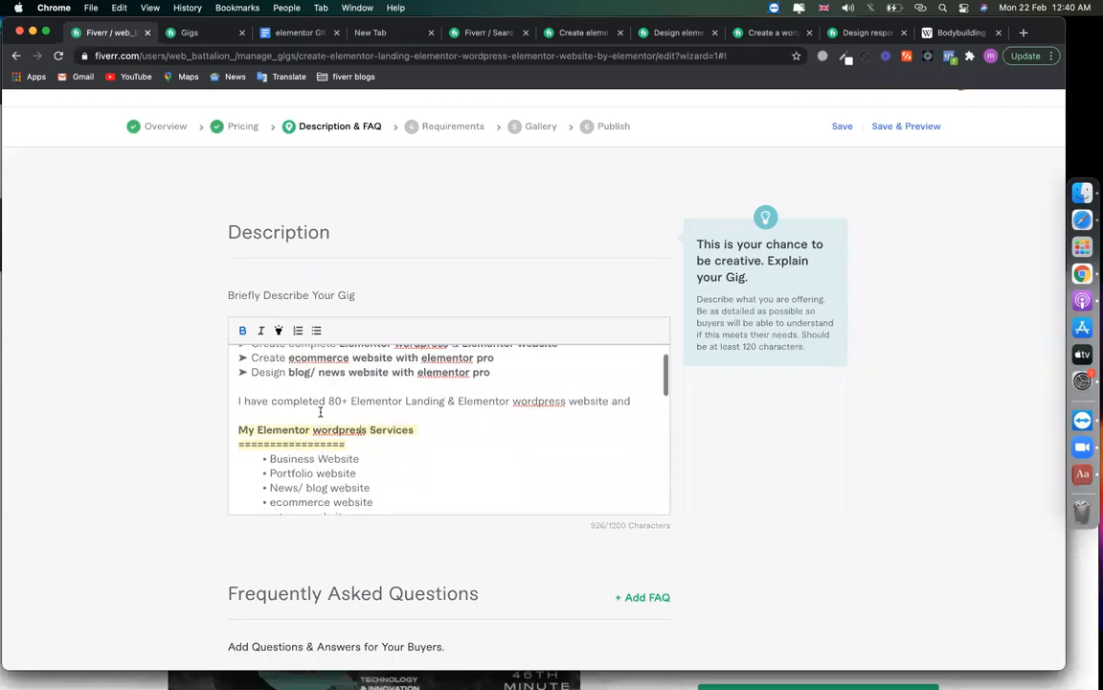
pyautogui.doubleClick(429, 432)
pyautogui.click(524, 437)
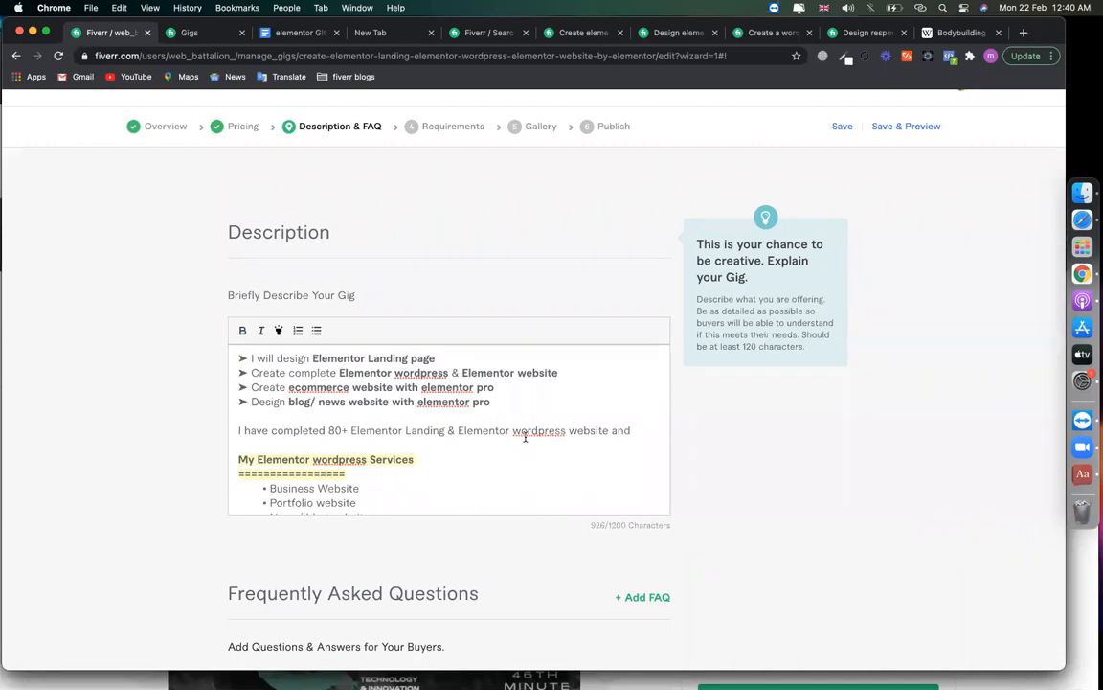
pyautogui.click(634, 431)
pyautogui.click(333, 432)
pyautogui.press('Return')
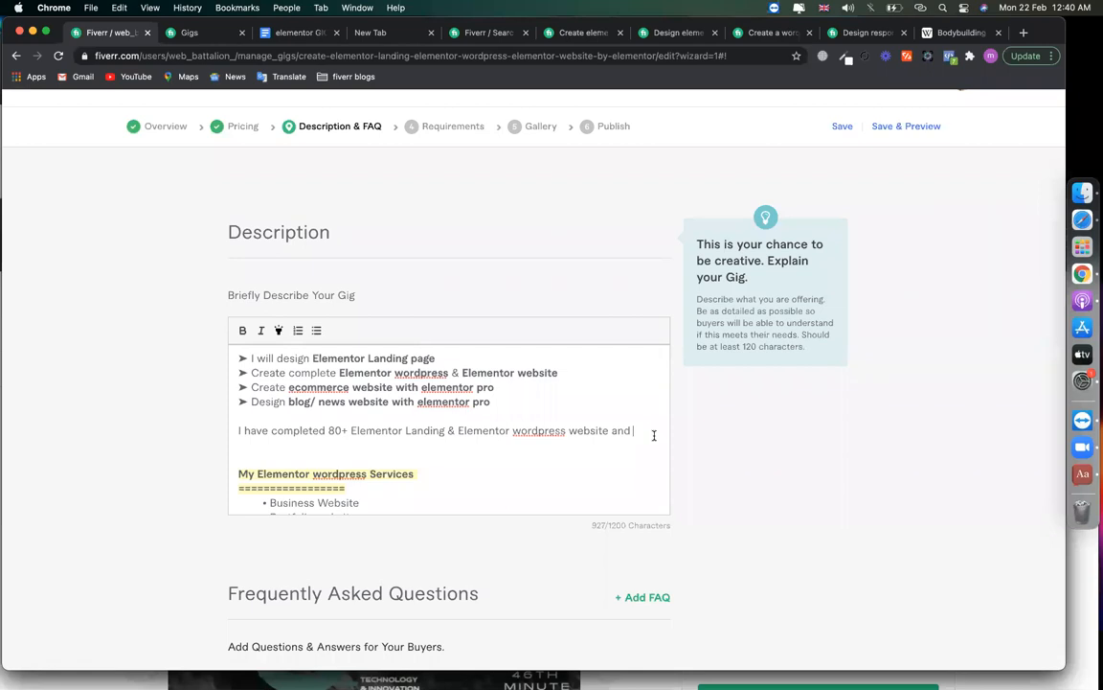
pyautogui.write('all of my clients are happ')
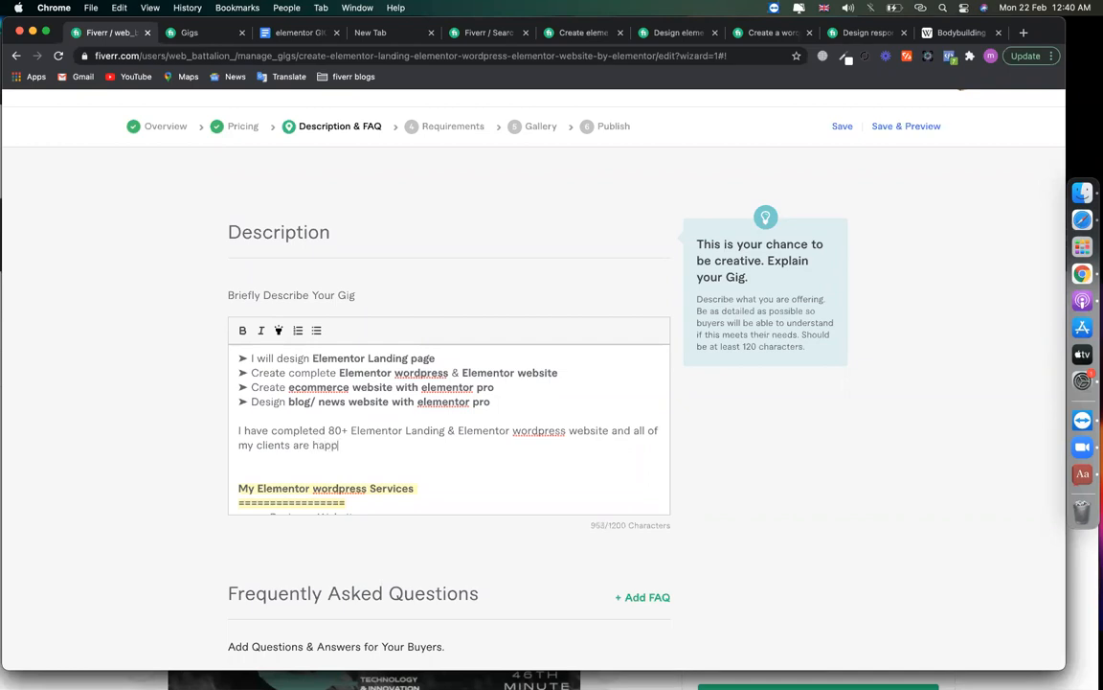
pyautogui.write('y seeing the design and')
pyautogui.write(' the')
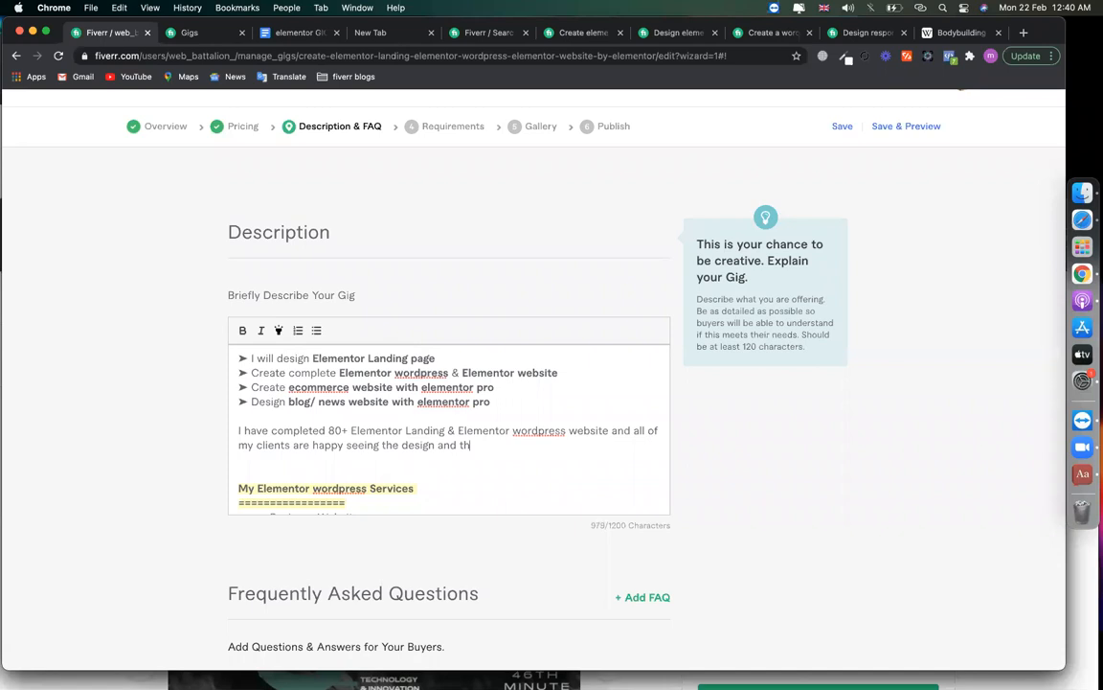
pyautogui.write(' business w')
# Copy the keyword "Elementor website" from the elementor GIG document and append it after "business" in the completed-projects paragraph.
pyautogui.click(287, 33)
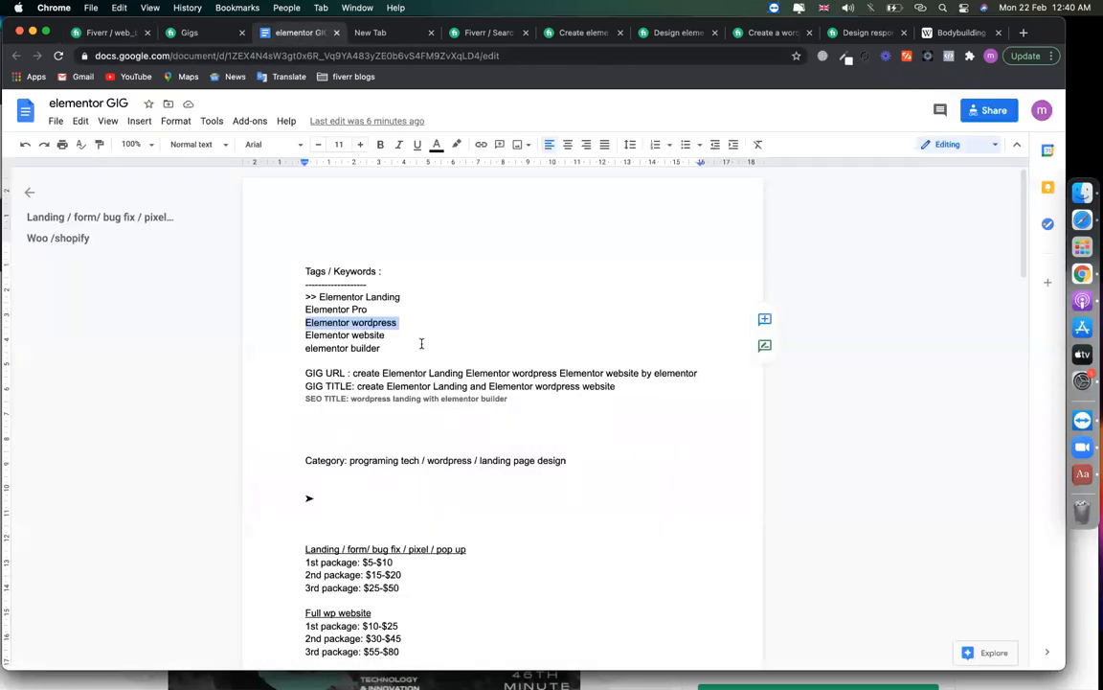
pyautogui.moveTo(388, 335); pyautogui.dragTo(277, 336)
pyautogui.press('super+c')
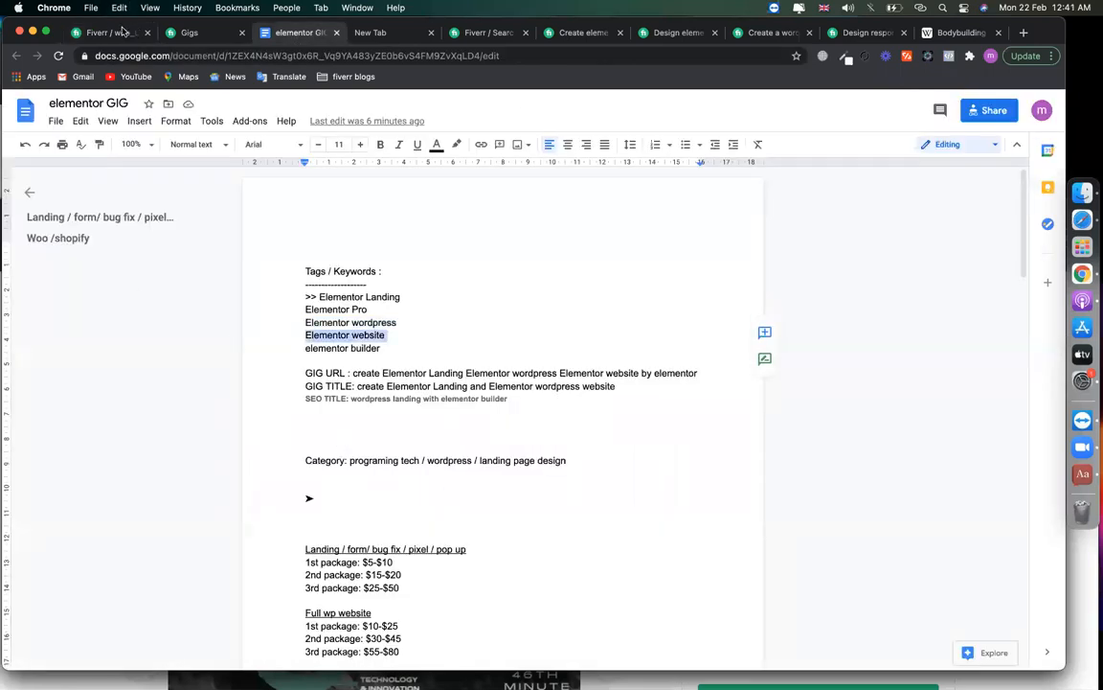
pyautogui.click(123, 32)
pyautogui.press('BackSpace')
pyautogui.press('super+v')
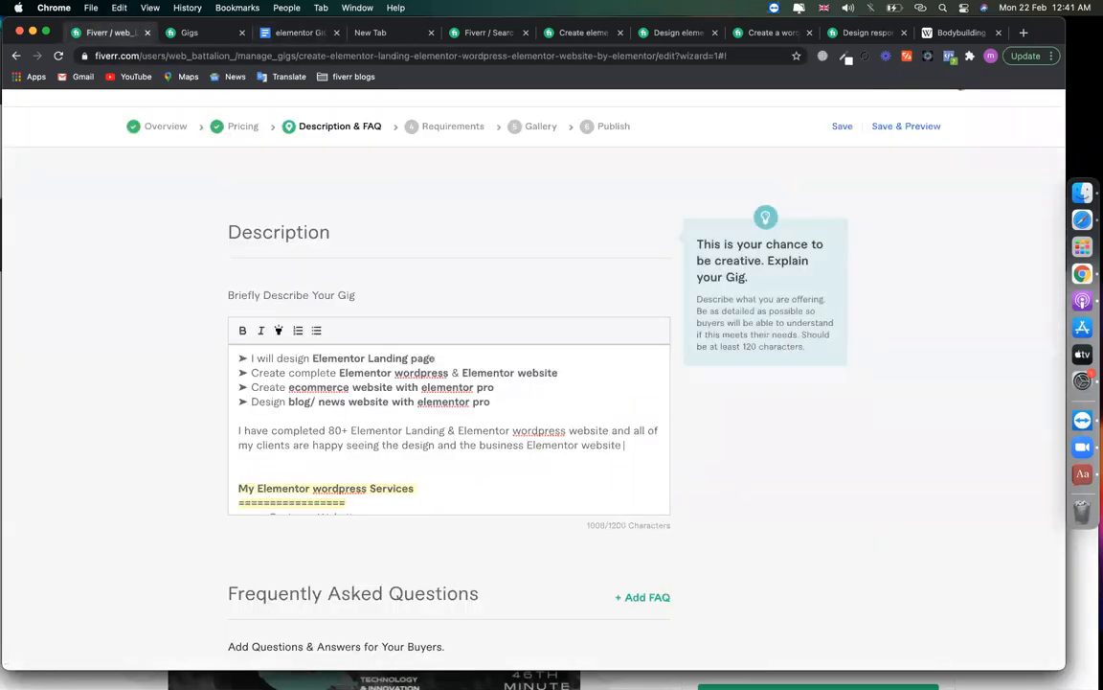
# Make "80+ Elementor Landing", "Elementor wordpress website" and "business Elementor website" bold in the completed-projects paragraph.
pyautogui.moveTo(479, 445); pyautogui.dragTo(629, 446)
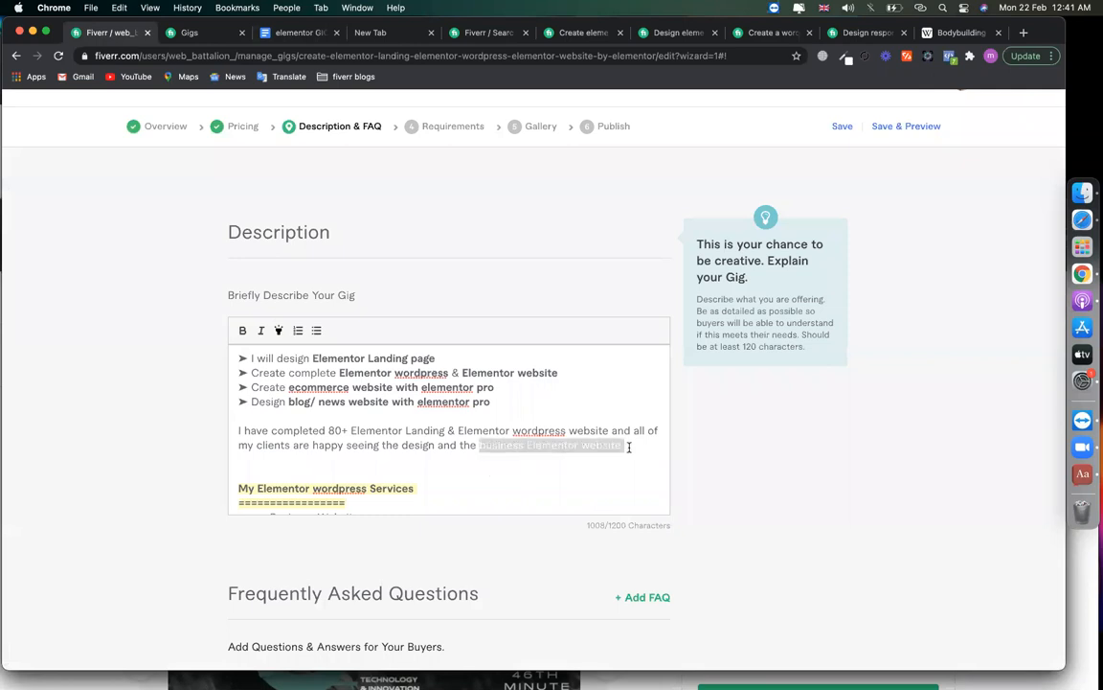
pyautogui.press('super+b')
pyautogui.moveTo(329, 430); pyautogui.dragTo(610, 430)
pyautogui.press('super+b')
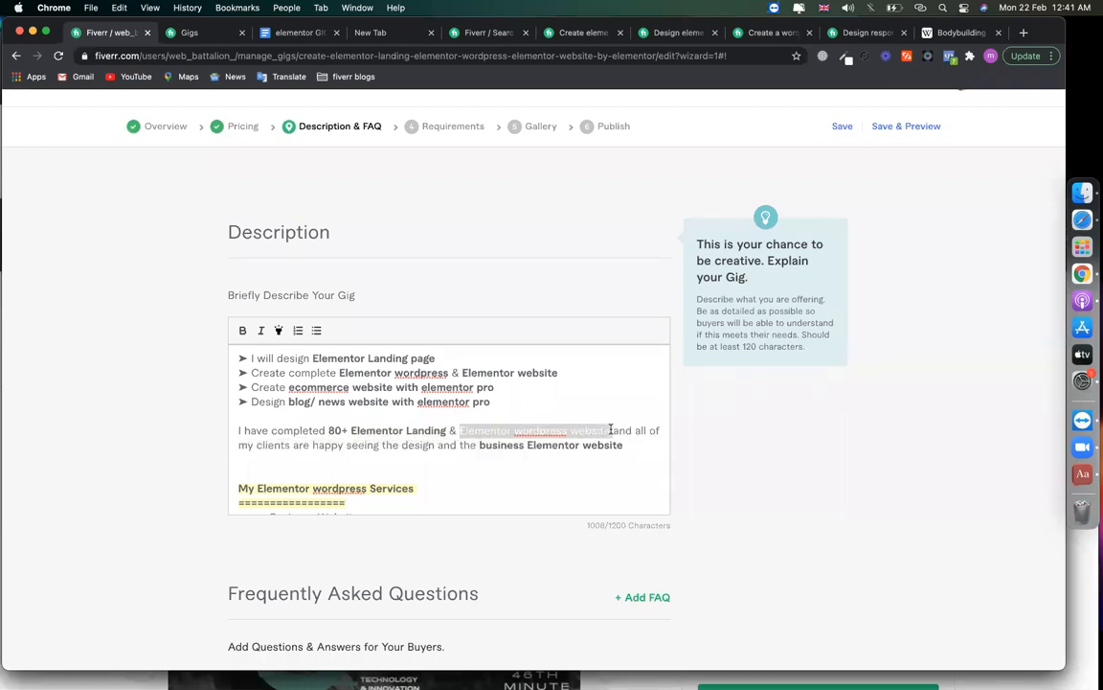
pyautogui.press('super+b')
pyautogui.click(647, 448)
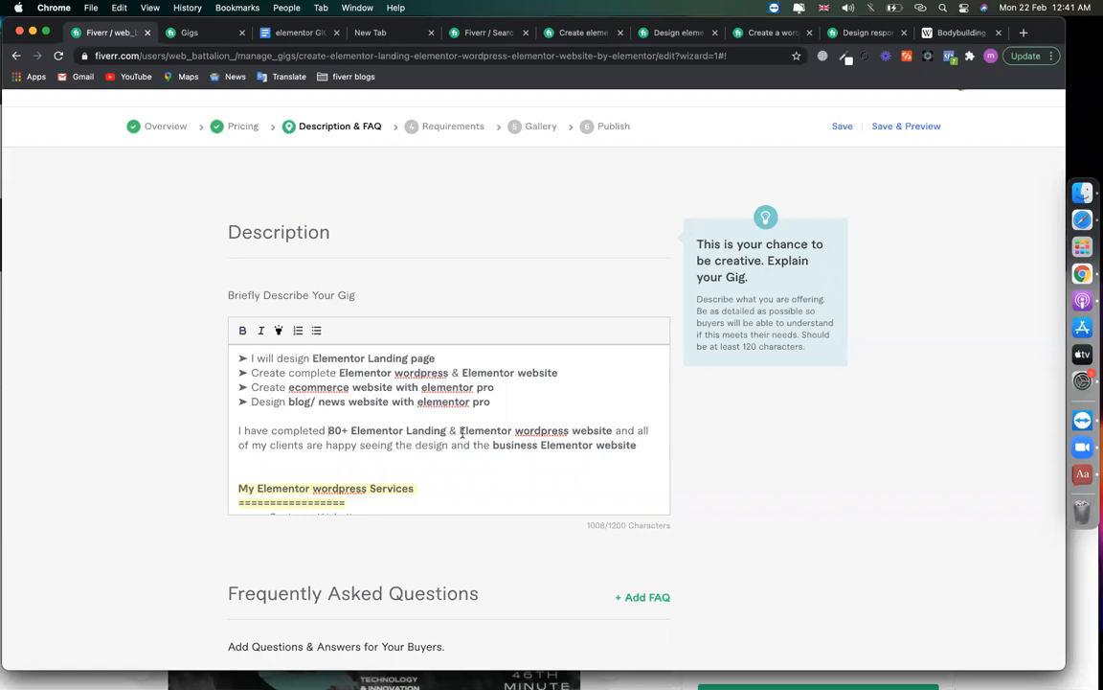
# Review the bold keywords in the opening bullets and examine the services list on the competitor's responsive WordPress gig page.
pyautogui.moveTo(313, 357); pyautogui.dragTo(500, 352)
pyautogui.moveTo(340, 374); pyautogui.dragTo(537, 376)
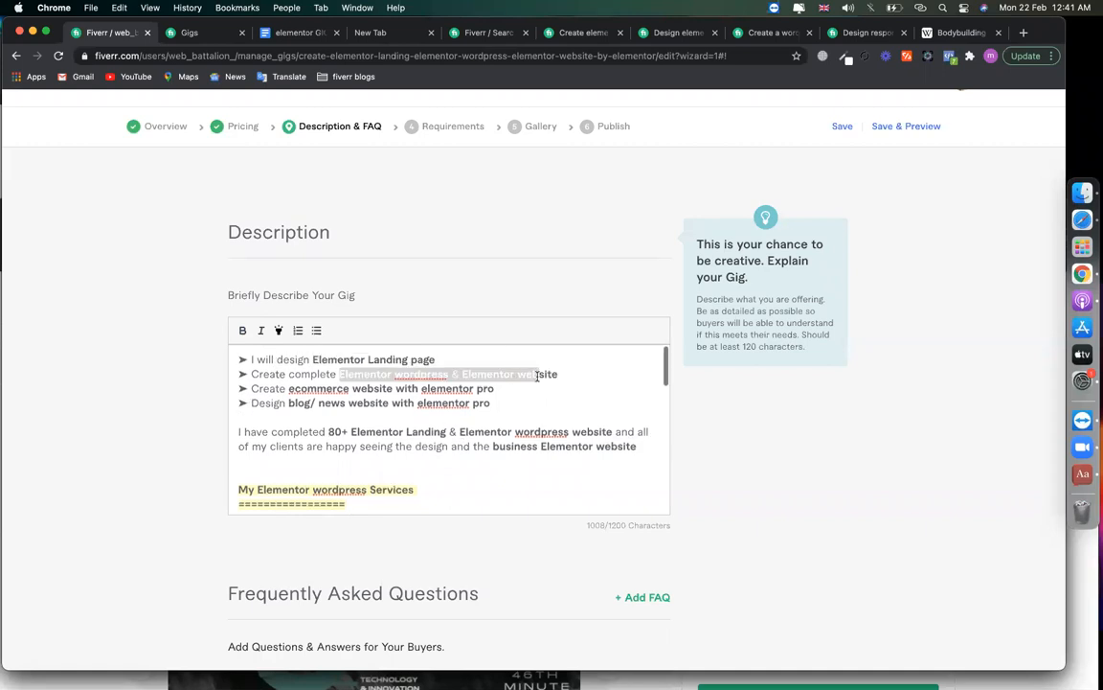
pyautogui.click(572, 378)
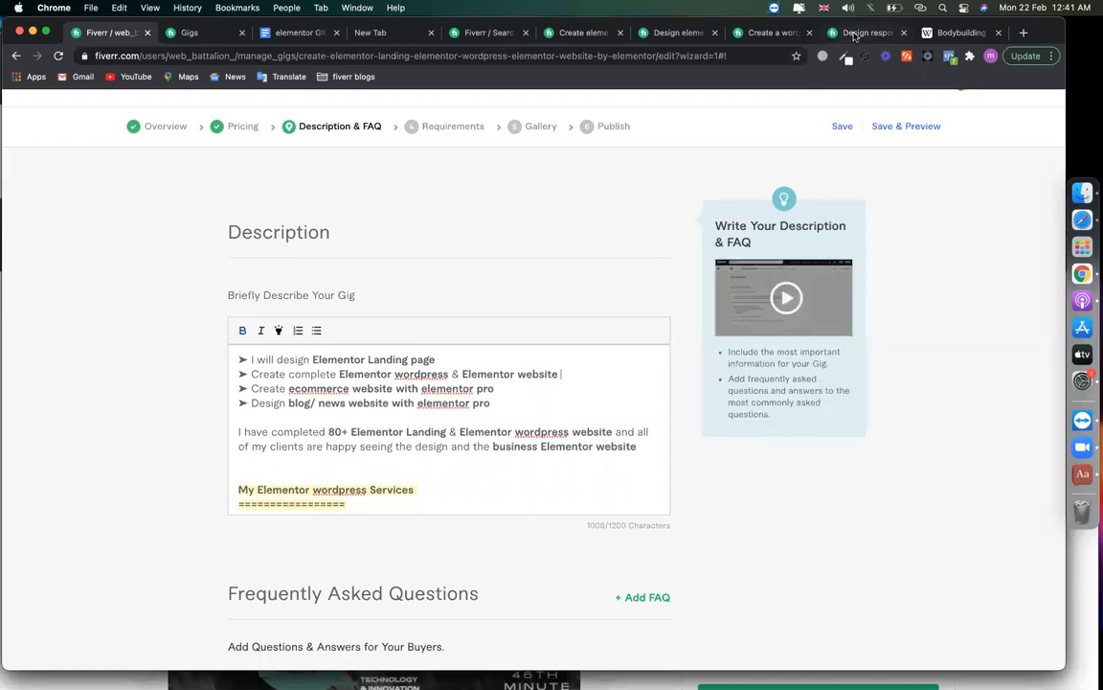
pyautogui.click(855, 34)
pyautogui.scroll(5, 555, 313)
pyautogui.scroll(-4, 556, 313)
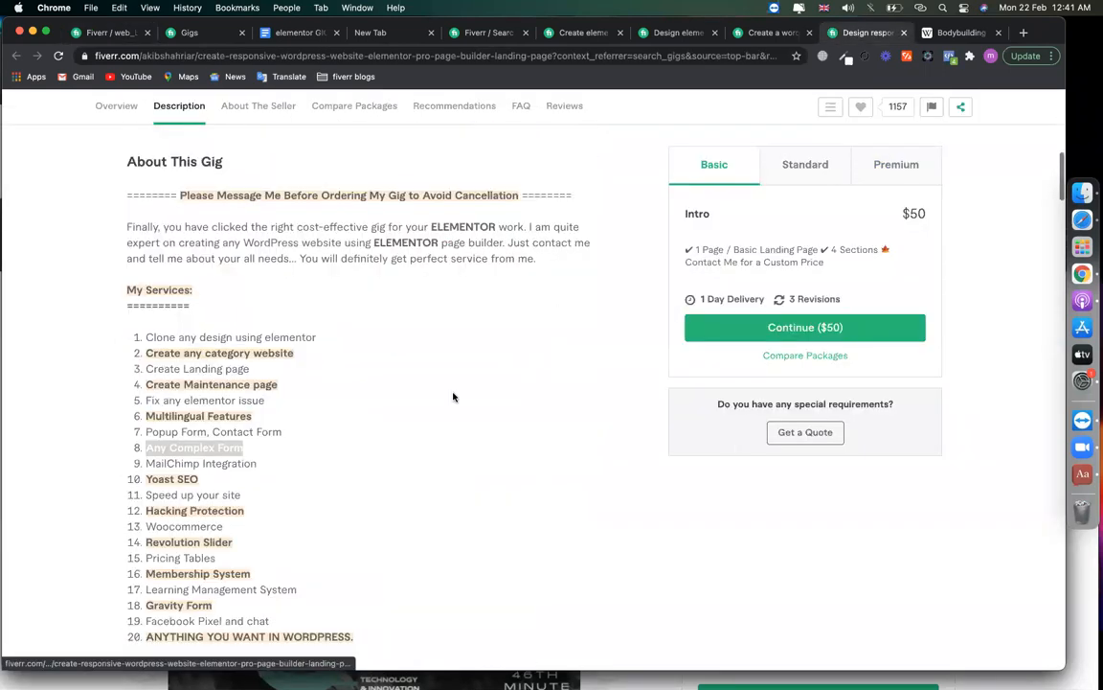
pyautogui.scroll(-3, 454, 396)
pyautogui.moveTo(204, 195); pyautogui.dragTo(172, 528)
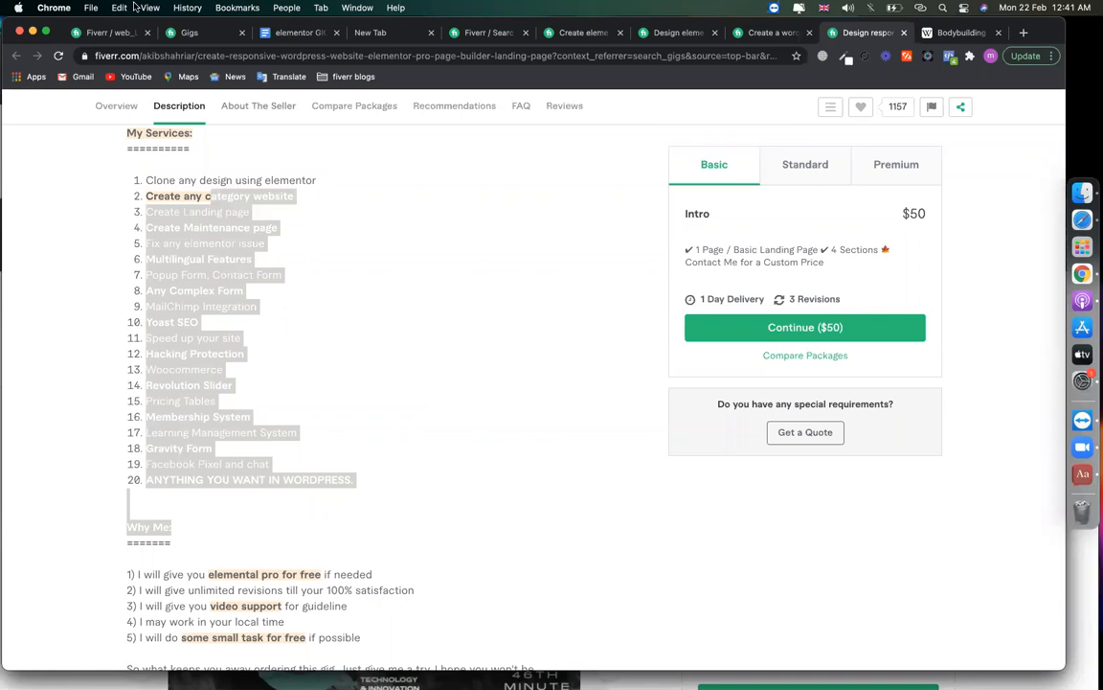
pyautogui.click(96, 32)
pyautogui.click(652, 458)
pyautogui.click(366, 444)
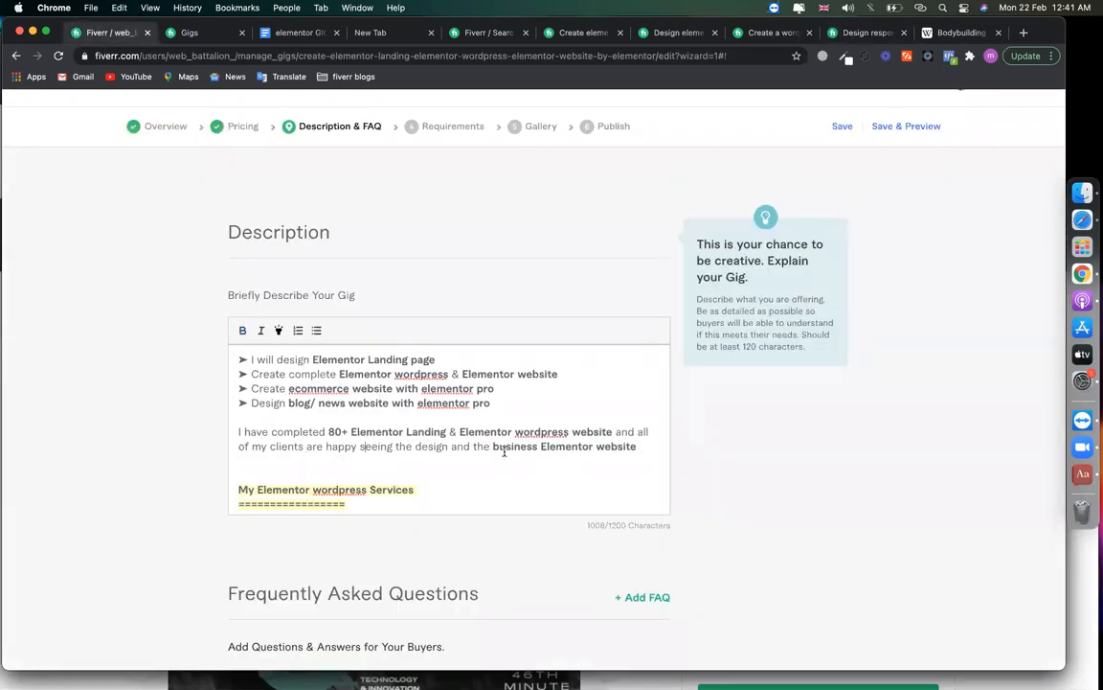
# Append "and i always allow lots of revisions to my clients, so that" to the completed-projects paragraph.
pyautogui.click(641, 446)
pyautogui.write('and')
pyautogui.click(239, 461)
pyautogui.write('i always allow lots of re')
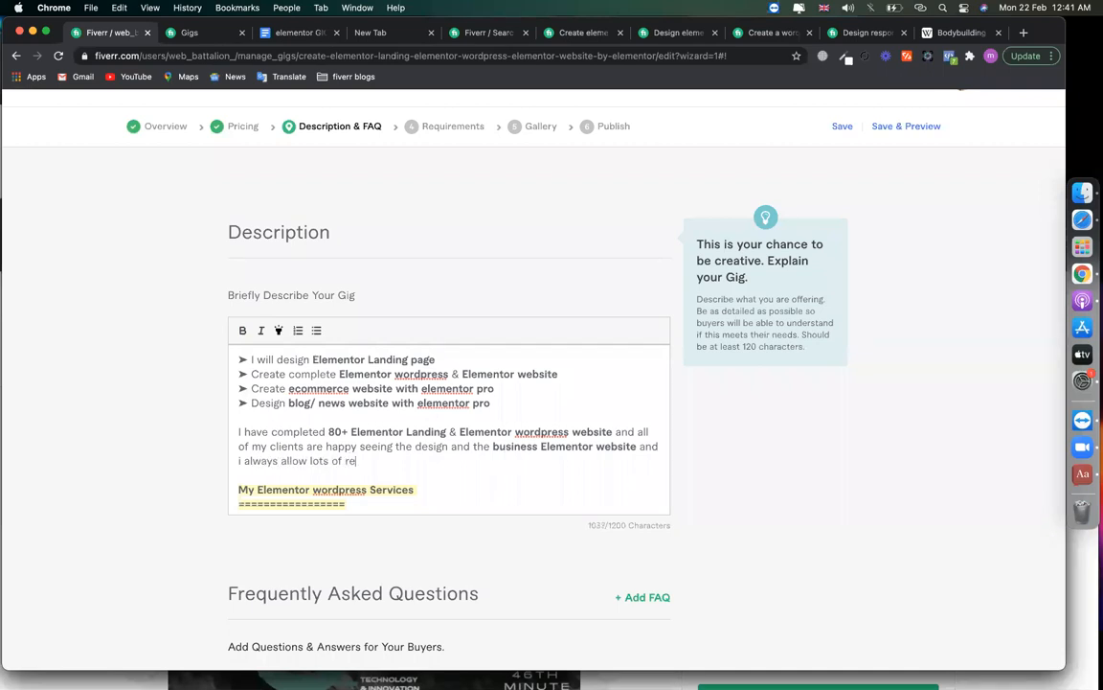
pyautogui.write('visions to my clients, so that ')
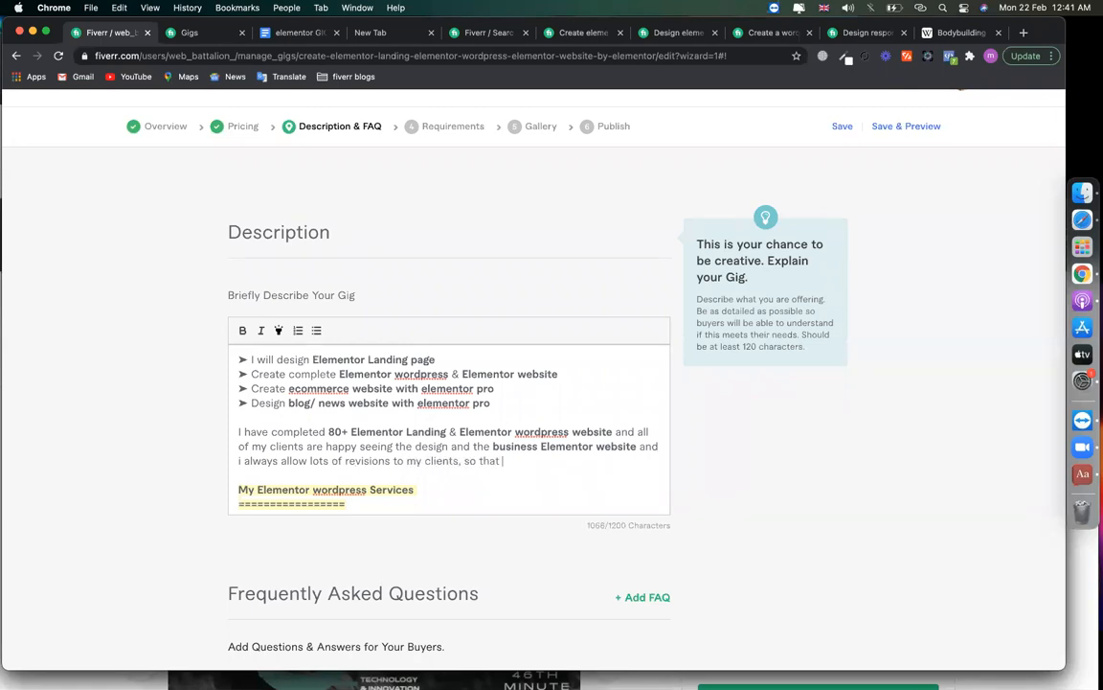
# Finish the completed-projects paragraph with "you will get the perfect modified design as your choice :)".
pyautogui.write('you will get the perfec')
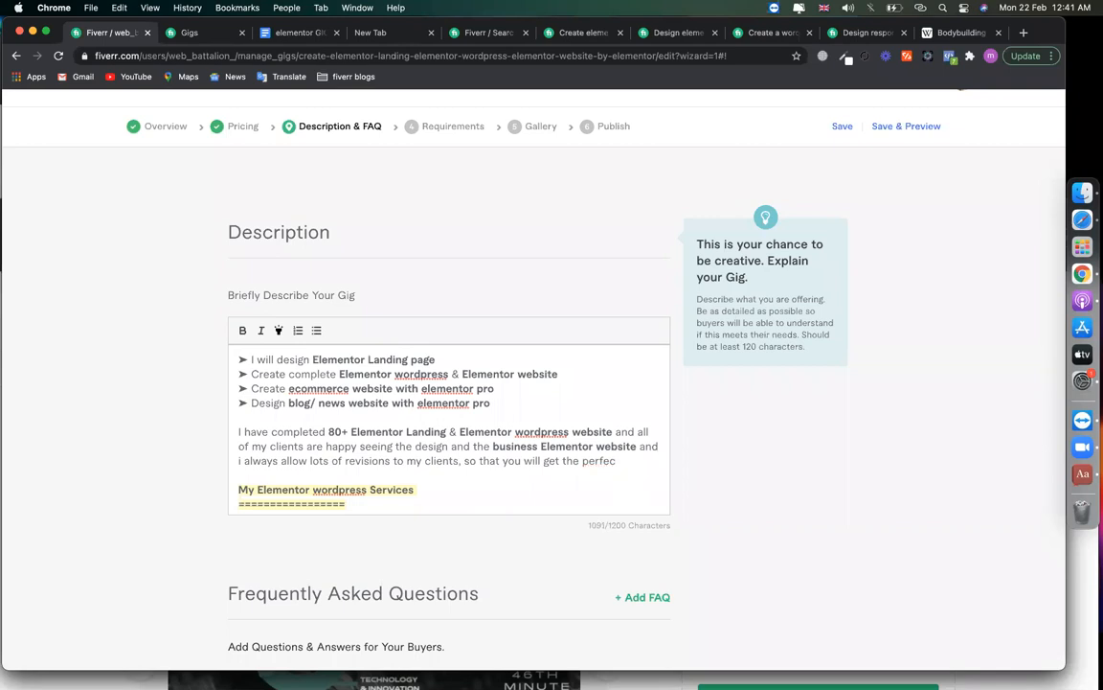
pyautogui.write('t modified design ad')
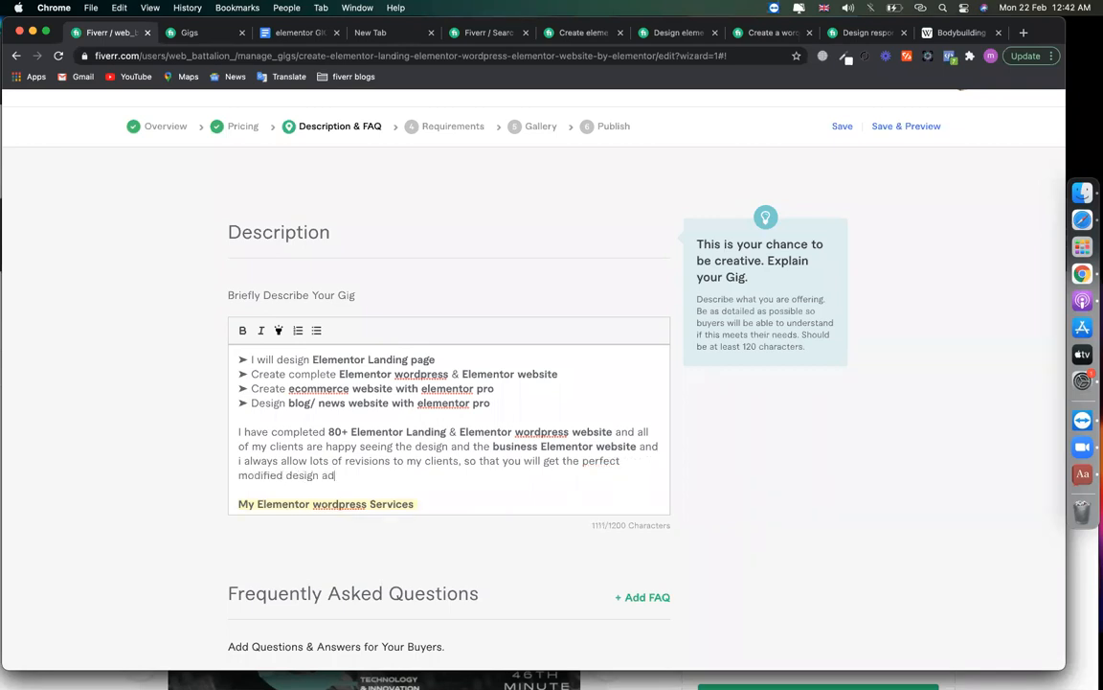
pyautogui.press('BackSpace')
pyautogui.write('s your c')
pyautogui.write('hoice ')
pyautogui.write(':0')
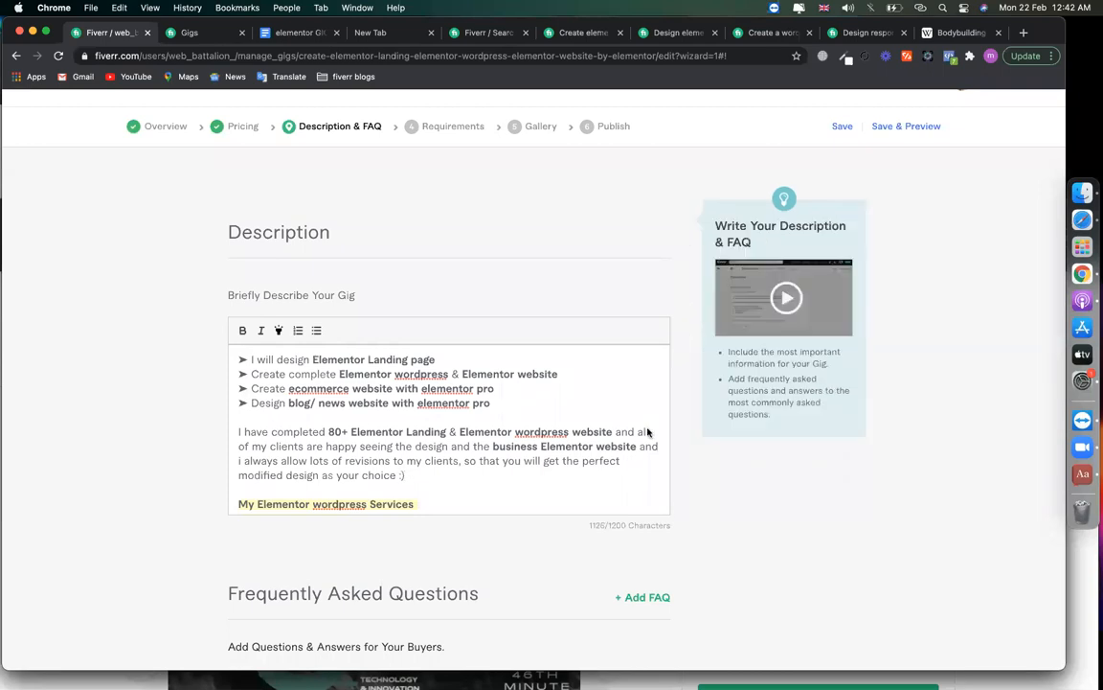
# Insert an extra blank line between the completed-projects paragraph and the "My Elementor wordpress Services" heading.
pyautogui.click(542, 491)
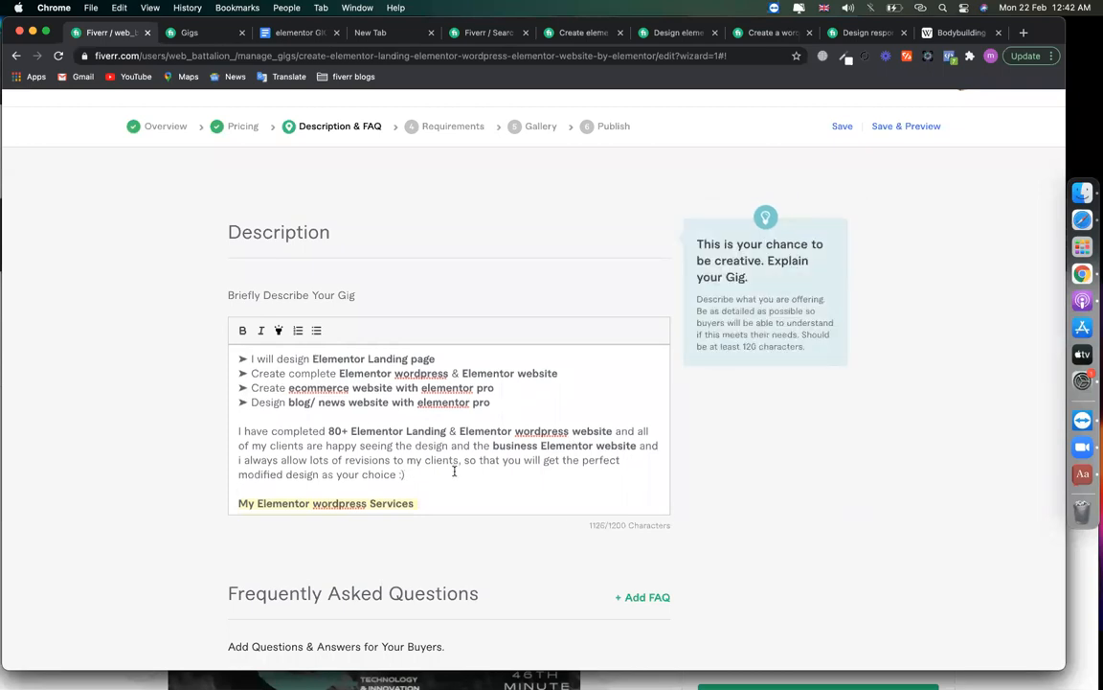
pyautogui.scroll(-10, 454, 469)
pyautogui.scroll(5, 454, 469)
pyautogui.scroll(10, 454, 470)
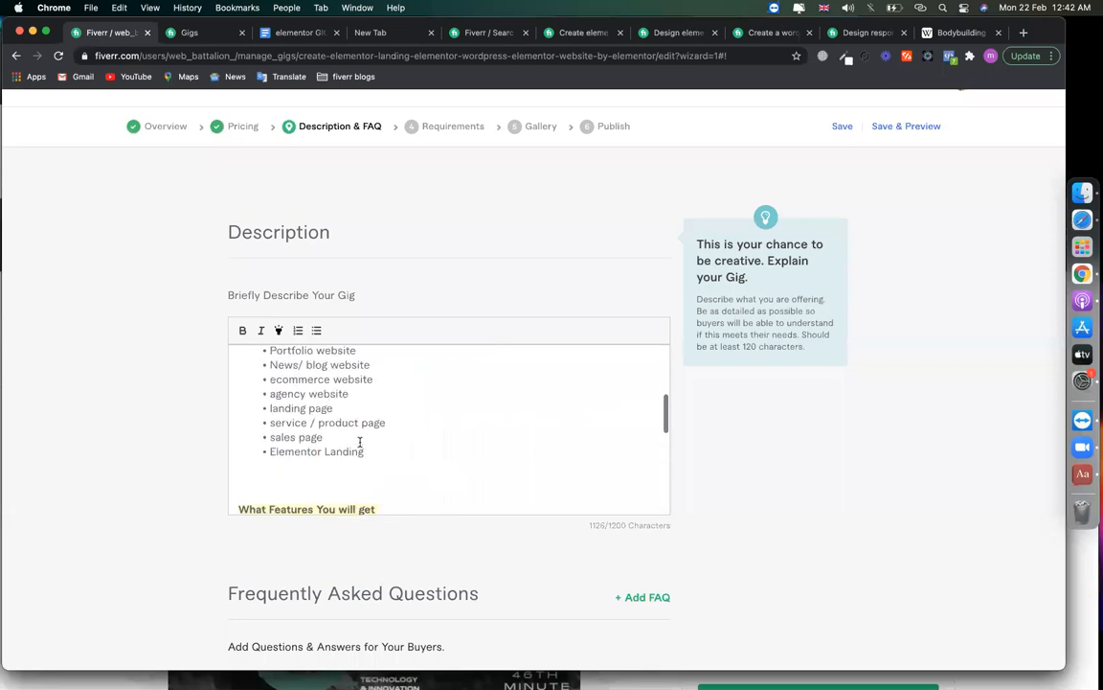
pyautogui.press('Return')
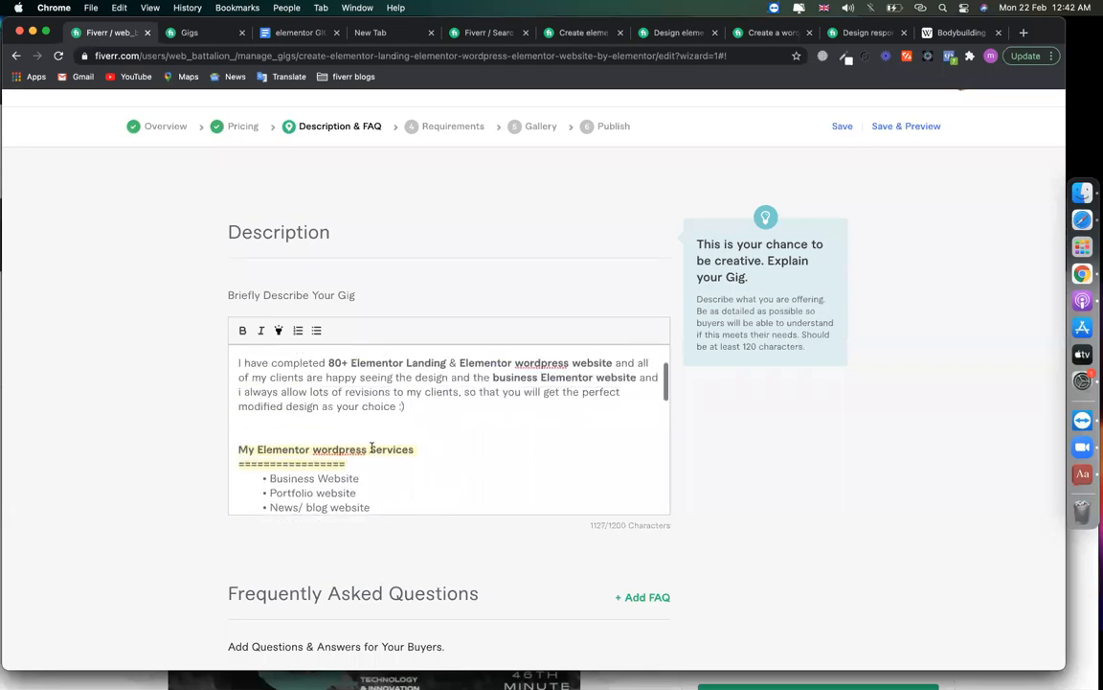
# Add "Chat bot" and "Backup & migration" as items 10 and 11 of the numbered features list.
pyautogui.scroll(-3, 349, 412)
pyautogui.scroll(1, 348, 412)
pyautogui.scroll(-5, 348, 411)
pyautogui.scroll(1, 349, 412)
pyautogui.scroll(-3, 355, 431)
pyautogui.press('Return')
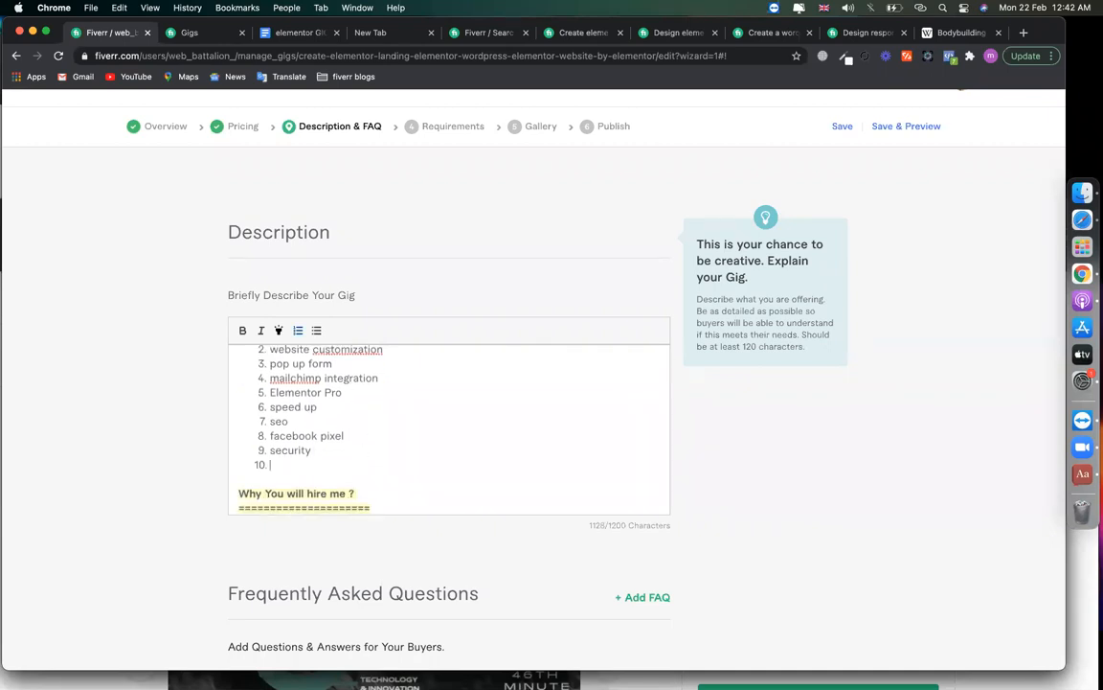
pyautogui.write('Chat bot')
pyautogui.press('Return')
pyautogui.write('Backup & migration ')
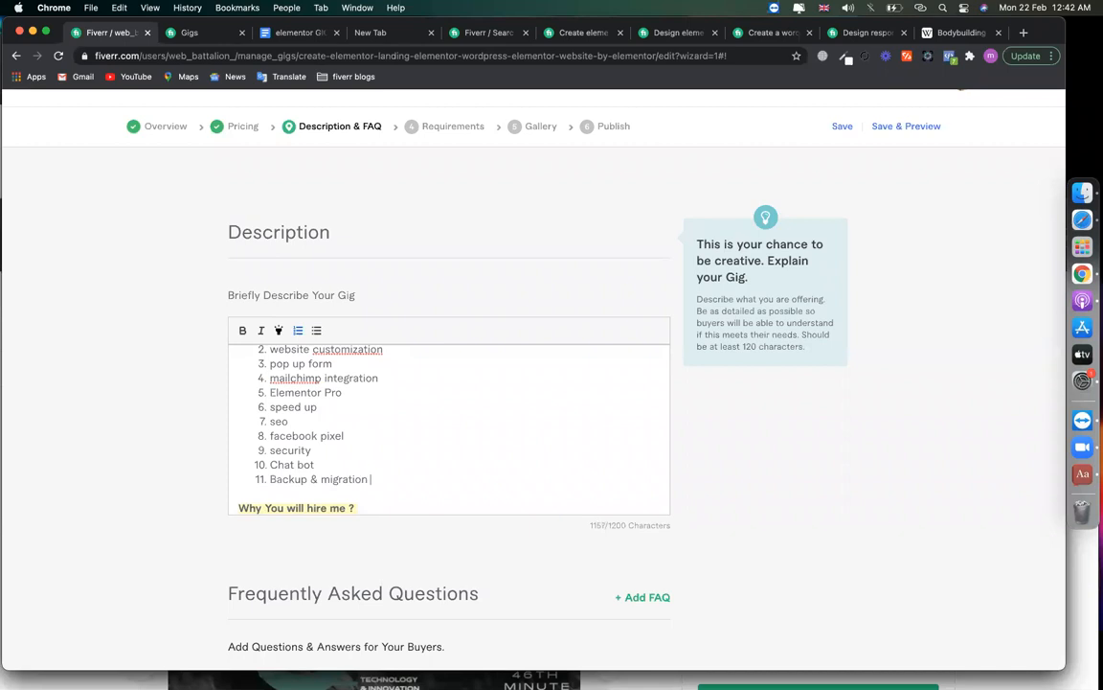
# Extend the "Backup & migration" item with "of" and the keyword "Elementor Landing" copied from the elementor GIG document.
pyautogui.write('of')
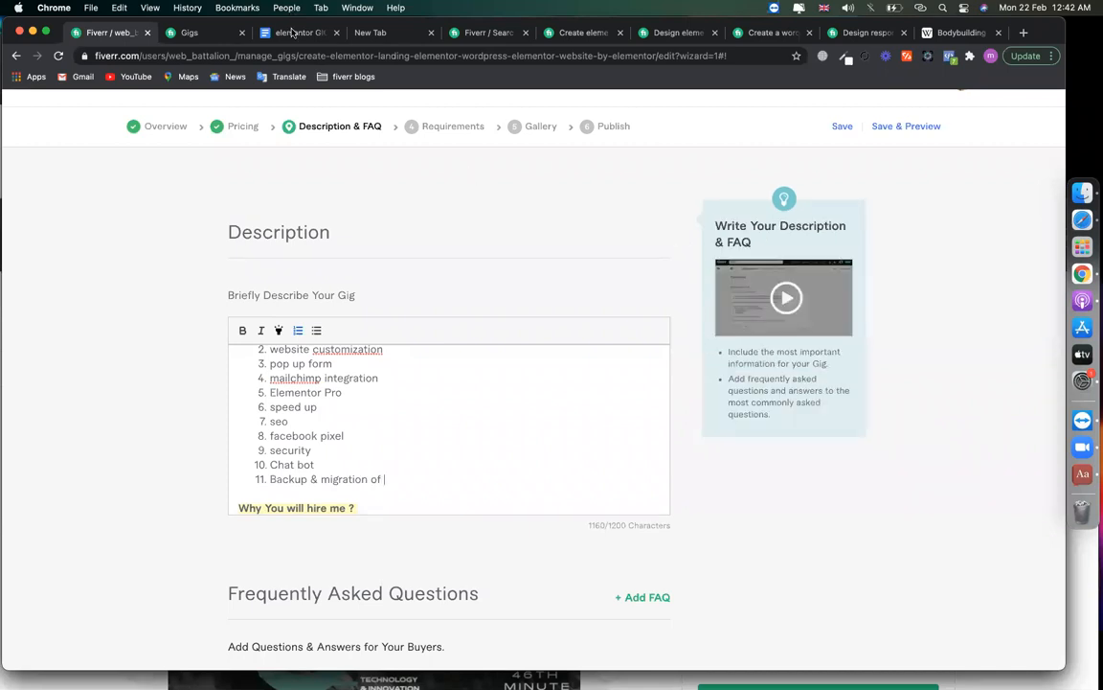
pyautogui.click(264, 31)
pyautogui.moveTo(320, 297); pyautogui.dragTo(401, 296)
pyautogui.press('super+c')
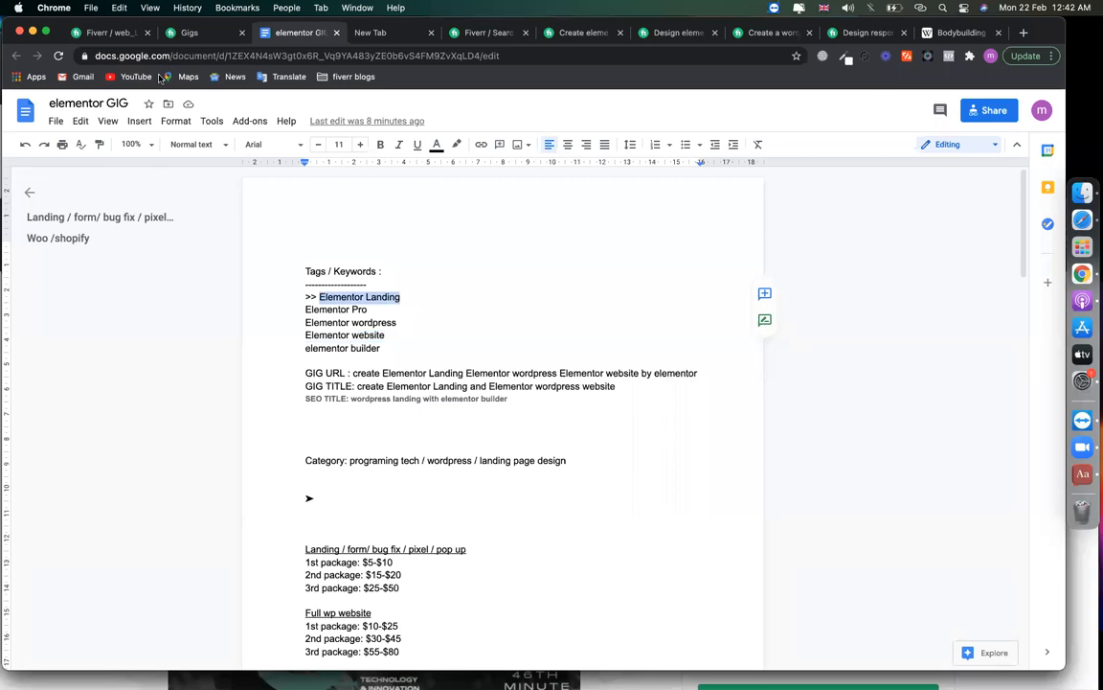
pyautogui.click(105, 33)
pyautogui.press('super+v')
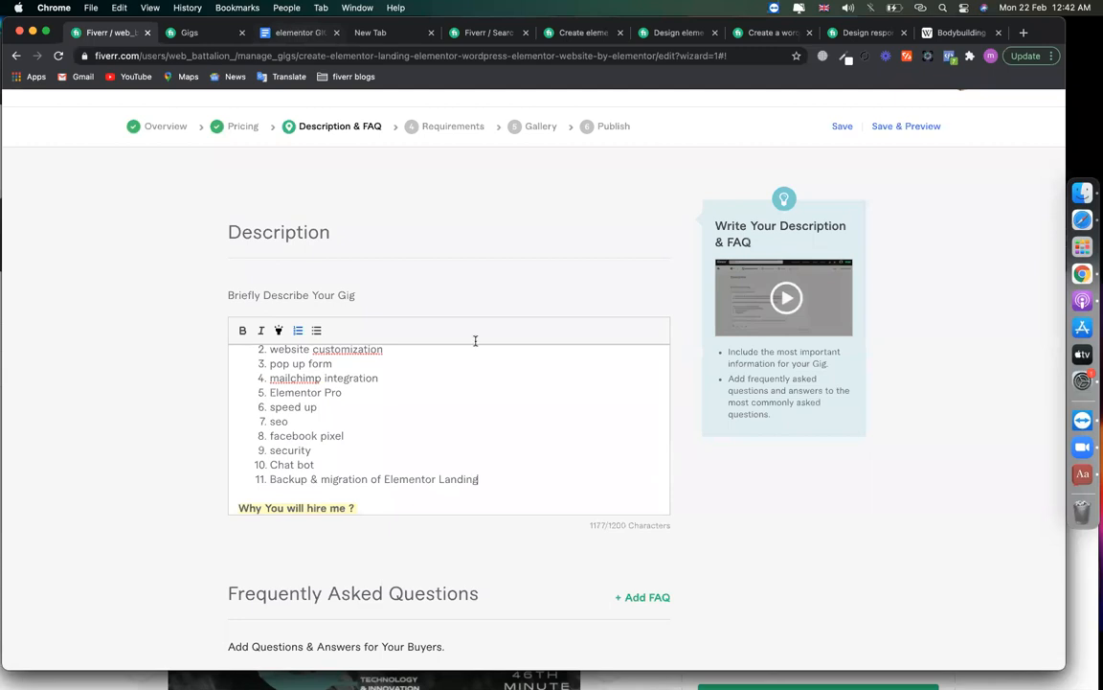
# Shorten item 11 to "Backup of Elementor Landing" and add item 12 "Migrate Elementor website", taking the keyword from the elementor GIG document.
pyautogui.press('super+3')
pyautogui.moveTo(407, 338); pyautogui.dragTo(302, 337)
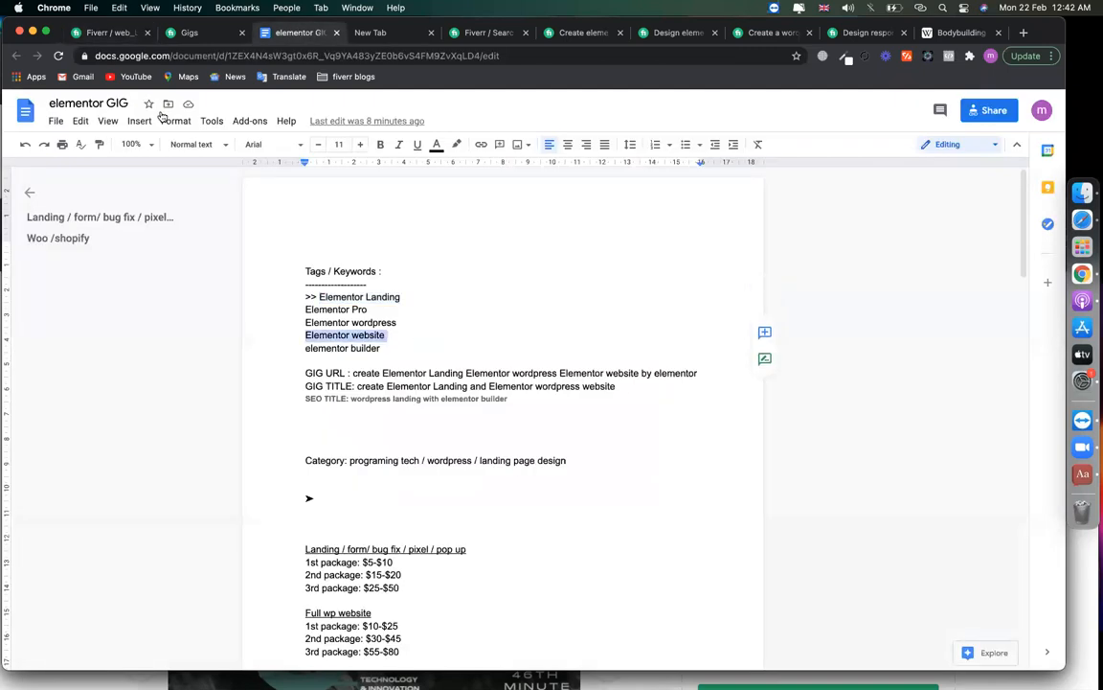
pyautogui.press('super+1')
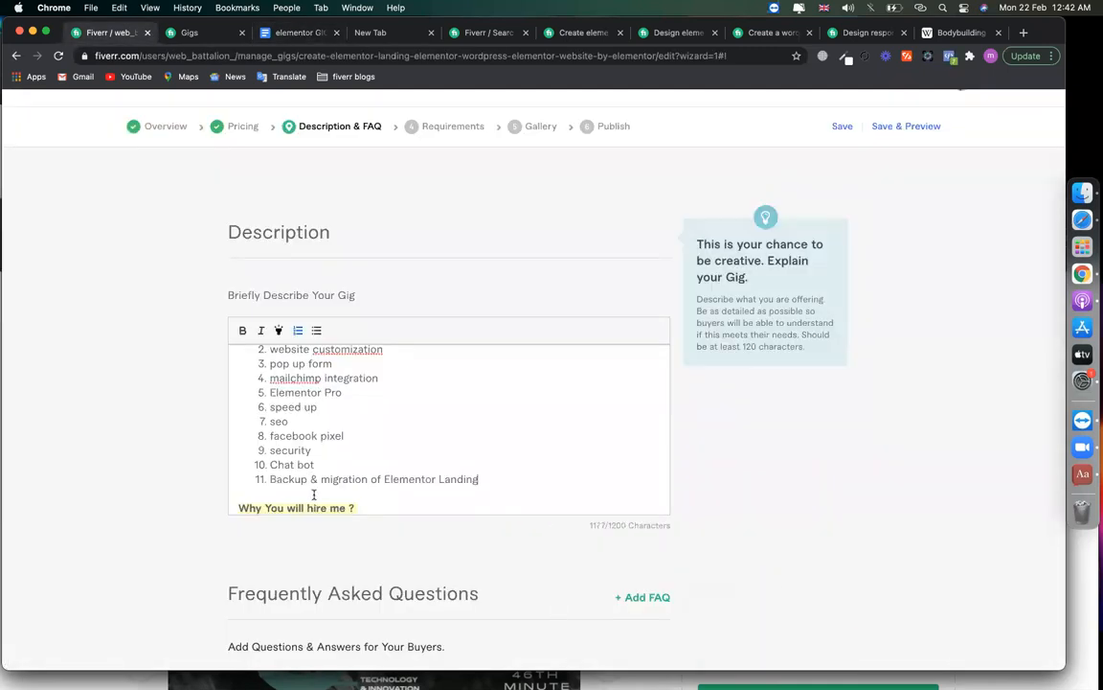
pyautogui.moveTo(311, 479); pyautogui.dragTo(371, 480)
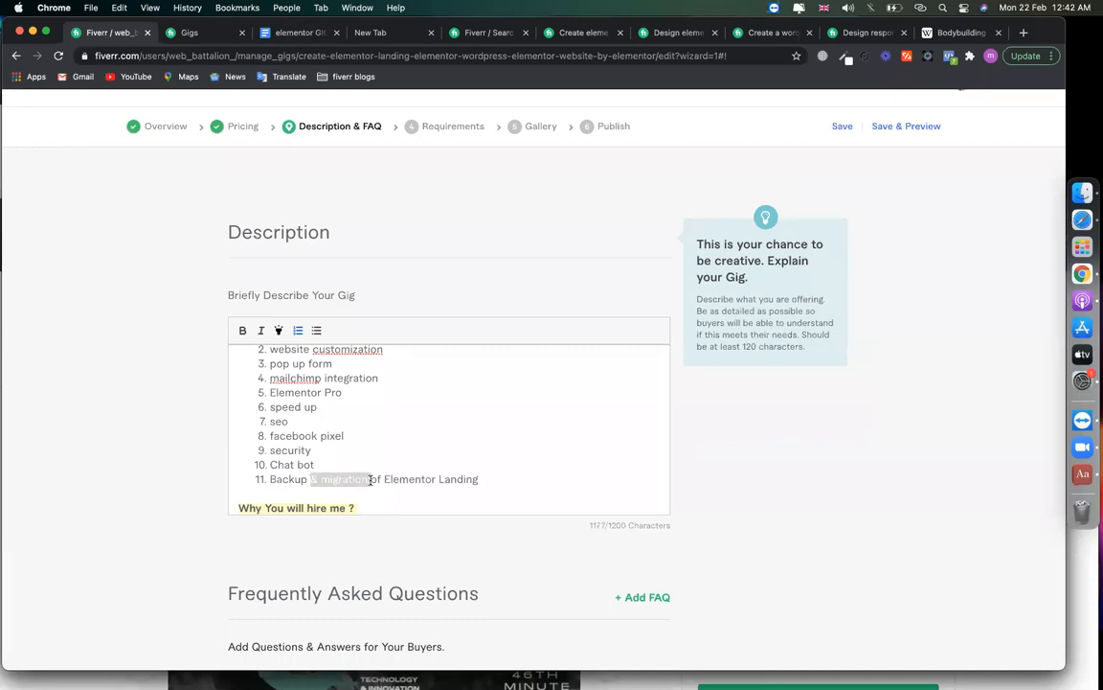
pyautogui.press('BackSpace')
pyautogui.click(432, 477)
pyautogui.press('Return')
pyautogui.write('Migrate Elementor website')
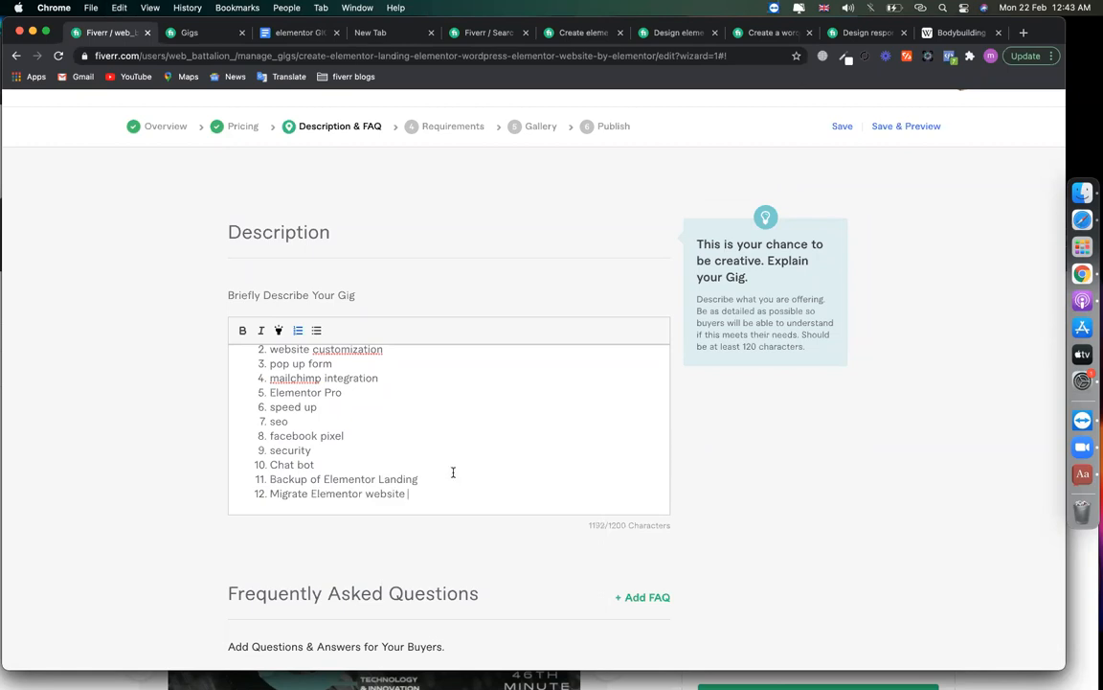
pyautogui.scroll(2, 452, 471)
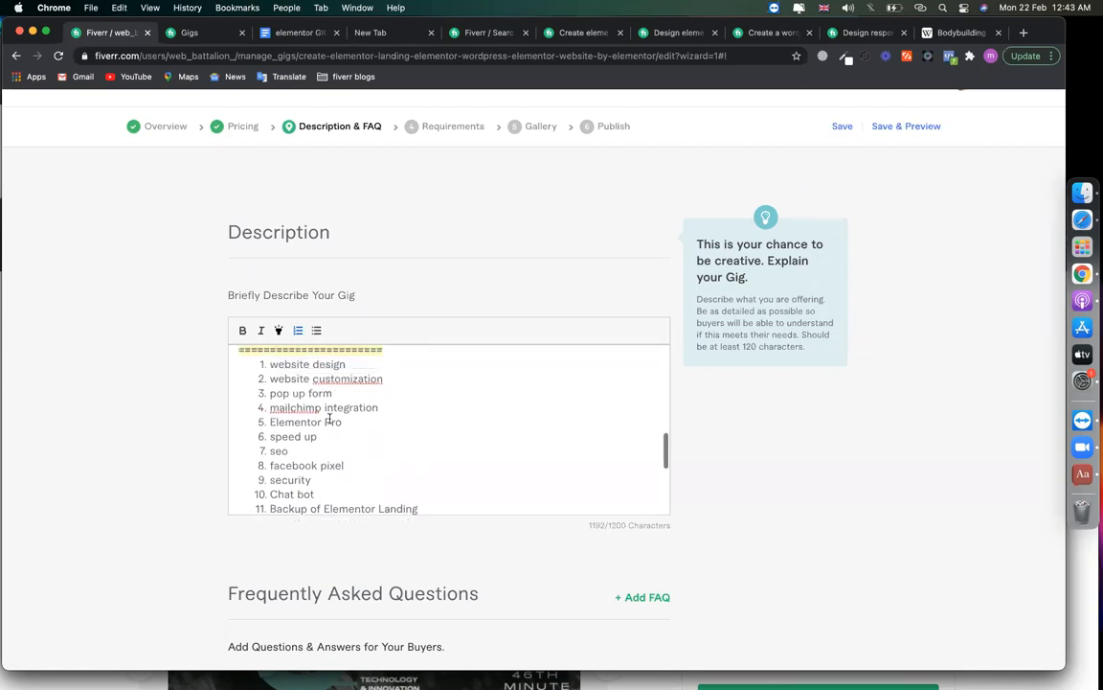
# Bold and highlight "website customization" and "mailchimp integration" in the numbered features list.
pyautogui.moveTo(394, 381); pyautogui.dragTo(221, 382)
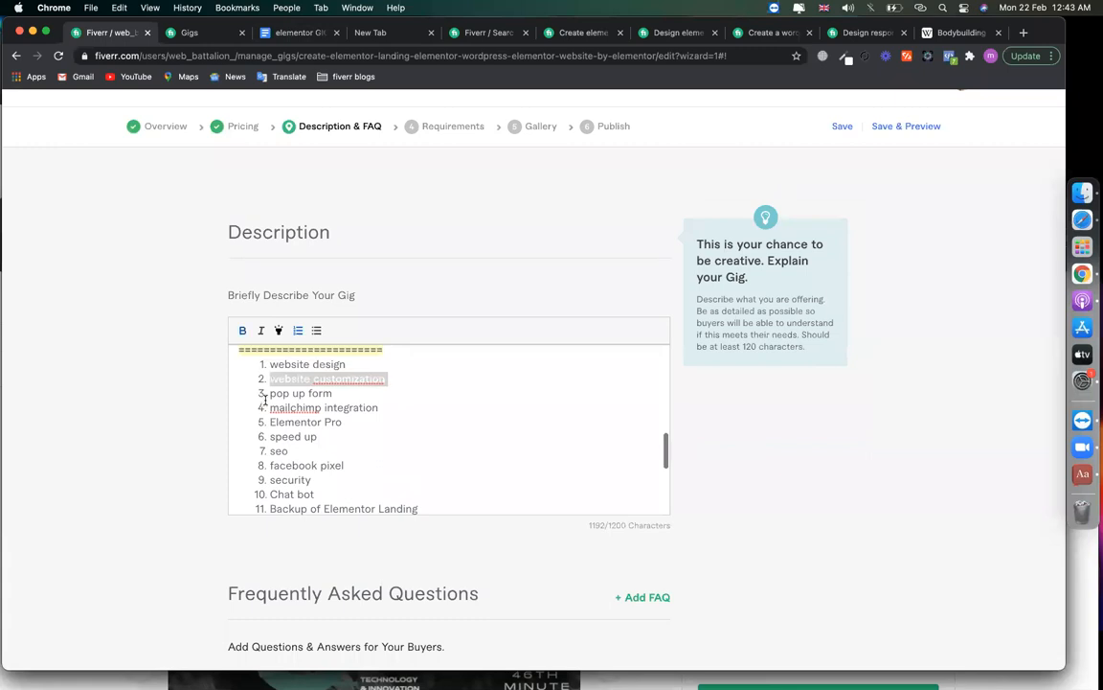
pyautogui.click(281, 334)
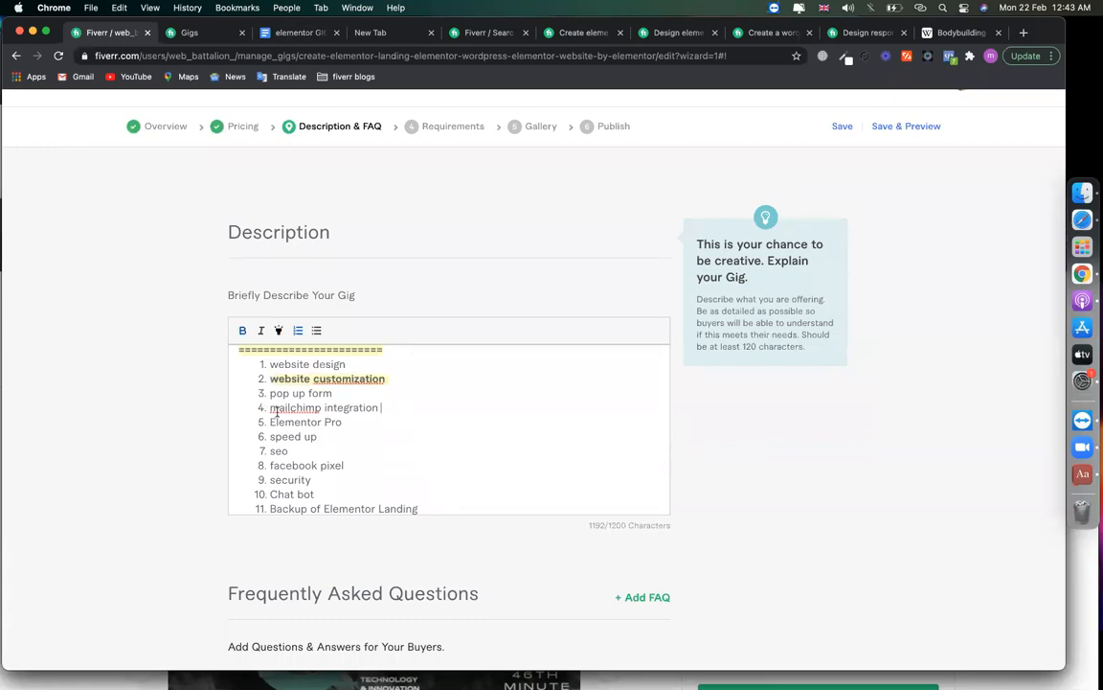
pyautogui.moveTo(388, 409); pyautogui.dragTo(211, 413)
pyautogui.click(278, 331)
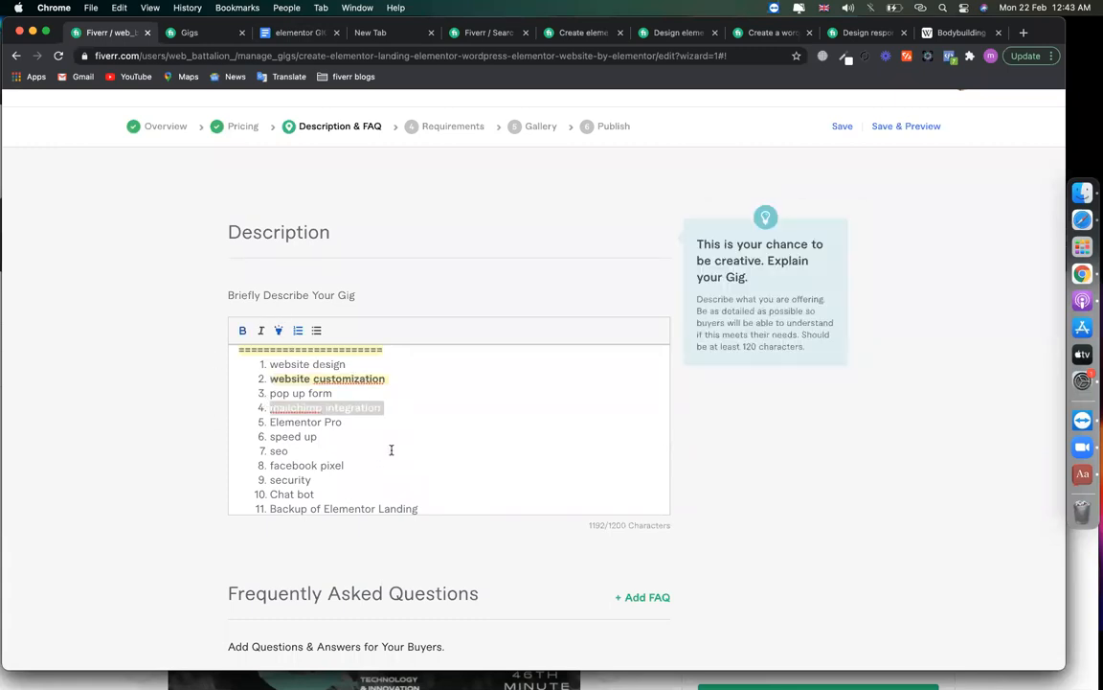
# Bold and highlight "speed up" and "facebook pixel" in the numbered features list.
pyautogui.click(326, 438)
pyautogui.keyDown('shift'); pyautogui.click(238, 441); pyautogui.keyUp('shift')
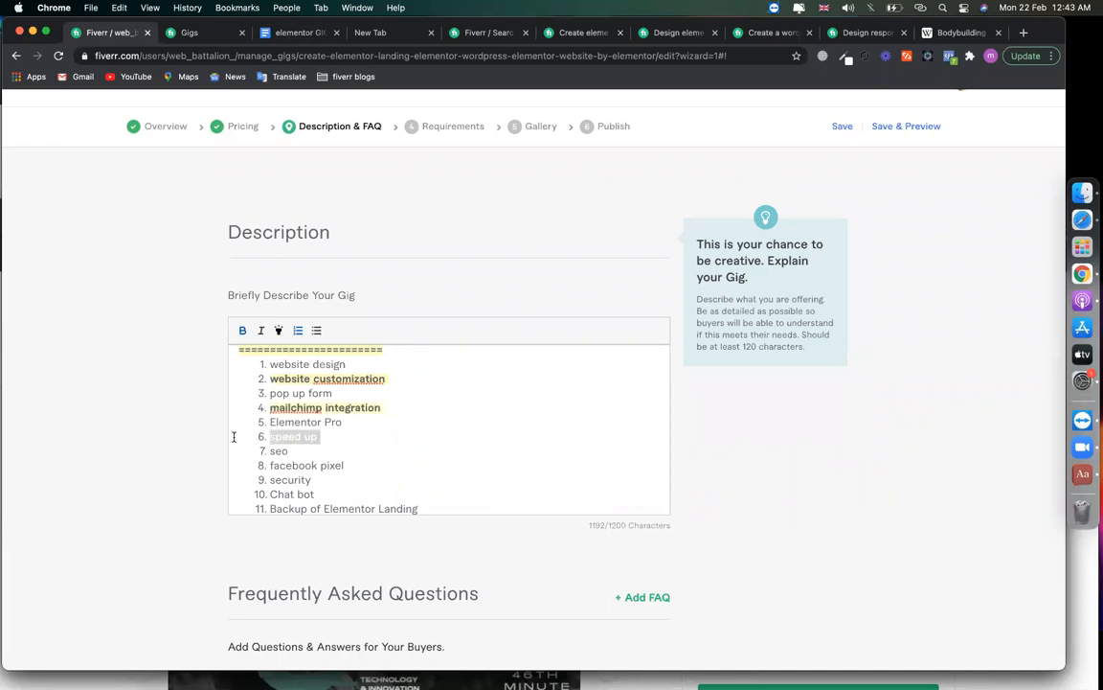
pyautogui.scroll(-2, 359, 431)
pyautogui.moveTo(350, 421); pyautogui.dragTo(209, 423)
pyautogui.click(278, 333)
# Bold and highlight "Chat bot" and "Migrate Elementor website" in the numbered features list.
pyautogui.moveTo(316, 451); pyautogui.dragTo(251, 452)
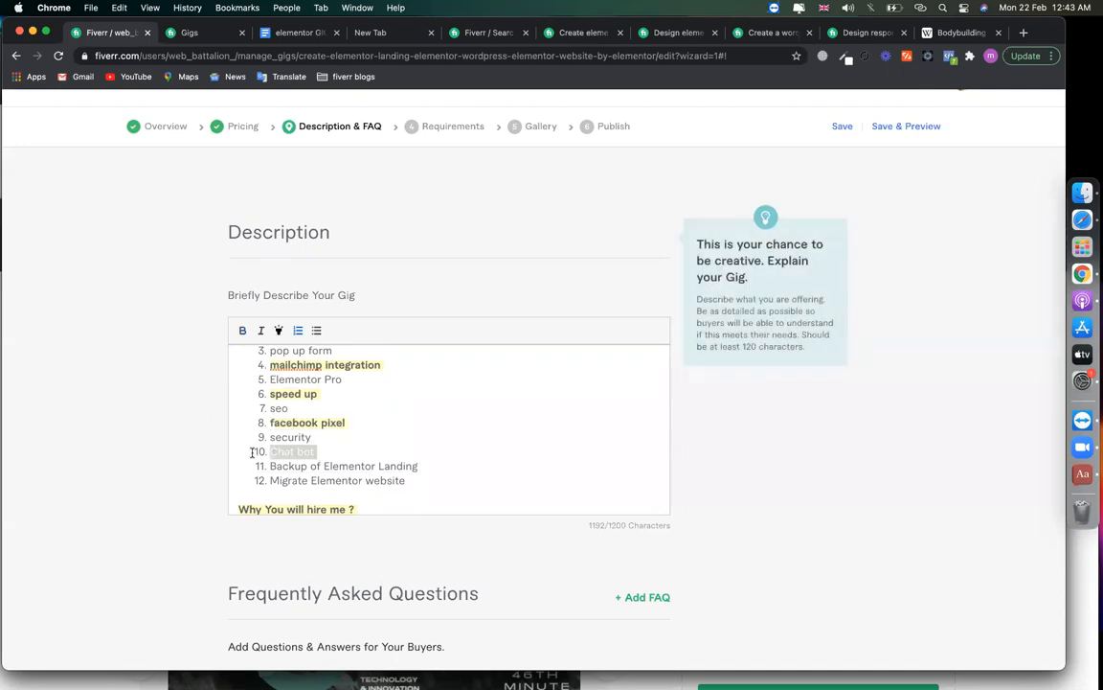
pyautogui.click(279, 332)
pyautogui.moveTo(431, 482); pyautogui.dragTo(249, 482)
pyautogui.press('super+b')
pyautogui.click(279, 332)
pyautogui.click(422, 431)
# Bold "Elementor Landing" and "Elementor Pro License" under the "Why You will hire me ?" heading.
pyautogui.scroll(-3, 422, 429)
pyautogui.scroll(-2, 421, 429)
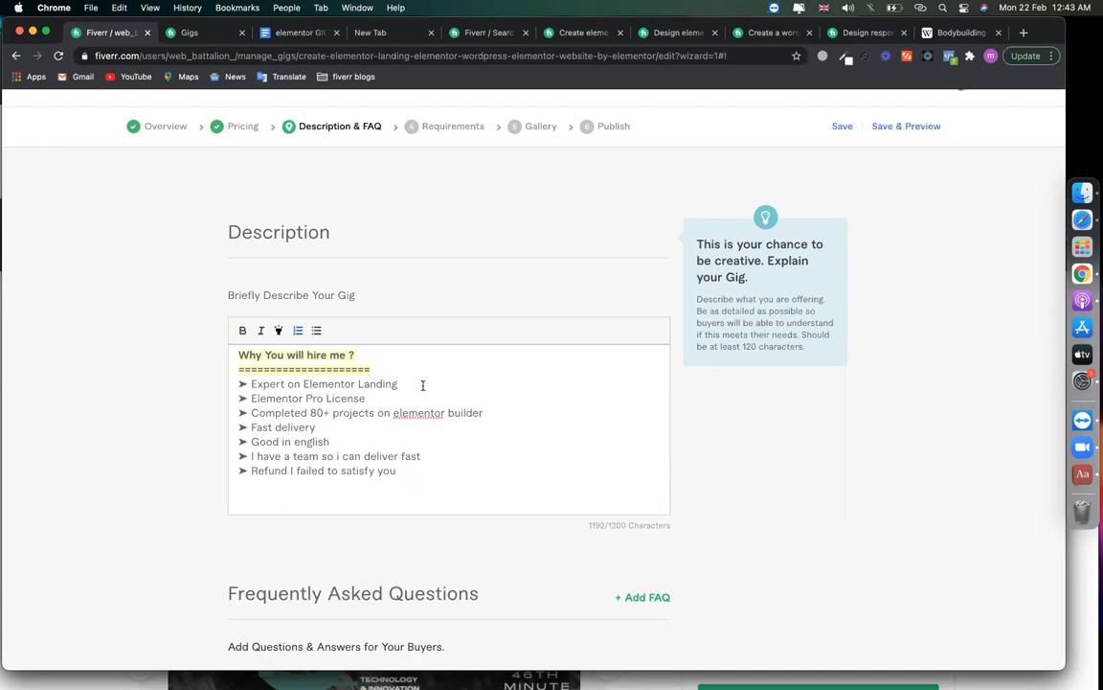
pyautogui.keyDown('shift'); pyautogui.click(304, 383); pyautogui.keyUp('shift')
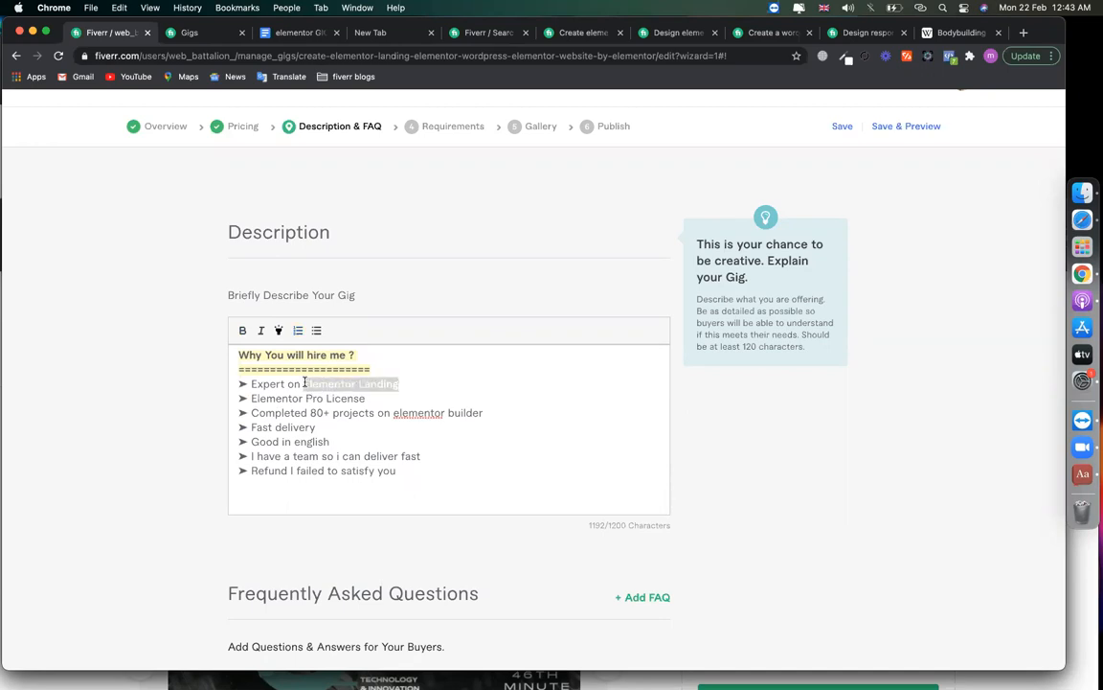
pyautogui.press('super+b')
pyautogui.moveTo(368, 398); pyautogui.dragTo(250, 398)
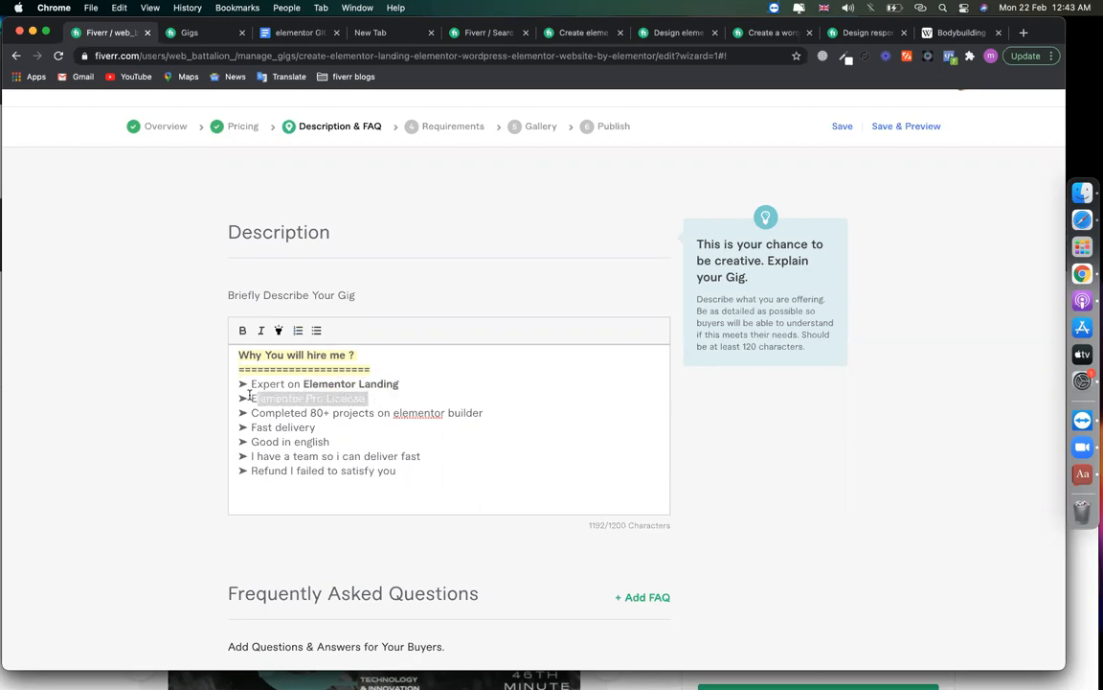
pyautogui.press('super+b')
pyautogui.click(281, 400)
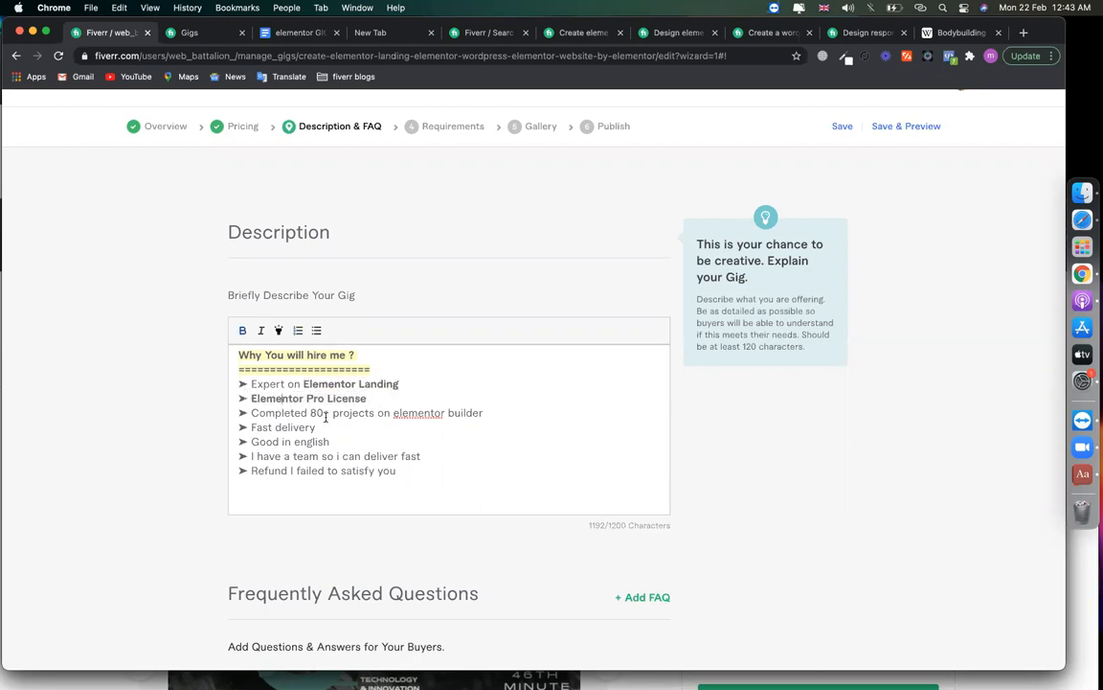
# Bold "80+ projects", "Fast" and the "Good in english" line under "Why You will hire me ?".
pyautogui.moveTo(309, 413); pyautogui.dragTo(372, 414)
pyautogui.press('super+b')
pyautogui.doubleClick(259, 427)
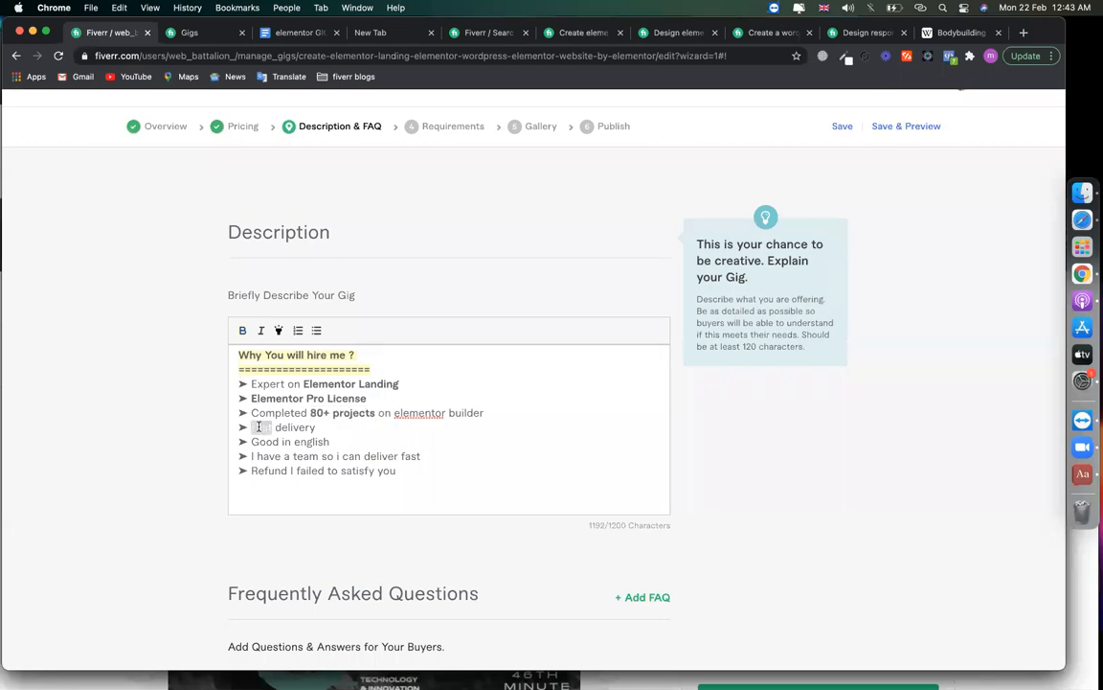
pyautogui.press('super+b')
pyautogui.tripleClick(243, 442)
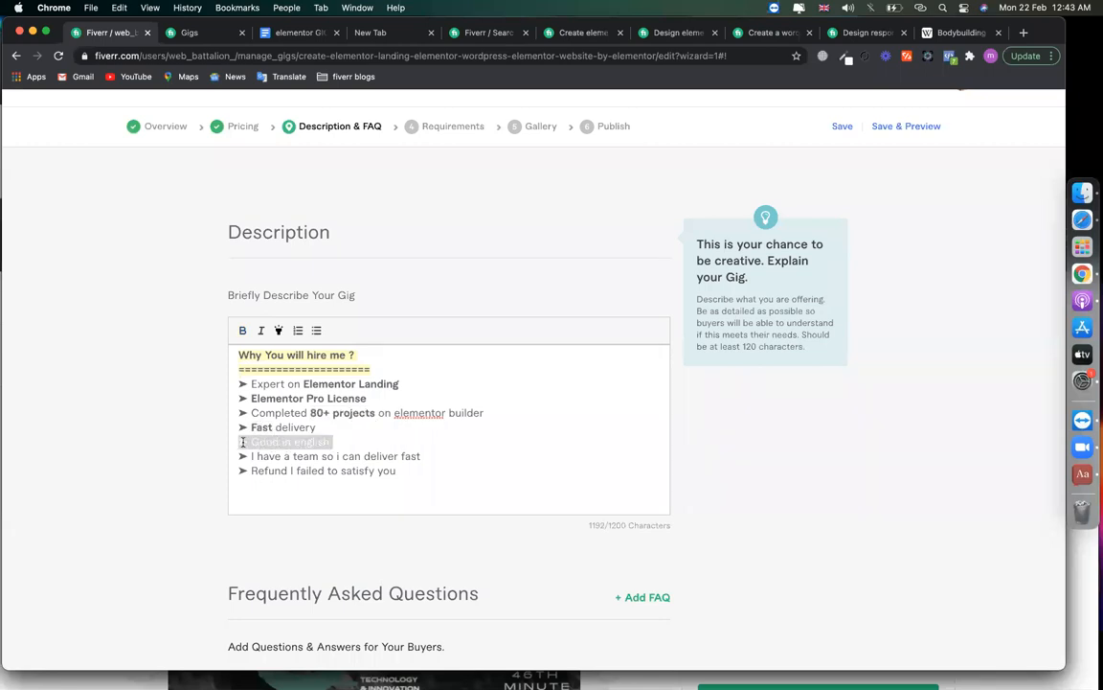
pyautogui.press('super+b')
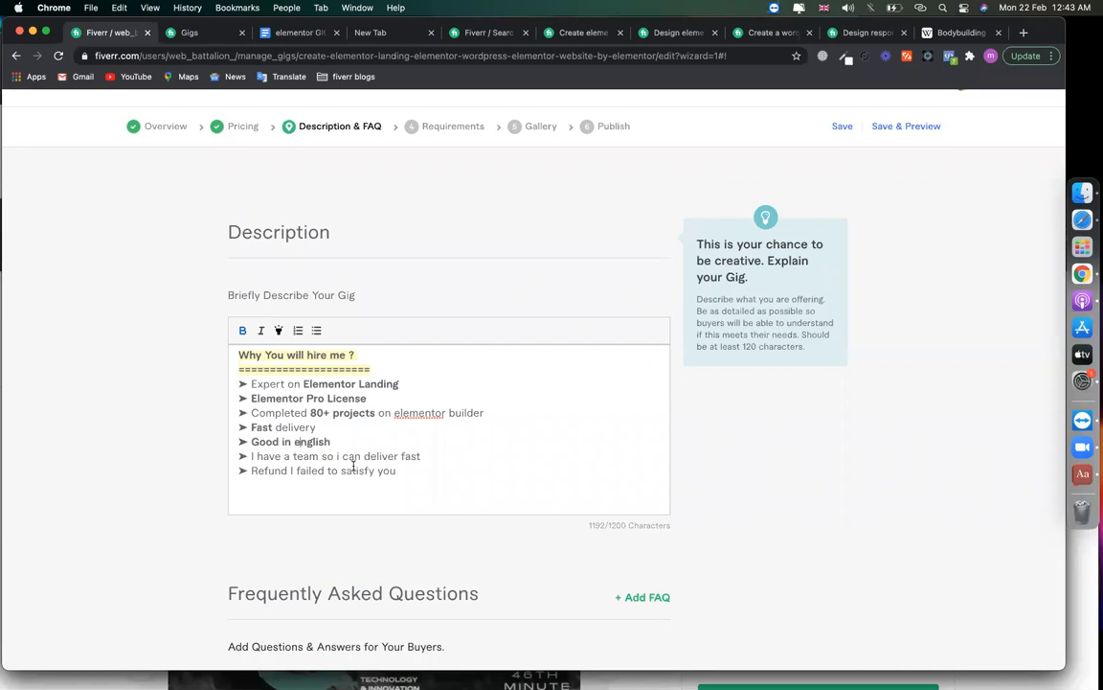
# Bold "I have a team" and "Refund" in the last two lines under "Why You will hire me ?".
pyautogui.moveTo(251, 456); pyautogui.dragTo(320, 457)
pyautogui.press('super+b')
pyautogui.doubleClick(273, 471)
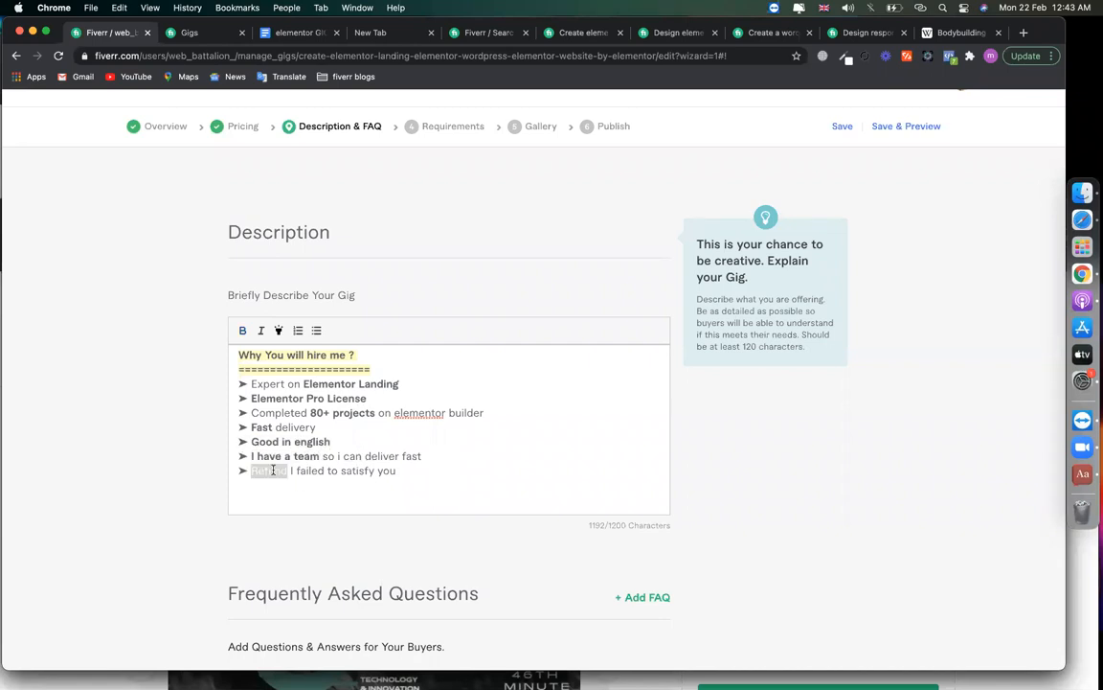
pyautogui.press('super+b')
pyautogui.click(421, 487)
pyautogui.press('Return')
pyautogui.write('Know me')
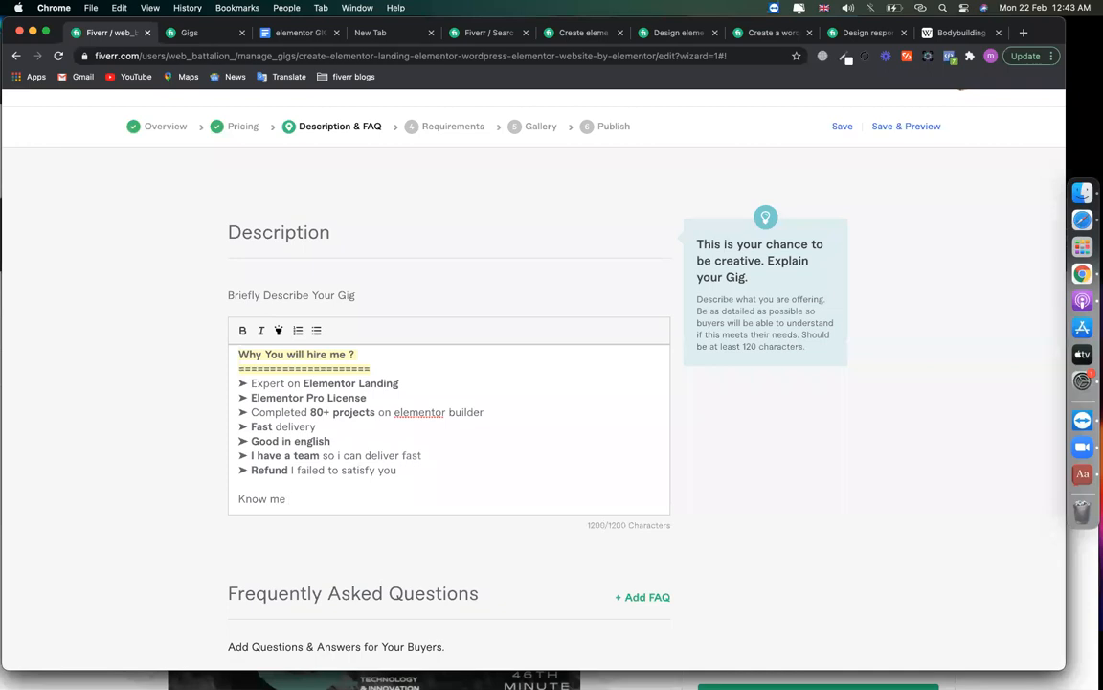
pyautogui.press('shift+super+Left')
pyautogui.press('BackSpace')
pyautogui.press('BackSpace')
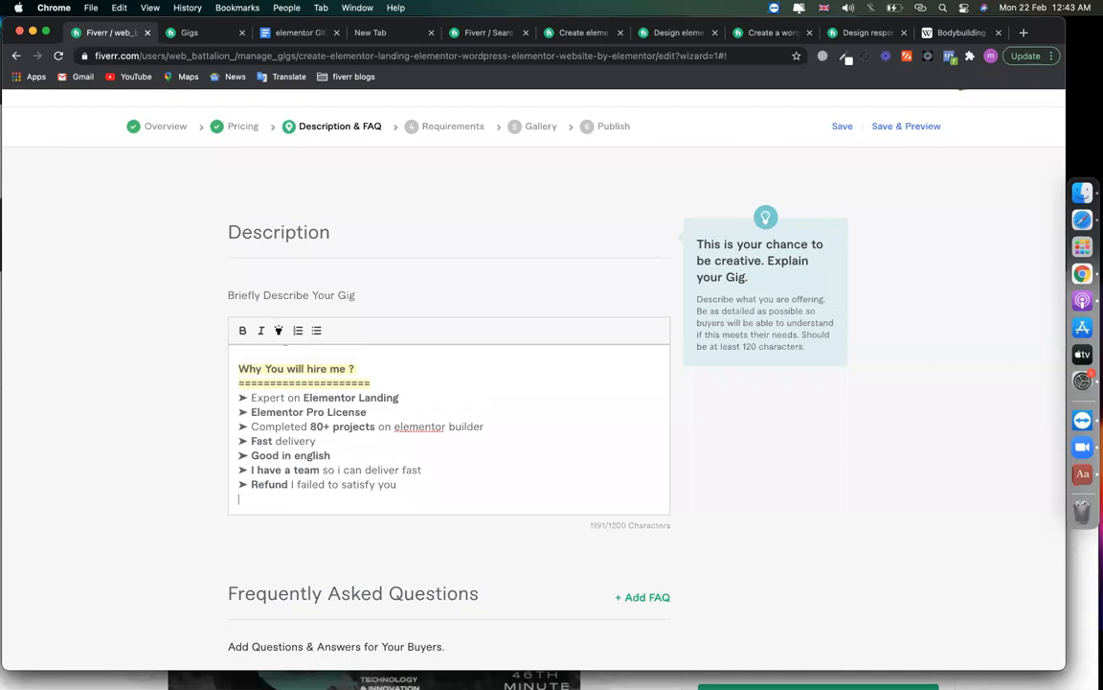
# Try to save the gig description and continue to the next stage.
pyautogui.press('super+a')
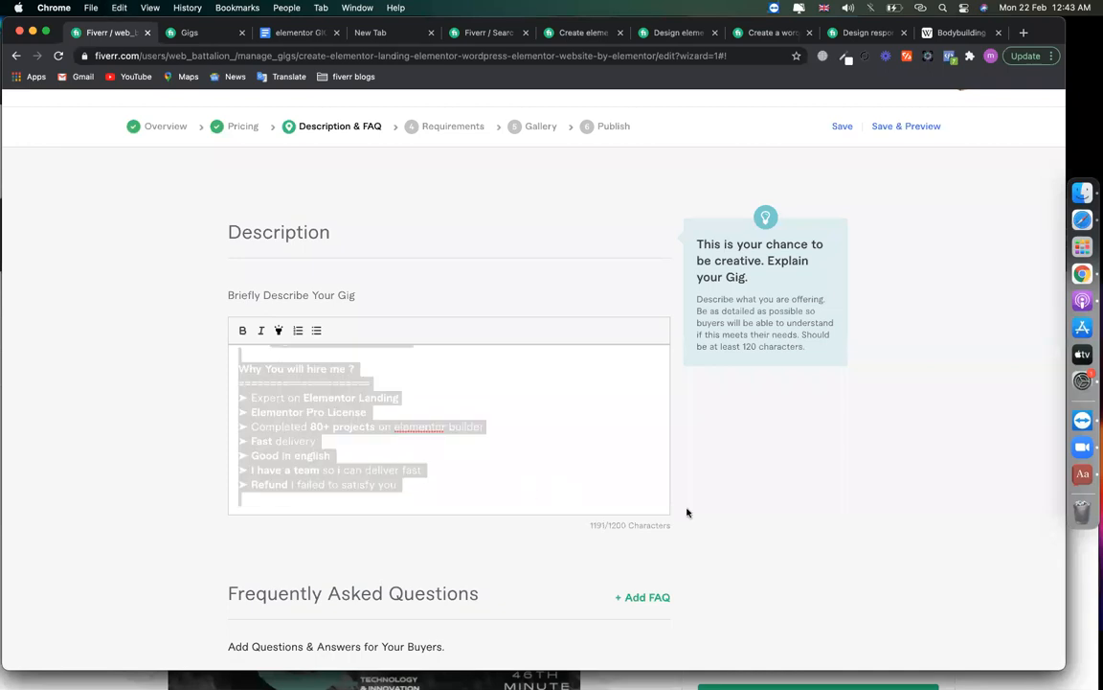
pyautogui.scroll(-5, 684, 512)
pyautogui.click(623, 532)
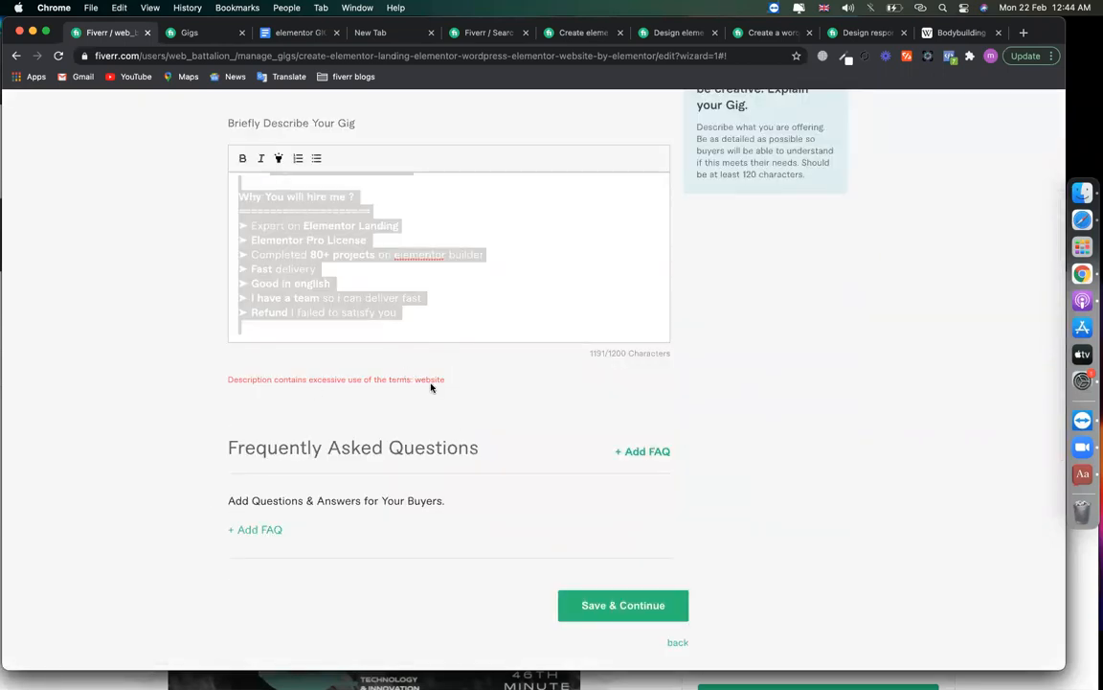
pyautogui.doubleClick(429, 380)
pyautogui.click(391, 284)
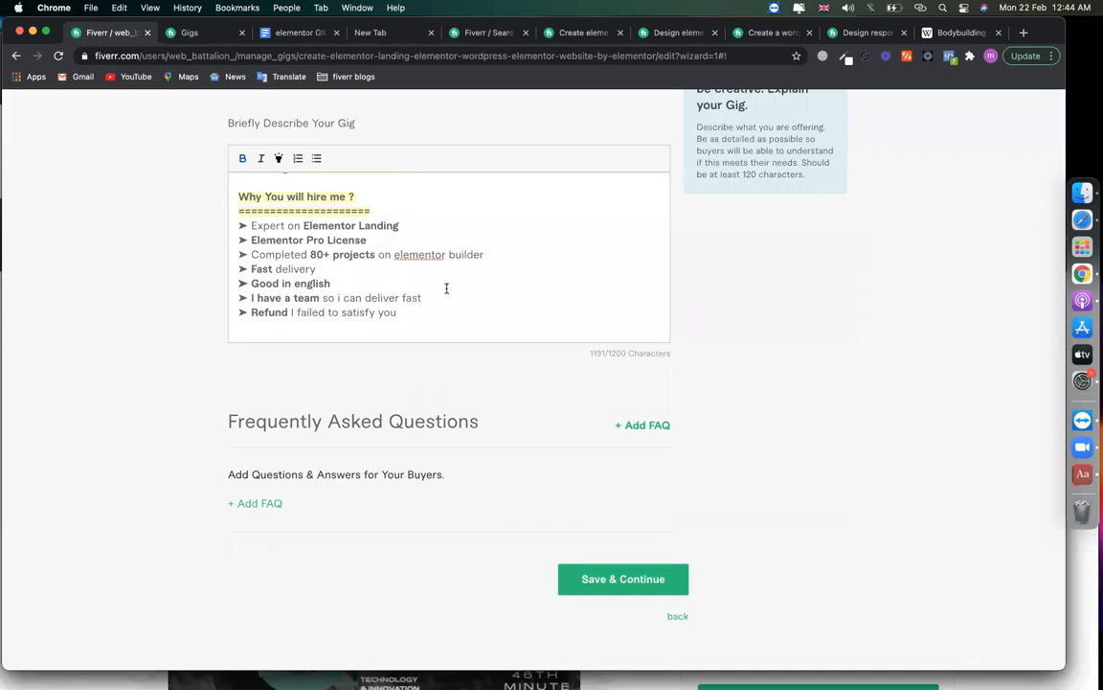
# Add the closing line "Thanks" after a blank line below the refund point.
pyautogui.scroll(-1, 461, 289)
pyautogui.click(480, 305)
pyautogui.press('Return')
pyautogui.press('Return')
pyautogui.write('Thanks')
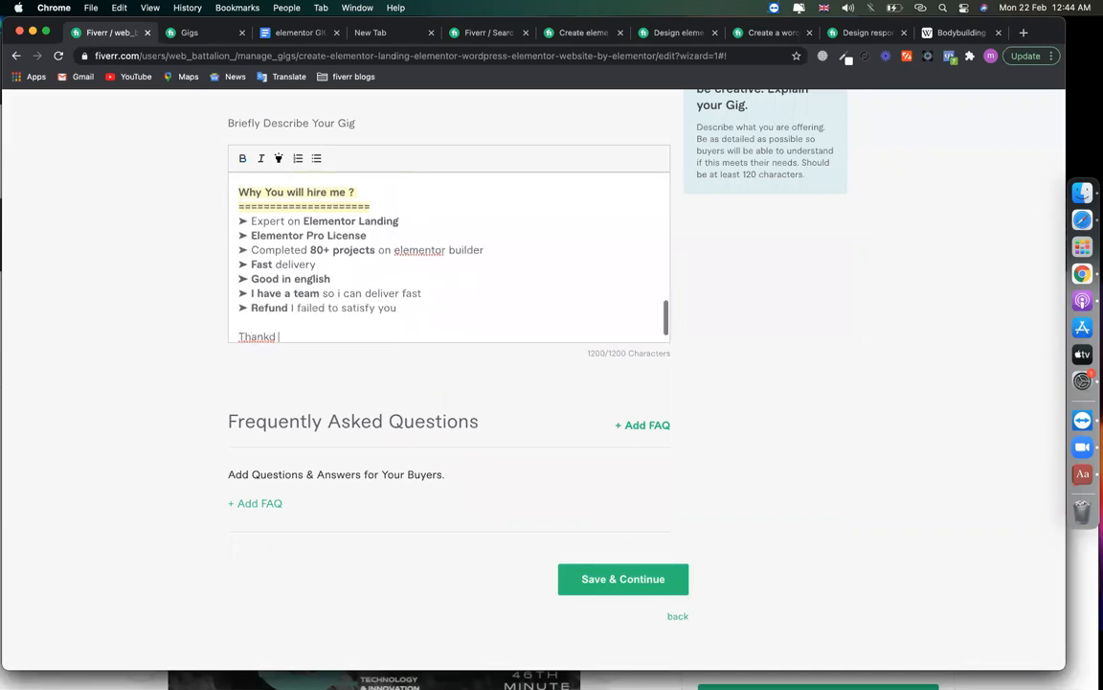
pyautogui.click(498, 296)
# Delete "website" from the ecommerce point in the opening arrow list and try to save the gig.
pyautogui.scroll(1, 498, 296)
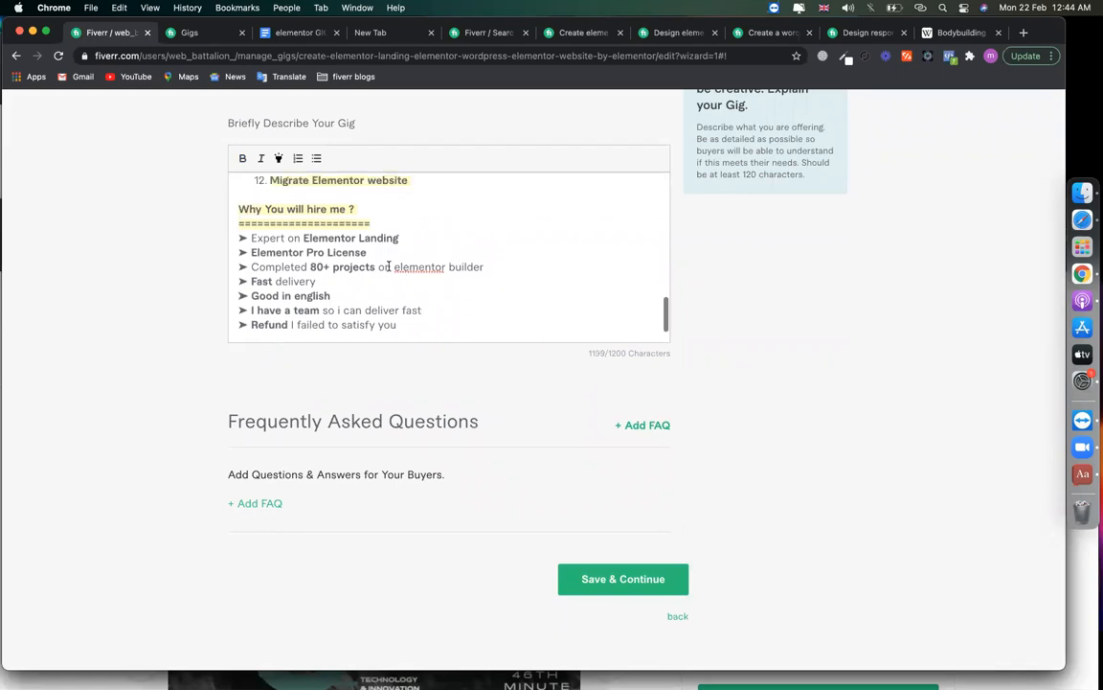
pyautogui.scroll(3, 388, 266)
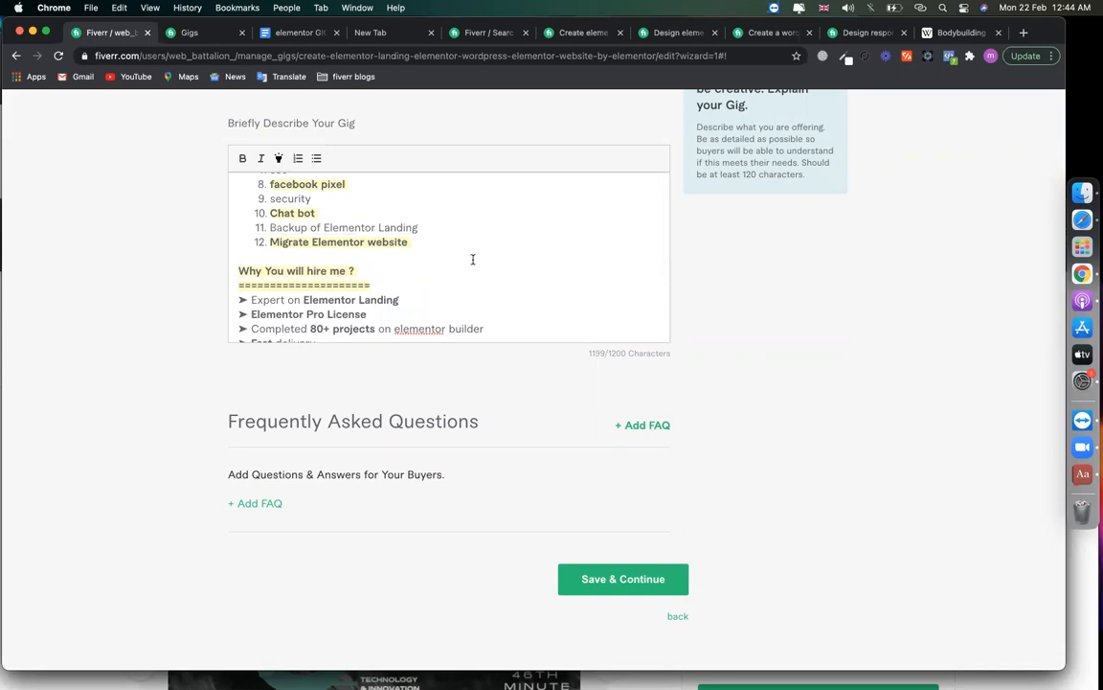
pyautogui.scroll(10, 485, 259)
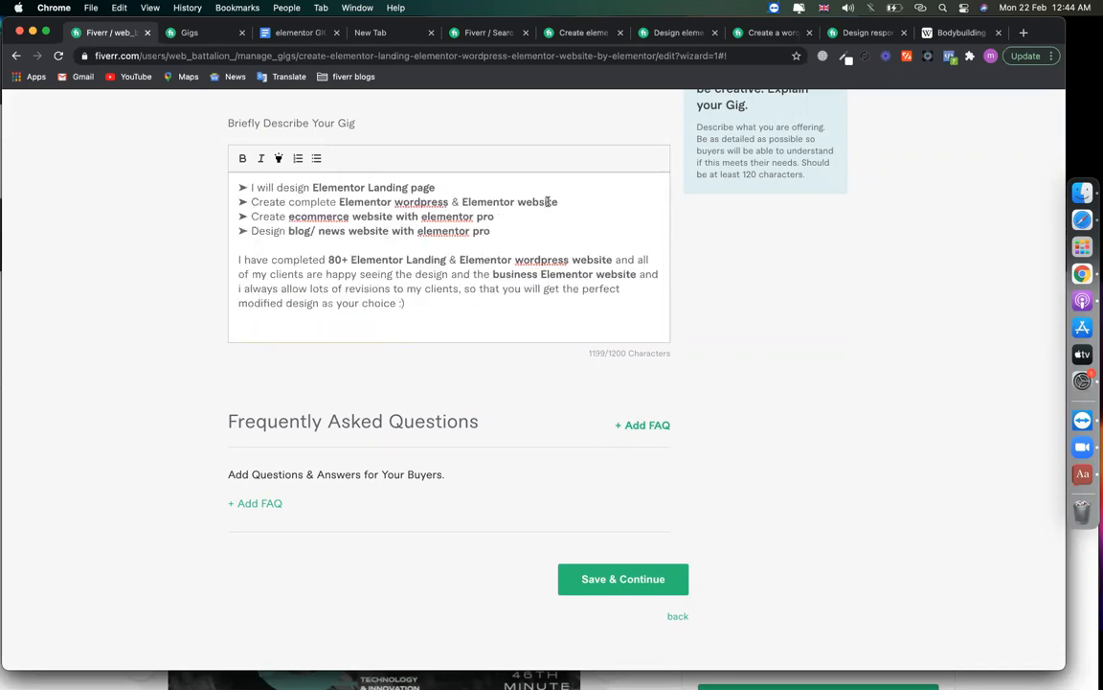
pyautogui.doubleClick(367, 217)
pyautogui.press('BackSpace')
pyautogui.press('BackSpace')
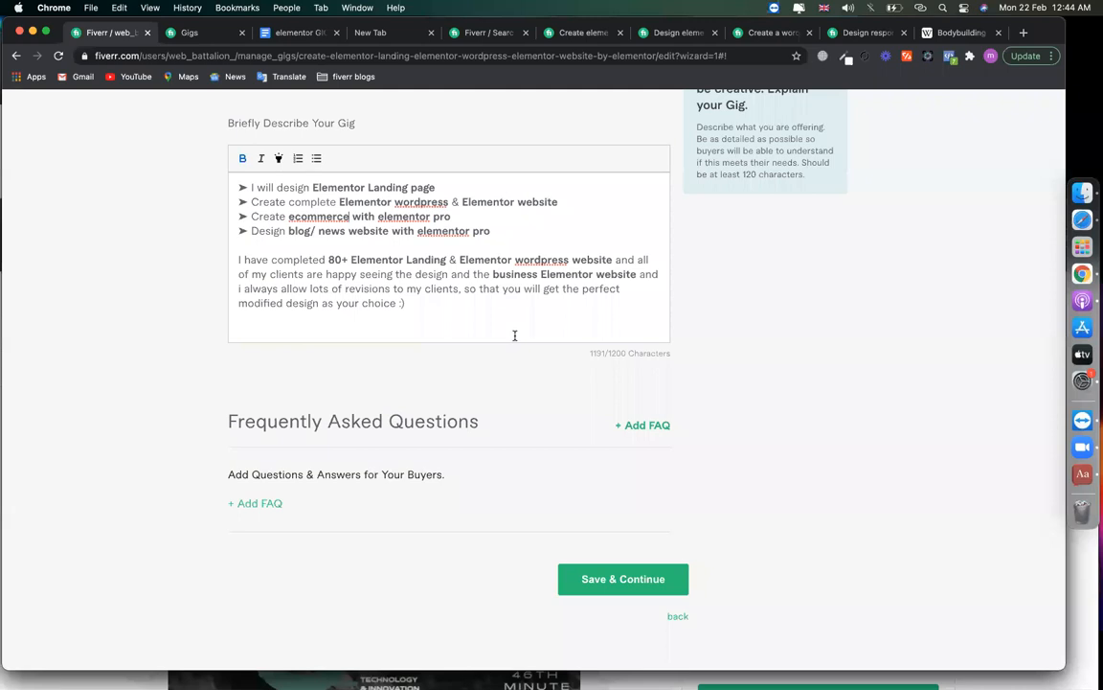
pyautogui.click(585, 593)
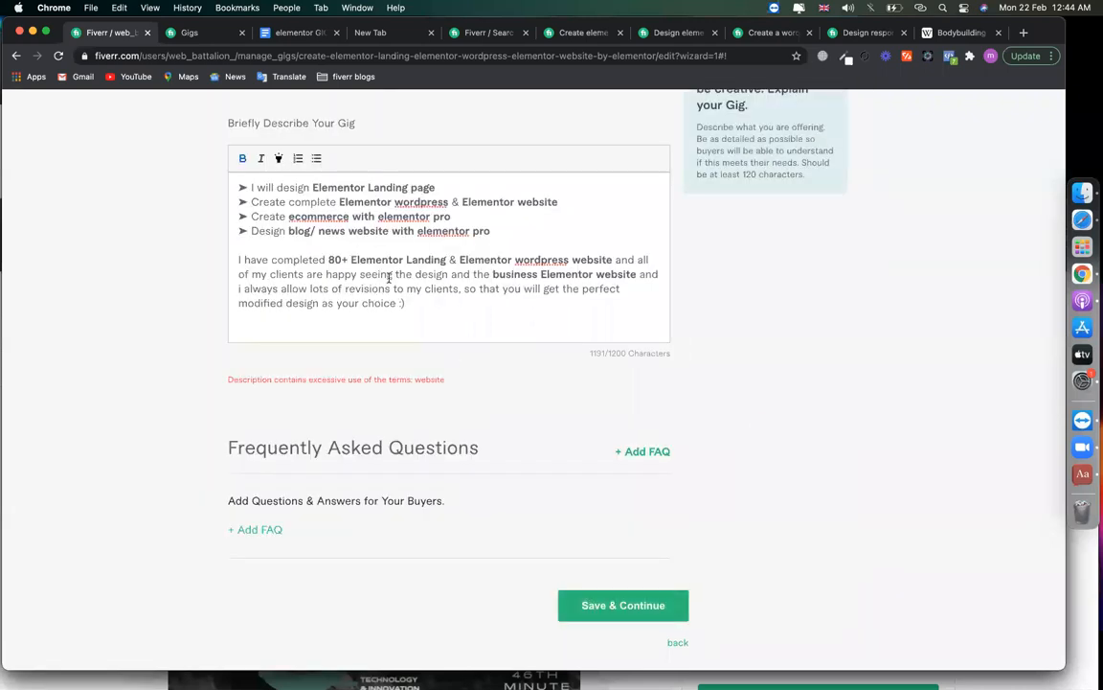
# Check the completed-projects paragraph for "website" and shorten the first service bullet to "Business site".
pyautogui.doubleClick(589, 259)
pyautogui.doubleClick(608, 276)
pyautogui.scroll(-3, 514, 287)
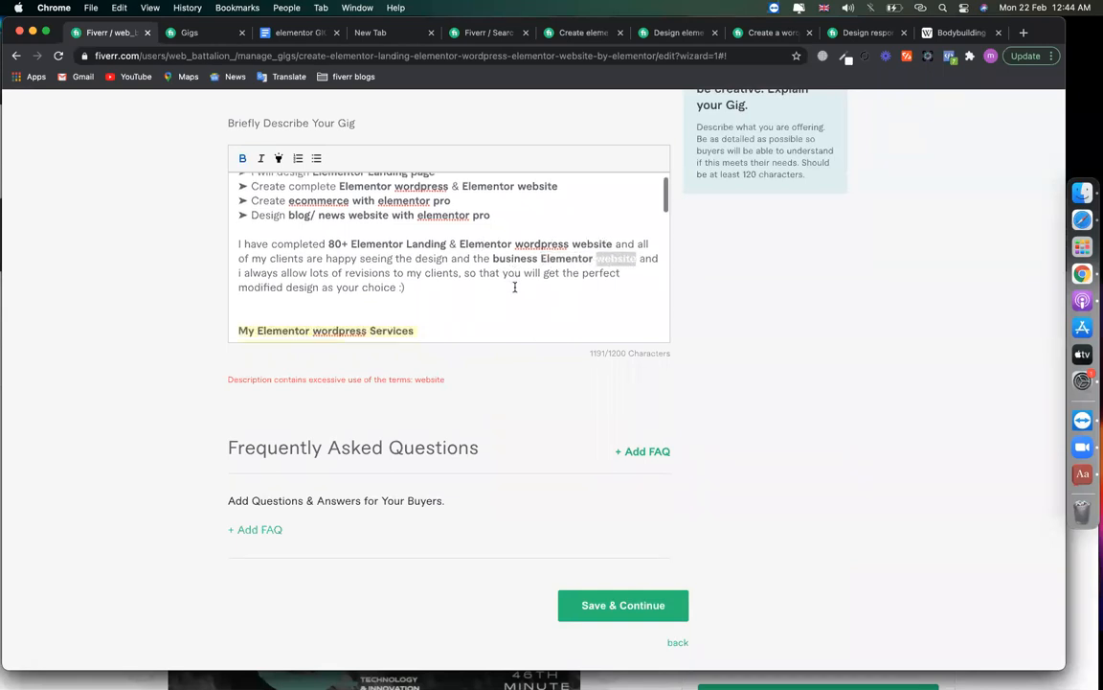
pyautogui.doubleClick(336, 263)
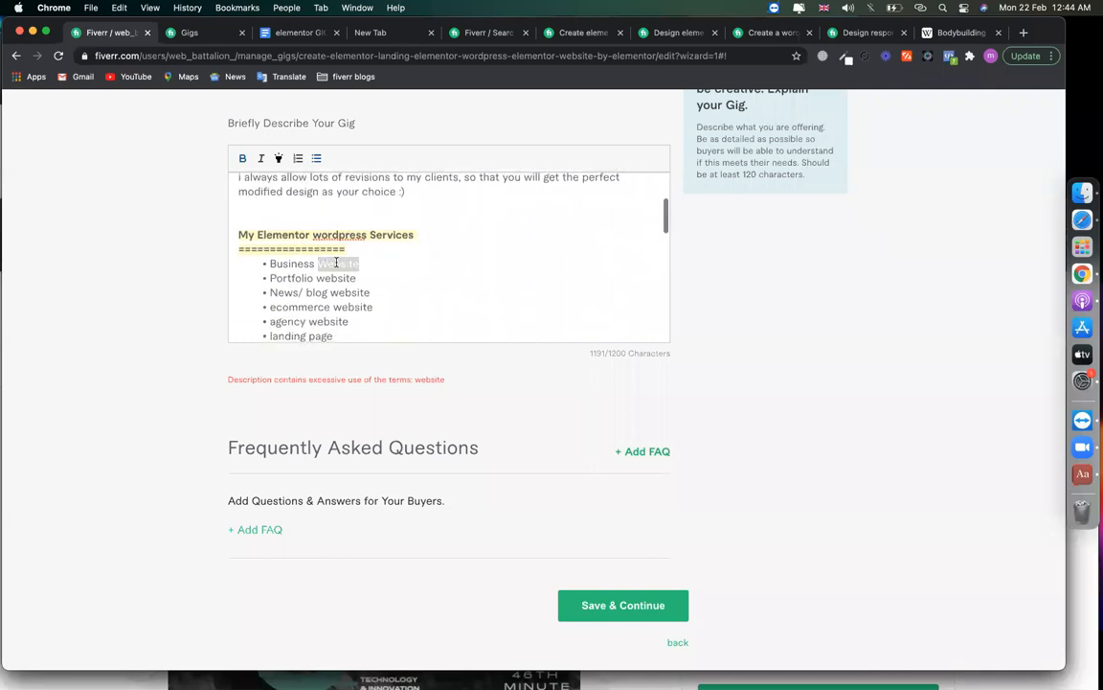
pyautogui.click(345, 266)
pyautogui.press('BackSpace')
pyautogui.press('BackSpace')
pyautogui.press('BackSpace')
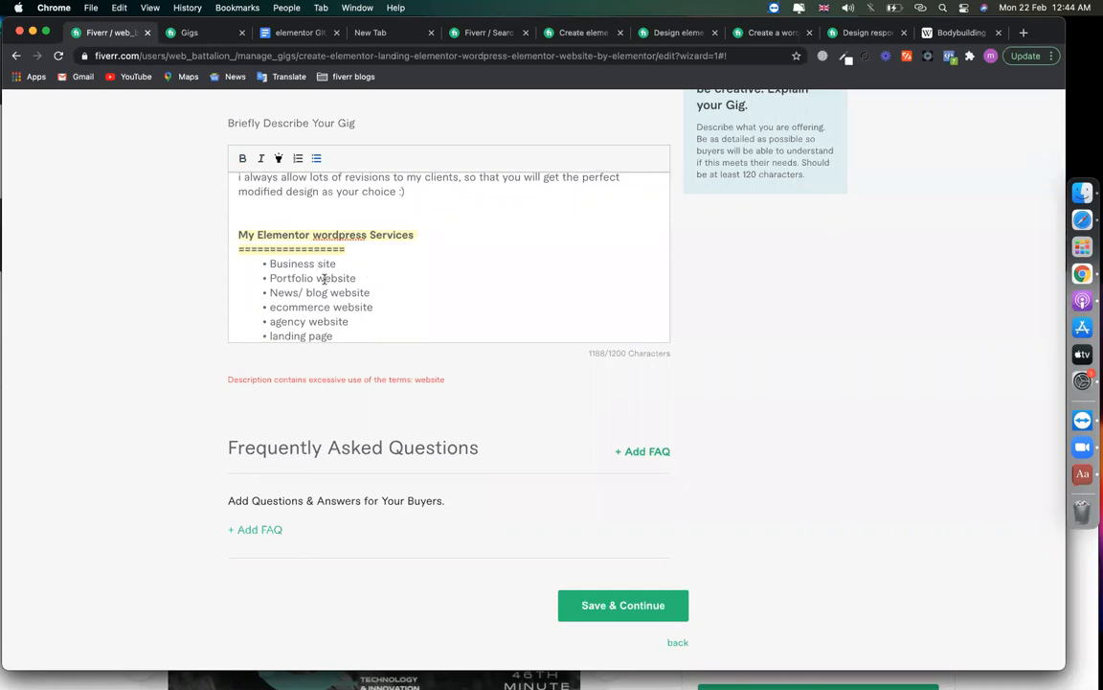
# Shorten the next service bullets to "Portfolio site" and "News/ blog site", and try again to save the gig.
pyautogui.click(338, 279)
pyautogui.press('BackSpace')
pyautogui.press('BackSpace')
pyautogui.press('BackSpace')
pyautogui.press('BackSpace')
pyautogui.press('BackSpace')
pyautogui.press('BackSpace')
pyautogui.click(608, 616)
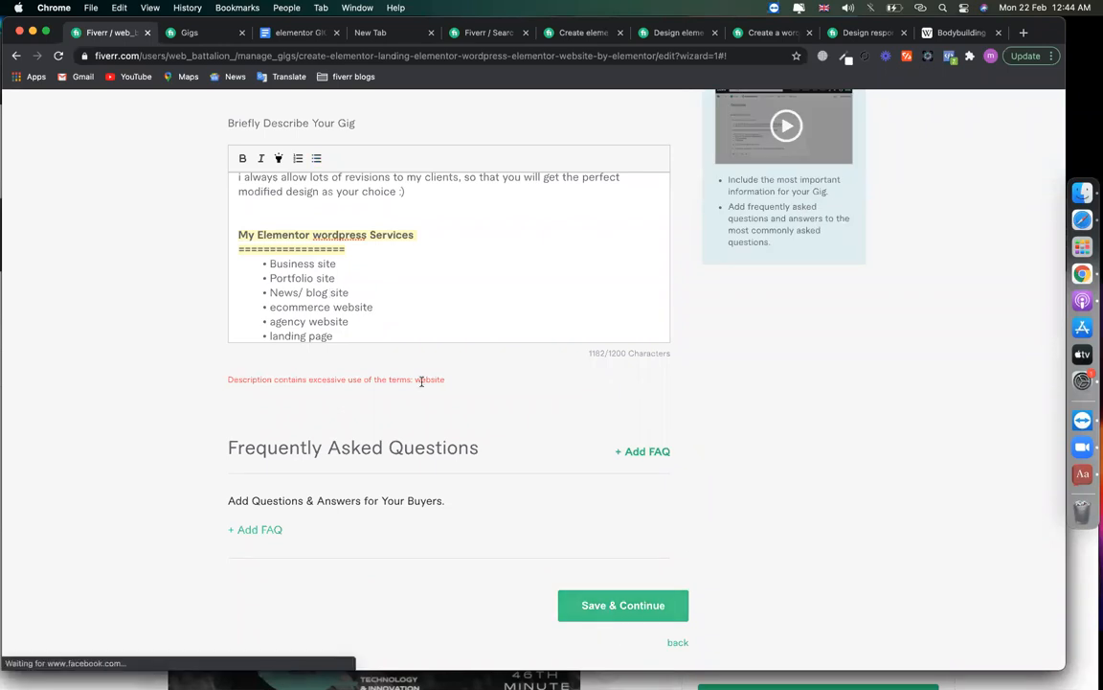
pyautogui.click(406, 288)
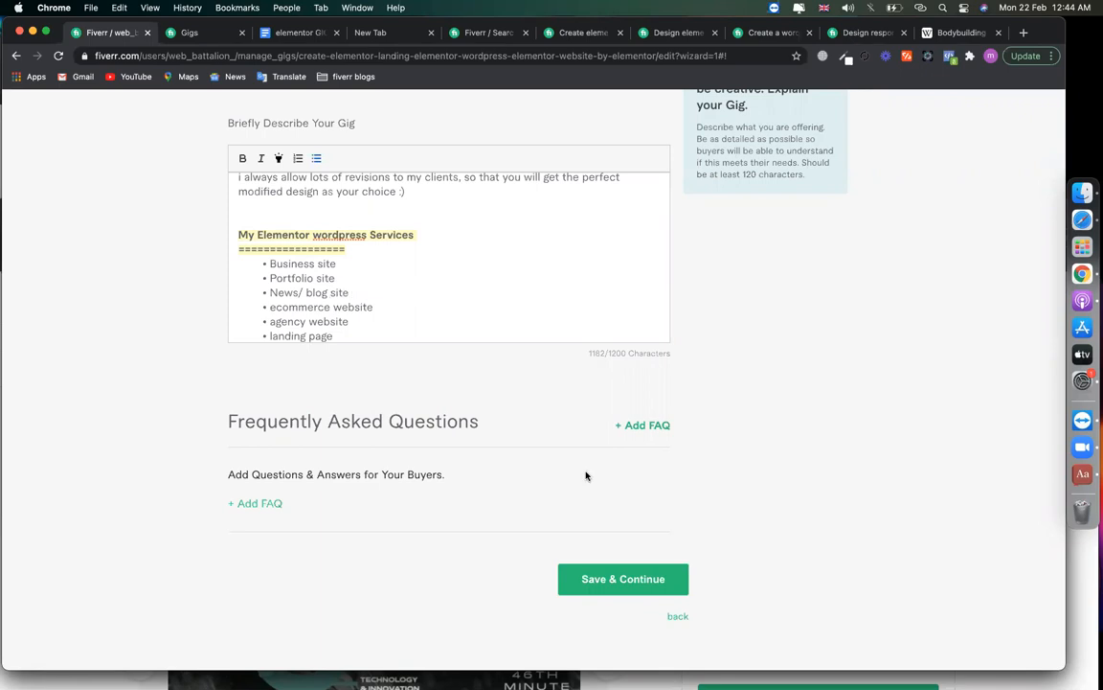
pyautogui.click(601, 576)
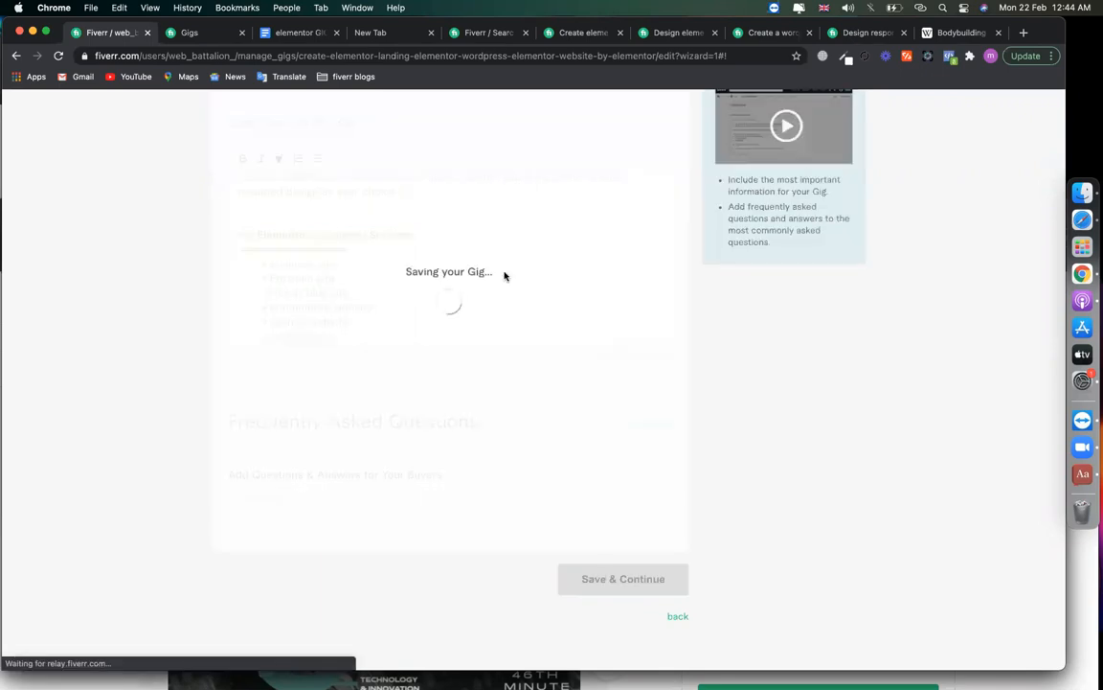
# Change the ecommerce service bullet to "ecommerce site" and the agency bullet to "agency web".
pyautogui.scroll(-1, 376, 285)
pyautogui.click(354, 281)
pyautogui.press('BackSpace')
pyautogui.press('BackSpace')
pyautogui.press('BackSpace')
pyautogui.click(323, 296)
pyautogui.press('BackSpace')
pyautogui.press('BackSpace')
pyautogui.press('BackSpace')
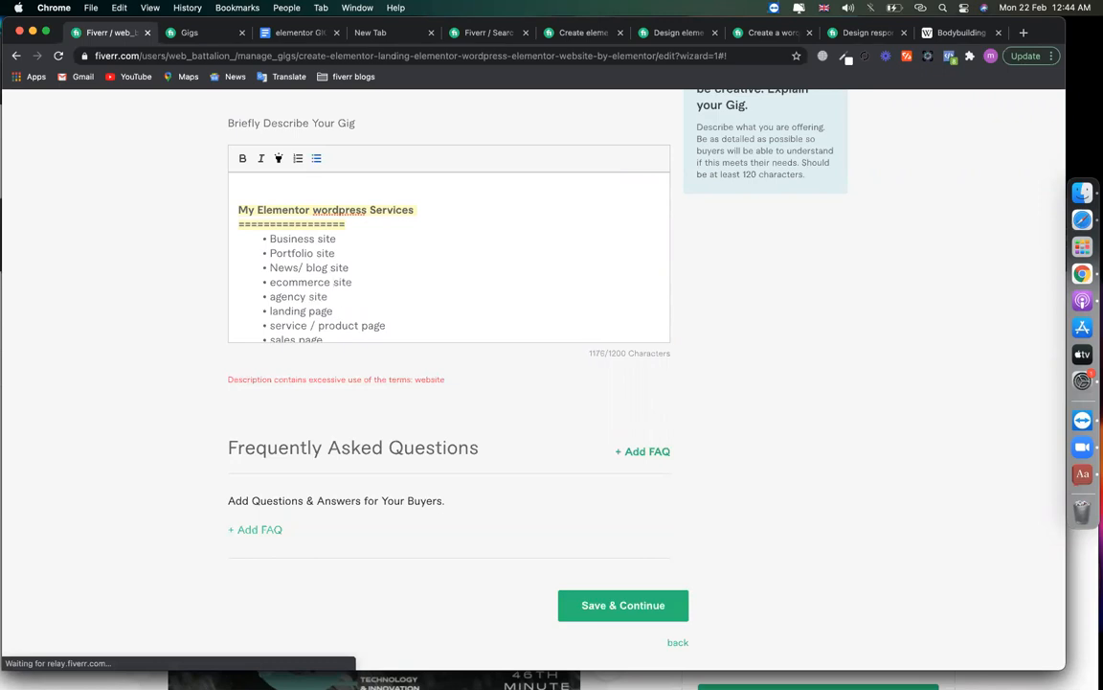
pyautogui.doubleClick(318, 297)
pyautogui.write('web')
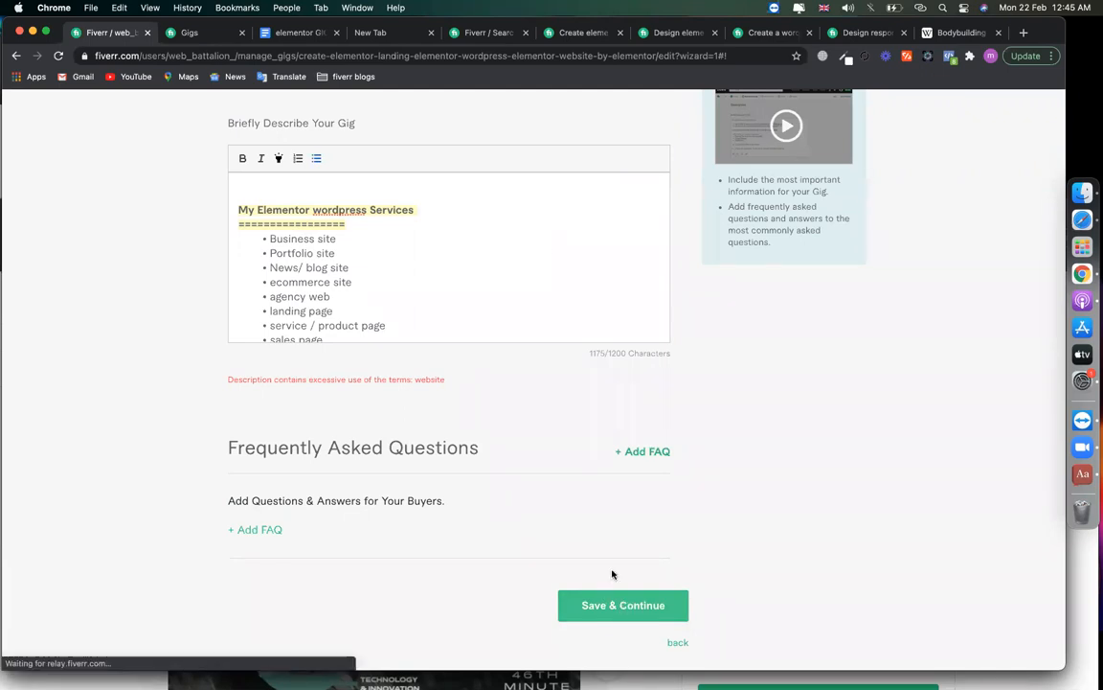
# Change the first item of the numbered features list to "web design" and try to save the gig.
pyautogui.scroll(-3, 541, 288)
pyautogui.scroll(-5, 541, 288)
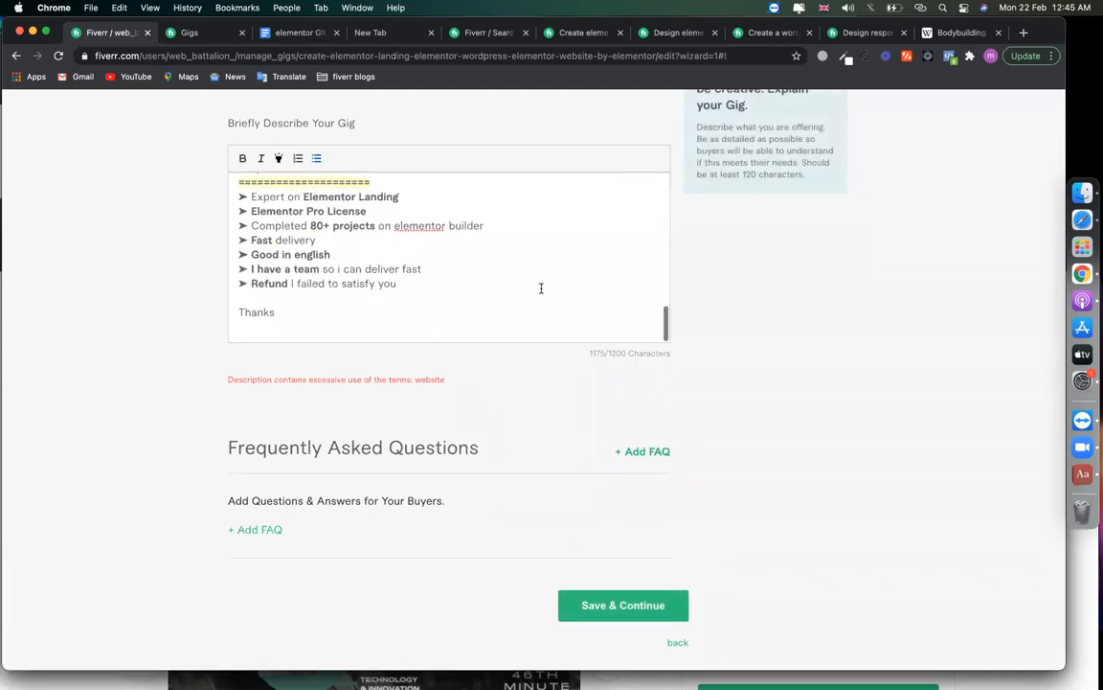
pyautogui.click(622, 607)
pyautogui.click(484, 271)
pyautogui.scroll(5, 463, 257)
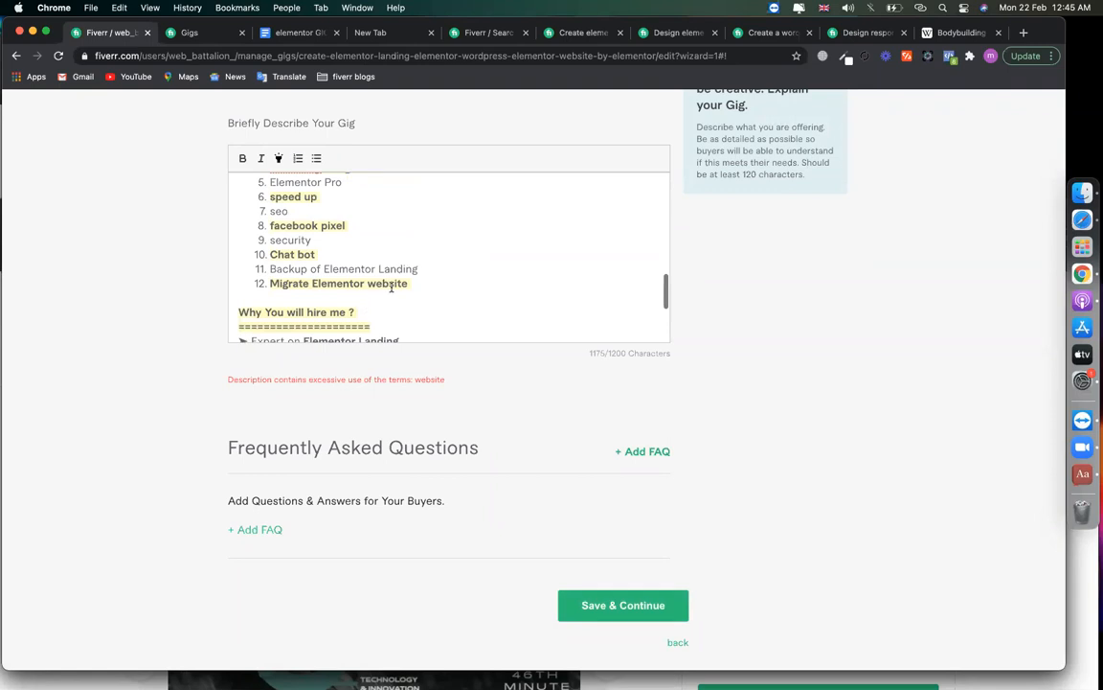
pyautogui.scroll(1, 391, 287)
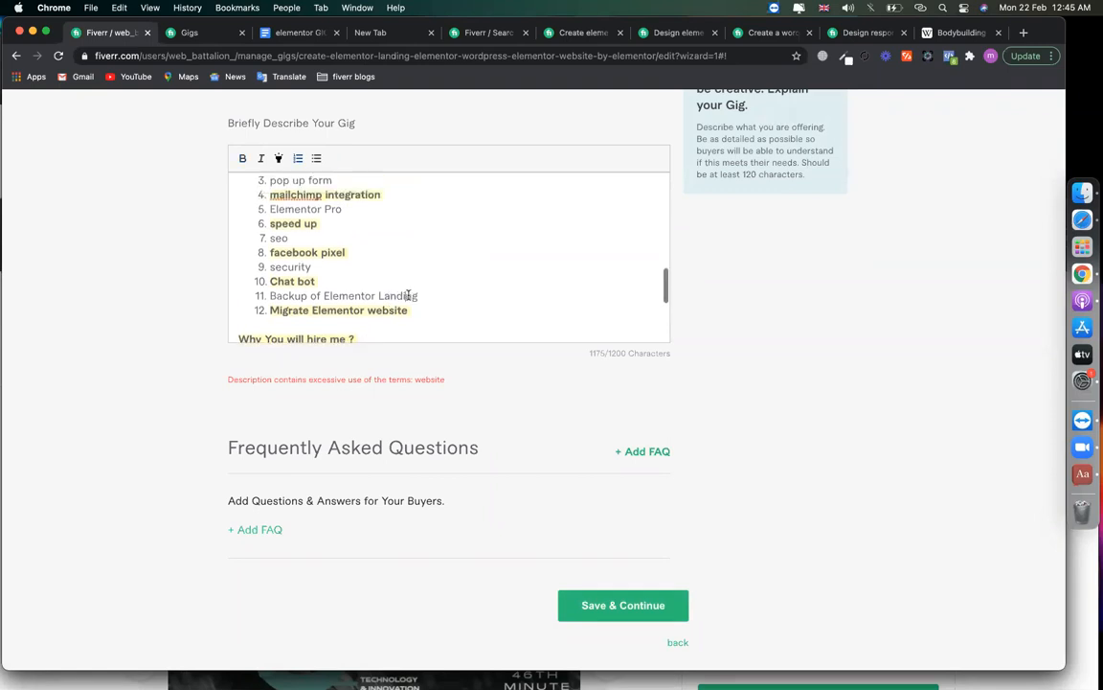
pyautogui.scroll(3, 376, 244)
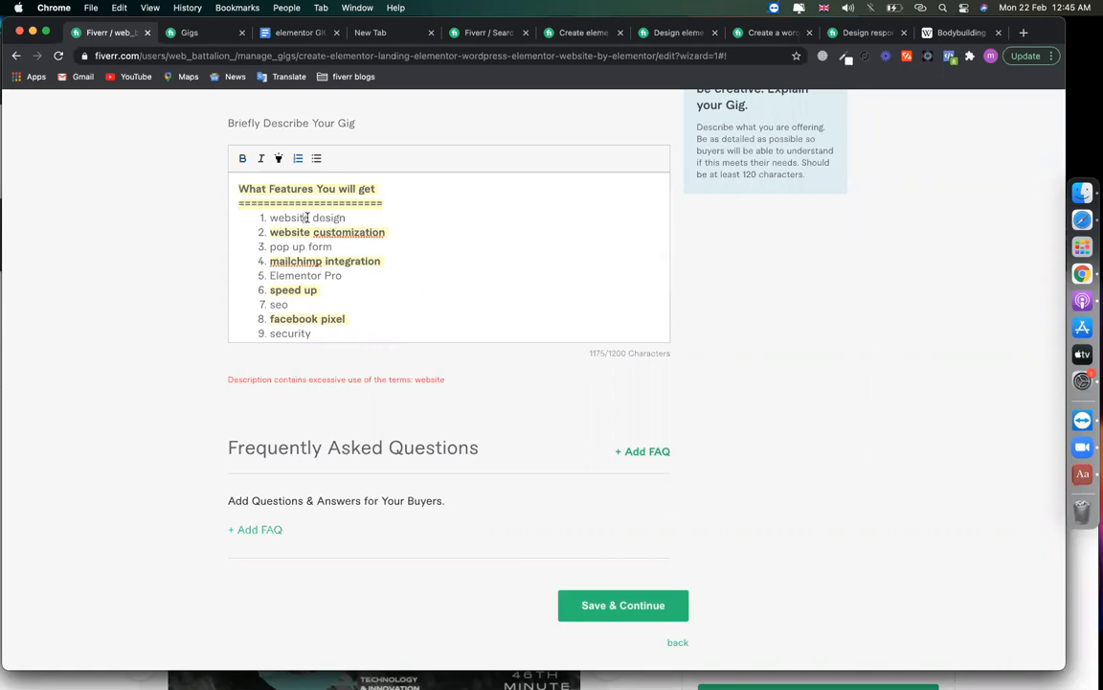
pyautogui.press('BackSpace')
pyautogui.press('BackSpace')
pyautogui.press('BackSpace')
pyautogui.press('BackSpace')
pyautogui.click(640, 604)
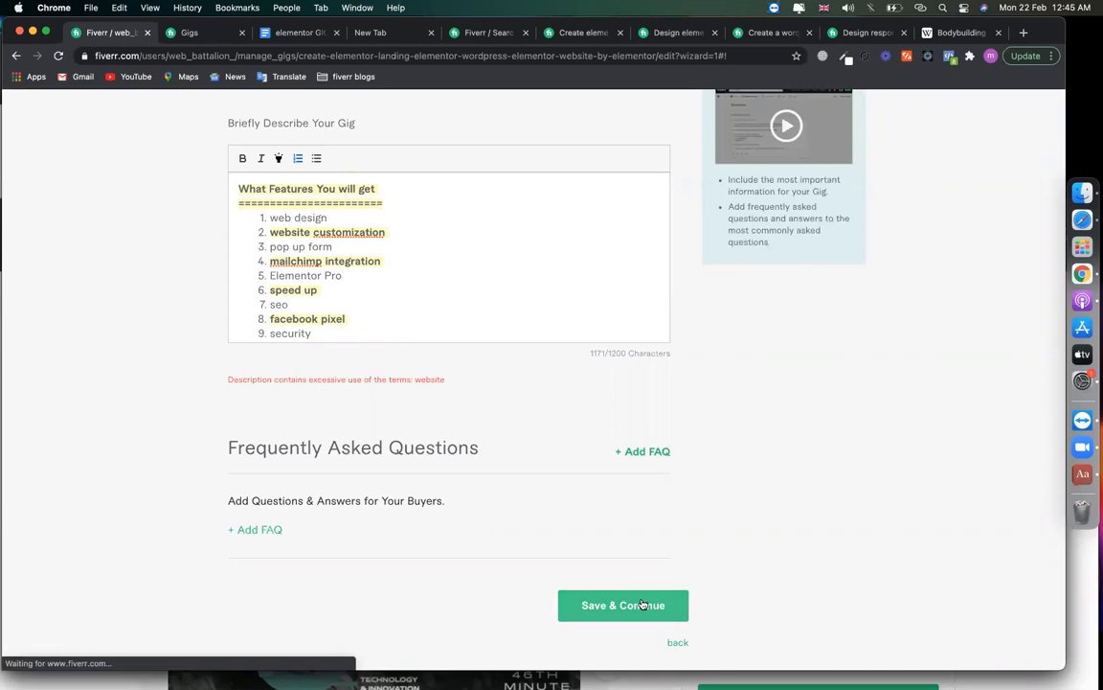
# Delete "& Elementor website" from the "Create complete" point in the opening arrow list and try to save the gig again.
pyautogui.click(504, 215)
pyautogui.scroll(5, 504, 215)
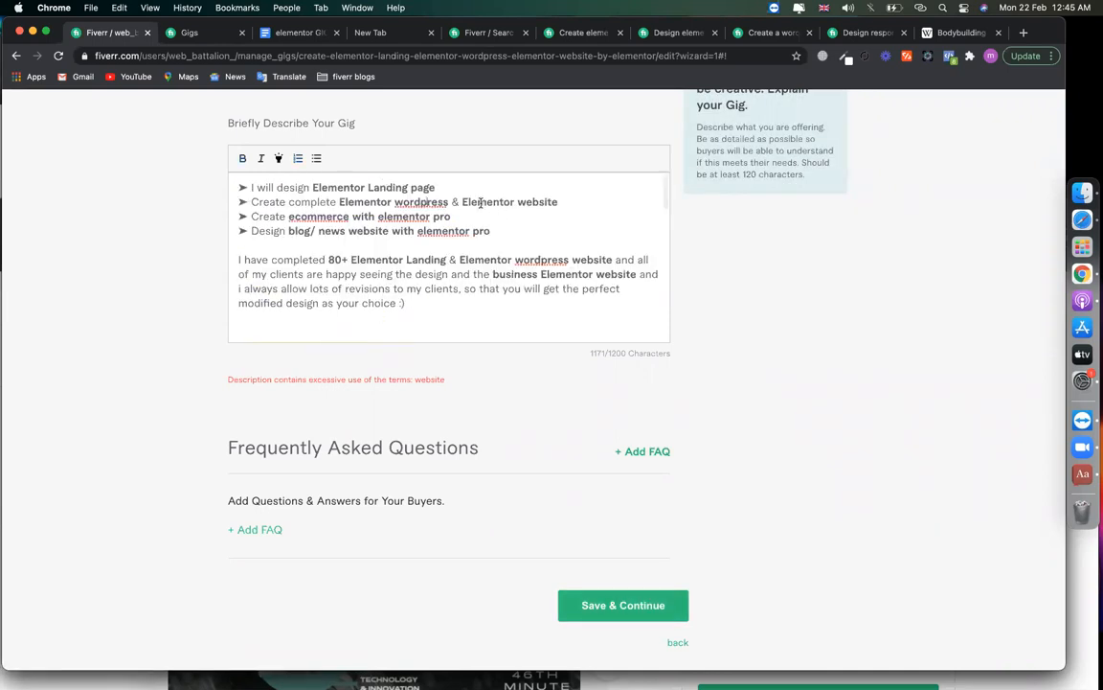
pyautogui.doubleClick(518, 203)
pyautogui.click(526, 203)
pyautogui.moveTo(449, 202); pyautogui.dragTo(565, 202)
pyautogui.press('BackSpace')
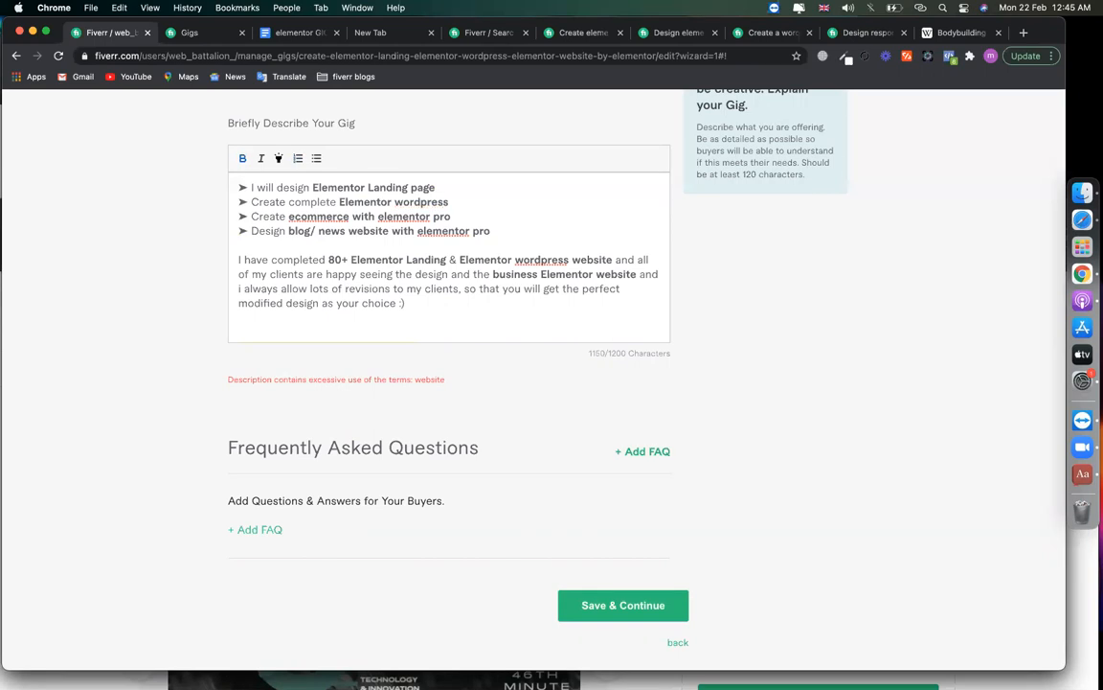
pyautogui.click(631, 613)
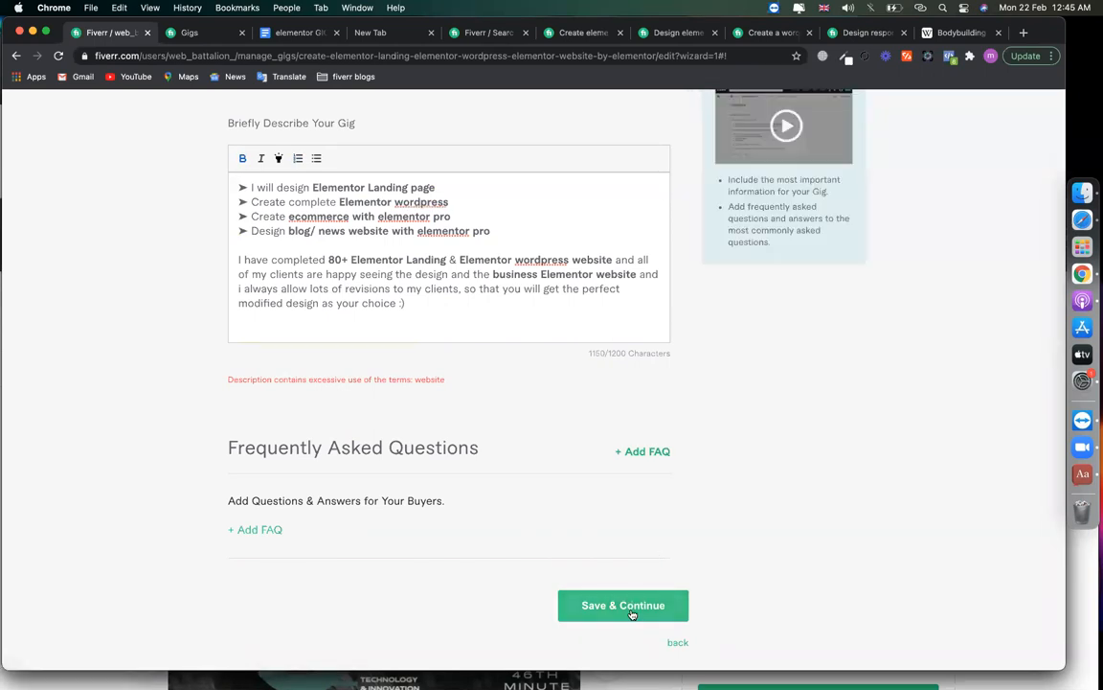
# Delete "website" after "business Elementor" in the completed-projects paragraph and retry saving the gig.
pyautogui.click(517, 327)
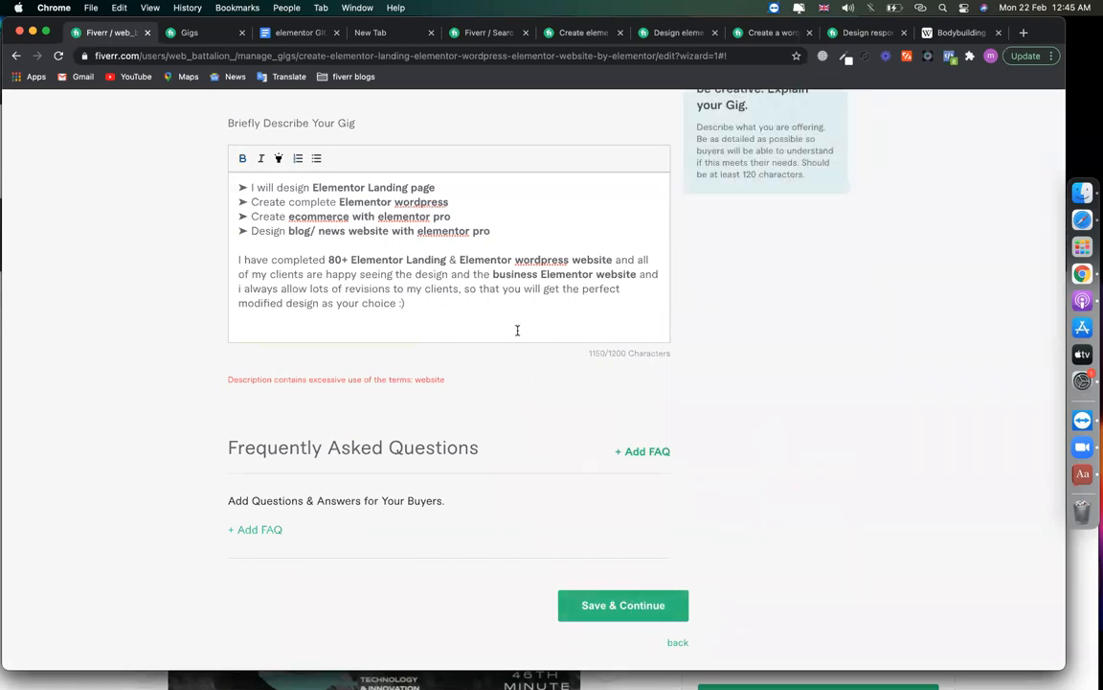
pyautogui.press('super+a')
pyautogui.click(631, 608)
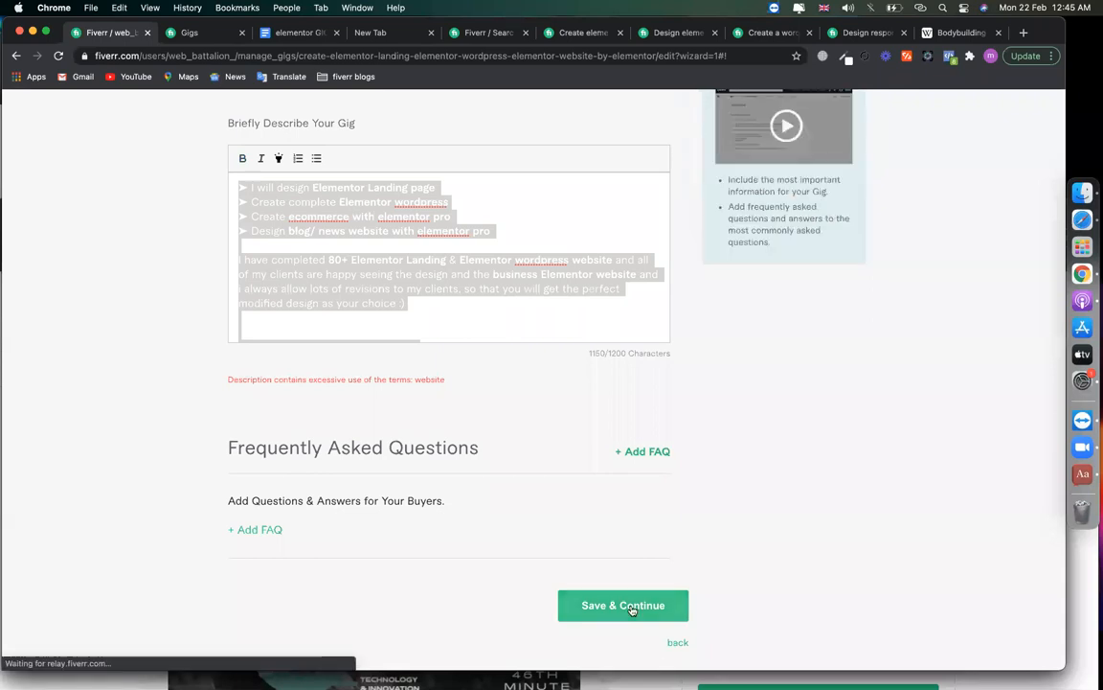
pyautogui.click(500, 261)
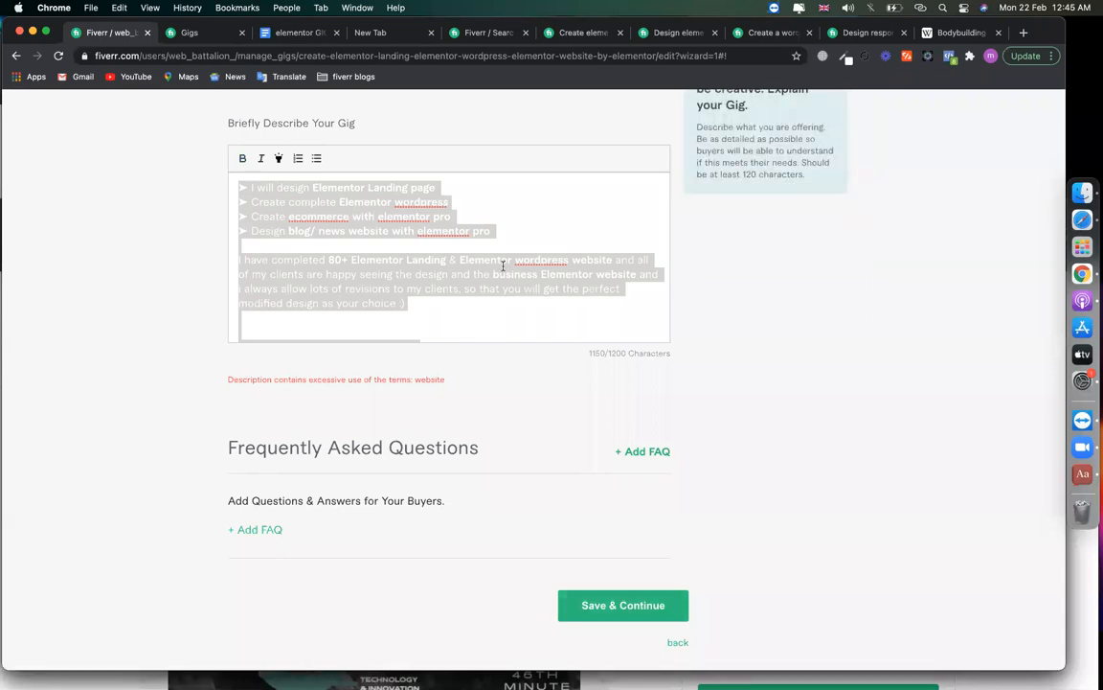
pyautogui.write('My Elementor wordpress Services')
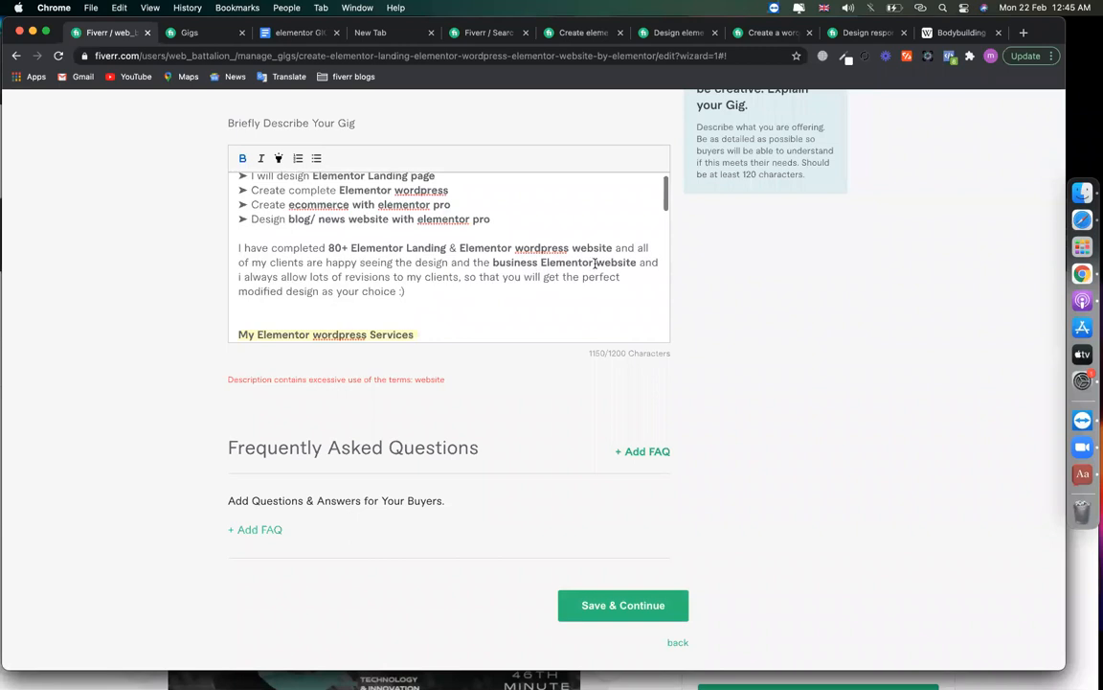
pyautogui.doubleClick(600, 262)
pyautogui.press('BackSpace')
pyautogui.click(622, 606)
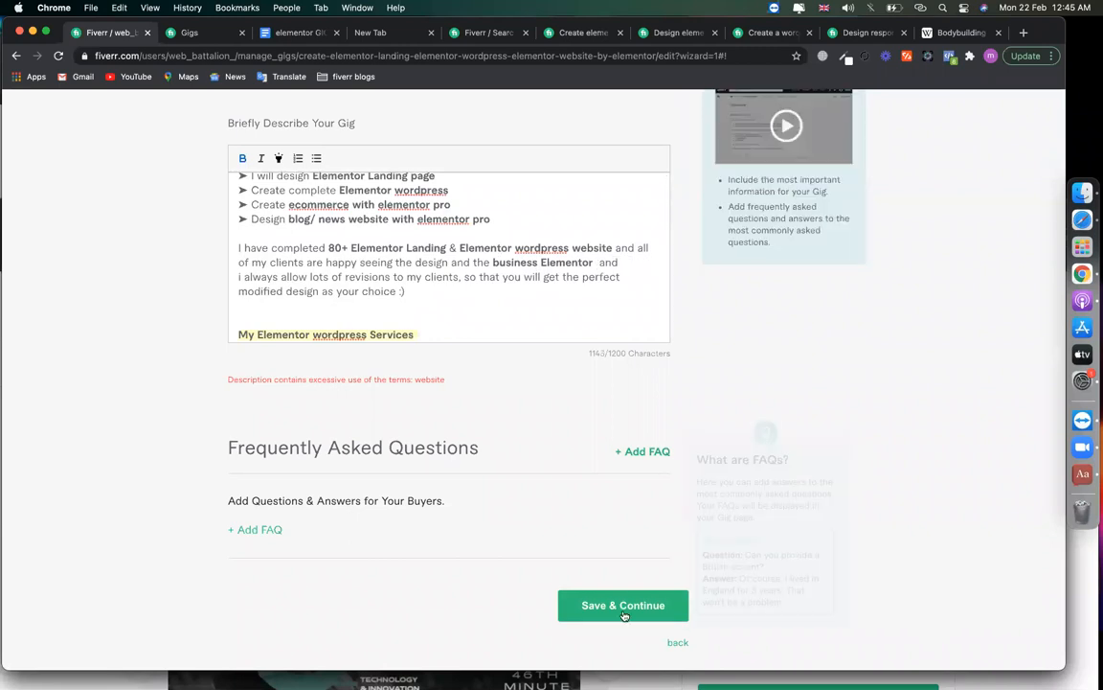
# Remove the "Migrate Elementor website" item from the features list, keep blank space before "Why You will hire me ?", and retry saving.
pyautogui.click(508, 316)
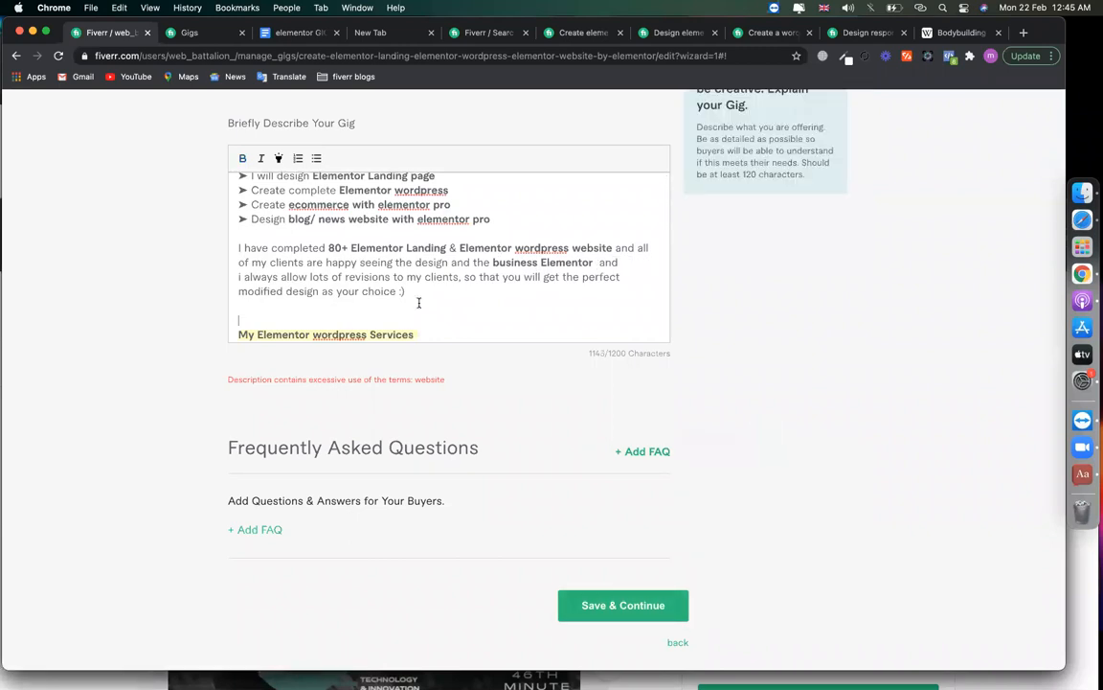
pyautogui.scroll(-1, 419, 300)
pyautogui.scroll(-10, 418, 303)
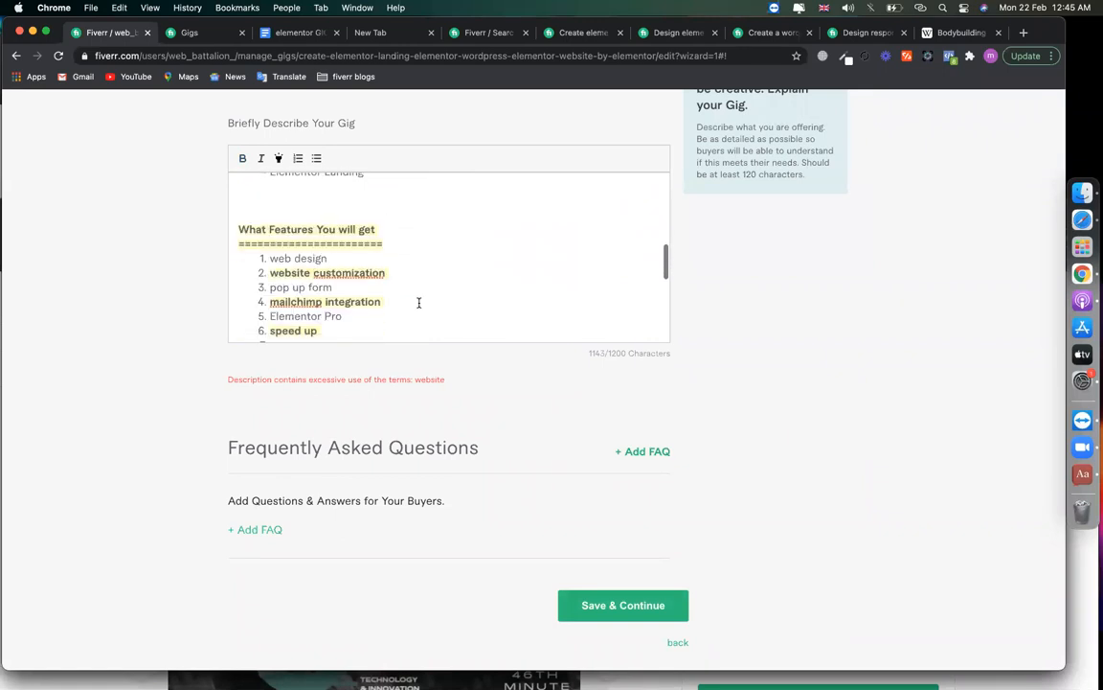
pyautogui.scroll(-2, 418, 303)
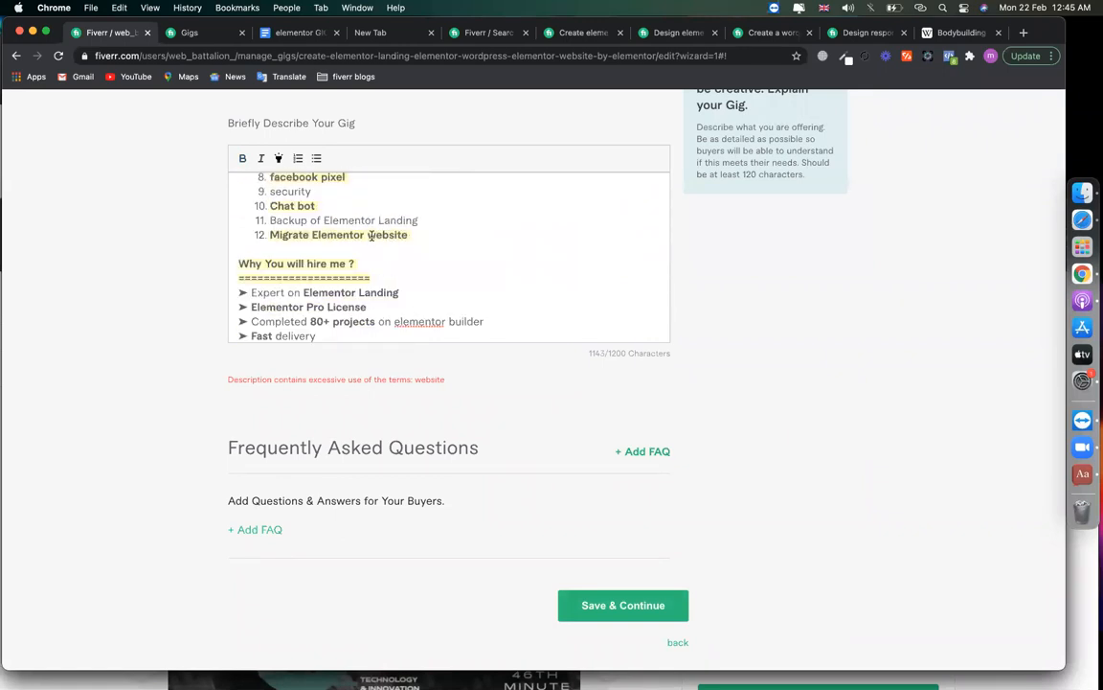
pyautogui.click(390, 234)
pyautogui.moveTo(433, 232); pyautogui.dragTo(172, 233)
pyautogui.press('BackSpace')
pyautogui.press('BackSpace')
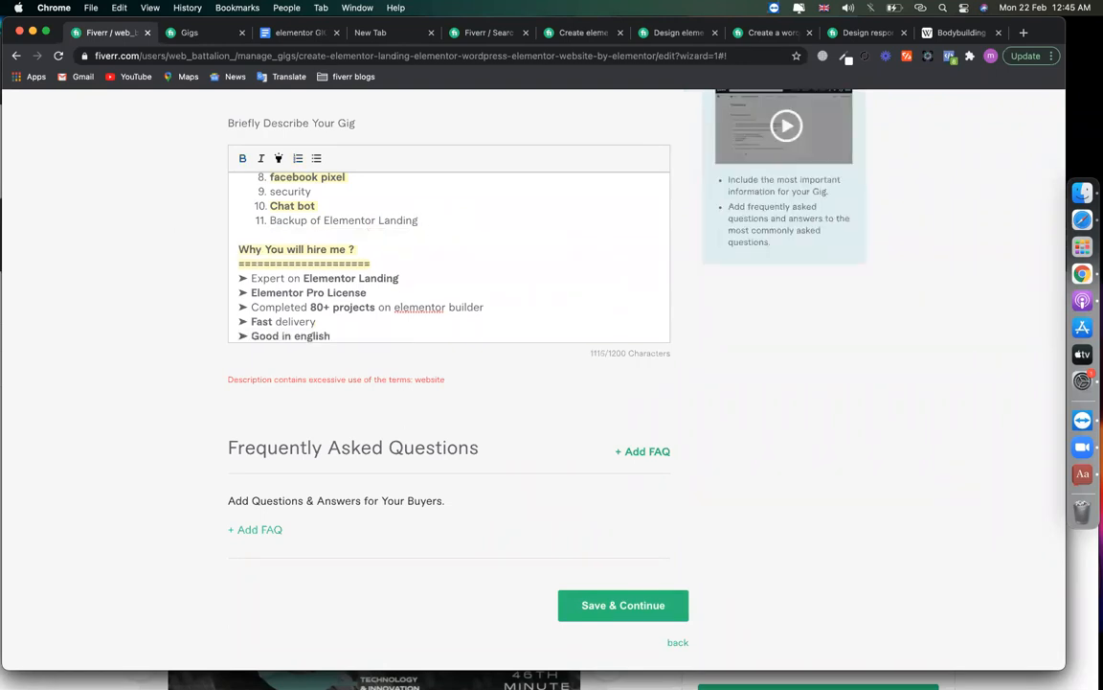
pyautogui.press('Return')
pyautogui.write('\\')
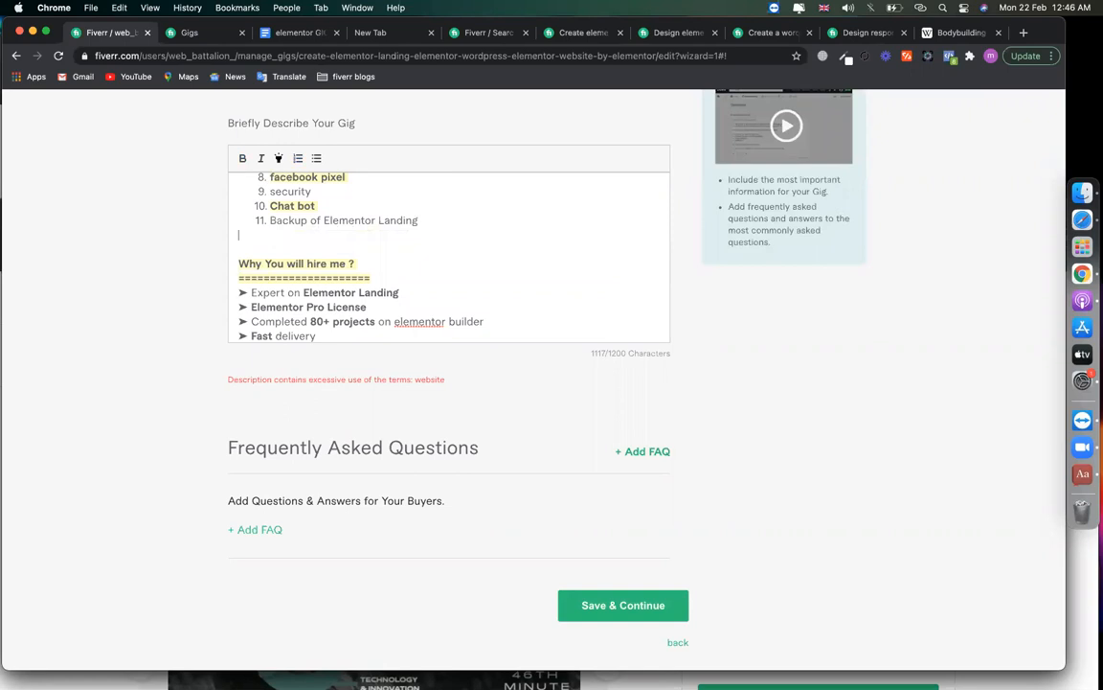
pyautogui.click(604, 622)
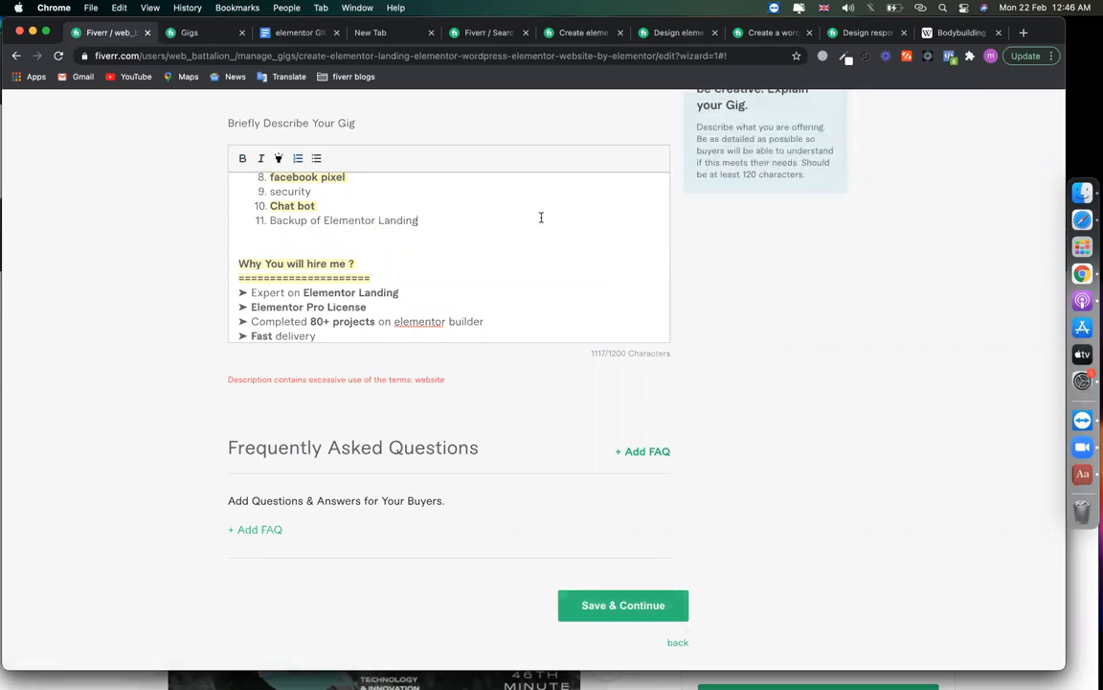
# Copy the entire description text and proceed through the Scope & Pricing stage to Description & FAQ.
pyautogui.press('super+a')
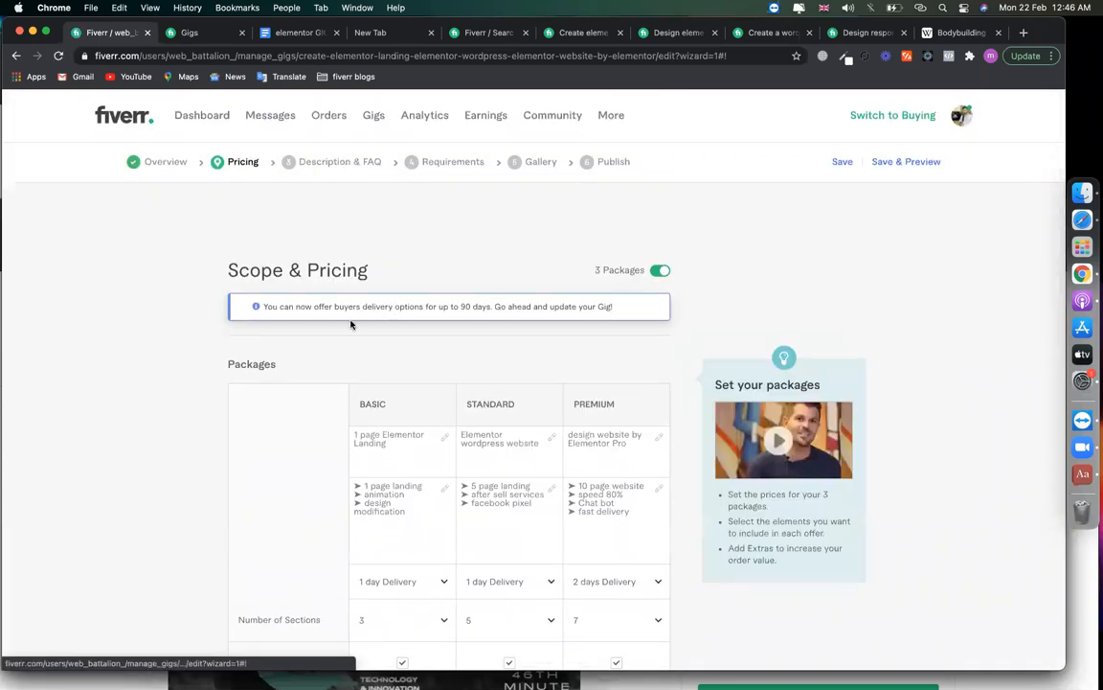
pyautogui.scroll(-1, 352, 325)
pyautogui.scroll(-2, 351, 322)
pyautogui.scroll(2, 351, 318)
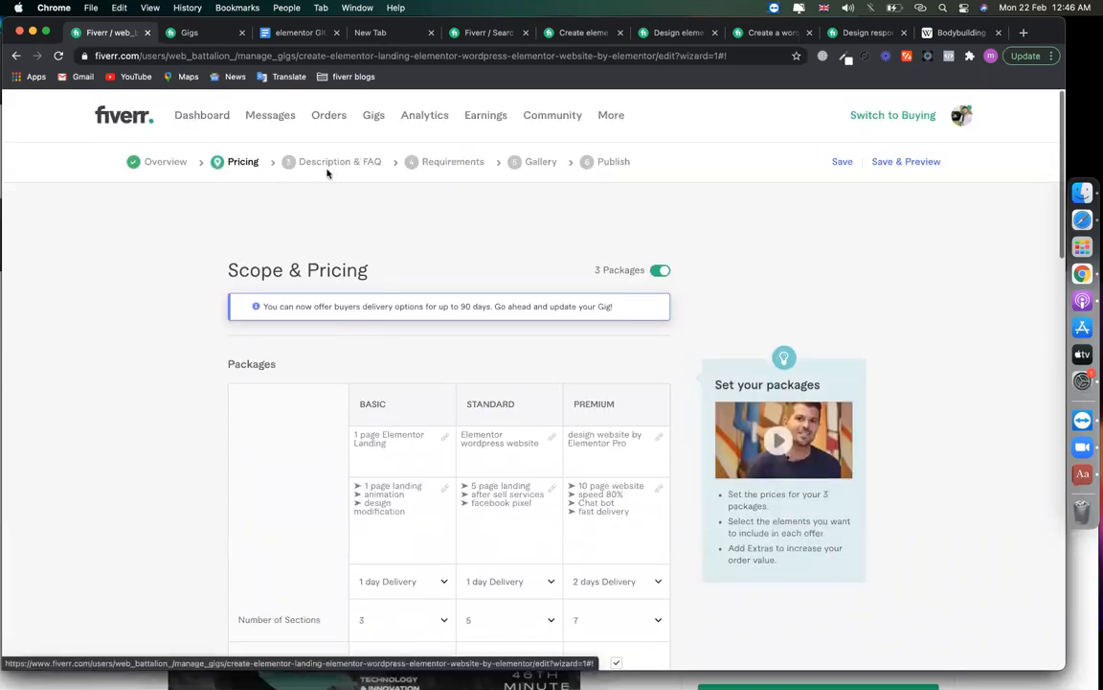
pyautogui.scroll(-5, 563, 552)
pyautogui.scroll(-5, 623, 591)
pyautogui.scroll(-1, 623, 592)
pyautogui.scroll(-2, 623, 593)
pyautogui.click(593, 470)
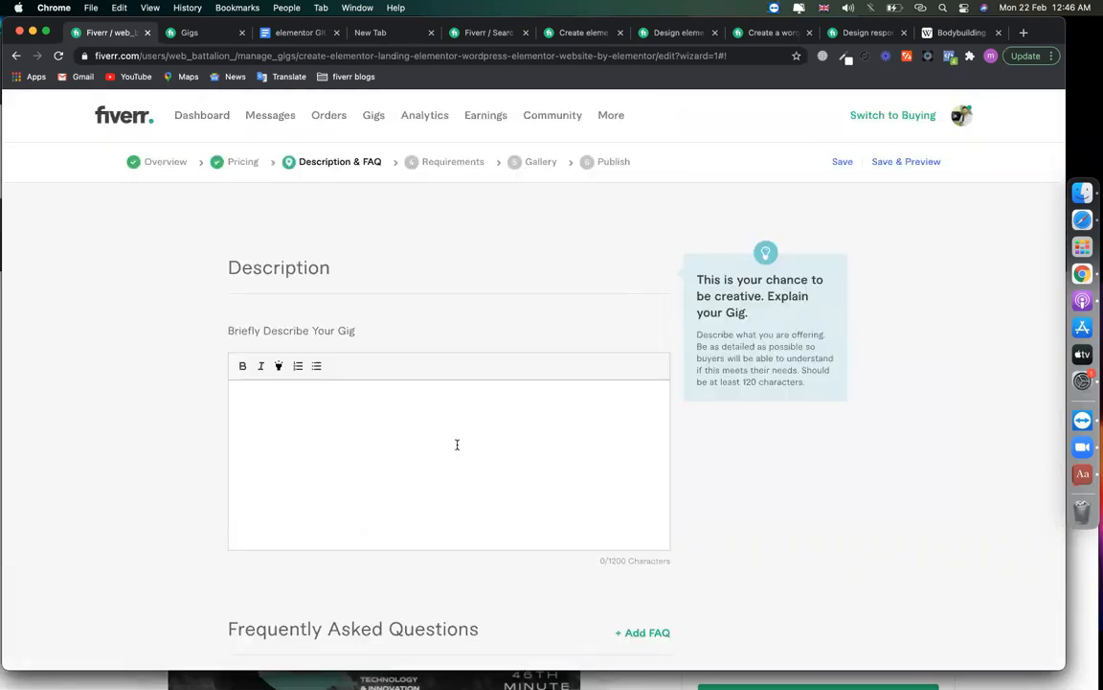
# Paste the copied text into the empty gig description and save to continue to Requirements.
pyautogui.click(457, 445)
pyautogui.press('super+v')
pyautogui.scroll(-2, 759, 487)
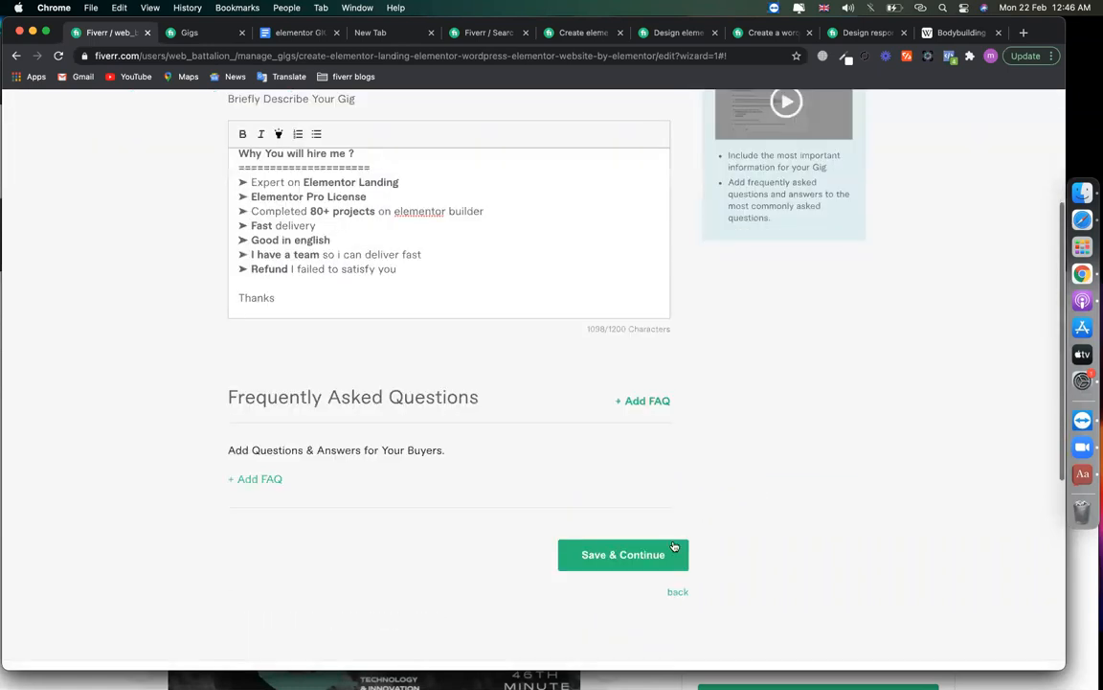
pyautogui.click(673, 546)
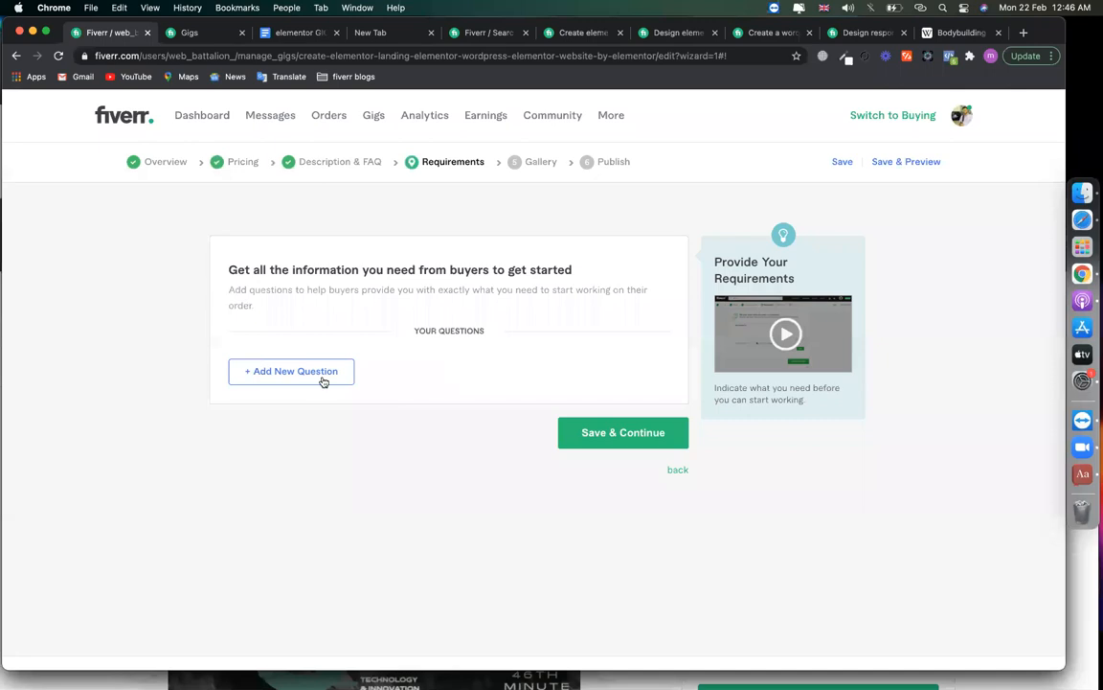
# Return to Description & FAQ and review the saved description from the opening arrow list to the closing line.
pyautogui.click(335, 163)
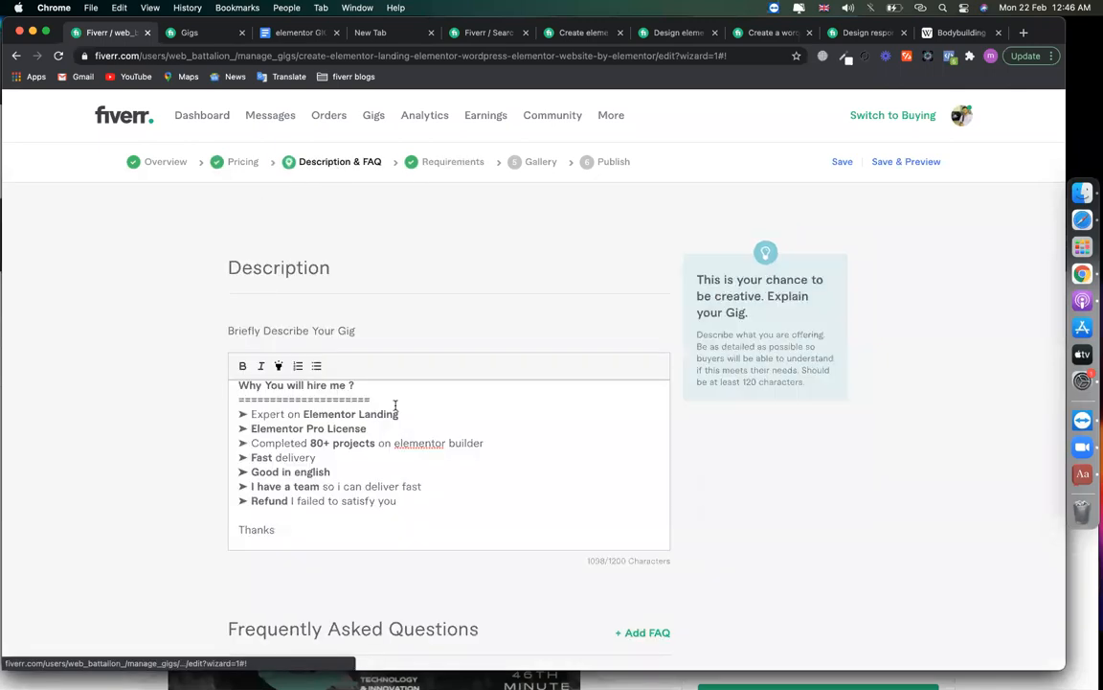
pyautogui.scroll(10, 394, 406)
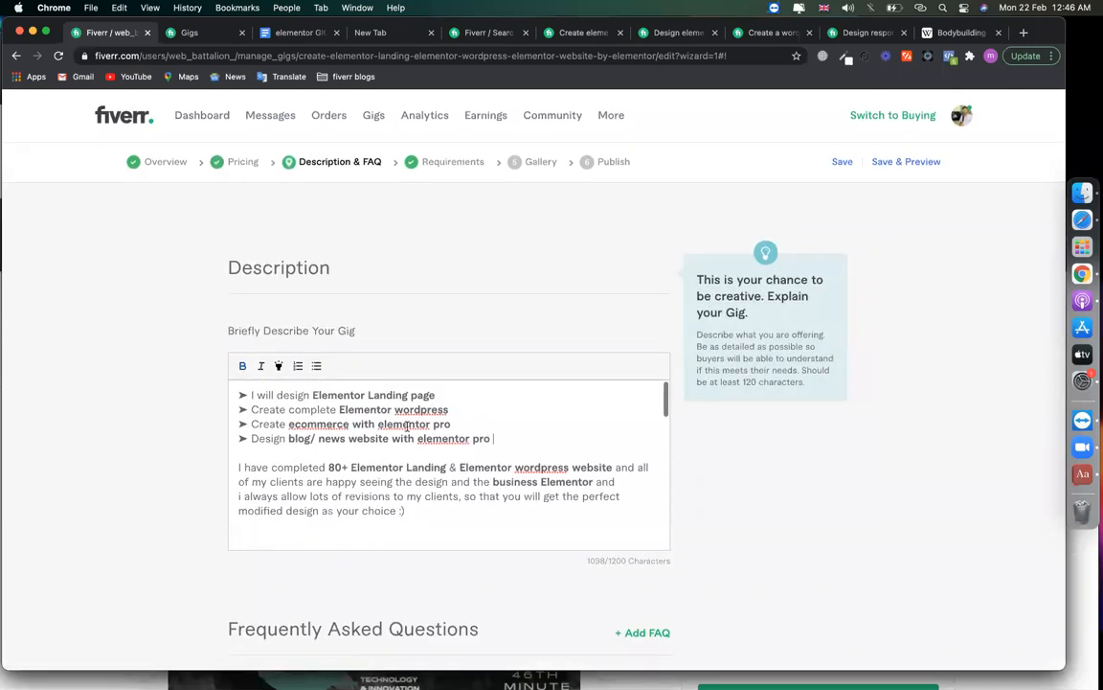
pyautogui.scroll(-5, 514, 466)
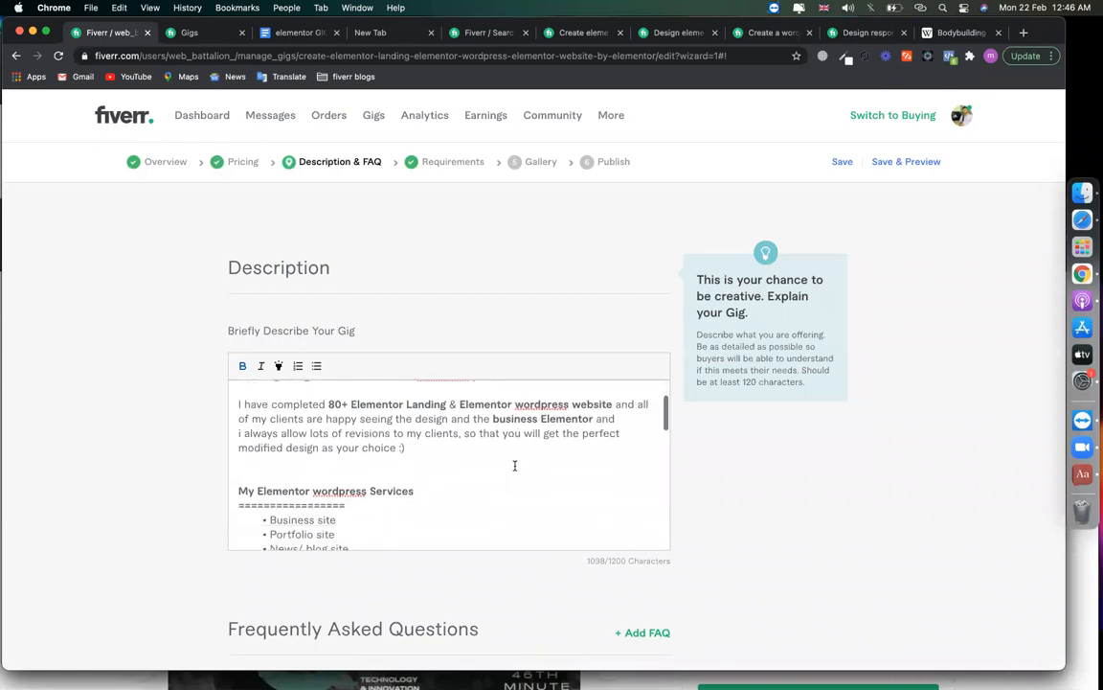
pyautogui.scroll(-5, 514, 466)
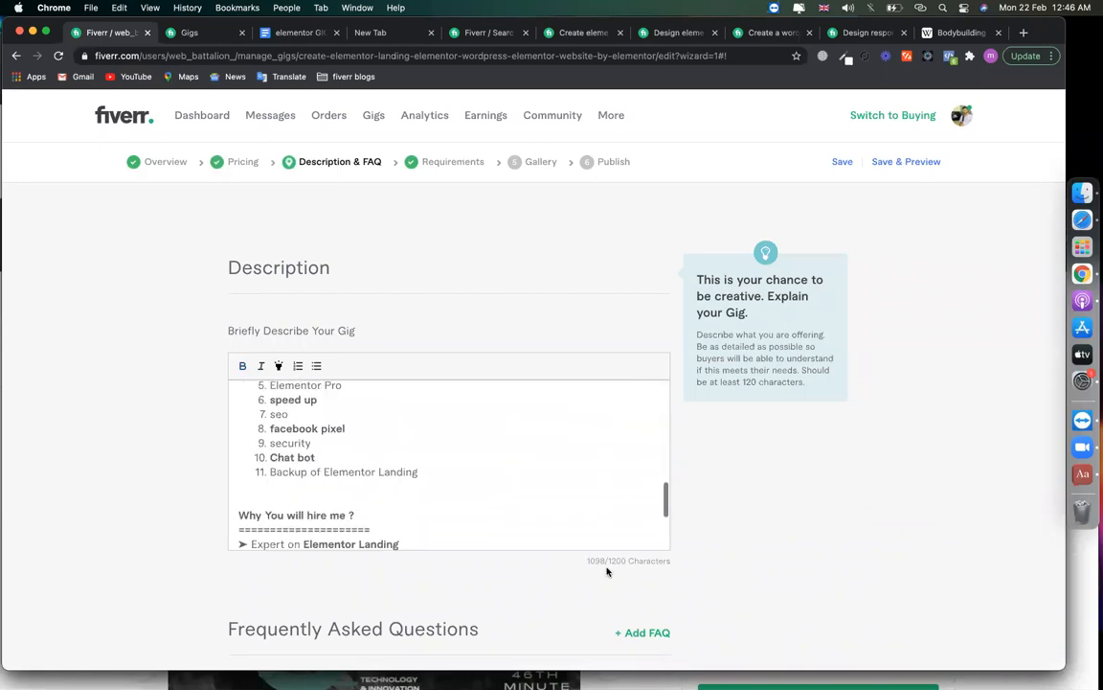
pyautogui.scroll(-2, 542, 521)
pyautogui.scroll(-3, 543, 521)
pyautogui.scroll(3, 485, 525)
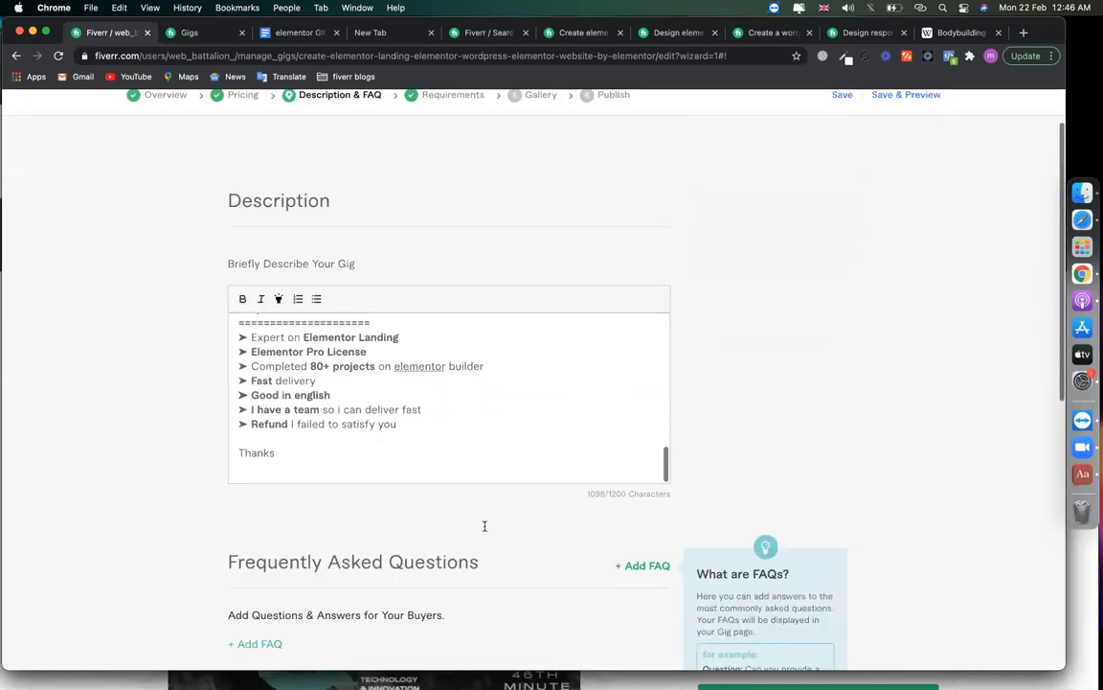
# Replace the closing "Thanks" with "If you want to see my Elementor website live projects and portfolio knock me", taking the keyword from the elementor GIG document.
pyautogui.moveTo(306, 509); pyautogui.dragTo(209, 509)
pyautogui.write('If you want to see my')
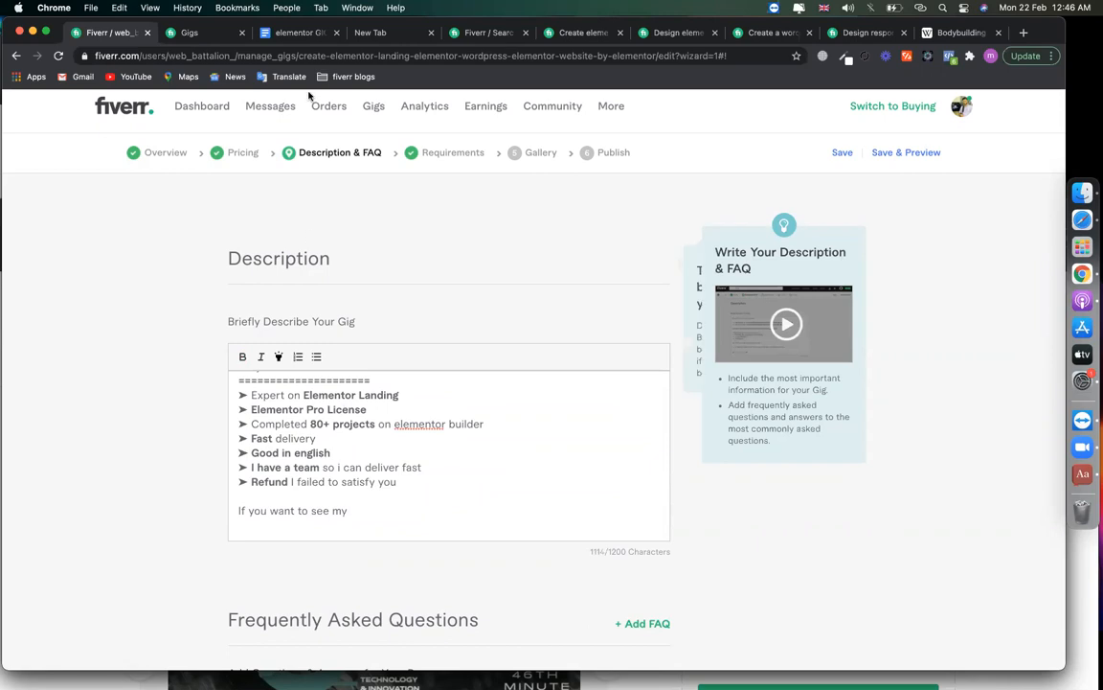
pyautogui.click(273, 31)
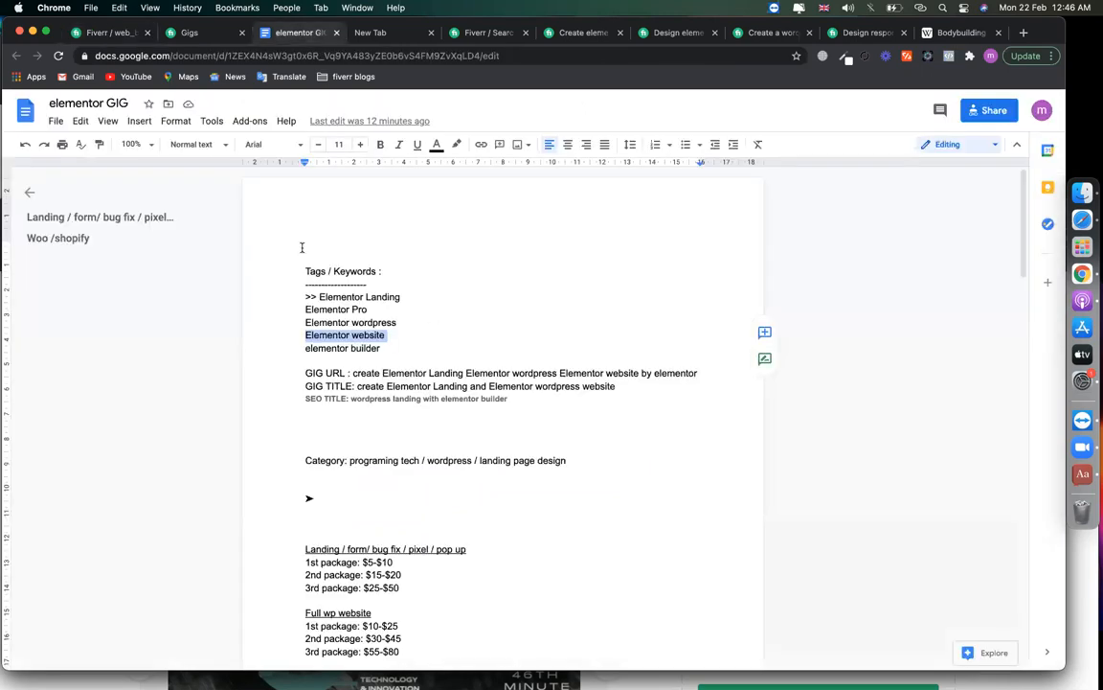
pyautogui.click(124, 41)
pyautogui.write('Elementor website')
pyautogui.write('live projects and portfolio knock me')
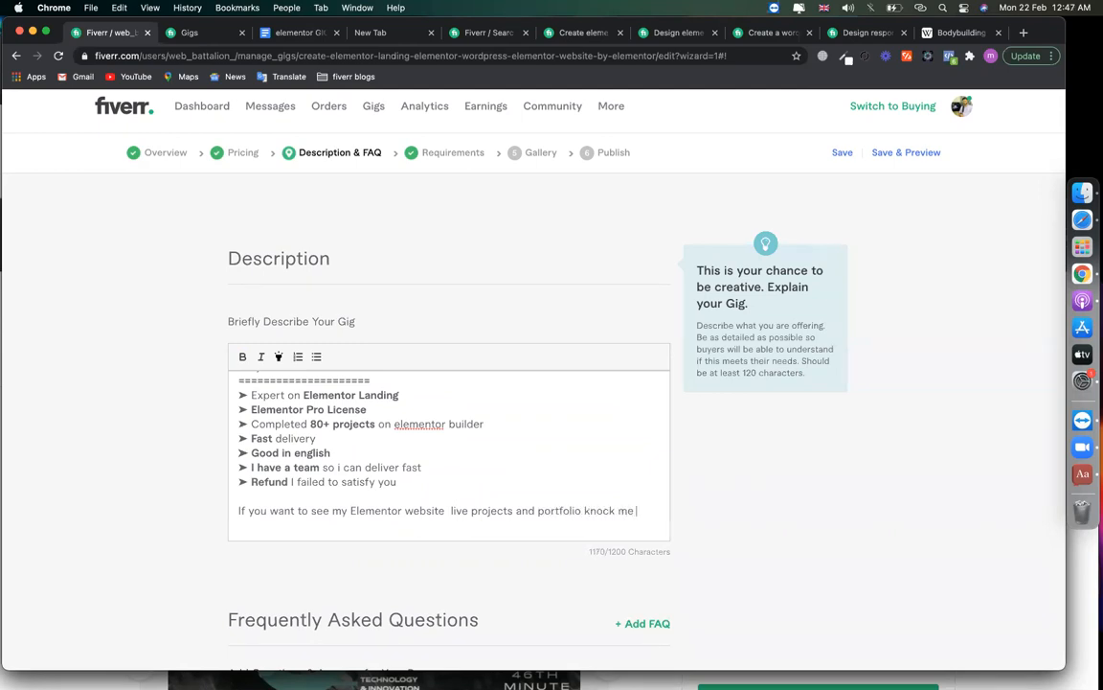
# Add a sign-off below the portfolio sentence with "Thanks" and the seller's full name.
pyautogui.press('Return')
pyautogui.write('Thanks')
pyautogui.press('Return')
pyautogui.write('Minhazul Asif')
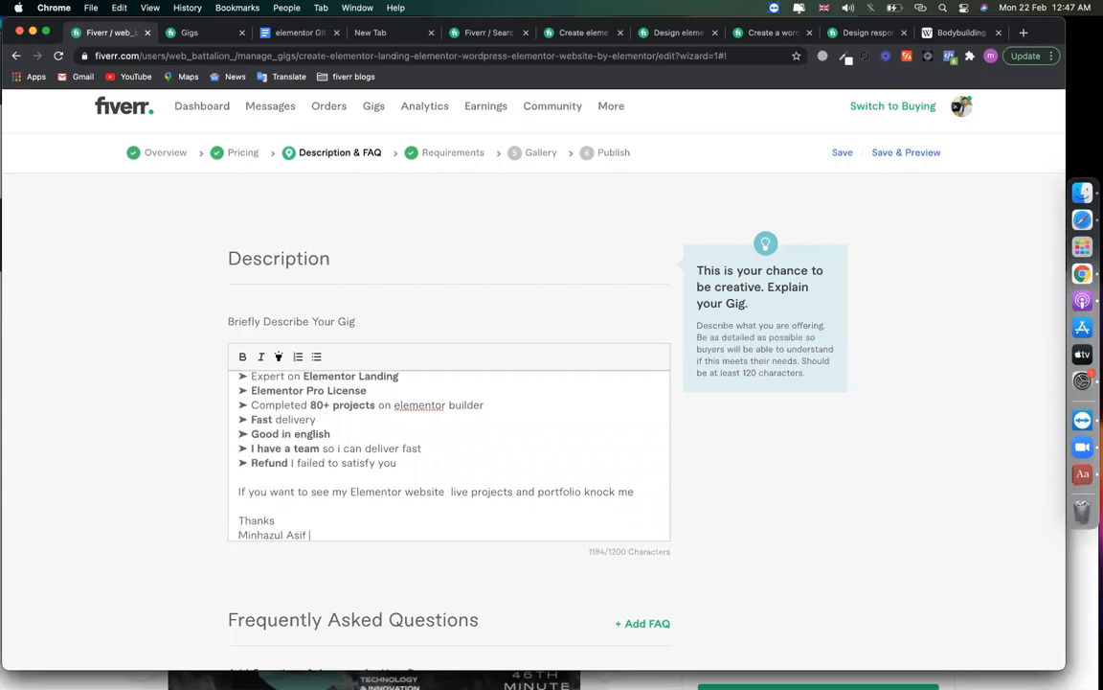
# Highlight the bold list items "website customization", "mailchimp integration", "speed up", "facebook pixel" and "Chat bot" in the gig description.
pyautogui.scroll(10, 386, 497)
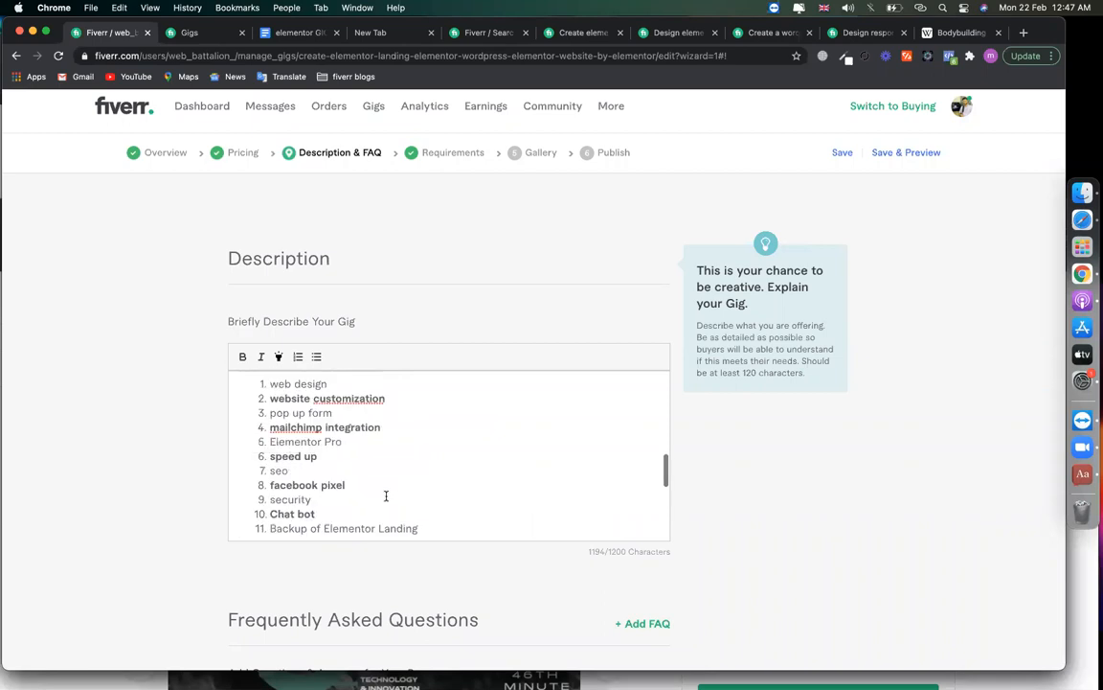
pyautogui.scroll(5, 386, 495)
pyautogui.scroll(-6, 386, 495)
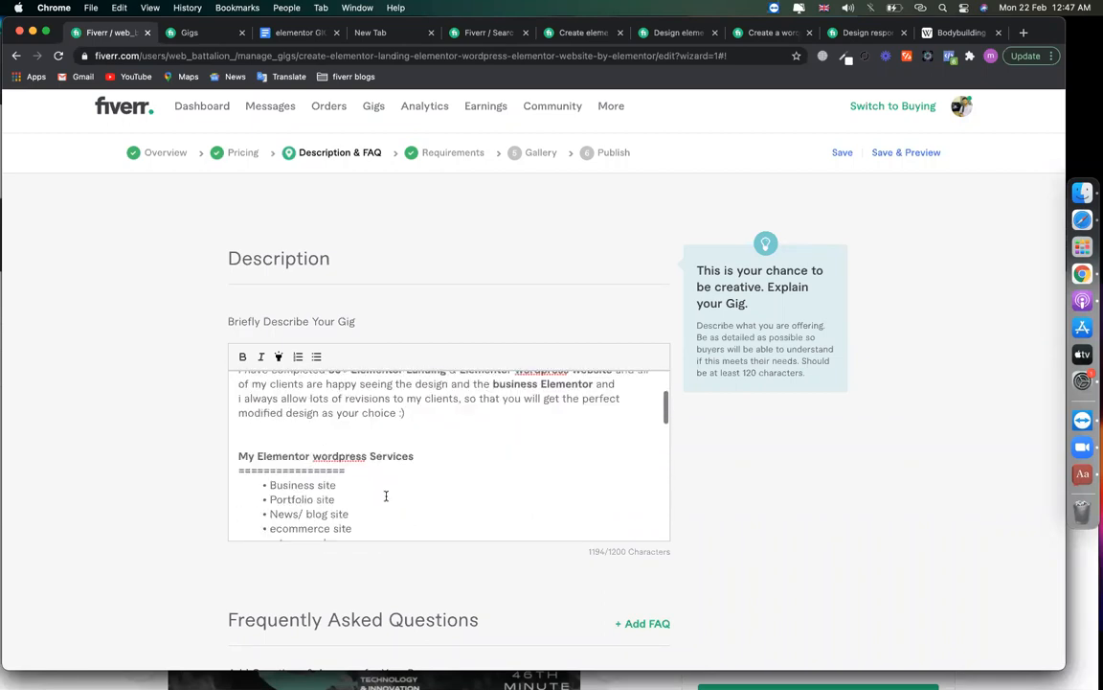
pyautogui.scroll(2, 386, 495)
pyautogui.scroll(-5, 386, 495)
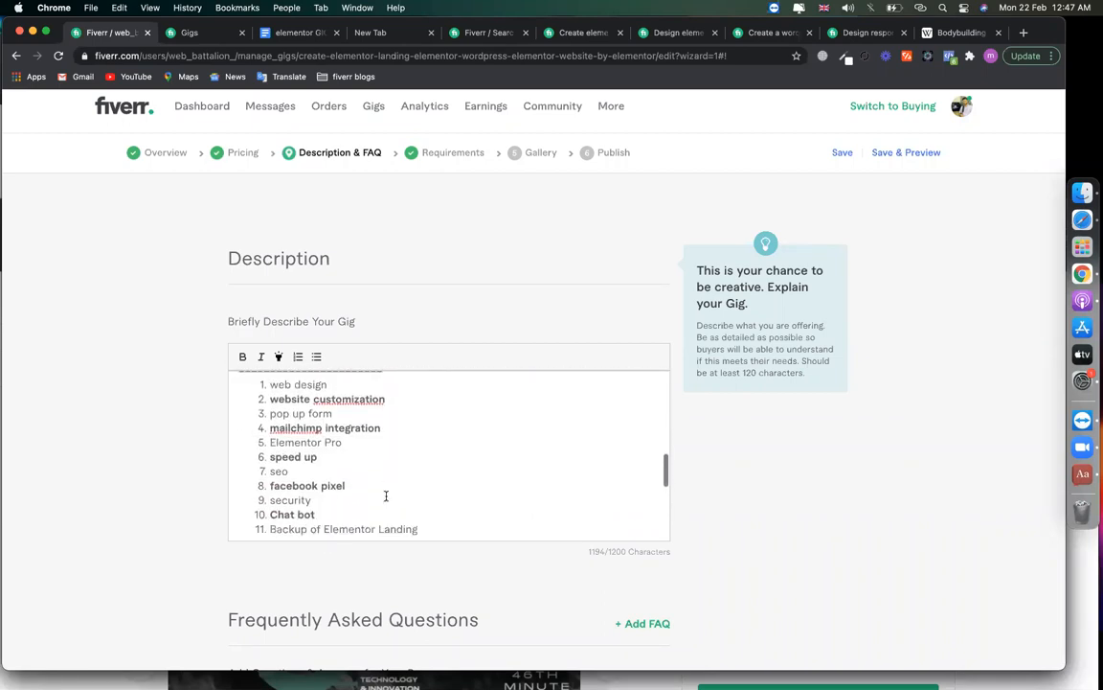
pyautogui.click(278, 356)
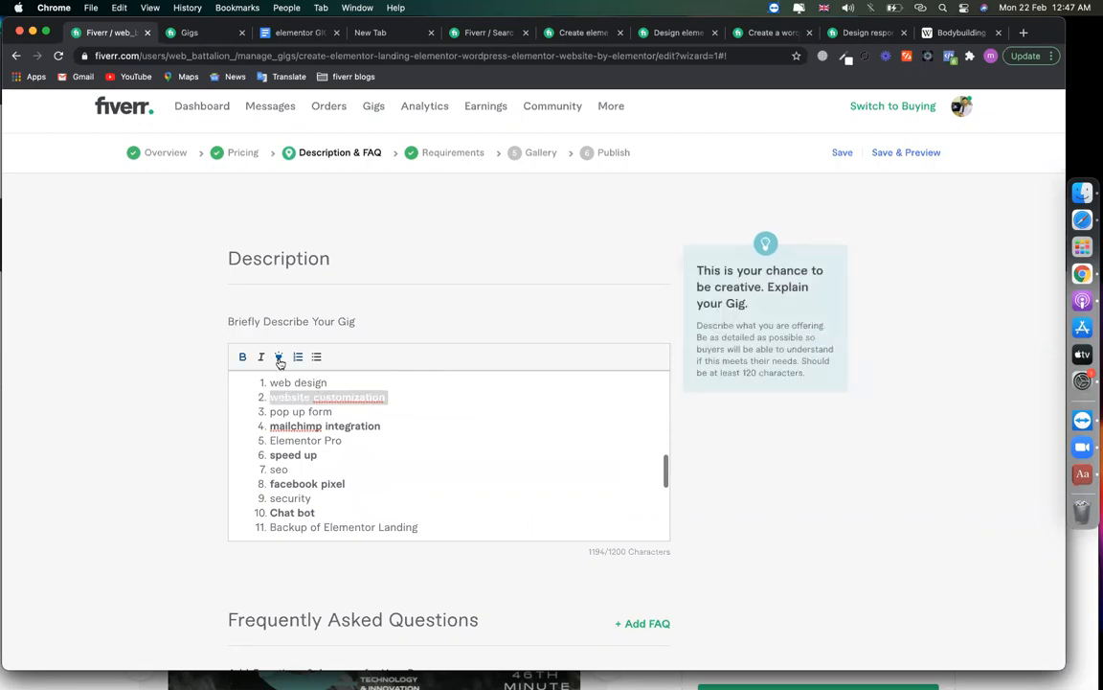
pyautogui.click(392, 428)
pyautogui.moveTo(391, 428); pyautogui.dragTo(170, 434)
pyautogui.click(278, 359)
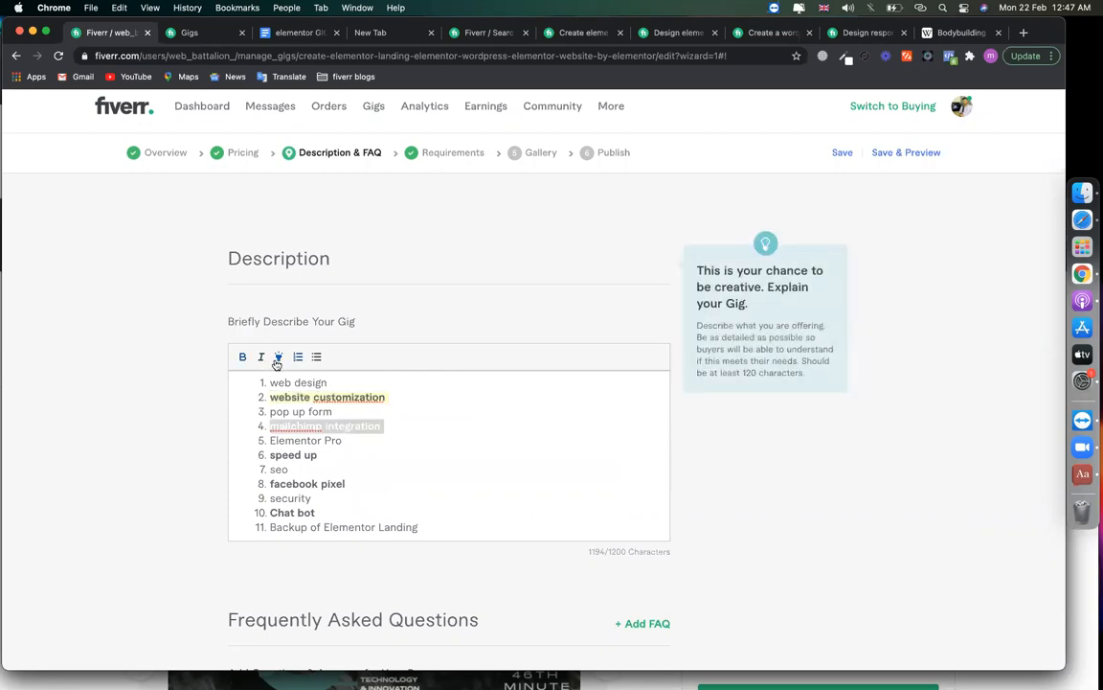
pyautogui.moveTo(270, 456)
pyautogui.mouseDown()
pyautogui.moveTo(331, 457)
pyautogui.moveTo(237, 484)
pyautogui.mouseUp()
pyautogui.click(279, 360)
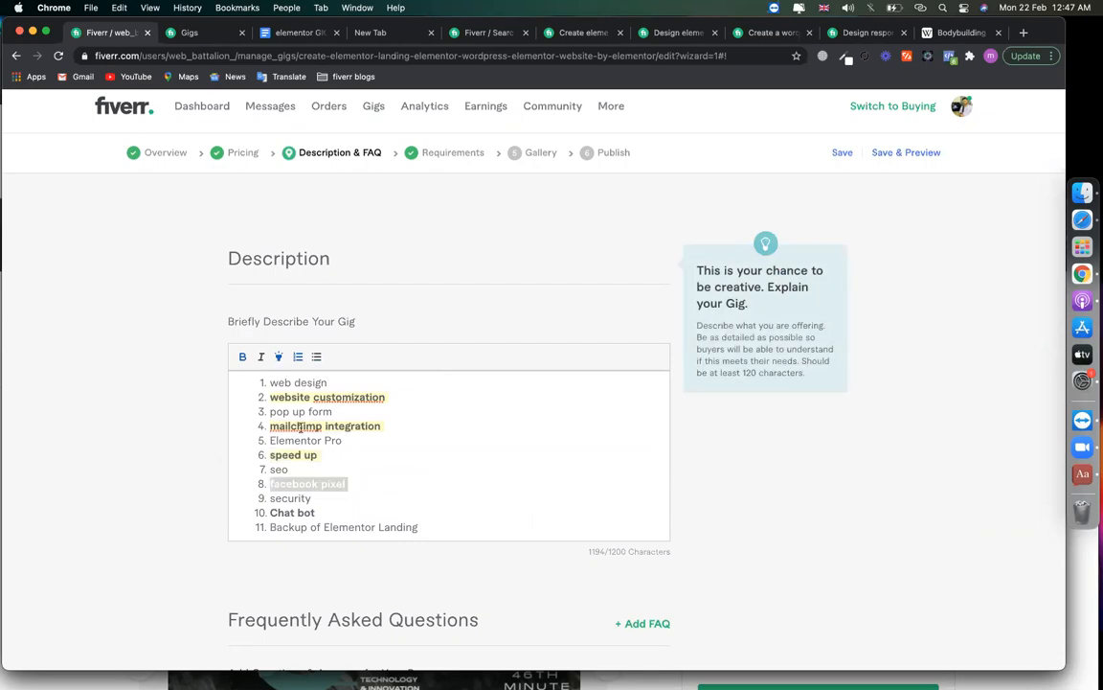
pyautogui.scroll(-2, 321, 448)
pyautogui.moveTo(321, 463); pyautogui.dragTo(269, 467)
pyautogui.click(279, 356)
# Copy the whole gig description and search Google in a new tab for "keyword dencity checker".
pyautogui.click(351, 437)
pyautogui.press('super+a')
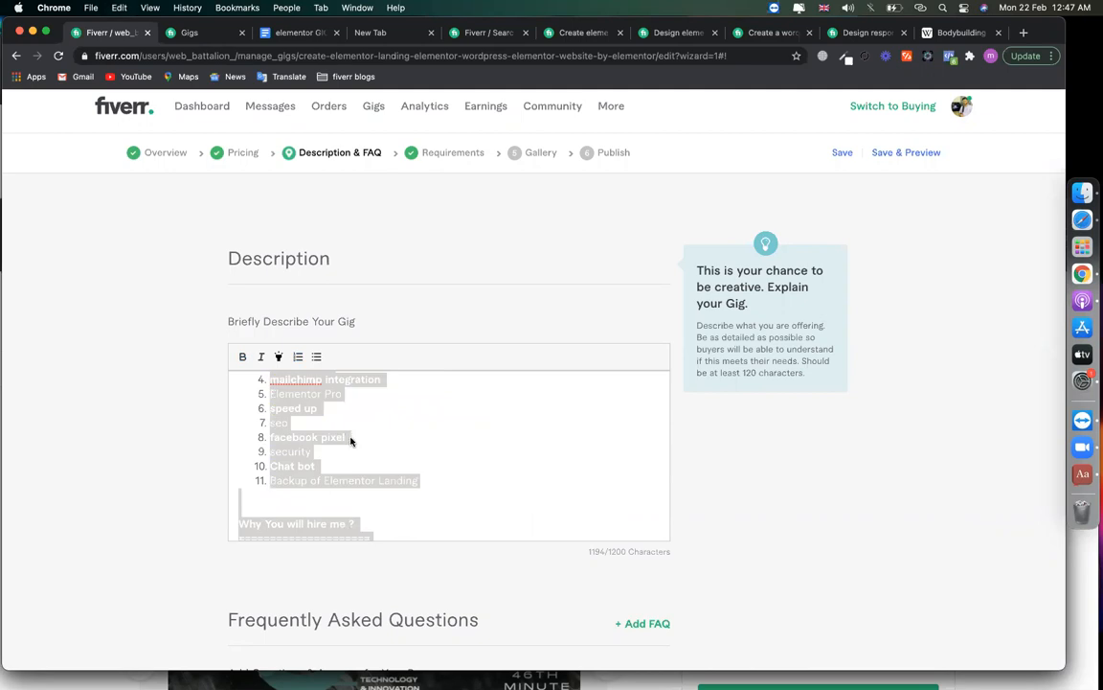
pyautogui.press('super+t')
pyautogui.write('ke')
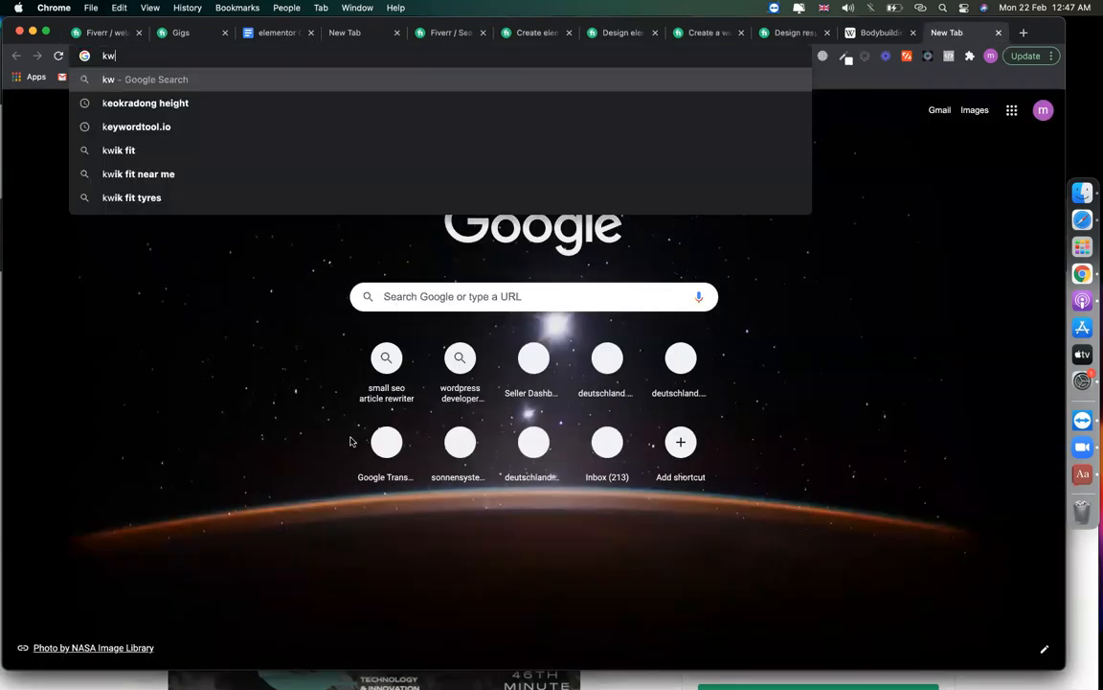
pyautogui.write('yword ')
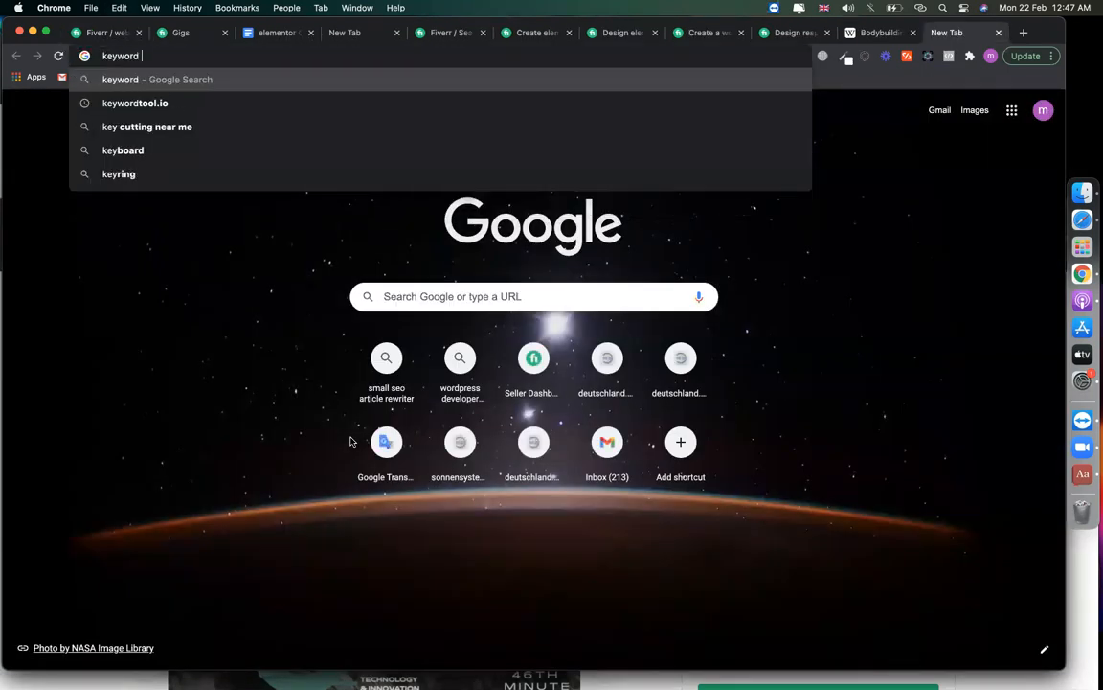
pyautogui.write('densi')
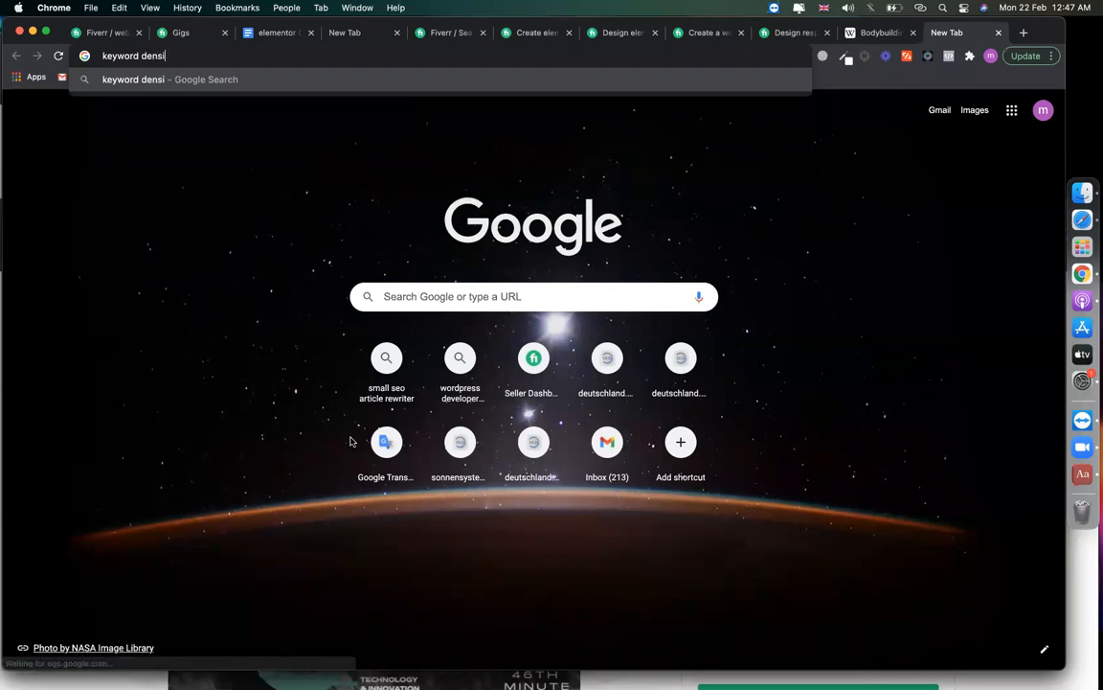
pyautogui.press('BackSpace')
pyautogui.press('BackSpace')
pyautogui.write('cit')
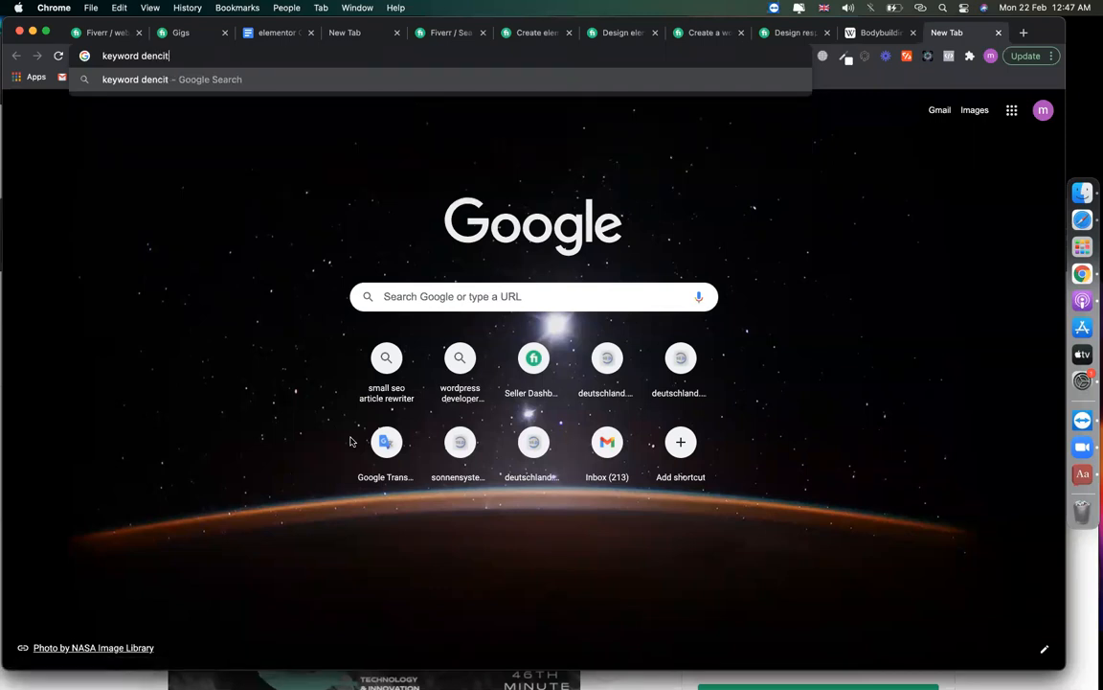
pyautogui.write('y checker')
pyautogui.press('Return')
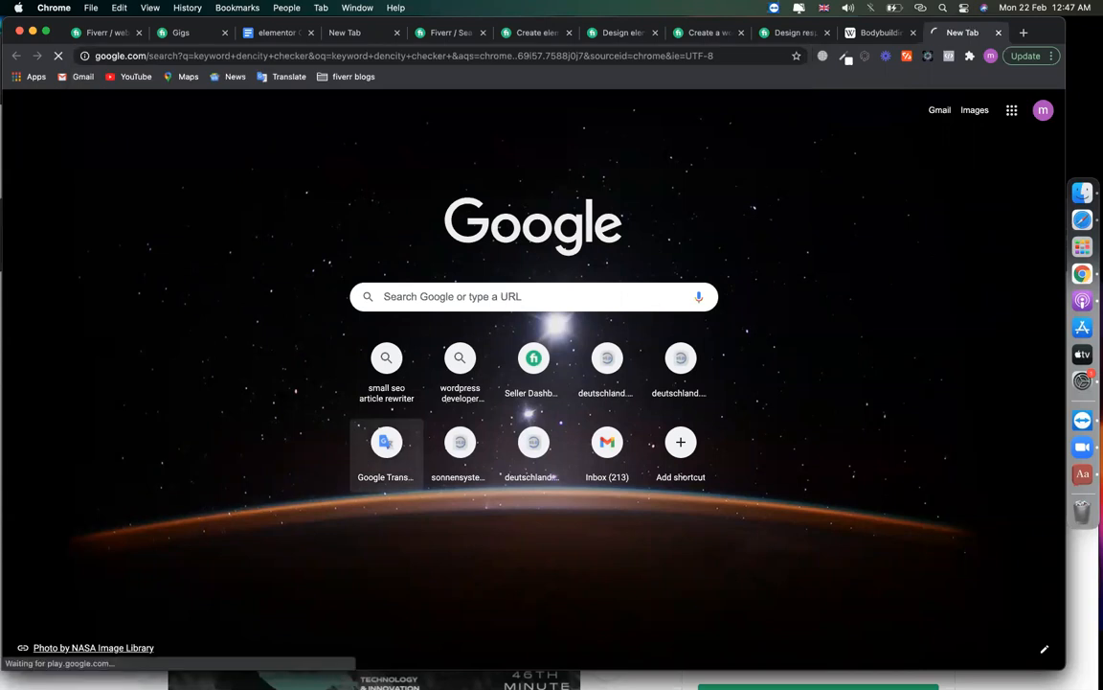
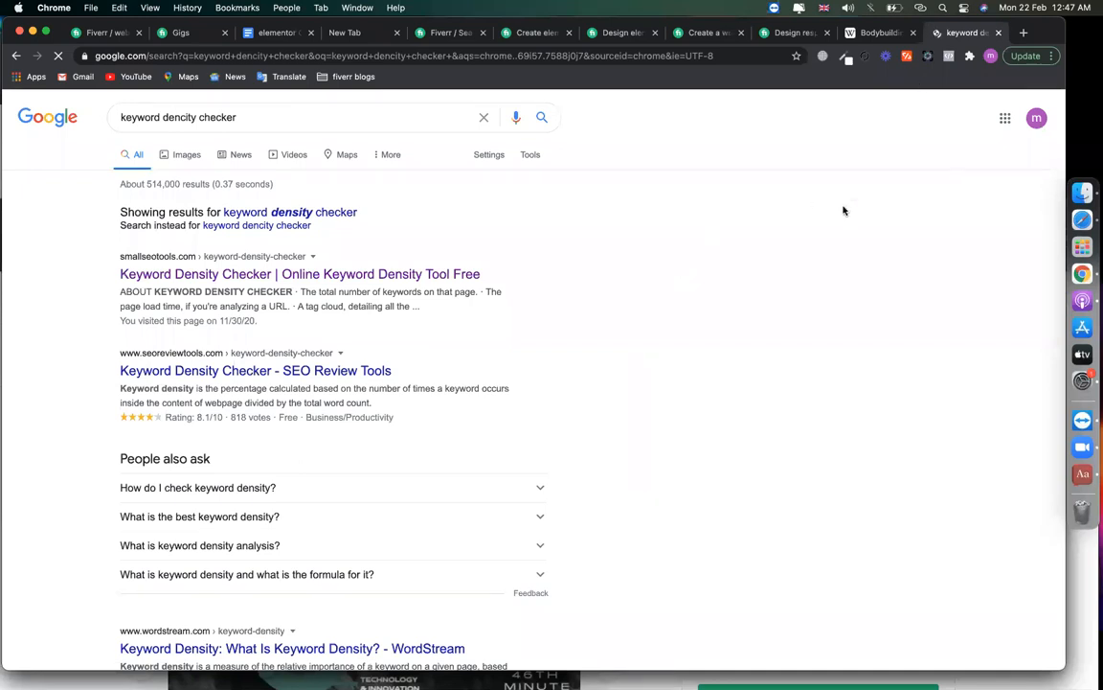
# Open the smallseotools.com Keyword Density Checker, paste the copied description as text and check its density.
pyautogui.scroll(-5, 483, 345)
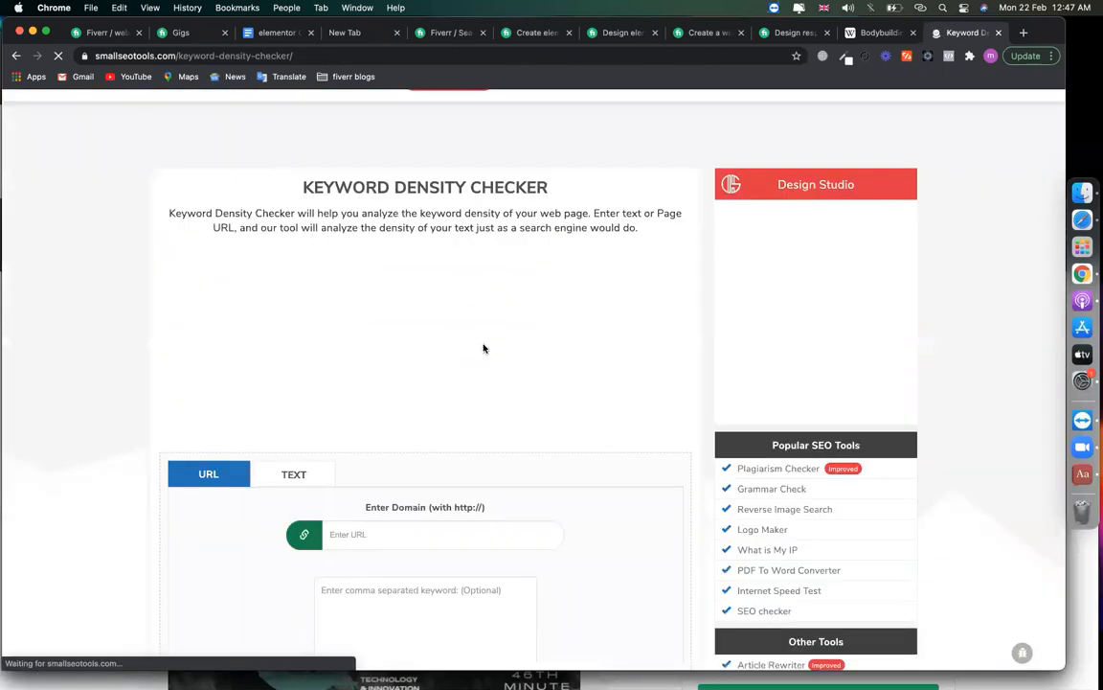
pyautogui.scroll(3, 335, 345)
pyautogui.scroll(-3, 418, 375)
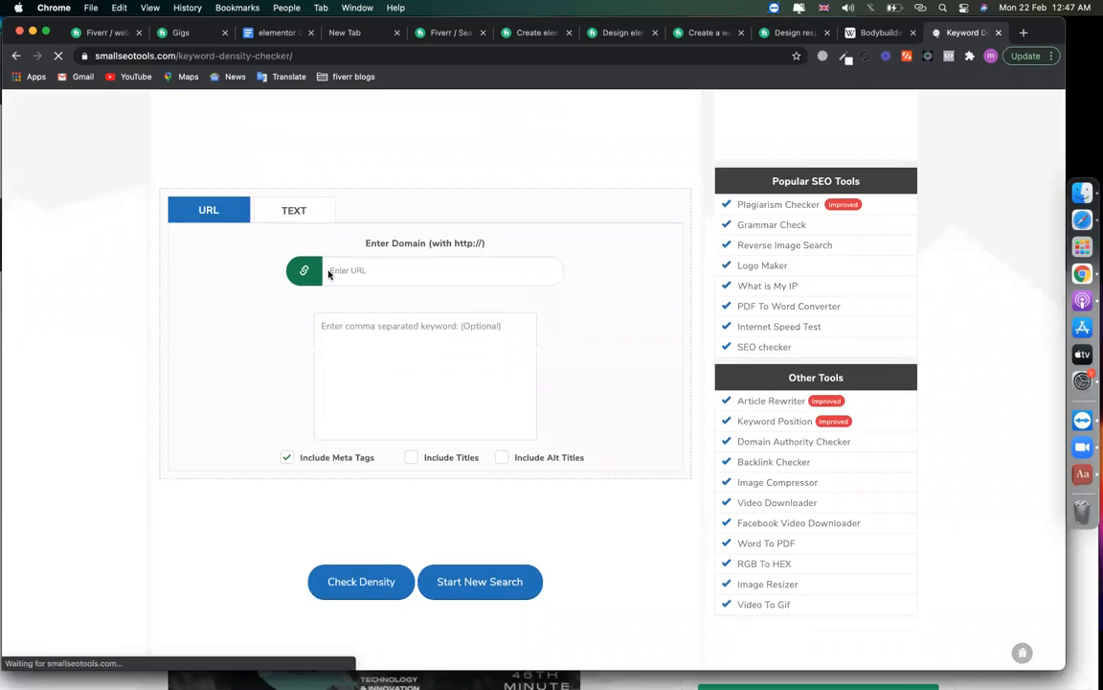
pyautogui.click(321, 213)
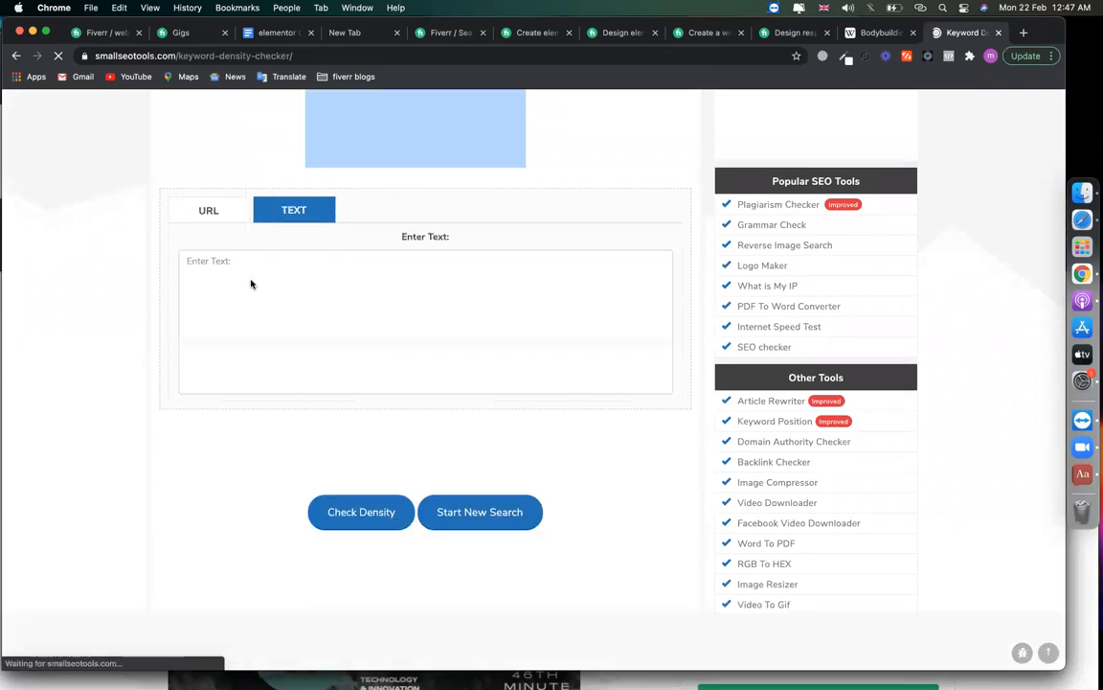
pyautogui.click(251, 279)
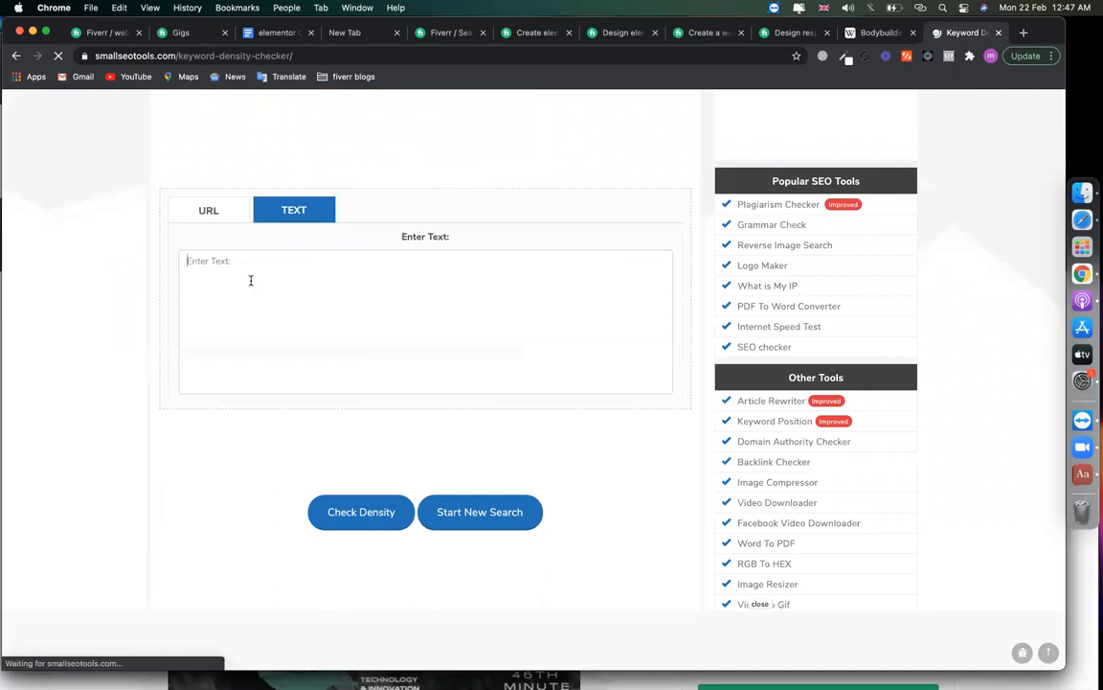
pyautogui.write('If you want to see my Elementor website  live projects and portfolio knock me  Thanks Minhazul Asif')
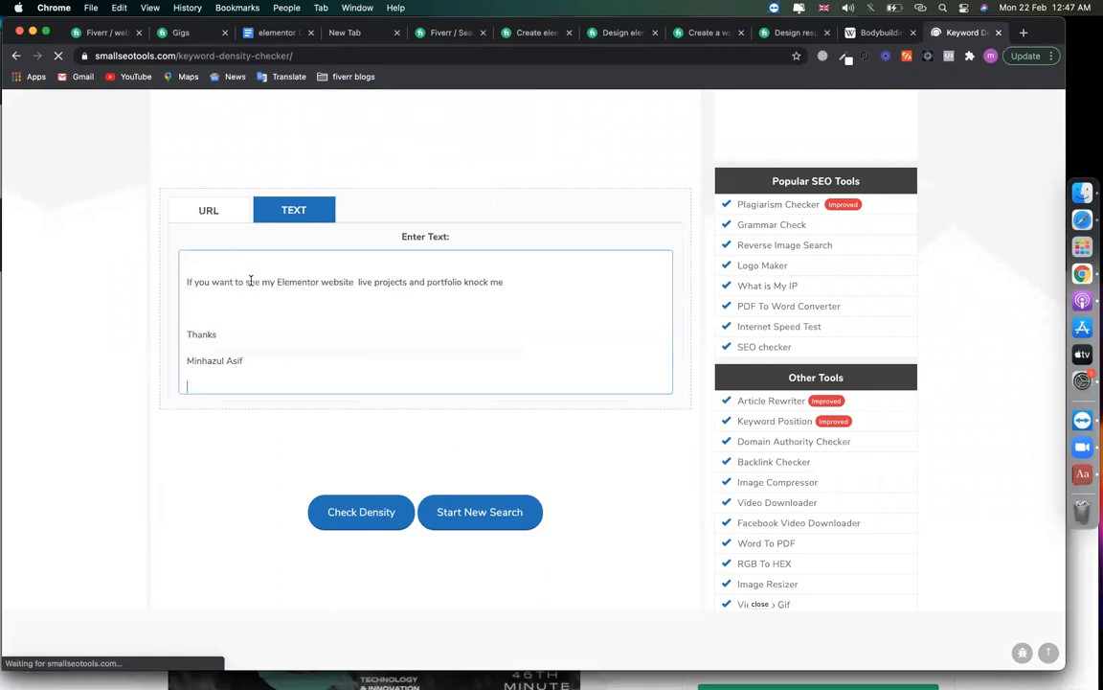
pyautogui.click(331, 513)
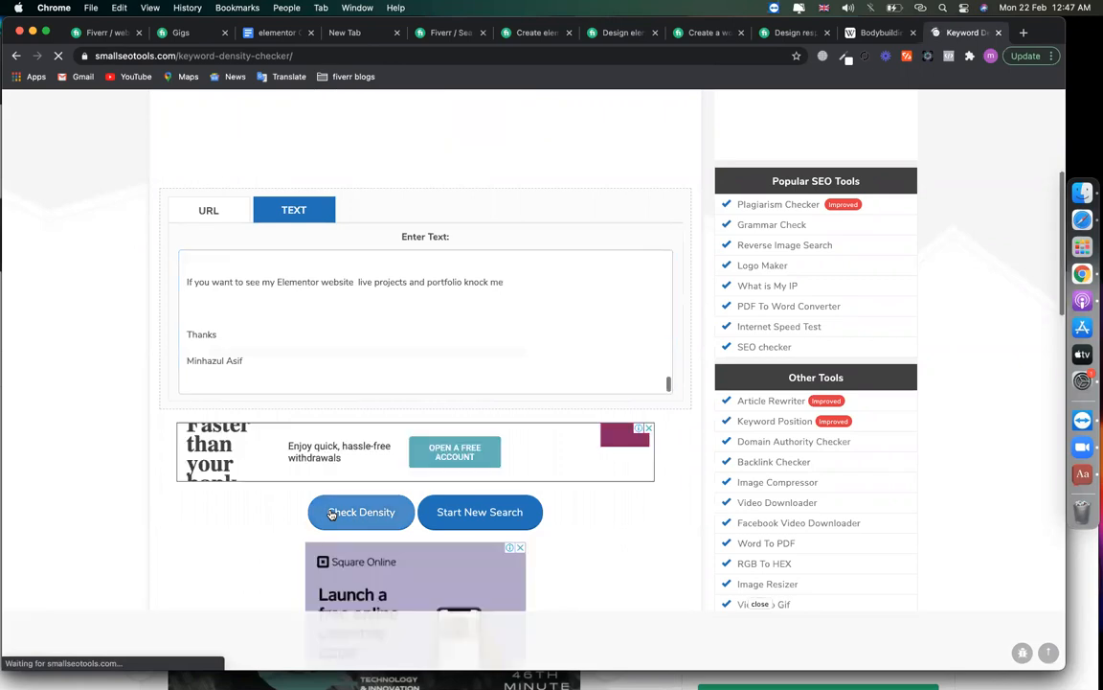
# Compare the keyword list in the elementor GIG document with the checker's tag cloud, top keywords and one-word density results.
pyautogui.click(269, 34)
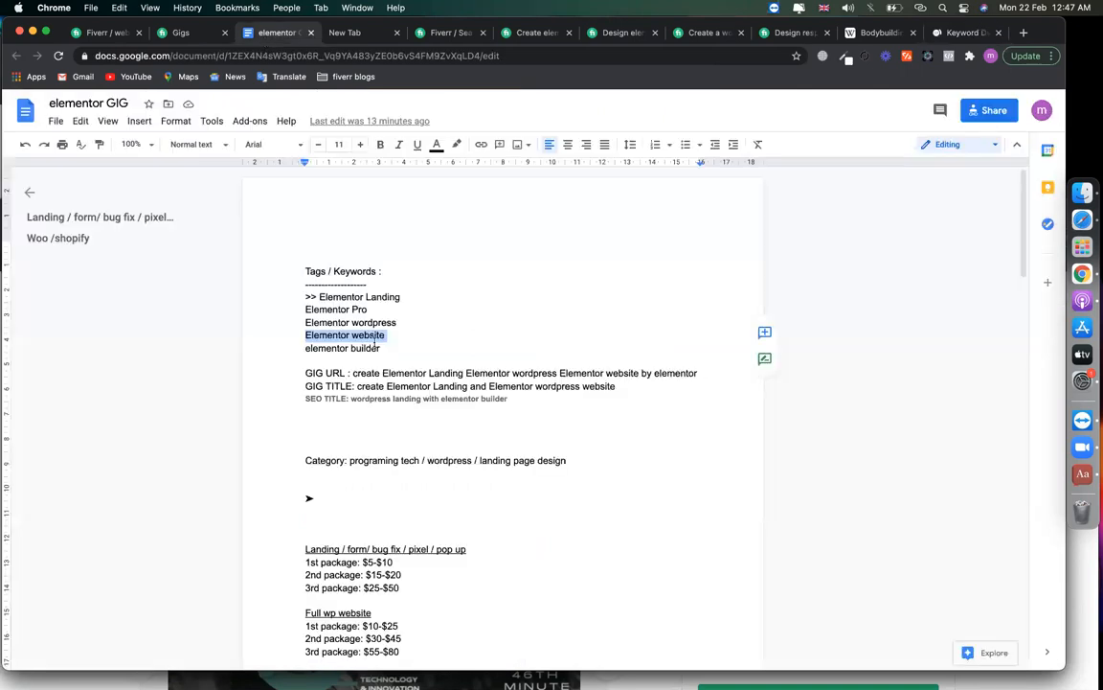
pyautogui.click(363, 299)
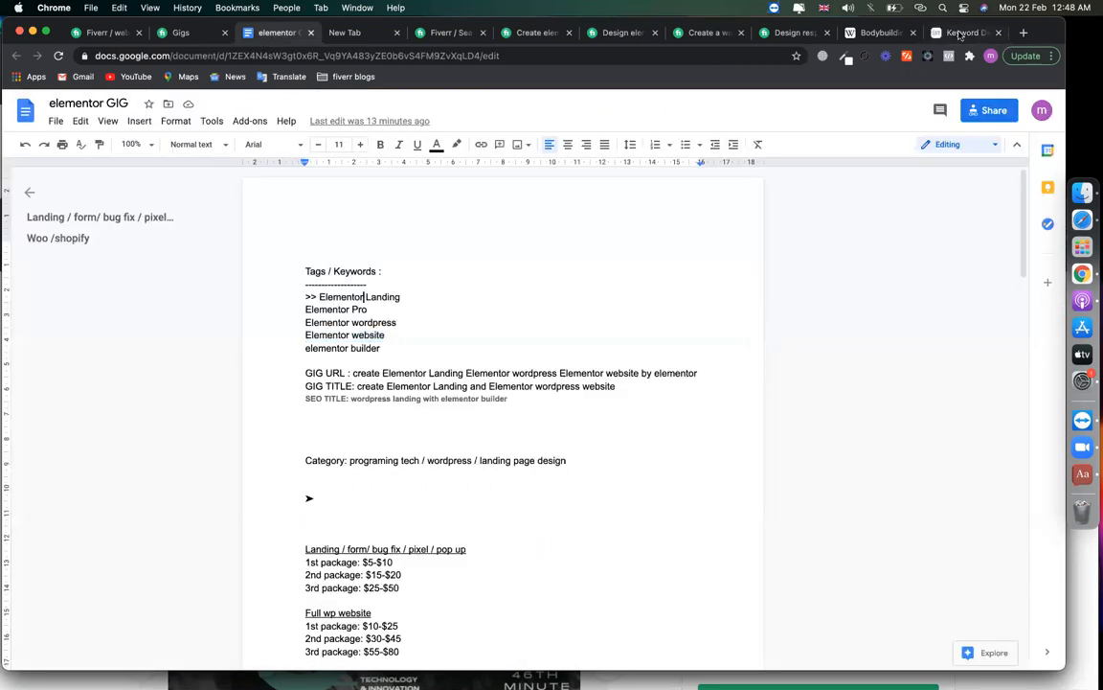
pyautogui.click(960, 35)
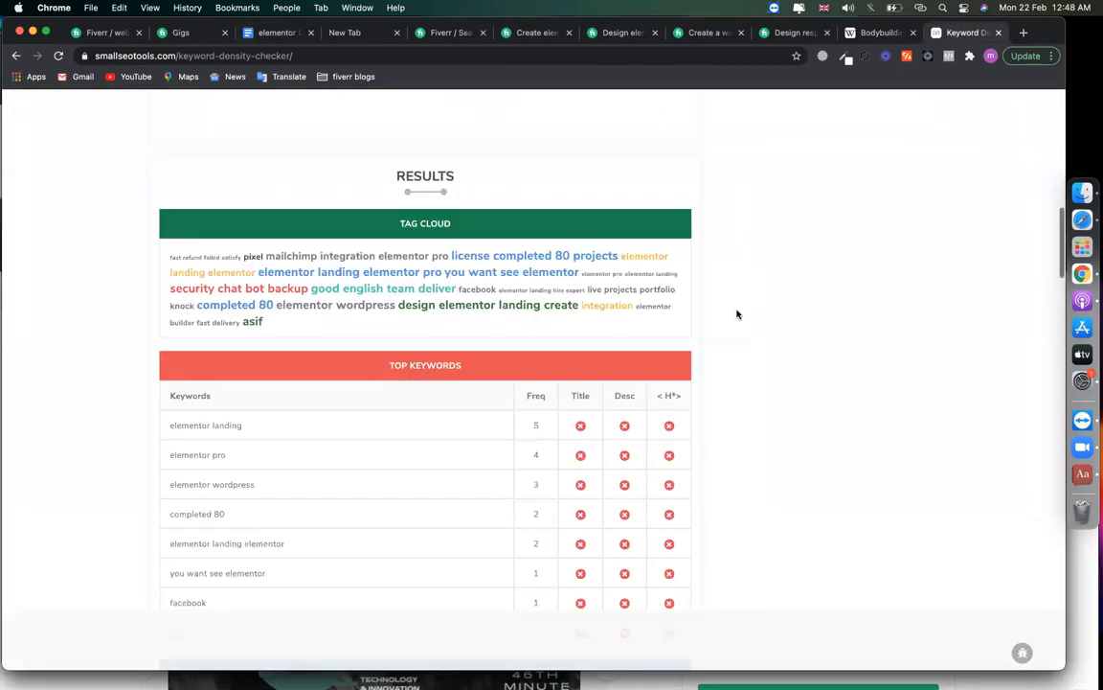
pyautogui.scroll(-5, 522, 385)
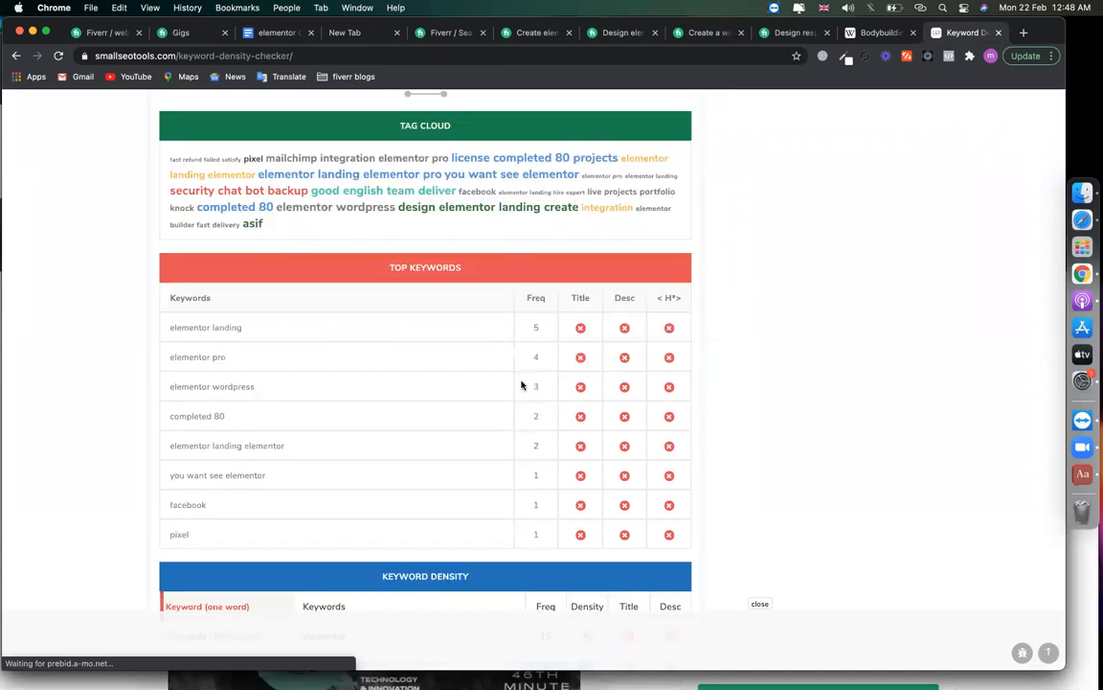
pyautogui.scroll(-2, 522, 385)
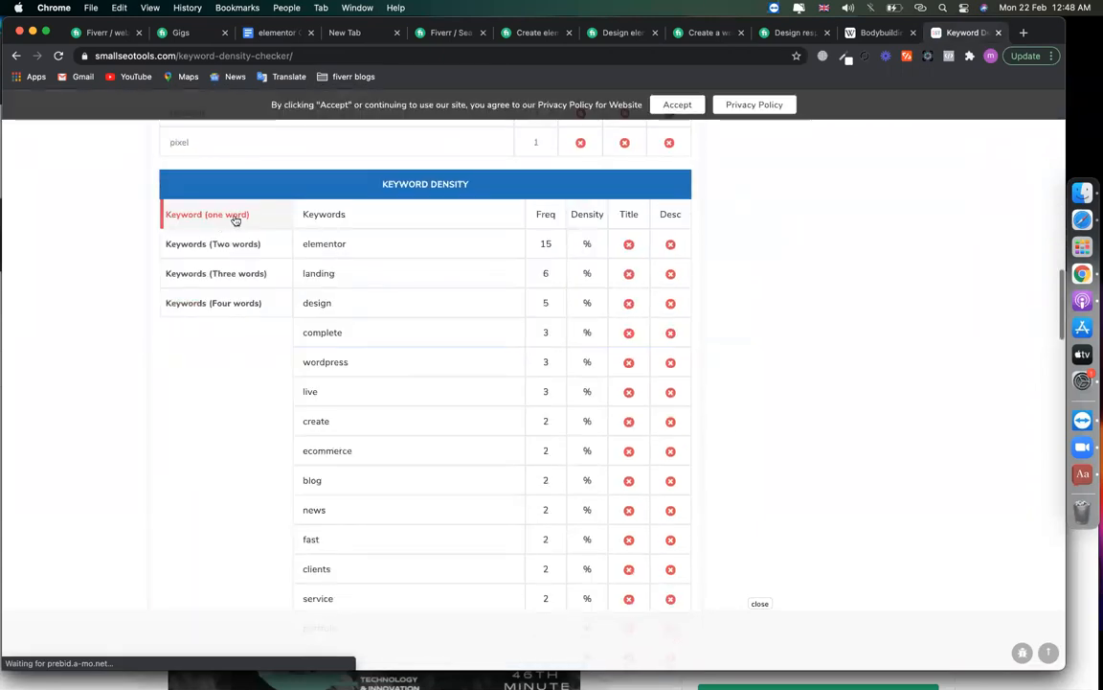
pyautogui.click(285, 42)
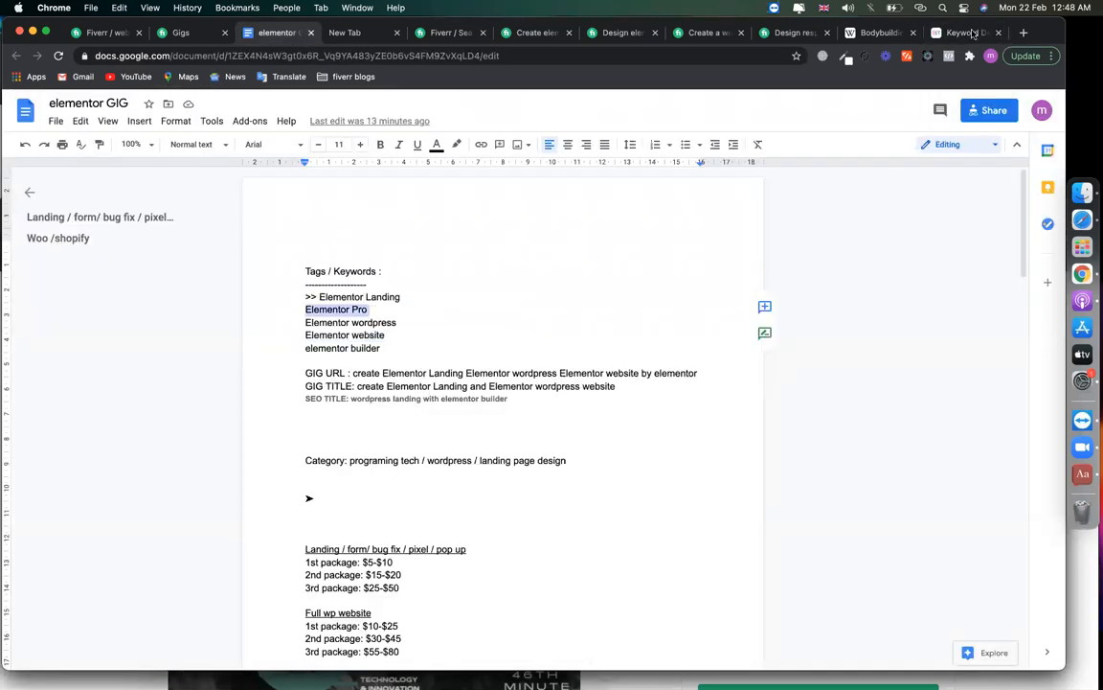
pyautogui.click(973, 34)
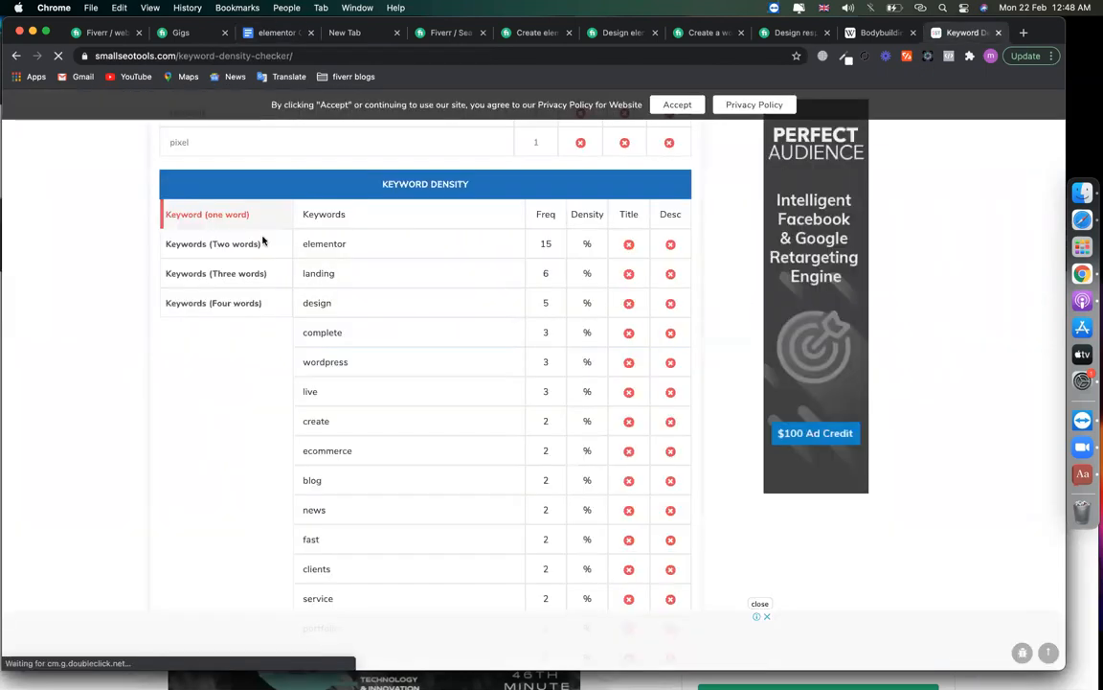
# Show the two-word keyword densities and compare them with Elementor Landing and Elementor Pro in the elementor GIG document.
pyautogui.click(177, 244)
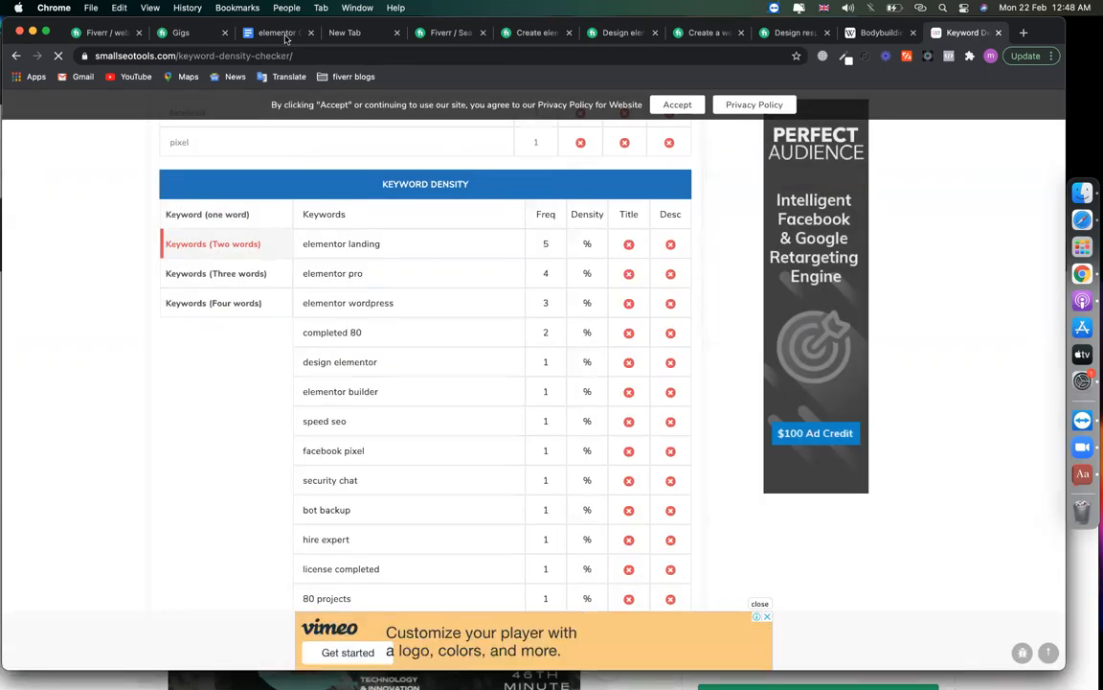
pyautogui.click(283, 35)
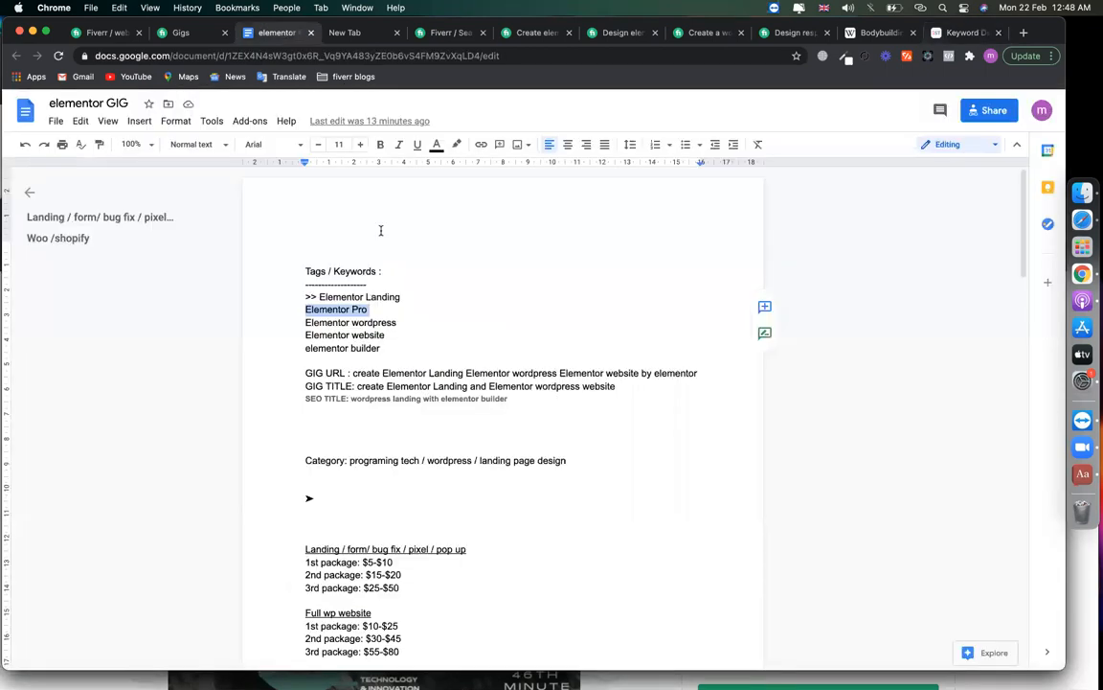
pyautogui.moveTo(400, 297); pyautogui.dragTo(305, 297)
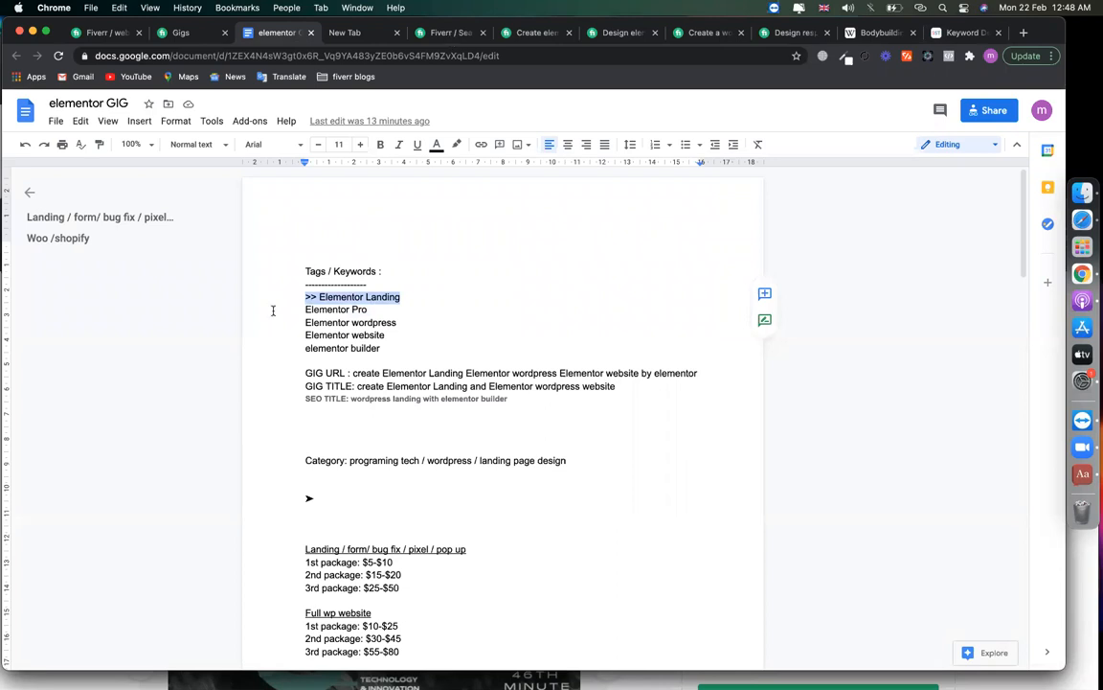
pyautogui.moveTo(368, 310); pyautogui.dragTo(305, 309)
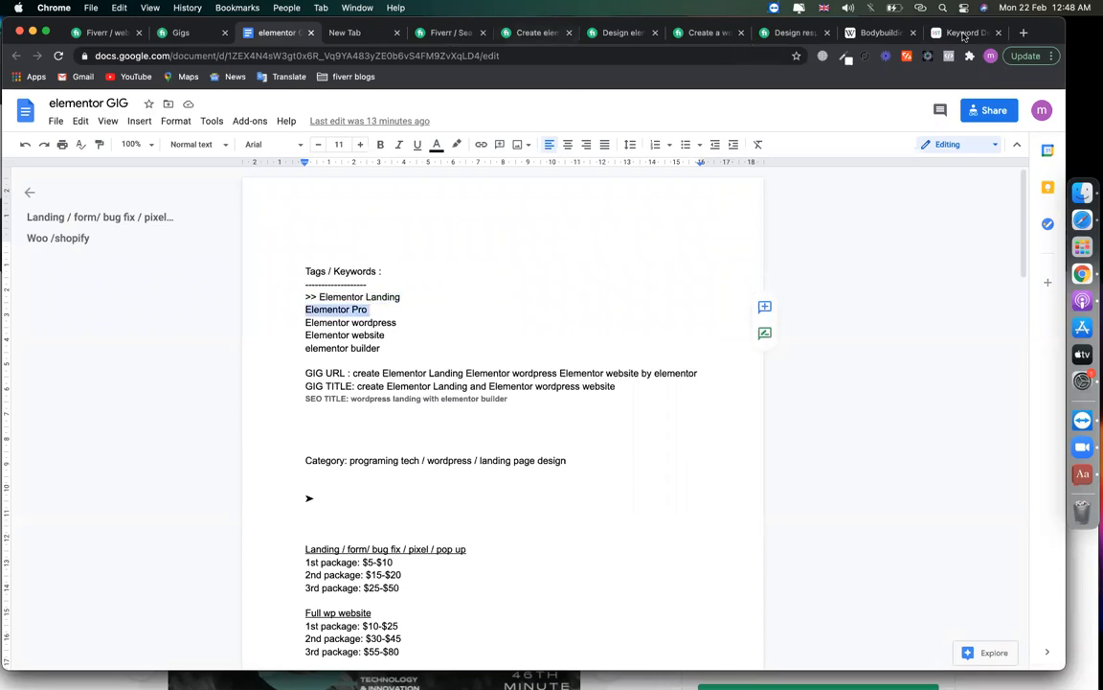
pyautogui.click(964, 35)
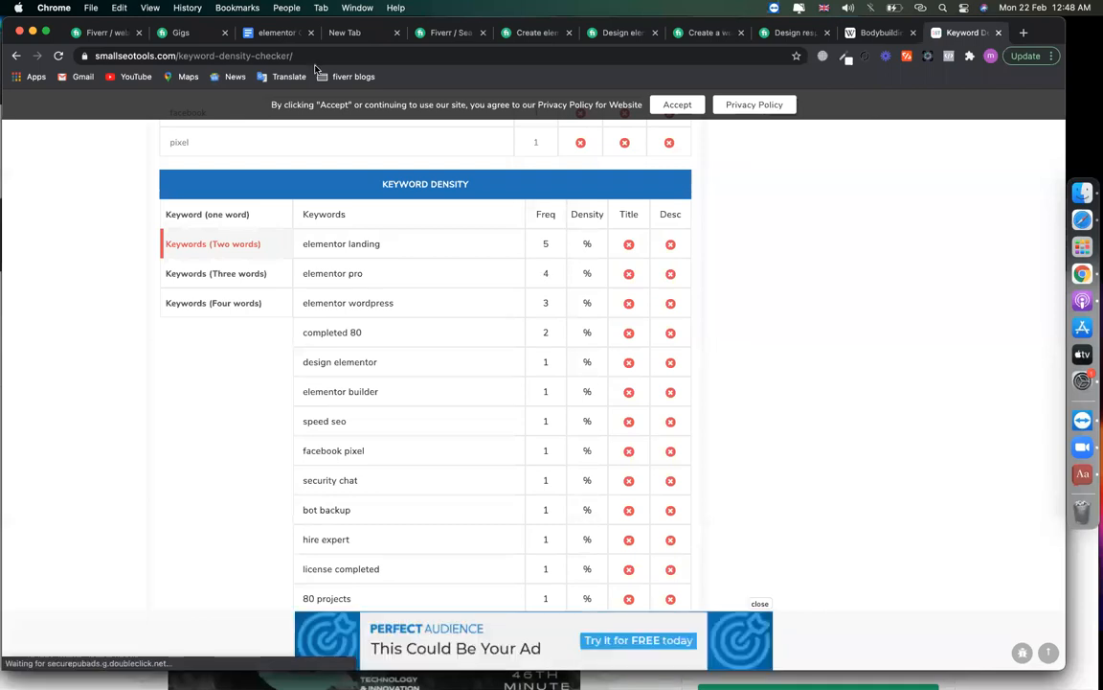
# In the elementor GIG document, add "/ 4 bar" after the Elementor Landing keyword and "/ 3 times" after Elementor Pro.
pyautogui.click(277, 32)
pyautogui.click(461, 298)
pyautogui.write('/')
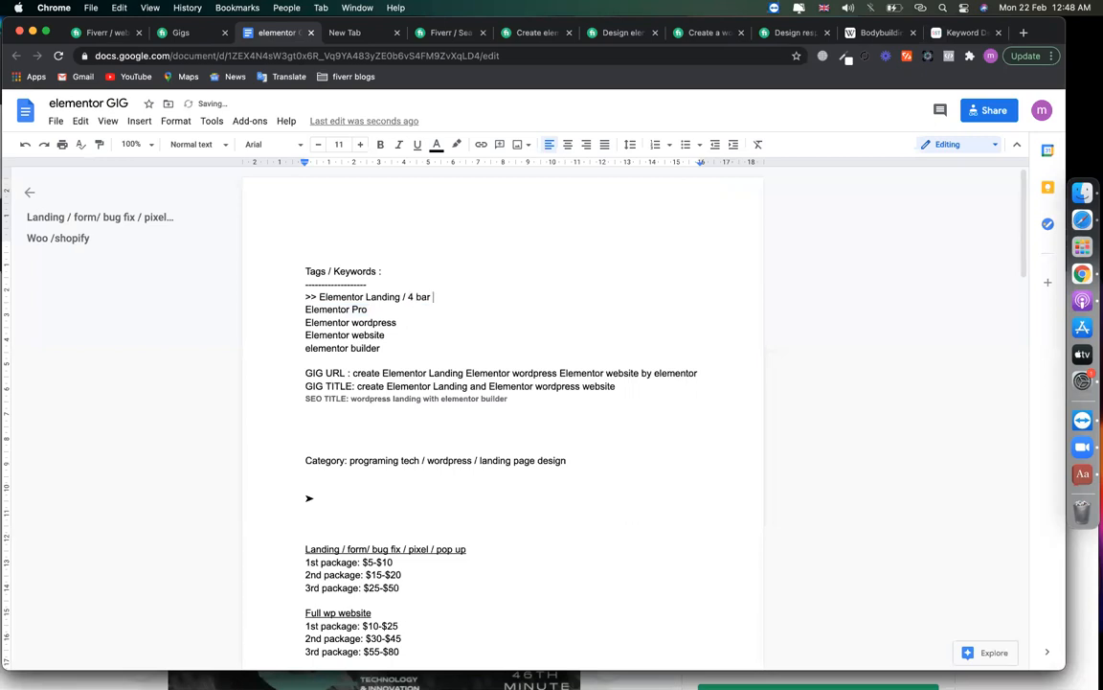
pyautogui.write(' 4 bar')
pyautogui.press('Return')
pyautogui.press('BackSpace')
# Copy "/ 3 times" from the Elementor Pro line to the Elementor wordpress, Elementor website and elementor builder lines.
pyautogui.moveTo(369, 308); pyautogui.dragTo(410, 310)
pyautogui.press('super+c')
pyautogui.click(473, 323)
pyautogui.press('super+v')
pyautogui.press('Down')
pyautogui.press('super+v')
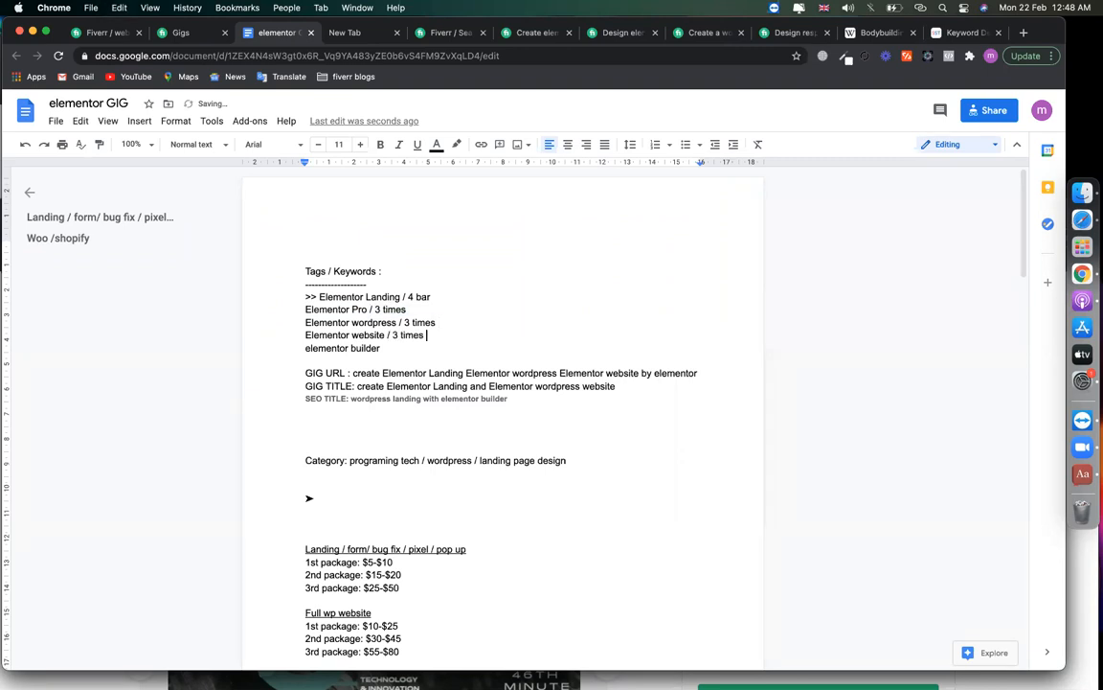
pyautogui.press('super+v')
# Check the Elementor wordpress keyword against the two-word results in the keyword density checker.
pyautogui.moveTo(306, 321); pyautogui.dragTo(396, 323)
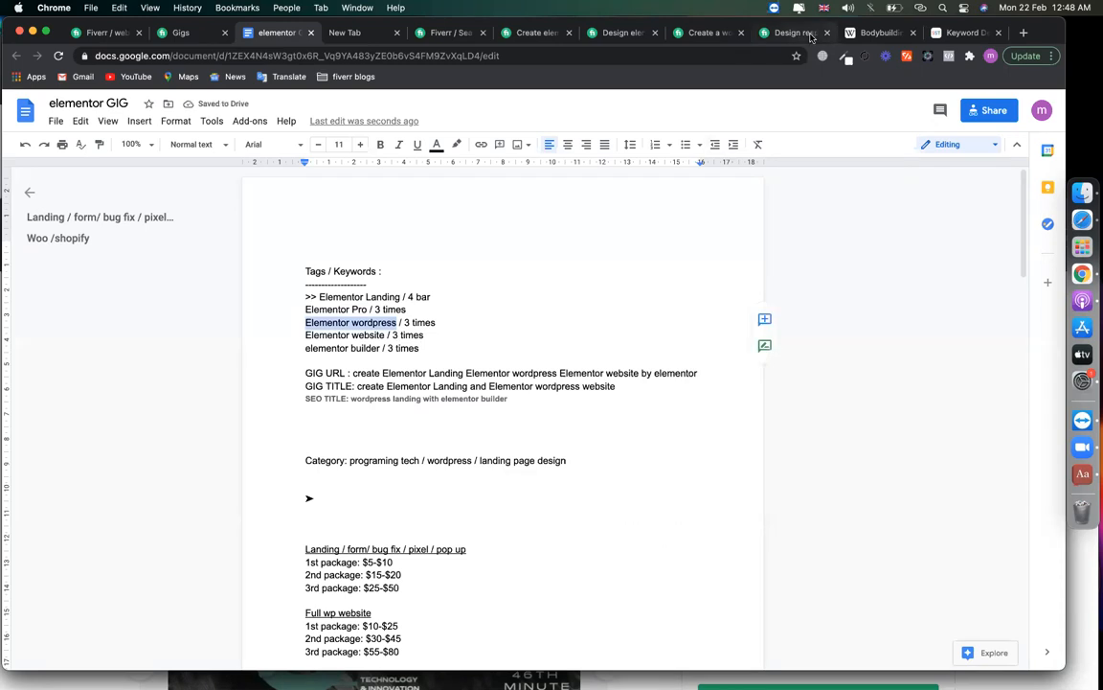
pyautogui.click(945, 34)
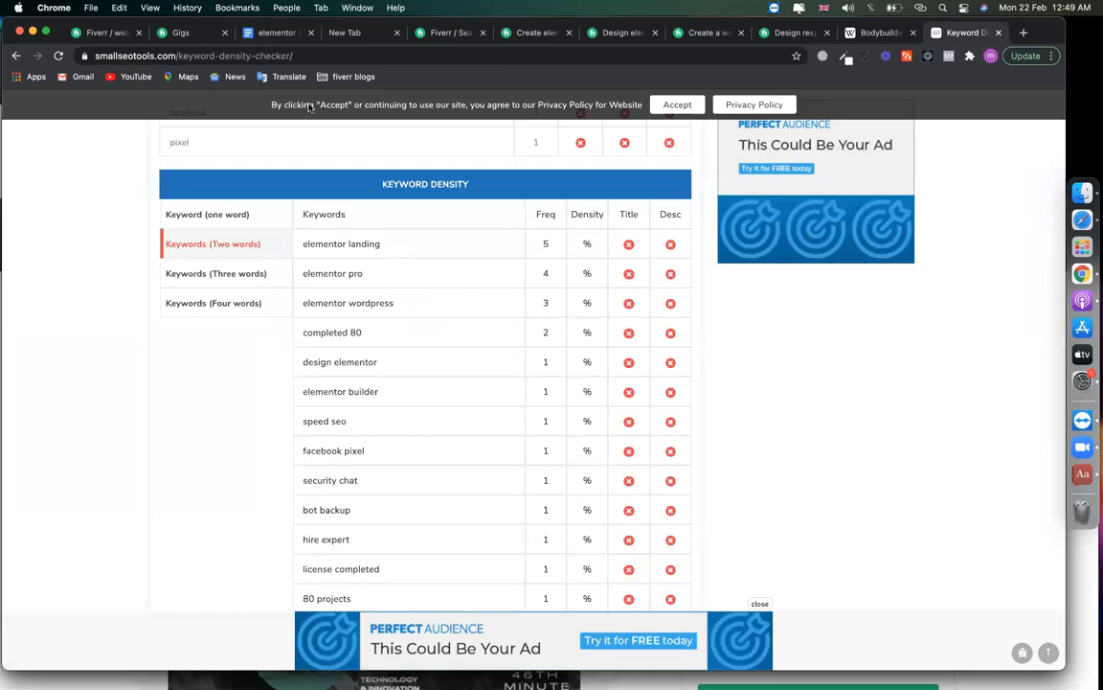
# Compare the Elementor website and elementor builder keywords in the elementor GIG document with the two-word results in the keyword density checker.
pyautogui.click(252, 31)
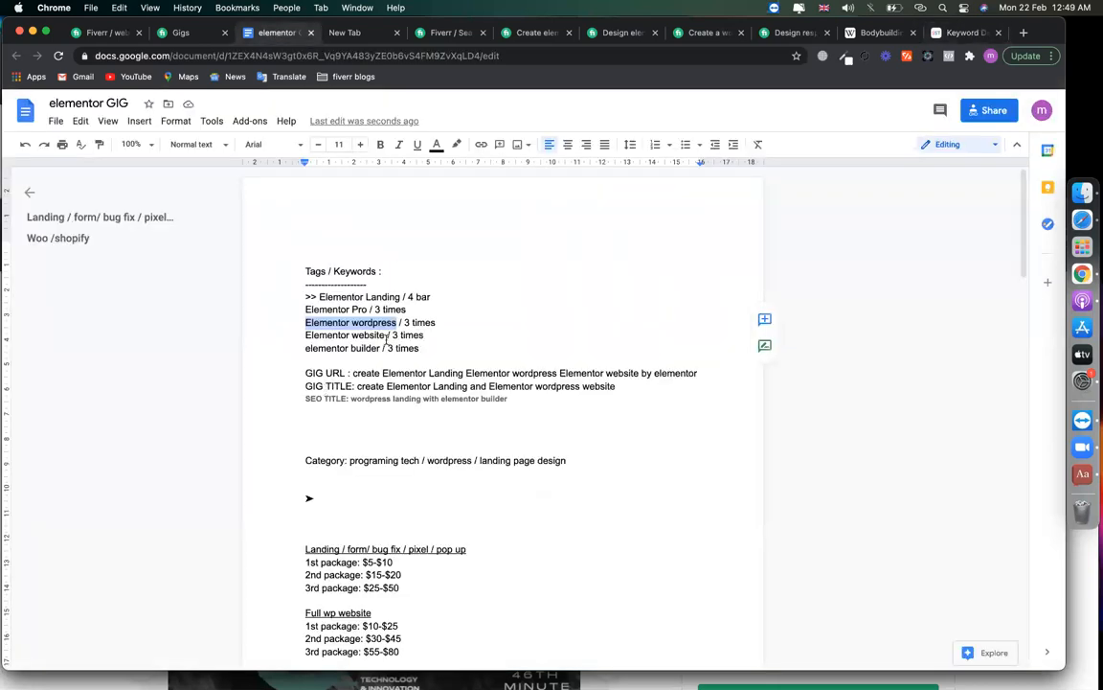
pyautogui.moveTo(386, 337); pyautogui.dragTo(259, 323)
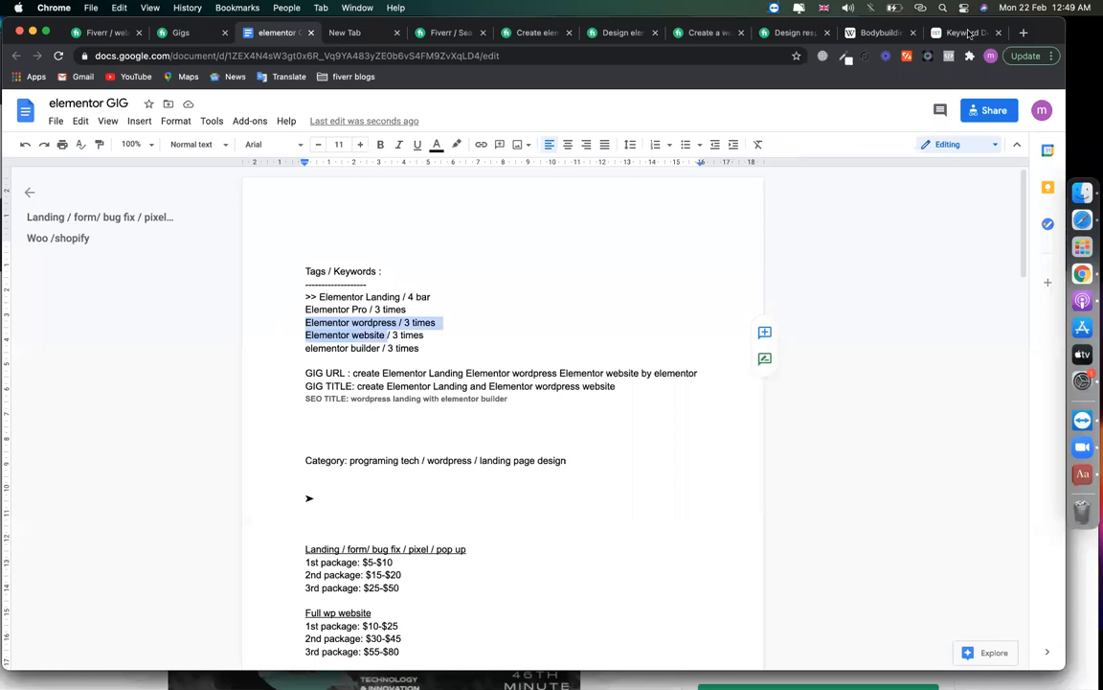
pyautogui.click(969, 35)
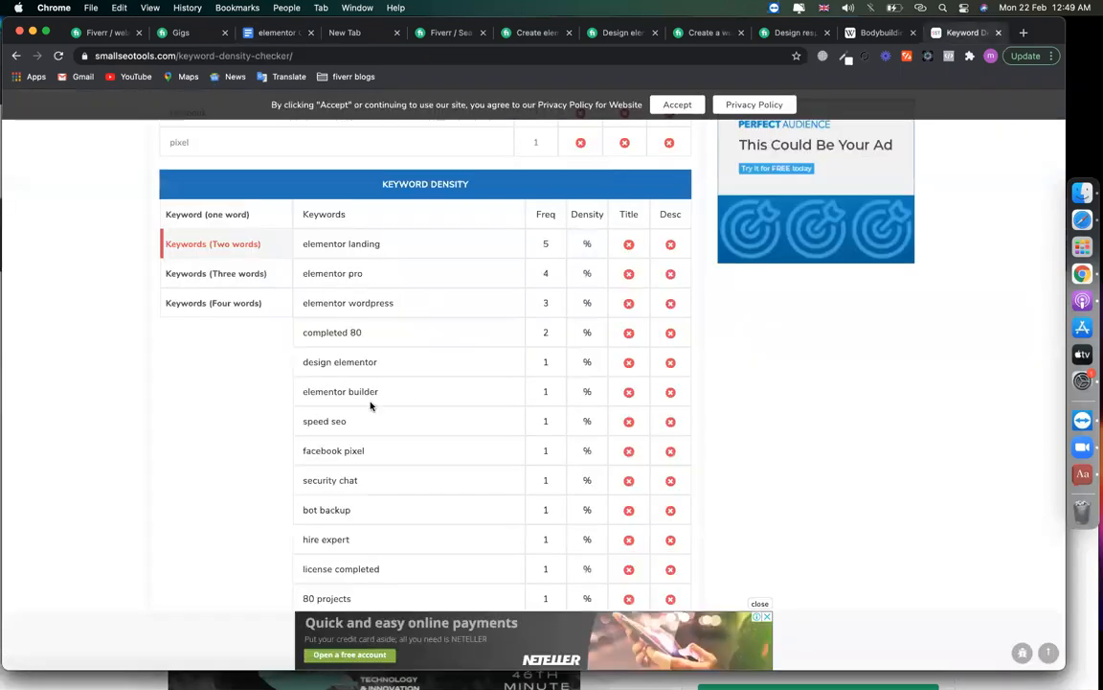
pyautogui.doubleClick(546, 392)
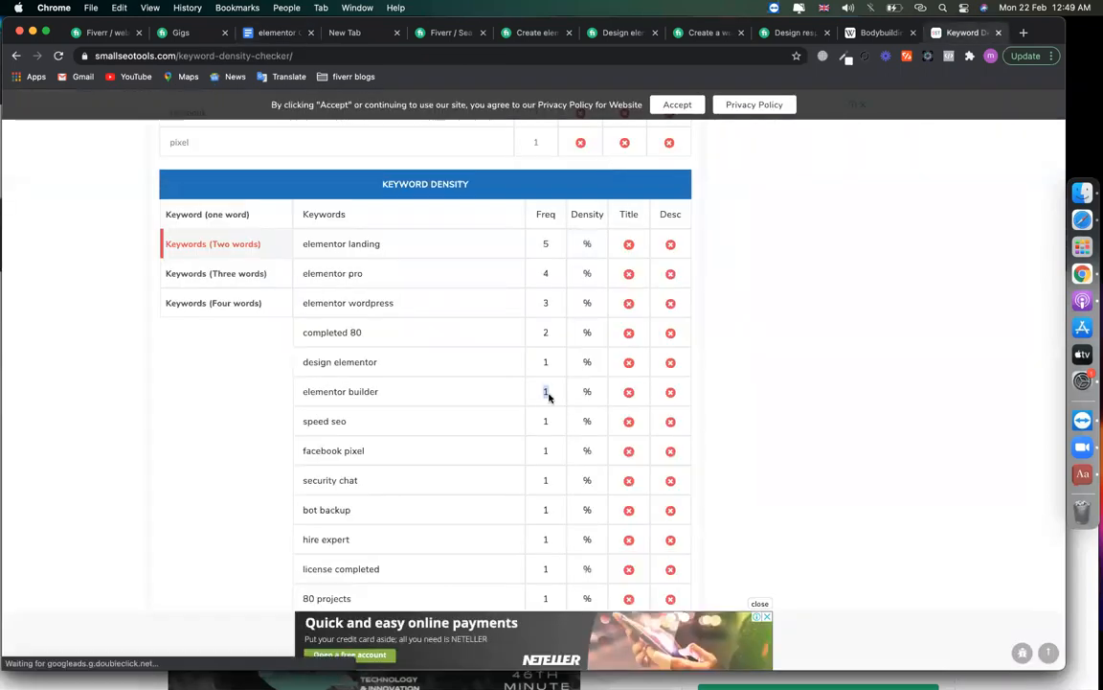
pyautogui.tripleClick(305, 392)
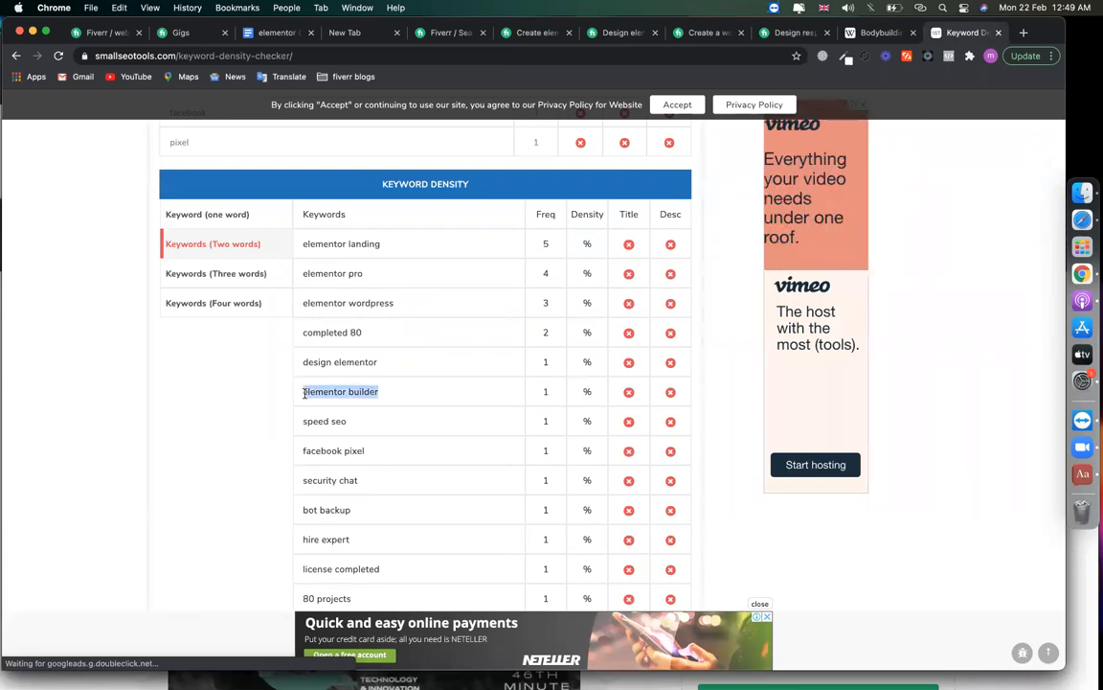
pyautogui.click(266, 32)
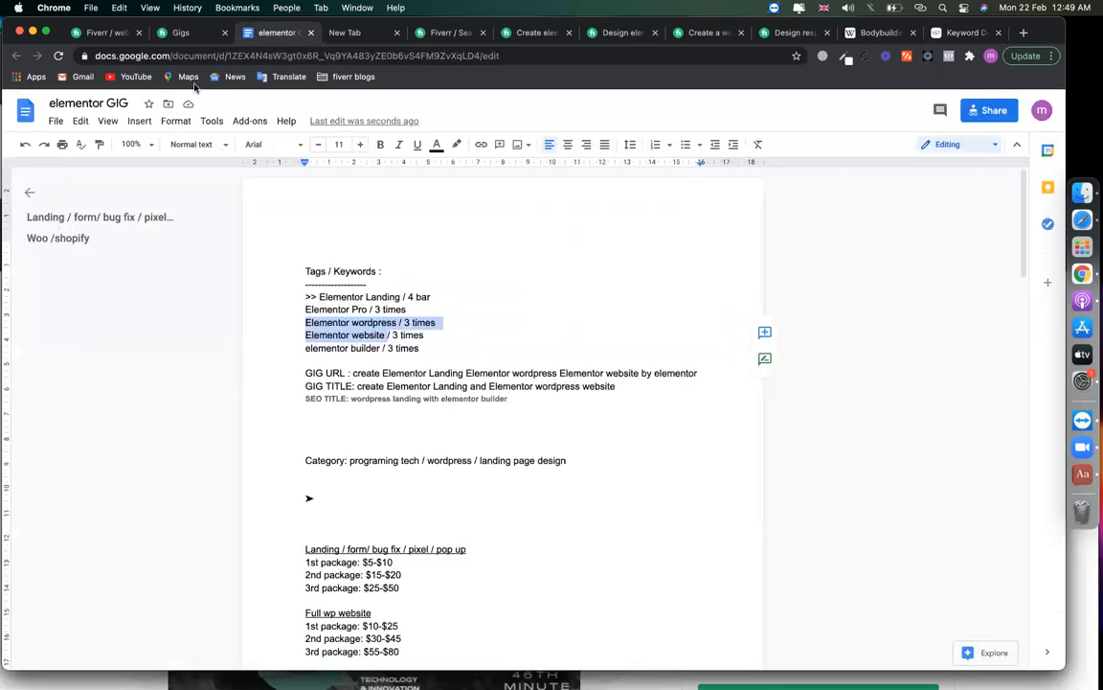
# In the Fiverr gig description, extend the sixth feature item to "speed up of elementor builder".
pyautogui.click(105, 33)
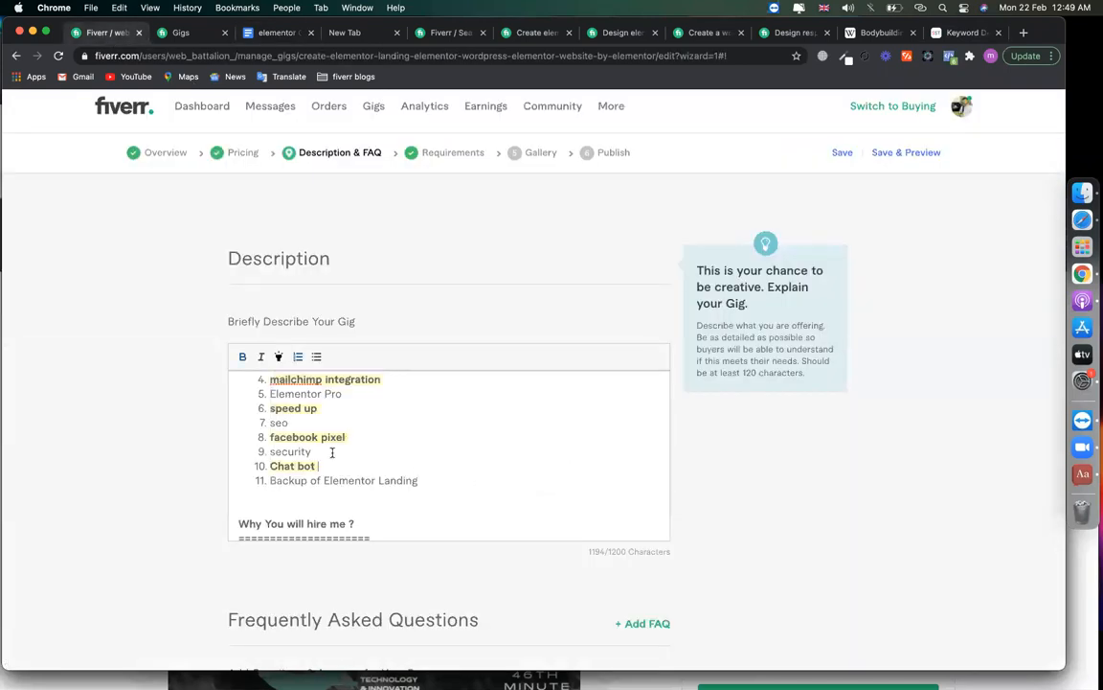
pyautogui.scroll(1, 400, 430)
pyautogui.press('Up')
pyautogui.write('p of elementor builder')
# Try to highlight the whole sixth feature item and make its "elementor builder" part bold.
pyautogui.moveTo(425, 439); pyautogui.dragTo(236, 438)
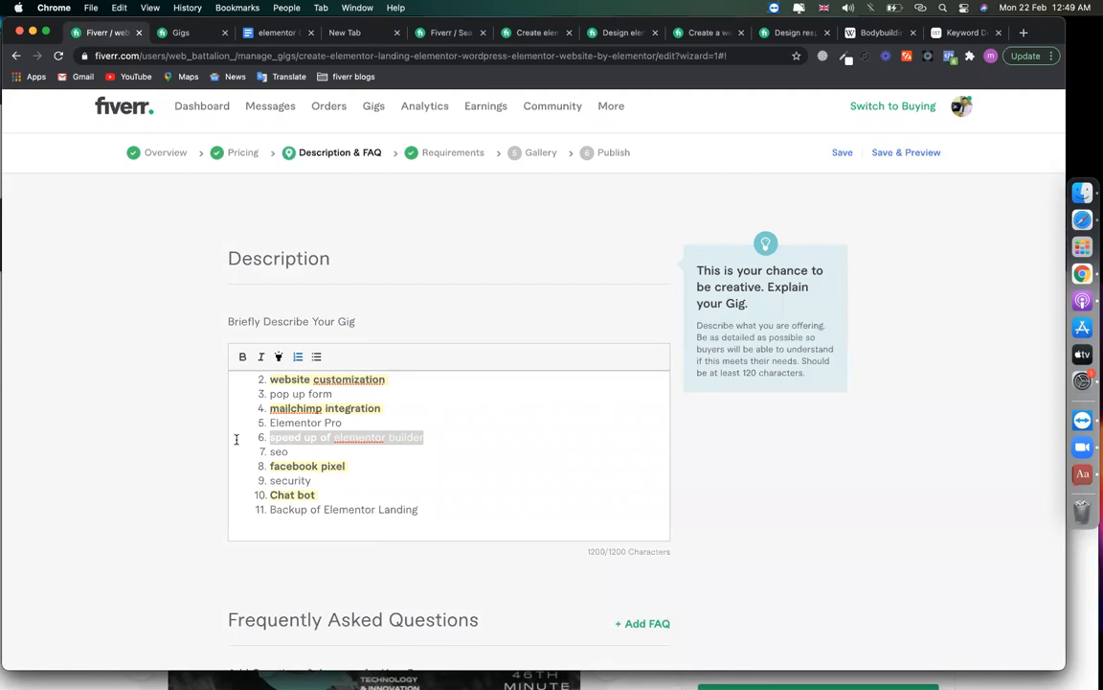
pyautogui.click(278, 357)
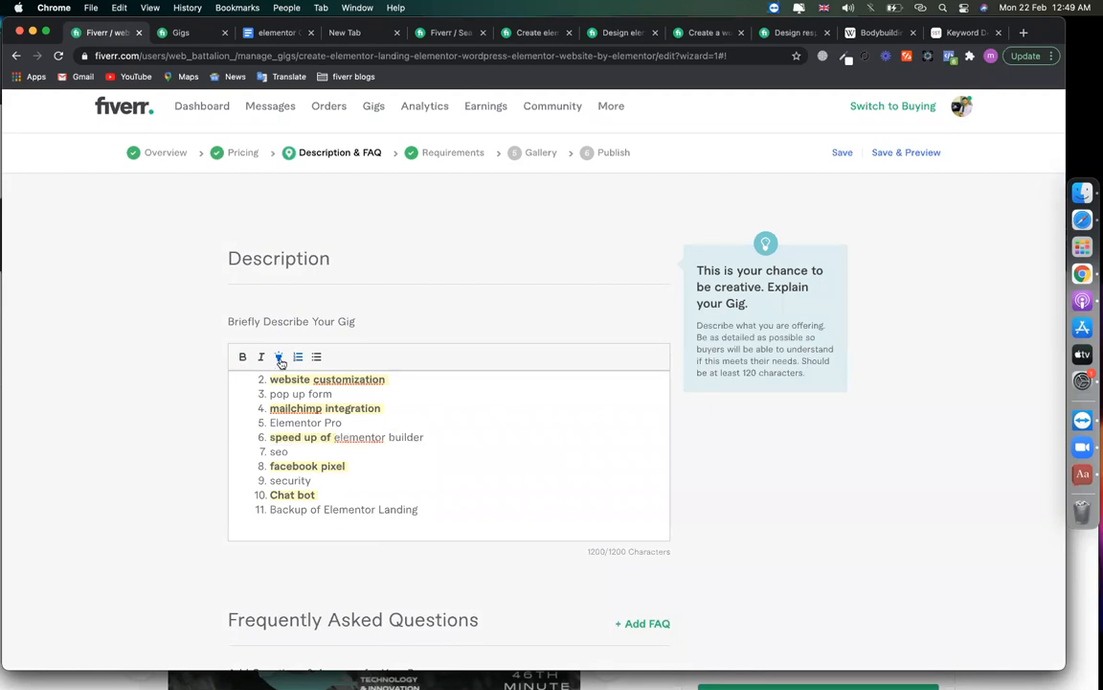
pyautogui.moveTo(432, 438); pyautogui.dragTo(326, 437)
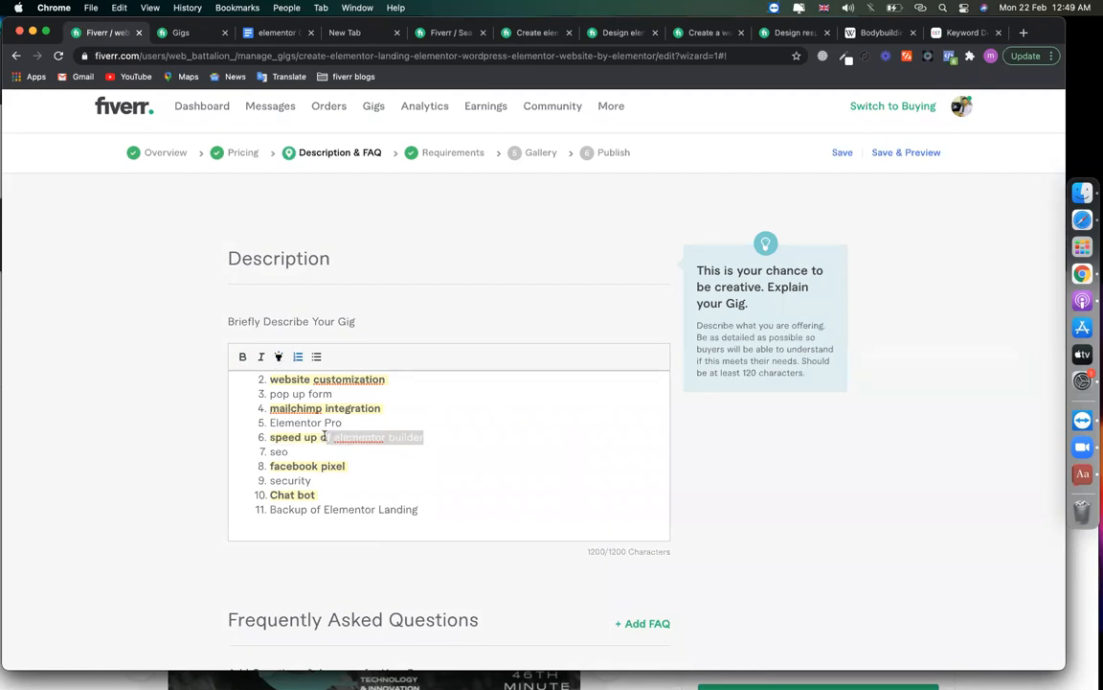
pyautogui.click(245, 360)
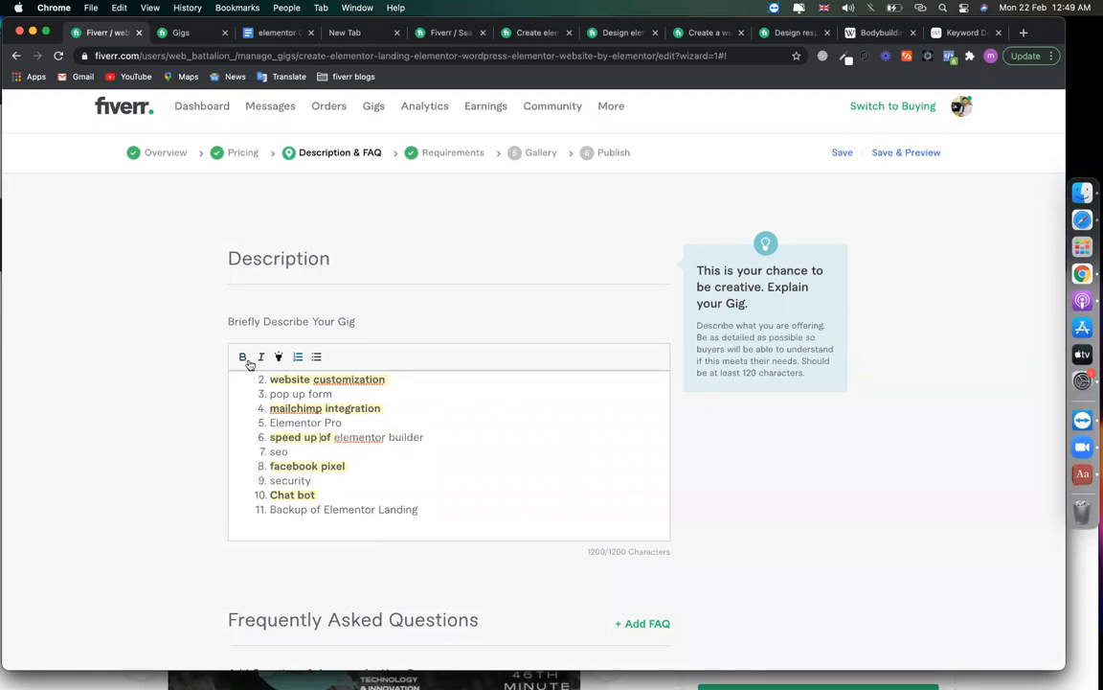
pyautogui.tripleClick(400, 437)
pyautogui.click(242, 360)
# Highlight the "elementor builder" part of the sixth feature item.
pyautogui.scroll(6, 389, 424)
pyautogui.scroll(-6, 351, 439)
pyautogui.moveTo(424, 425); pyautogui.dragTo(323, 425)
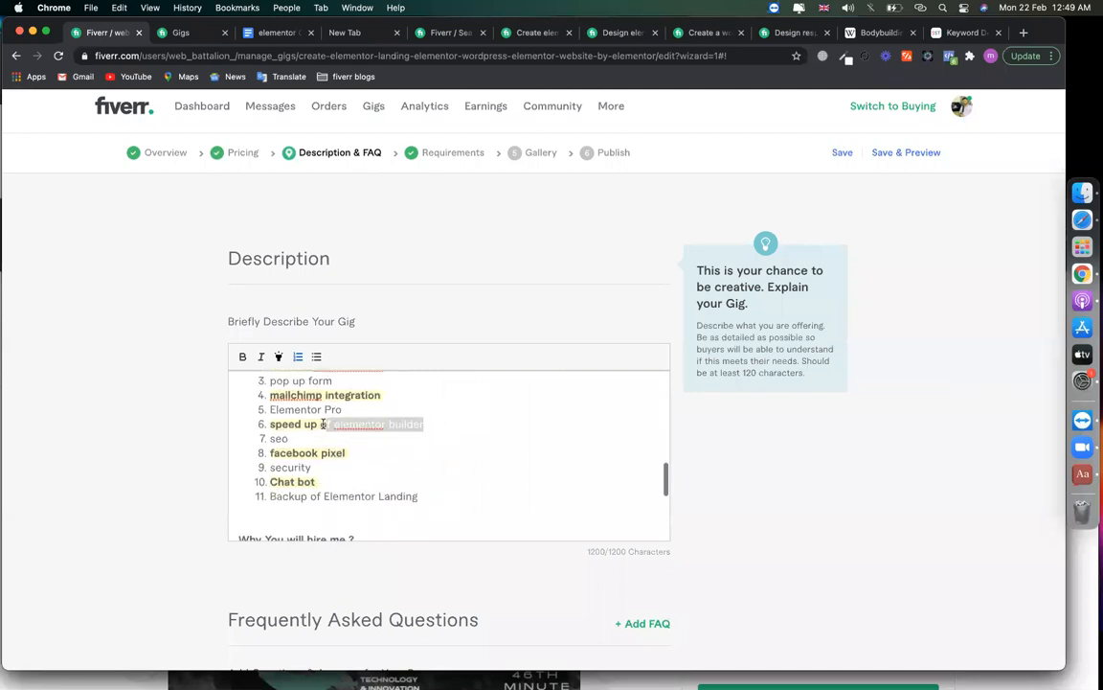
pyautogui.click(279, 356)
# Try to make the entire "speed up of elementor builder" feature item bold.
pyautogui.click(370, 458)
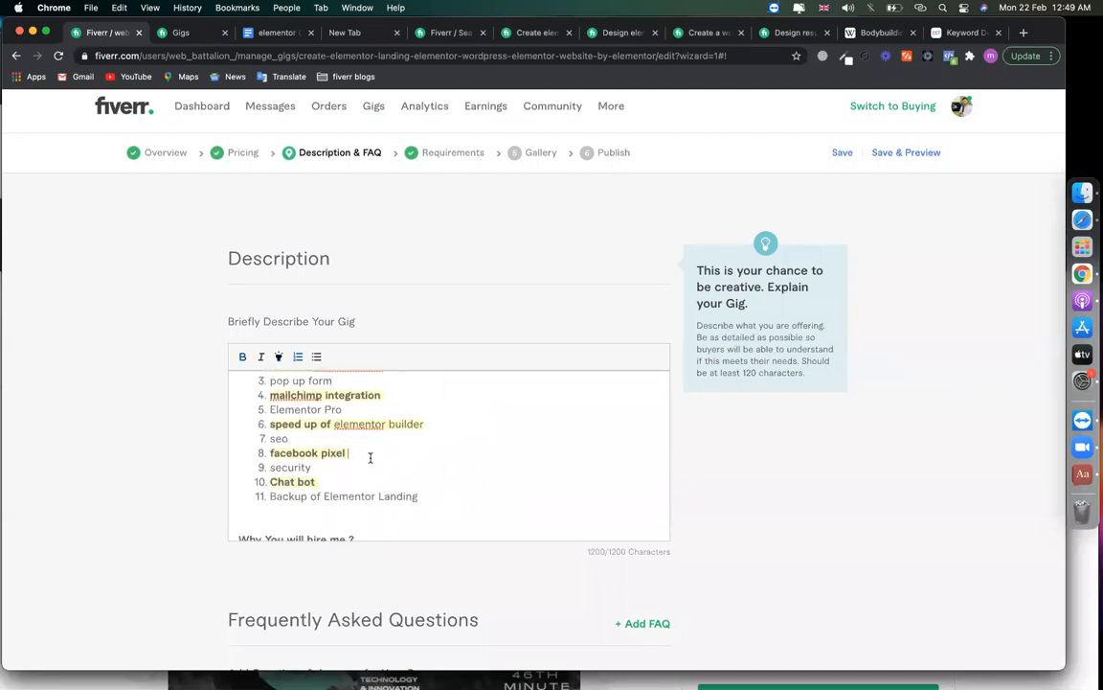
pyautogui.moveTo(462, 427); pyautogui.dragTo(255, 423)
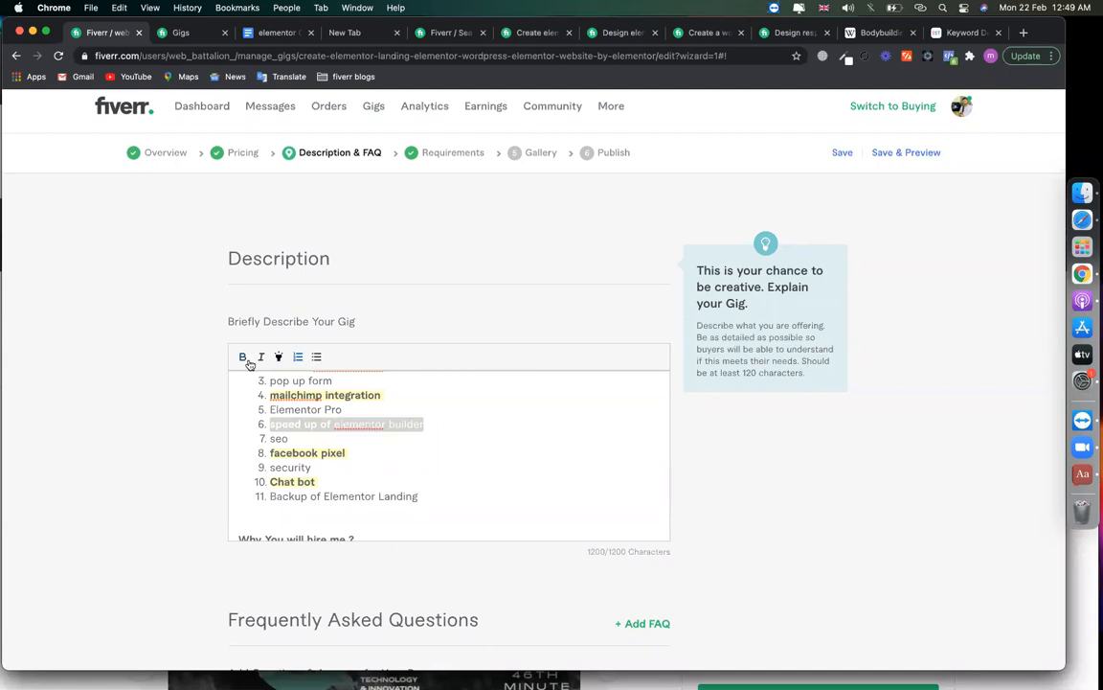
pyautogui.click(244, 358)
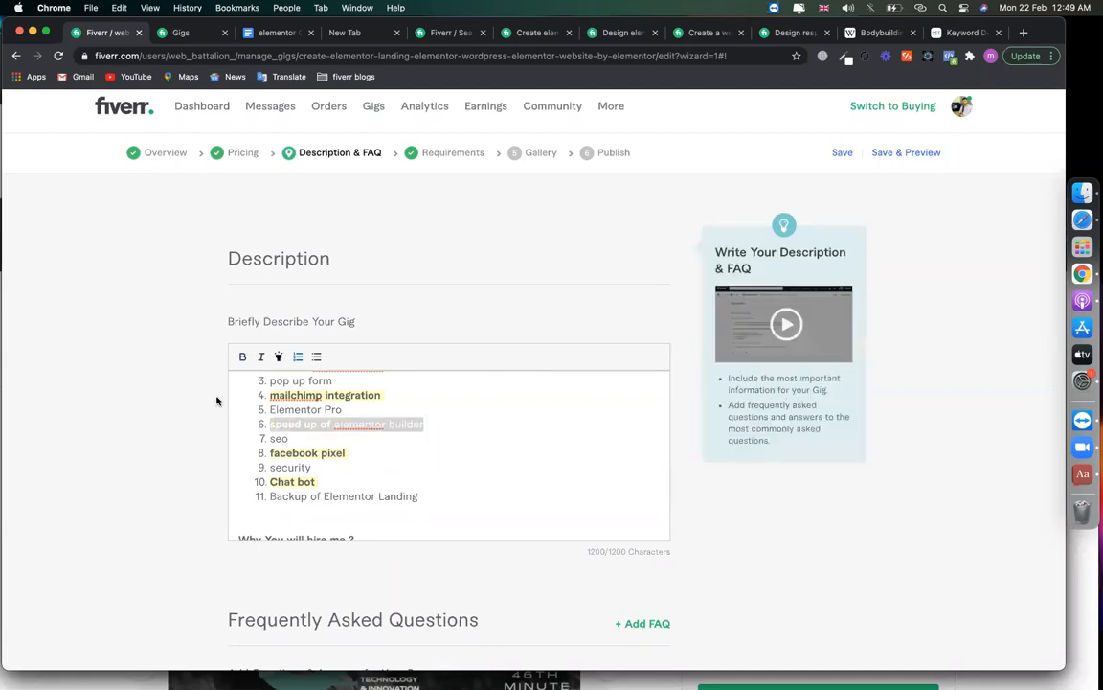
pyautogui.click(241, 360)
# Try adding a copy of "elementor builder" to the "I have a team" line and remove it again.
pyautogui.moveTo(334, 429); pyautogui.dragTo(453, 429)
pyautogui.press('super+c')
pyautogui.press('Left')
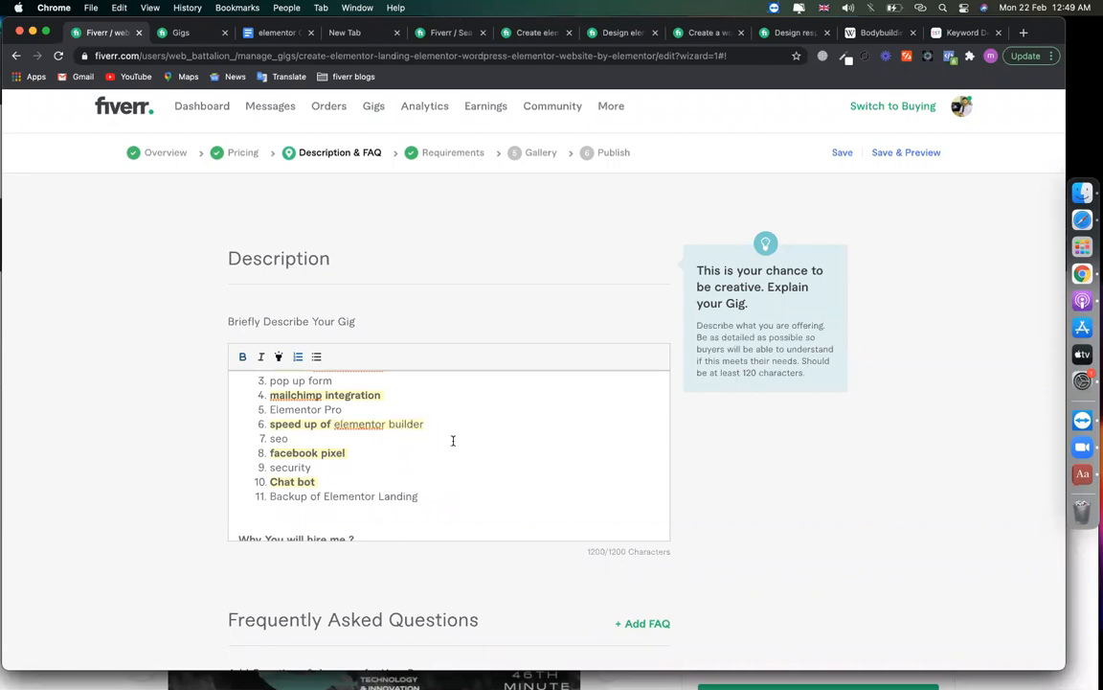
pyautogui.scroll(-5, 453, 441)
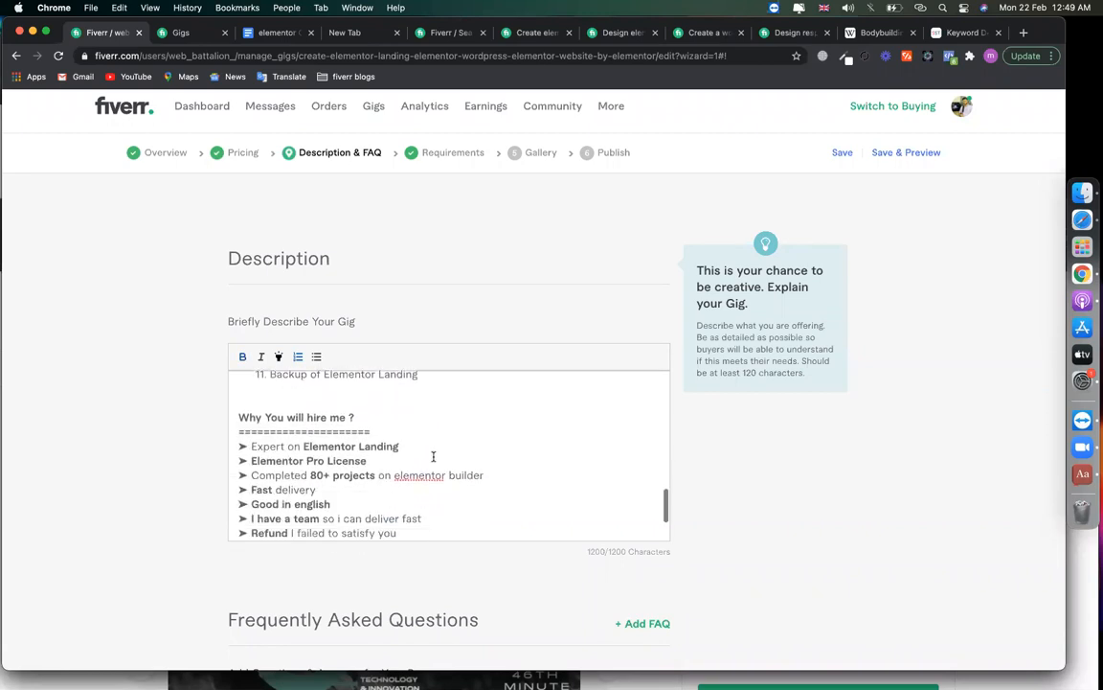
pyautogui.scroll(-1, 433, 455)
pyautogui.doubleClick(305, 473)
pyautogui.click(338, 475)
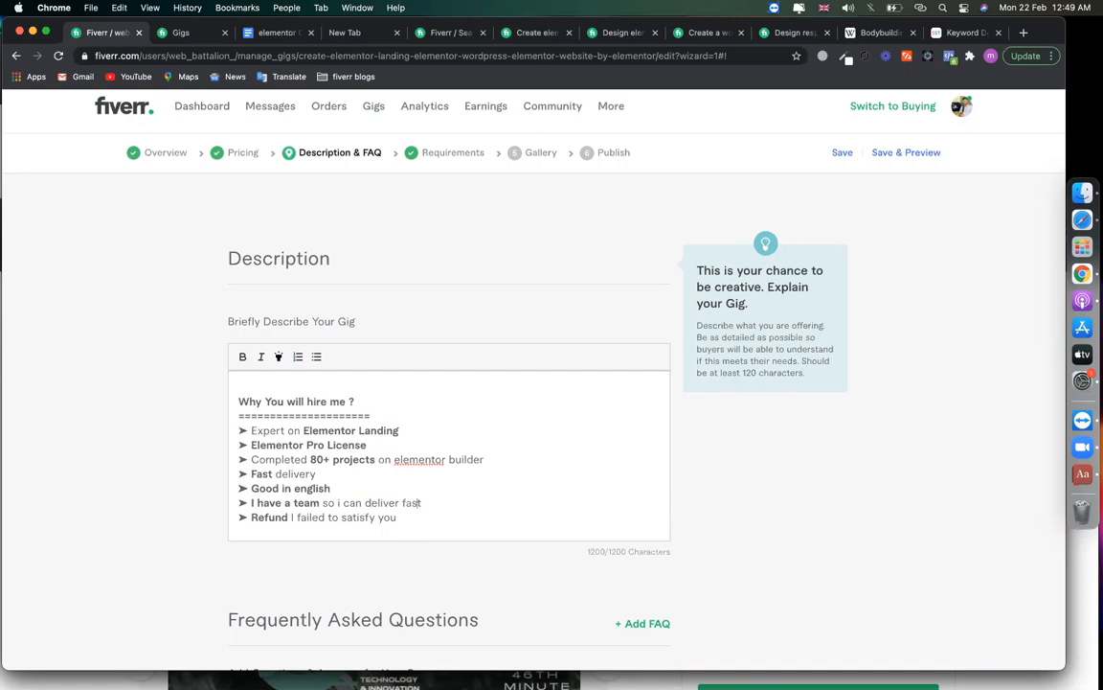
pyautogui.press('super+v')
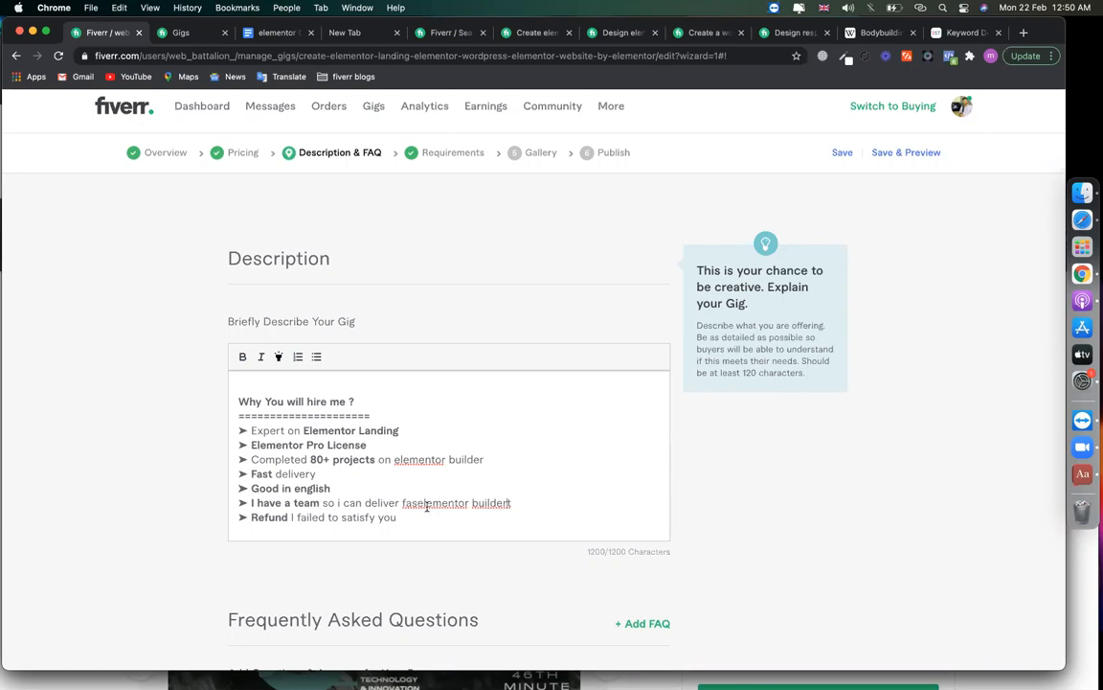
pyautogui.scroll(-2, 450, 497)
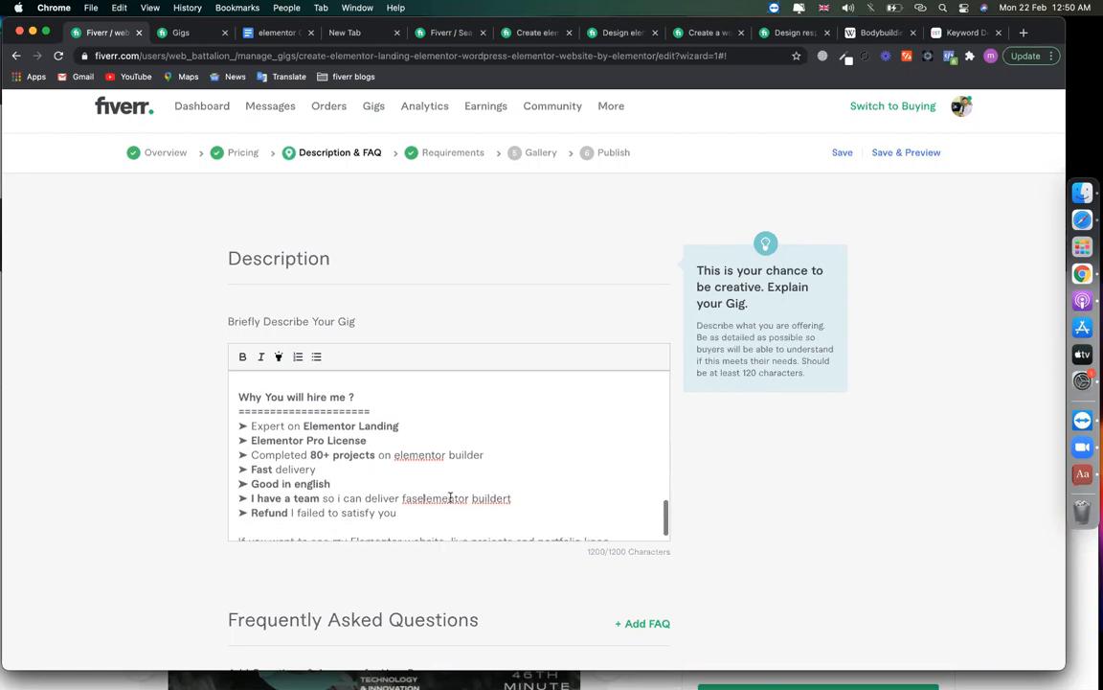
pyautogui.moveTo(424, 482); pyautogui.dragTo(513, 482)
pyautogui.press('BackSpace')
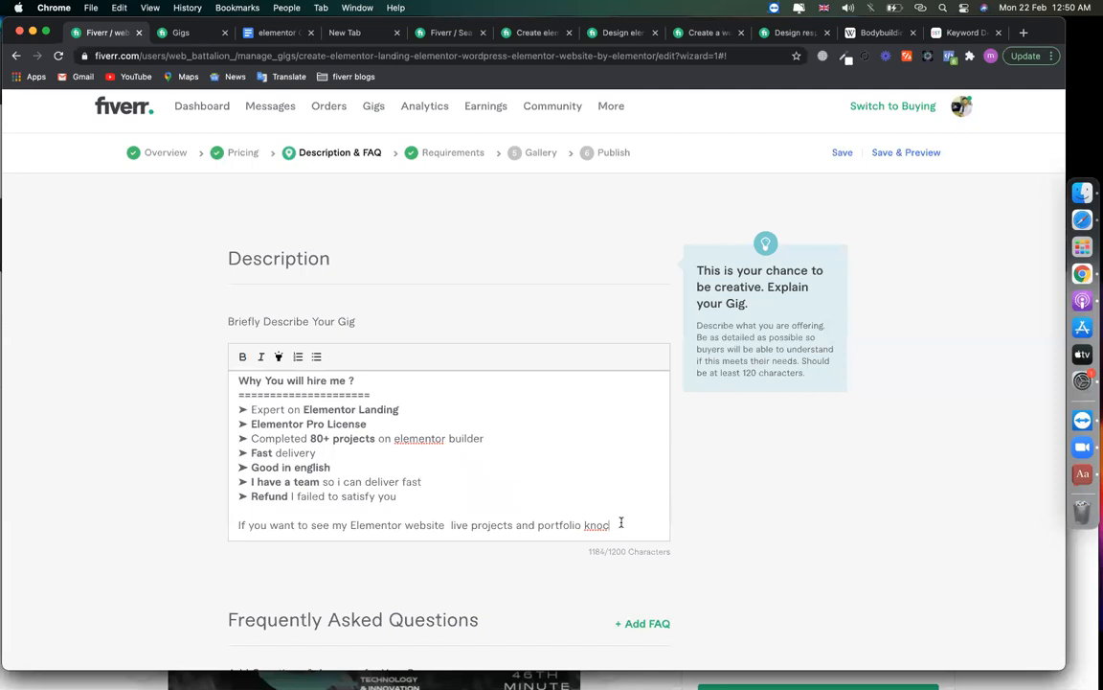
# Complete the last word of the description's closing line as "knock".
pyautogui.scroll(-2, 621, 522)
pyautogui.write('k')
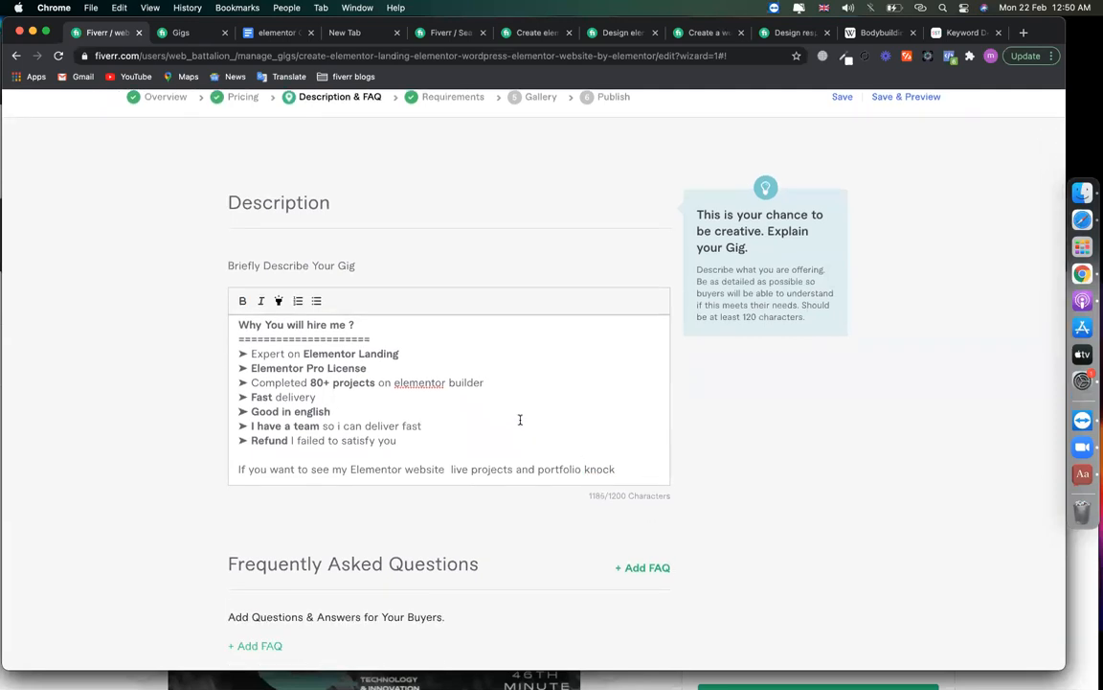
# Review the description's features and services lists, checking the Elementor website keyword in the elementor GIG document.
pyautogui.scroll(4, 520, 419)
pyautogui.scroll(3, 460, 422)
pyautogui.scroll(-2, 373, 424)
pyautogui.click(433, 430)
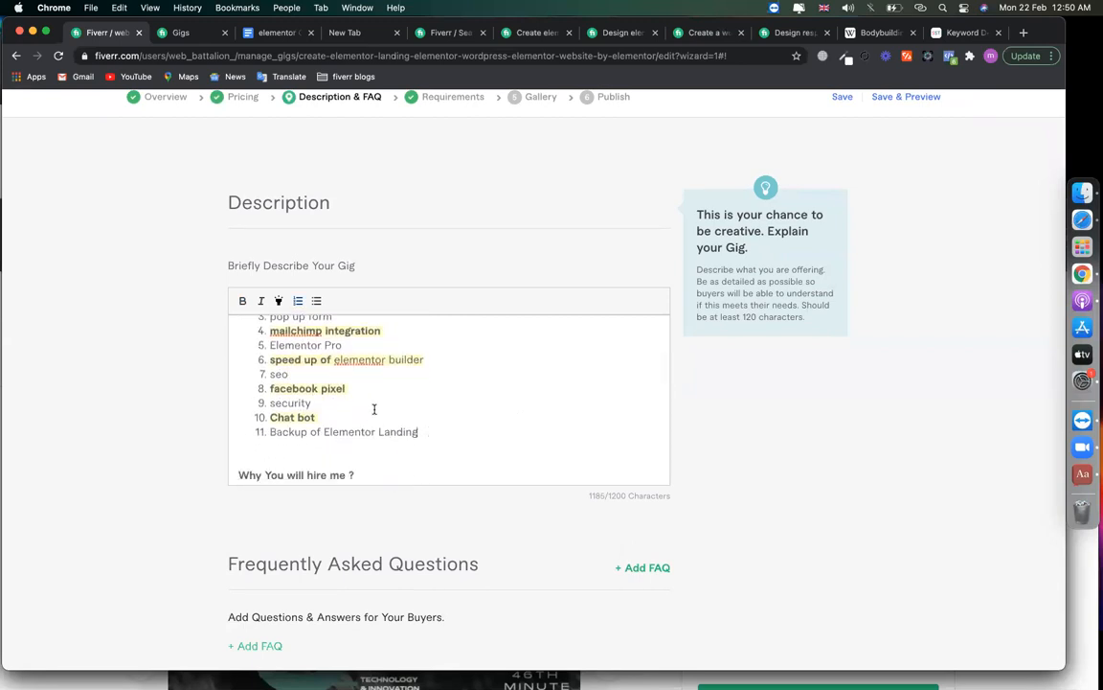
pyautogui.scroll(5, 375, 409)
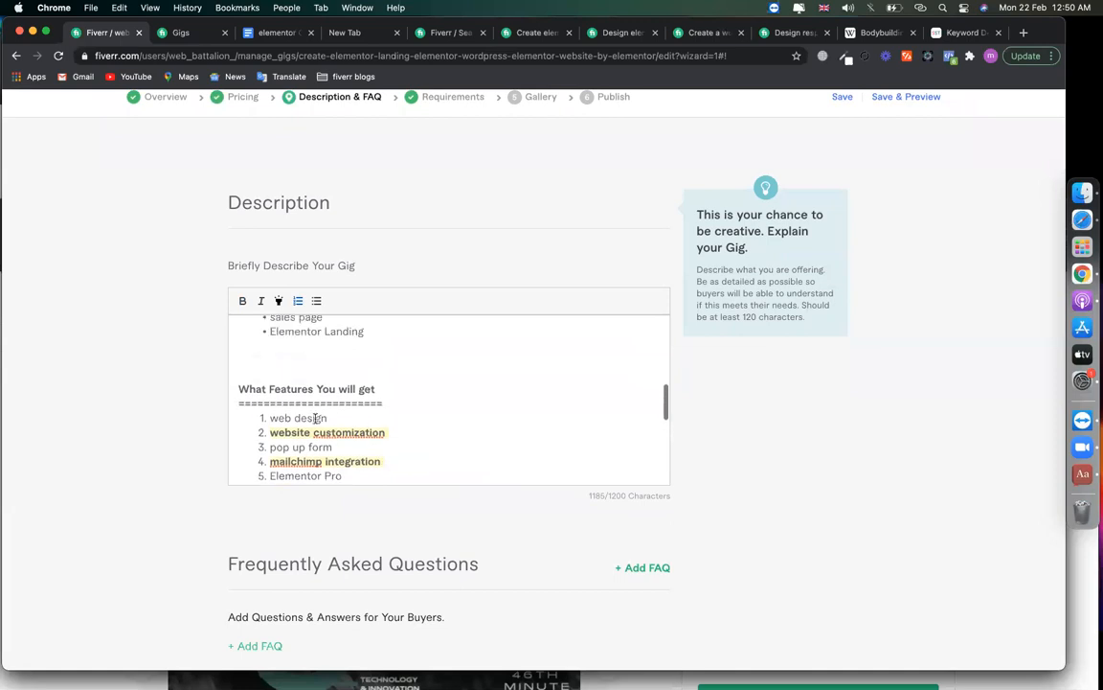
pyautogui.scroll(3, 362, 417)
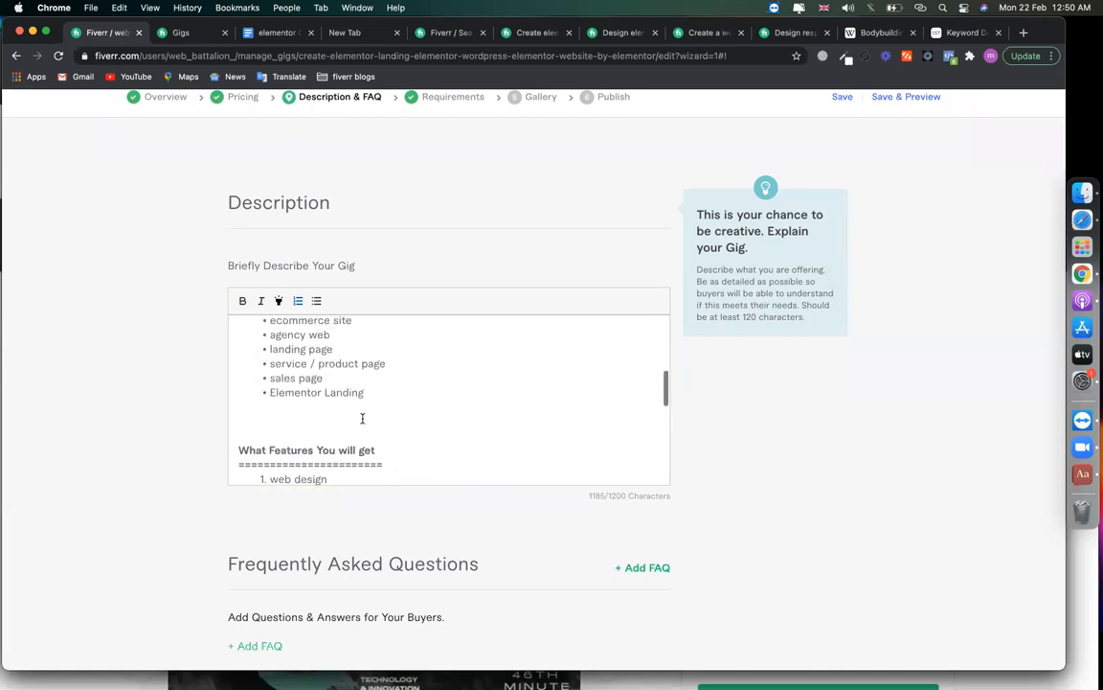
pyautogui.scroll(4, 288, 369)
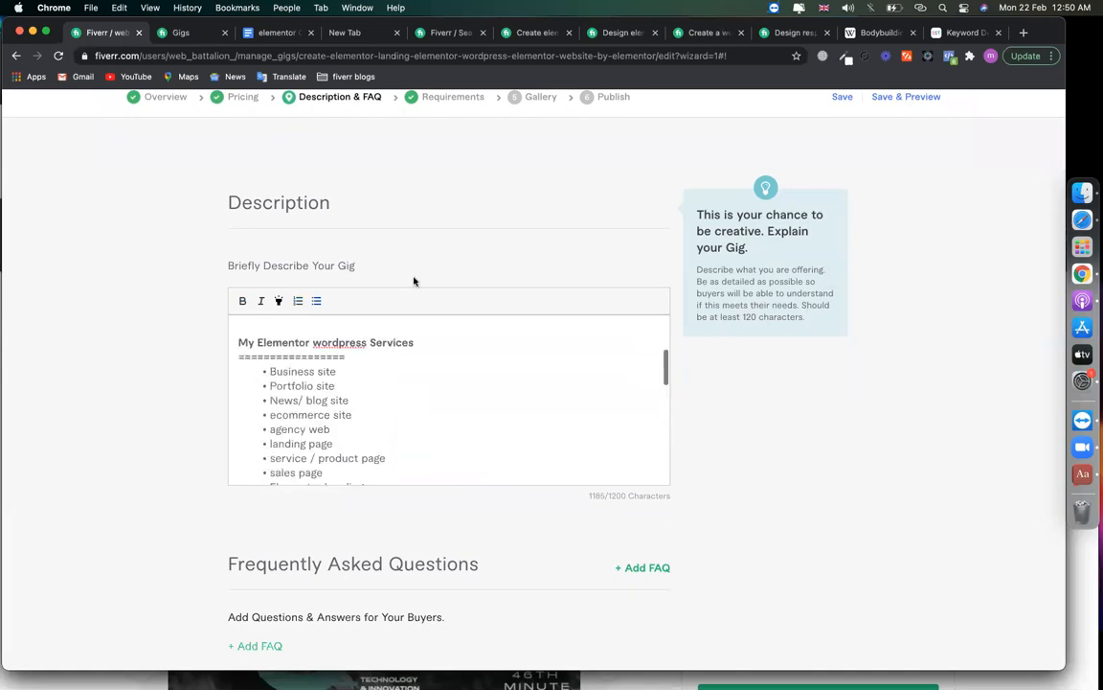
pyautogui.click(287, 32)
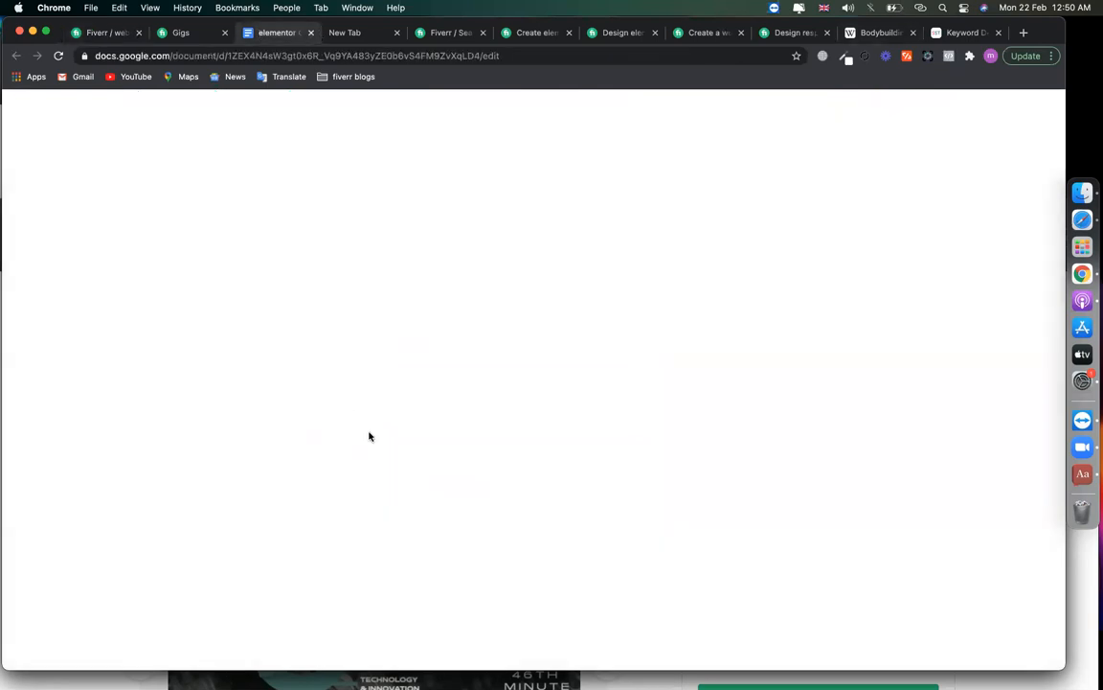
pyautogui.click(384, 345)
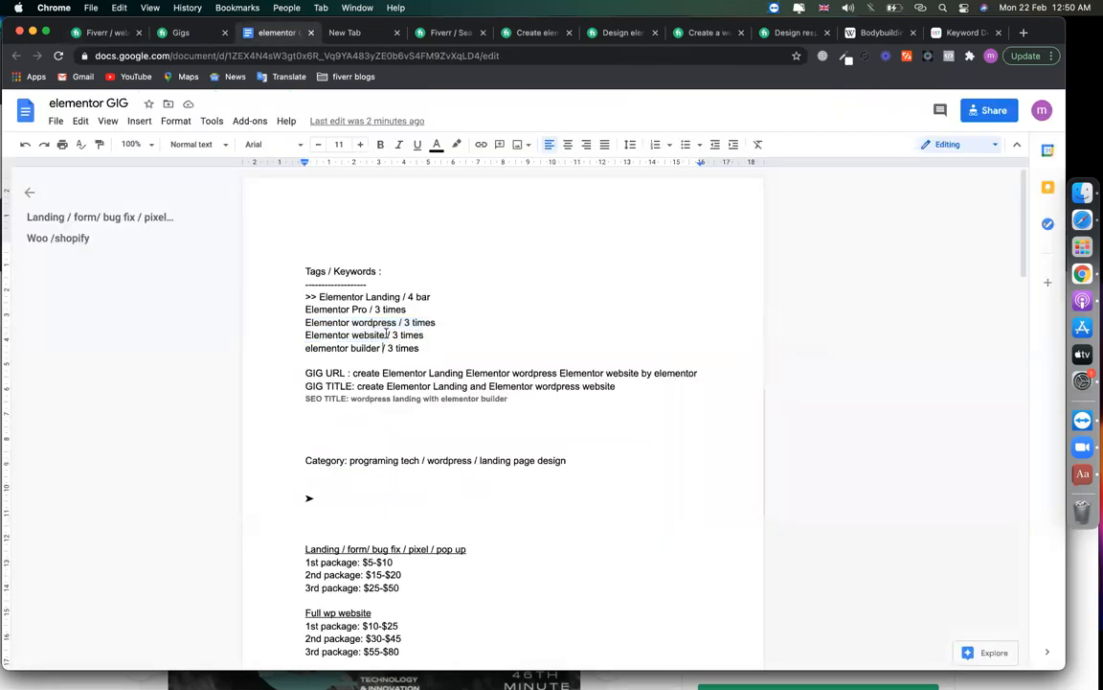
pyautogui.keyDown('shift'); pyautogui.click(302, 334); pyautogui.keyUp('shift')
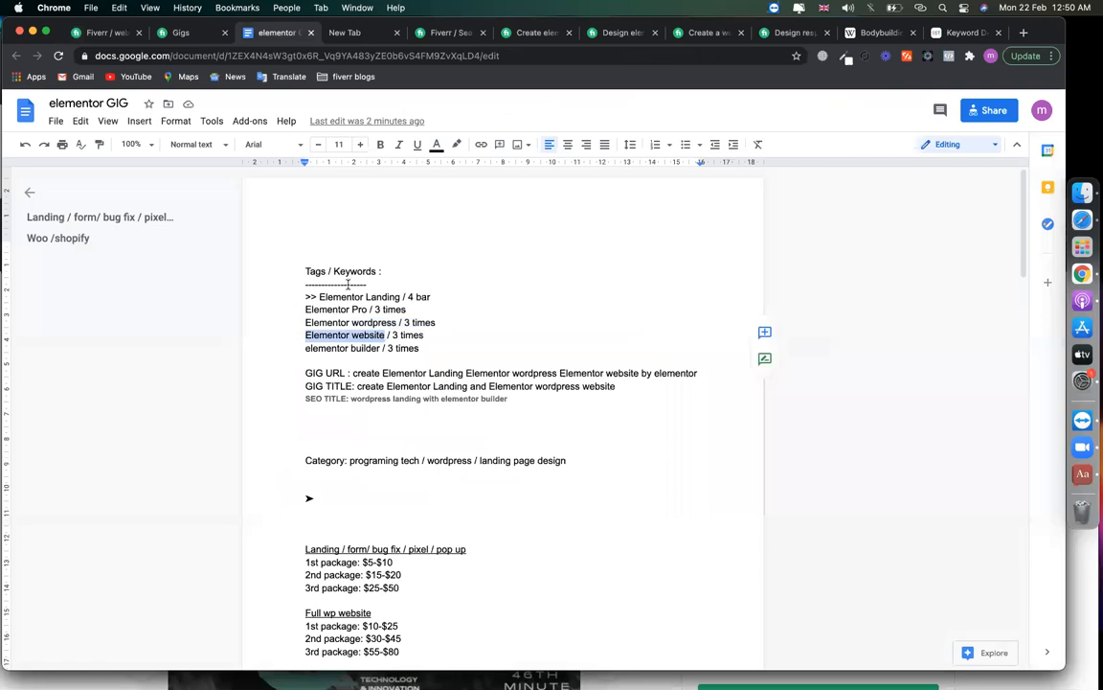
pyautogui.click(108, 33)
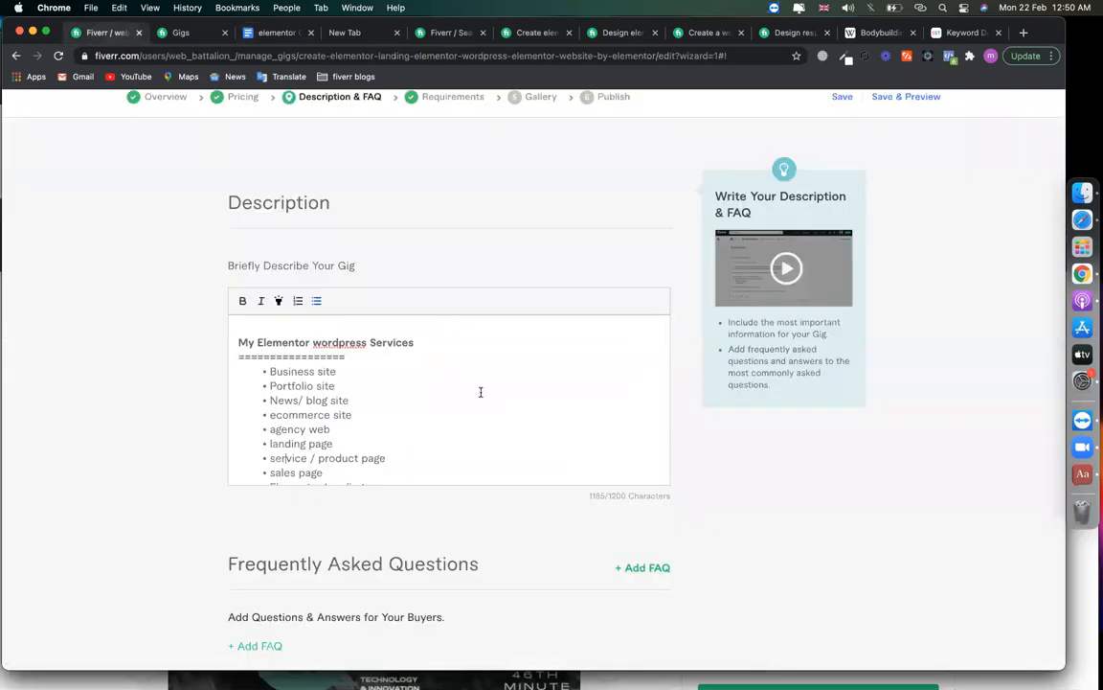
# Highlight the "Portfolio site" item in the My Elementor wordpress Services list.
pyautogui.scroll(-3, 481, 389)
pyautogui.scroll(3, 481, 390)
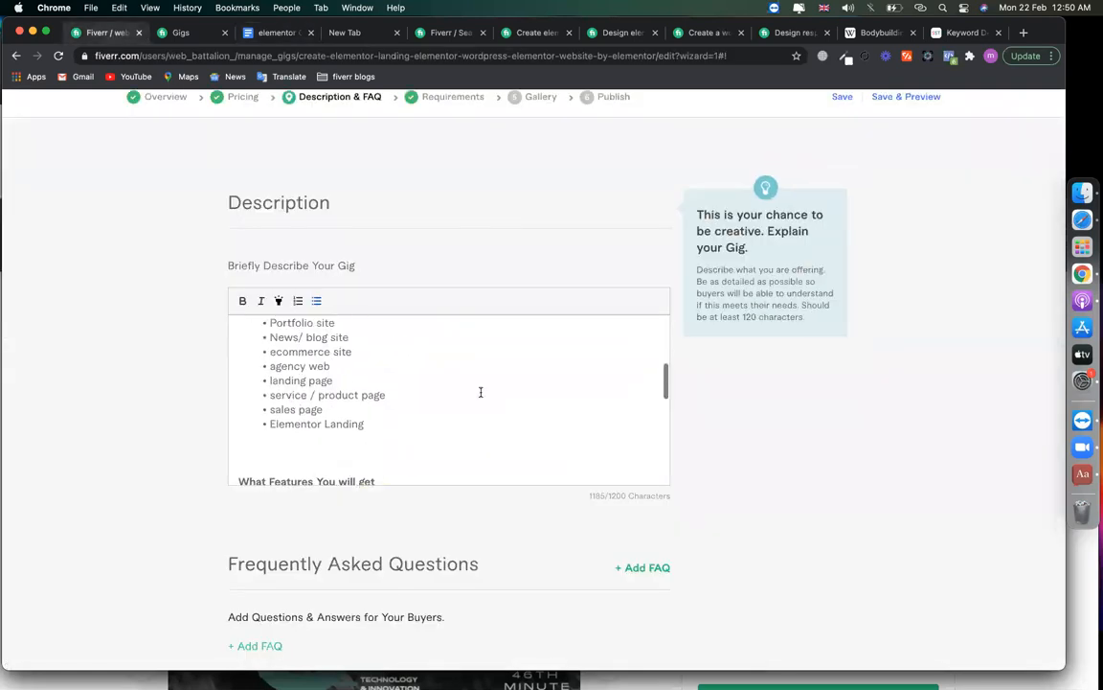
pyautogui.doubleClick(308, 381)
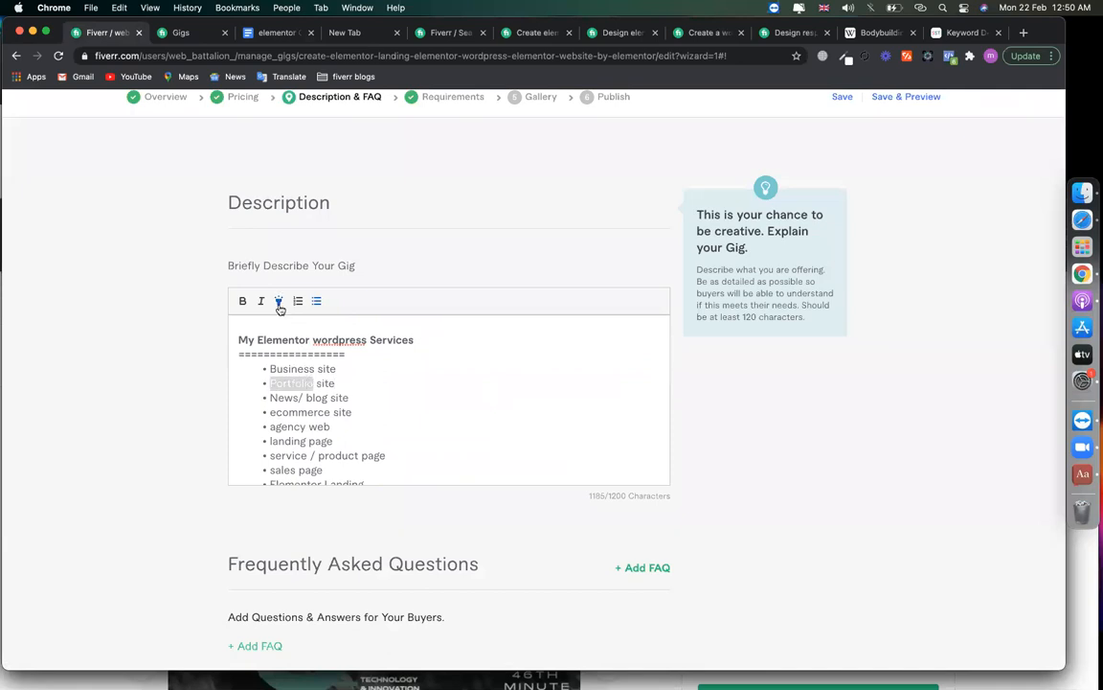
pyautogui.tripleClick(349, 376)
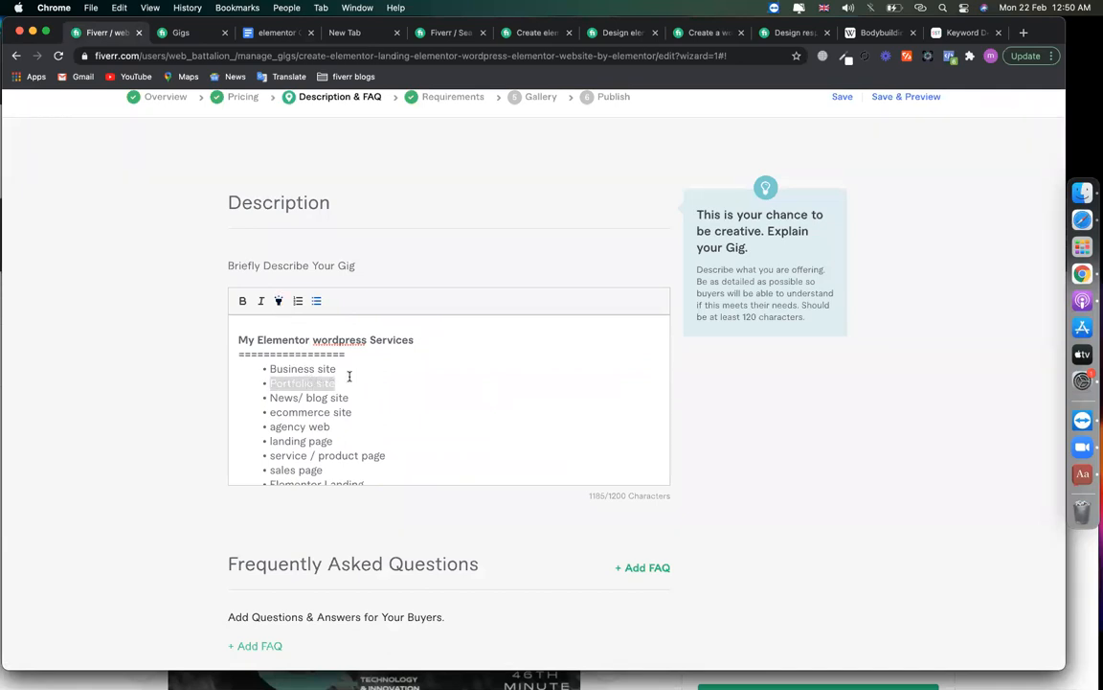
pyautogui.click(279, 302)
# Review the "Why You will hire me ?" section and the closing line of the description.
pyautogui.scroll(-10, 362, 407)
pyautogui.scroll(-3, 91, 399)
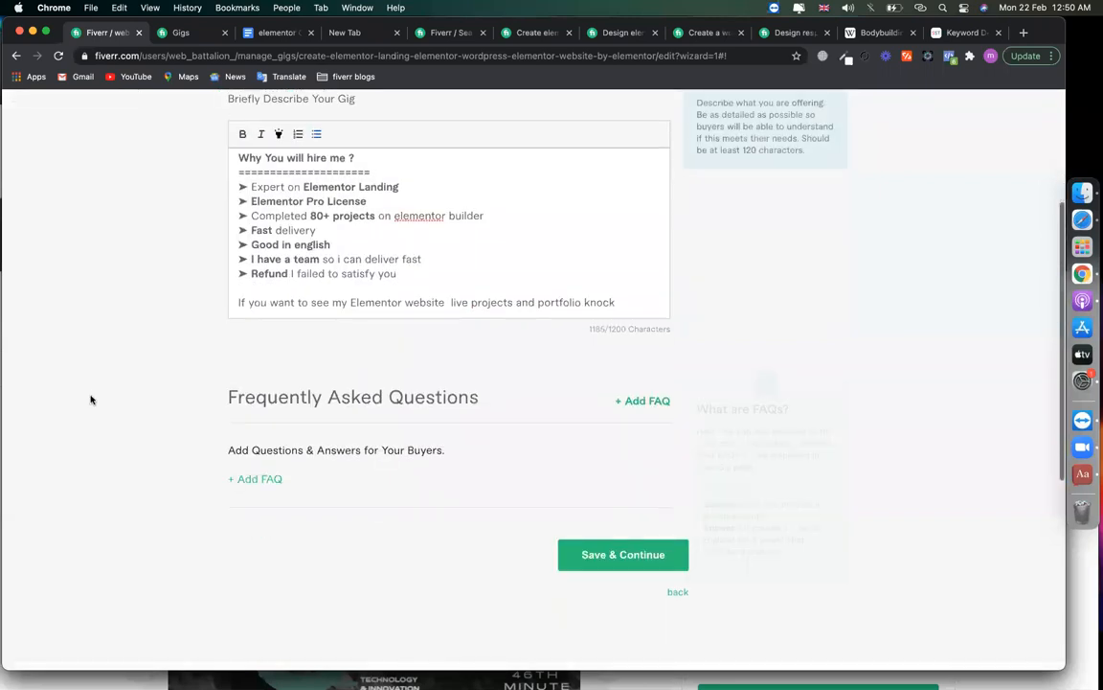
pyautogui.scroll(5, 91, 401)
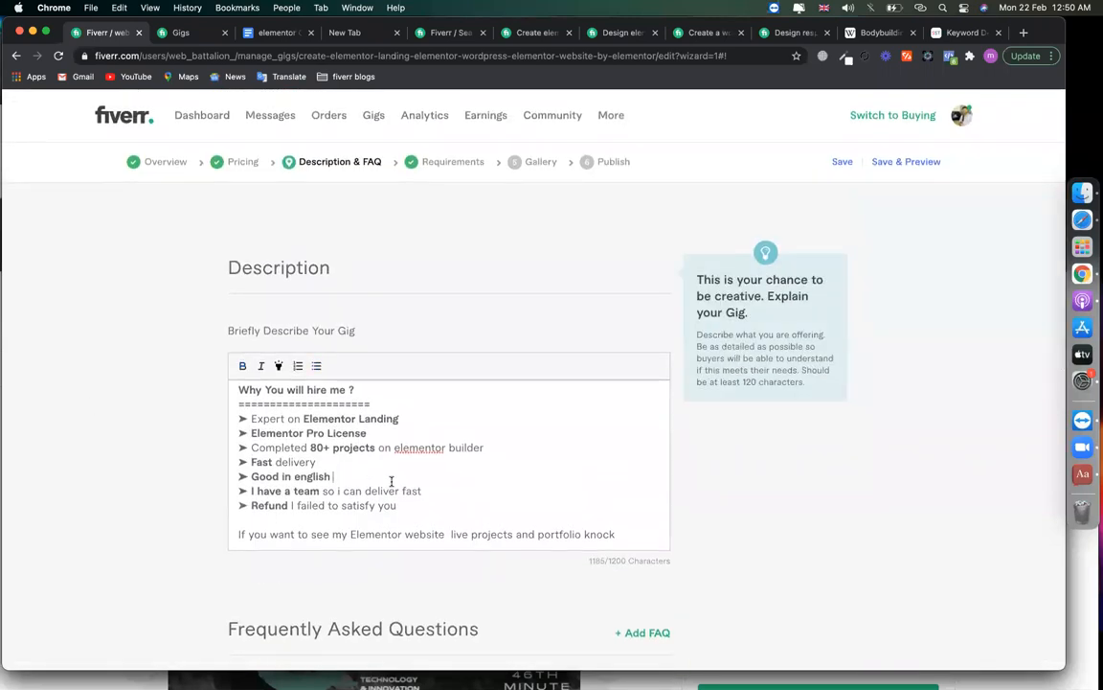
# Review the description's features list, "Why You will hire me ?" section and closing line against the Elementor Landing keyword in the elementor GIG document.
pyautogui.scroll(-2, 392, 469)
pyautogui.scroll(5, 478, 374)
pyautogui.scroll(10, 479, 373)
pyautogui.scroll(-8, 479, 374)
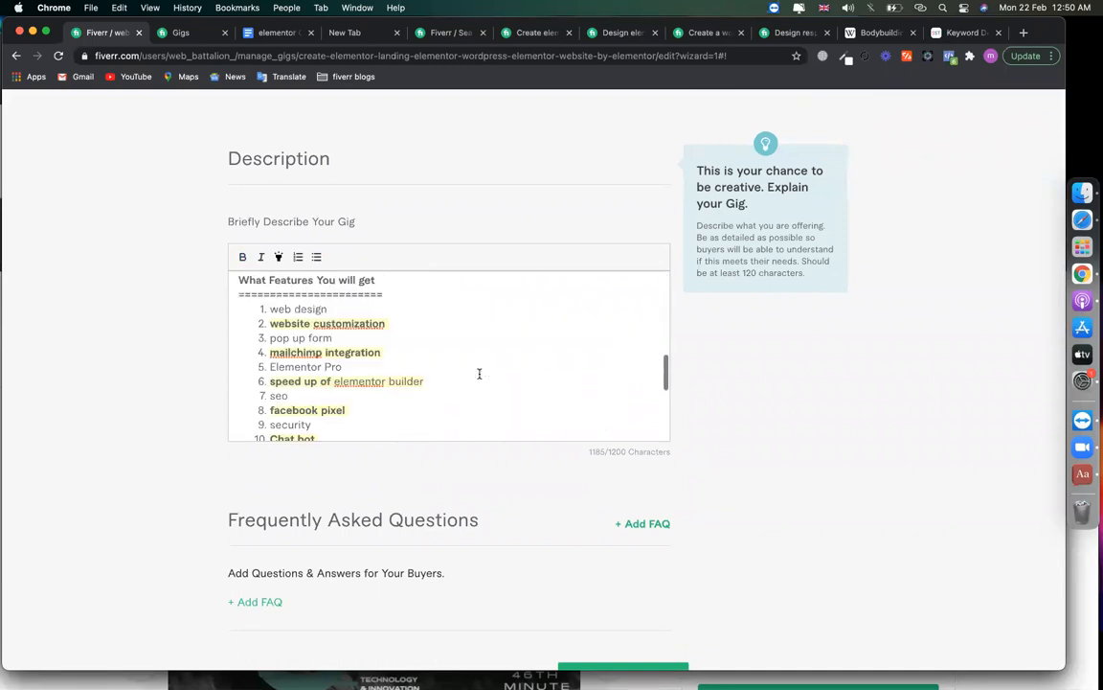
pyautogui.scroll(-3, 479, 374)
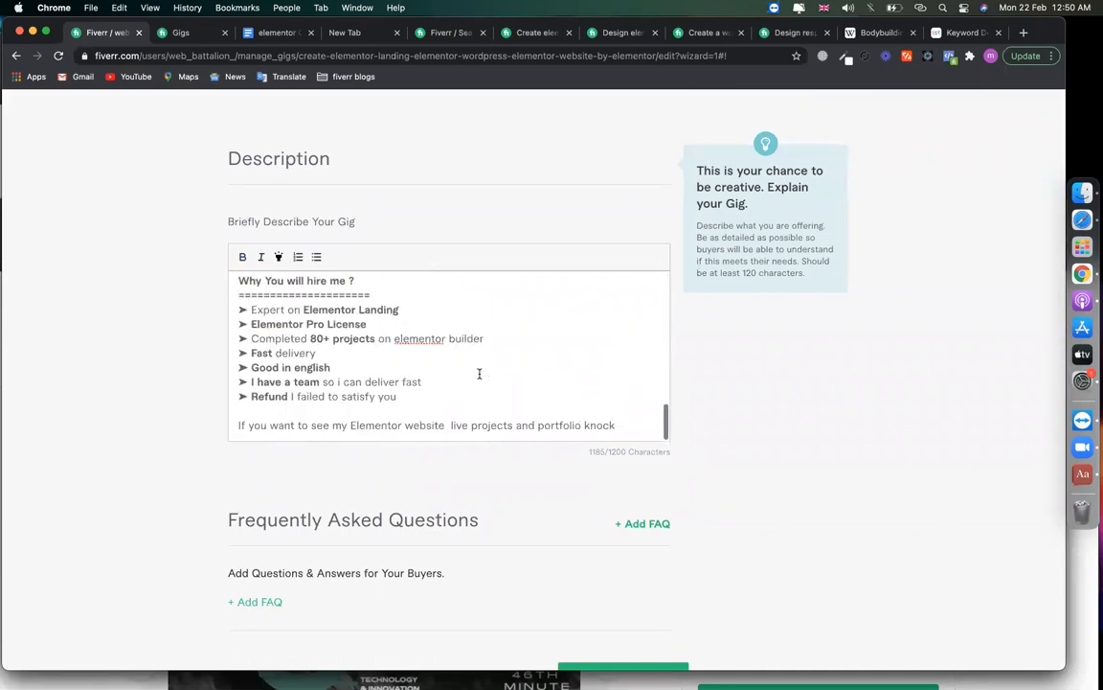
pyautogui.doubleClick(330, 310)
pyautogui.scroll(4, 604, 342)
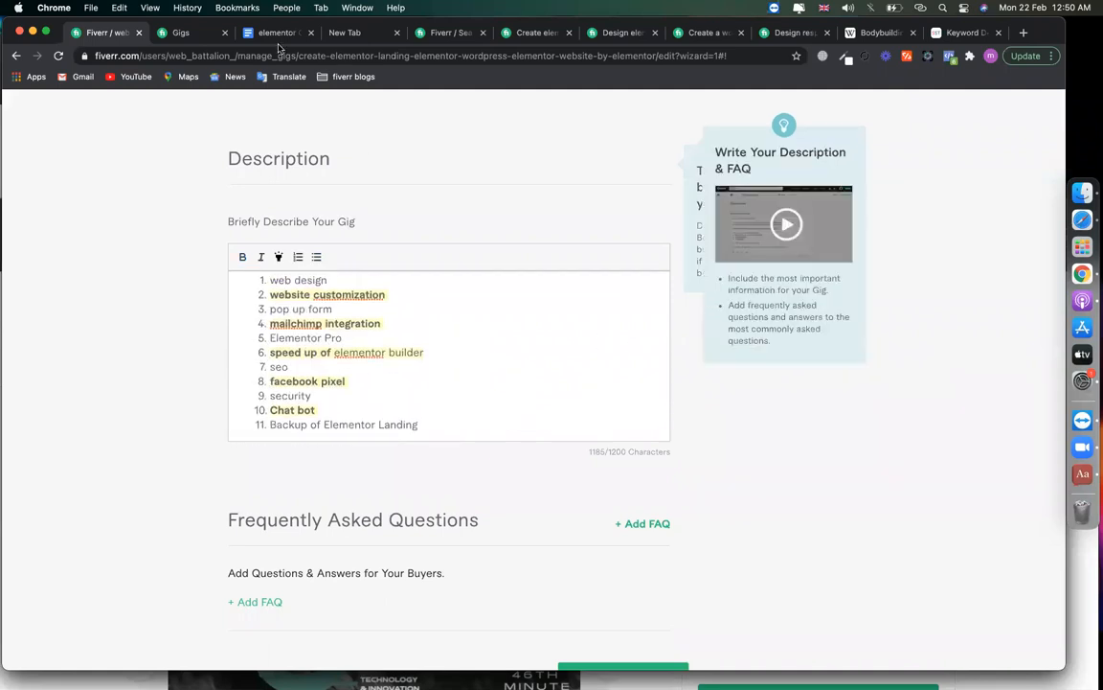
pyautogui.click(254, 35)
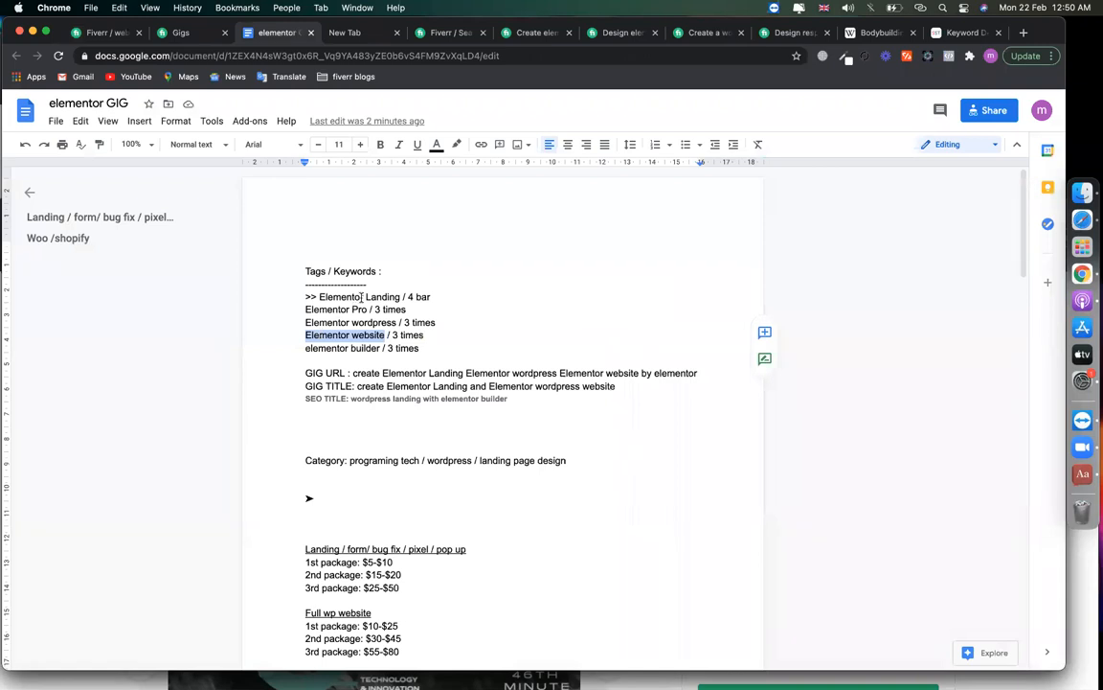
pyautogui.moveTo(362, 297); pyautogui.dragTo(321, 294)
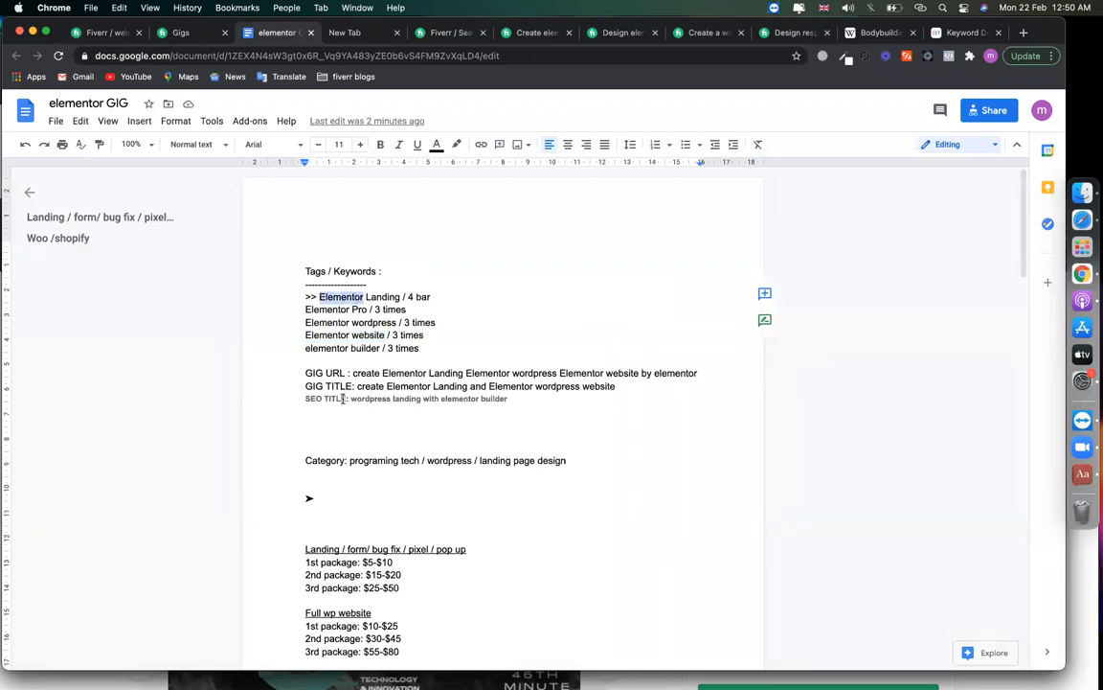
pyautogui.click(100, 33)
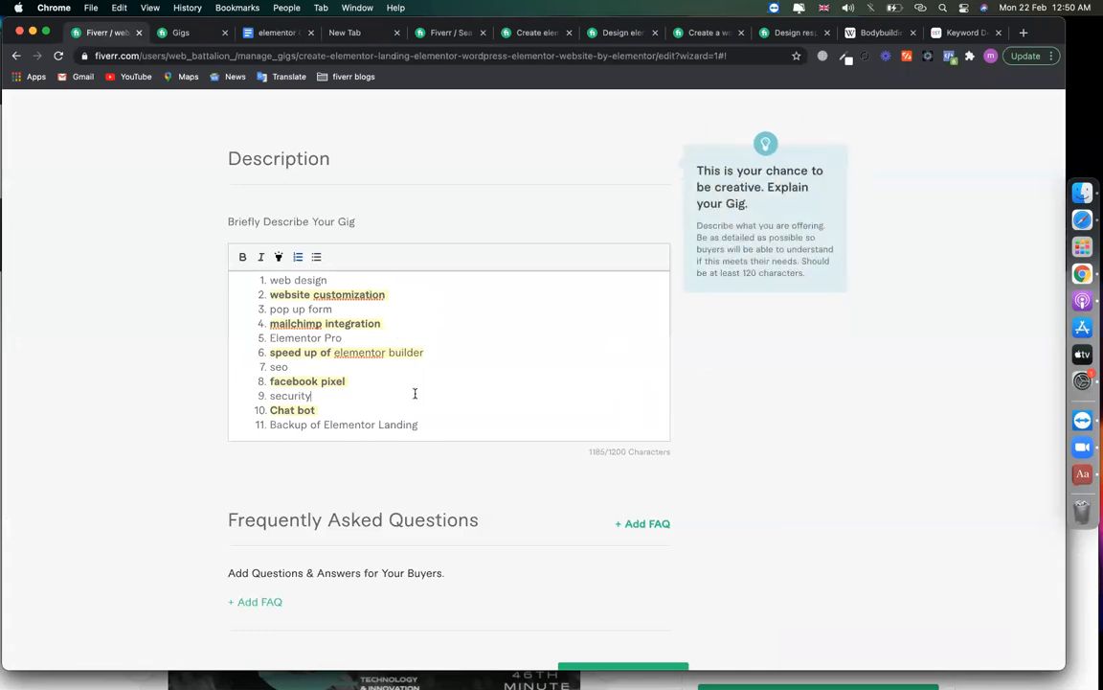
pyautogui.scroll(-3, 415, 392)
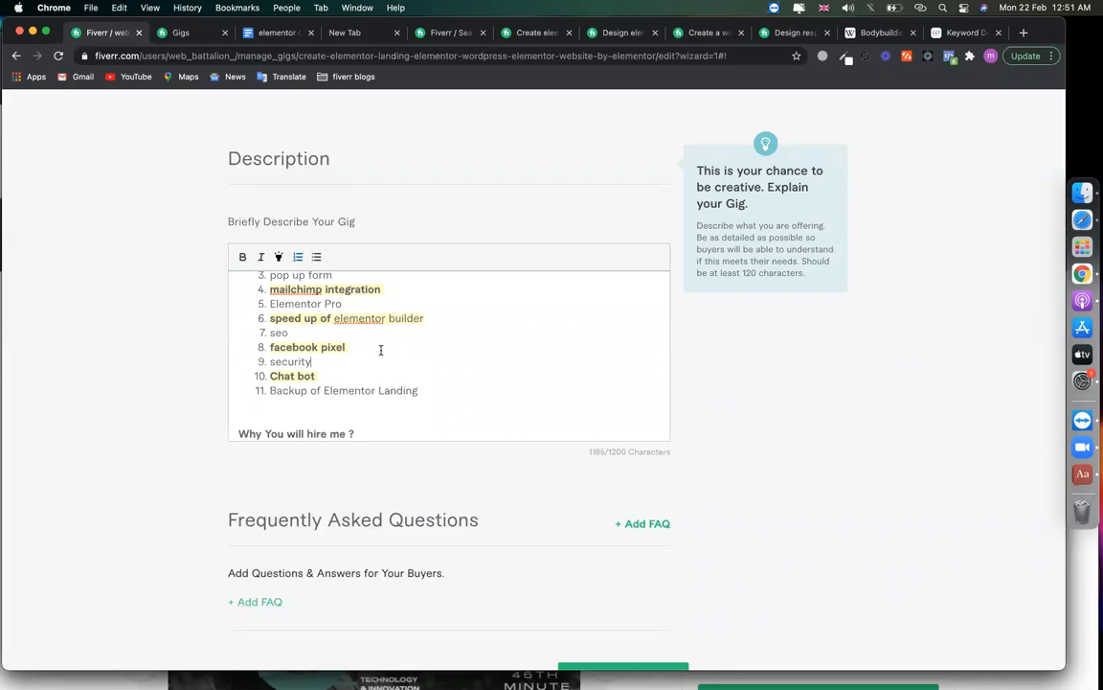
pyautogui.scroll(-10, 457, 382)
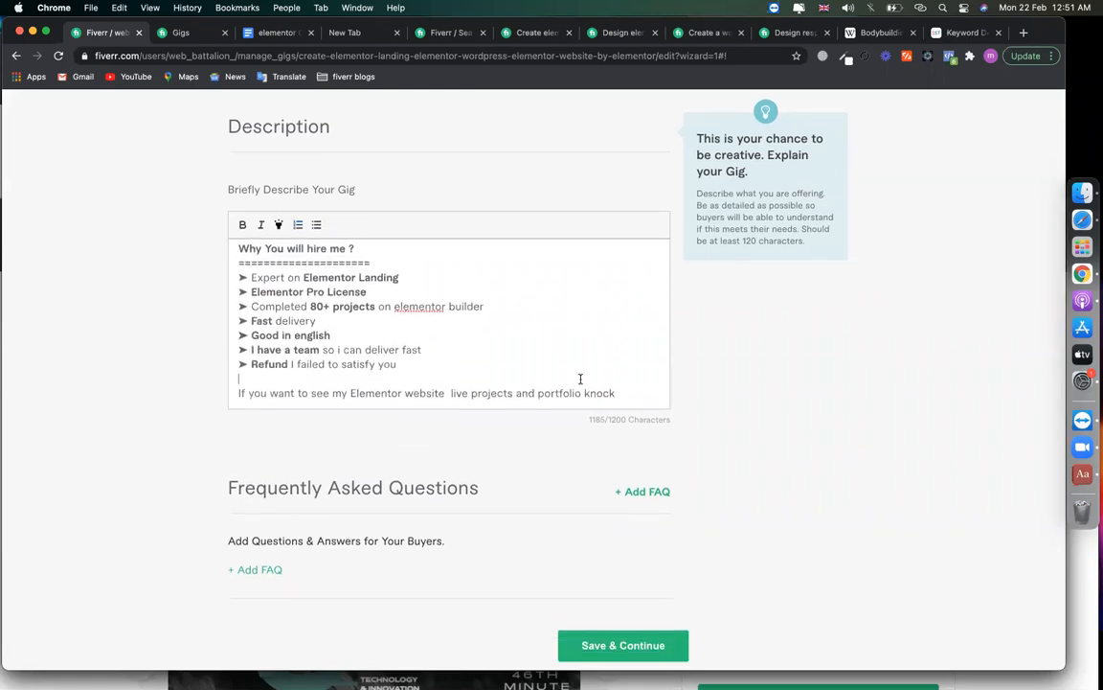
pyautogui.scroll(-2, 393, 460)
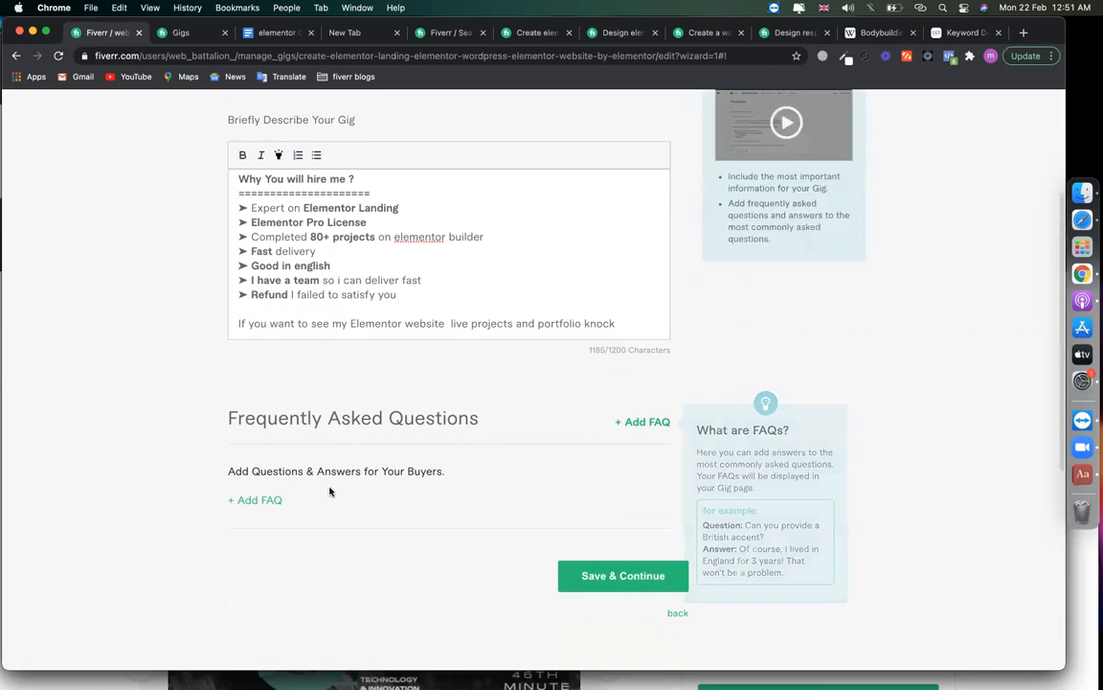
# Examine competing Elementor gigs for FAQ ideas, expanding buyer questions on experience, domain and hosting, website categories and design suggestions.
pyautogui.click(789, 37)
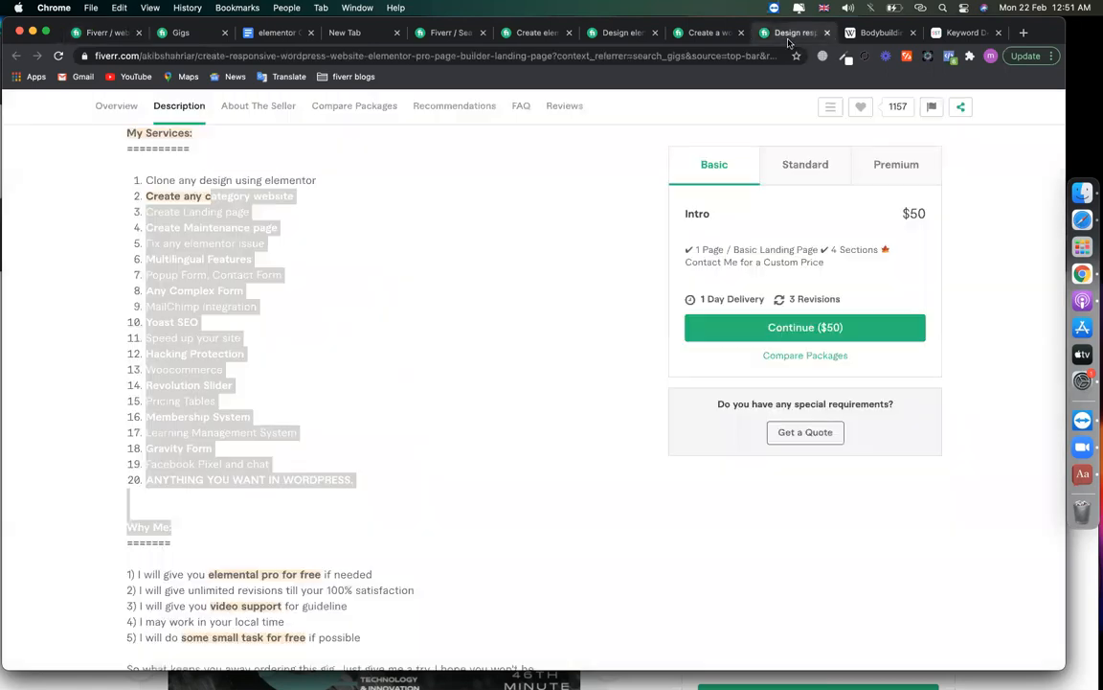
pyautogui.scroll(-20, 628, 369)
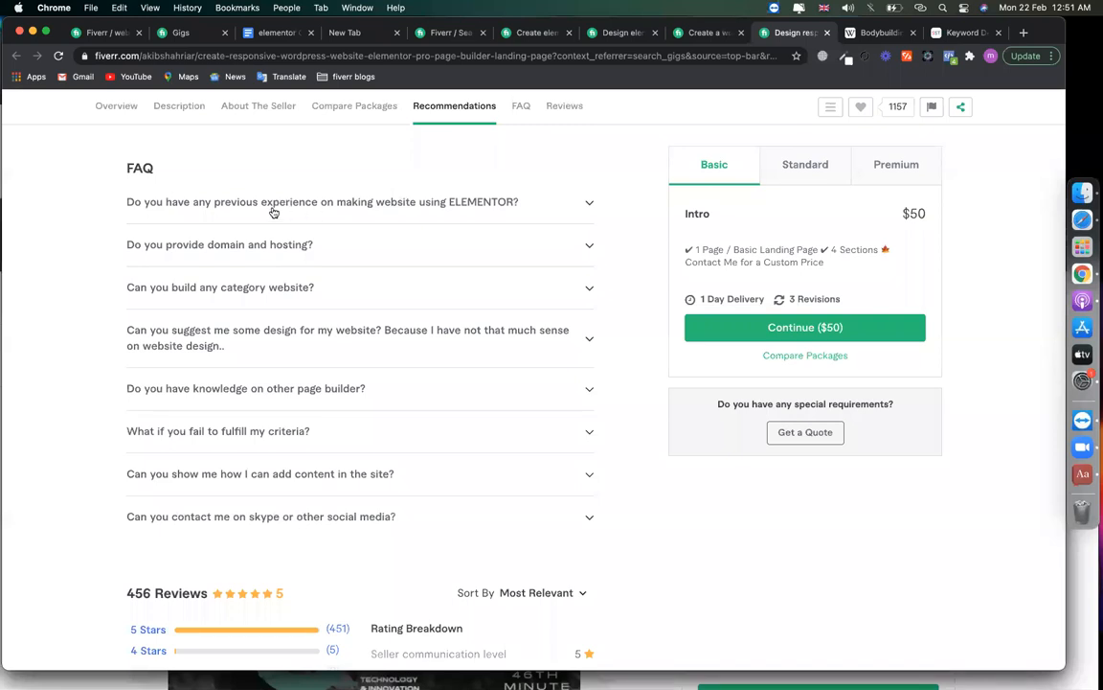
pyautogui.click(273, 202)
pyautogui.click(255, 271)
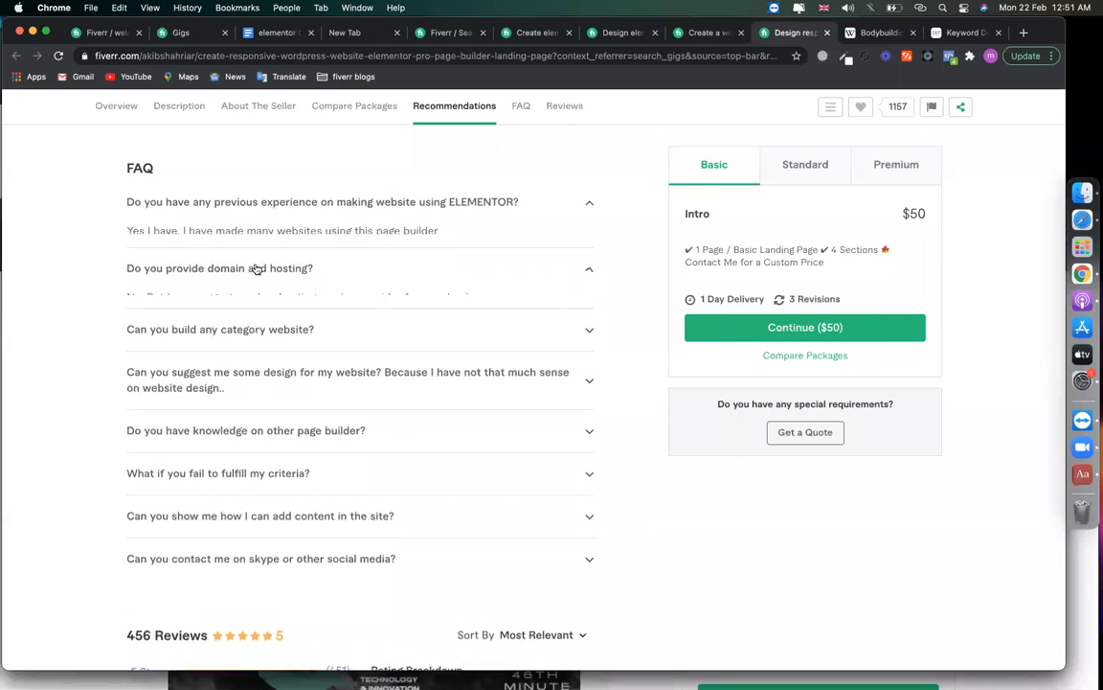
pyautogui.click(292, 317)
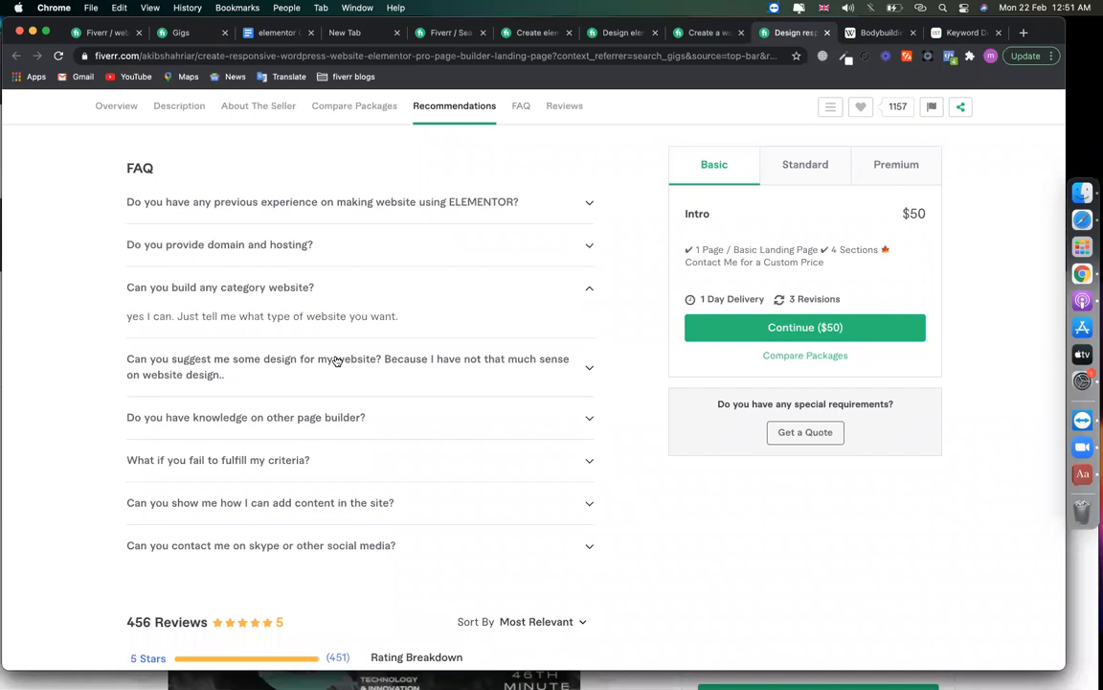
pyautogui.click(337, 362)
pyautogui.hotkey('ctrl', 'shift', 'Tab')
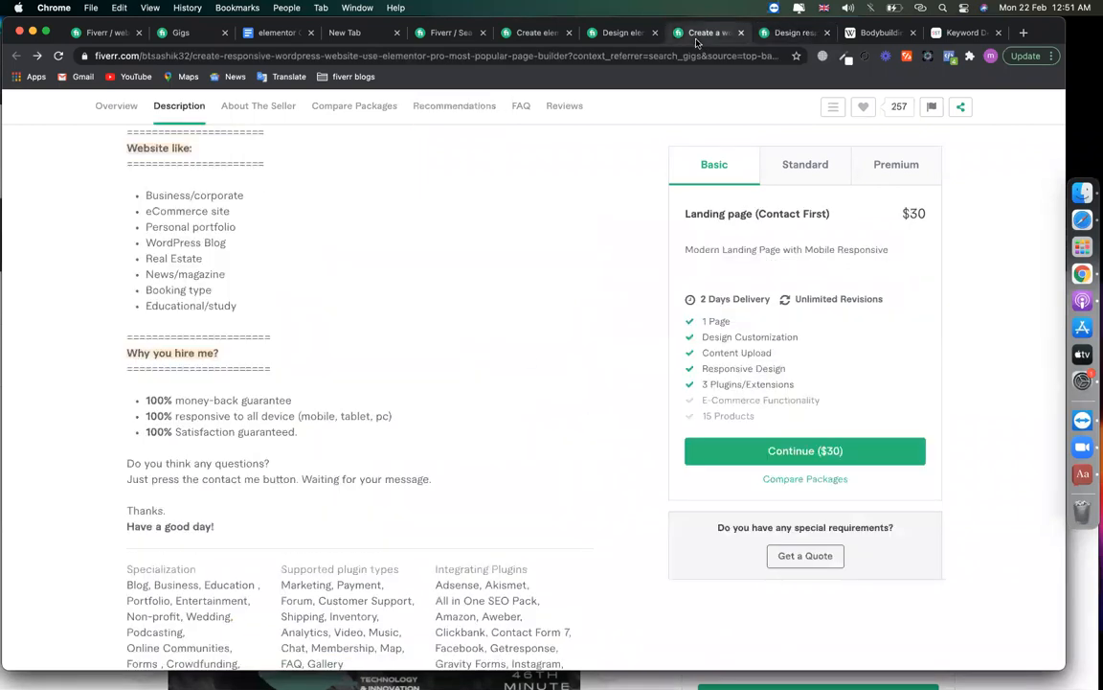
pyautogui.scroll(-15, 498, 463)
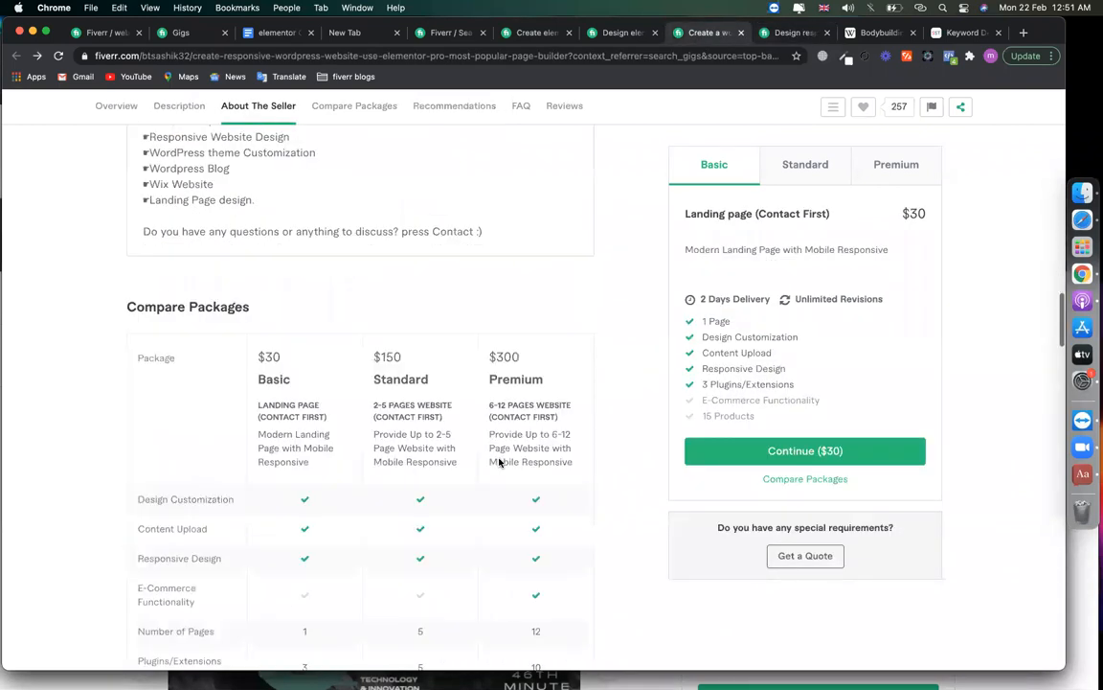
pyautogui.scroll(-20, 498, 463)
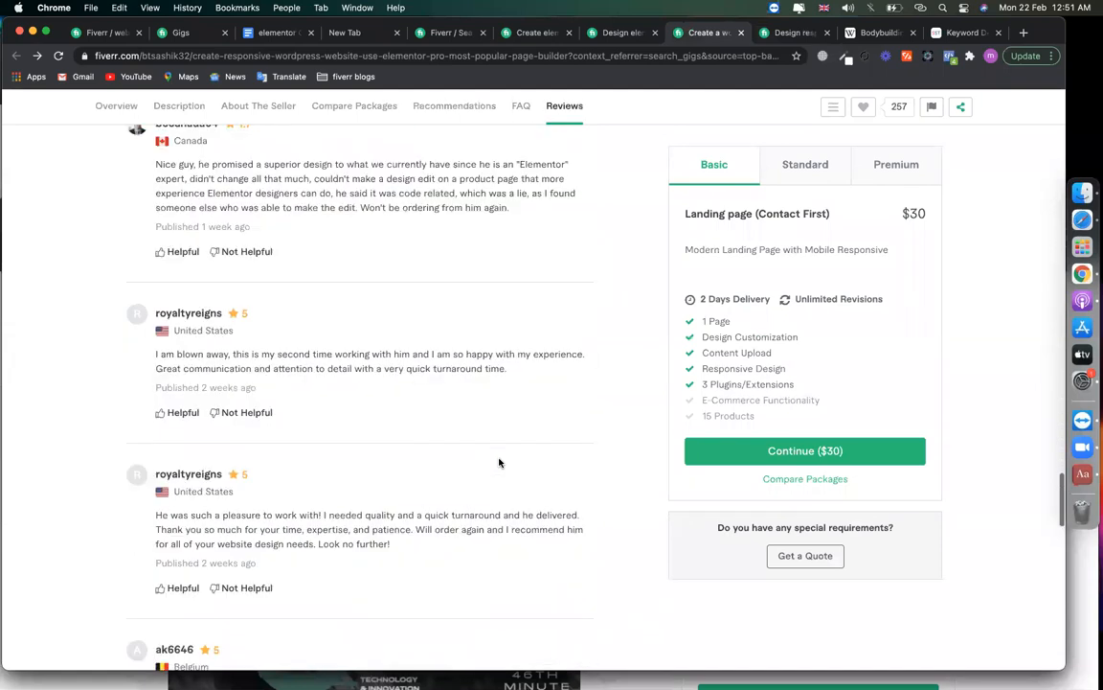
pyautogui.scroll(-8, 499, 463)
pyautogui.scroll(8, 499, 463)
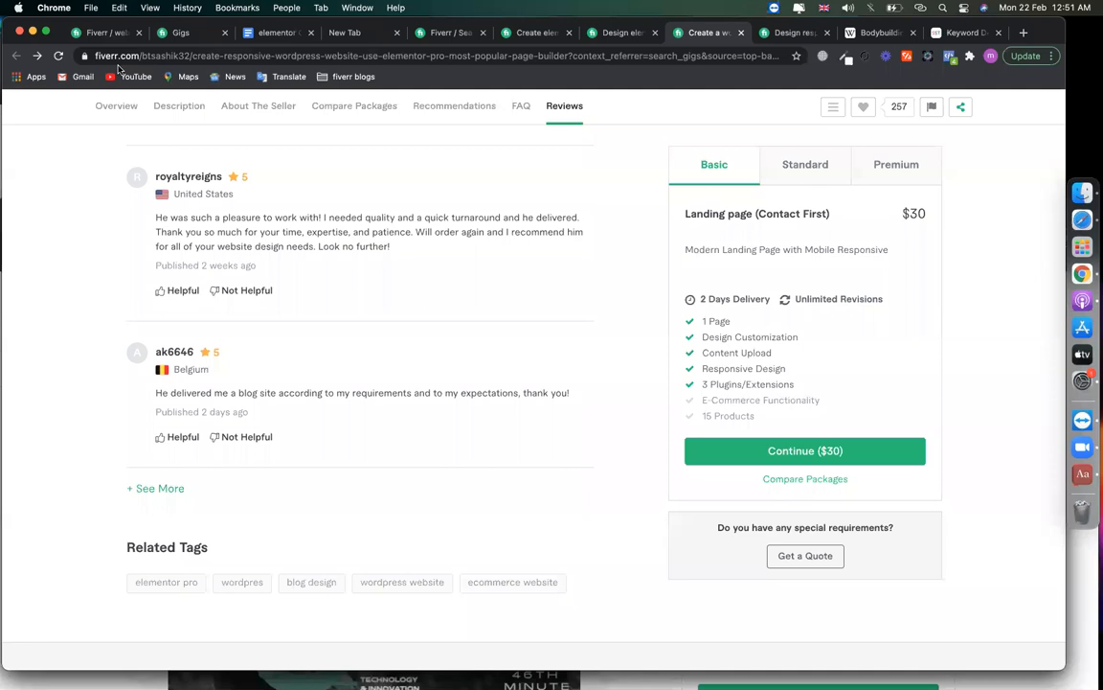
# Start a new FAQ on the gig with the question "Do you have team to deliver fast ?".
pyautogui.click(111, 33)
pyautogui.click(659, 424)
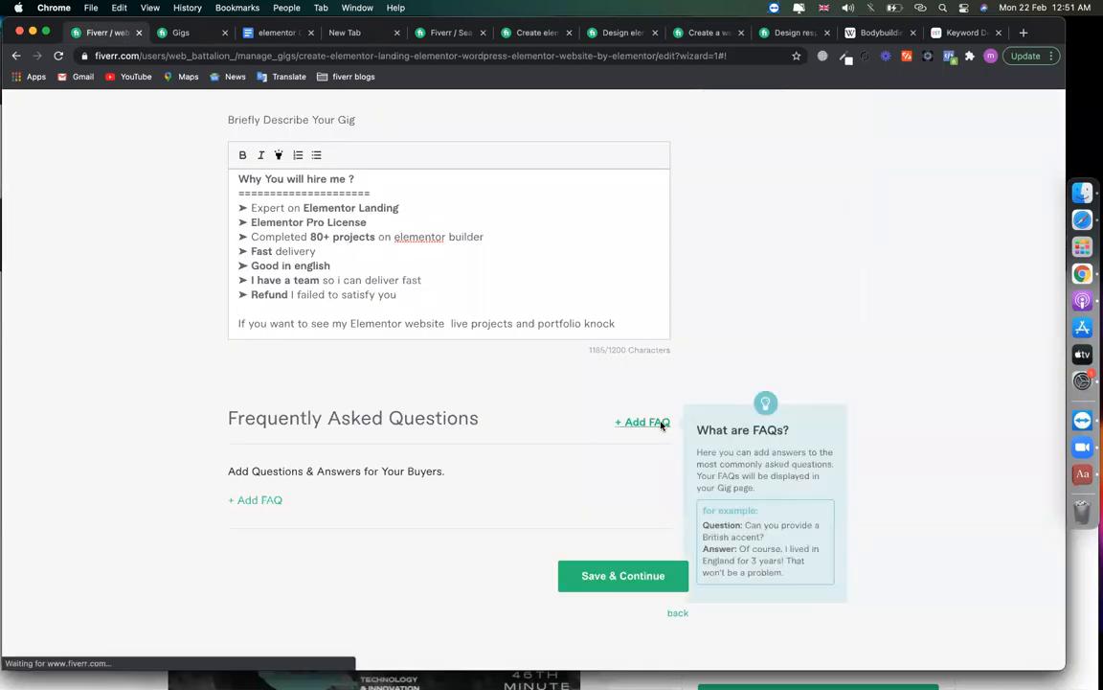
pyautogui.click(356, 512)
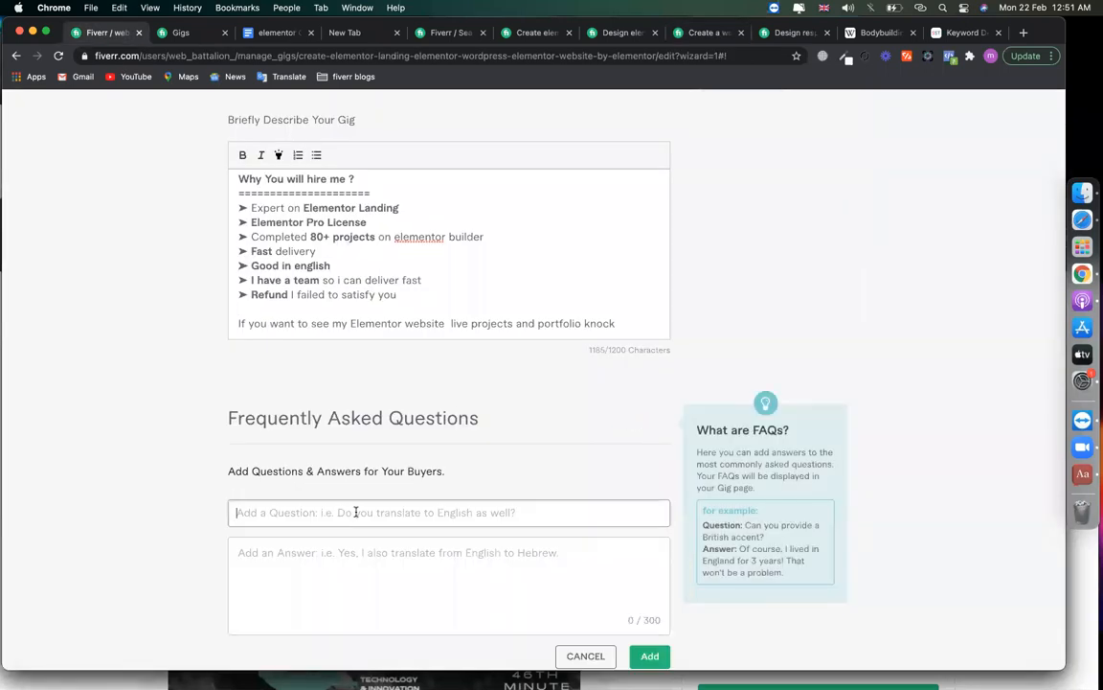
pyautogui.write('Do you have team to deliv')
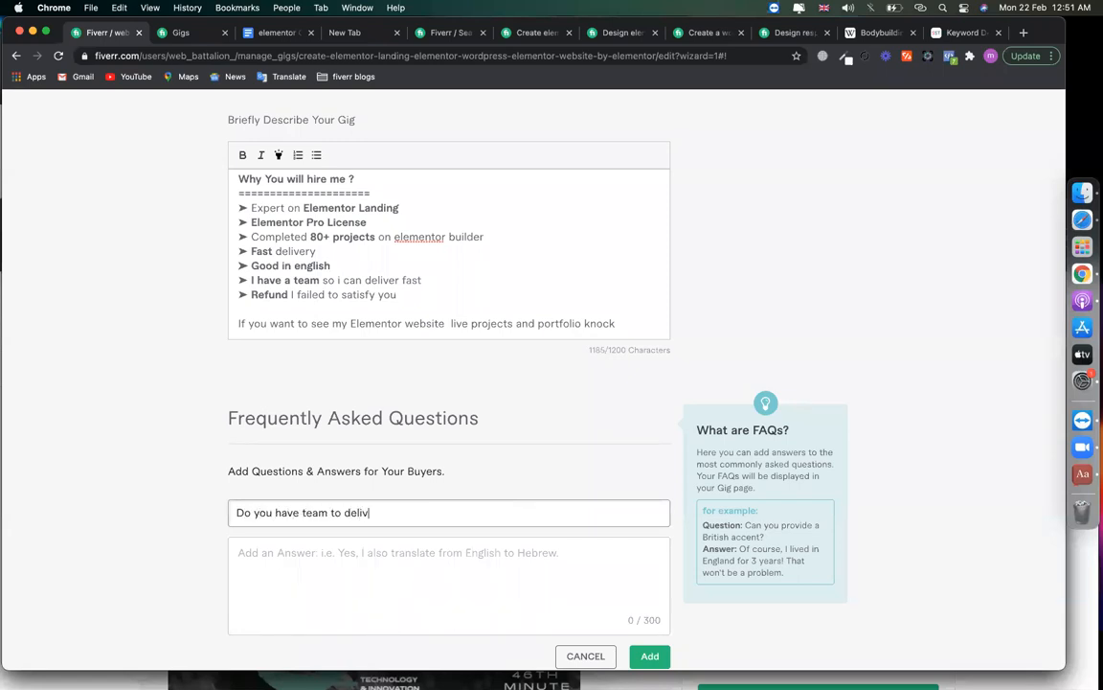
pyautogui.write('er fast ?')
# Answer the team question with "yes i have 3 members team, so i can deliver fast" and add the FAQ to the gig.
pyautogui.click(337, 581)
pyautogui.write('yes i ha')
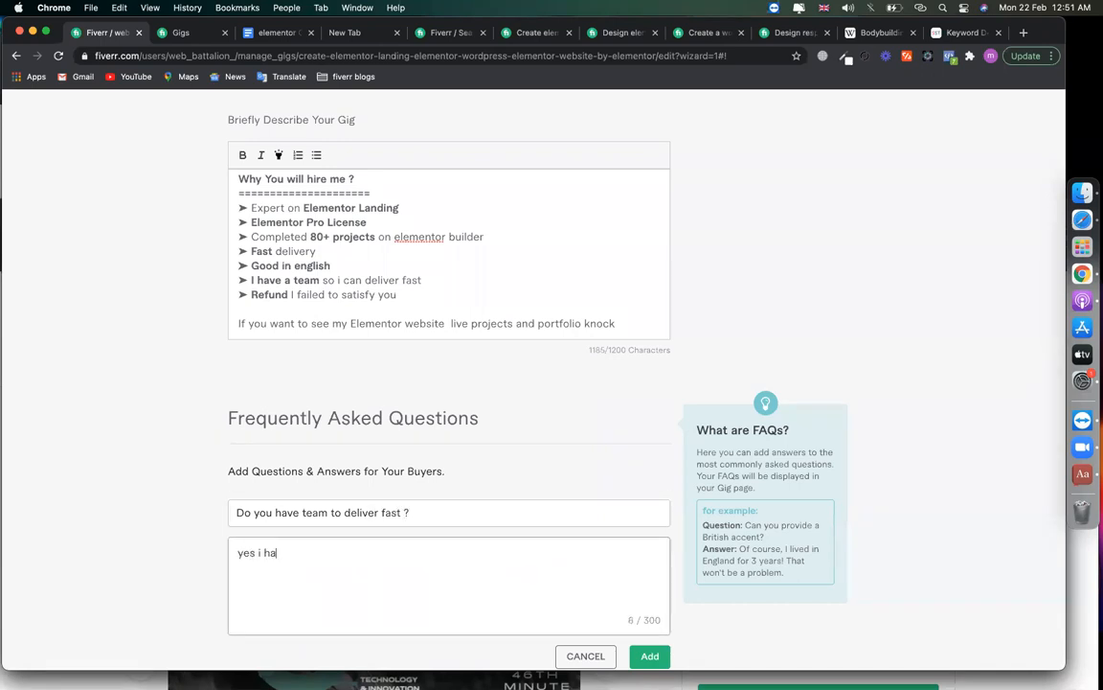
pyautogui.write('ve 3 members team, so')
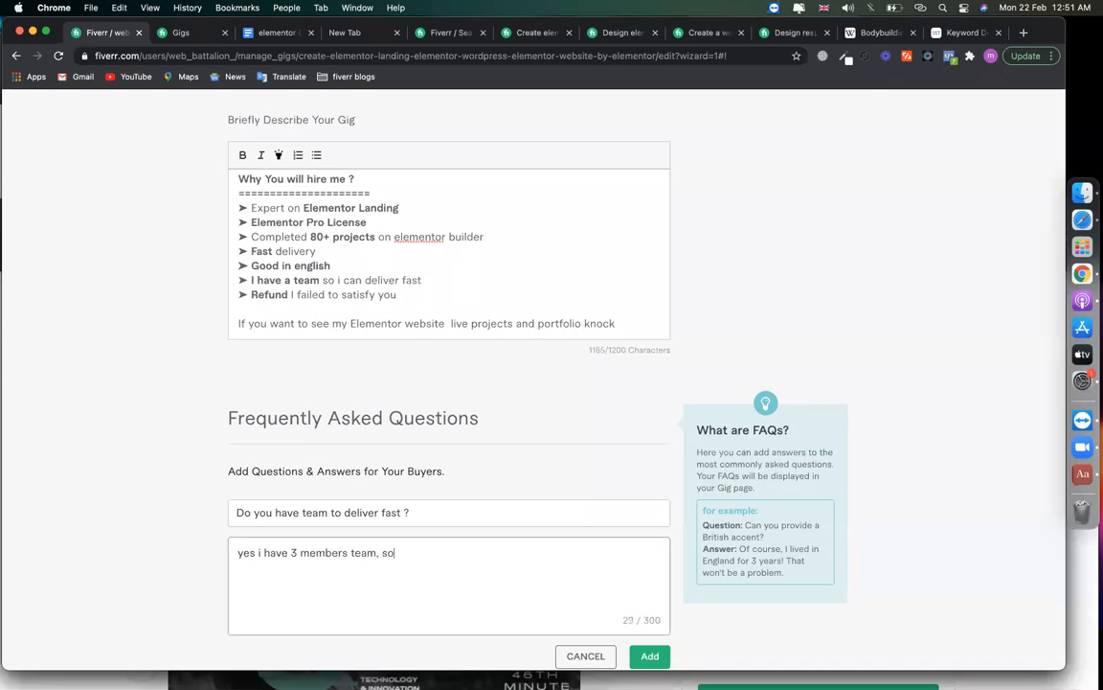
pyautogui.write(' i can deliver fast')
pyautogui.scroll(-4, 660, 594)
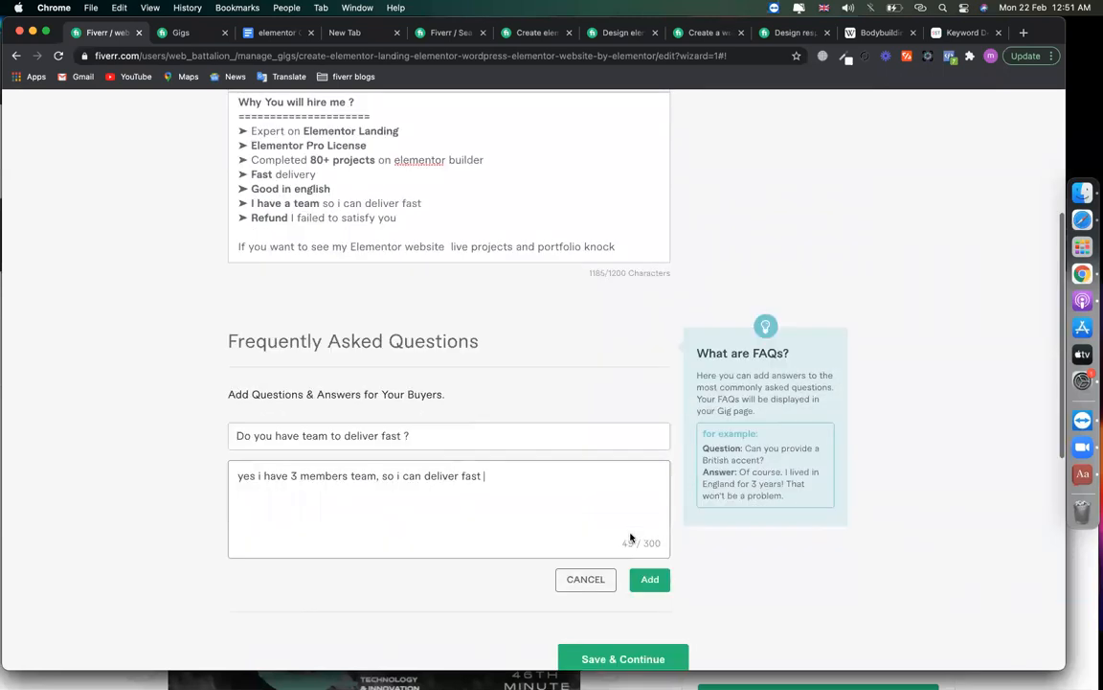
pyautogui.click(651, 475)
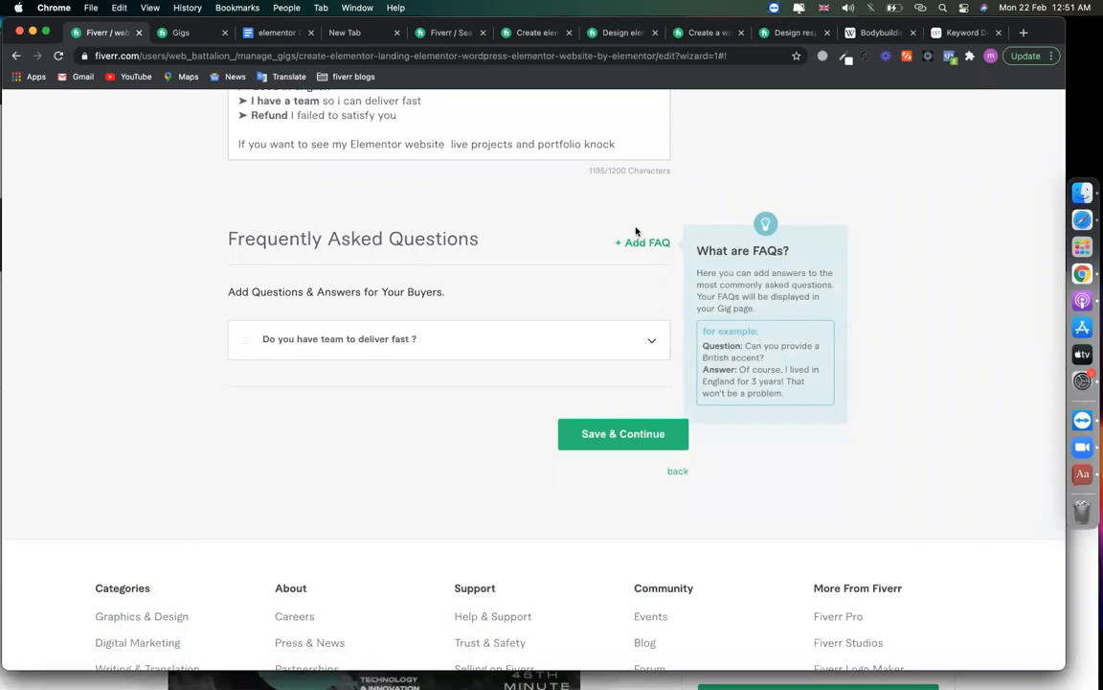
# Start a second FAQ asking "do you have expertise on Elementor Landing?", copying the Elementor Landing keyword from the elementor GIG document.
pyautogui.click(651, 244)
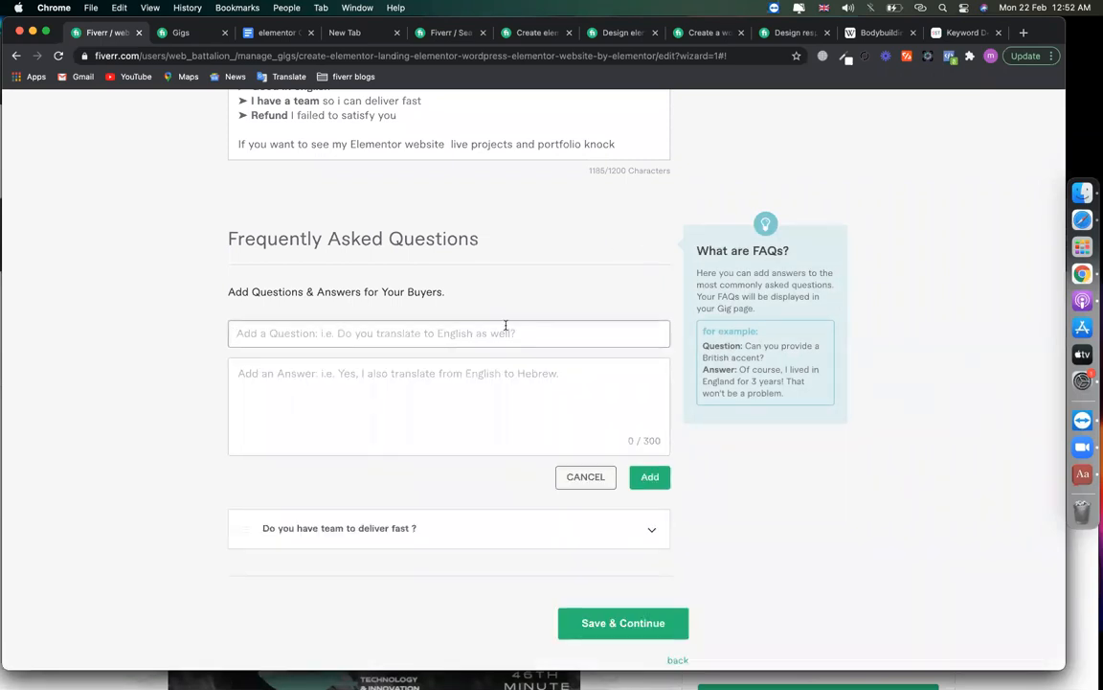
pyautogui.click(278, 34)
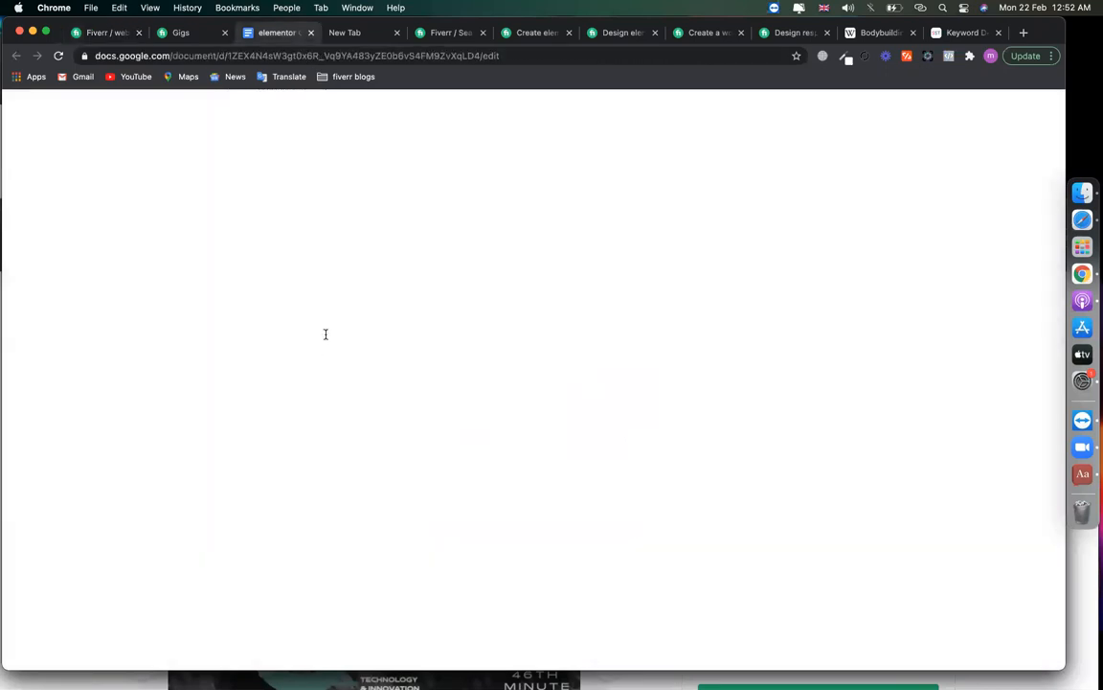
pyautogui.moveTo(401, 299); pyautogui.dragTo(320, 300)
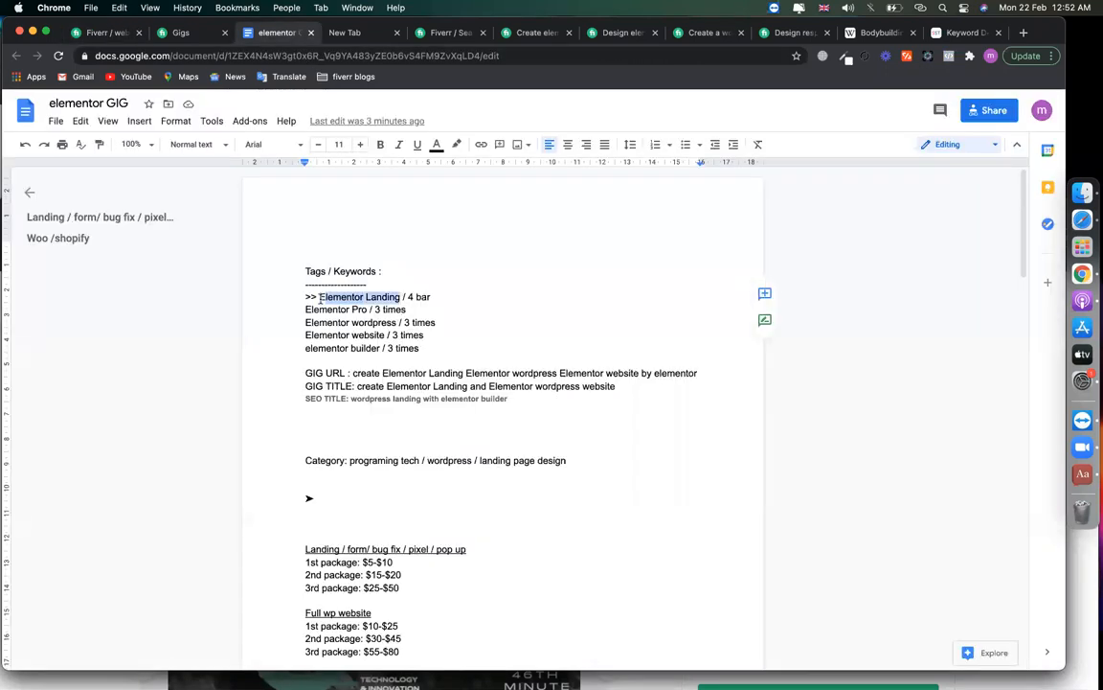
pyautogui.press('super+c')
pyautogui.press('super+1')
pyautogui.write('do you have expertise on Elementor Landing?')
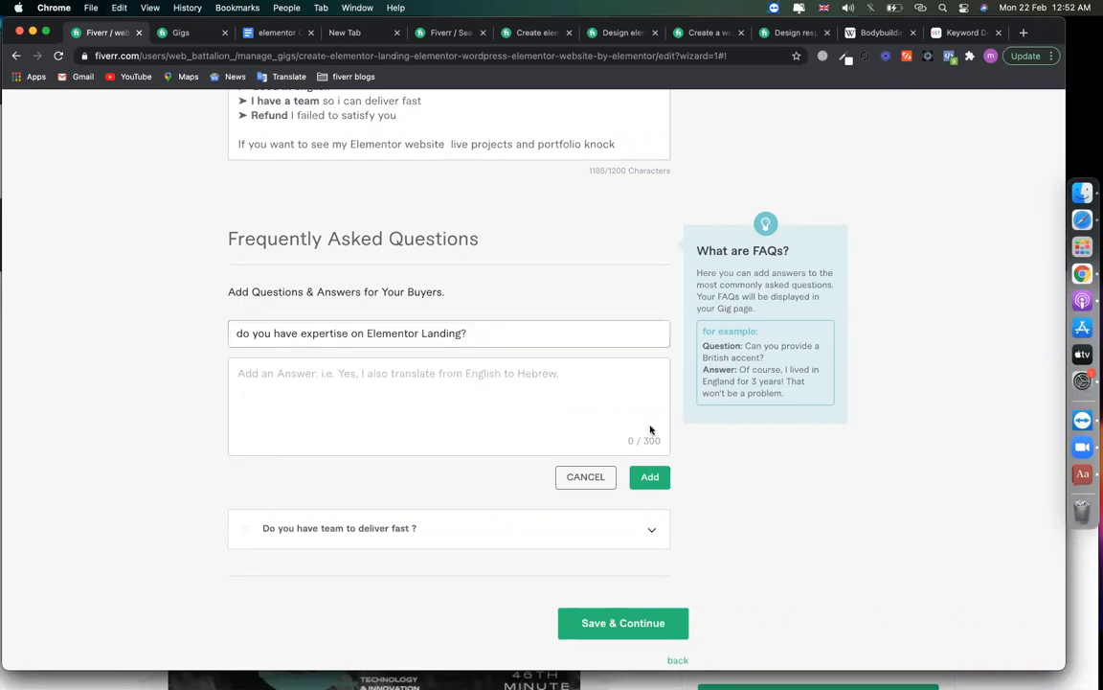
# Answer with "yes, i have" and "i already created 80+ Elementor wordpress already , knock me i will give the links", and add the FAQ.
pyautogui.click(586, 394)
pyautogui.write('yes, i have ')
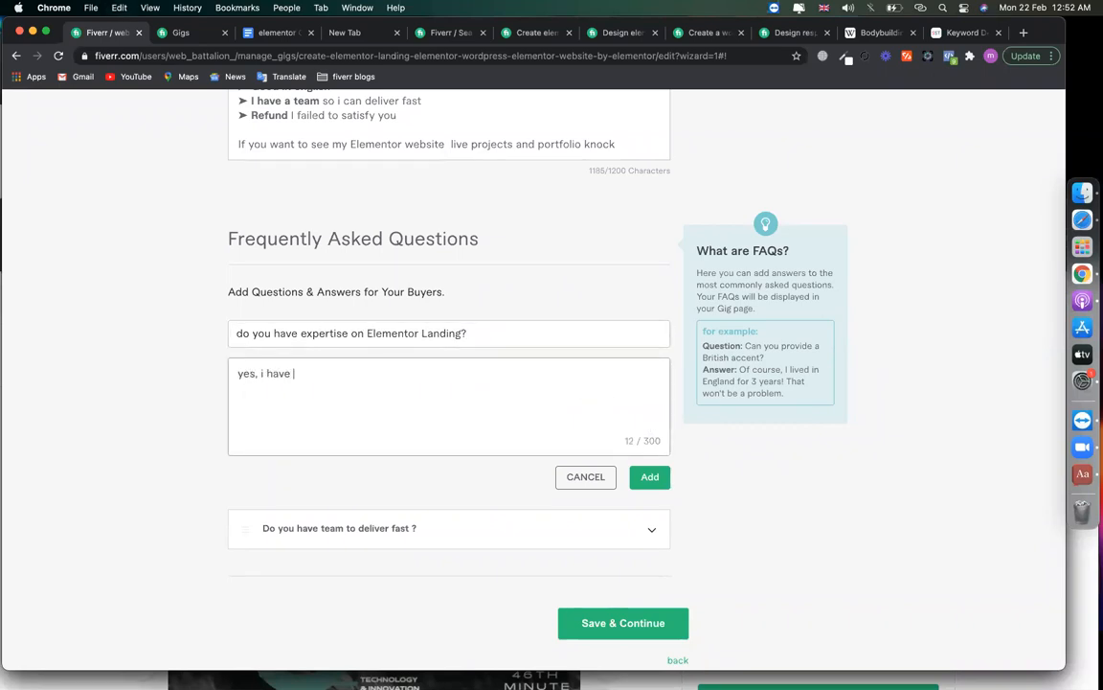
pyautogui.write(' i already created')
pyautogui.click(276, 33)
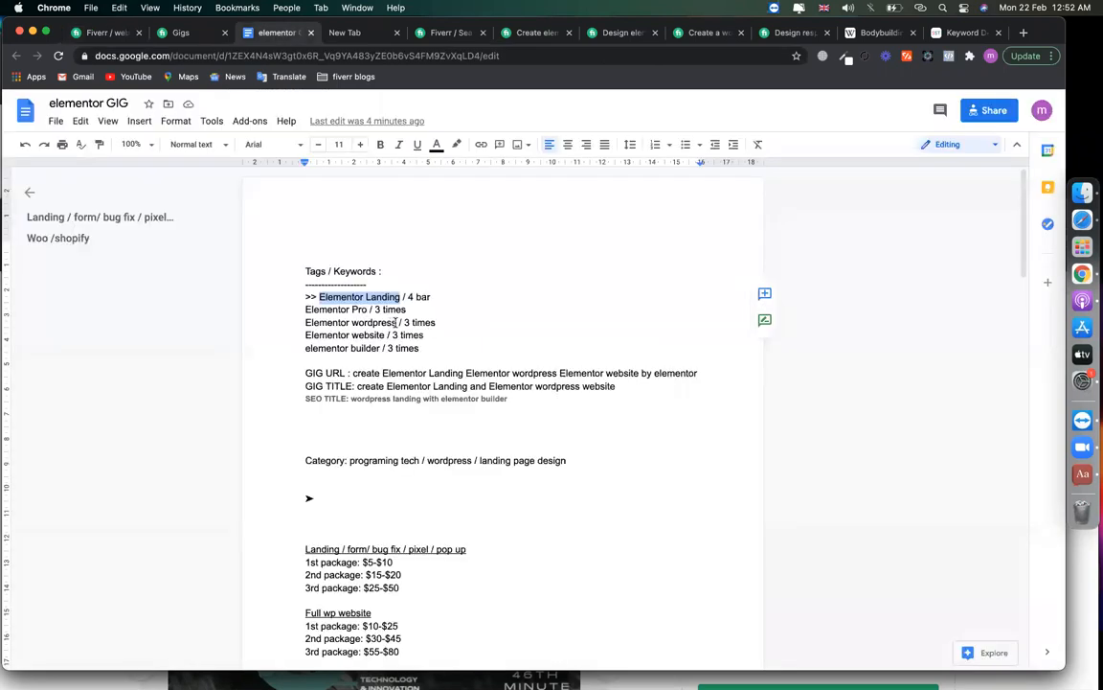
pyautogui.moveTo(396, 322); pyautogui.dragTo(305, 323)
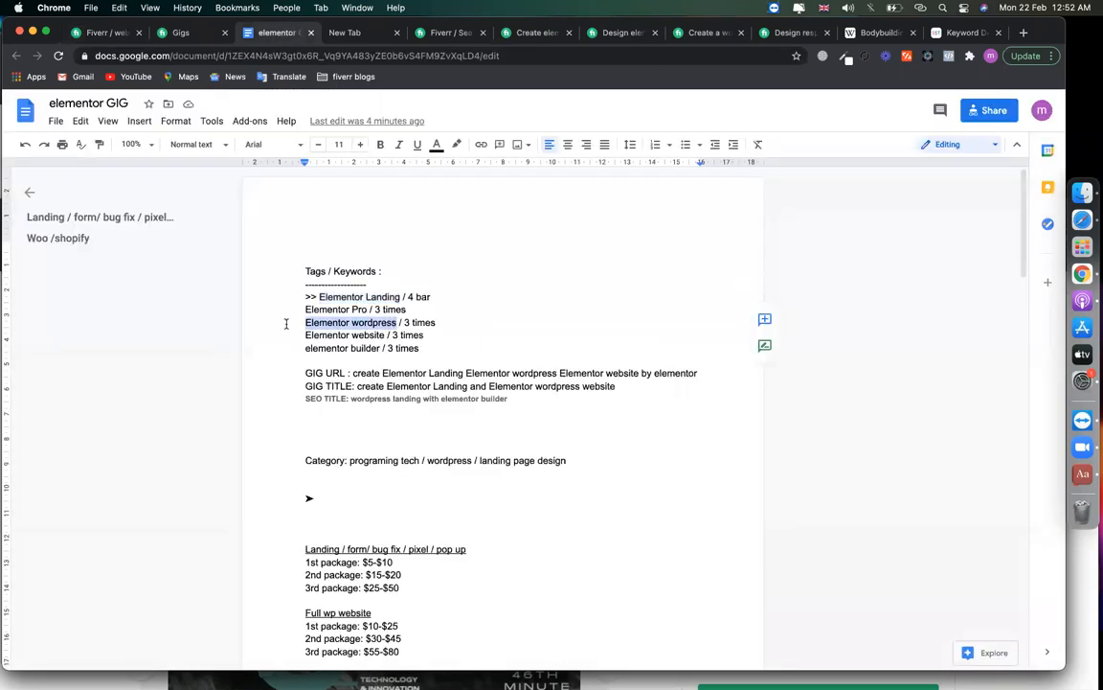
pyautogui.click(109, 32)
pyautogui.write('80+')
pyautogui.press('super+v')
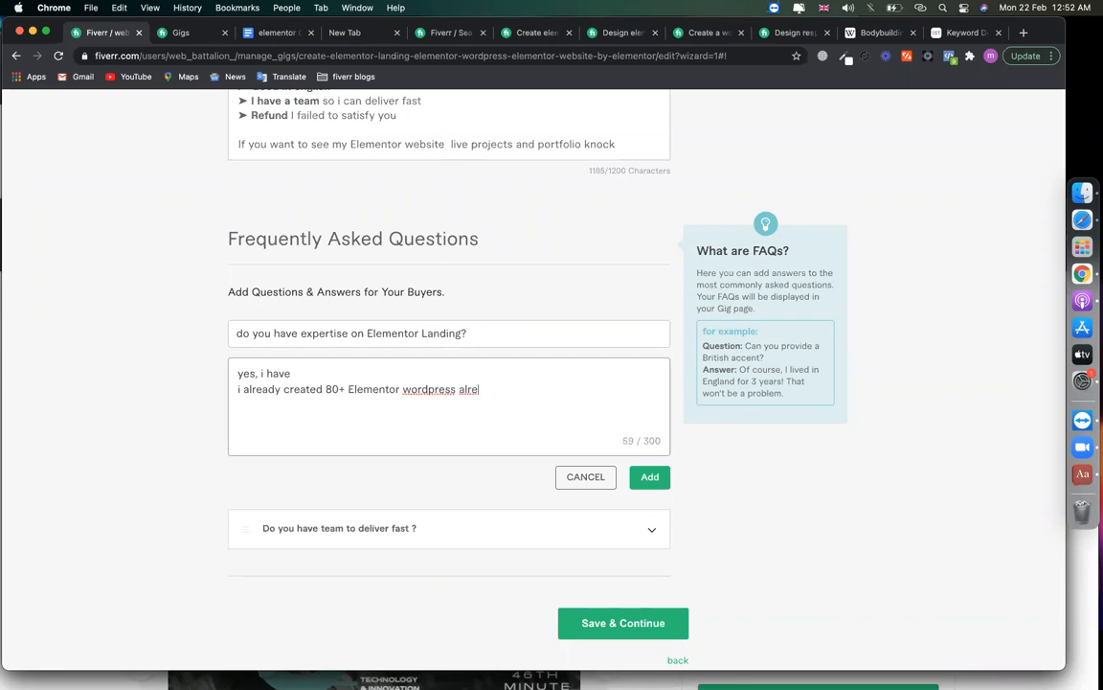
pyautogui.write('dy , knock me i wil l give the link')
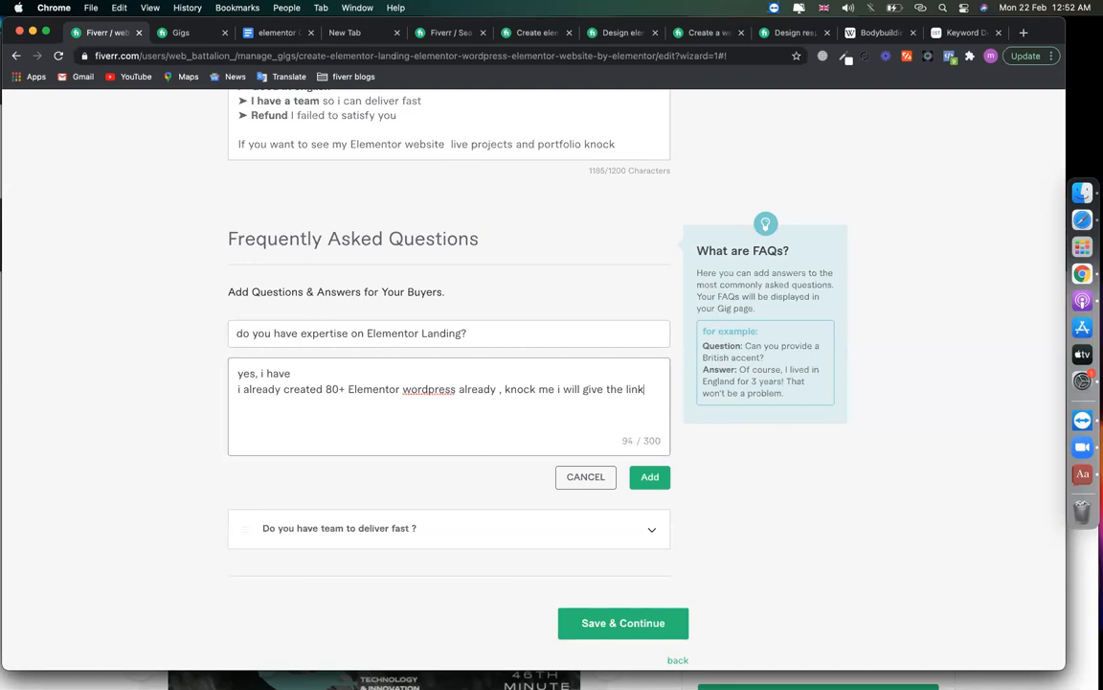
pyautogui.write('s')
pyautogui.click(649, 477)
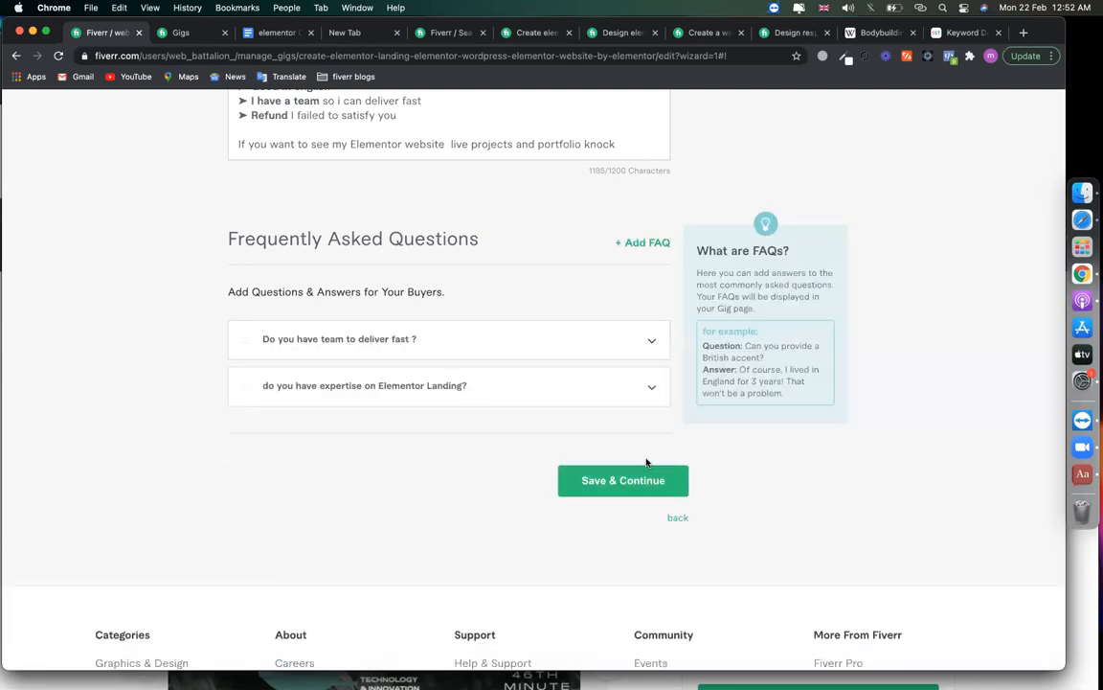
pyautogui.click(642, 244)
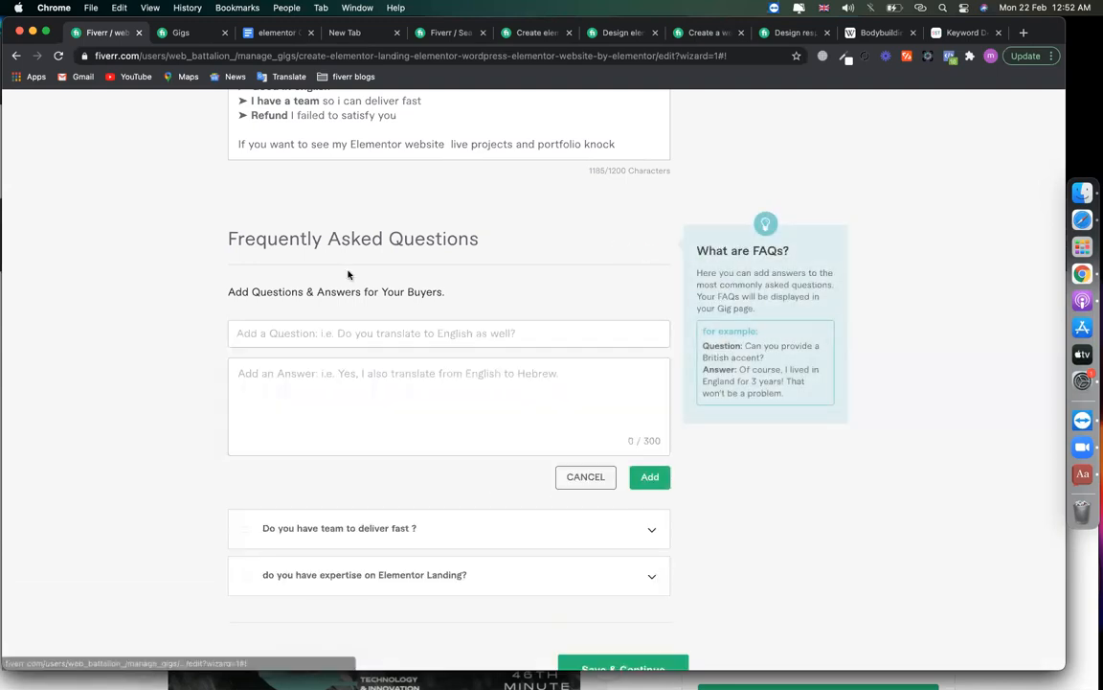
pyautogui.scroll(8, 232, 281)
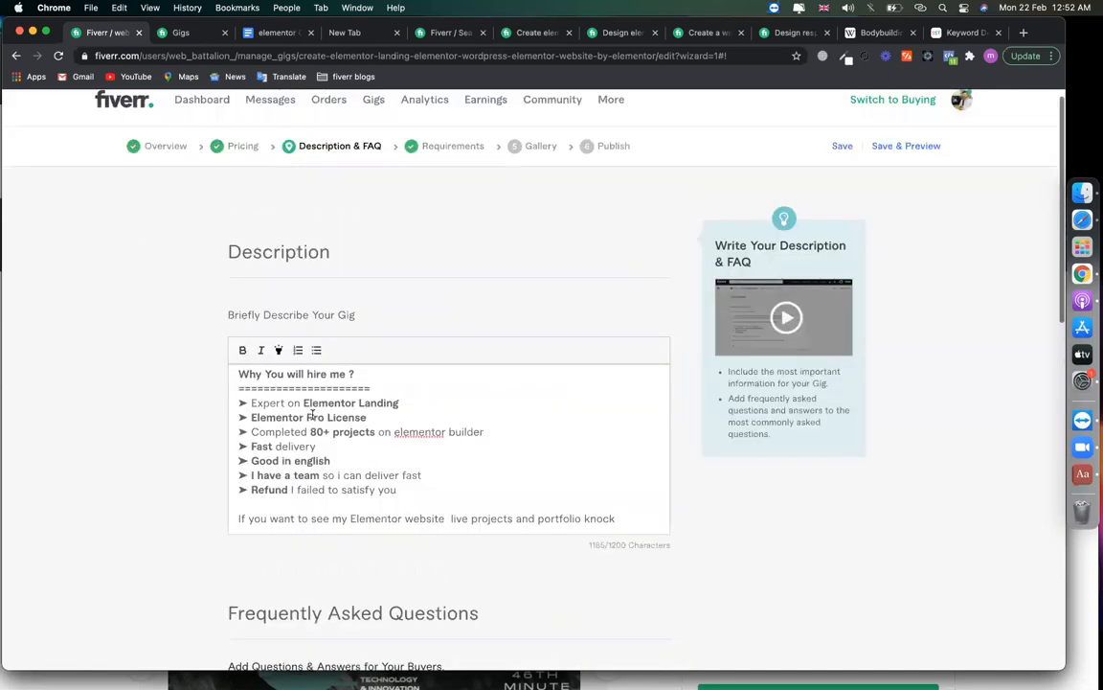
pyautogui.scroll(-4, 312, 419)
pyautogui.scroll(4, 86, 423)
pyautogui.scroll(-10, 276, 401)
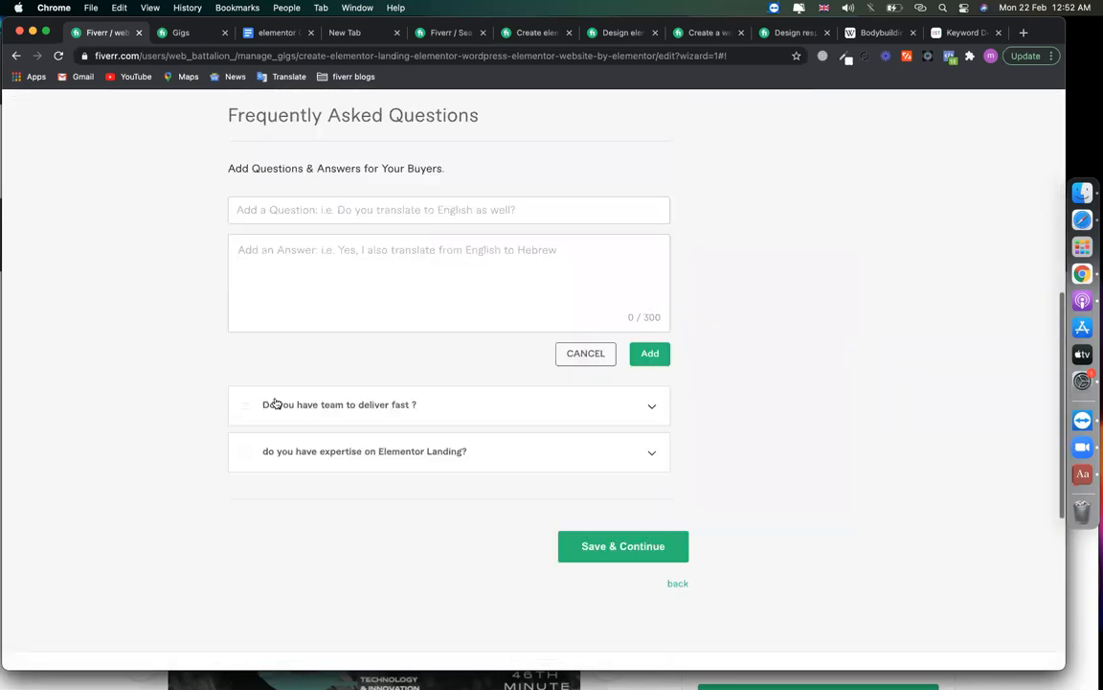
pyautogui.click(573, 354)
# Review the gig description and the two FAQs, save the Description & FAQ page and continue to Requirements.
pyautogui.scroll(3, 575, 373)
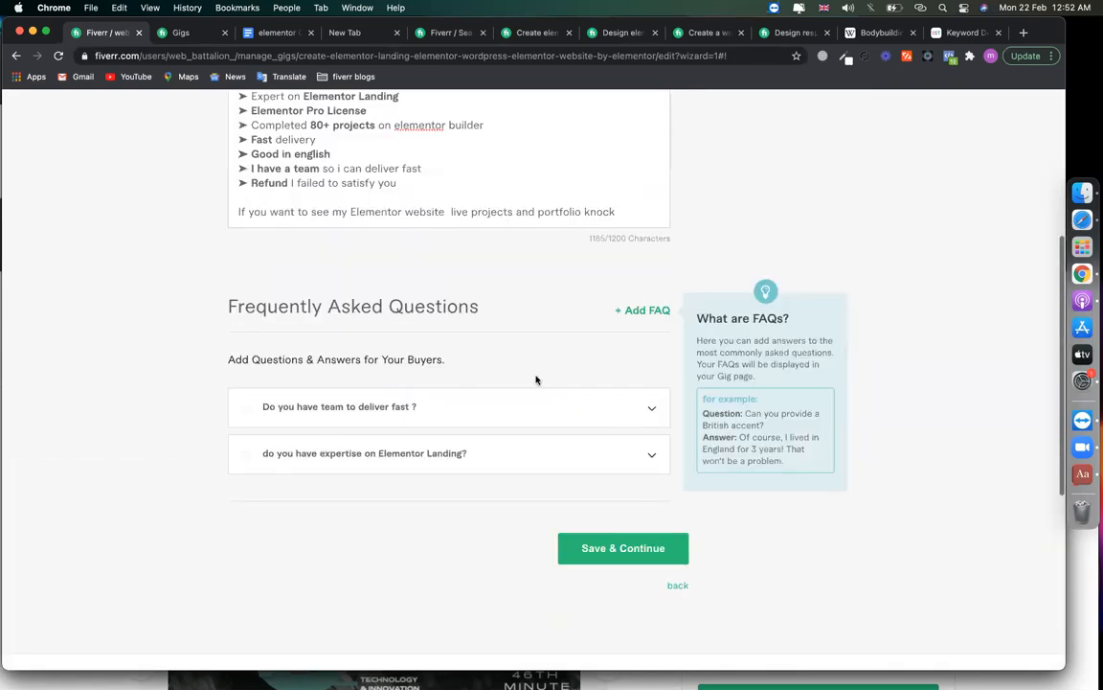
pyautogui.scroll(3, 517, 383)
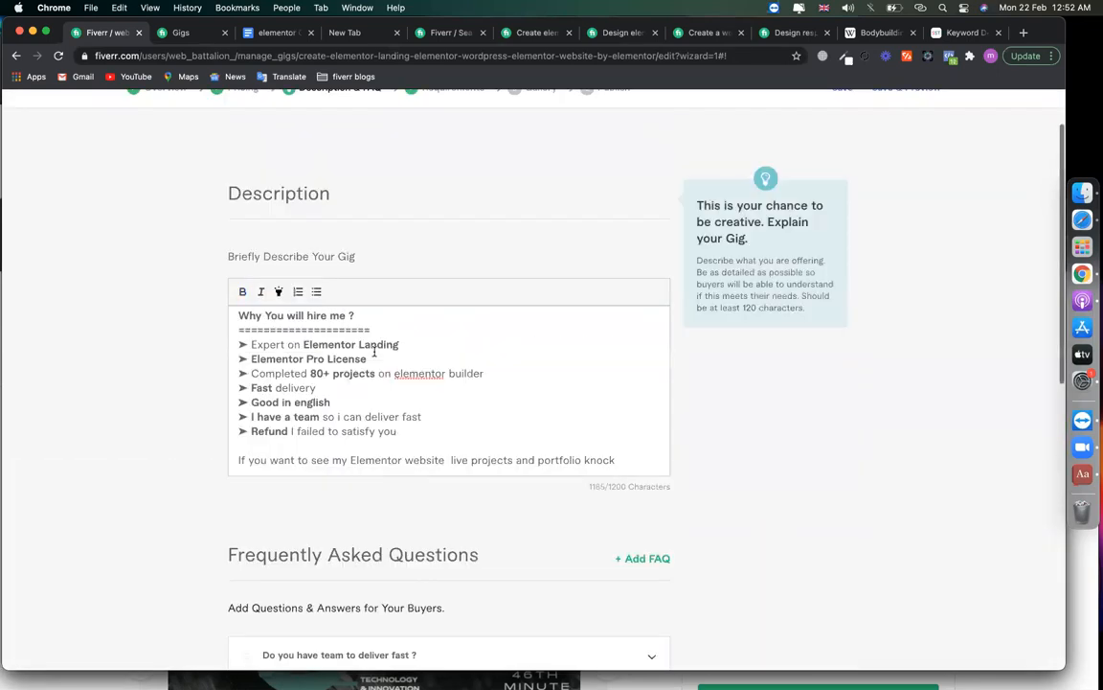
pyautogui.click(207, 314)
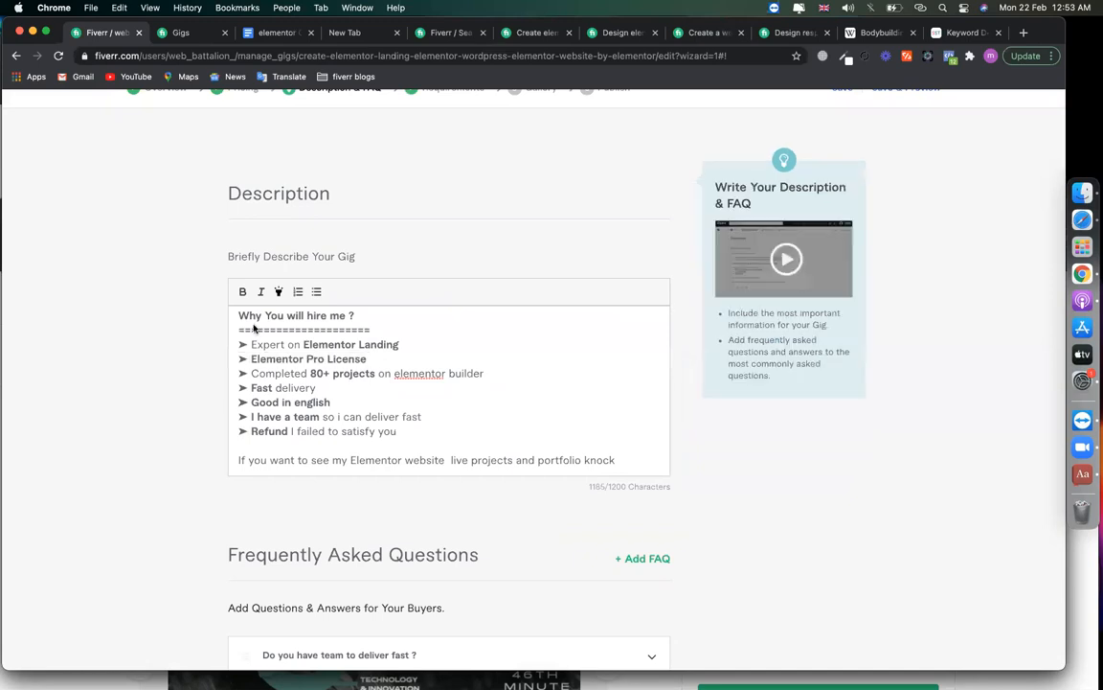
pyautogui.click(337, 358)
pyautogui.scroll(-3, 337, 359)
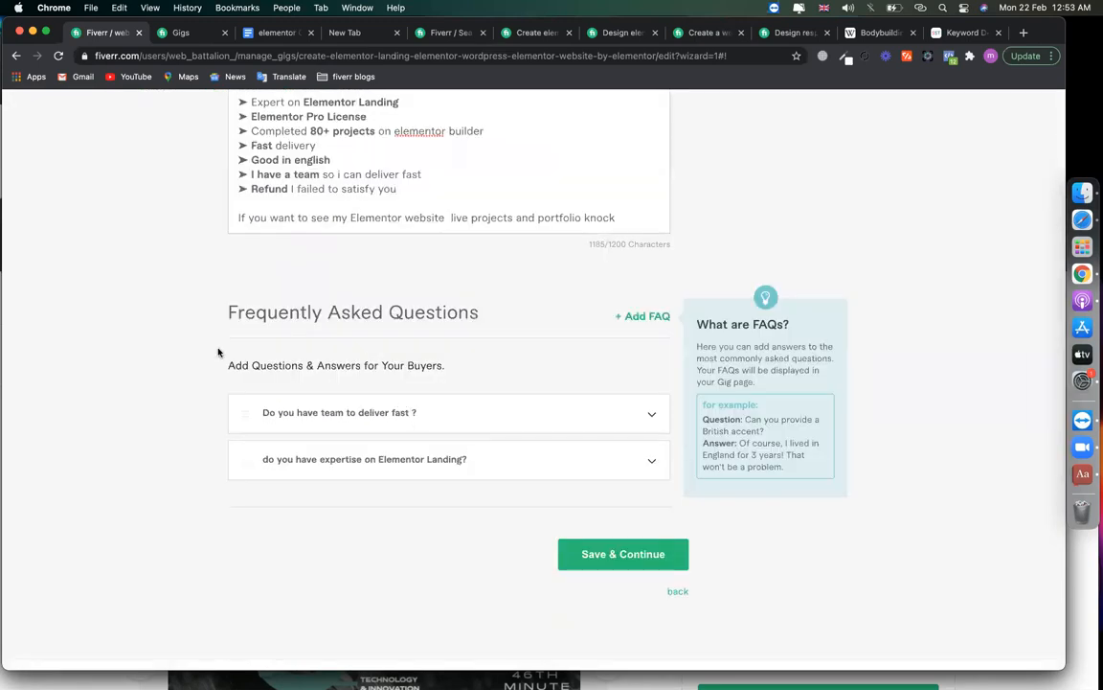
pyautogui.click(661, 552)
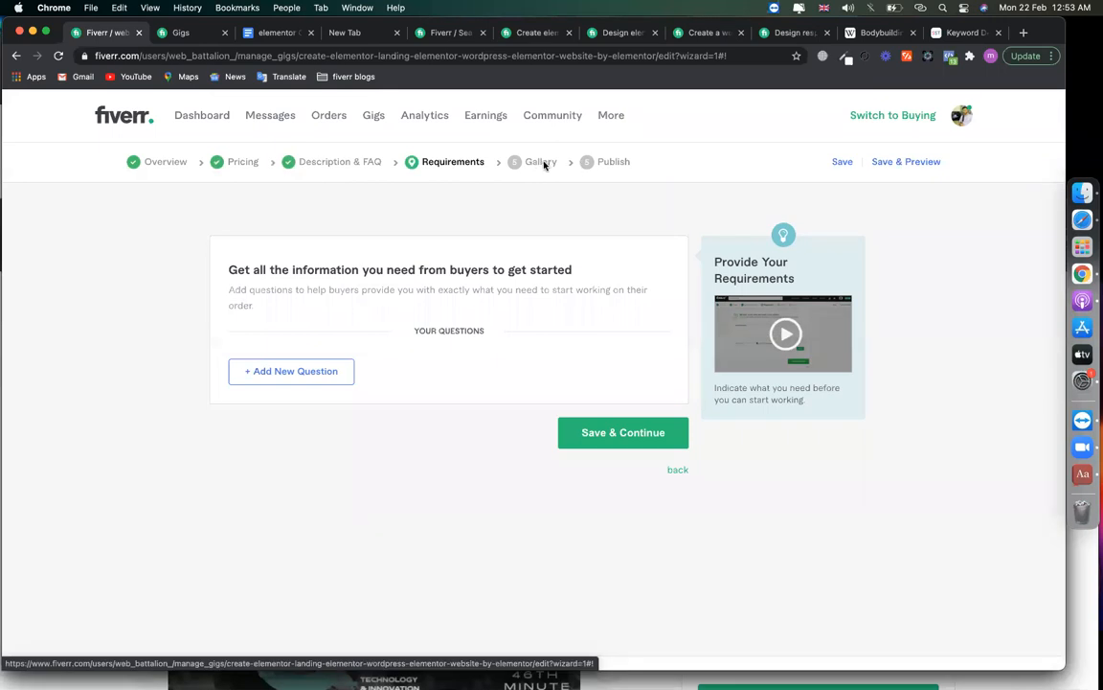
# Start a new required question for buyers reading "wordpress admin access / cpanel access / hosting access".
pyautogui.moveTo(228, 271); pyautogui.dragTo(602, 280)
pyautogui.click(396, 285)
pyautogui.click(285, 373)
pyautogui.click(373, 426)
pyautogui.write('wordpress')
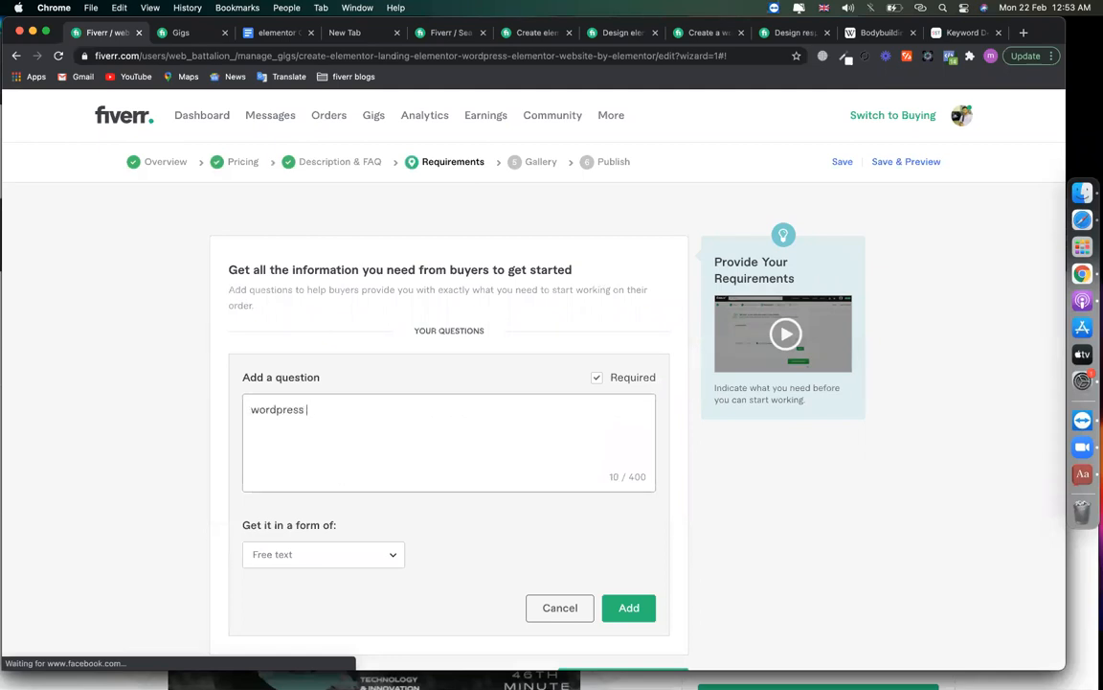
pyautogui.write(' admin access / cpan')
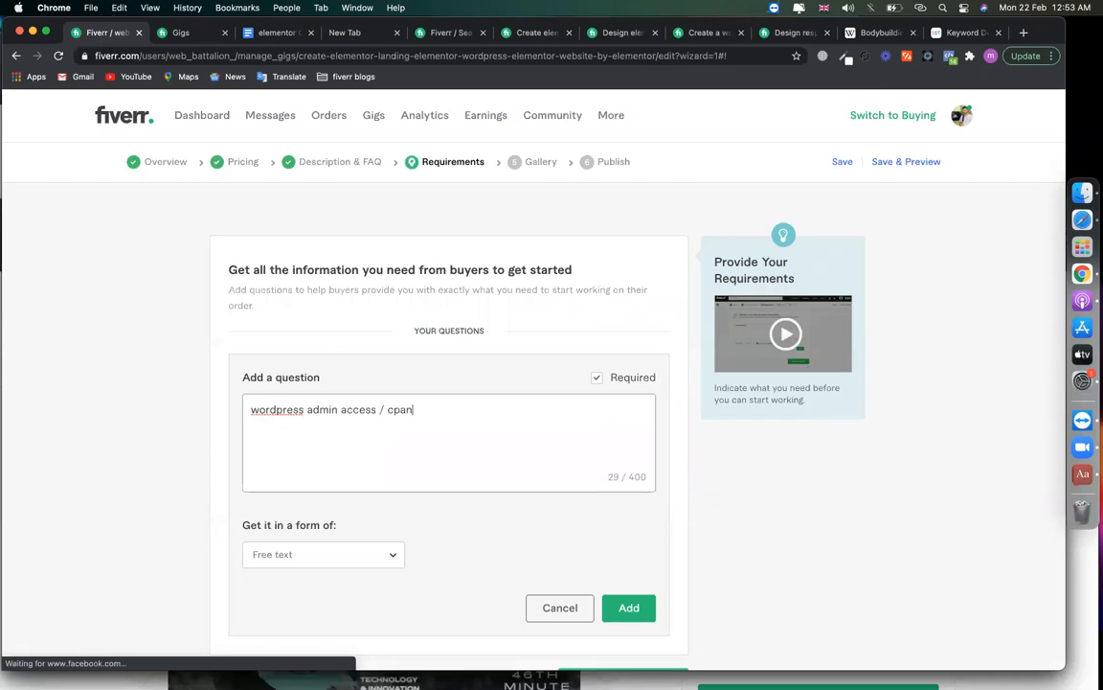
pyautogui.write('el access / hosting acess')
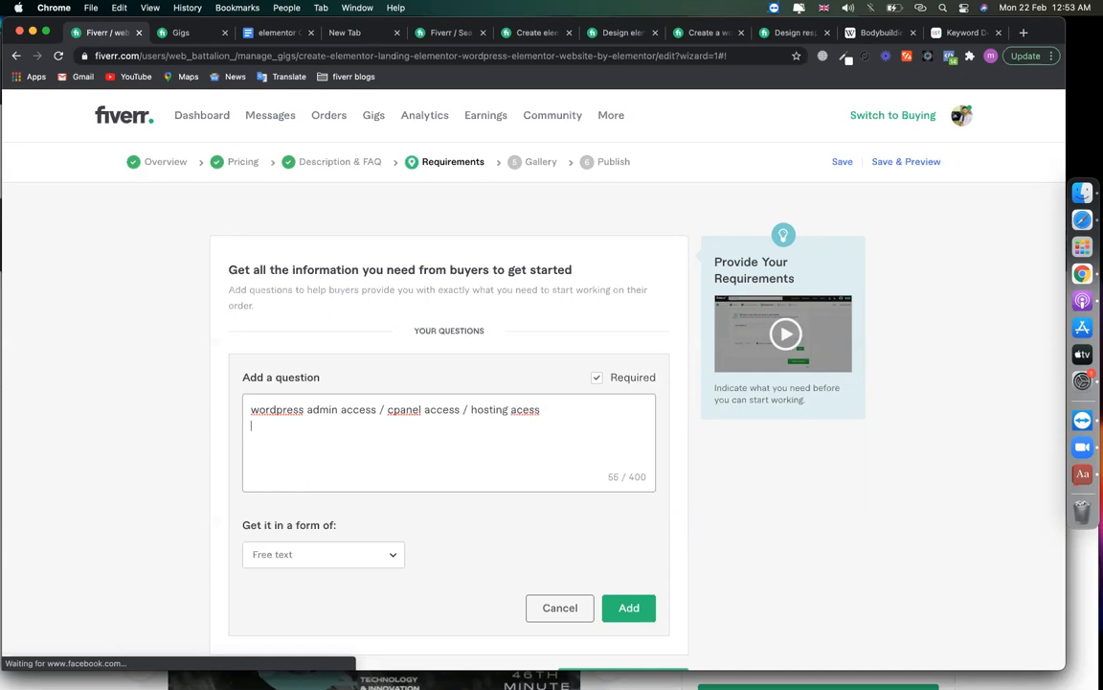
pyautogui.press('BackSpace')
pyautogui.press('BackSpace')
pyautogui.press('BackSpace')
pyautogui.press('BackSpace')
pyautogui.write('ce')
# Complete the question with a second line, "images/ contents for your site", then add it and save the Requirements page.
pyautogui.write('images.')
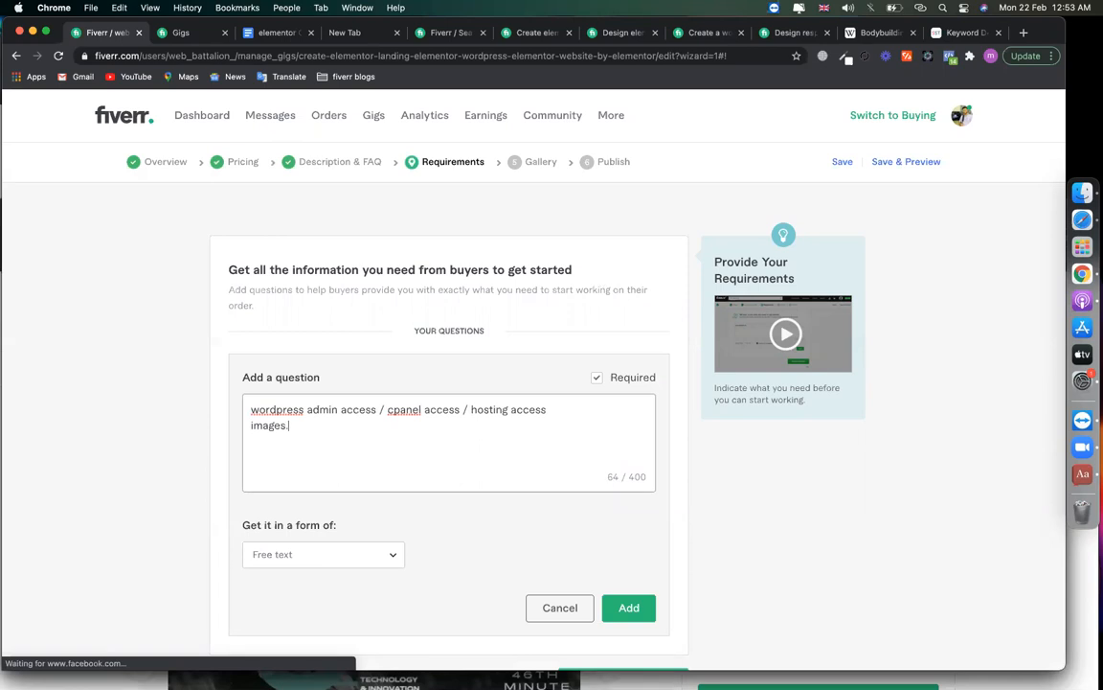
pyautogui.write('/ contets')
pyautogui.press('BackSpace')
pyautogui.press('BackSpace')
pyautogui.press('BackSpace')
pyautogui.write('nts')
pyautogui.doubleClick(484, 411)
pyautogui.click(400, 411)
pyautogui.doubleClick(300, 412)
pyautogui.click(358, 424)
pyautogui.write('for your site')
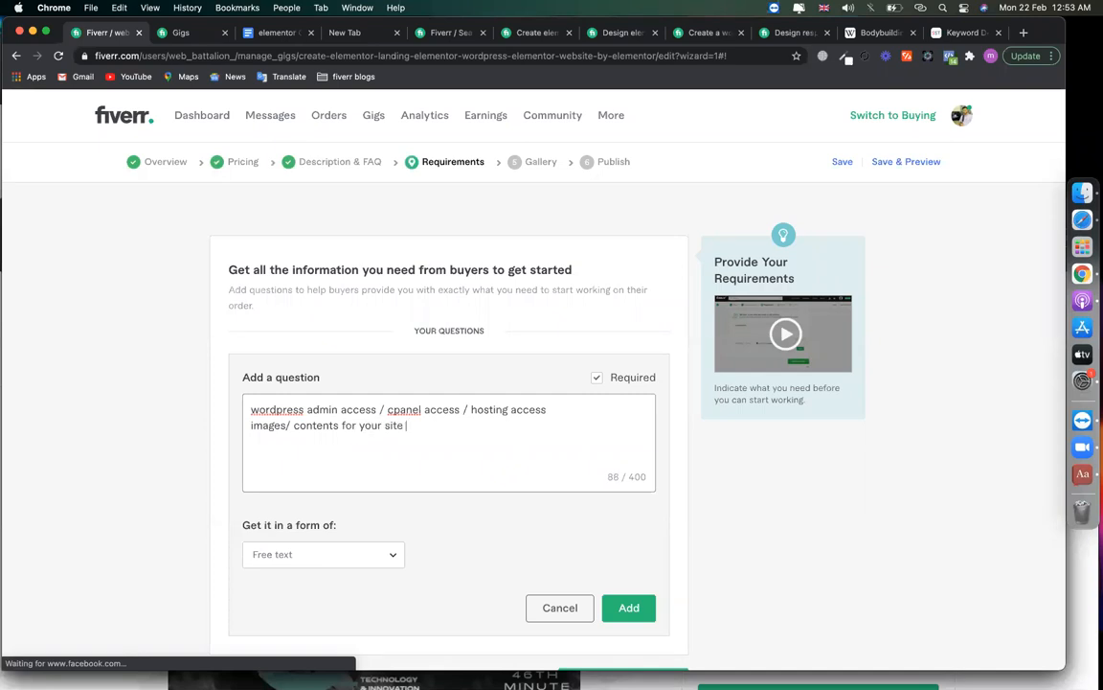
pyautogui.click(629, 607)
pyautogui.click(599, 503)
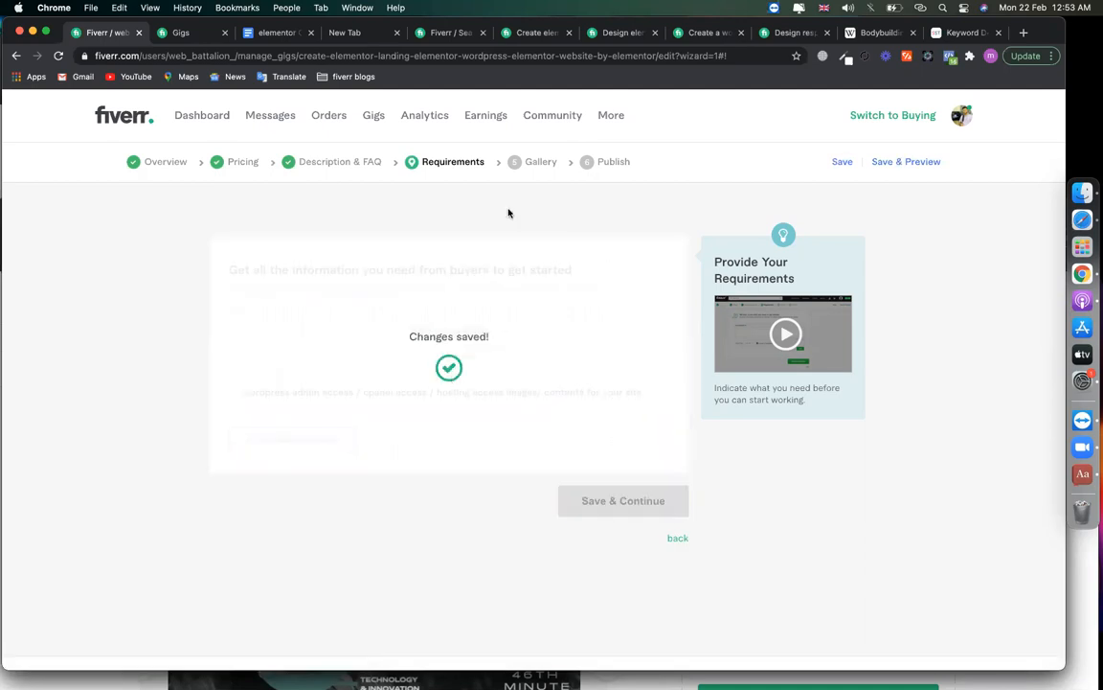
# Look for gig photos in the Desktop assets folders, checking ThePetFoods.com, CodemanBD.com, Developerszone.net and the WooCommerce store designs under webBattalion.com.
pyautogui.scroll(-3, 401, 427)
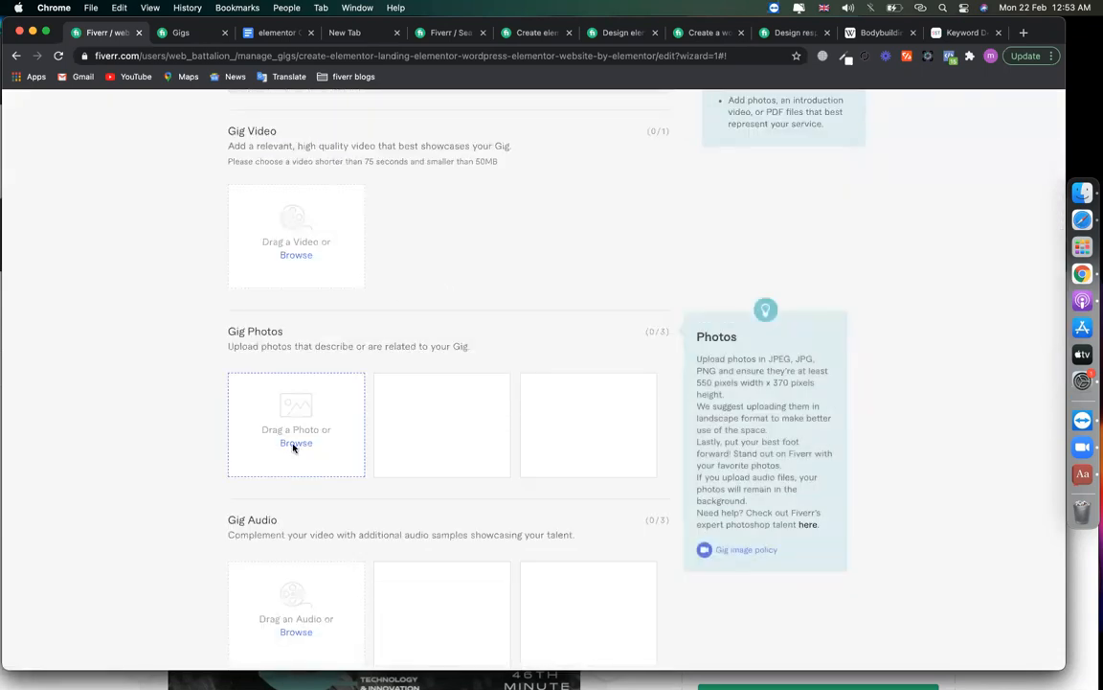
pyautogui.click(295, 444)
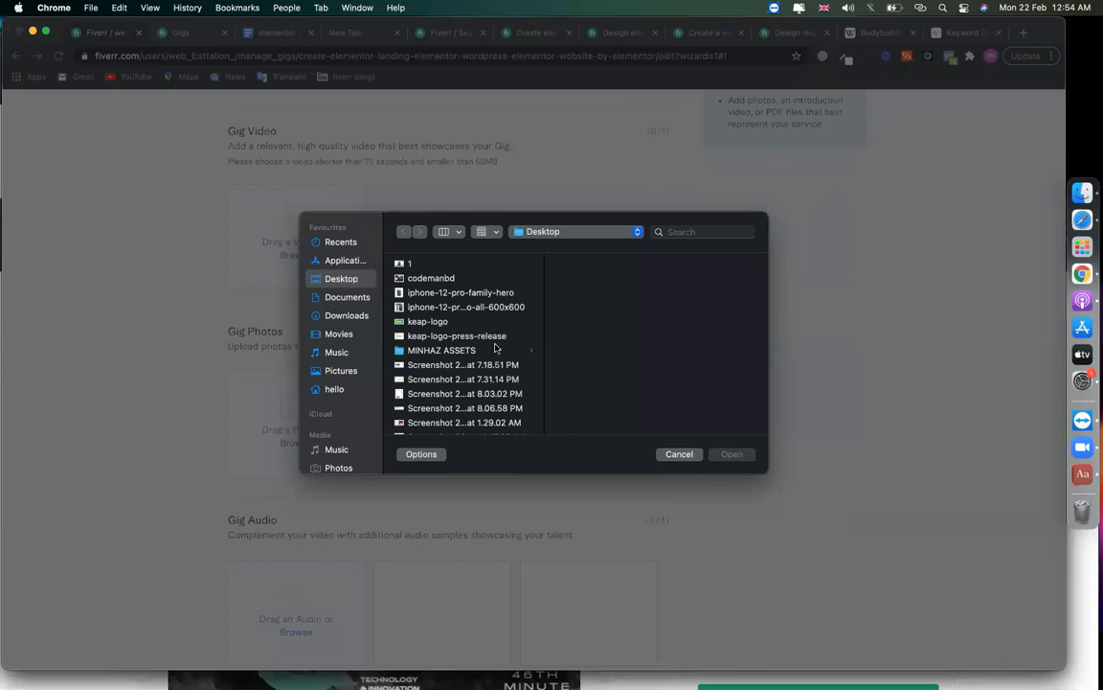
pyautogui.click(450, 349)
pyautogui.click(633, 393)
pyautogui.click(604, 365)
pyautogui.click(653, 393)
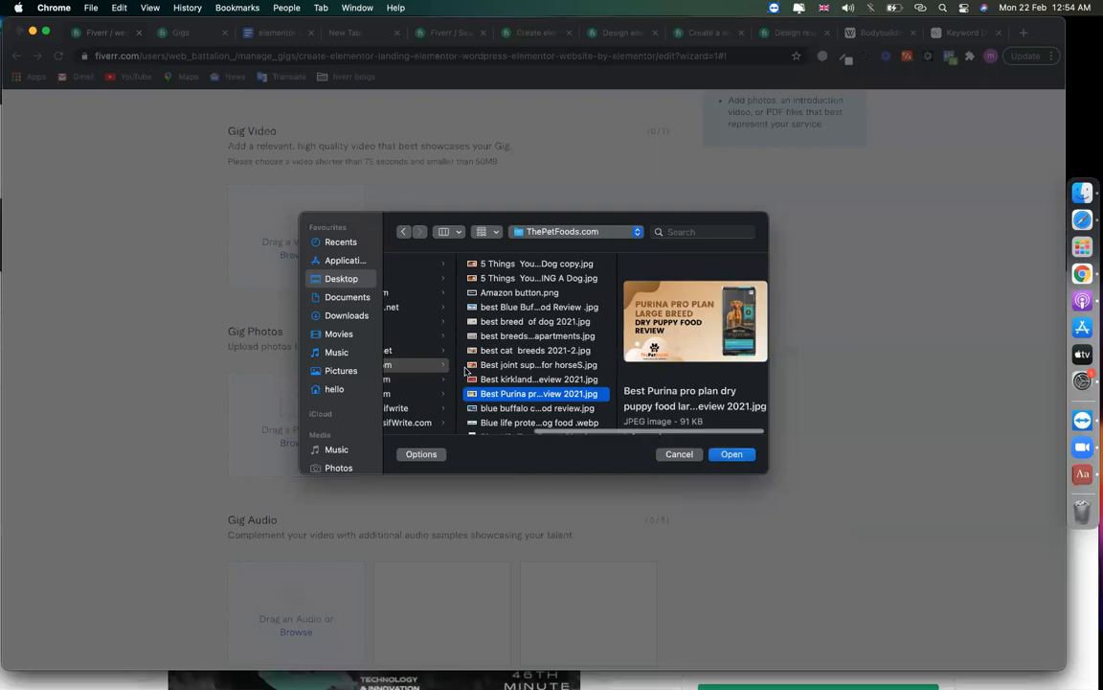
pyautogui.hscroll(-1, 496, 298)
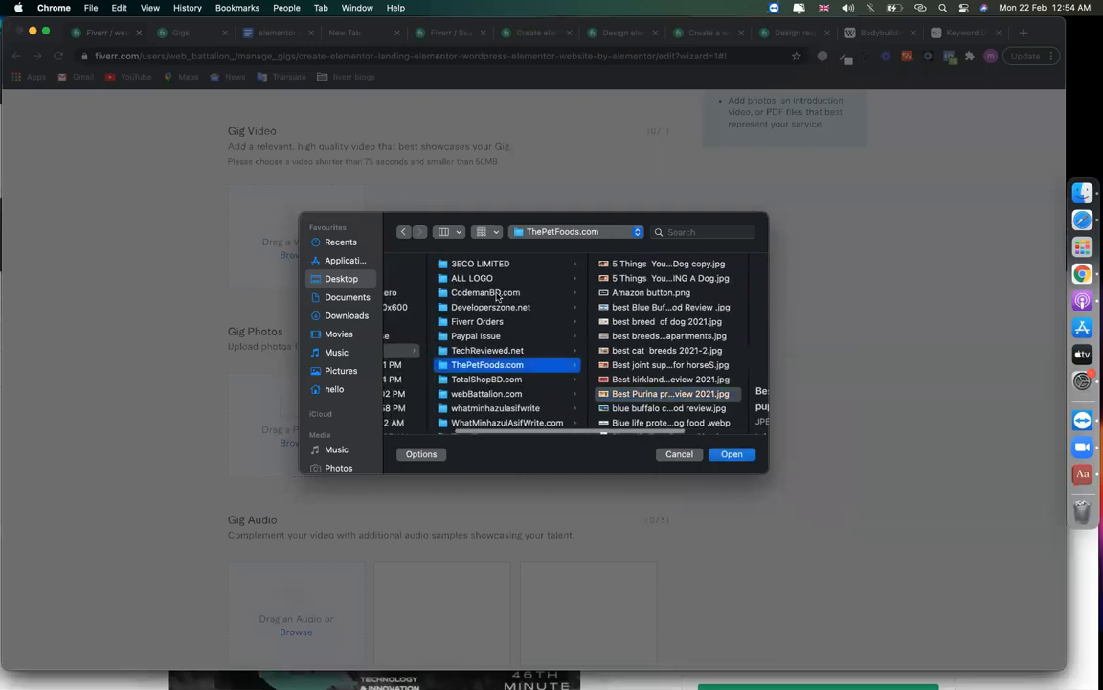
pyautogui.click(496, 295)
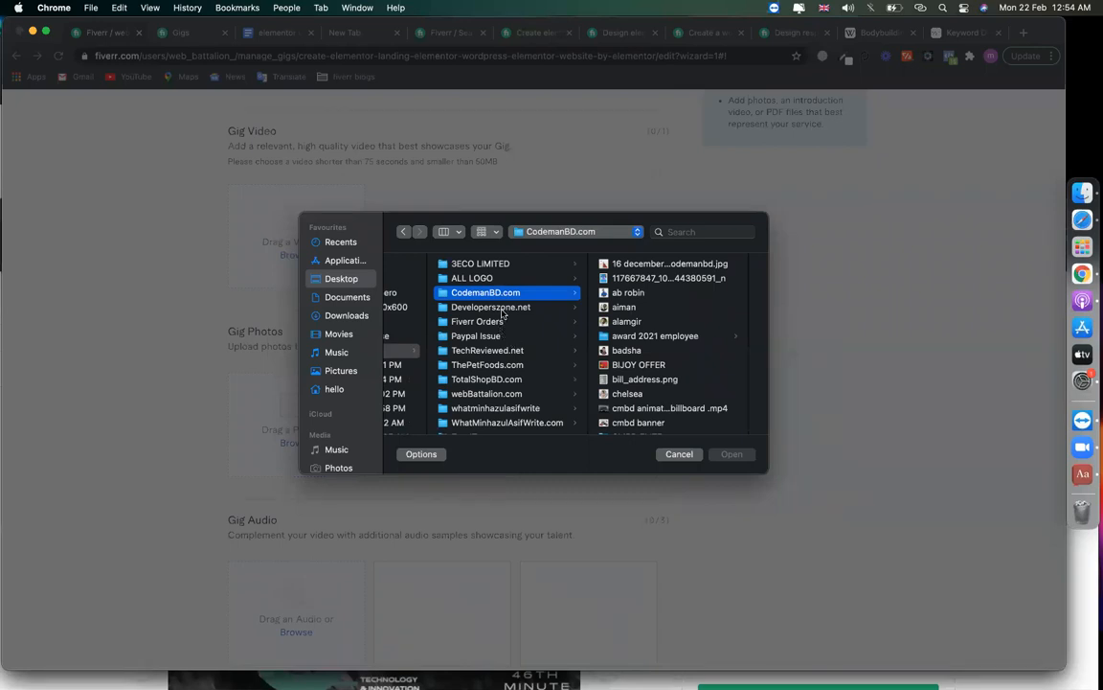
pyautogui.click(502, 309)
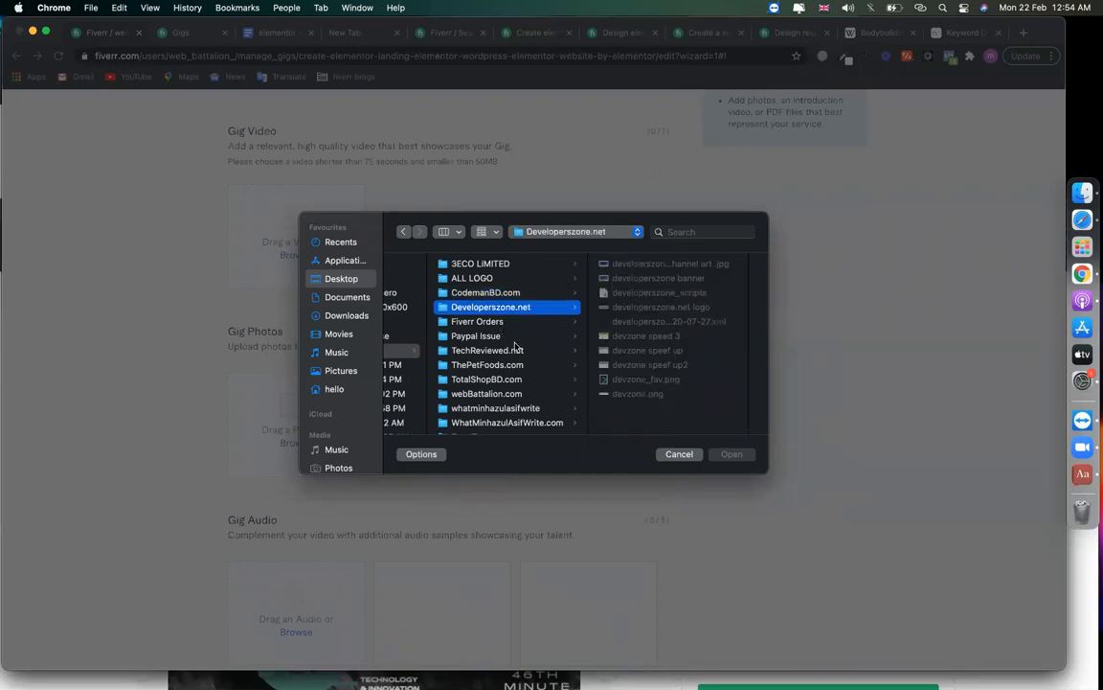
pyautogui.click(525, 394)
pyautogui.click(661, 322)
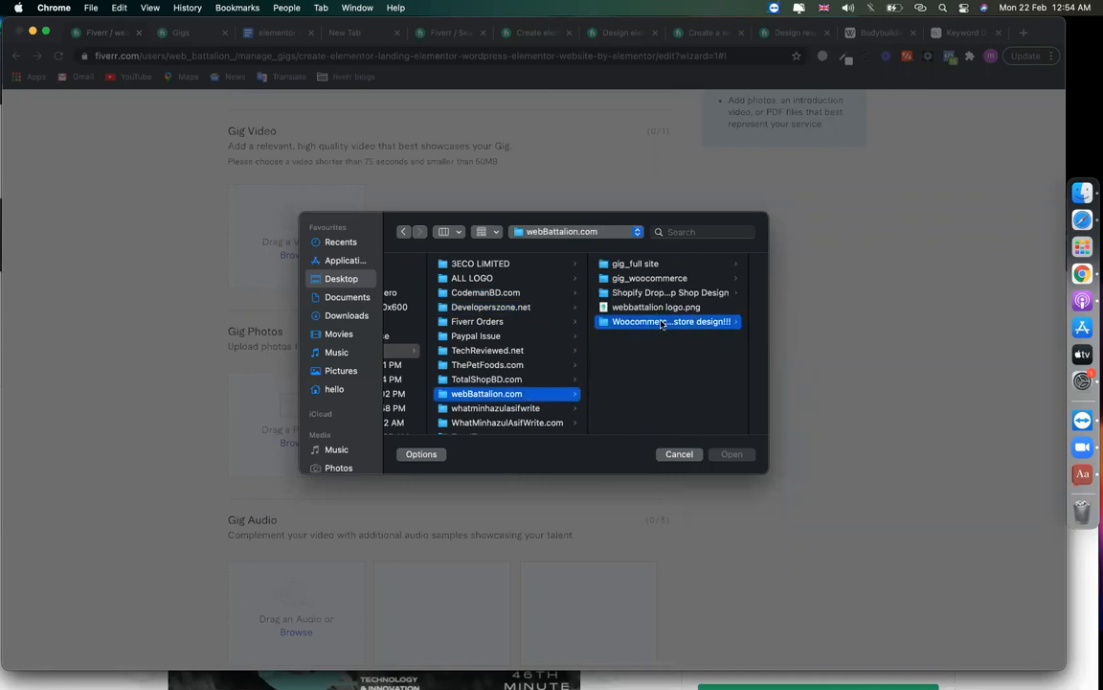
pyautogui.click(622, 262)
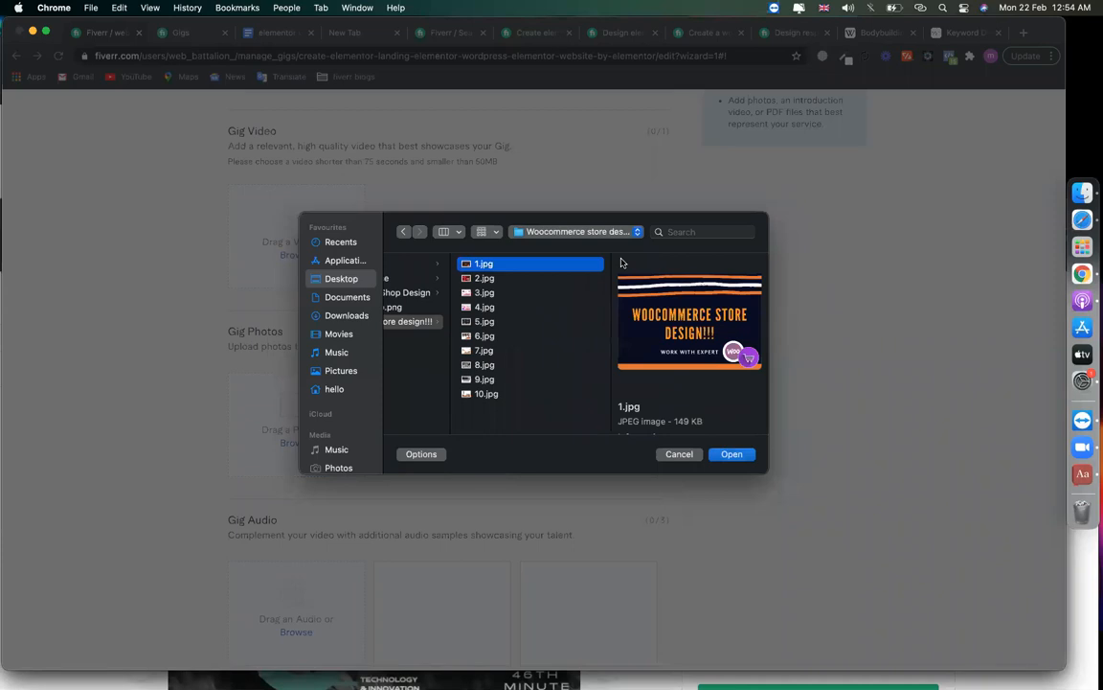
pyautogui.hscroll(-3, 599, 310)
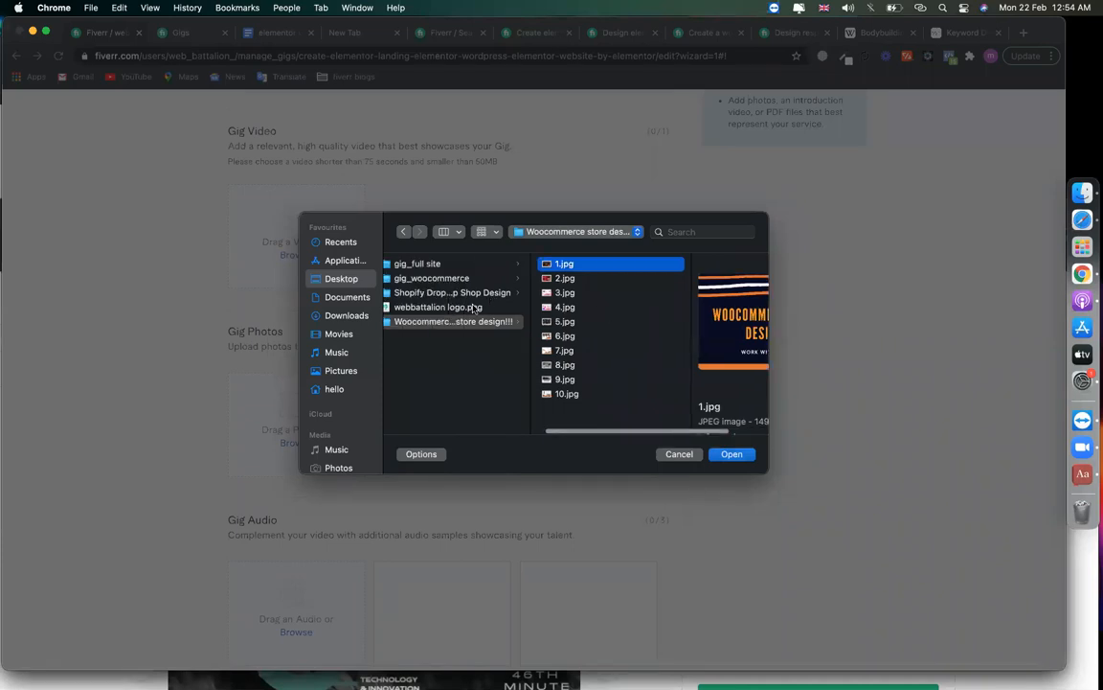
# Preview the images in the gig_full site folder and upload "wordpress website .jpg" as the first gig photo.
pyautogui.click(473, 262)
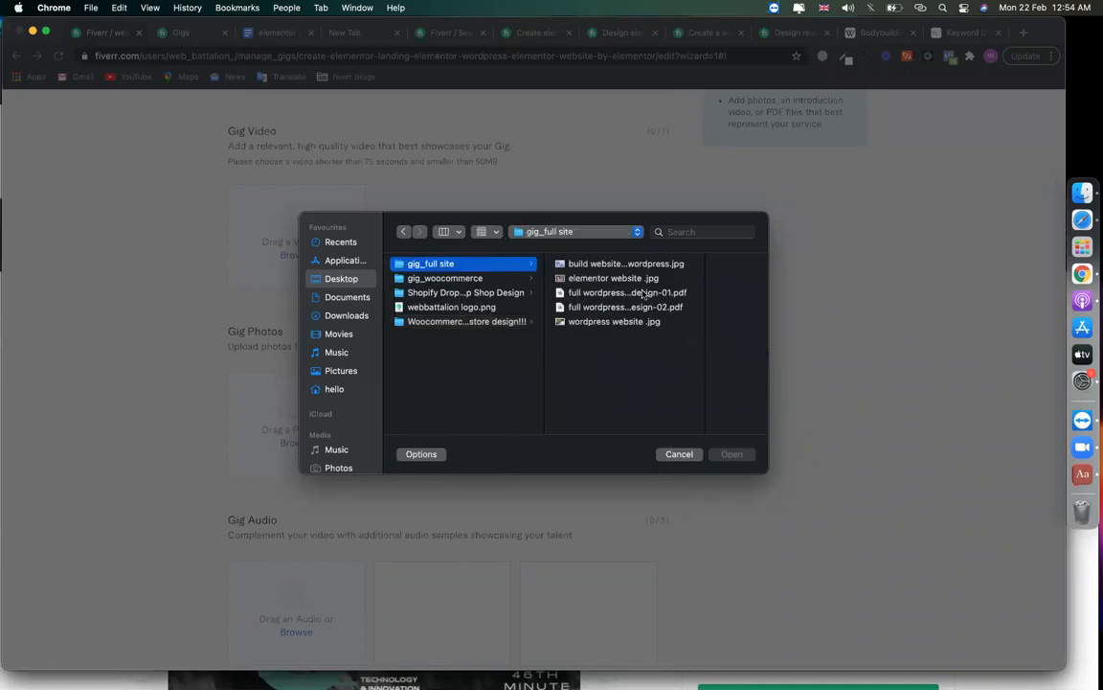
pyautogui.click(603, 267)
pyautogui.click(539, 277)
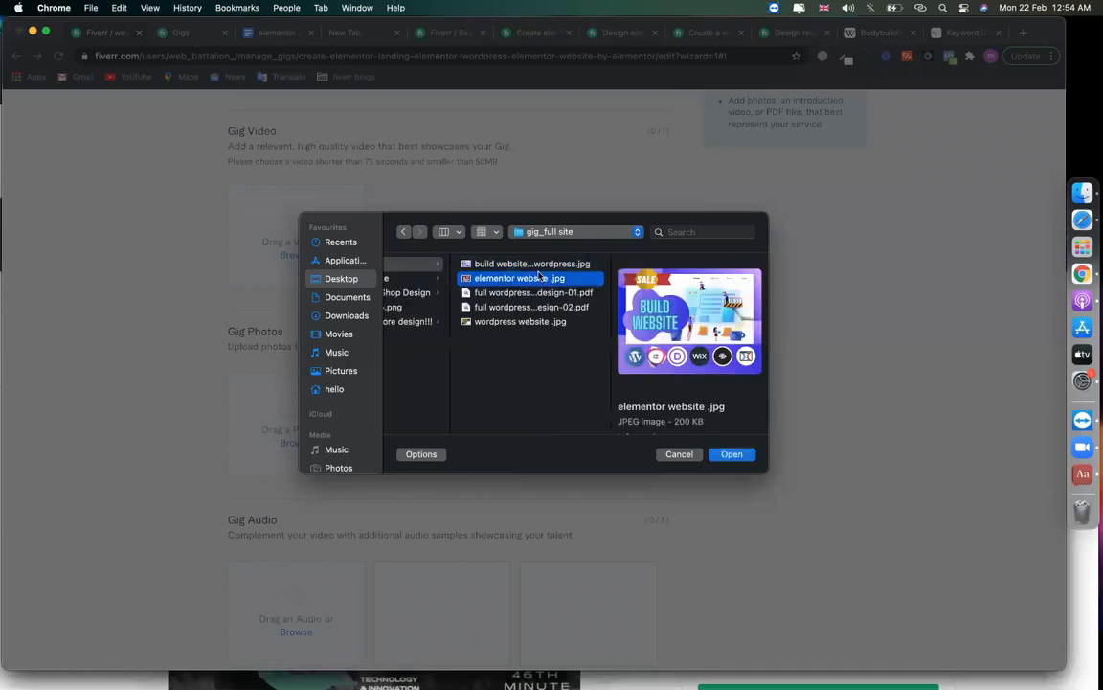
pyautogui.click(521, 306)
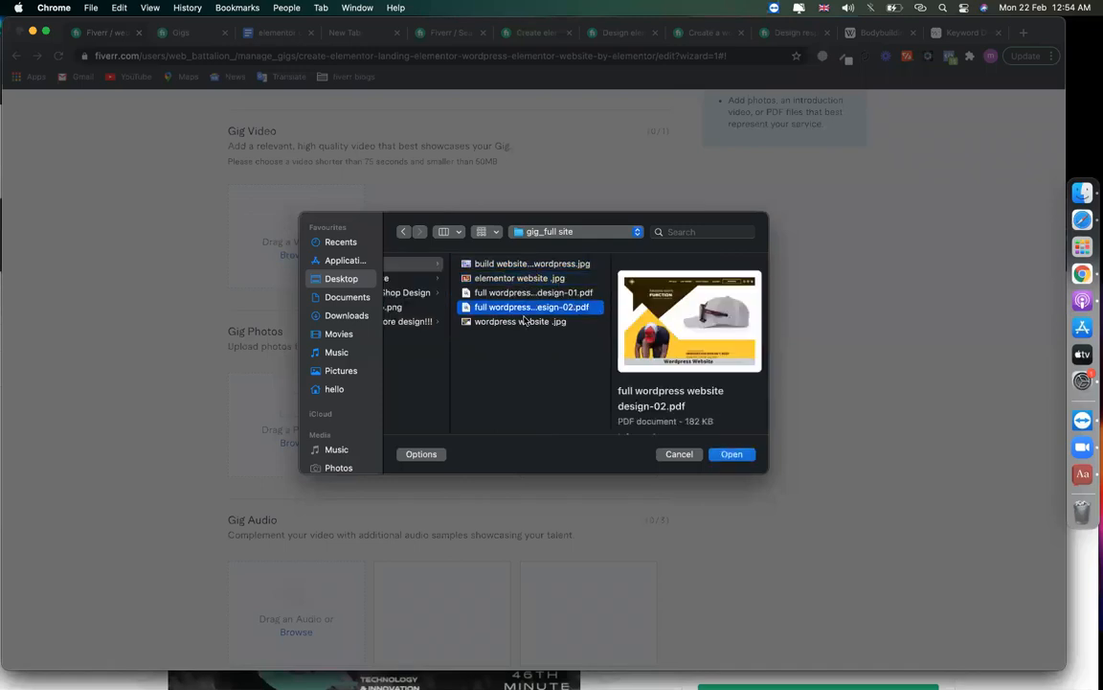
pyautogui.click(525, 322)
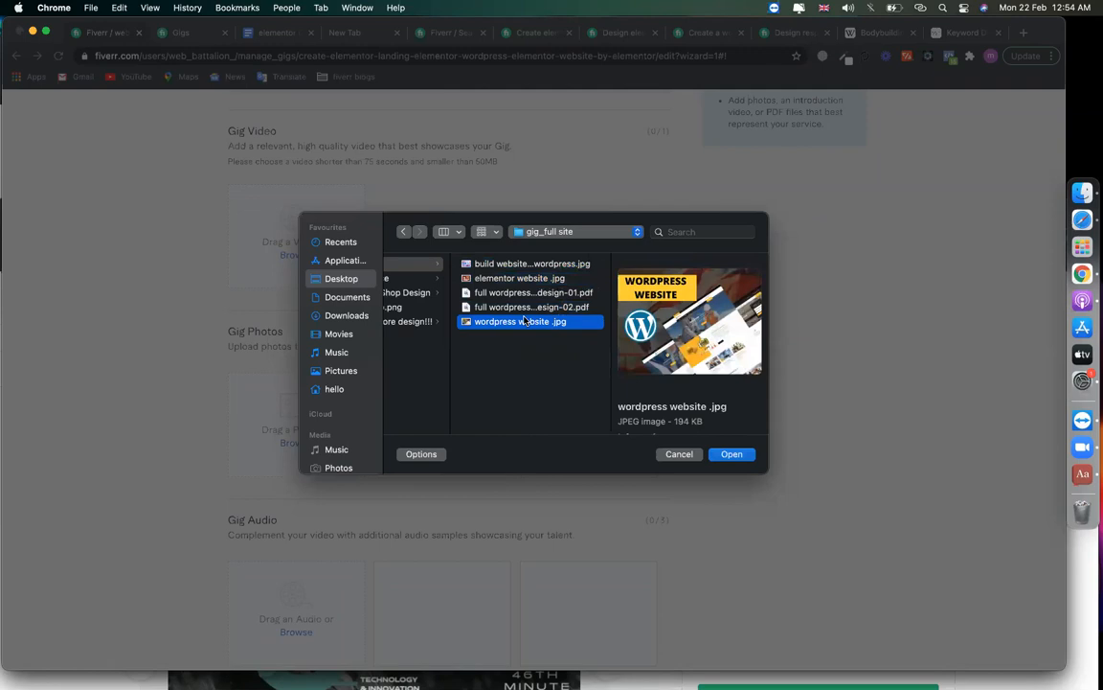
pyautogui.doubleClick(525, 322)
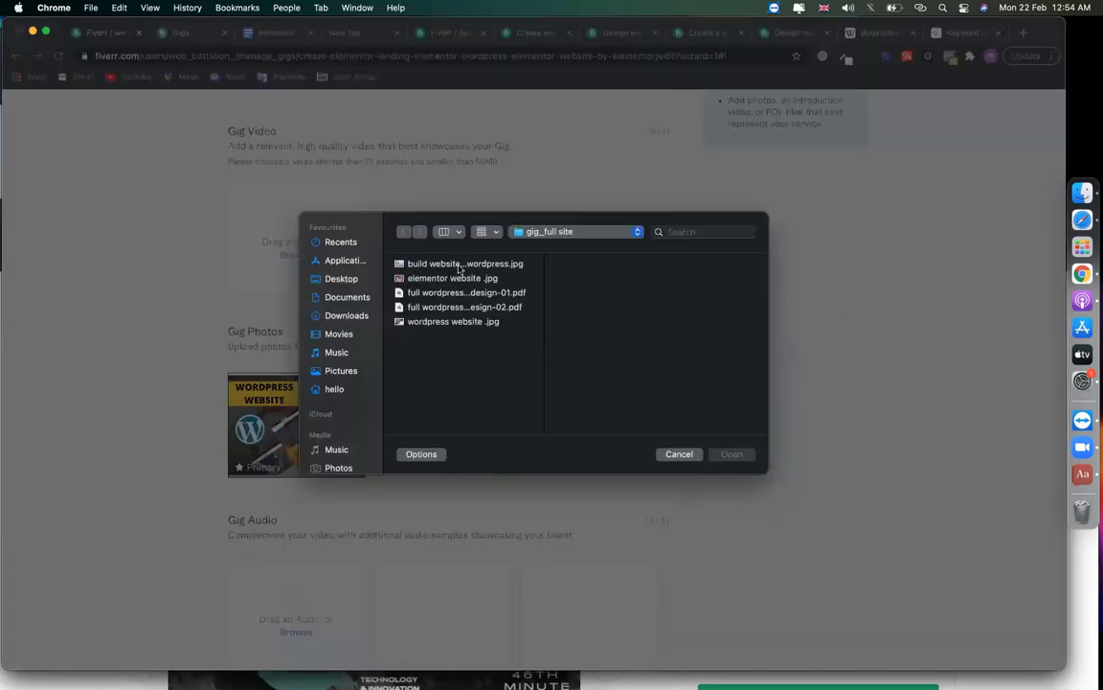
# Upload "elementor website .jpg" as the second gig photo and the build website wordpress JPG as the third.
pyautogui.click(458, 265)
pyautogui.doubleClick(436, 278)
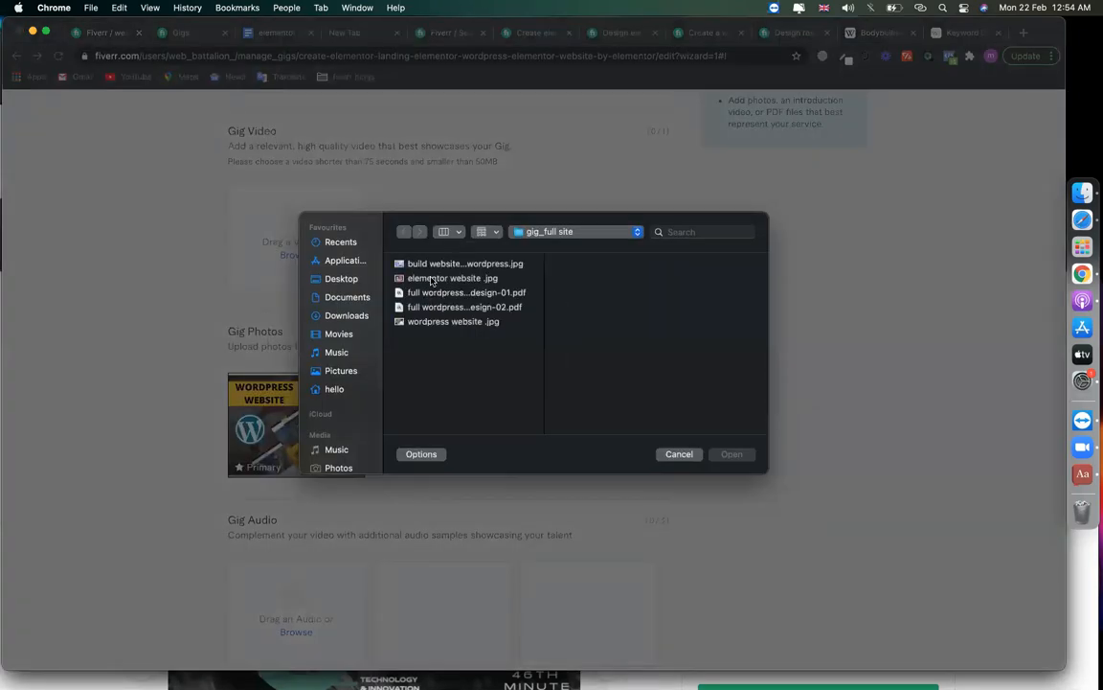
pyautogui.click(434, 278)
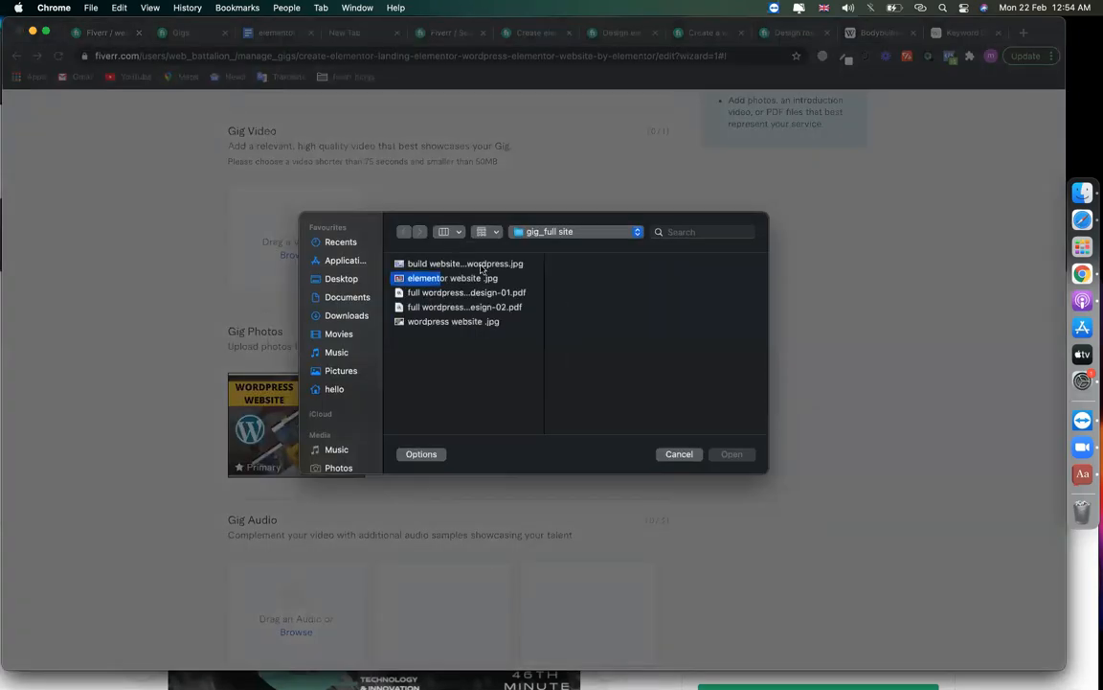
pyautogui.doubleClick(479, 264)
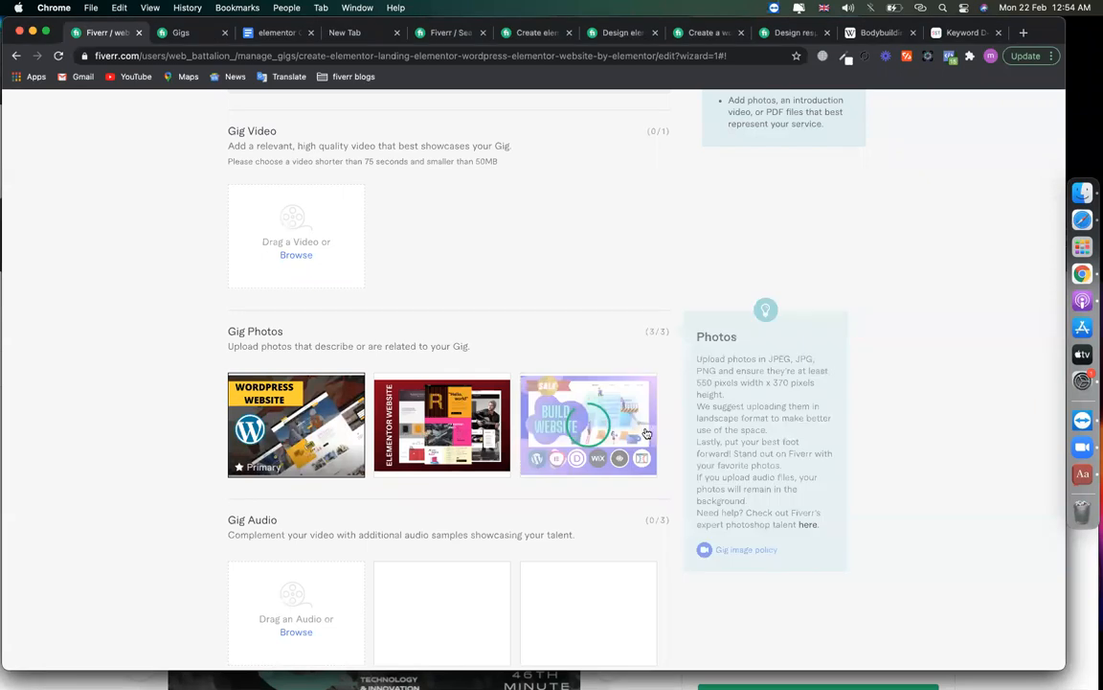
pyautogui.scroll(-10, 647, 434)
pyautogui.scroll(10, 626, 436)
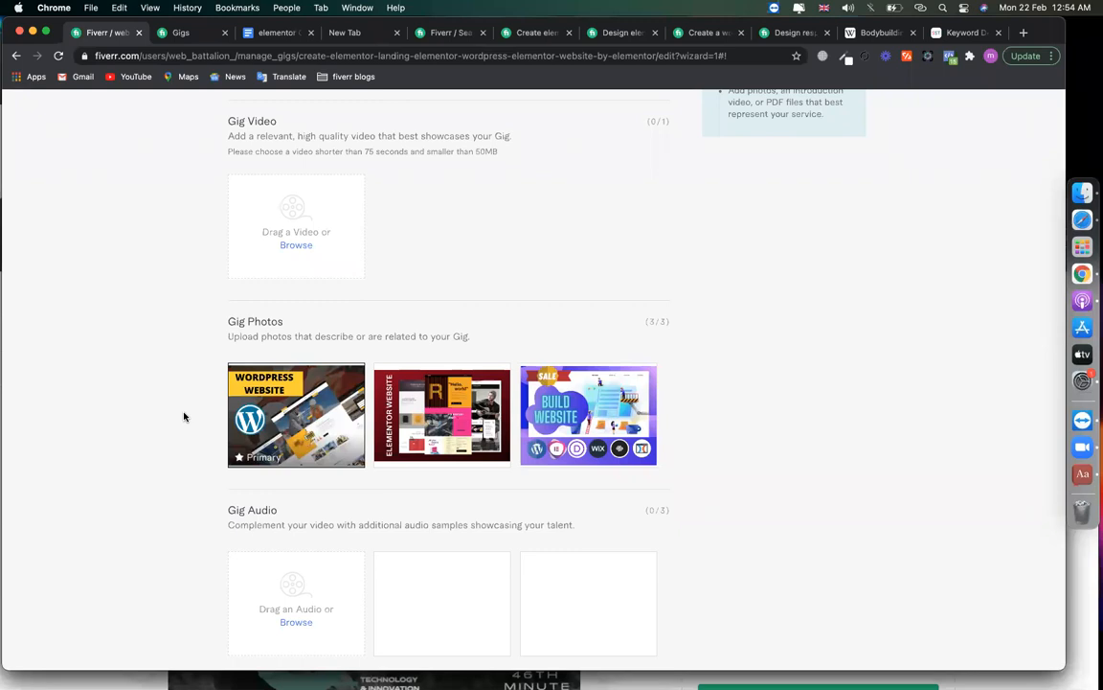
# Upload the full wordpress website design-01 PDF from the gig_full site folder to the Gig PDFs section.
pyautogui.scroll(-5, 328, 438)
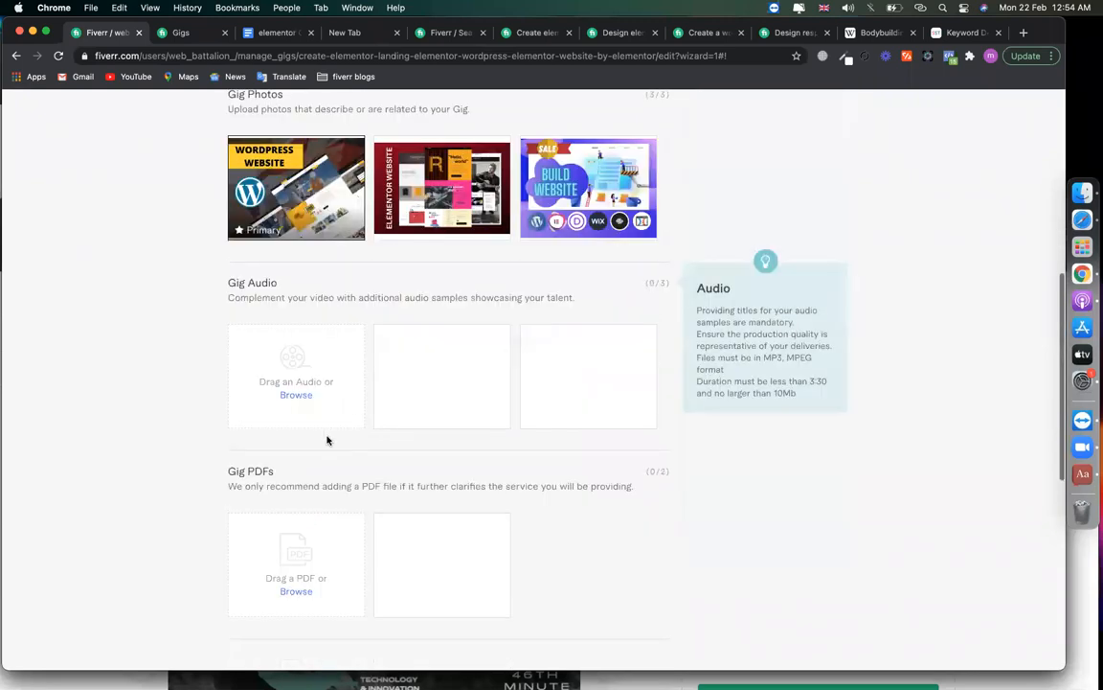
pyautogui.click(296, 467)
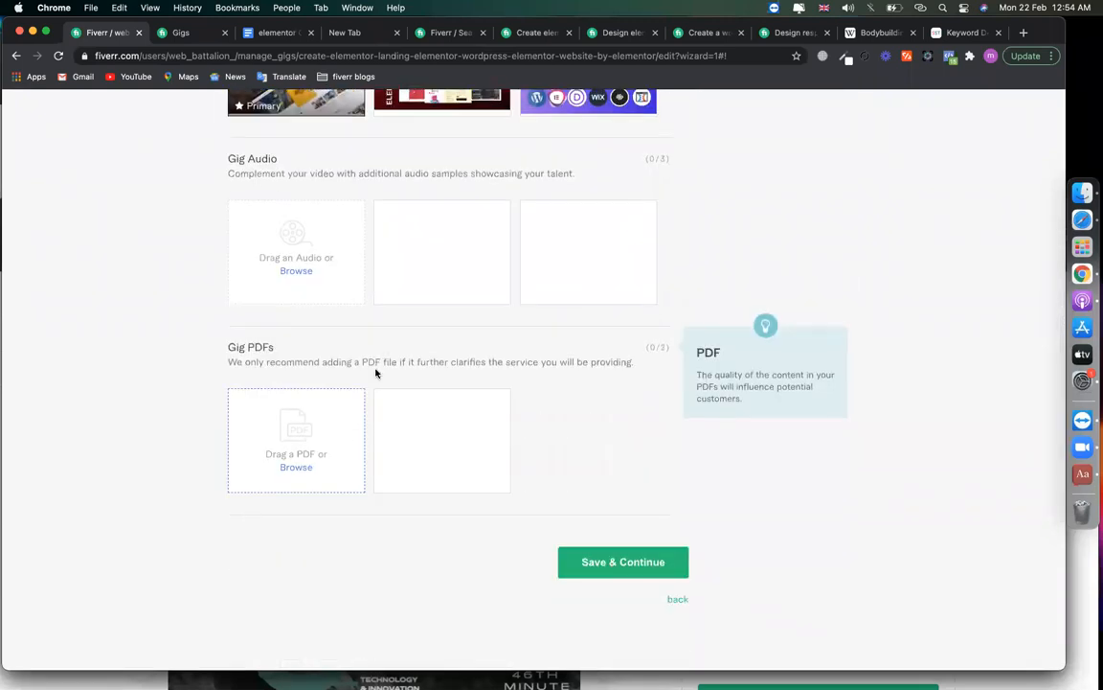
pyautogui.click(465, 292)
pyautogui.click(731, 454)
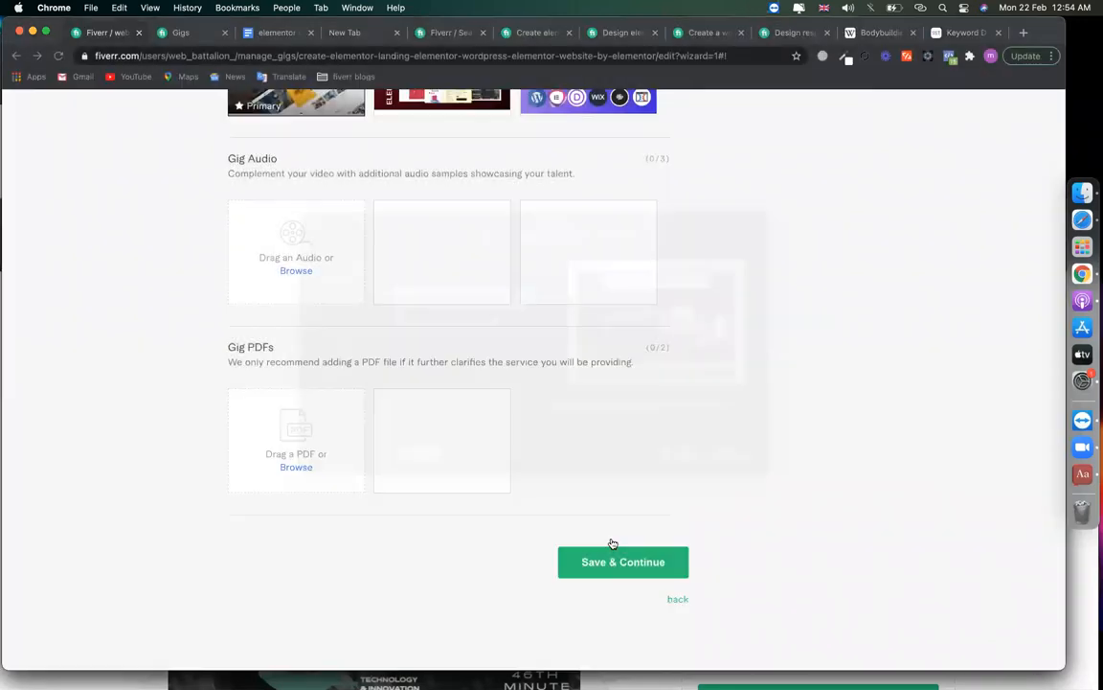
# Upload the full wordpress website design-02 PDF as the second gig PDF, and save the gallery to continue to publishing.
pyautogui.click(442, 468)
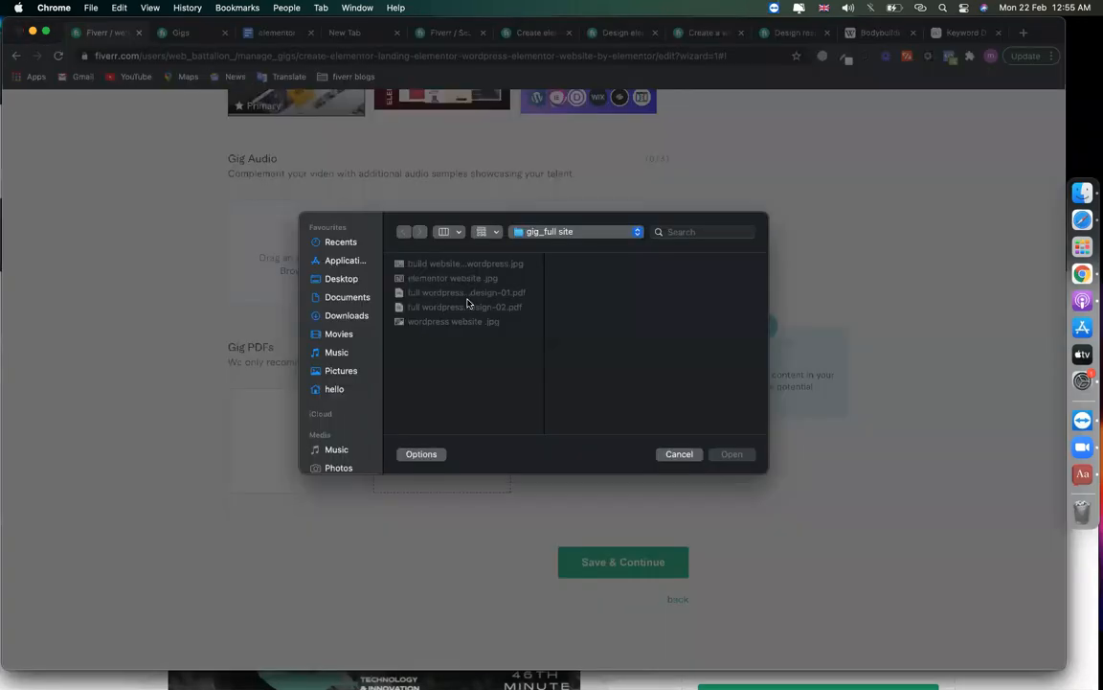
pyautogui.click(464, 307)
pyautogui.press('Return')
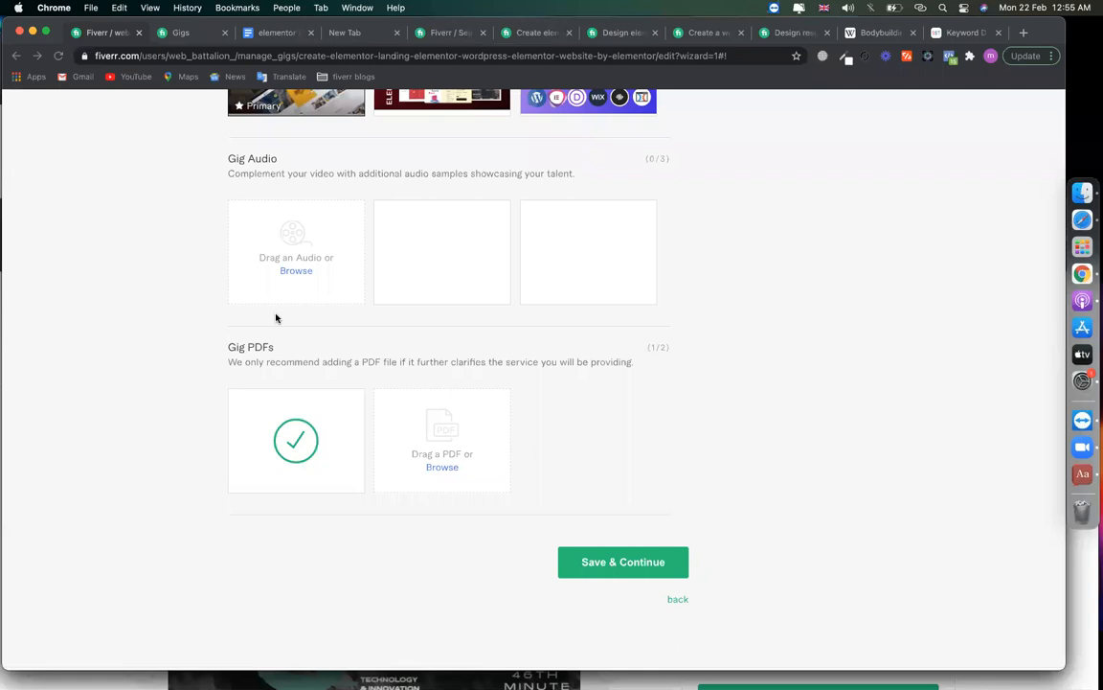
pyautogui.scroll(-10, 276, 318)
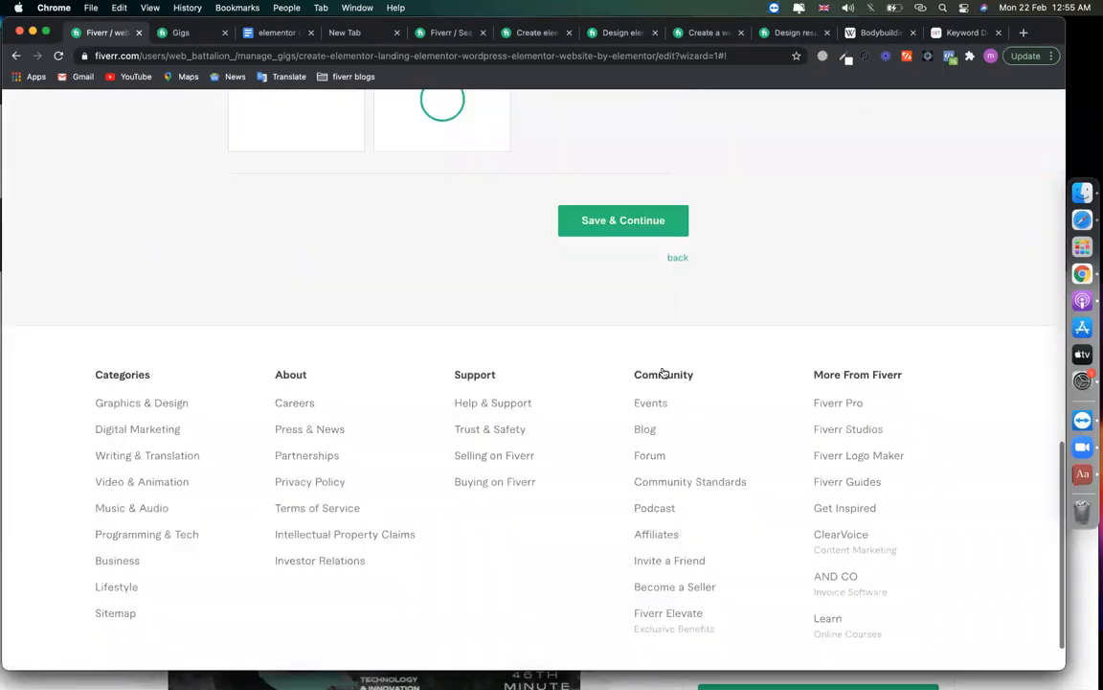
pyautogui.scroll(2, 651, 311)
pyautogui.click(613, 292)
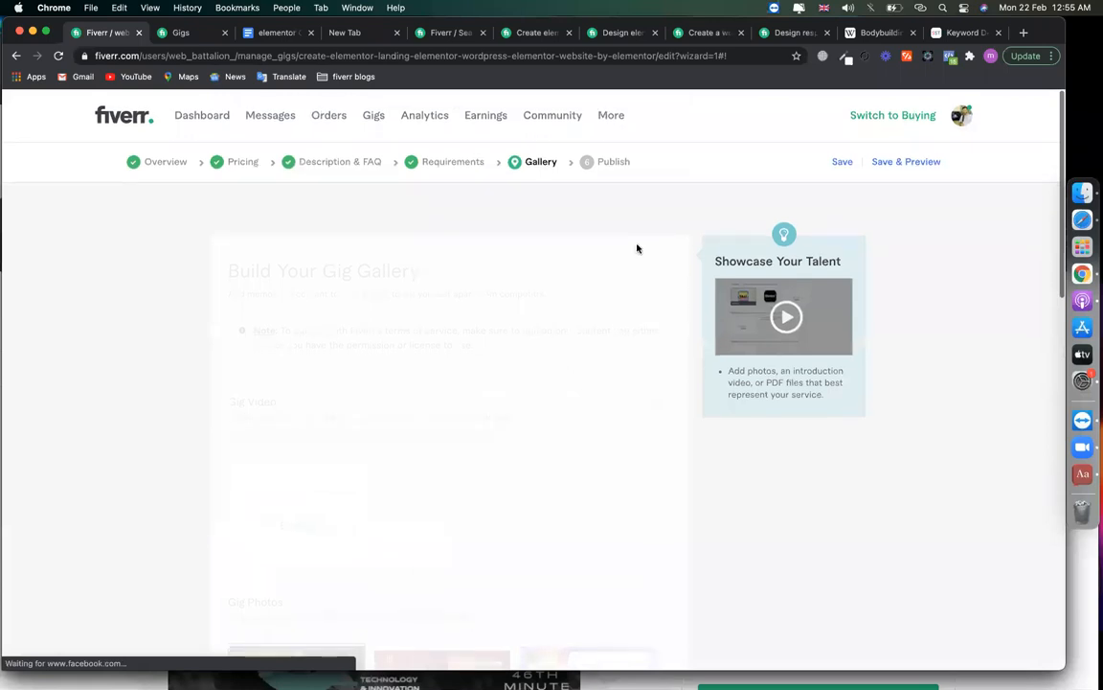
# Review the gig's Overview and Pricing sections, and compare the title wording in the page address with the gig title.
pyautogui.click(174, 164)
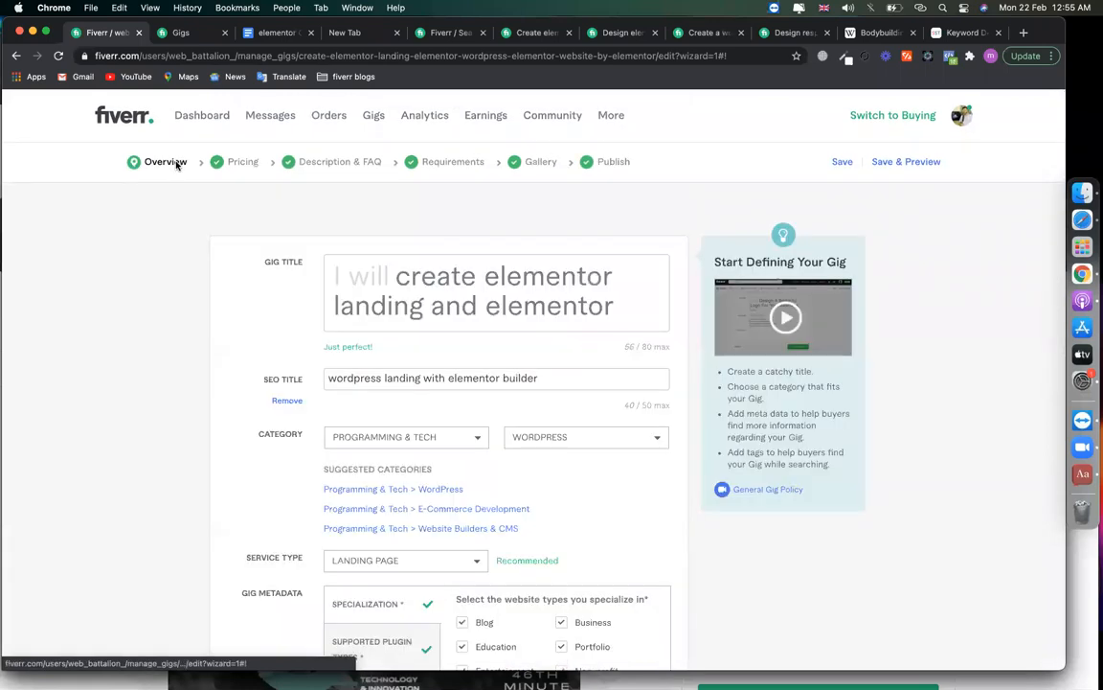
pyautogui.click(237, 161)
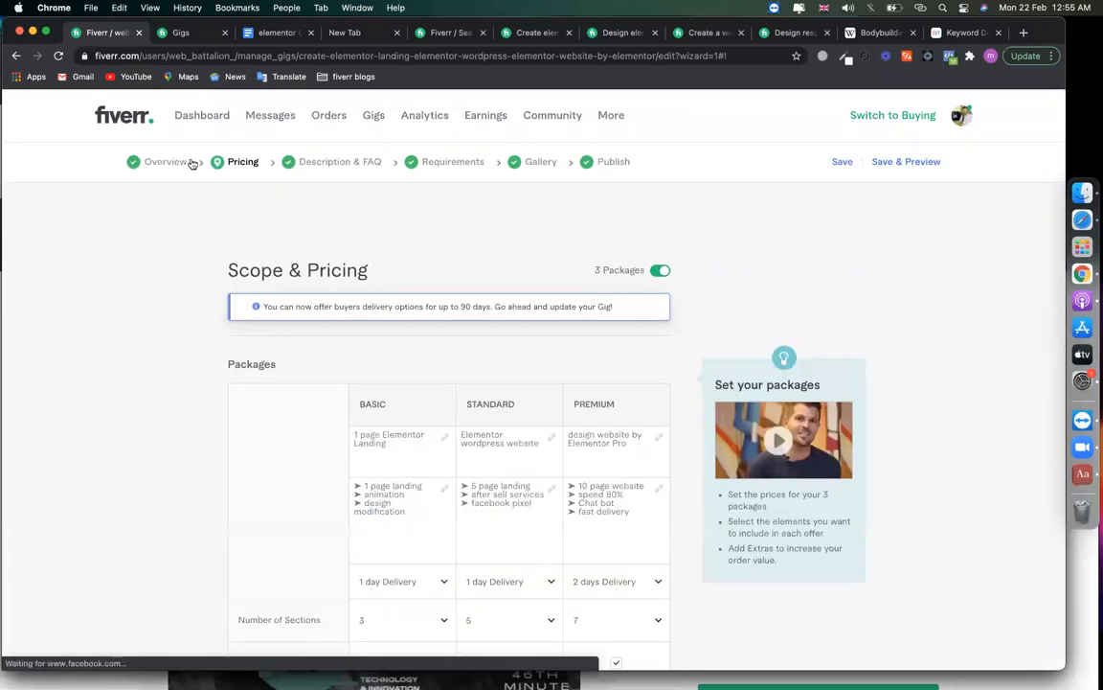
pyautogui.click(178, 168)
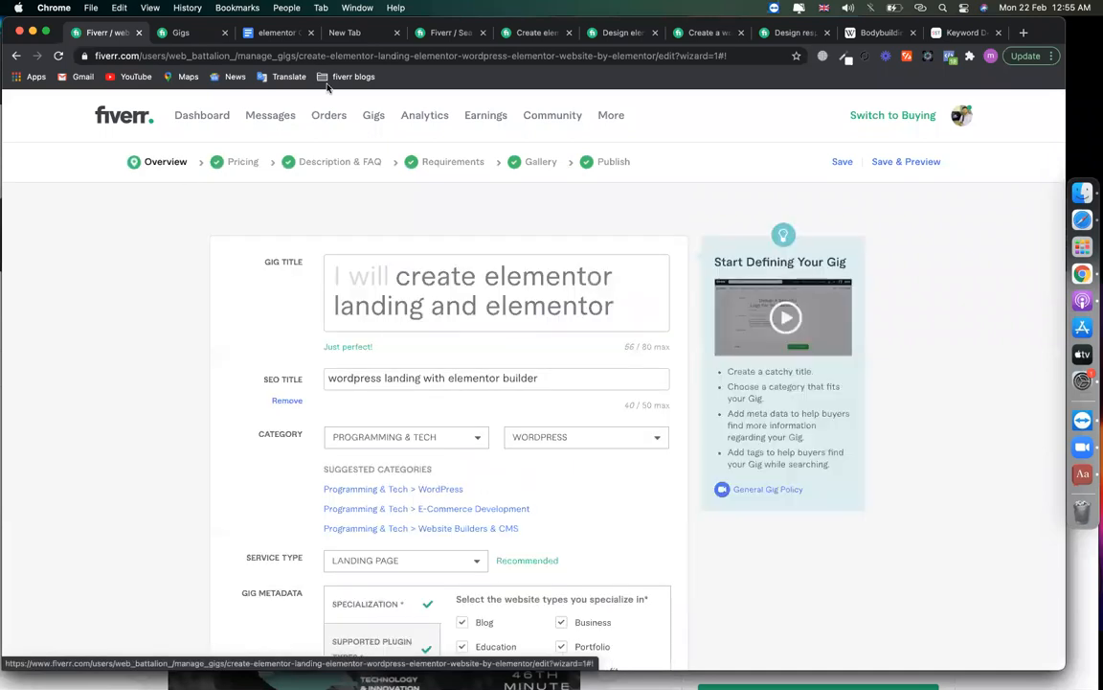
pyautogui.moveTo(330, 56); pyautogui.dragTo(735, 76)
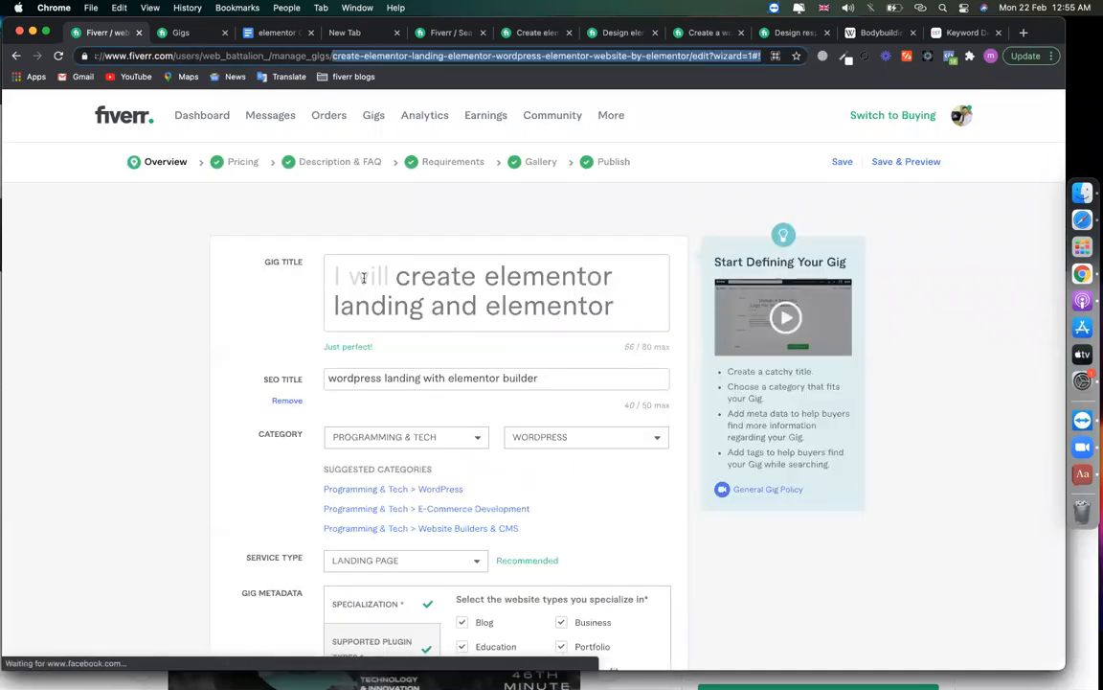
pyautogui.click(752, 56)
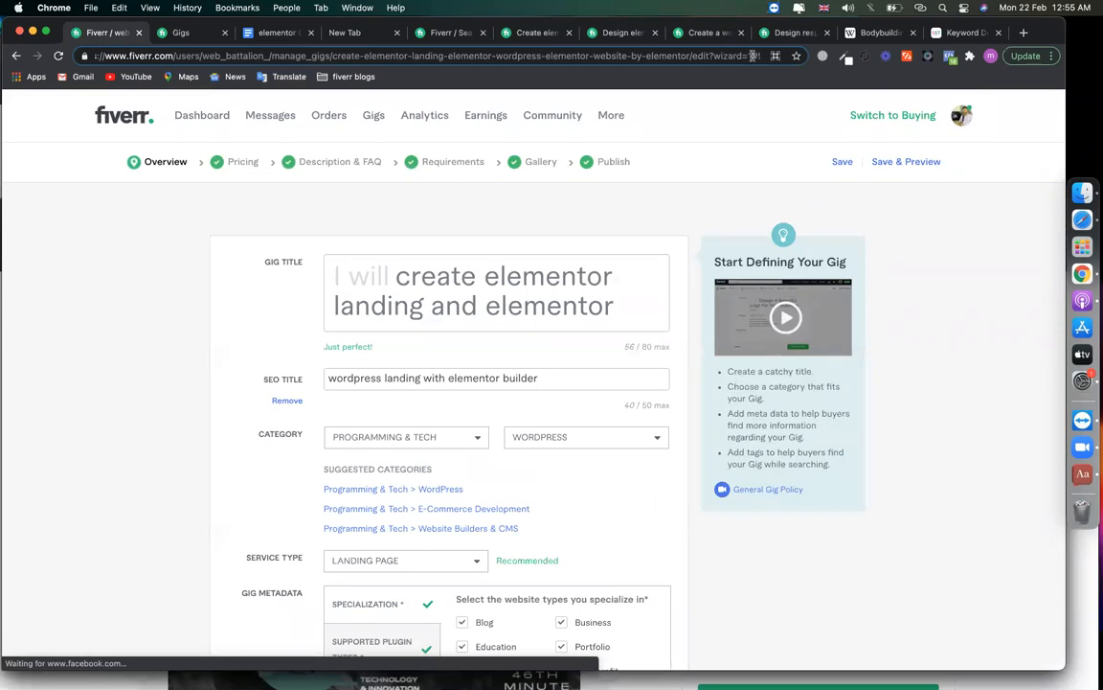
pyautogui.click(751, 55)
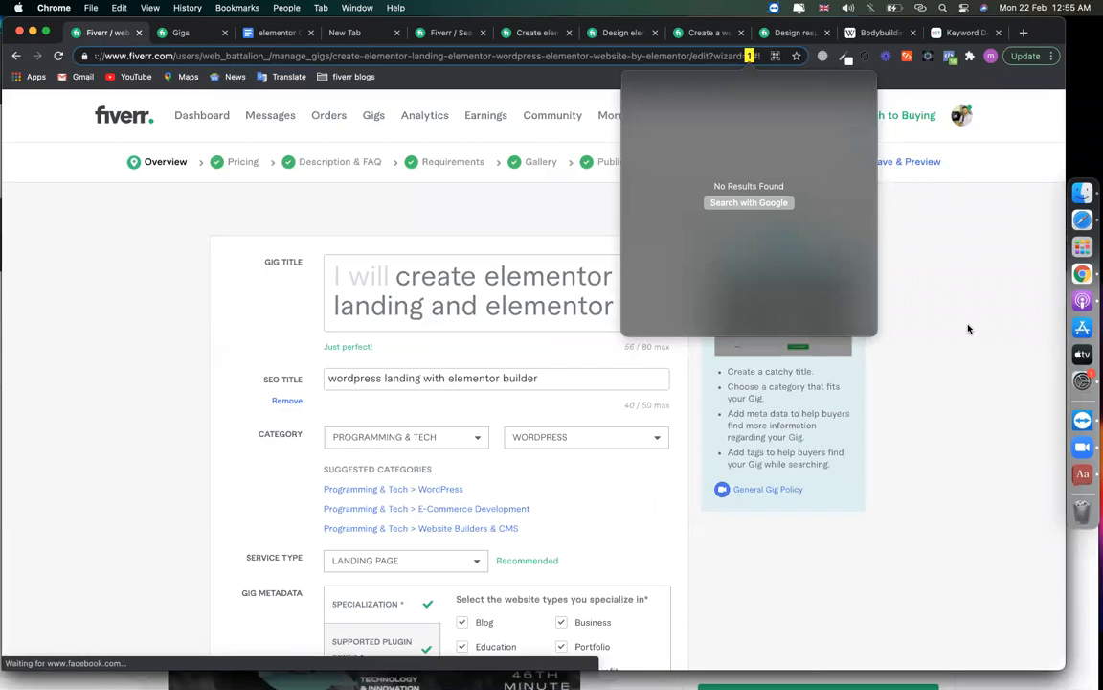
pyautogui.click(963, 298)
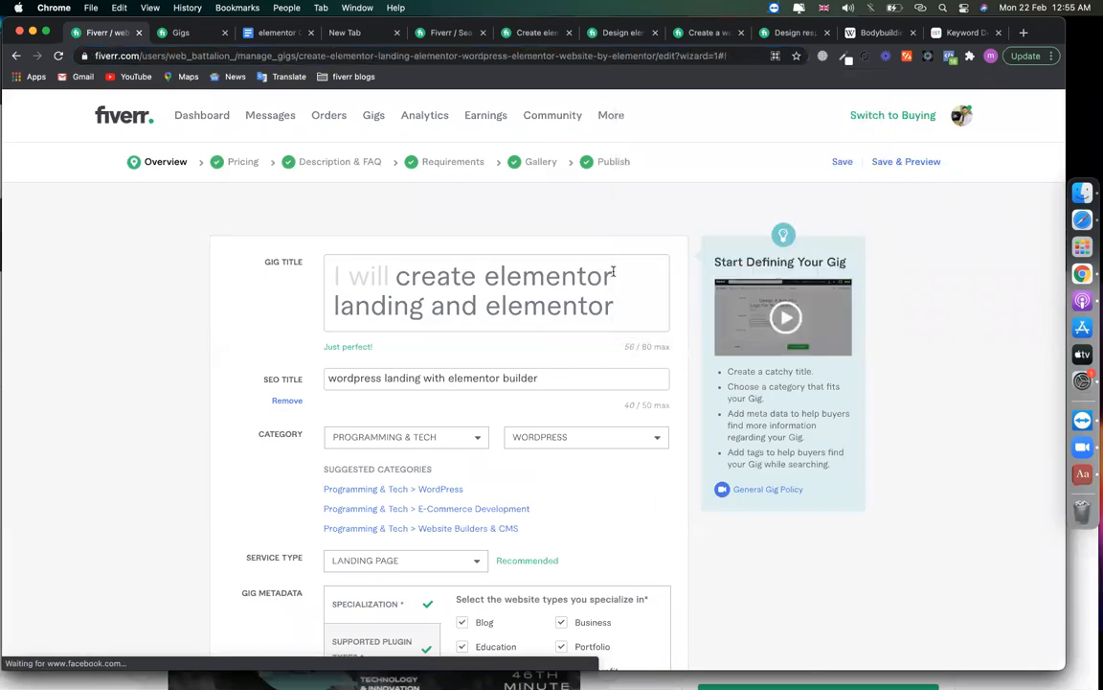
pyautogui.click(243, 161)
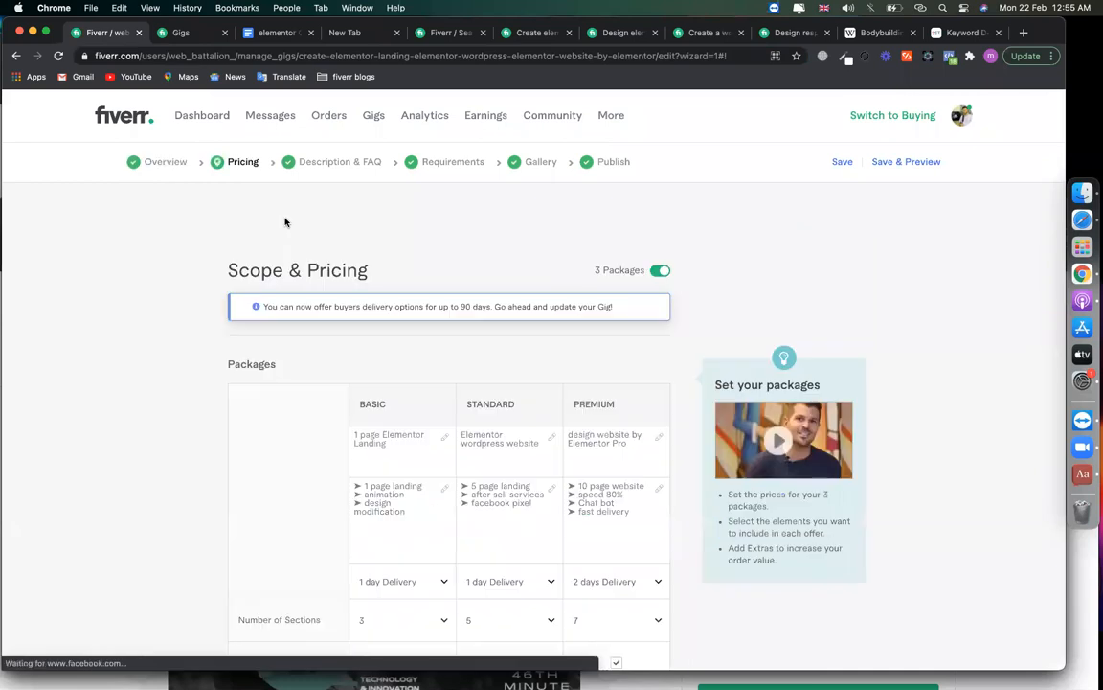
pyautogui.scroll(-3, 316, 364)
pyautogui.scroll(3, 177, 187)
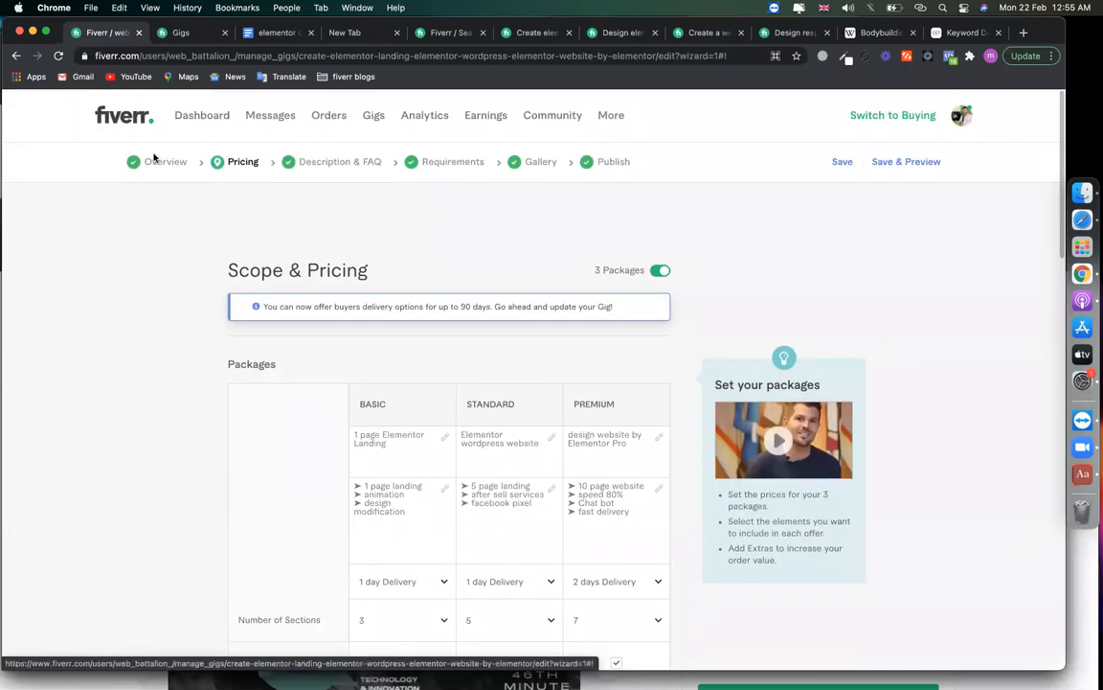
# Go back to the gig's Overview section and clear the whole gig title.
pyautogui.click(156, 161)
pyautogui.tripleClick(386, 281)
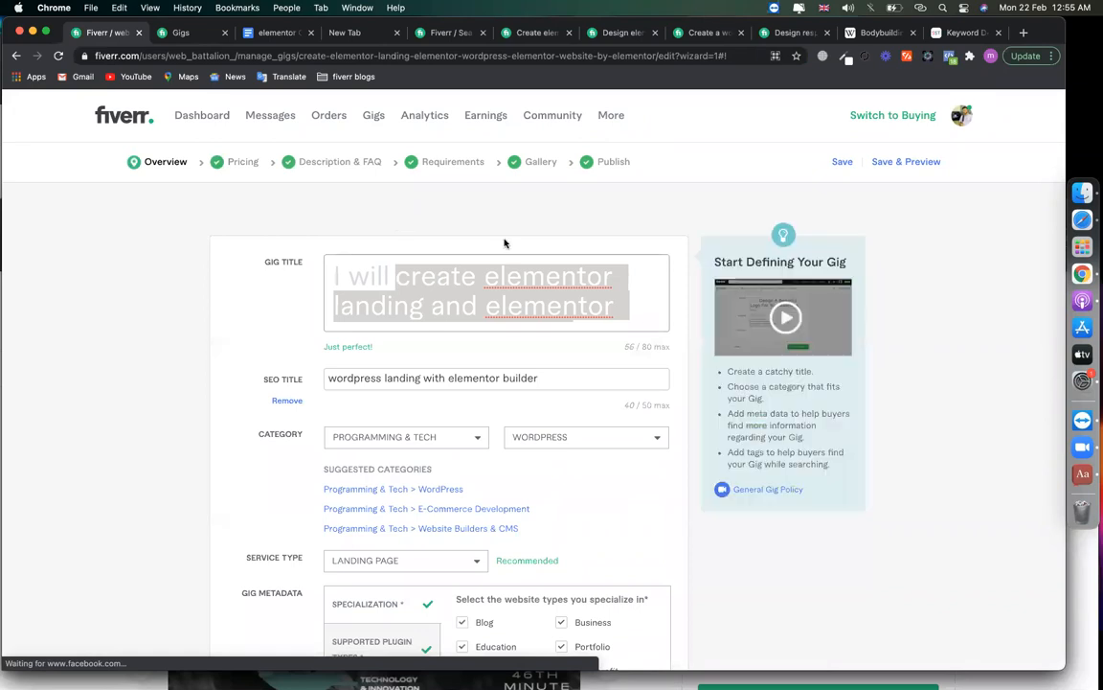
pyautogui.press('BackSpace')
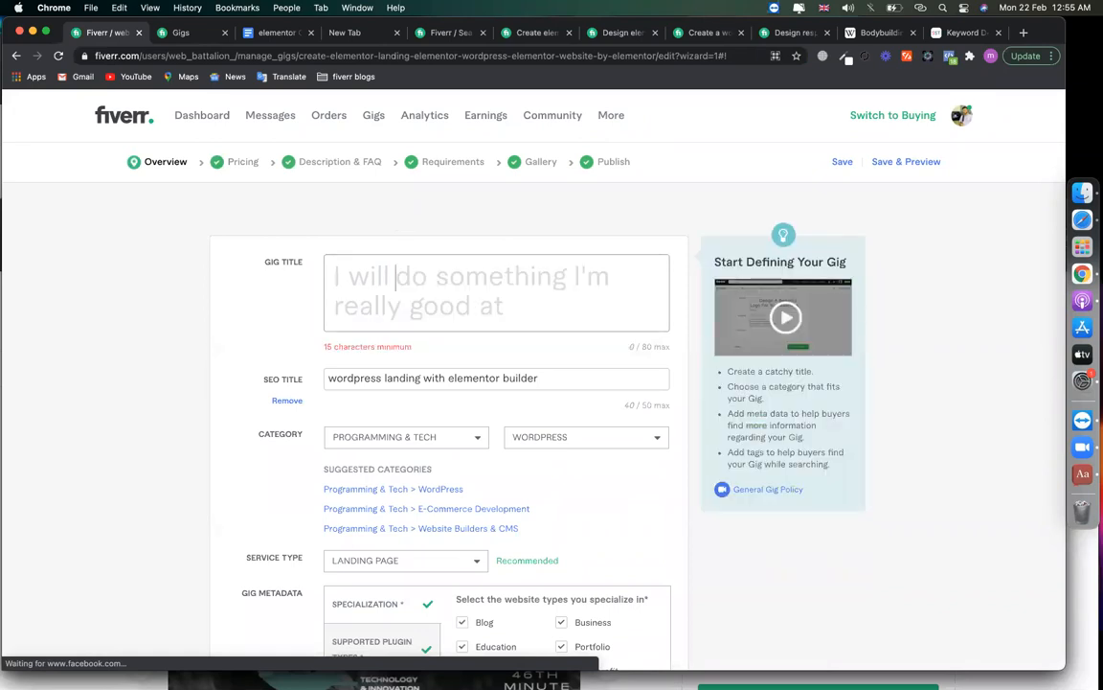
# Examine how the competing Elementor gigs open in the browser word their titles.
pyautogui.click(539, 34)
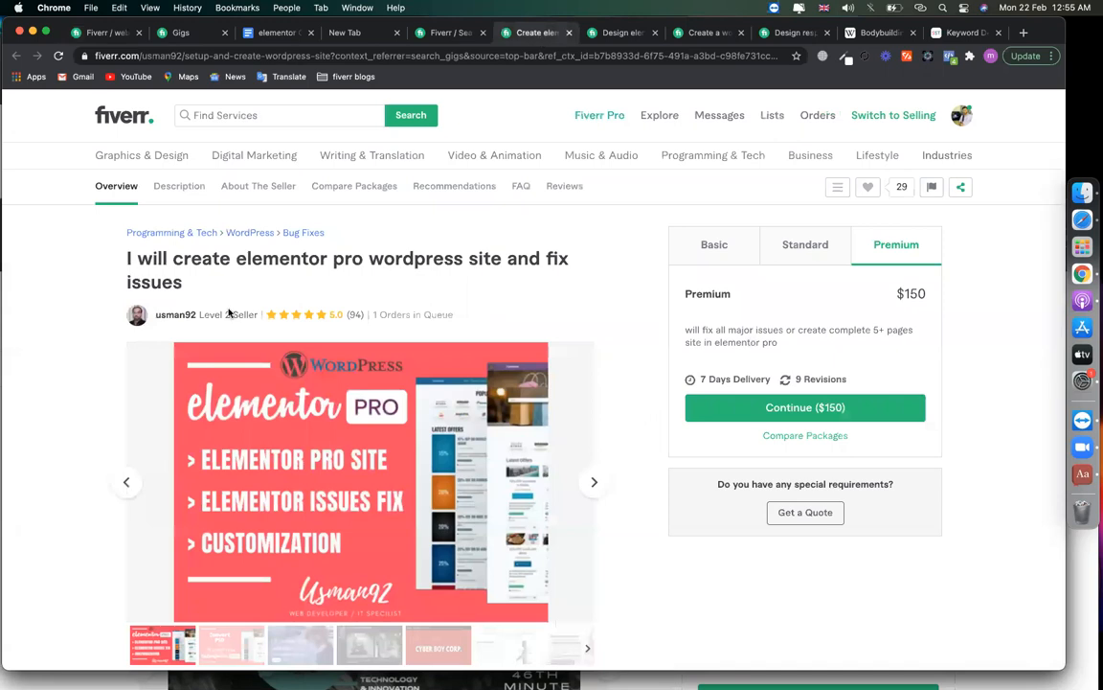
pyautogui.tripleClick(125, 257)
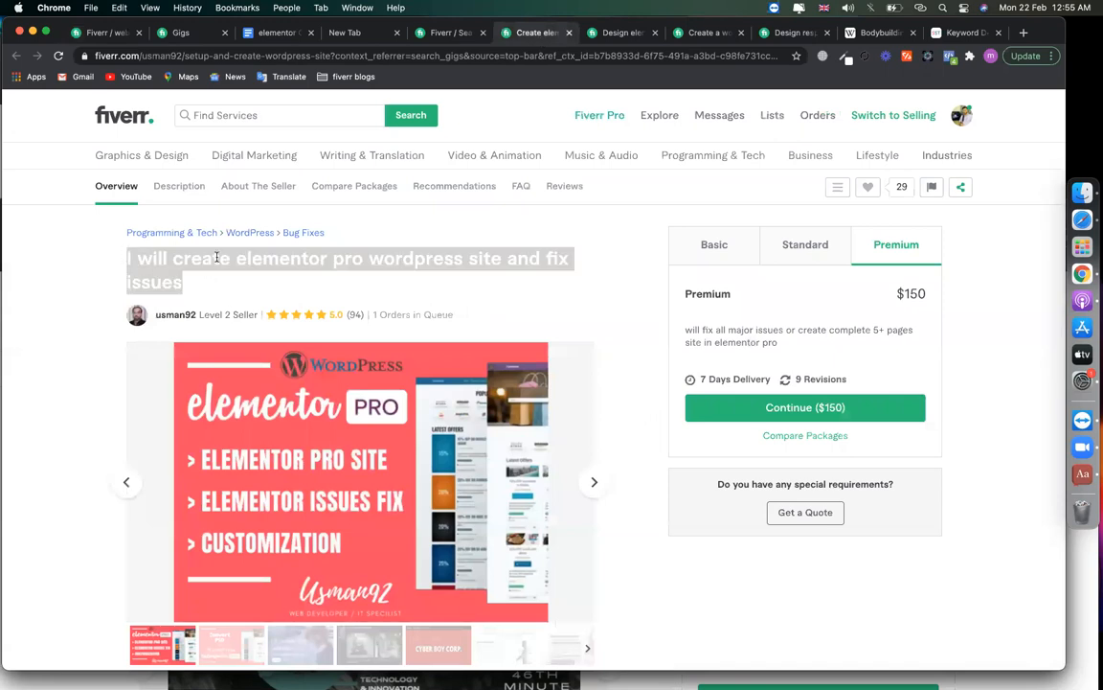
pyautogui.click(370, 261)
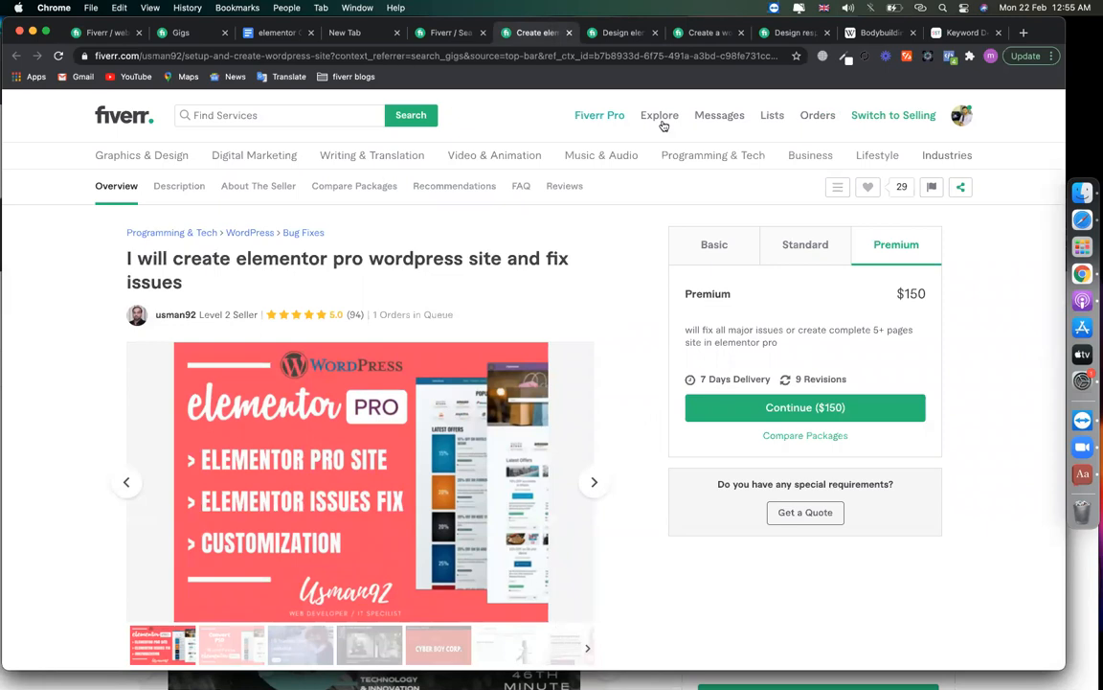
pyautogui.click(709, 33)
pyautogui.scroll(20, 386, 190)
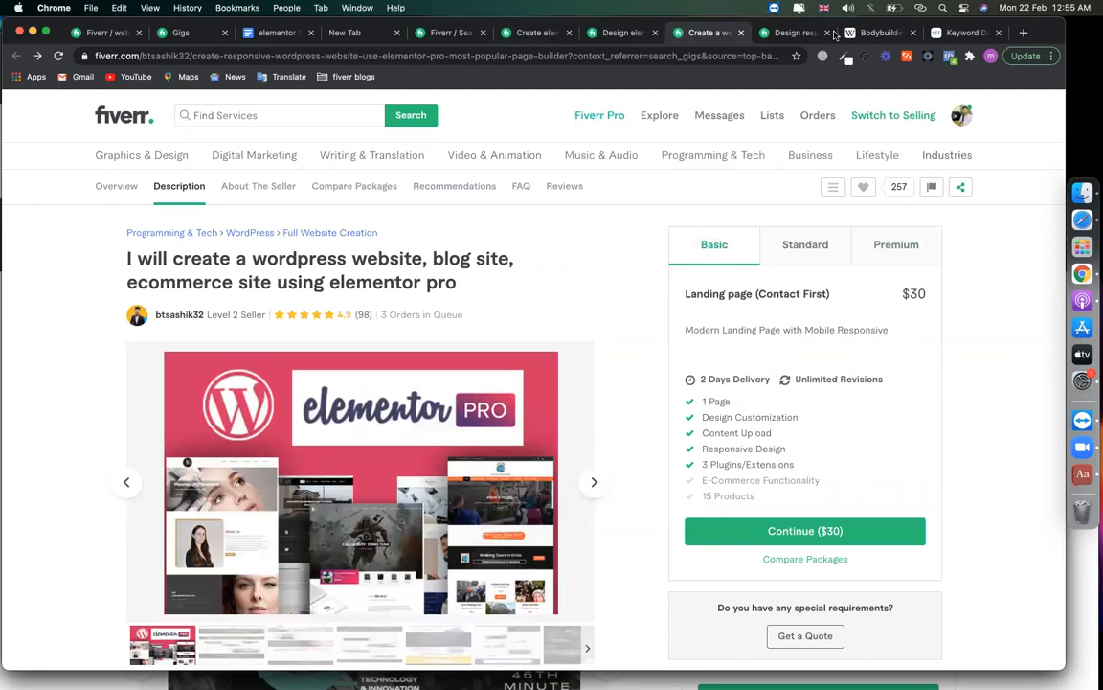
pyautogui.click(795, 32)
pyautogui.scroll(15, 299, 283)
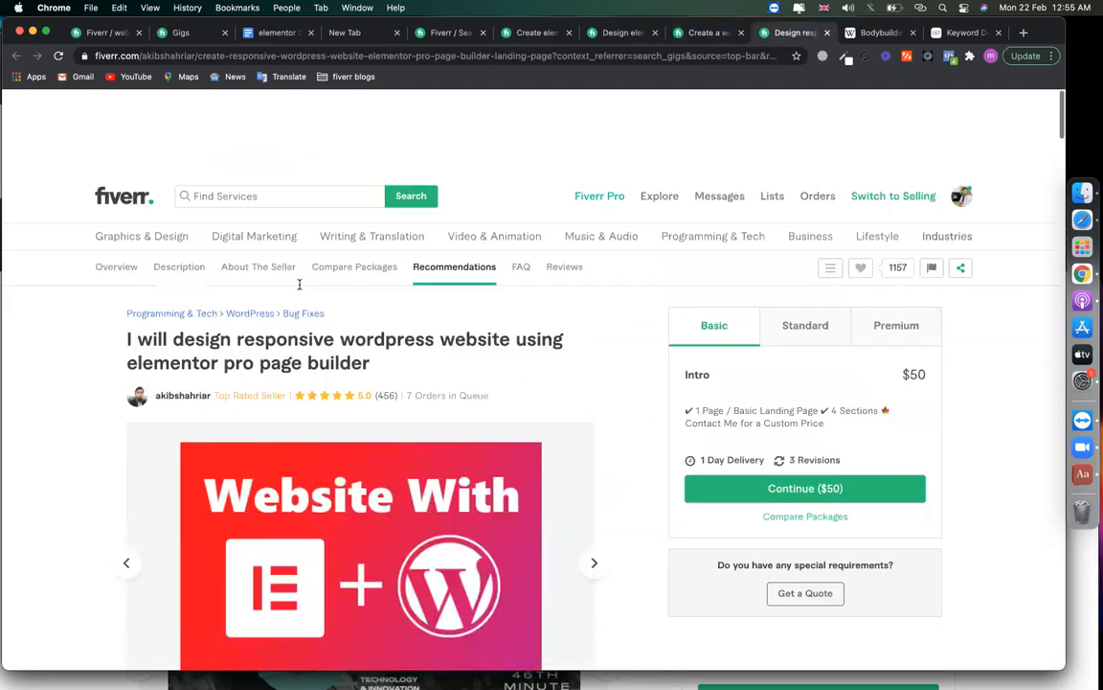
pyautogui.click(180, 253)
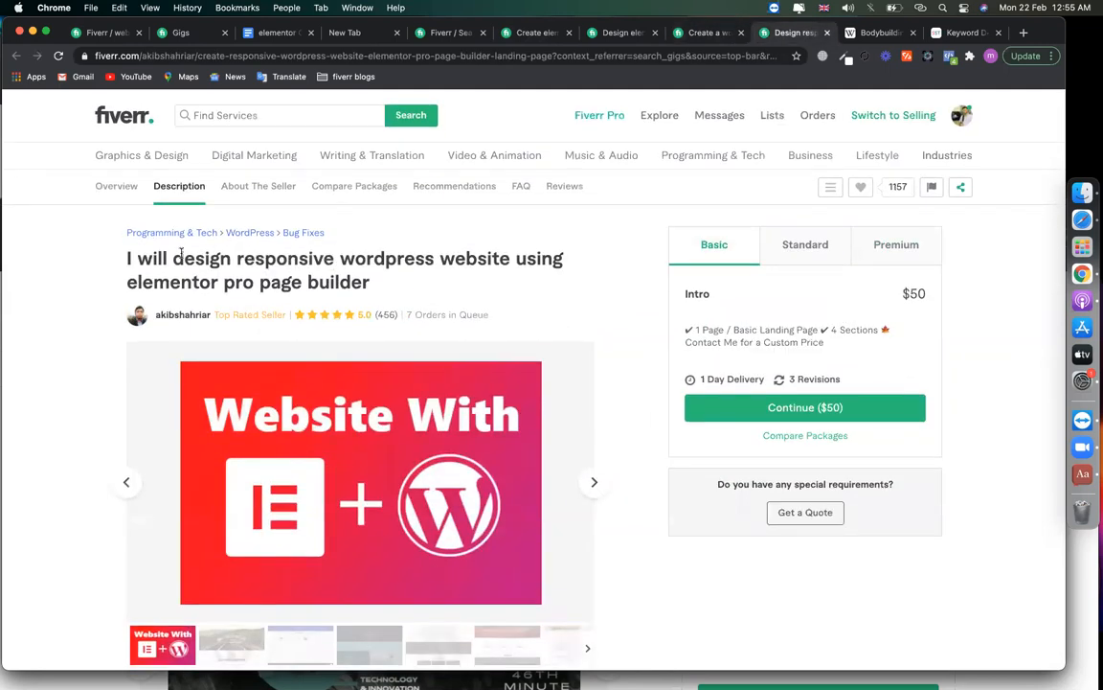
pyautogui.moveTo(184, 257); pyautogui.dragTo(487, 257)
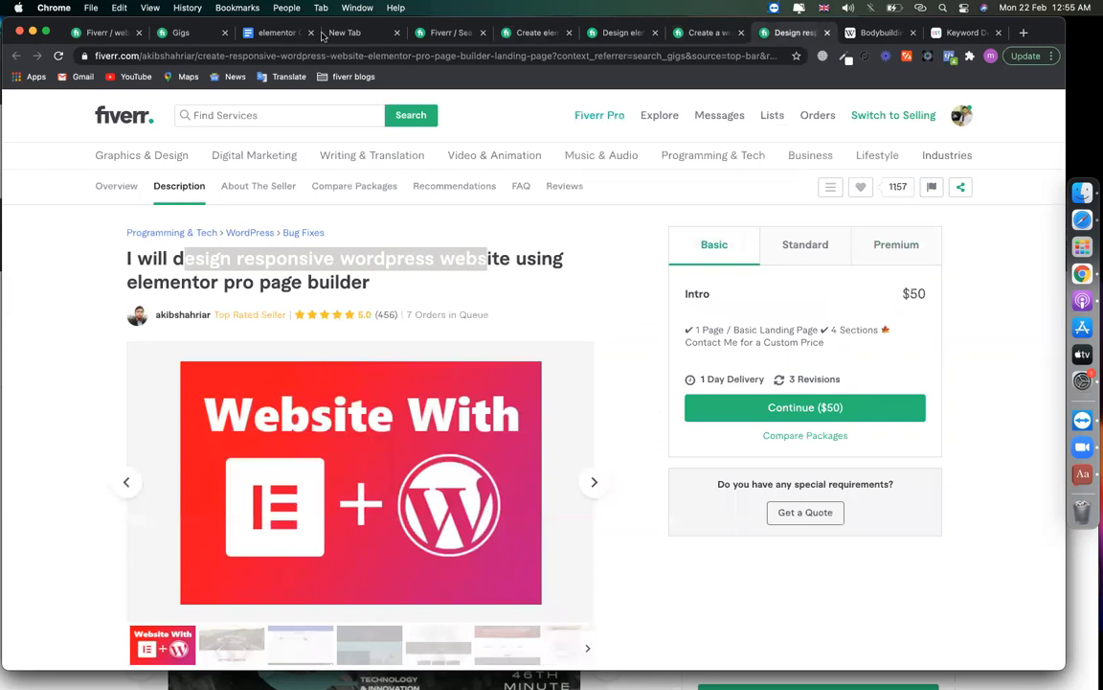
# Copy the gig title "create Elementor Landing and Elementor wordpress website" from the elementor GIG document.
pyautogui.click(267, 35)
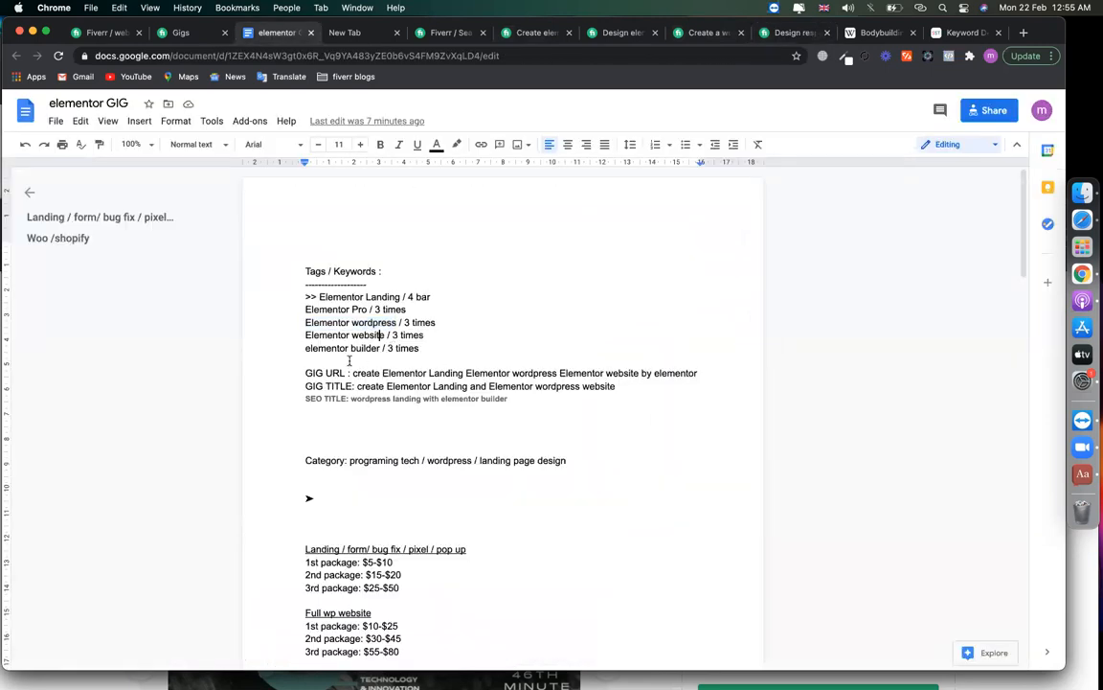
pyautogui.click(337, 364)
pyautogui.moveTo(354, 372); pyautogui.dragTo(705, 375)
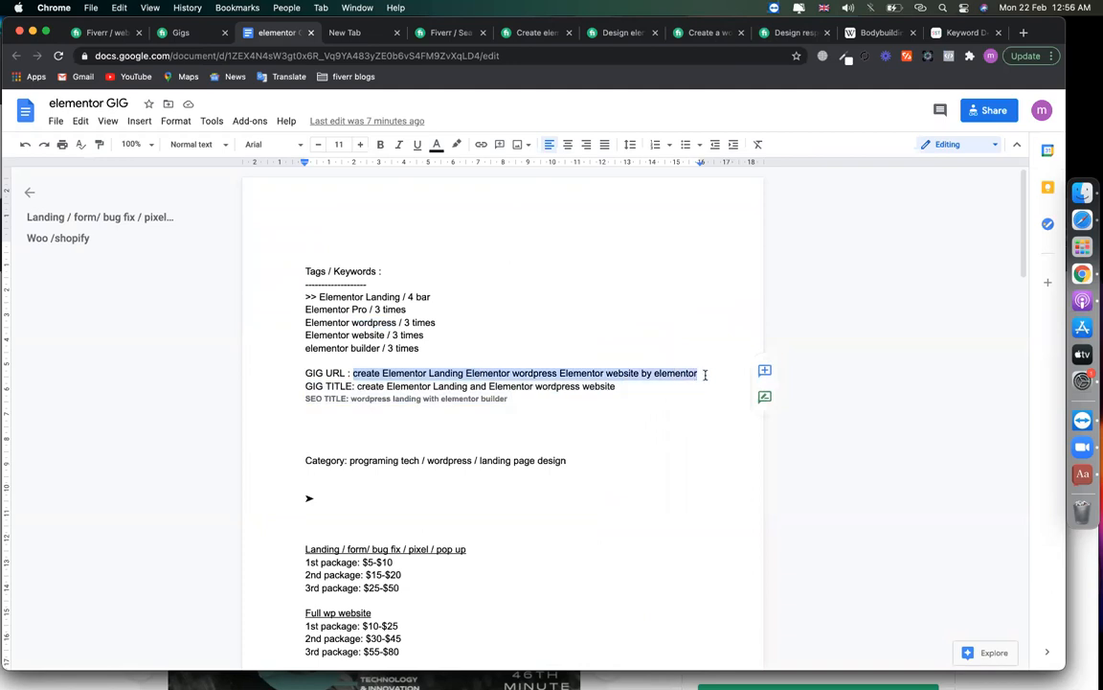
pyautogui.click(426, 373)
pyautogui.keyDown('shift'); pyautogui.click(615, 386); pyautogui.keyUp('shift')
pyautogui.press('cmd+c')
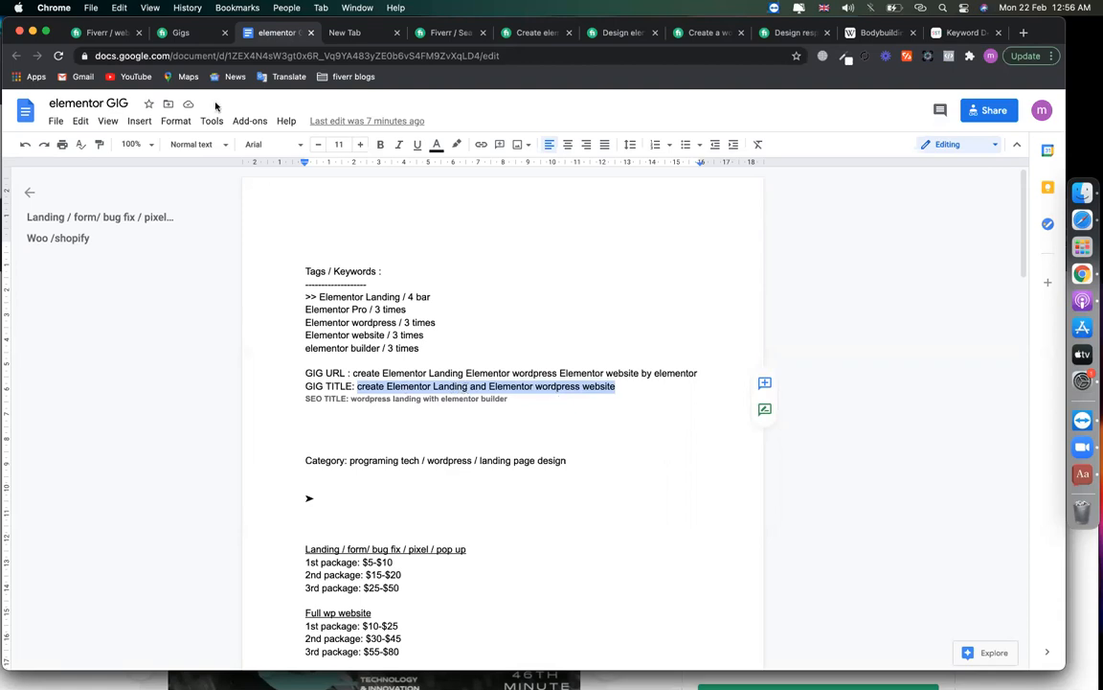
# Paste the copied text as the gig title and insert "Responsive" after "create".
pyautogui.click(101, 33)
pyautogui.click(465, 316)
pyautogui.press('cmd+v')
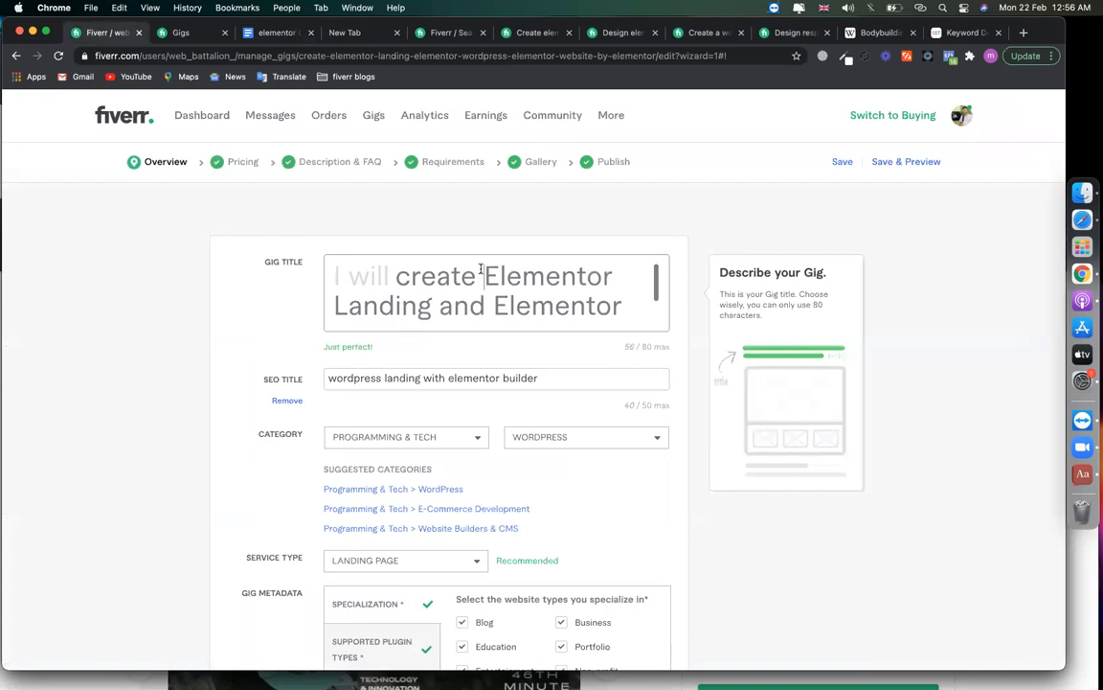
pyautogui.write('Responsive')
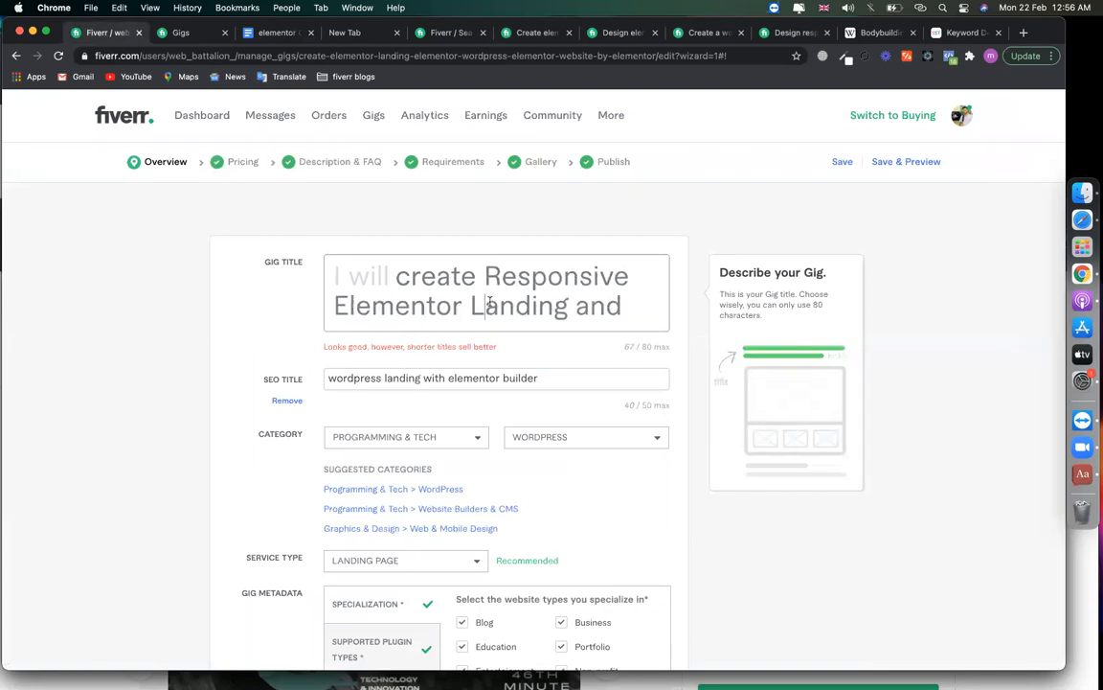
# Review the full wording of the gig title from its beginning to its end.
pyautogui.scroll(-1, 508, 312)
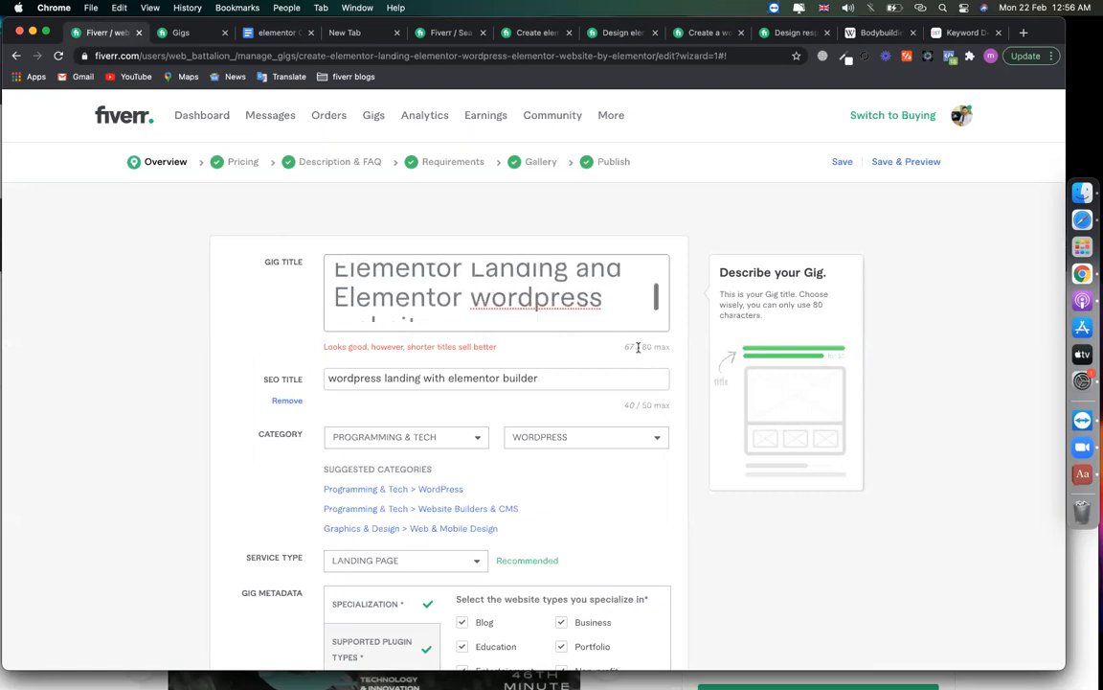
pyautogui.scroll(-1, 563, 299)
pyautogui.click(459, 305)
pyautogui.doubleClick(401, 305)
pyautogui.doubleClick(532, 277)
pyautogui.click(466, 307)
pyautogui.click(201, 297)
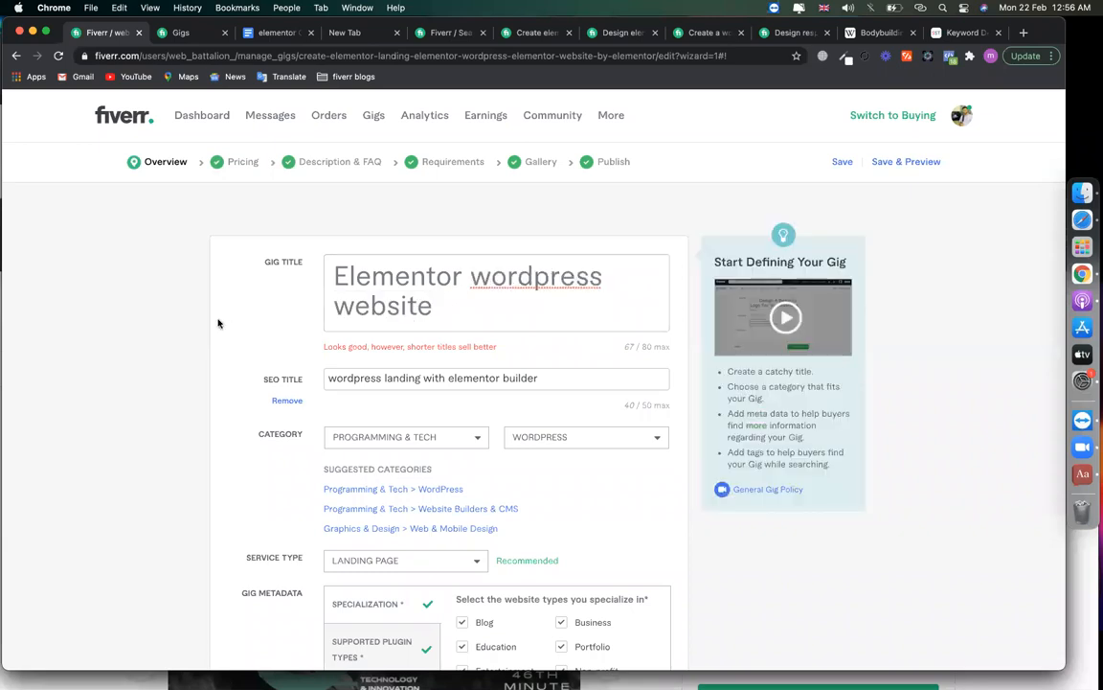
pyautogui.click(438, 305)
pyautogui.scroll(2, 580, 304)
pyautogui.scroll(-4, 579, 304)
pyautogui.scroll(-2, 578, 306)
pyautogui.scroll(5, 459, 317)
pyautogui.click(578, 278)
# Compare the title with the competing gig and the Elementor search results, and return to the gig editor.
pyautogui.click(793, 33)
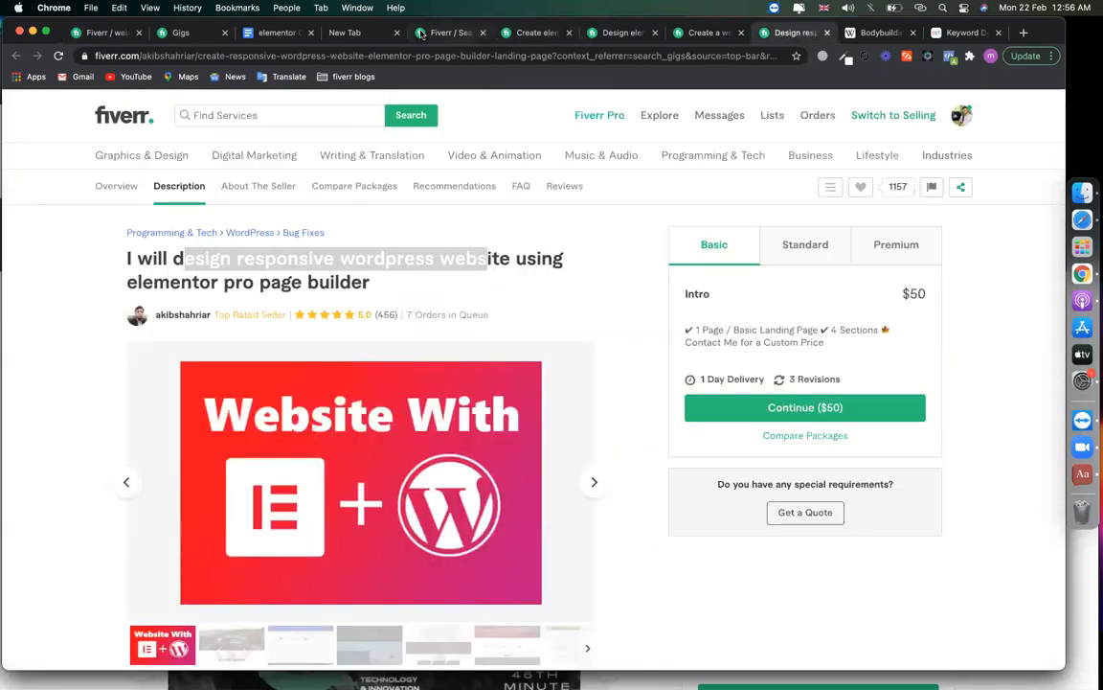
pyautogui.click(450, 33)
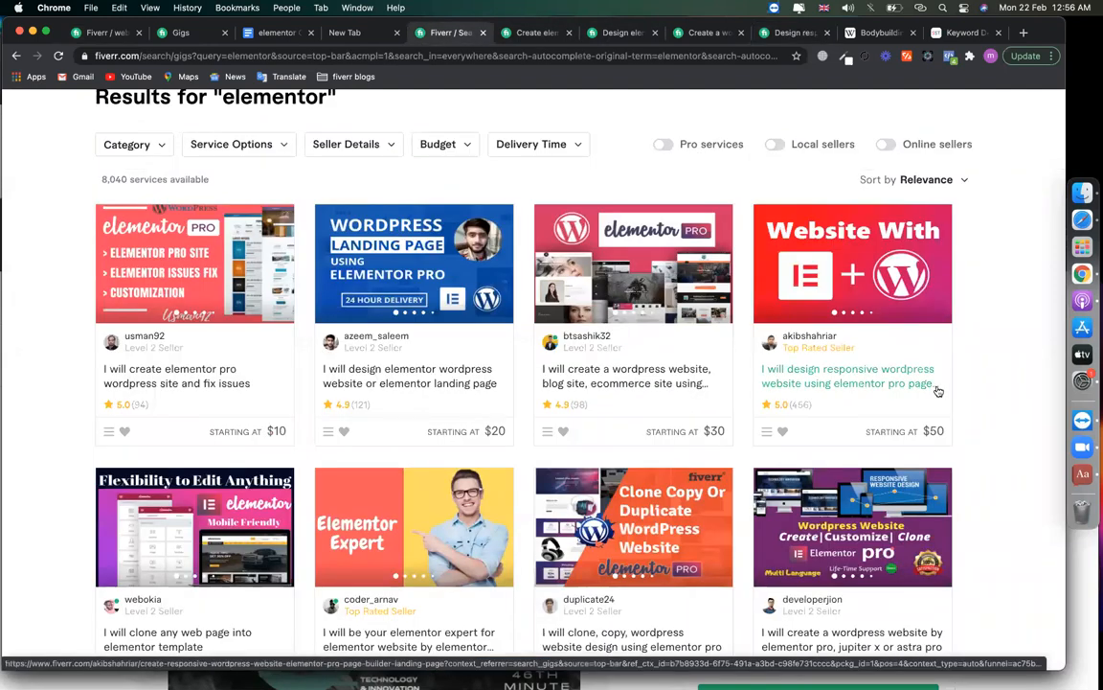
pyautogui.click(113, 36)
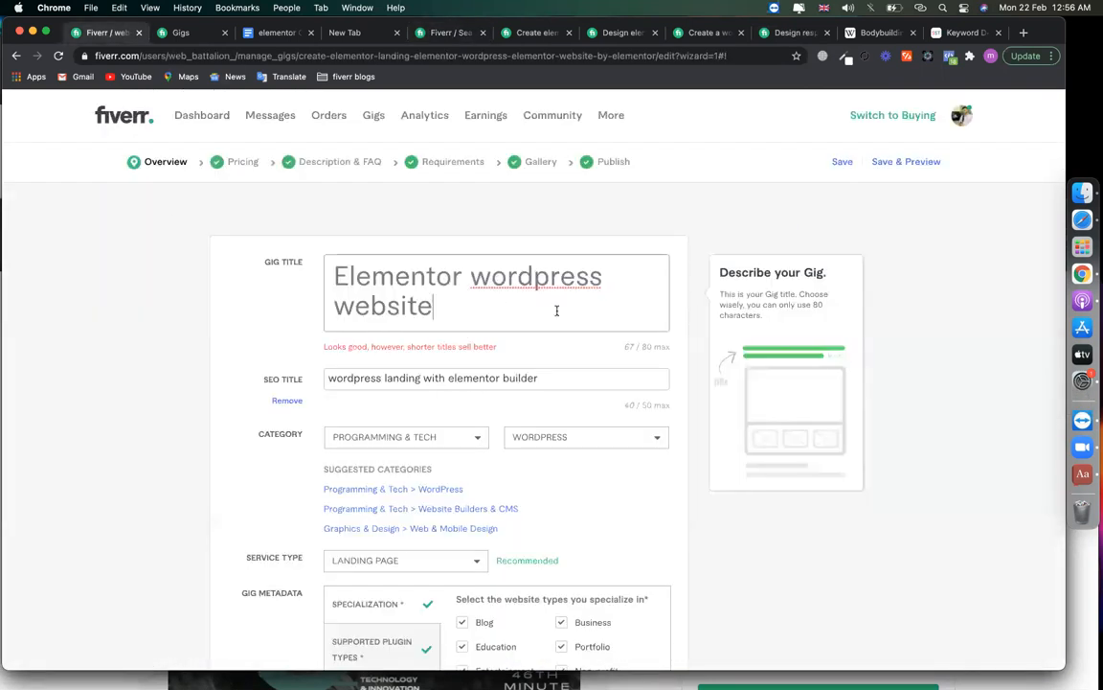
# Remove the gig's custom SEO title and clear the text that replaces it.
pyautogui.click(286, 400)
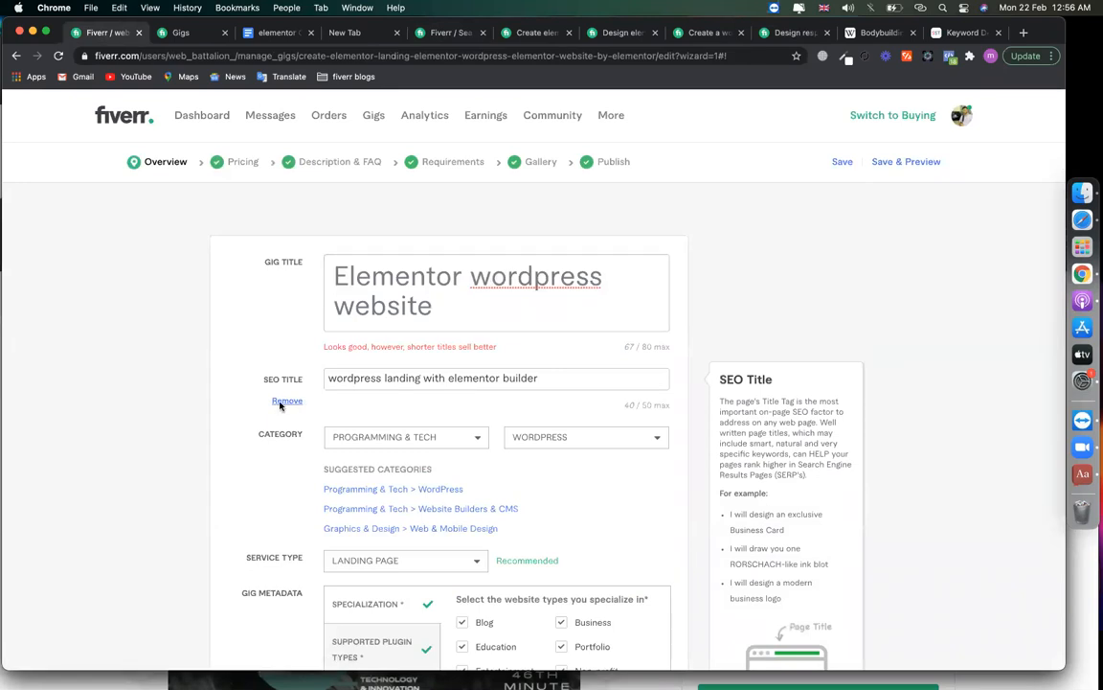
pyautogui.click(279, 284)
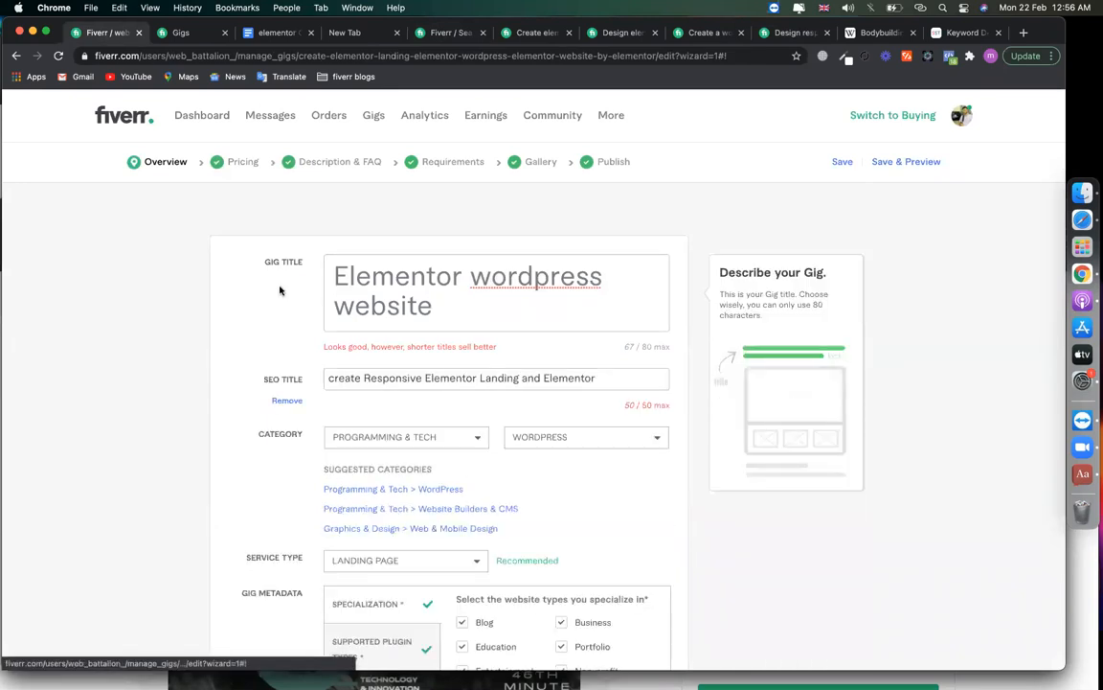
pyautogui.tripleClick(381, 378)
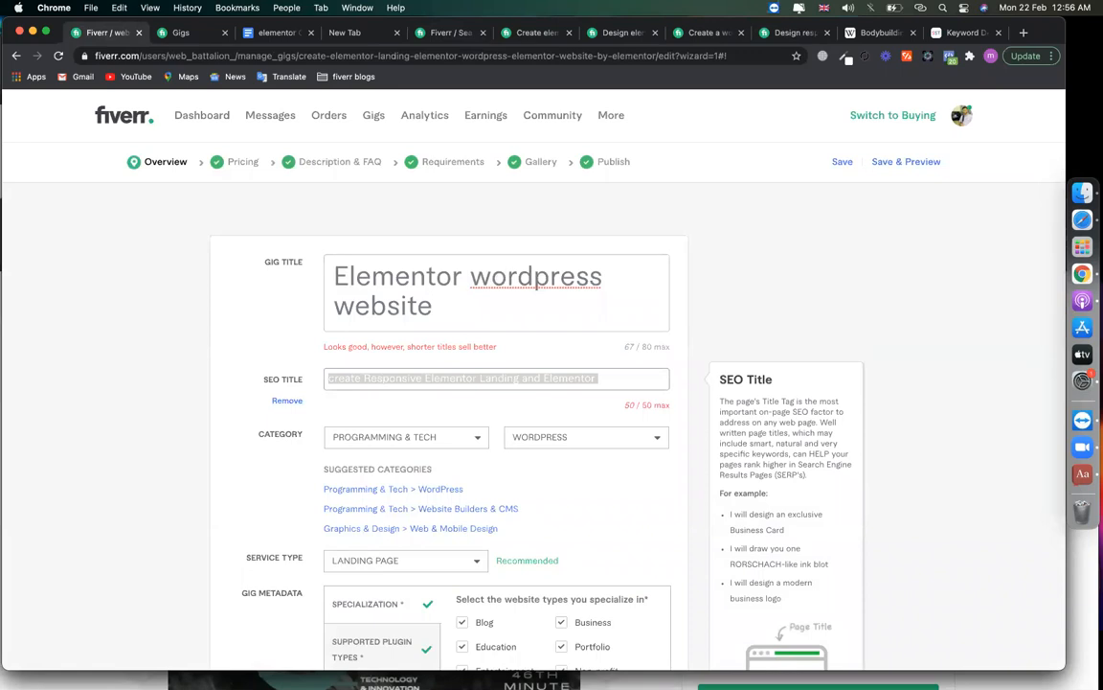
pyautogui.press('BackSpace')
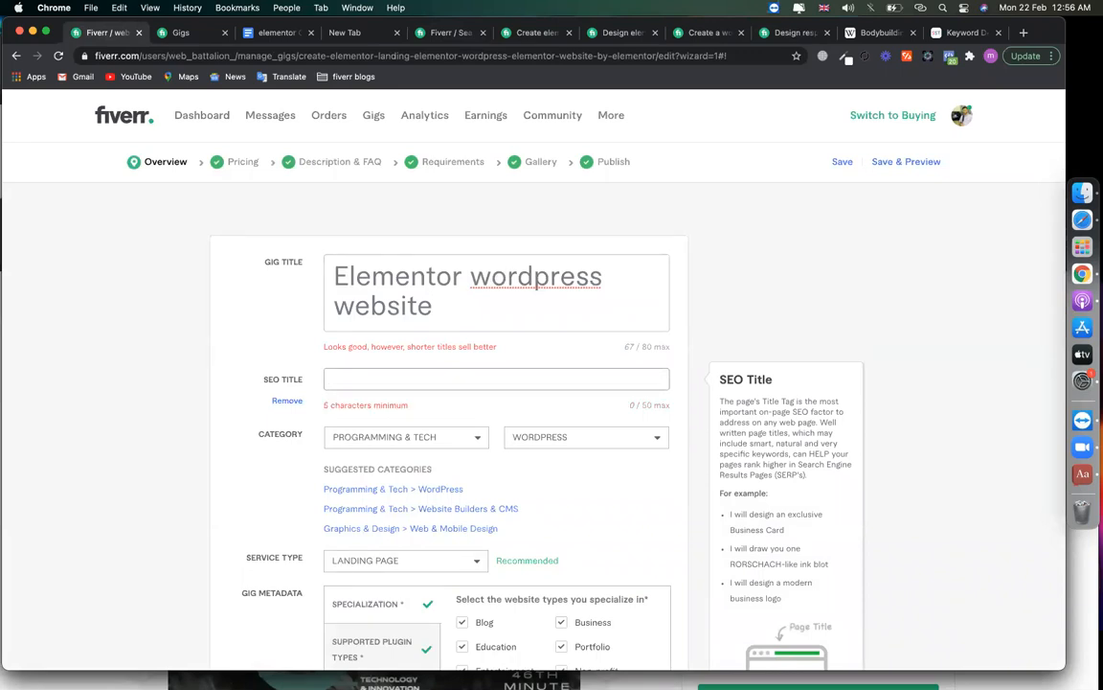
# Enter "design website & landing pages with elementor pro" as the SEO title.
pyautogui.write('c')
pyautogui.write('r')
pyautogui.write('esign w')
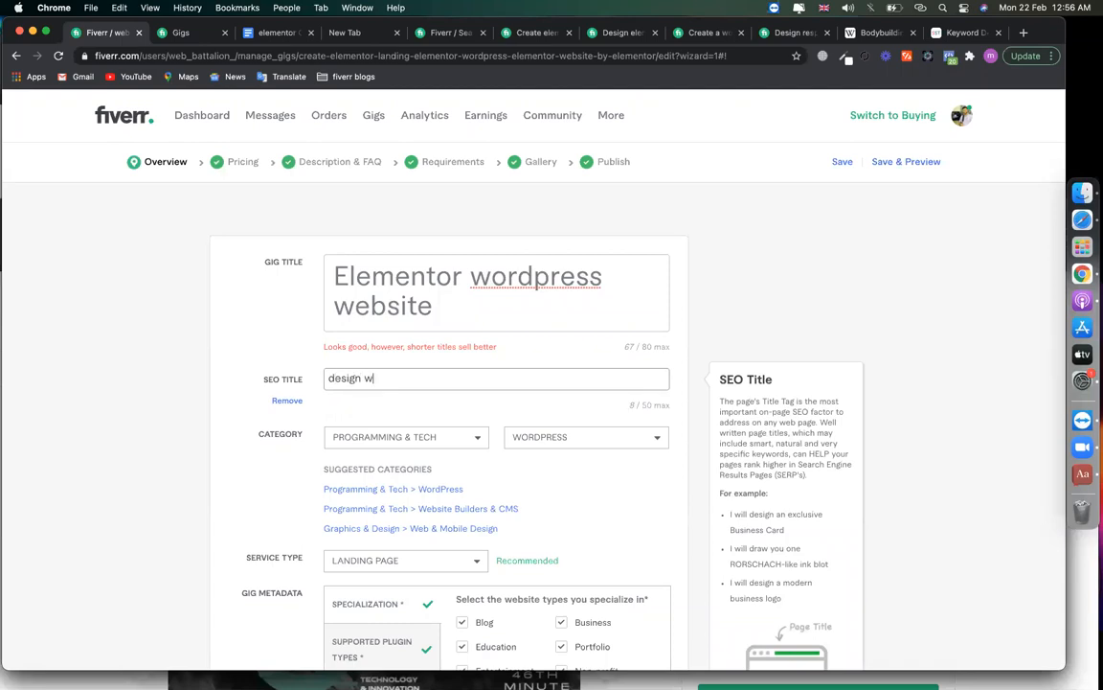
pyautogui.write('ebsite with elementor pro')
pyautogui.hotkey('alt', 'Left')
pyautogui.hotkey('alt', 'Left')
pyautogui.hotkey('alt', 'Left')
pyautogui.write('& la ')
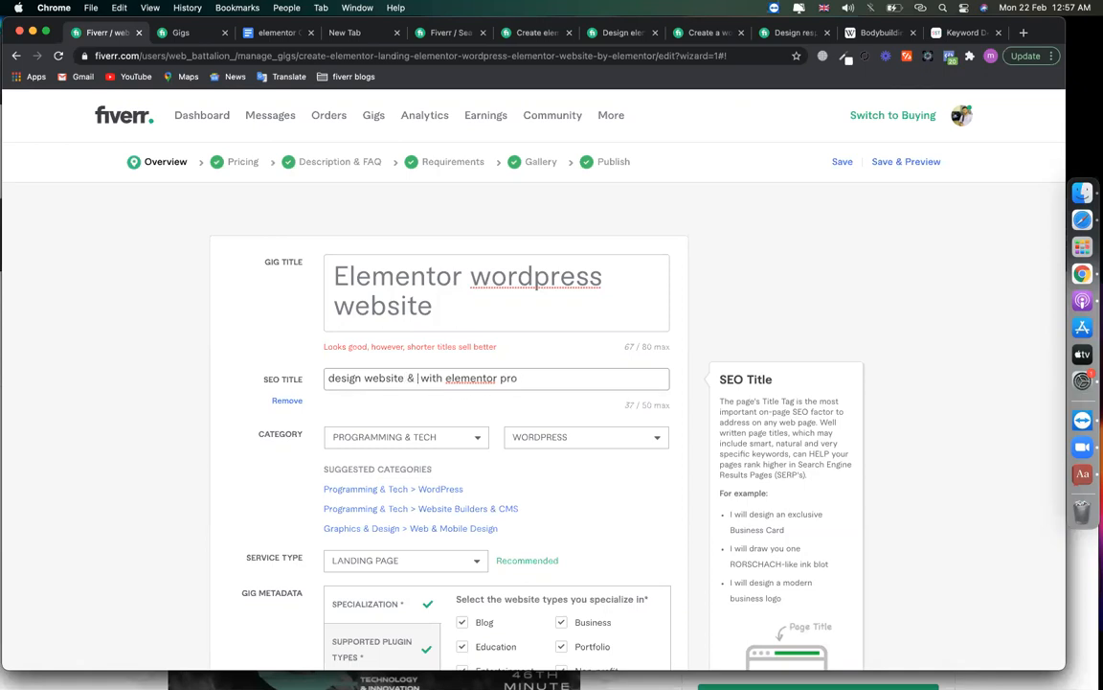
pyautogui.write('nding pages')
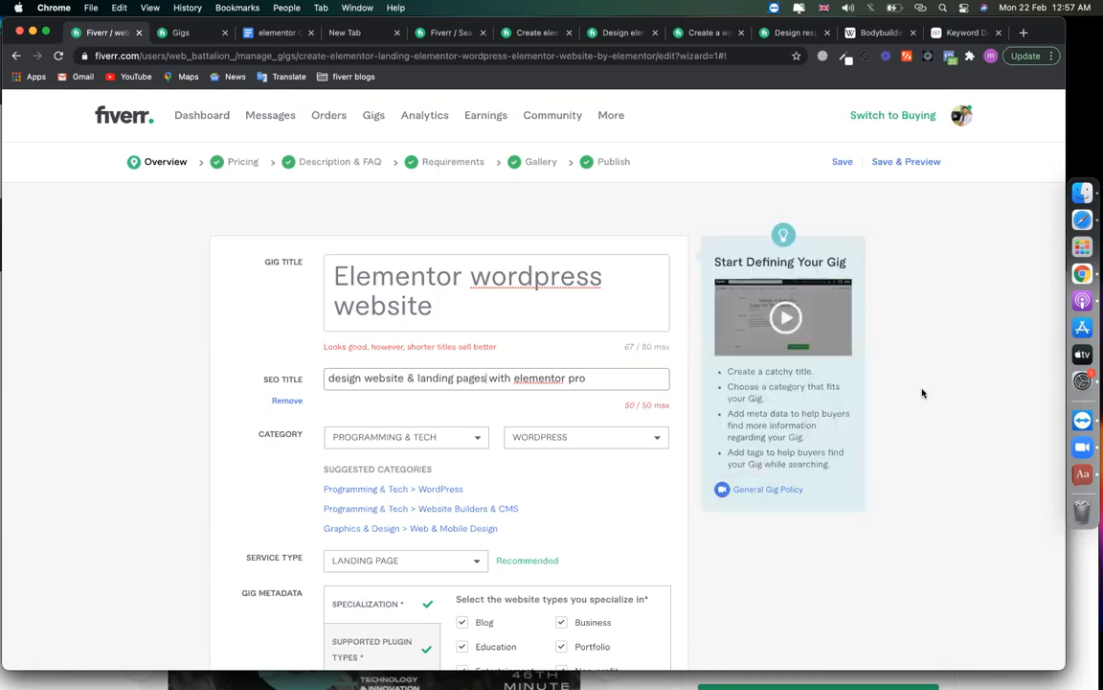
pyautogui.click(482, 379)
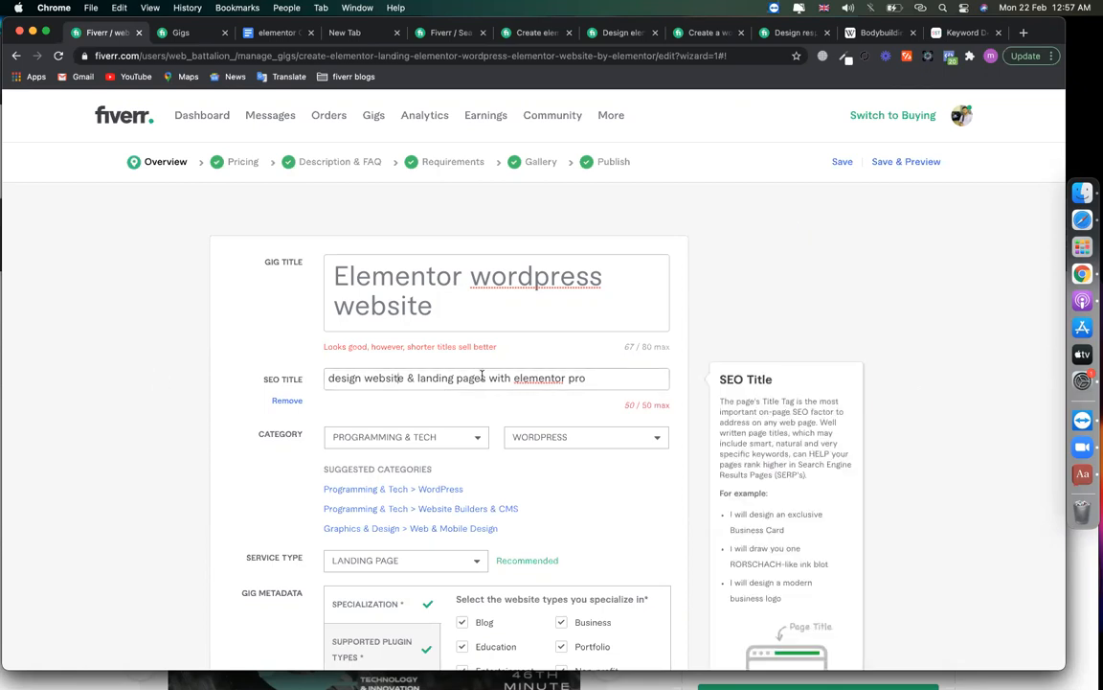
pyautogui.click(570, 379)
pyautogui.click(630, 381)
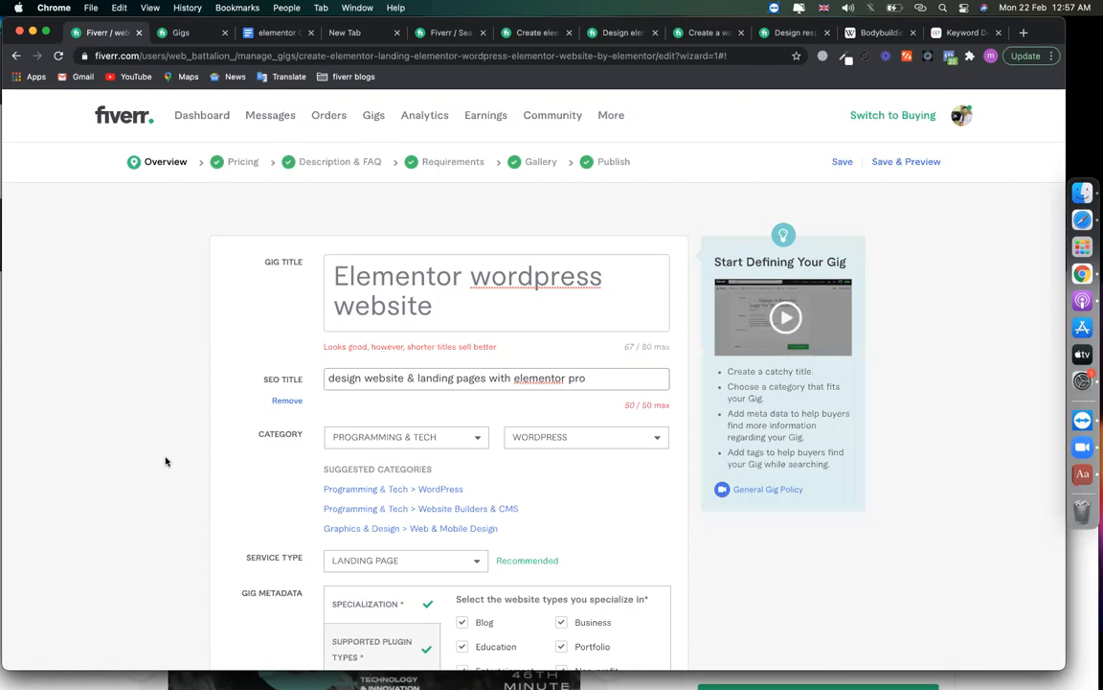
# Copy the SEO title "wordpress landing with elementor builder" from the elementor GIG document.
pyautogui.scroll(-1, 165, 458)
pyautogui.tripleClick(418, 341)
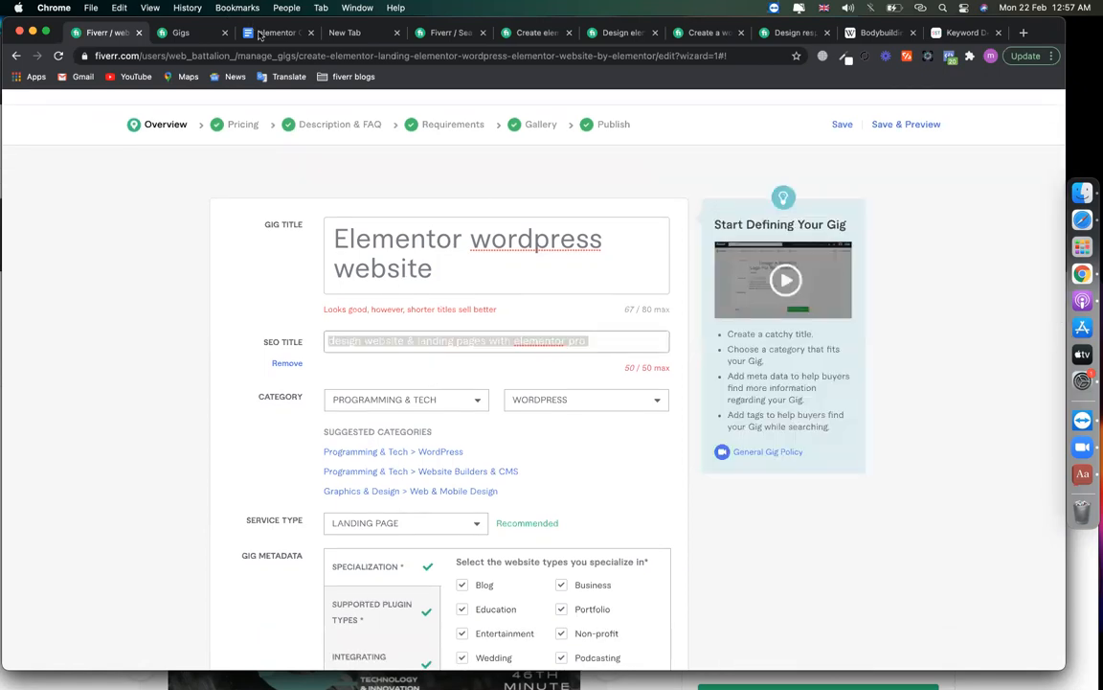
pyautogui.click(247, 32)
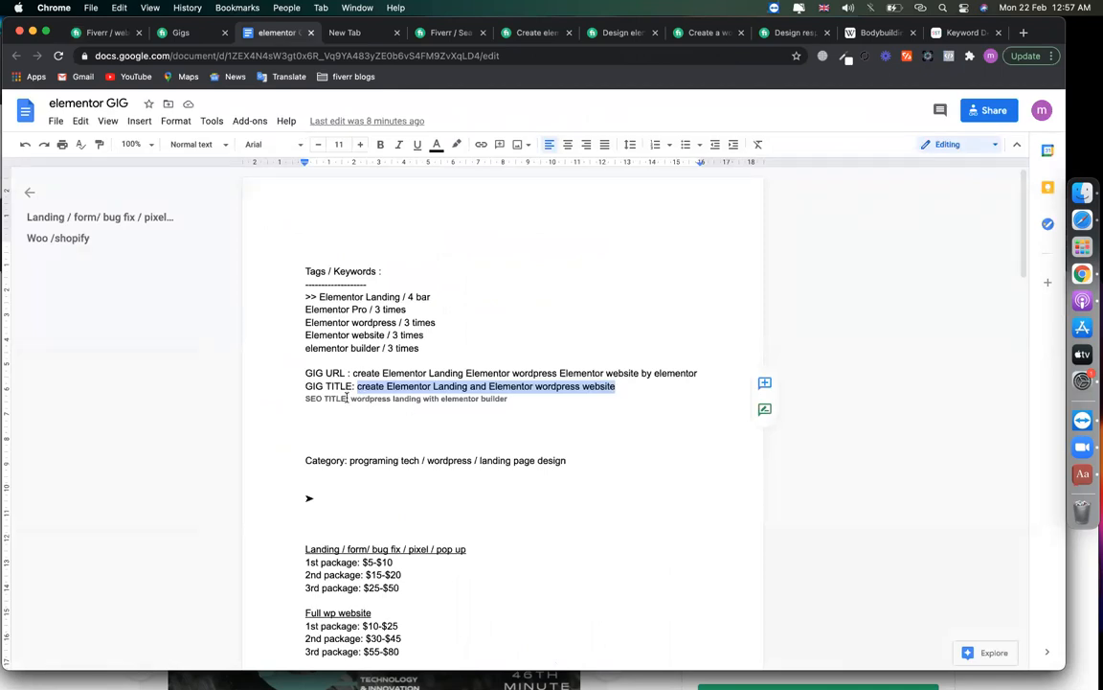
pyautogui.moveTo(350, 400); pyautogui.dragTo(581, 401)
pyautogui.press('super+c')
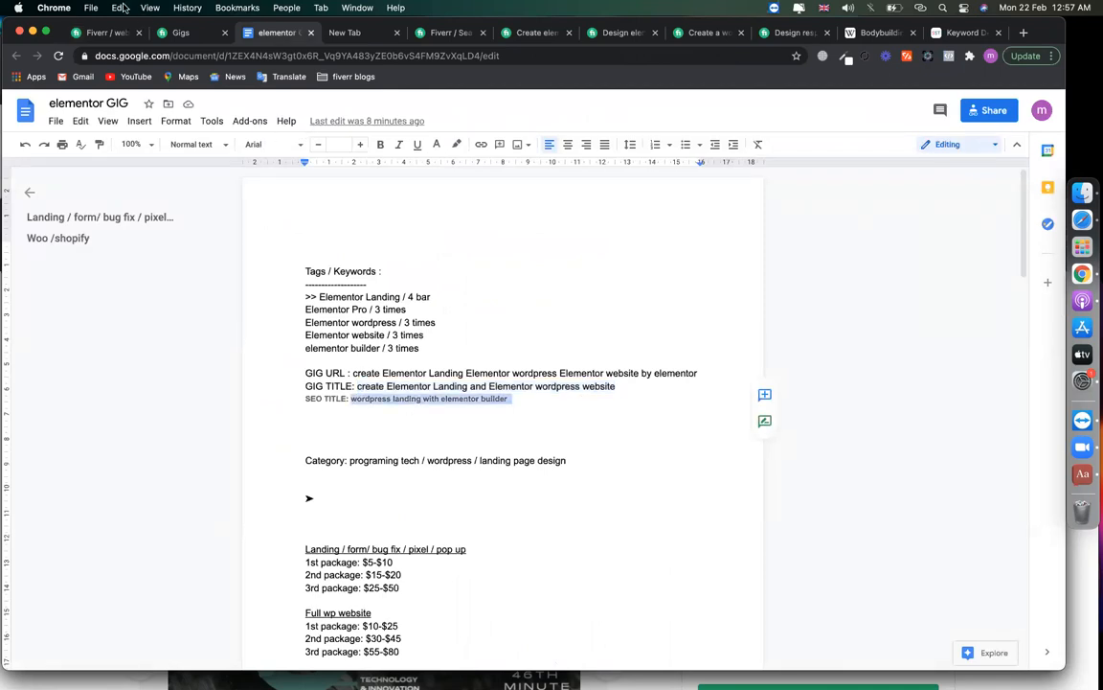
# Replace the gig's SEO title with "wordpress landing with elementor builder".
pyautogui.click(106, 32)
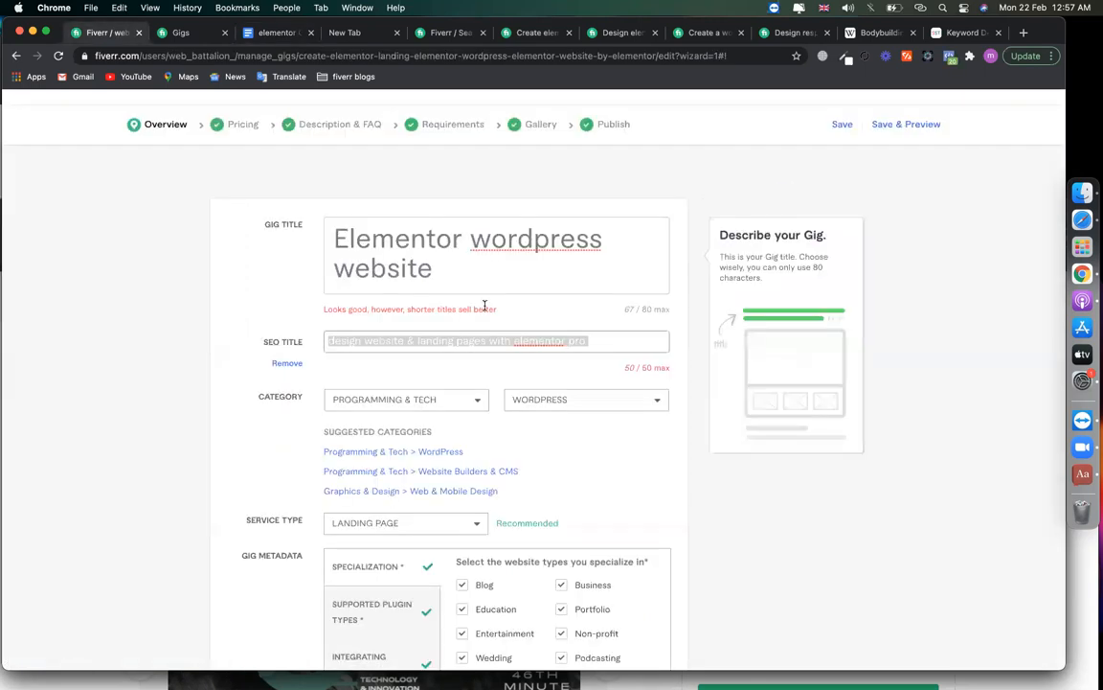
pyautogui.press('BackSpace')
pyautogui.write('wordpress')
pyautogui.press('super+a')
pyautogui.click(427, 343)
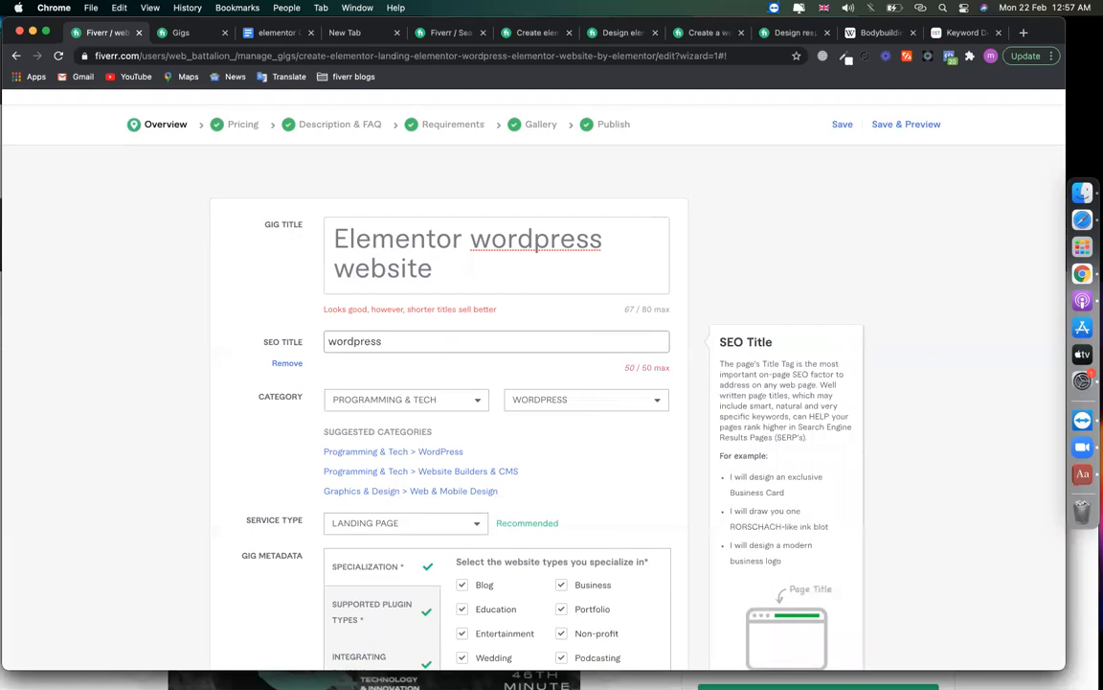
pyautogui.press('super+a')
pyautogui.press('super+v')
pyautogui.write('er')
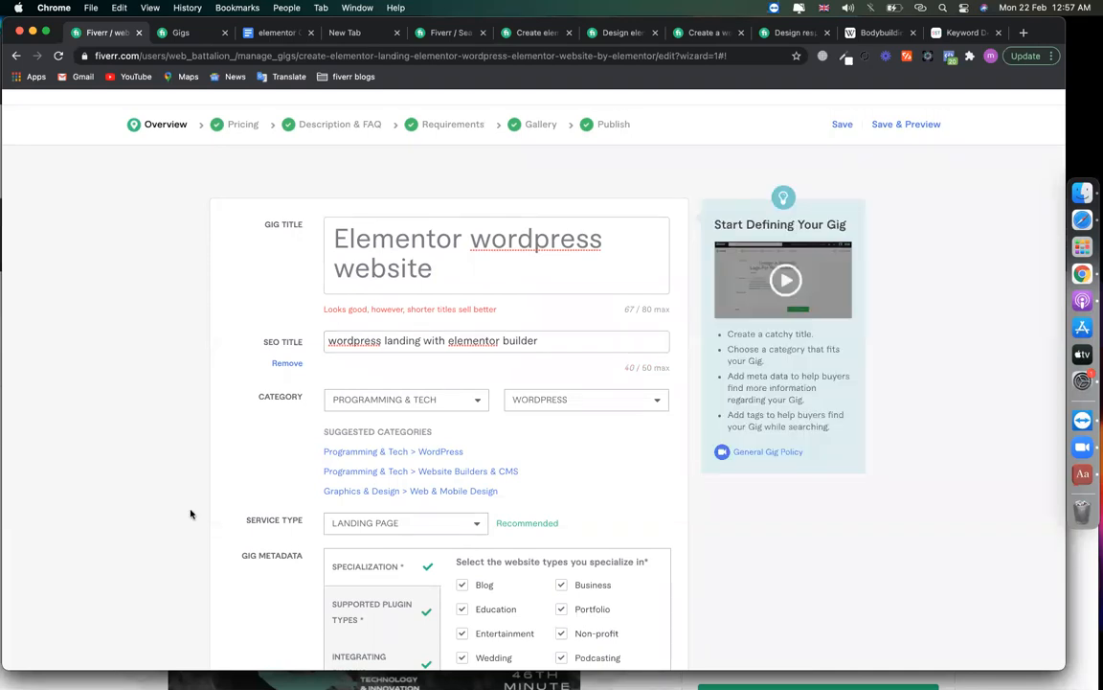
# Compare the gig's title fields with the GIG URL, GIG TITLE and SEO TITLE lines in the elementor GIG document.
pyautogui.scroll(-5, 216, 454)
pyautogui.scroll(5, 216, 455)
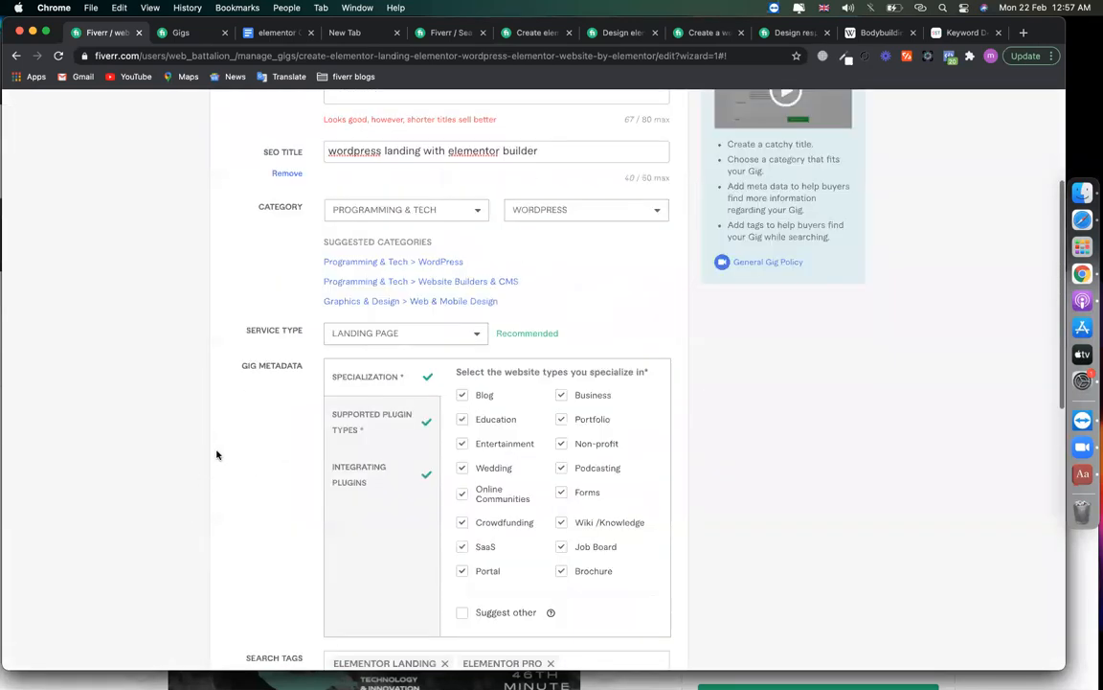
pyautogui.doubleClick(427, 200)
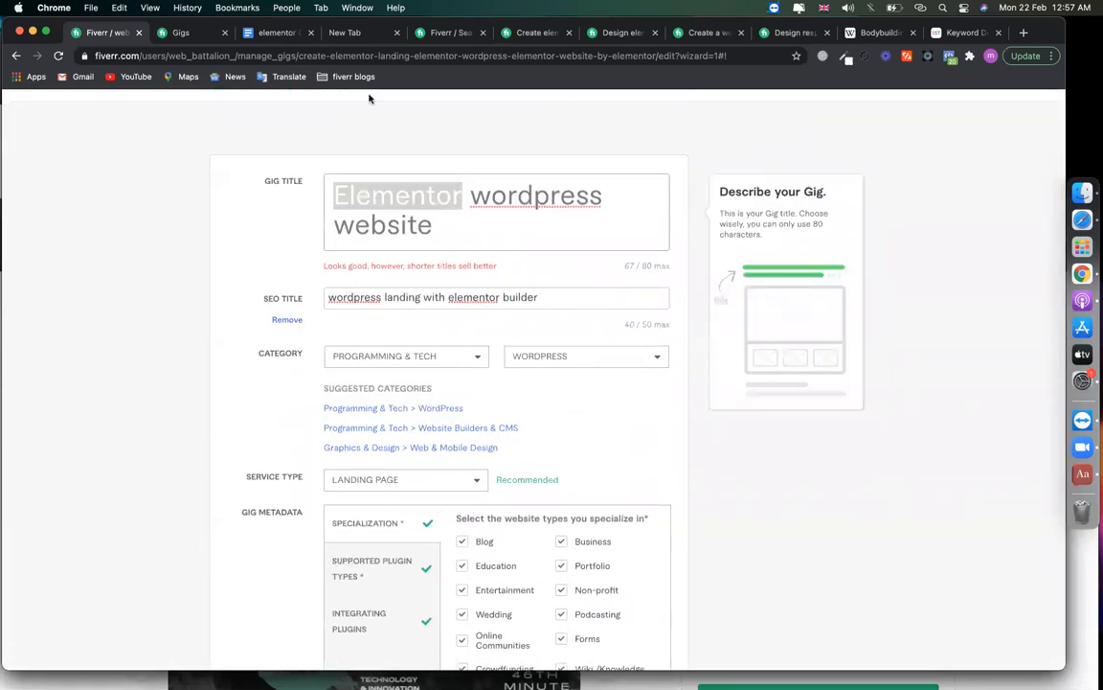
pyautogui.click(251, 36)
pyautogui.click(351, 373)
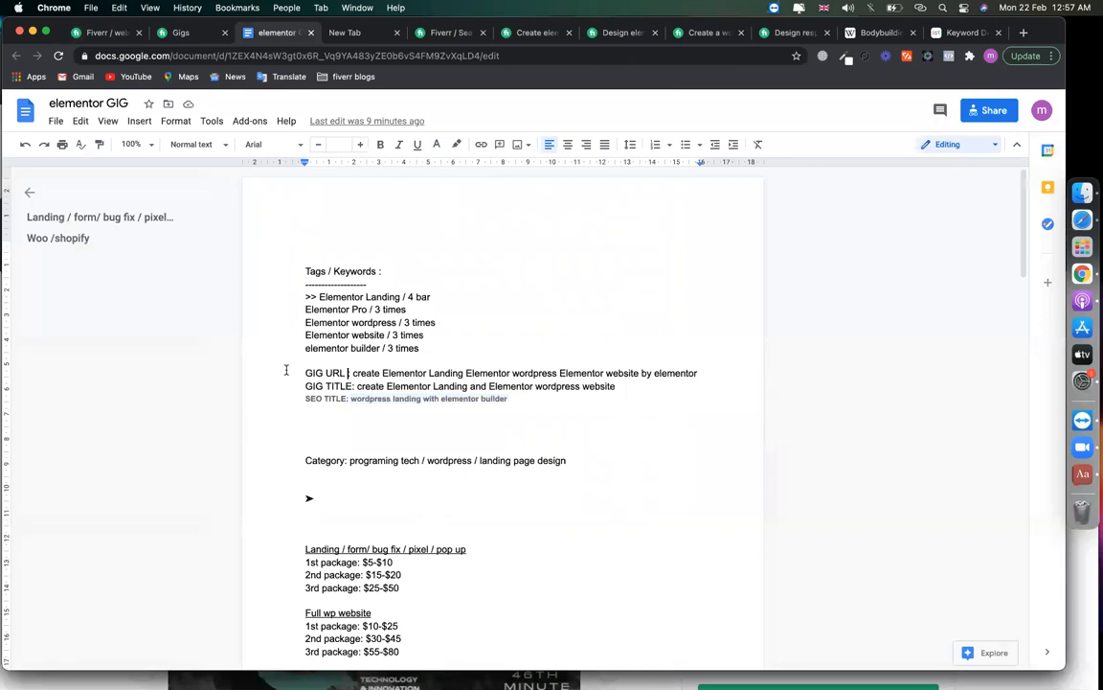
pyautogui.click(357, 397)
pyautogui.moveTo(355, 387); pyautogui.dragTo(315, 397)
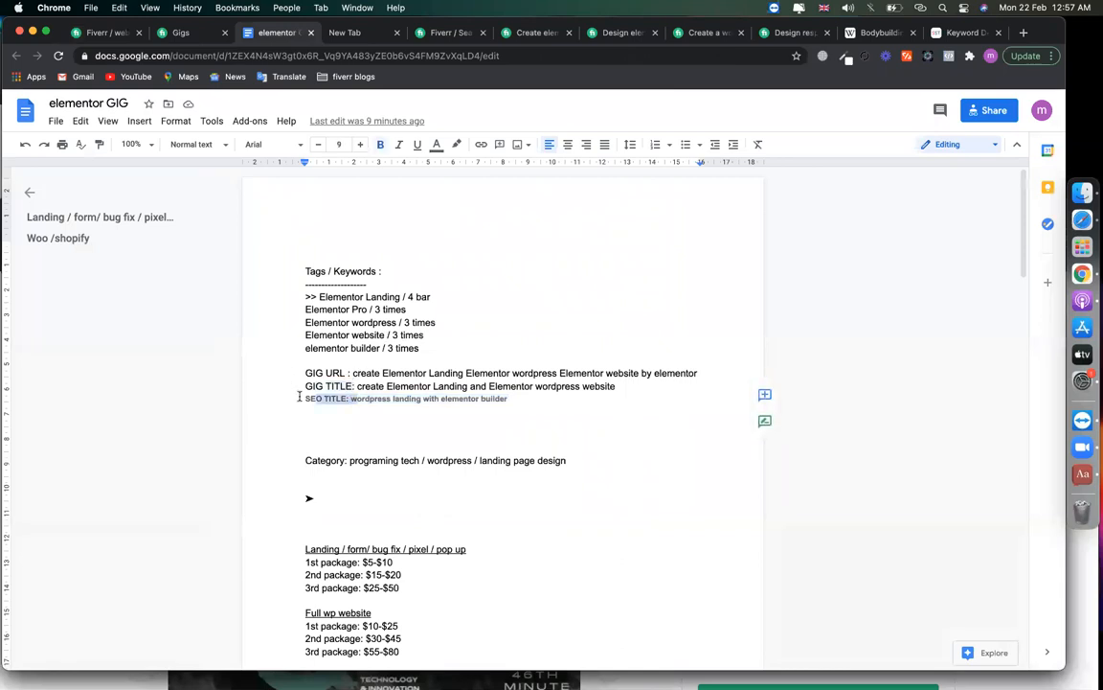
pyautogui.click(331, 386)
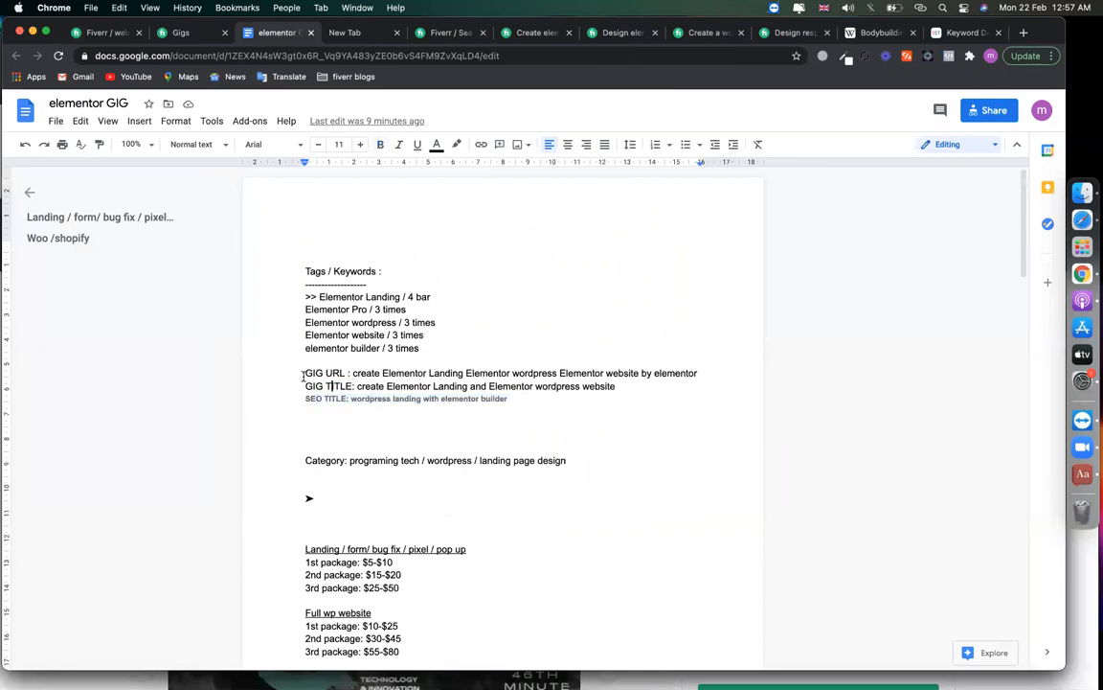
pyautogui.moveTo(302, 374); pyautogui.dragTo(494, 375)
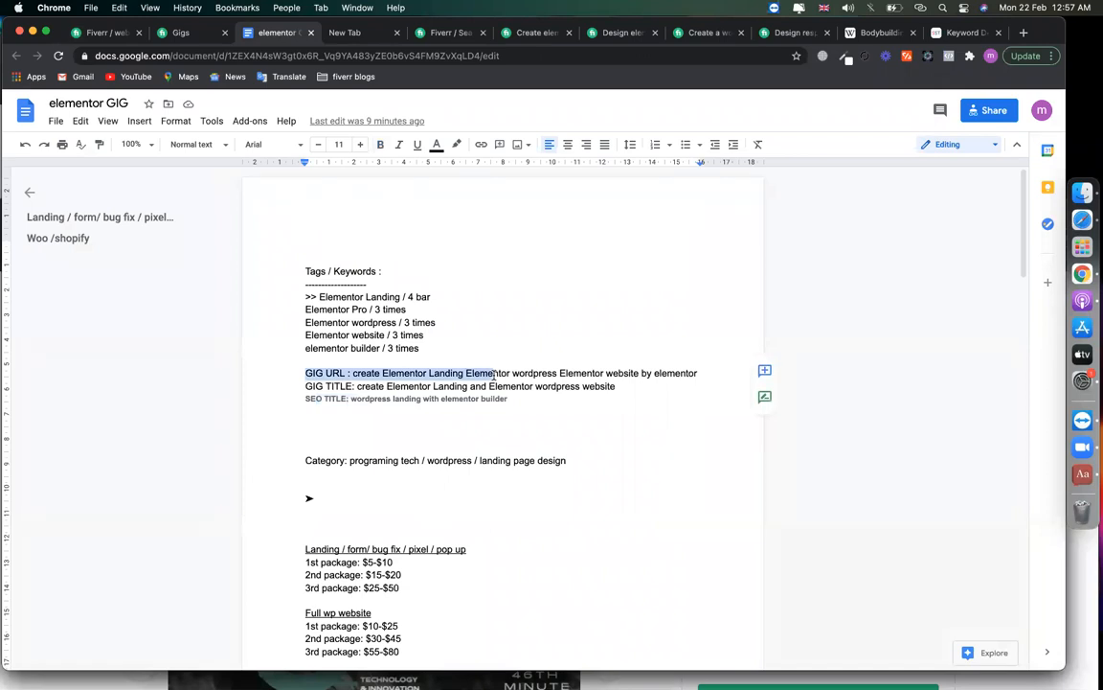
pyautogui.click(495, 373)
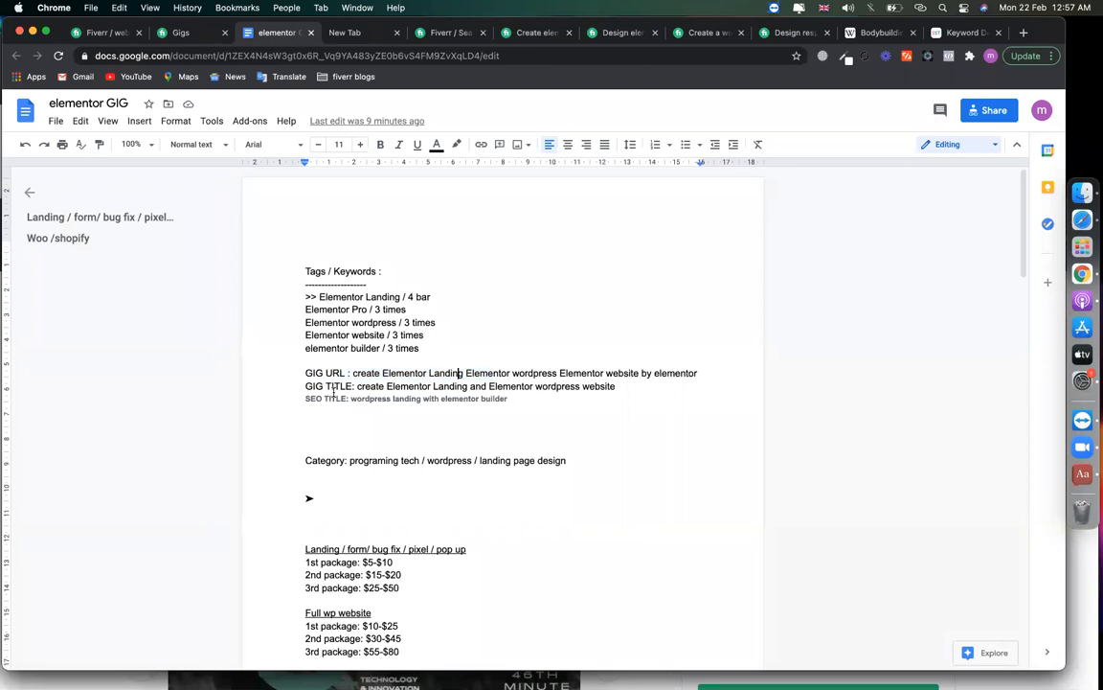
pyautogui.moveTo(353, 373); pyautogui.dragTo(530, 375)
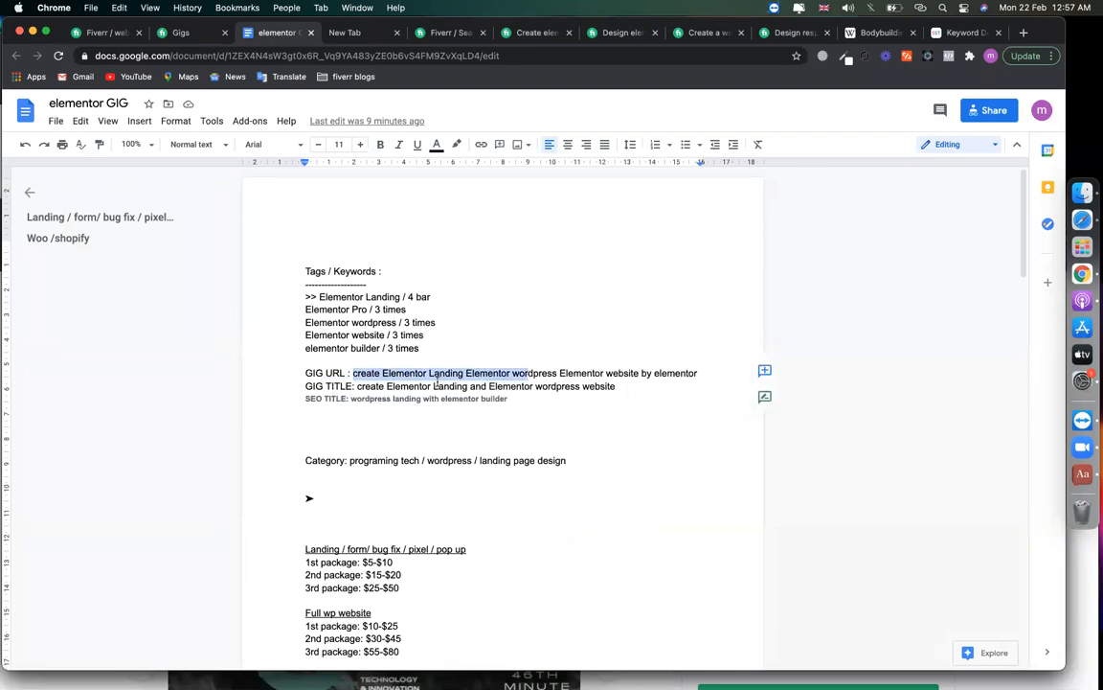
pyautogui.moveTo(359, 386); pyautogui.dragTo(500, 386)
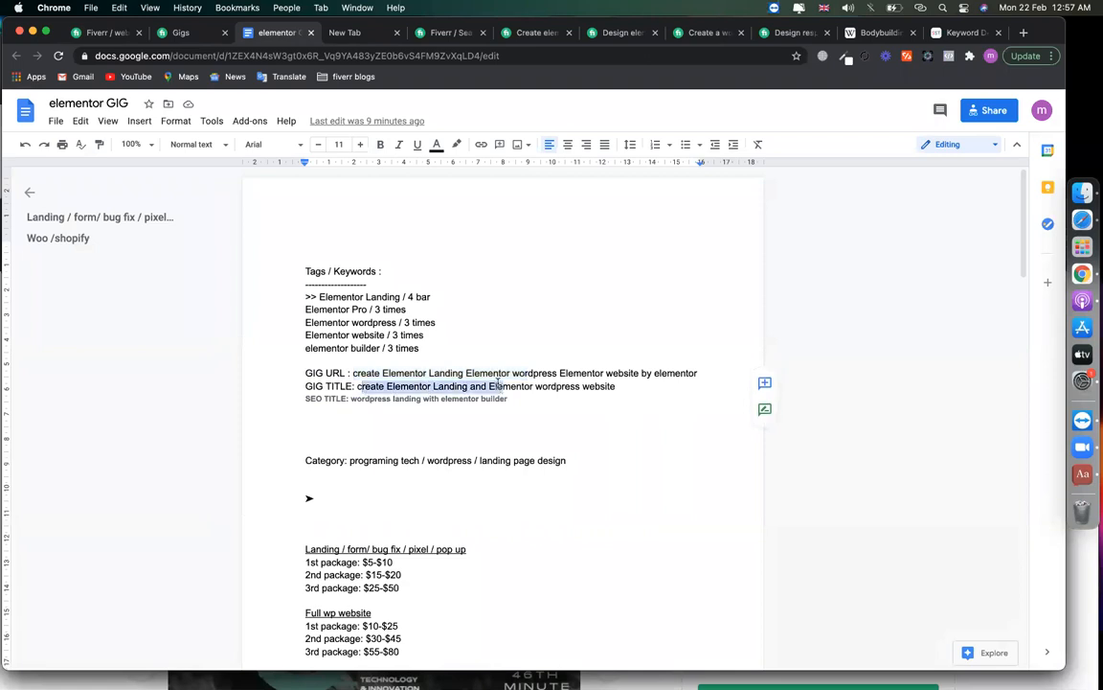
pyautogui.moveTo(351, 400); pyautogui.dragTo(486, 402)
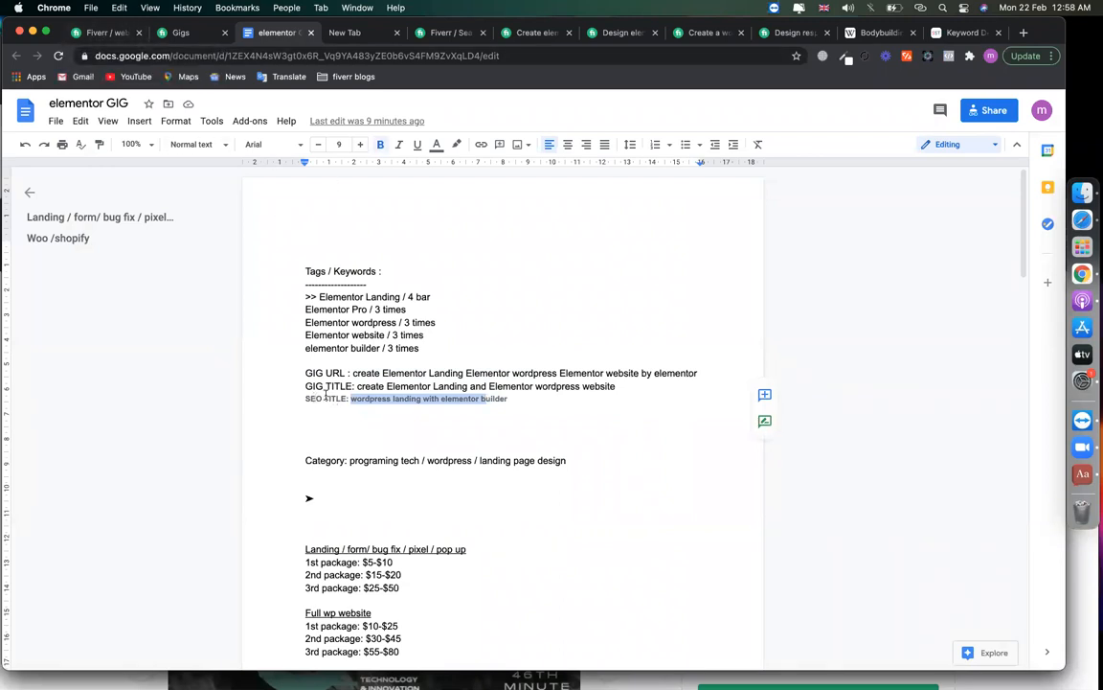
pyautogui.moveTo(306, 387); pyautogui.dragTo(347, 373)
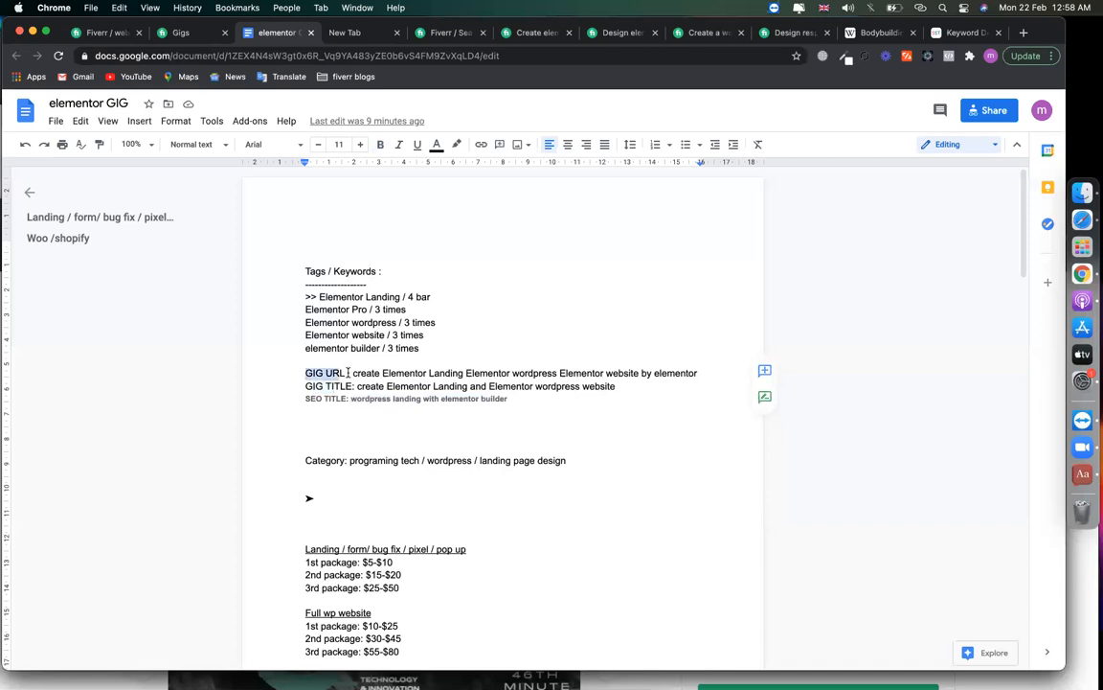
# Review the category, package prices and gig extras in the elementor GIG document down to its end.
pyautogui.scroll(-1, 369, 292)
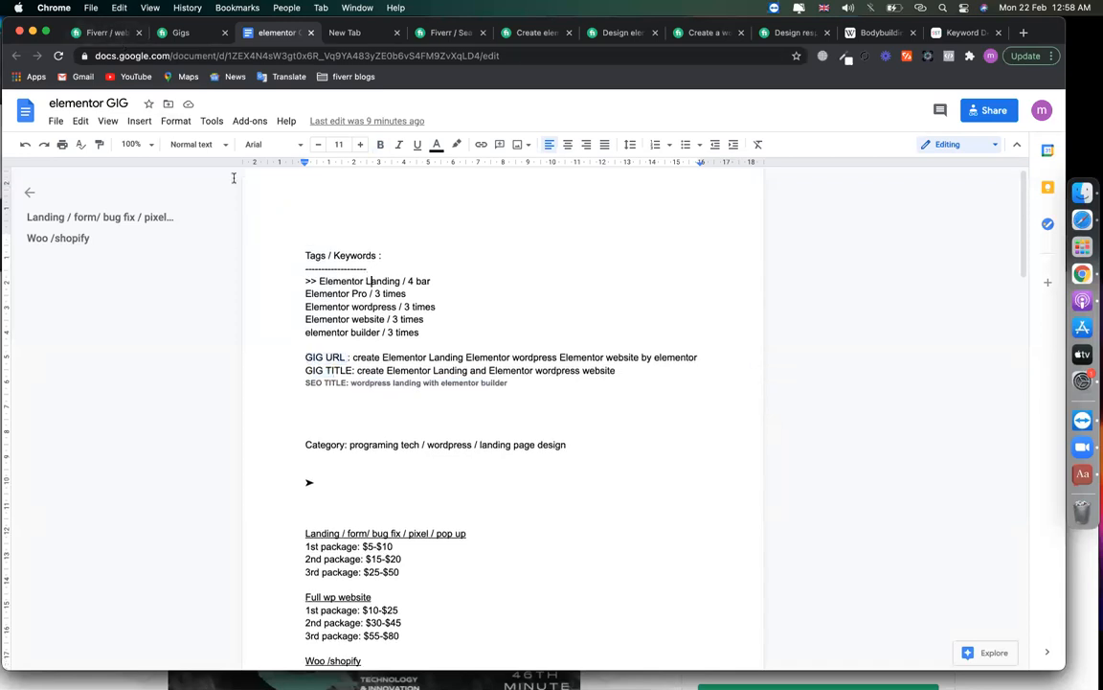
pyautogui.click(112, 50)
pyautogui.scroll(-20, 322, 278)
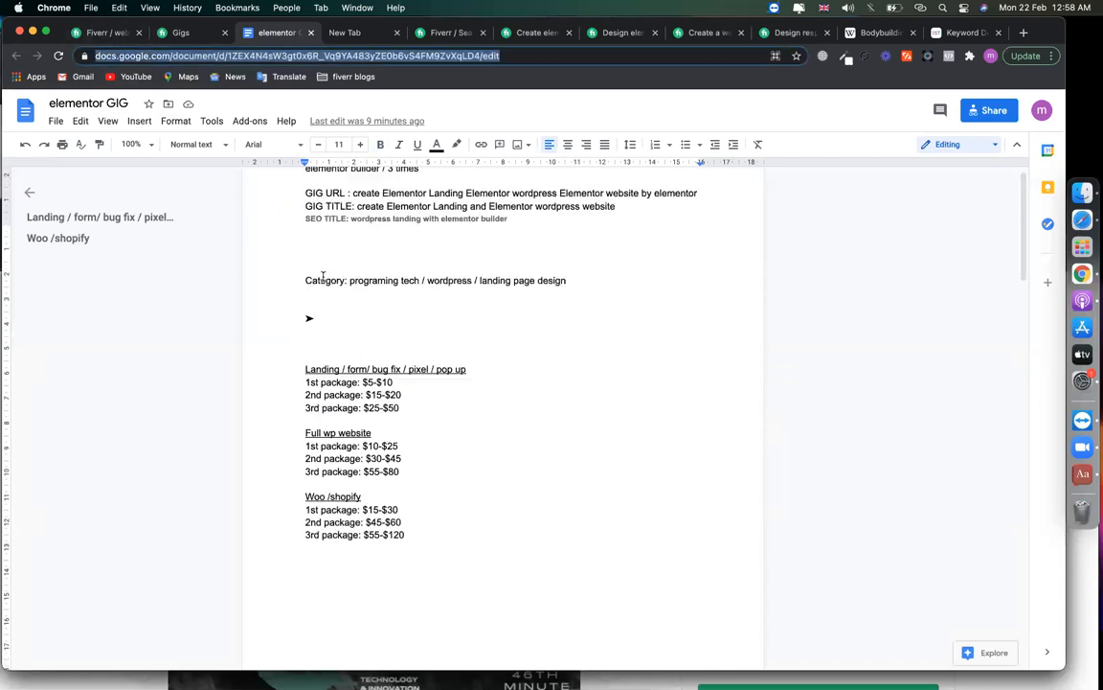
pyautogui.scroll(-5, 409, 285)
pyautogui.scroll(4, 409, 285)
pyautogui.click(525, 392)
pyautogui.scroll(10, 525, 392)
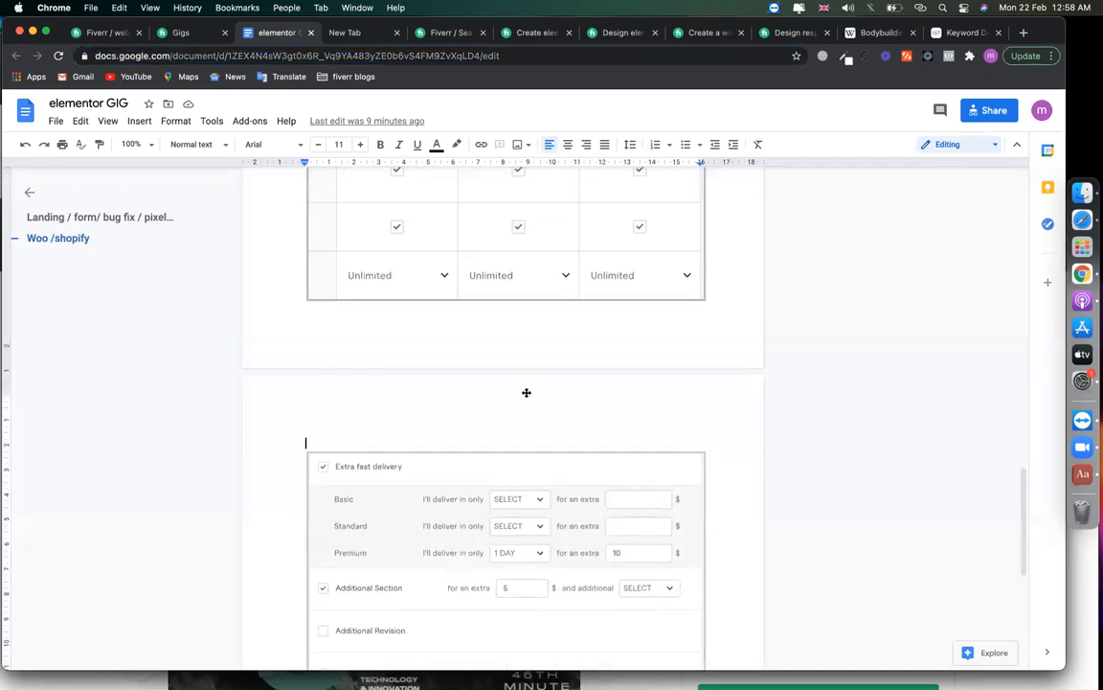
pyautogui.scroll(-15, 510, 321)
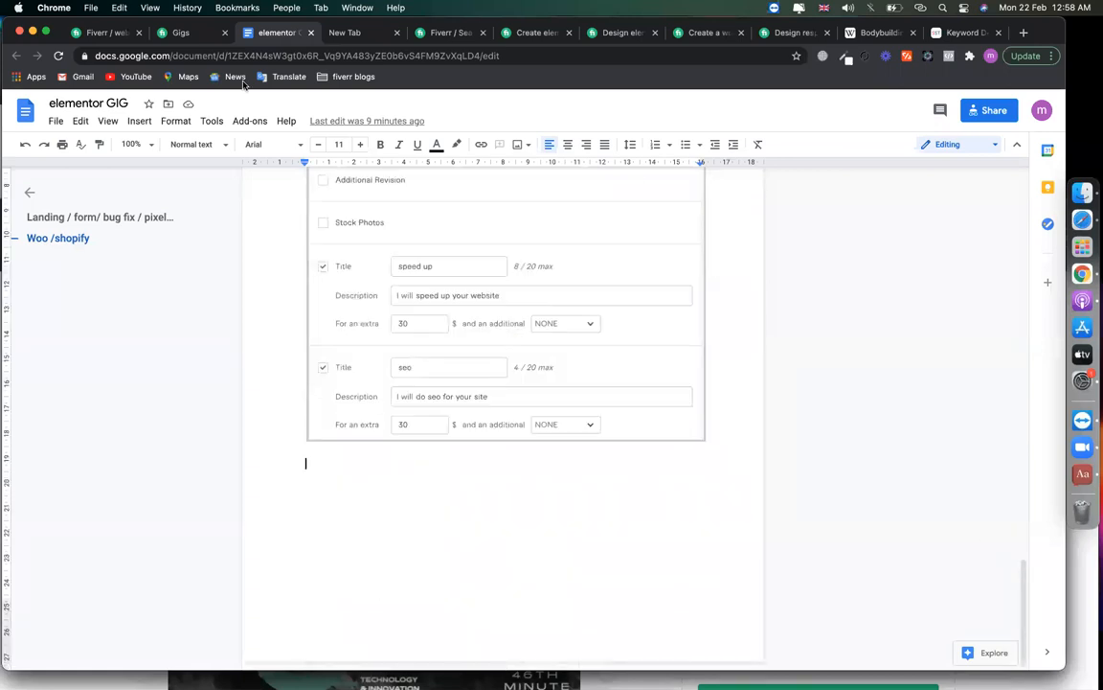
# Return to the gig editor and save the gig's overview with the new titles.
pyautogui.click(105, 32)
pyautogui.scroll(3, 406, 198)
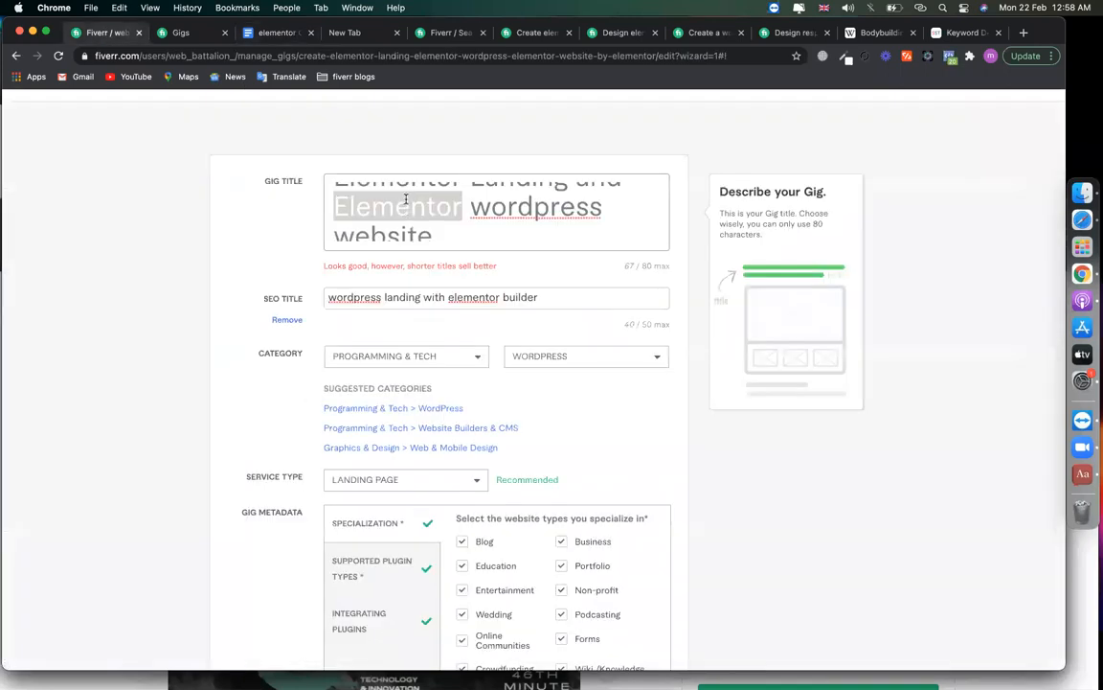
pyautogui.scroll(-20, 382, 448)
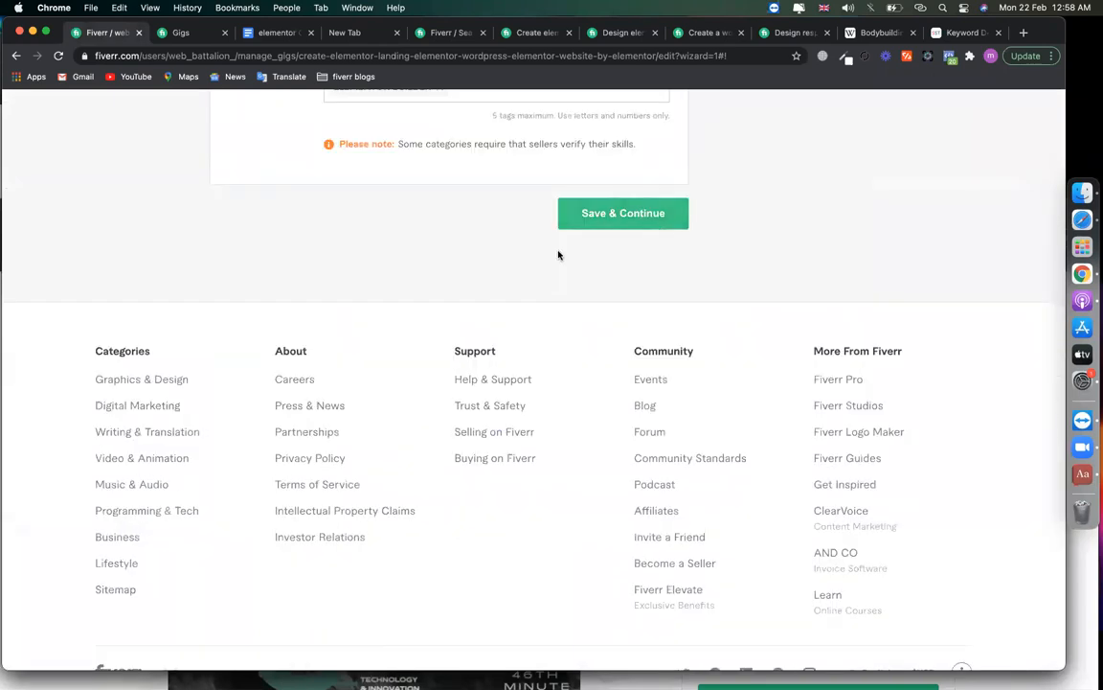
pyautogui.click(613, 217)
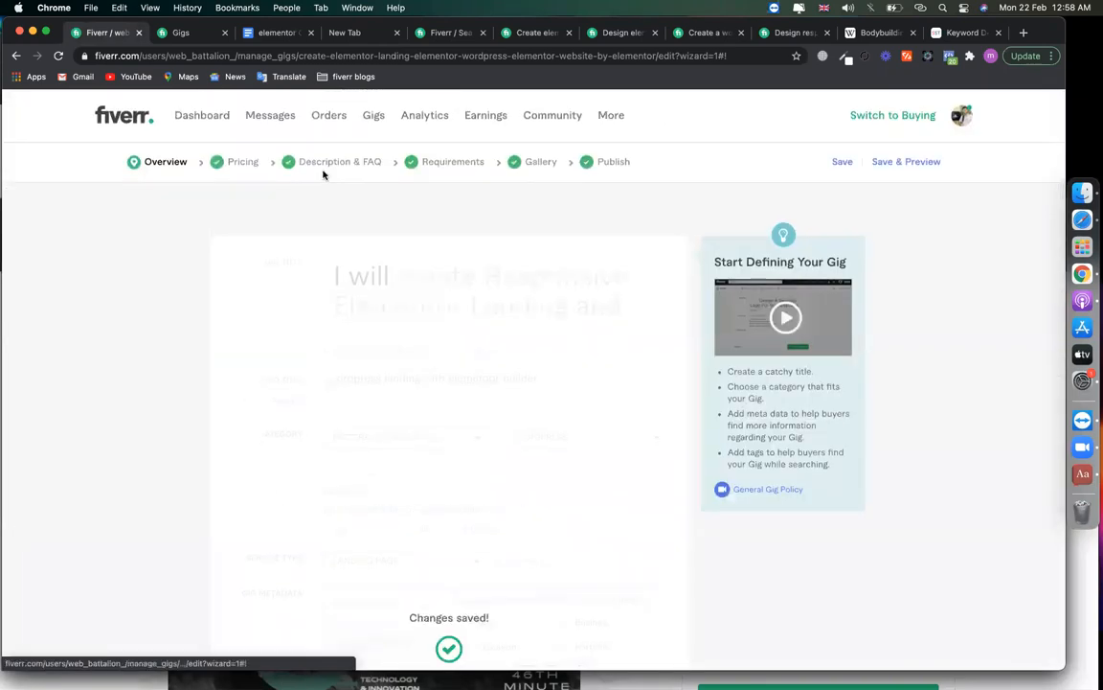
# Copy the gig's full description into the elementor GIG document after the last gig extras image.
pyautogui.click(337, 168)
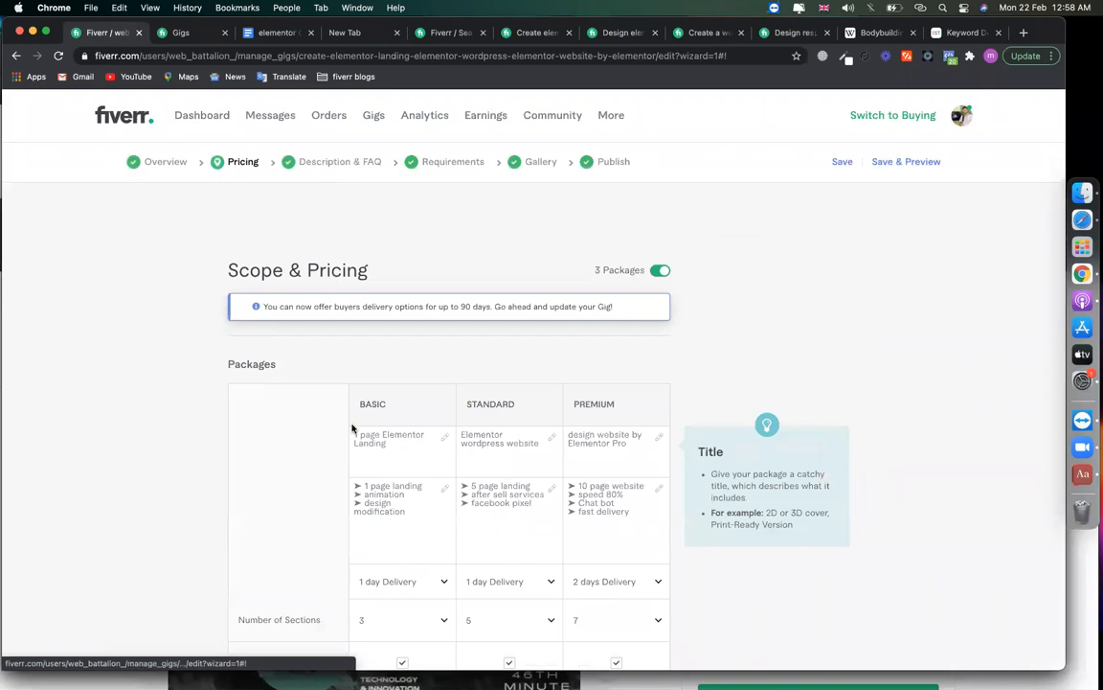
pyautogui.click(322, 163)
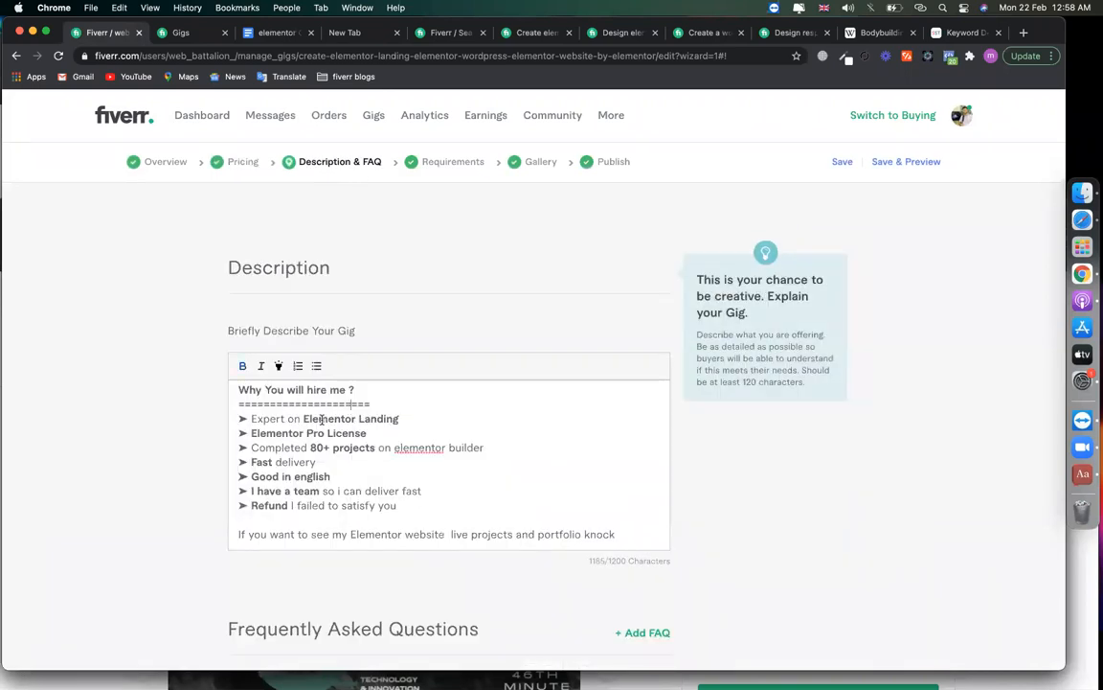
pyautogui.press('super+a')
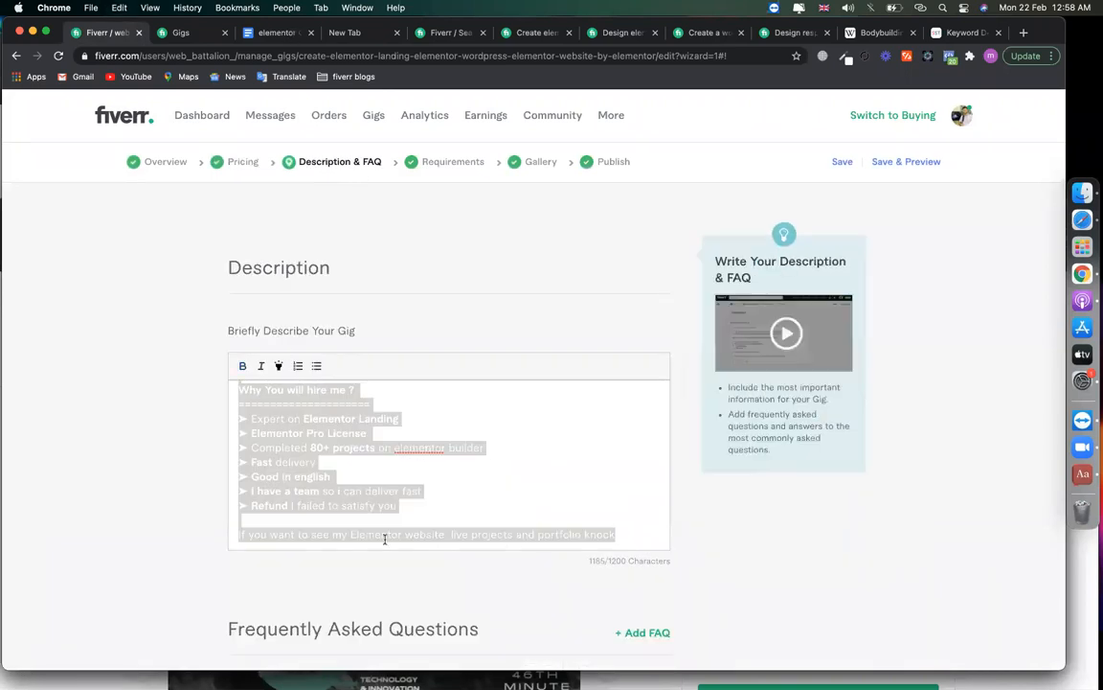
pyautogui.press('super+3')
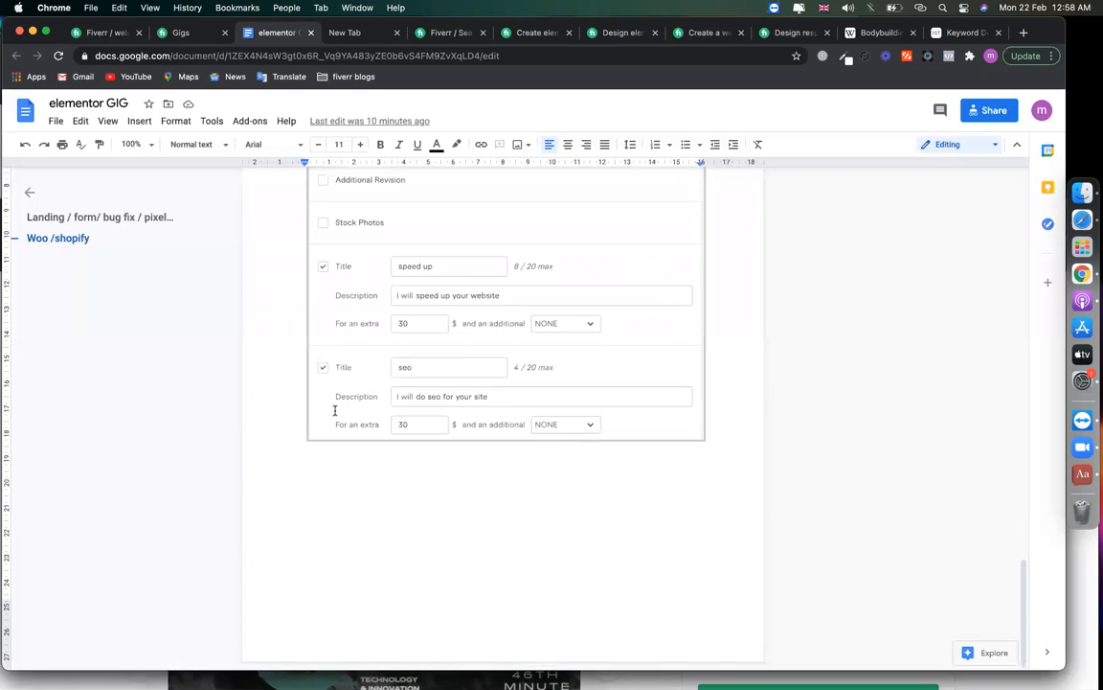
pyautogui.press('super+v')
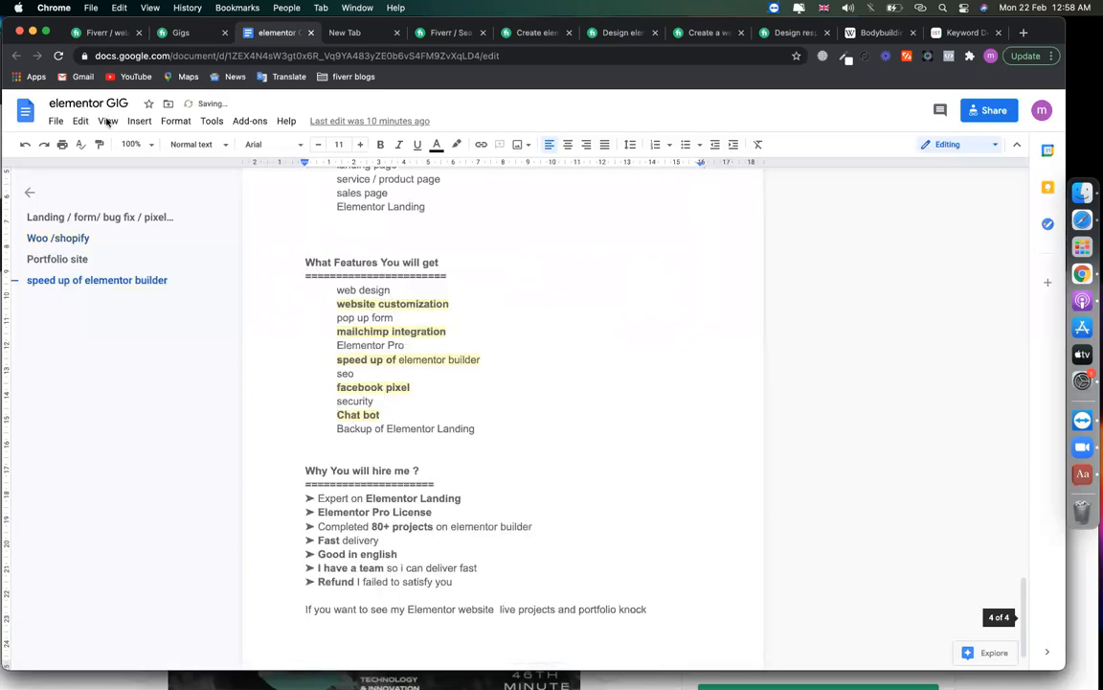
# Expand the gig's FAQ entry about having a team and copy its question "Do you have team to deliver fast ?".
pyautogui.click(107, 32)
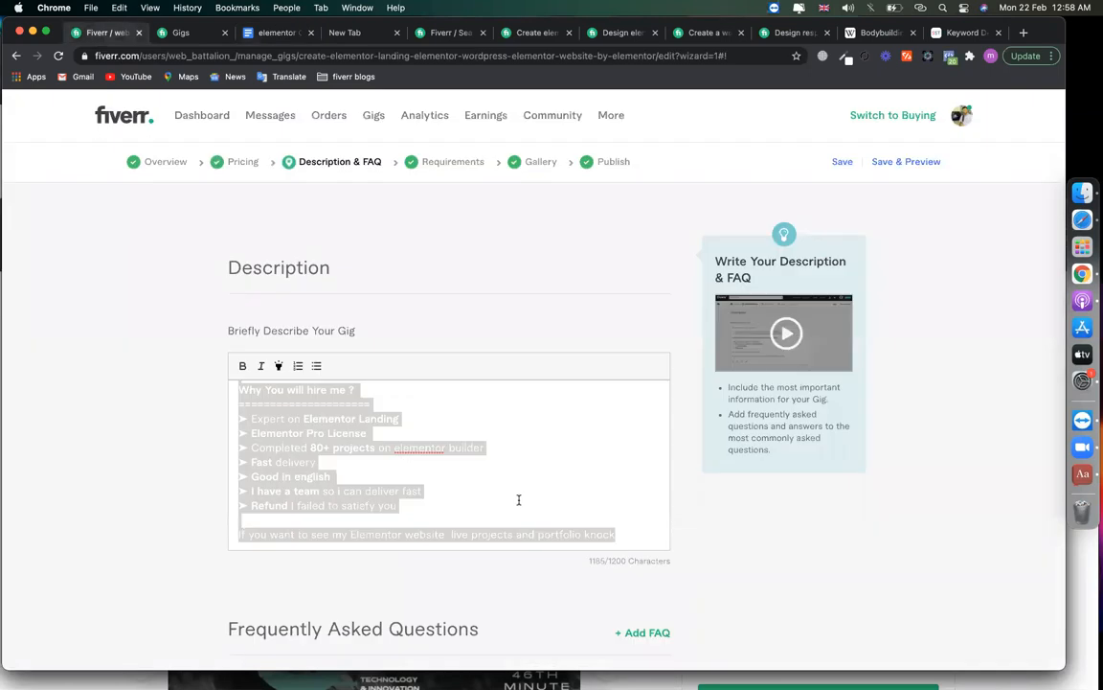
pyautogui.scroll(-4, 357, 487)
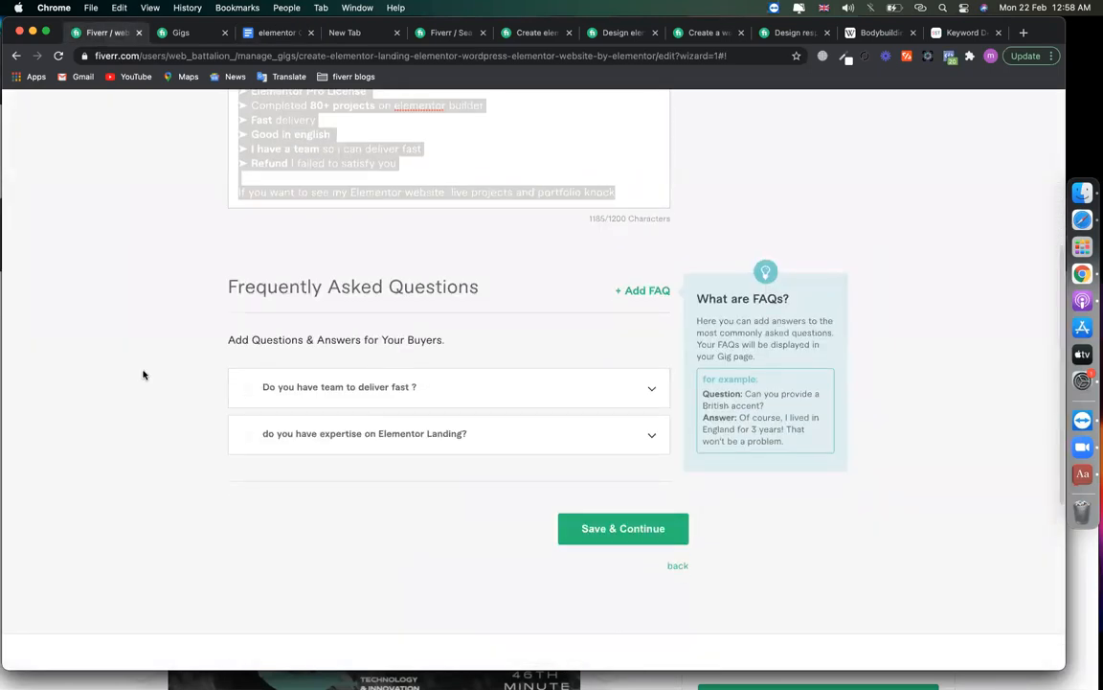
pyautogui.click(143, 374)
pyautogui.click(422, 395)
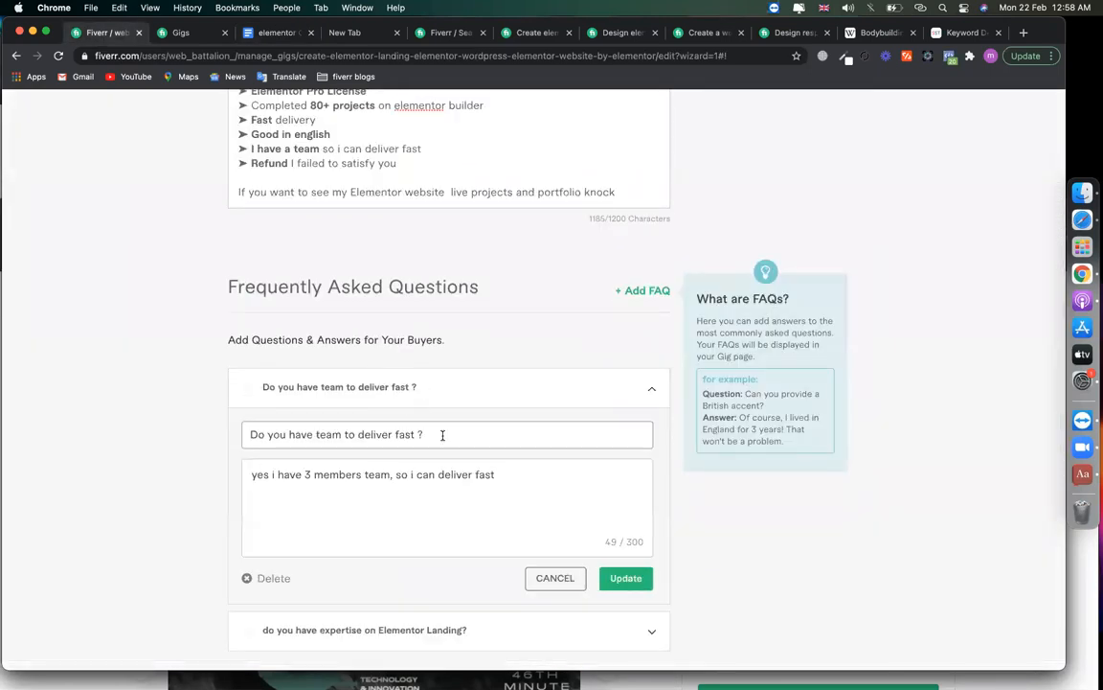
pyautogui.tripleClick(443, 434)
pyautogui.hotkey('ctrl', 'c')
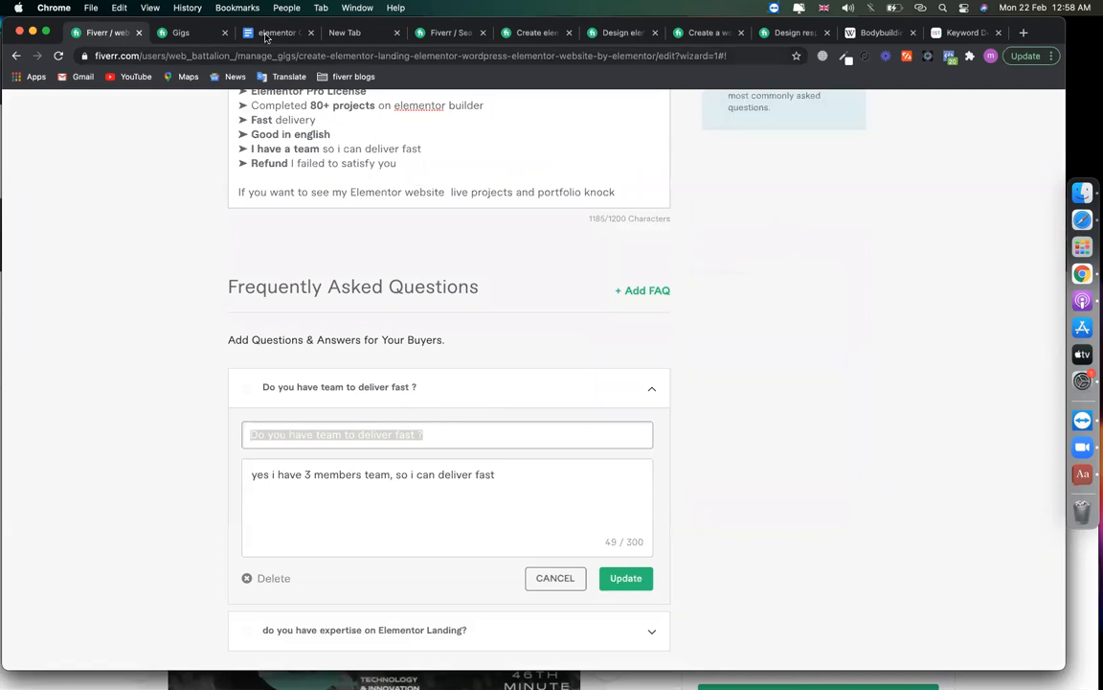
# Add a "FAQ" heading with a "======" line at the end of the elementor GIG document and paste the question below.
pyautogui.click(271, 32)
pyautogui.scroll(-2, 581, 532)
pyautogui.press('Return')
pyautogui.press('Return')
pyautogui.write('FAQ')
pyautogui.press('Return')
pyautogui.write('======')
pyautogui.press('Return')
pyautogui.hotkey('ctrl', 'v')
pyautogui.scroll(-5, 626, 532)
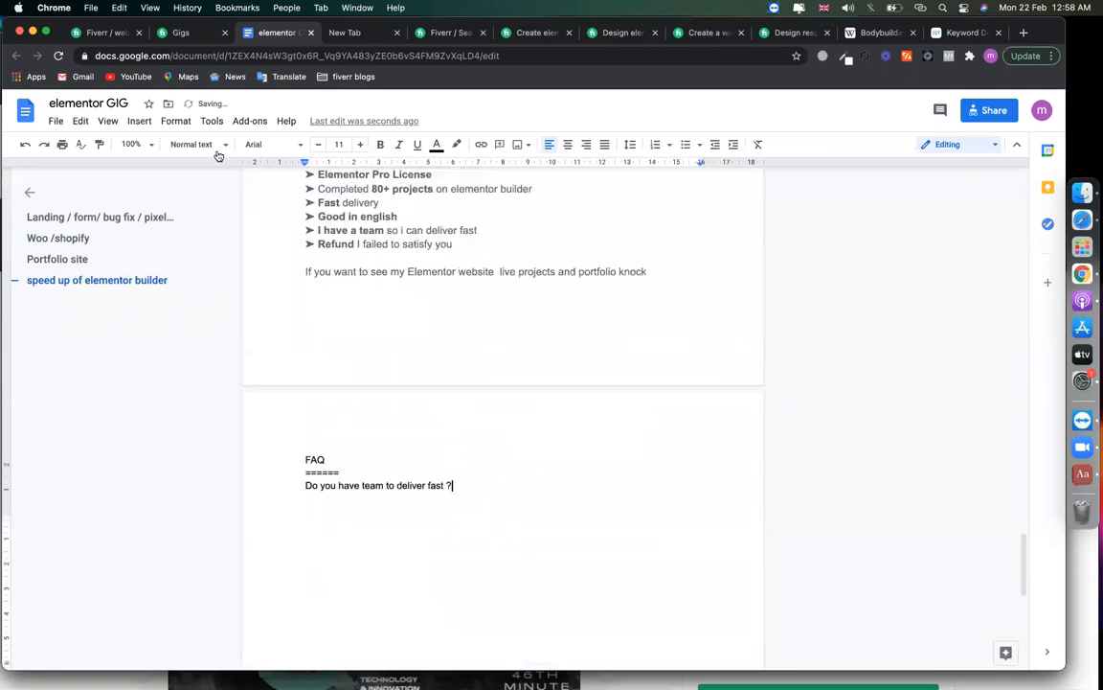
# Copy the FAQ answer "yes i have 3 members team, so i can deliver fast" below the question in the document, and return to the gig editor.
pyautogui.press('super+1')
pyautogui.click(344, 483)
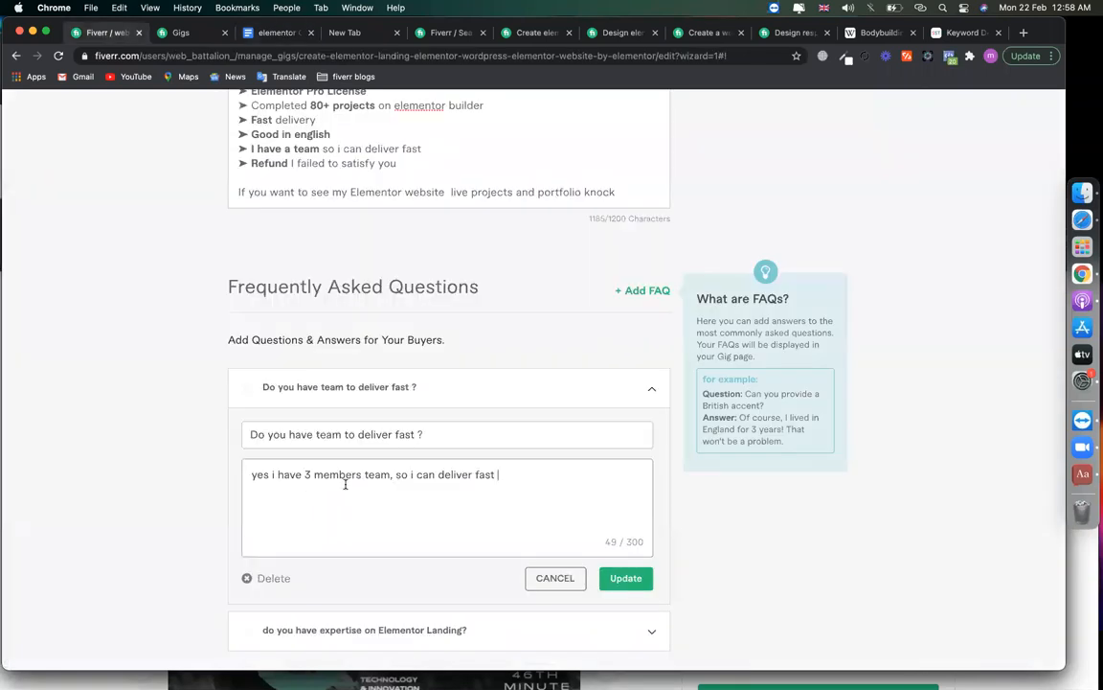
pyautogui.hotkey('ctrl', 'a')
pyautogui.press('super+c')
pyautogui.click(271, 35)
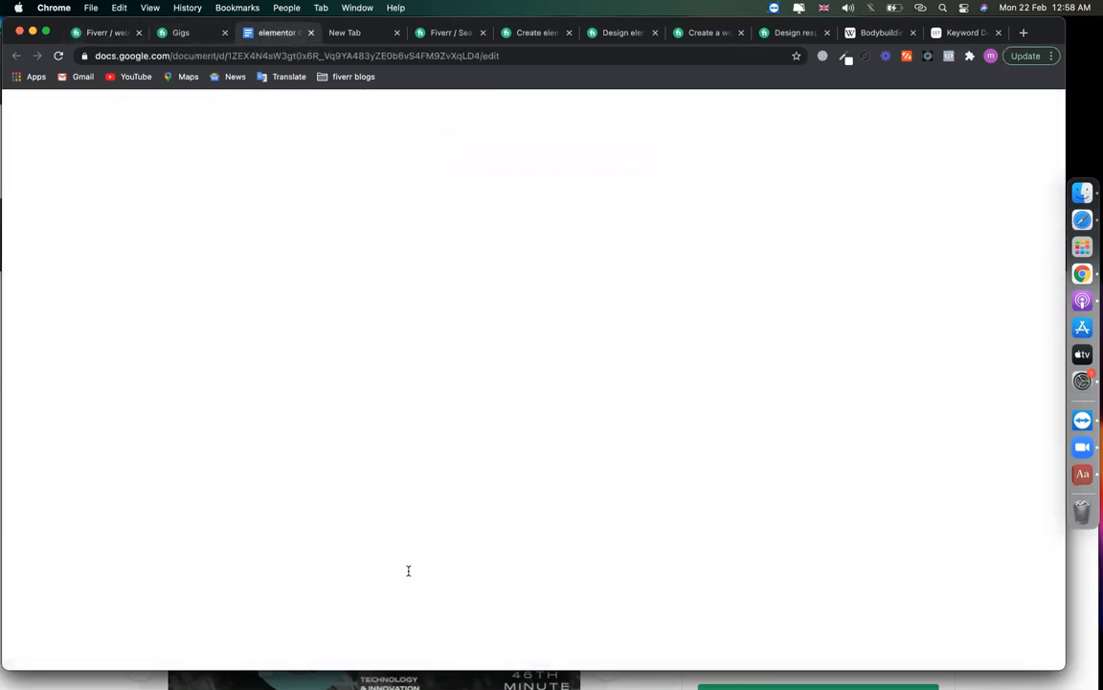
pyautogui.press('Return')
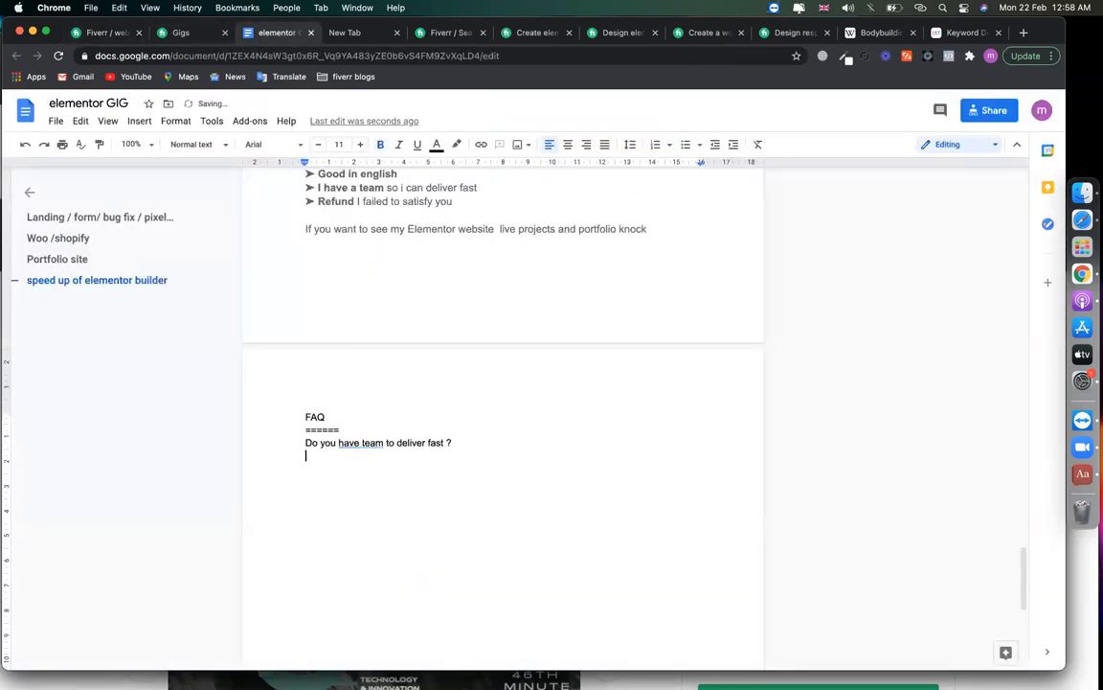
pyautogui.press('super+v')
pyautogui.click(126, 36)
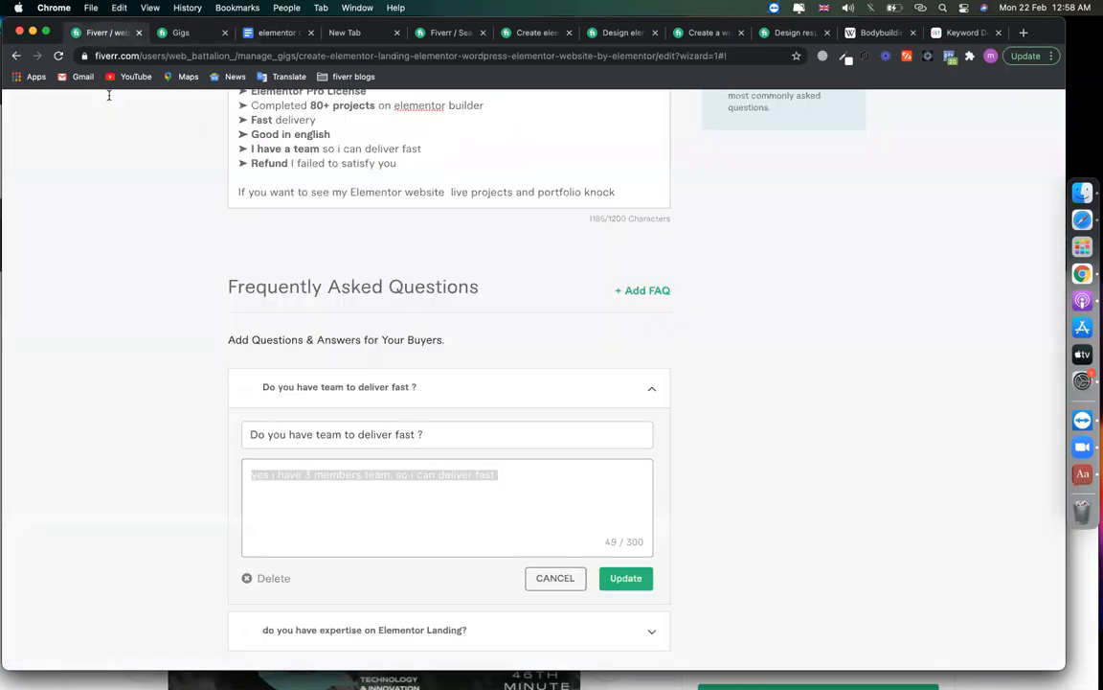
# Cancel editing the gig's team FAQ entry and extend the document's FAQ heading with "- 6-8 FAQ with keywords".
pyautogui.scroll(-2, 567, 498)
pyautogui.click(567, 498)
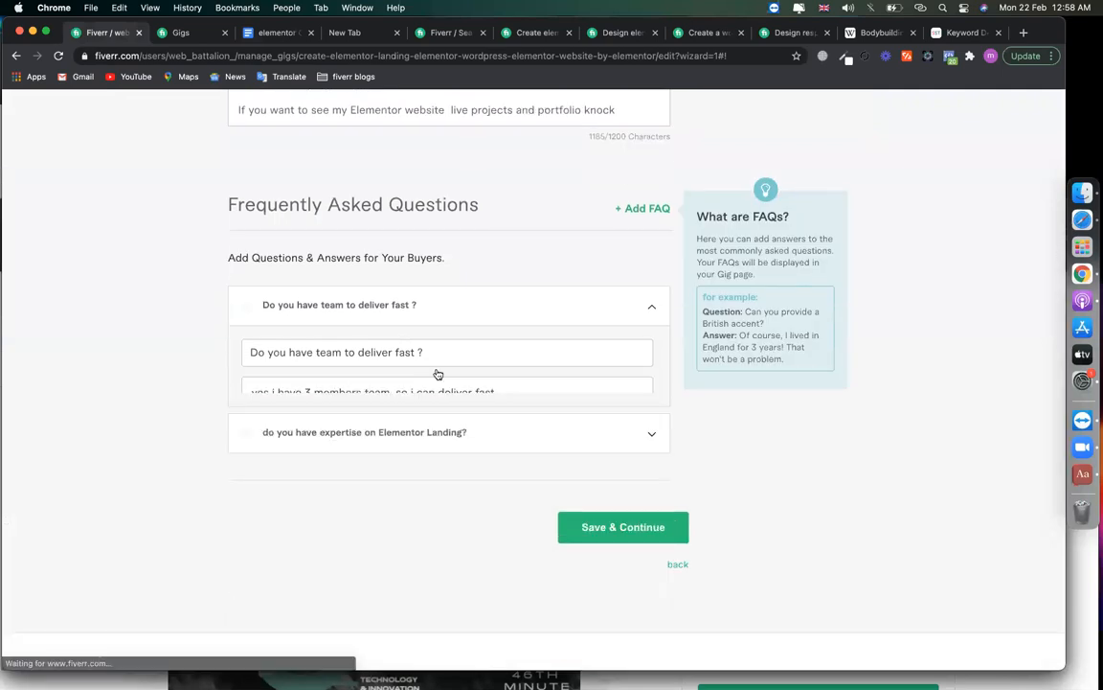
pyautogui.click(276, 33)
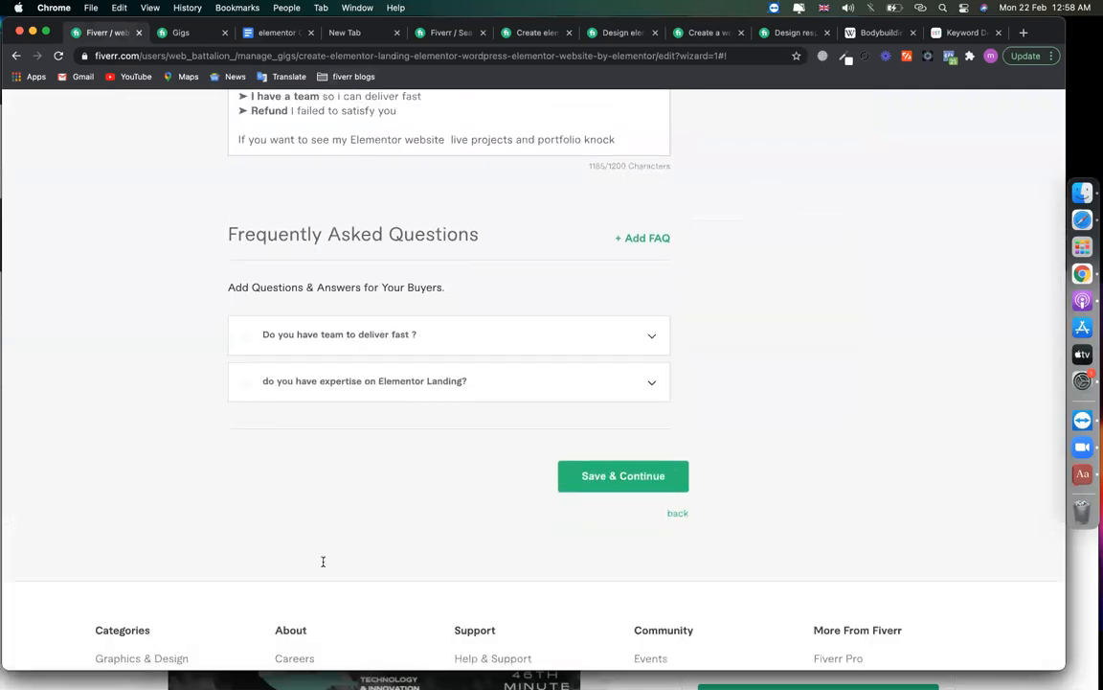
pyautogui.write('- 6-8')
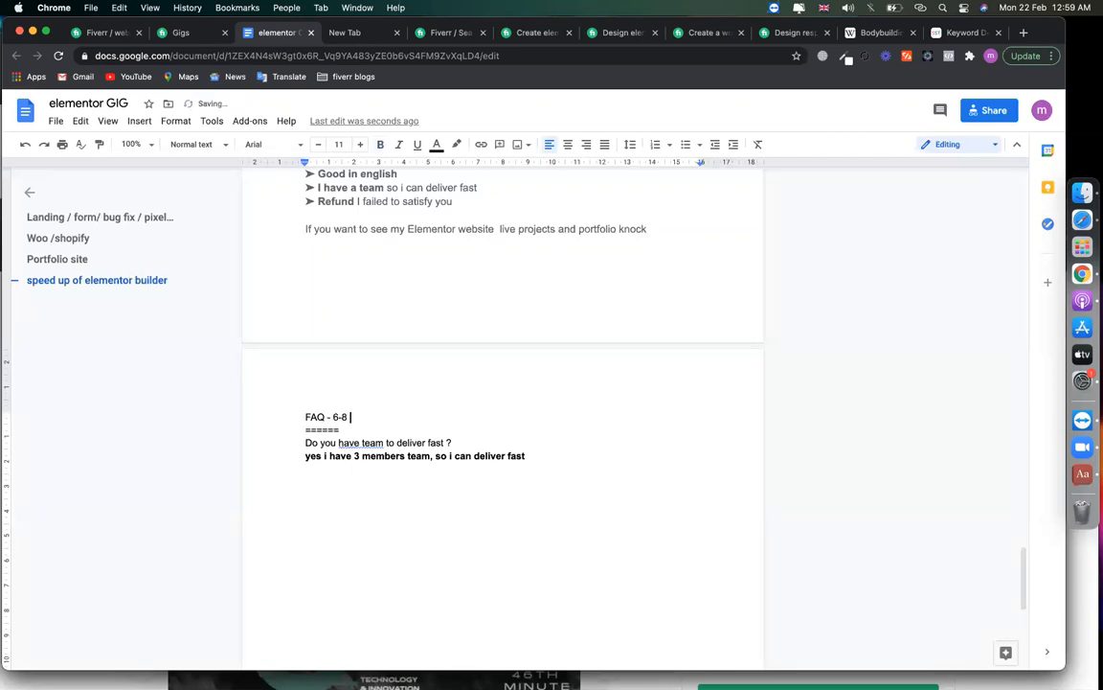
pyautogui.write(' FAQ with keywords')
# Replace "bar" with "times" in the Elementor Landing line of the Tags / Keywords list.
pyautogui.scroll(3, 444, 419)
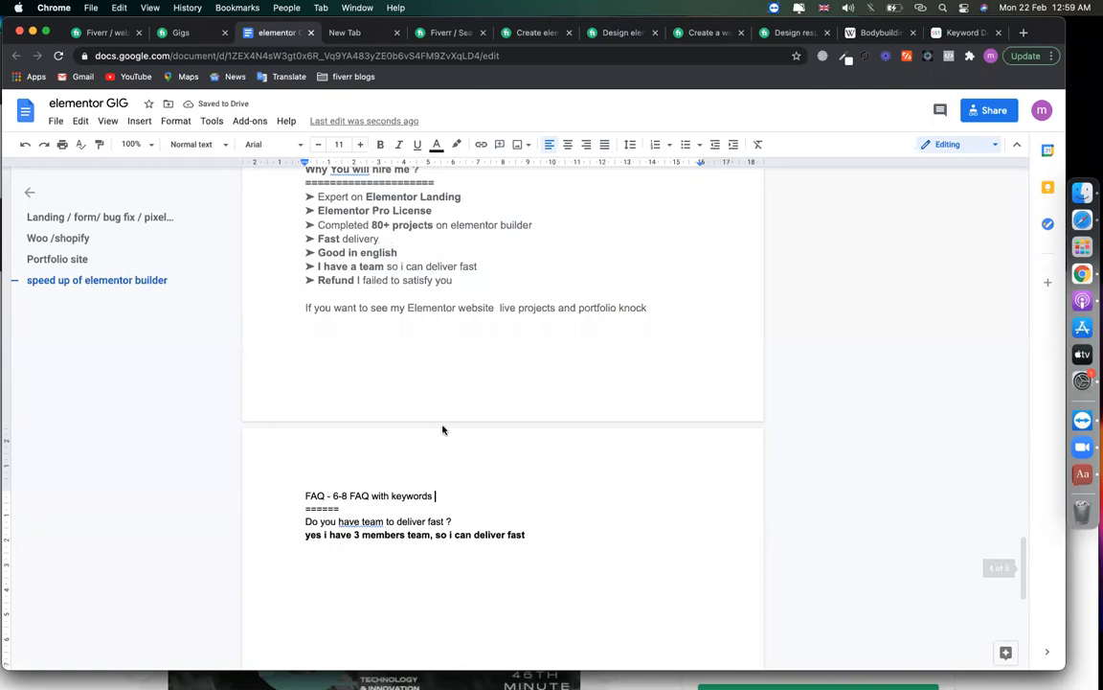
pyautogui.scroll(10, 443, 429)
pyautogui.scroll(5, 442, 427)
pyautogui.scroll(20, 443, 426)
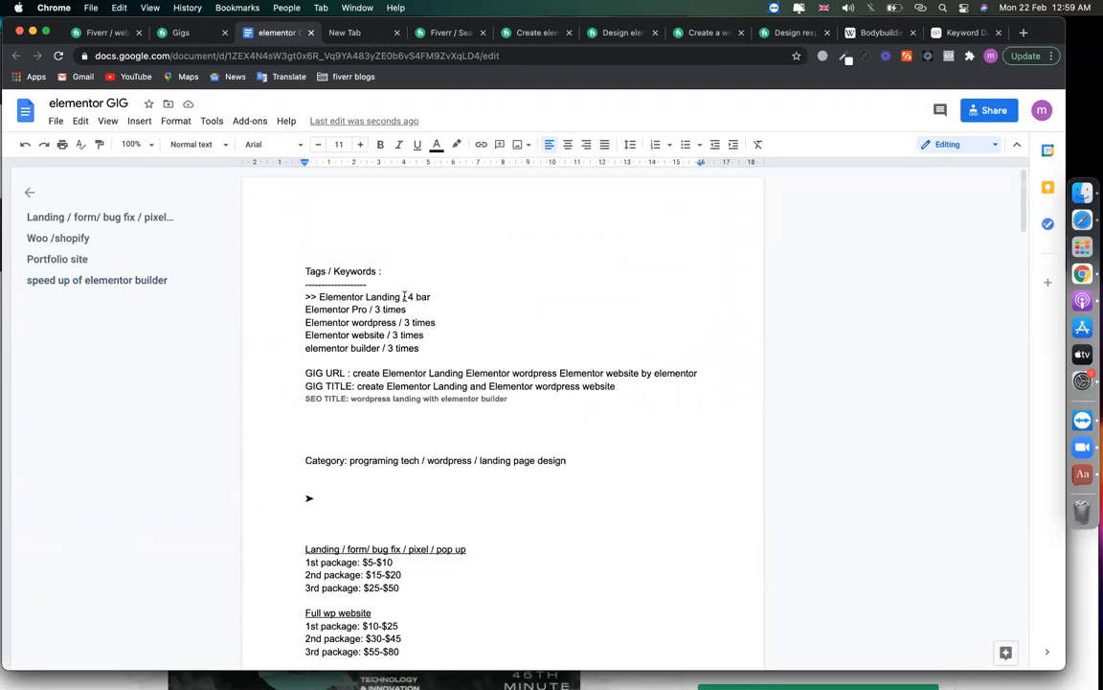
pyautogui.doubleClick(422, 296)
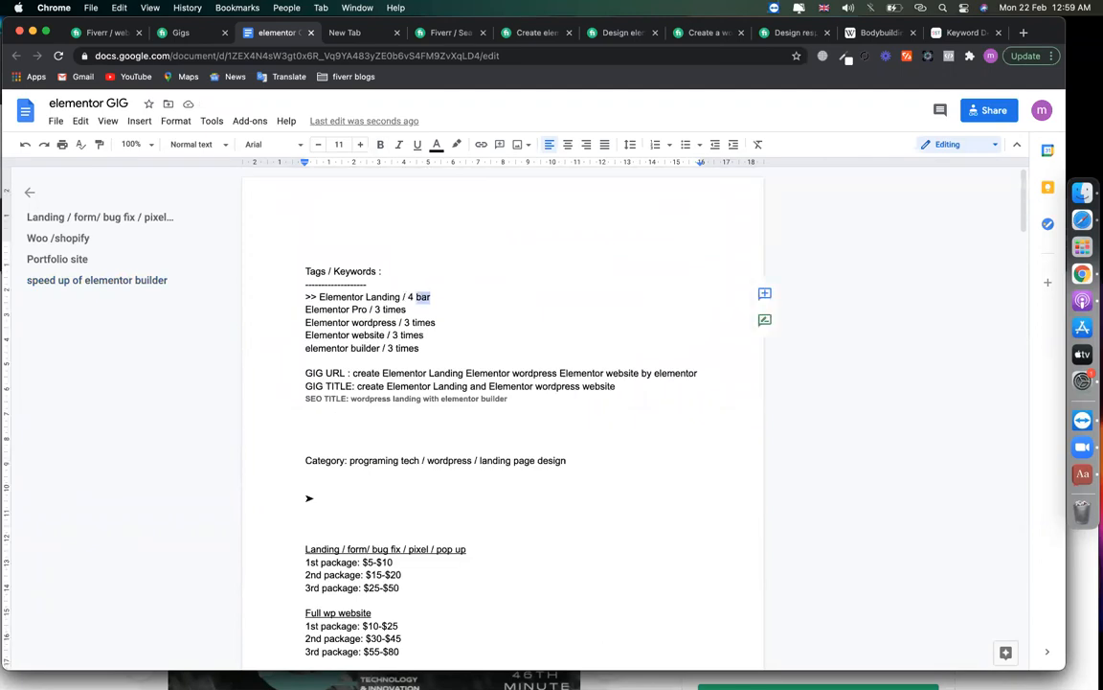
pyautogui.write('times')
pyautogui.click(524, 348)
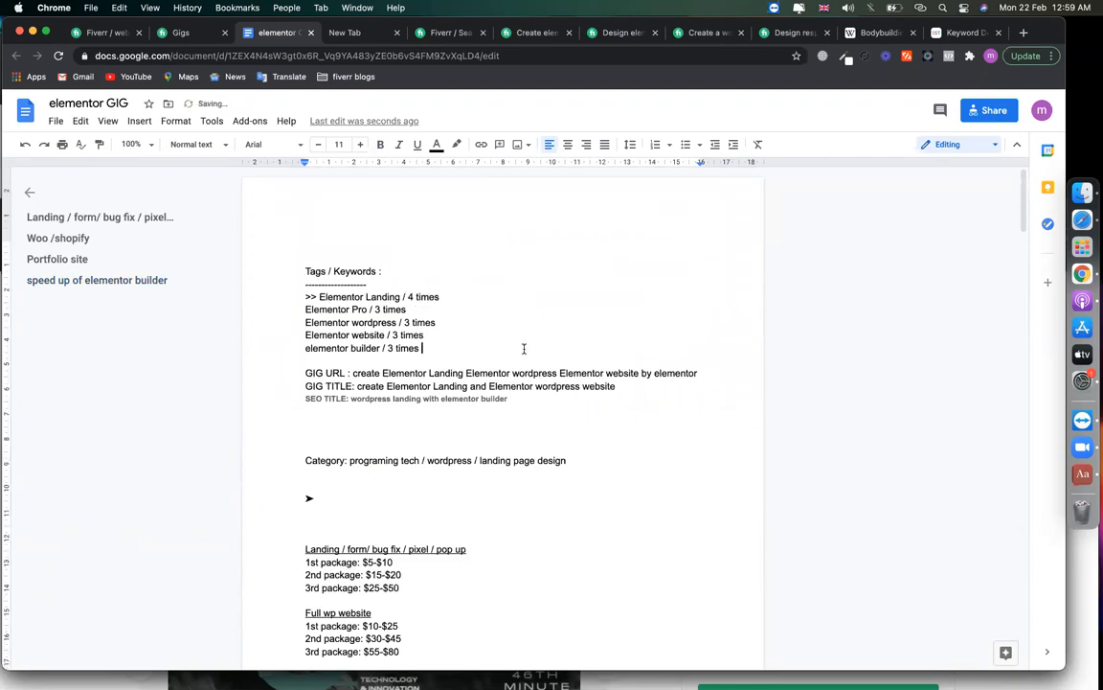
# Add blank lines below the keyword list and copy the web address of the smallseotools.com keyword density checker.
pyautogui.moveTo(428, 346); pyautogui.dragTo(288, 300)
pyautogui.click(449, 332)
pyautogui.press('Return')
pyautogui.press('Return')
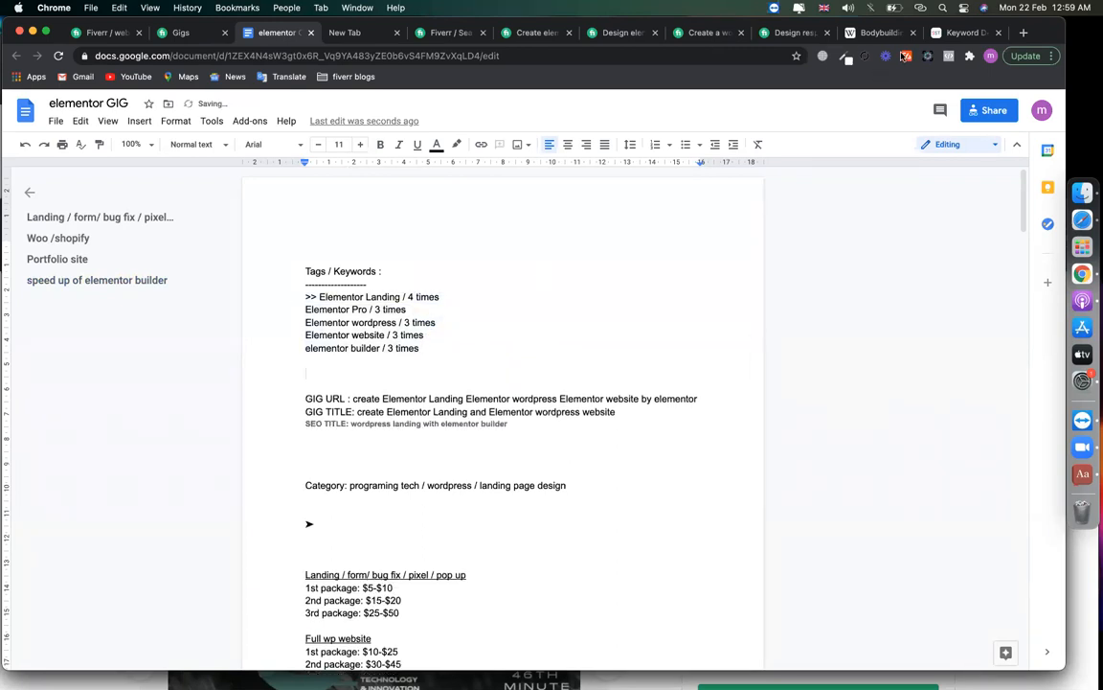
pyautogui.click(949, 38)
pyautogui.click(141, 56)
pyautogui.press('super+c')
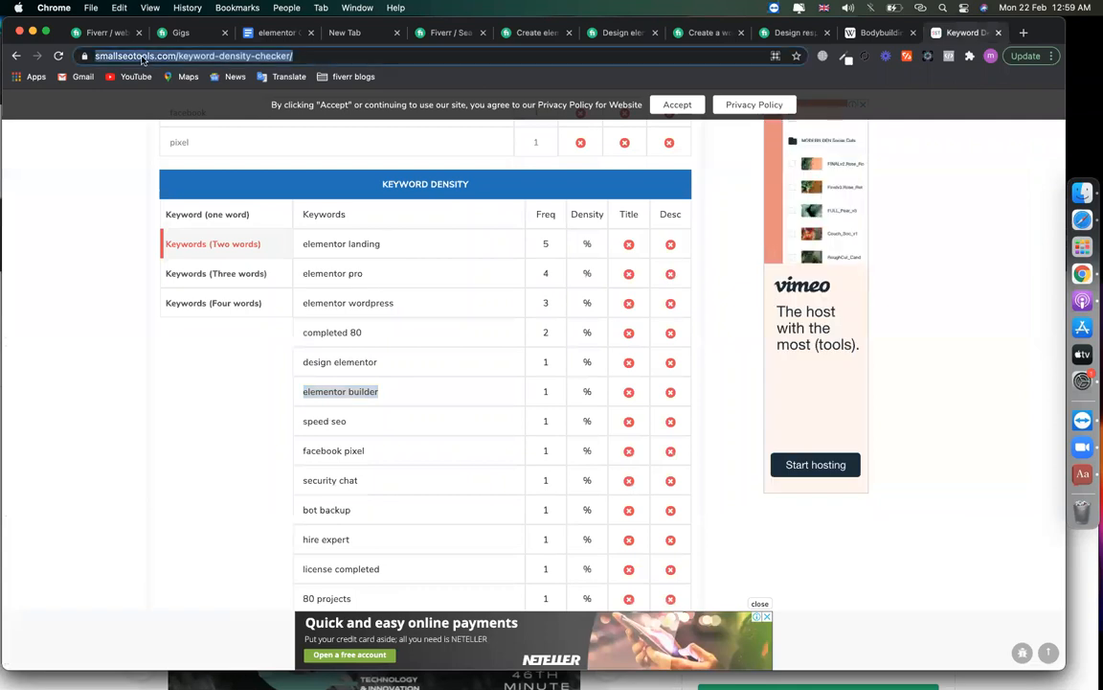
# Paste the keyword density checker link after ">>>" below the elementor builder keyword, and start another ">>>" line.
pyautogui.click(280, 35)
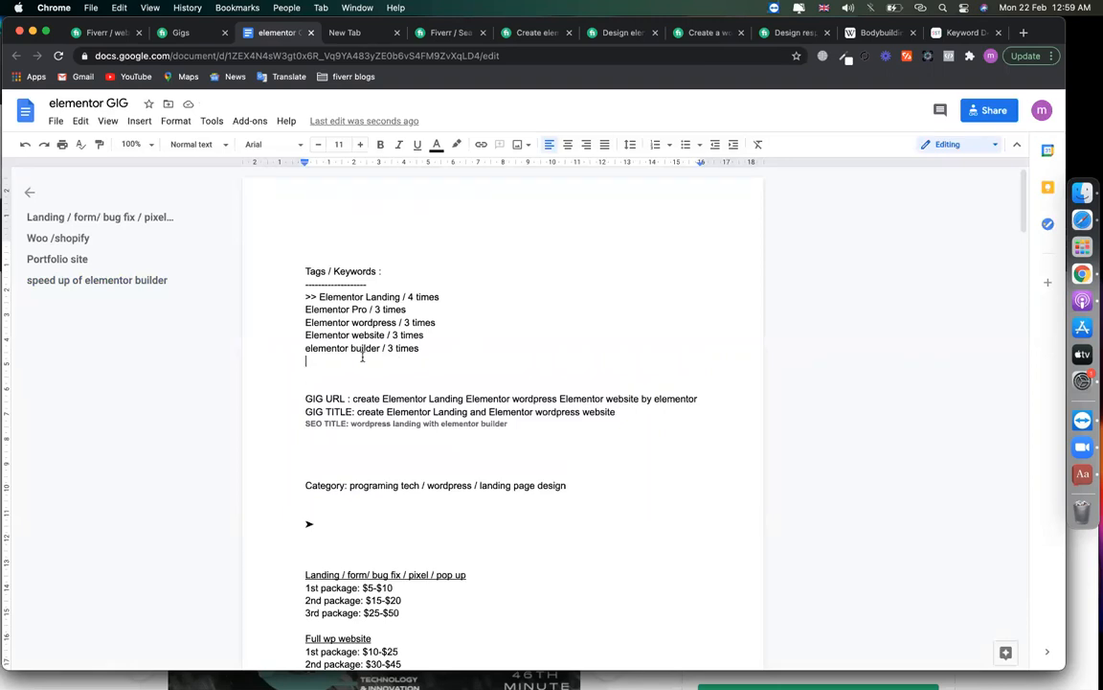
pyautogui.write('>>>')
pyautogui.press('super+v')
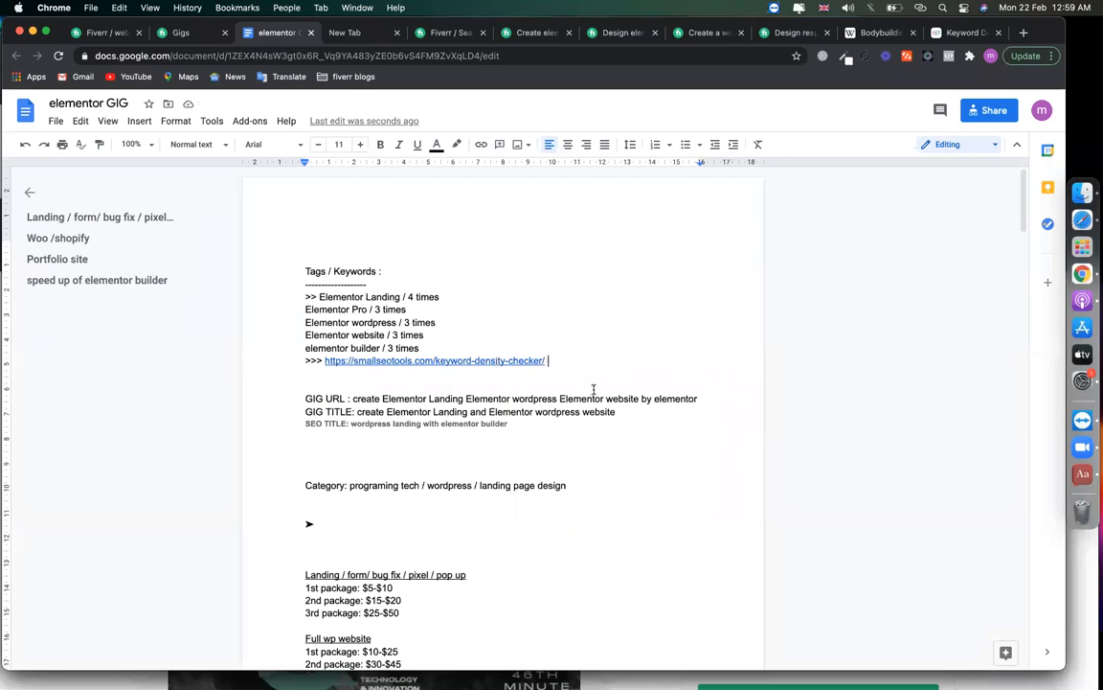
pyautogui.press('Return')
pyautogui.write('>>>')
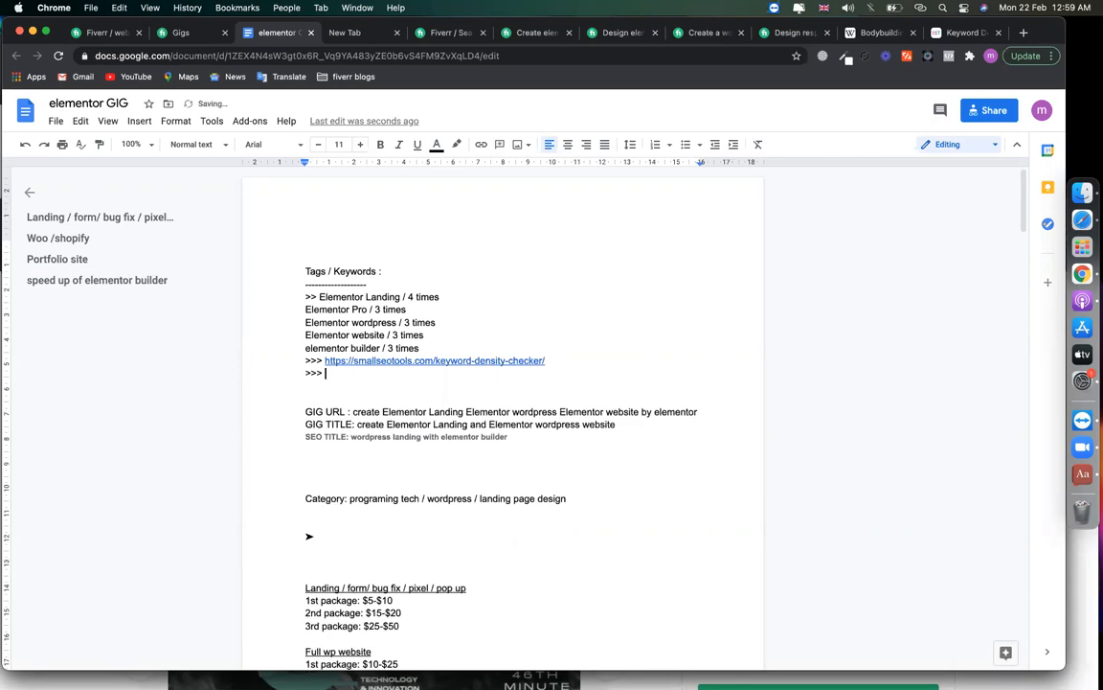
# Select and copy the document's whole gig description, from "I will design Elementor Landing page" to "portfolio knock".
pyautogui.scroll(-20, 502, 516)
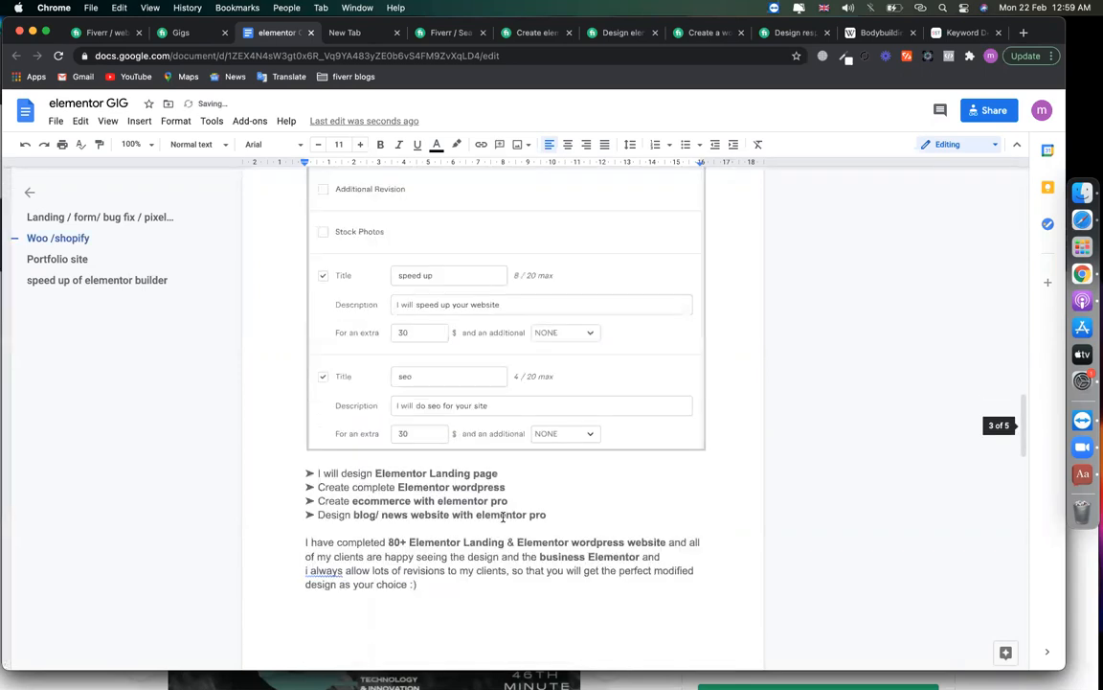
pyautogui.scroll(3, 502, 516)
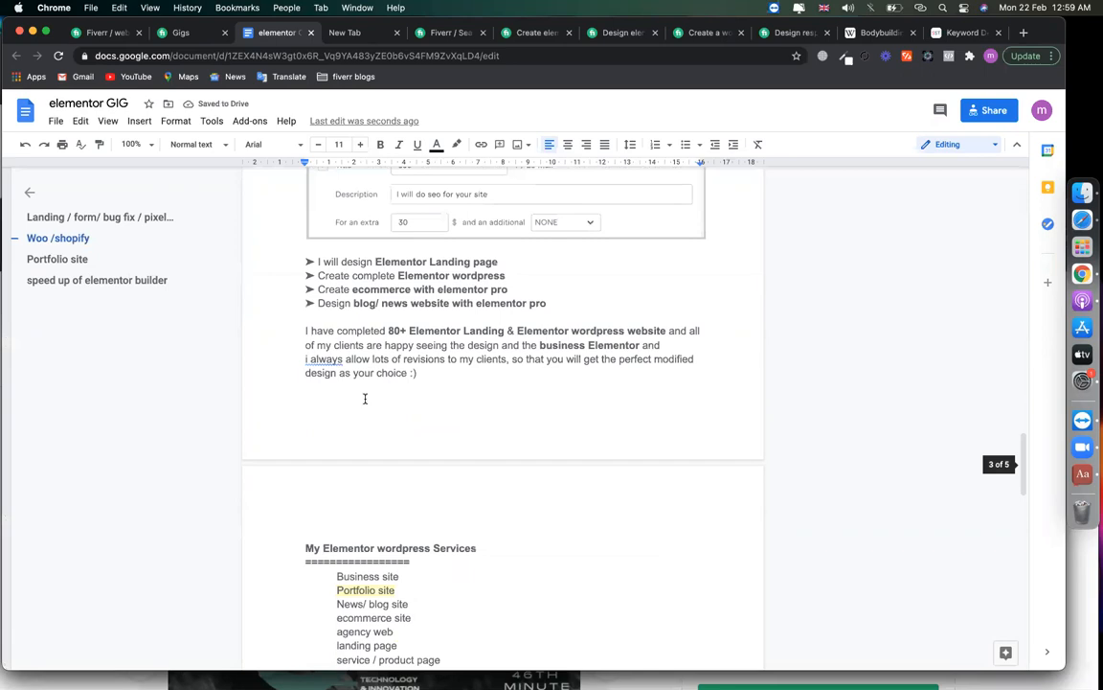
pyautogui.click(306, 266)
pyautogui.moveTo(307, 267); pyautogui.dragTo(572, 575)
pyautogui.scroll(-5, 572, 575)
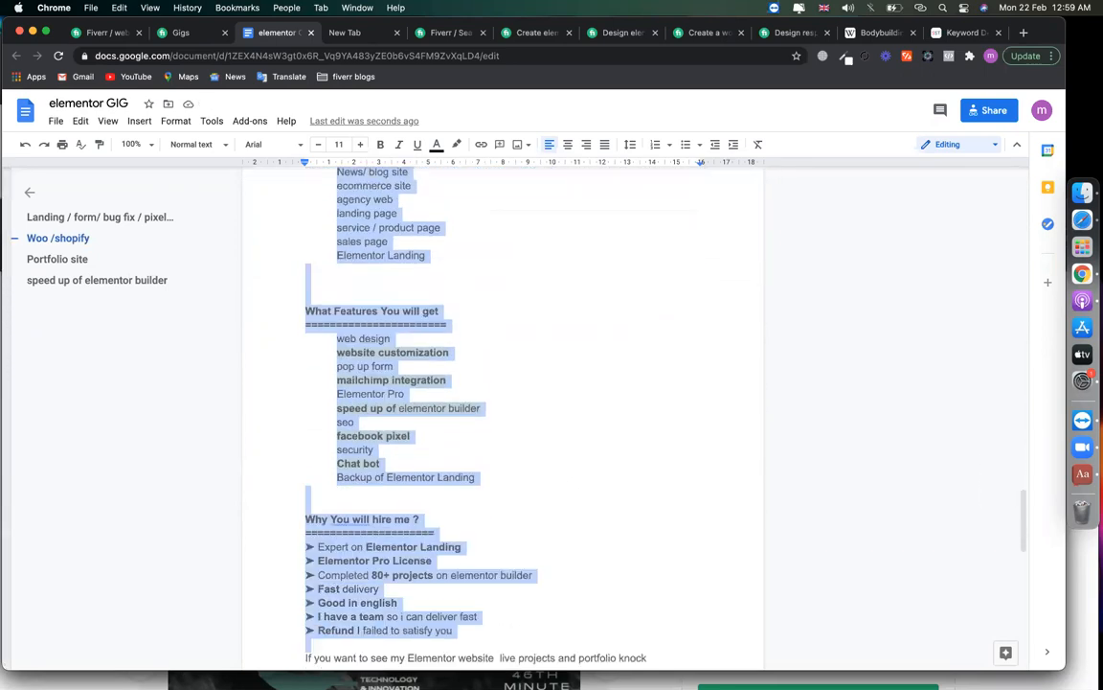
pyautogui.keyDown('shift'); pyautogui.click(648, 395); pyautogui.keyUp('shift')
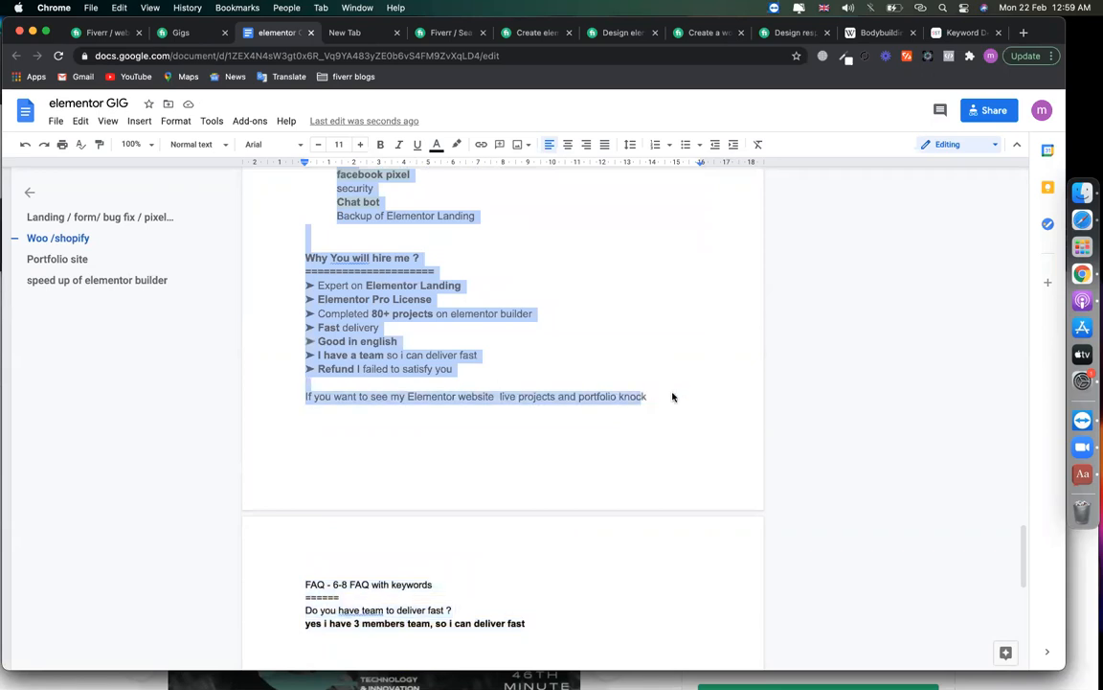
# Search Google for "word counter" in a new browser tab, open wordcounter.net and paste the gig description into its text box.
pyautogui.press('super+t')
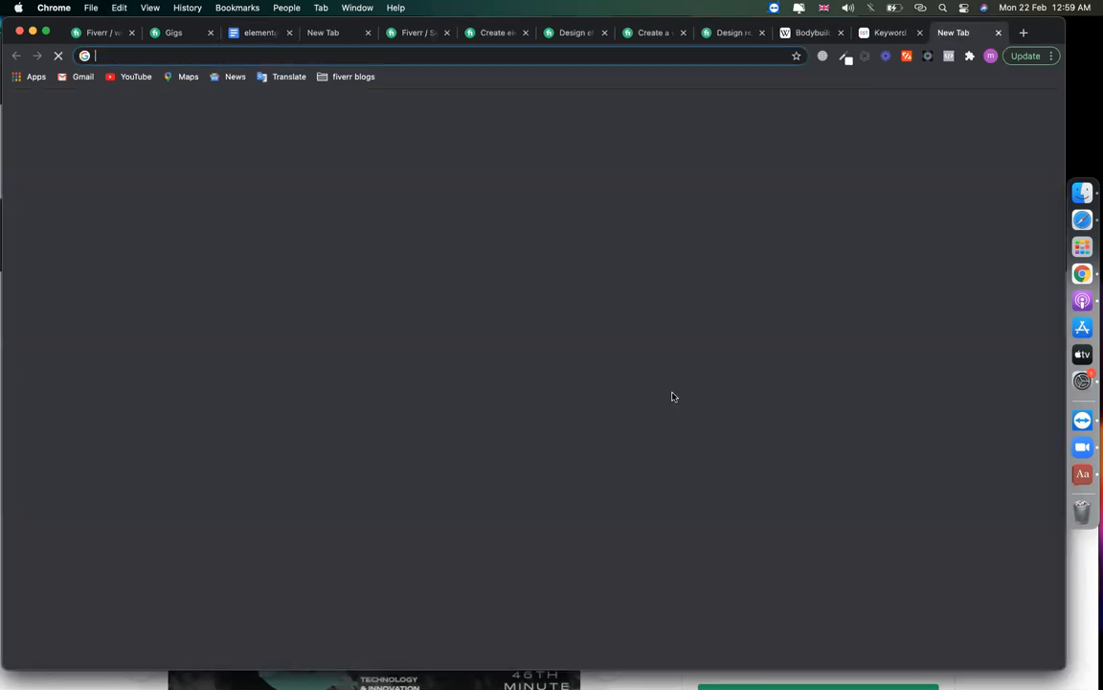
pyautogui.write('word counter')
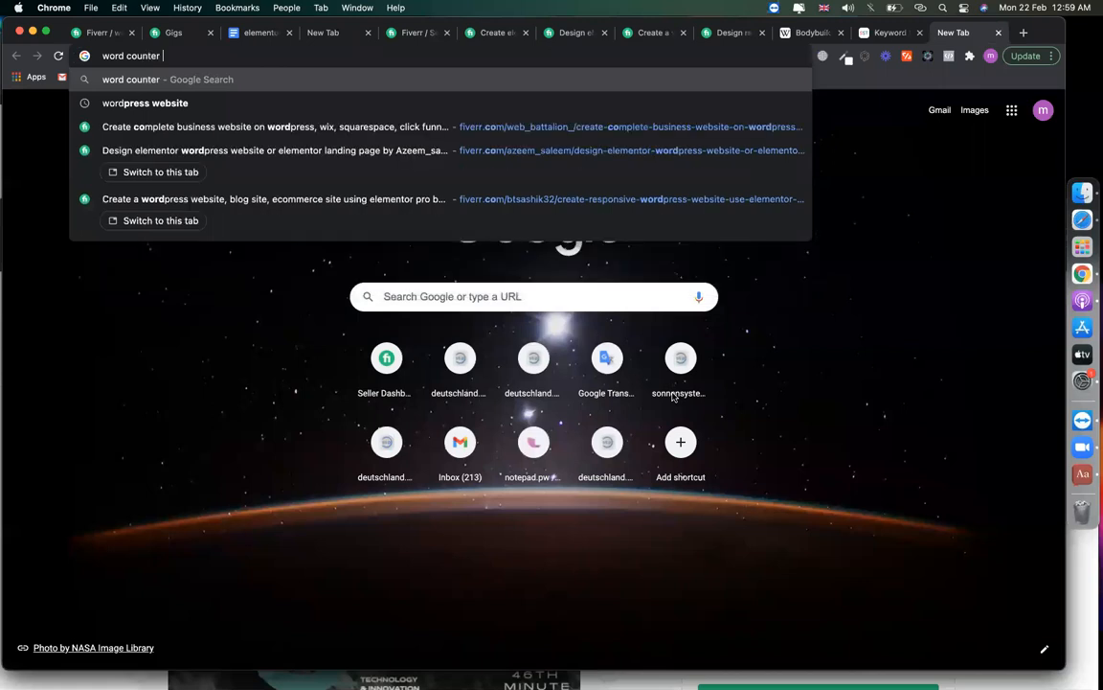
pyautogui.press('Return')
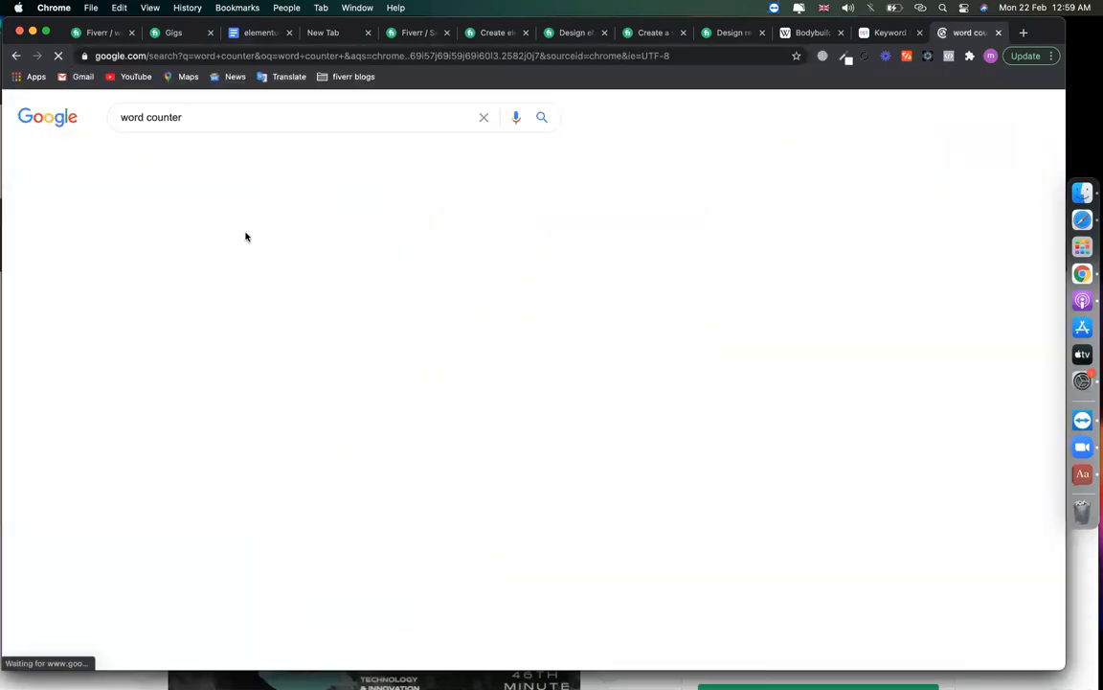
pyautogui.click(175, 227)
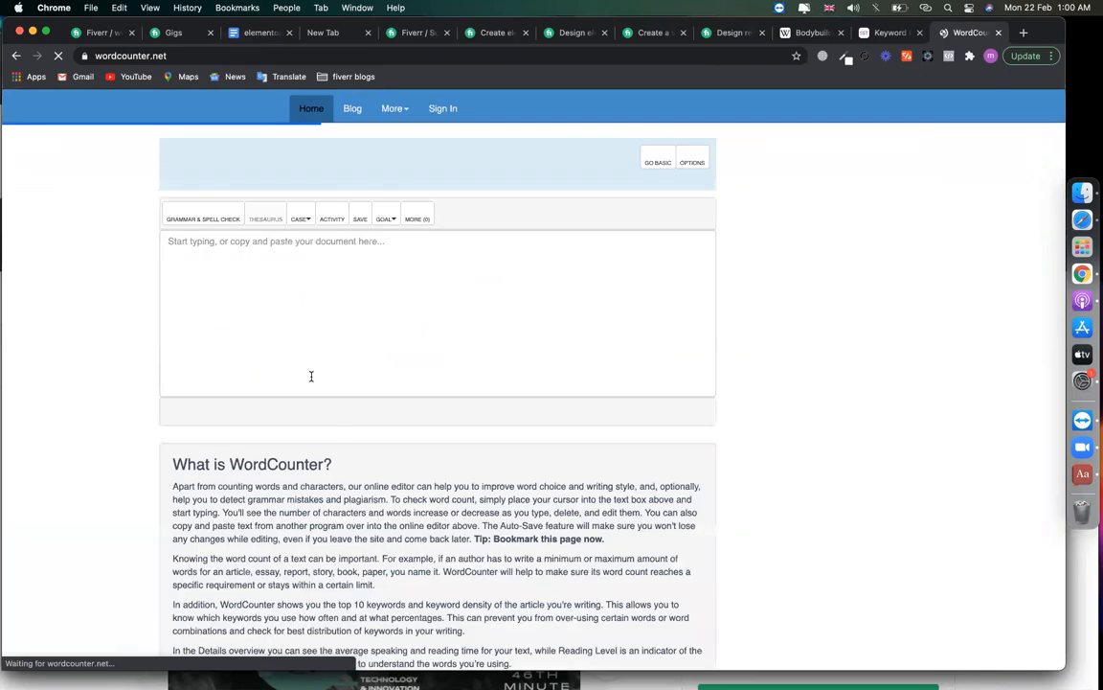
pyautogui.click(310, 376)
pyautogui.press('super+v')
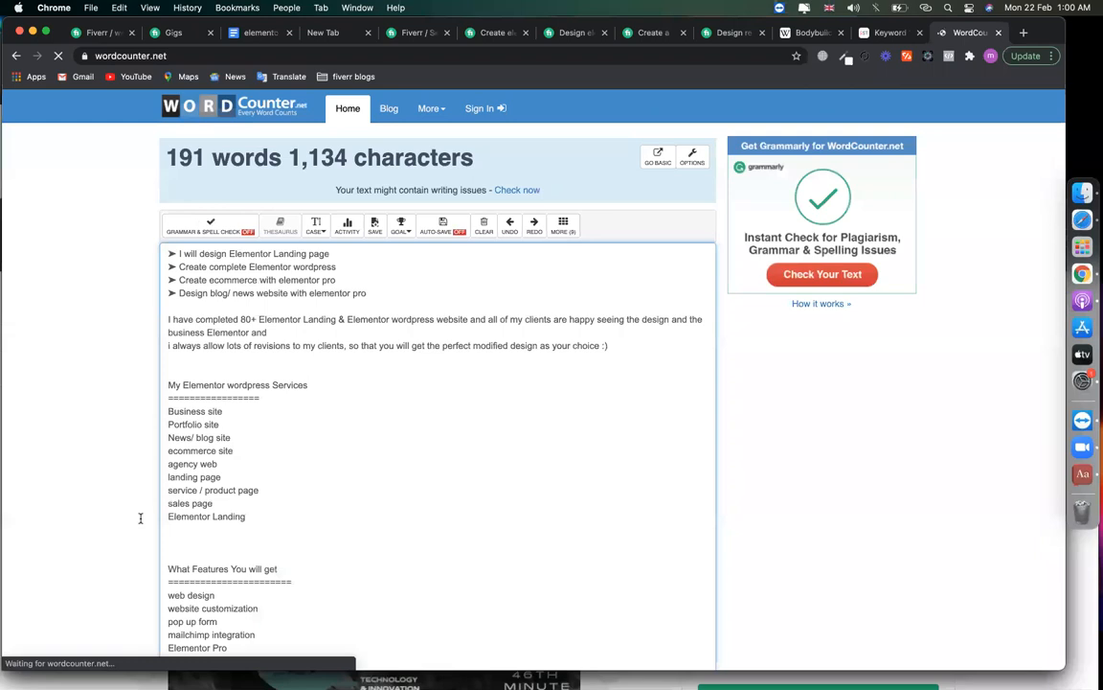
# Check the pasted description's word and character counts, and copy the wordcounter.net address.
pyautogui.scroll(-10, 140, 517)
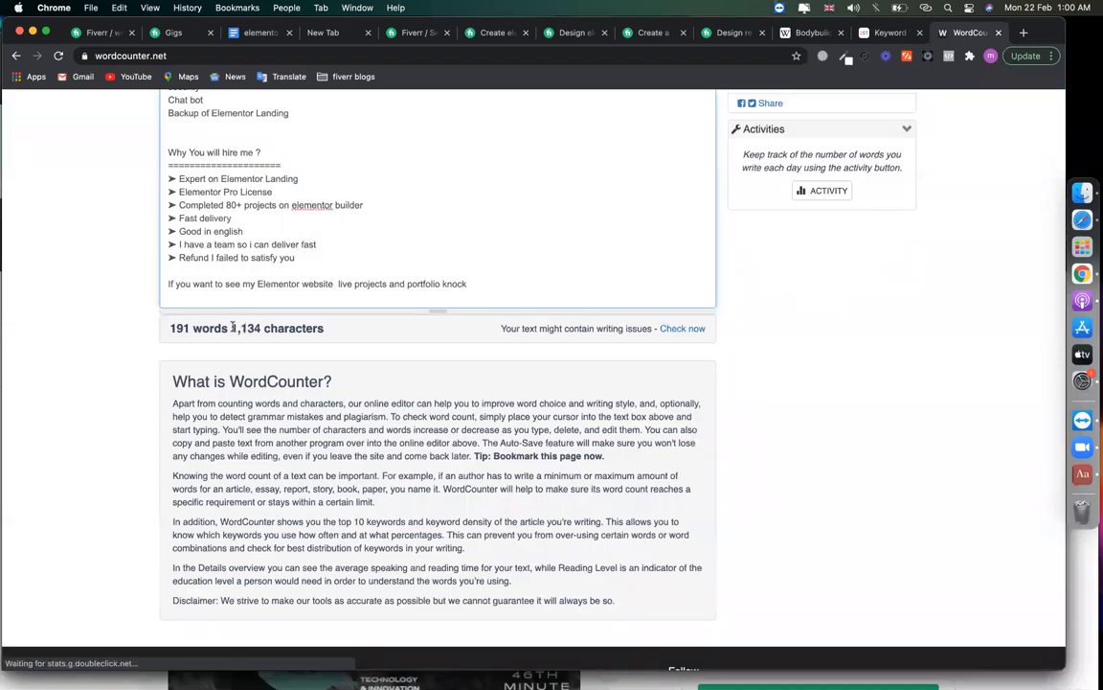
pyautogui.moveTo(331, 340); pyautogui.dragTo(169, 329)
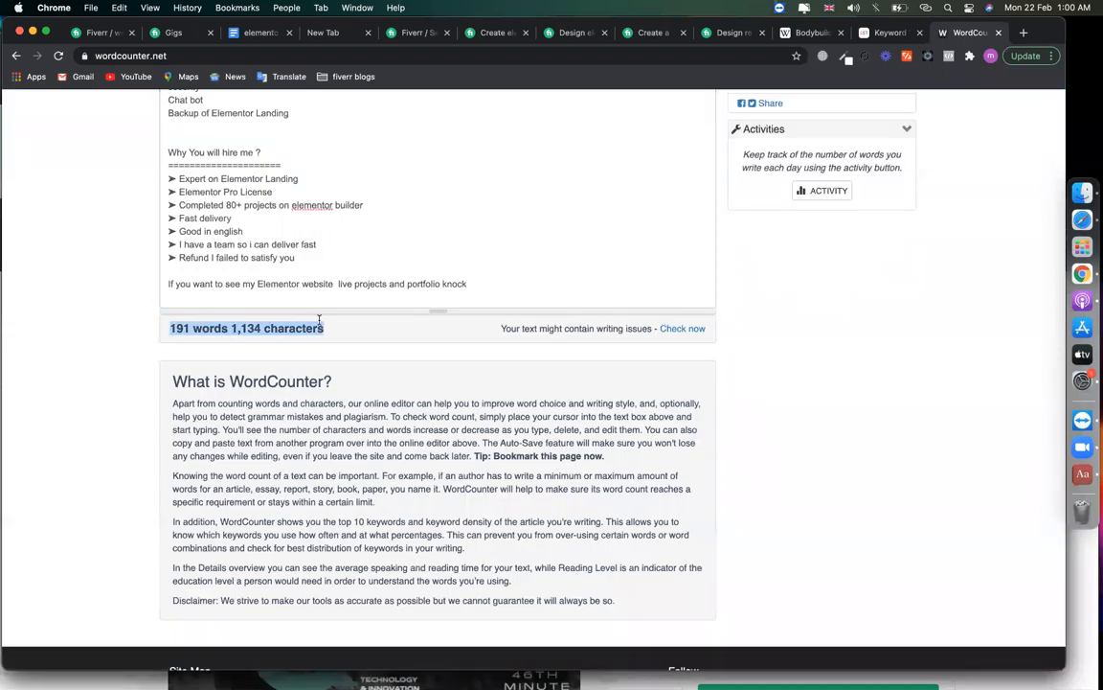
pyautogui.click(305, 220)
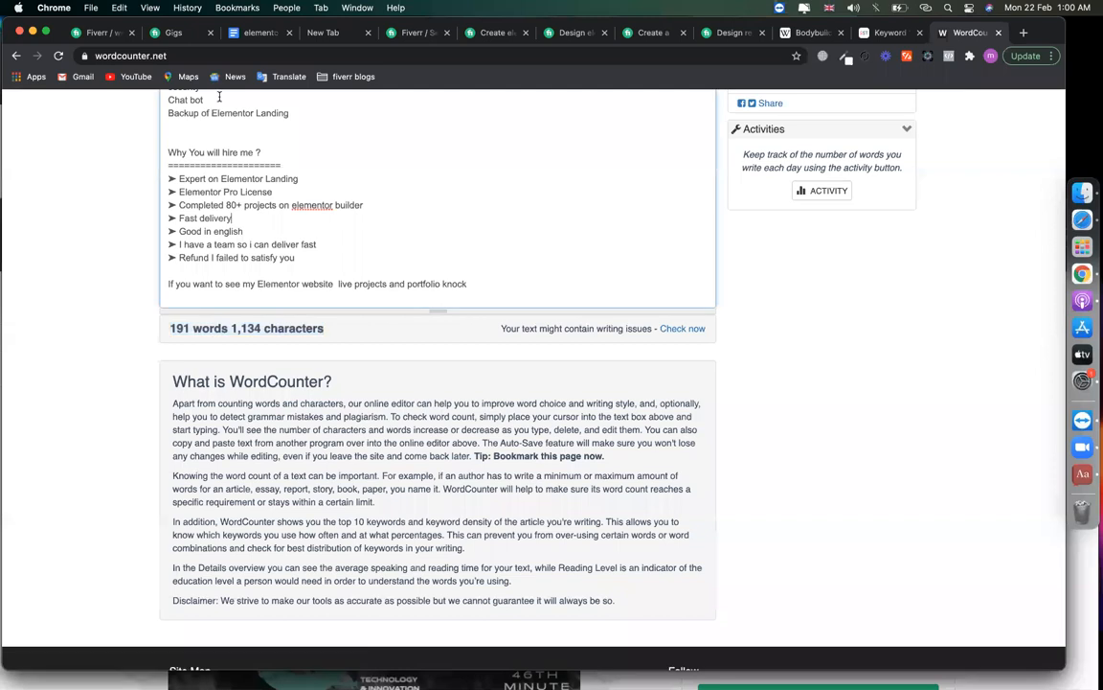
pyautogui.click(178, 56)
pyautogui.press('super+c')
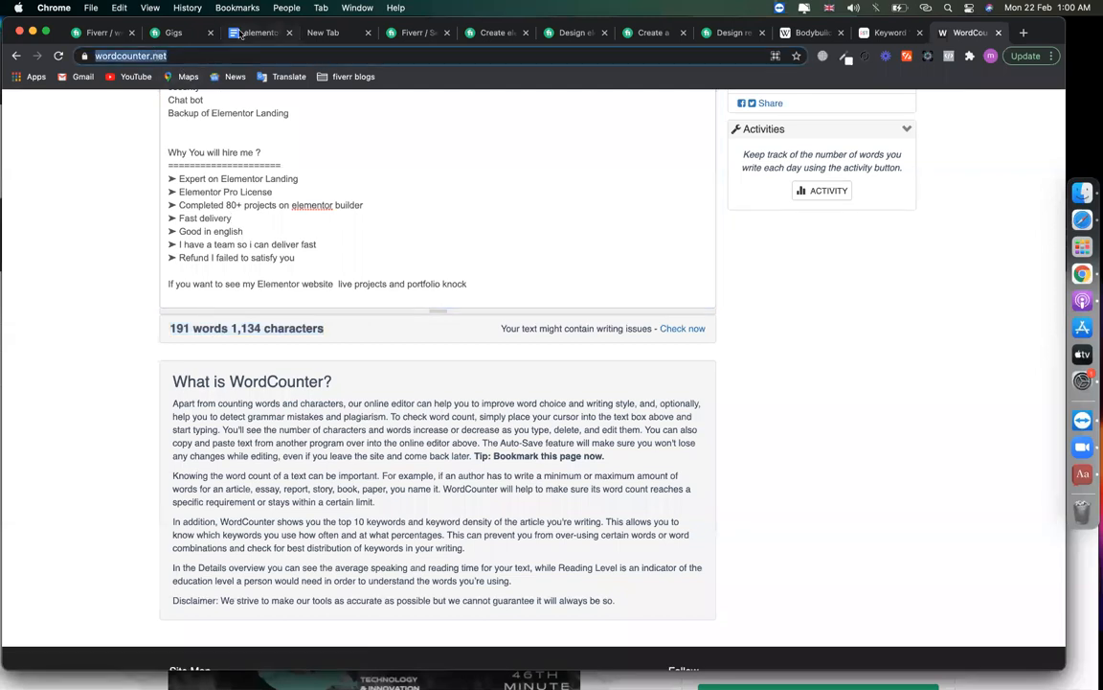
# Add a "Description:" heading with a "==========" line above the description text in the elementor GIG document.
pyautogui.click(247, 32)
pyautogui.scroll(15, 482, 452)
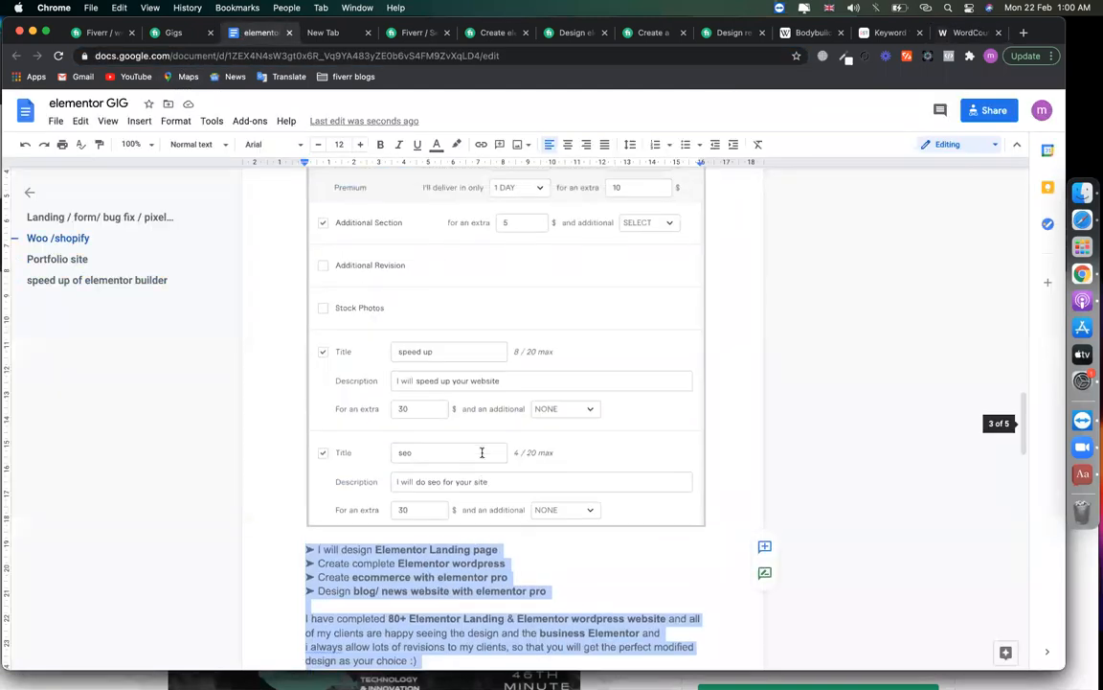
pyautogui.click(265, 552)
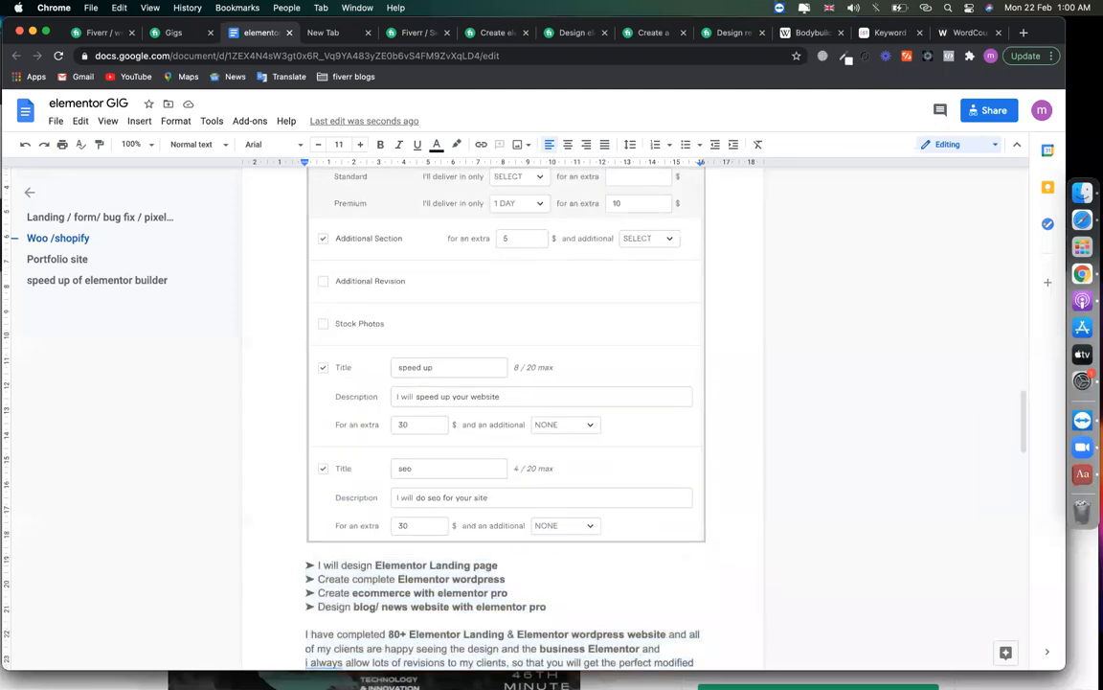
pyautogui.press('Return')
pyautogui.write('De')
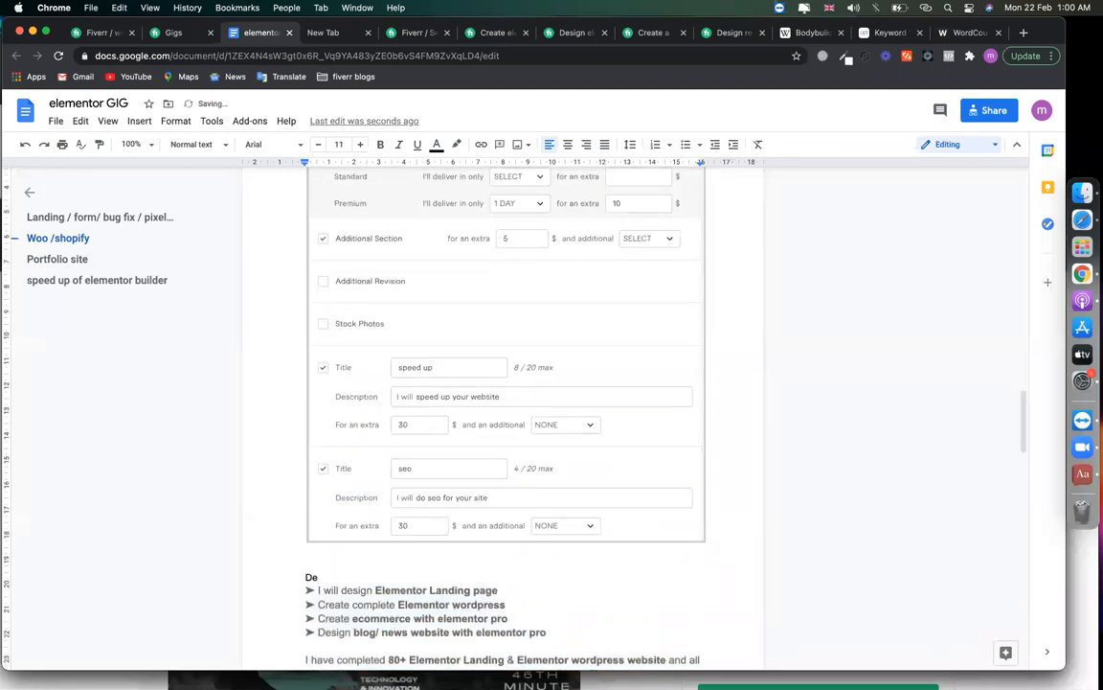
pyautogui.write('scription:')
pyautogui.press('Return')
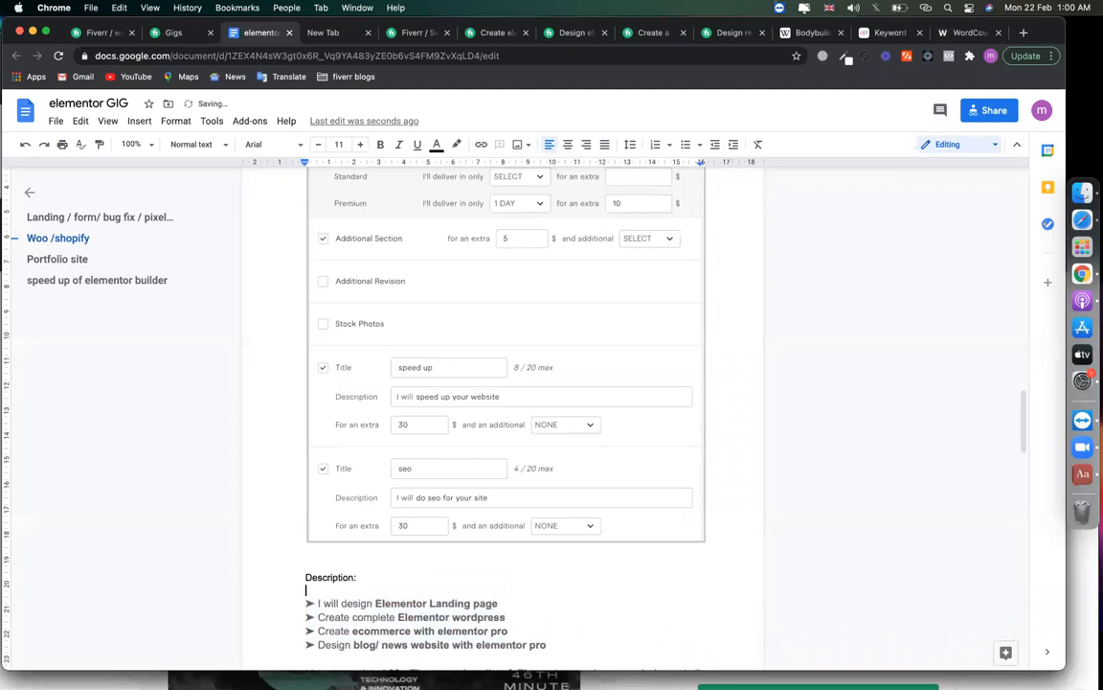
pyautogui.write('==========')
# Enter "word counter:" on the empty ">>>" line below the keywords and paste the wordcounter.net link after it.
pyautogui.scroll(20, 264, 513)
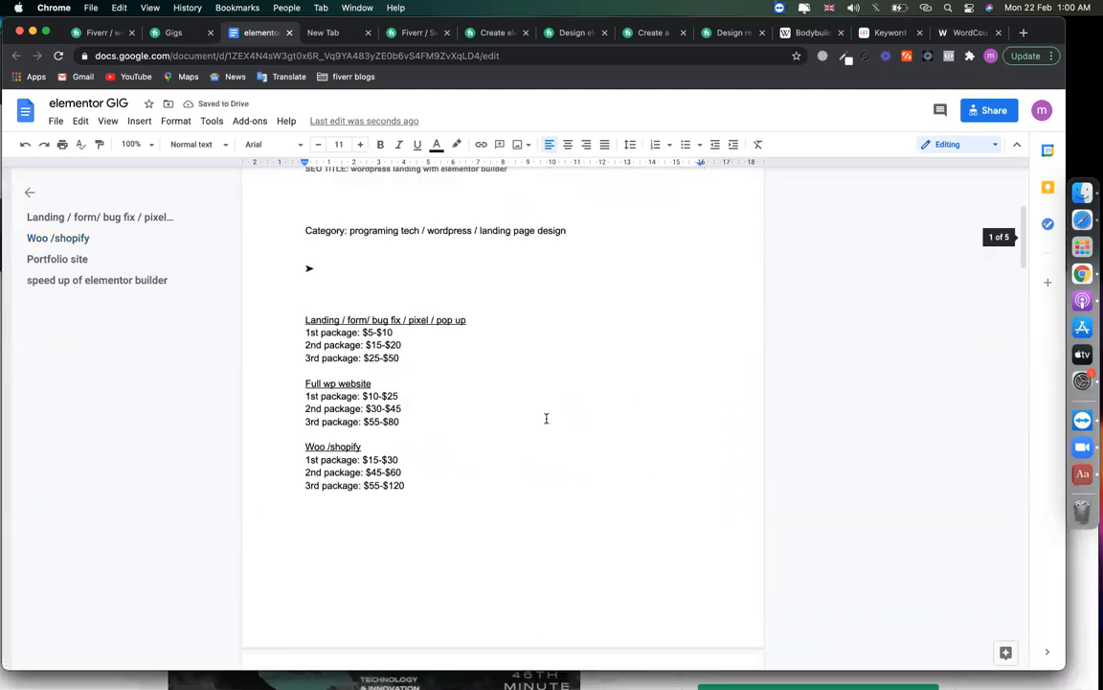
pyautogui.scroll(-1, 547, 419)
pyautogui.click(375, 349)
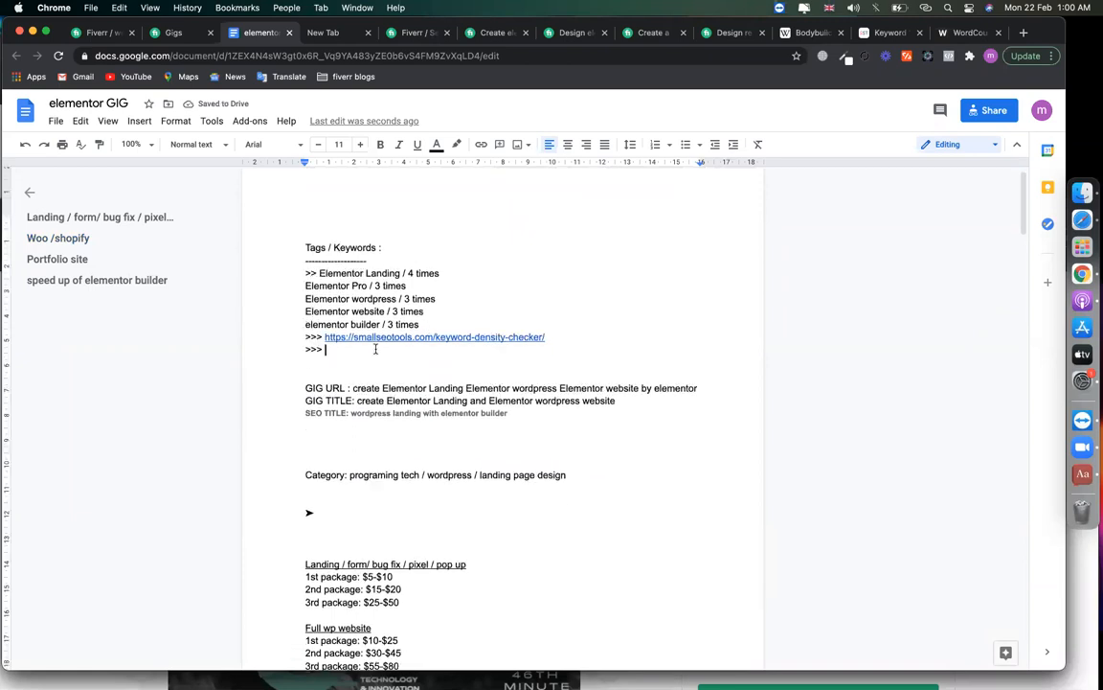
pyautogui.write('word counter:')
pyautogui.press('super+v')
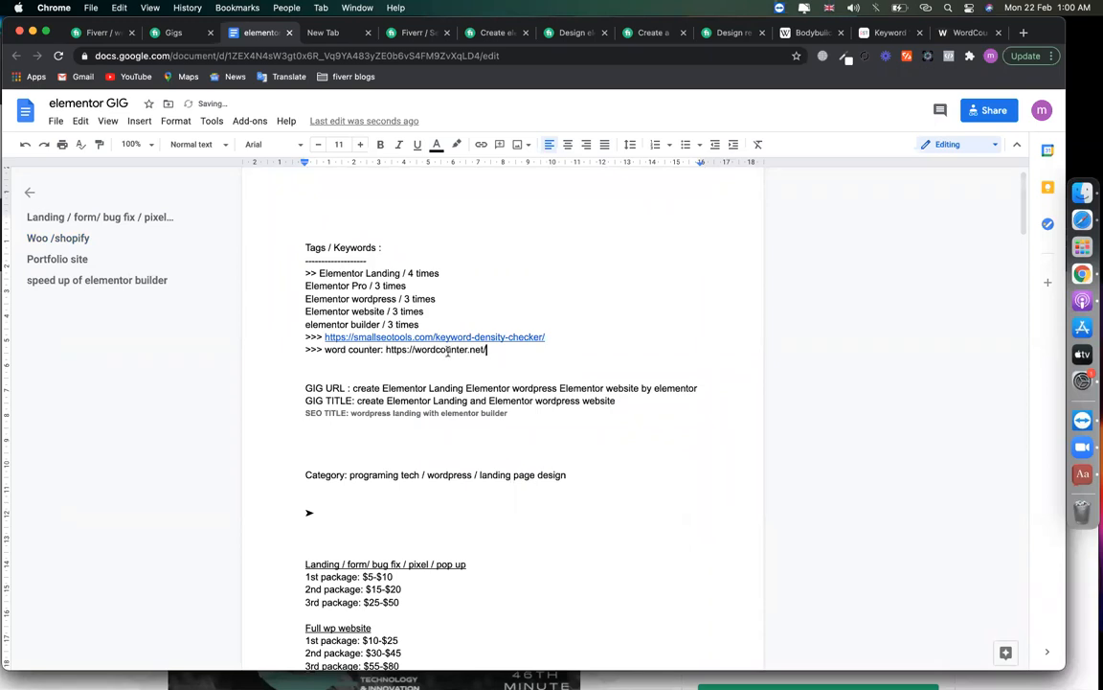
# Insert the label "keyword density checker:" before the smallseotools.com link in the Tags / Keywords section.
pyautogui.click(324, 336)
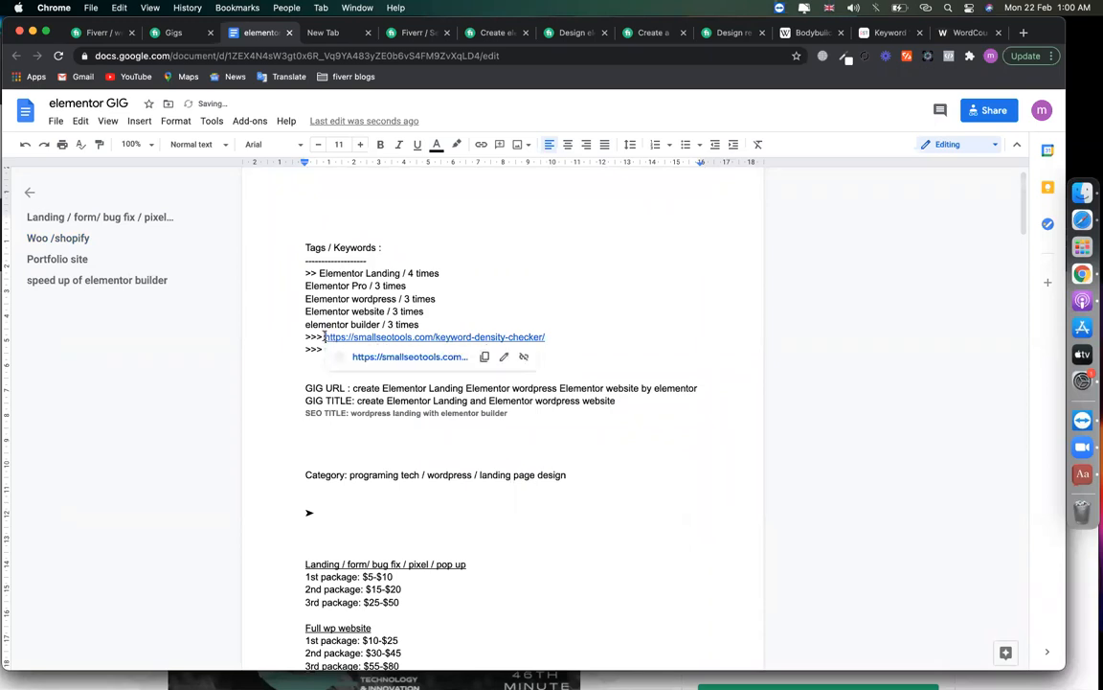
pyautogui.write('ke')
pyautogui.write('yword dens')
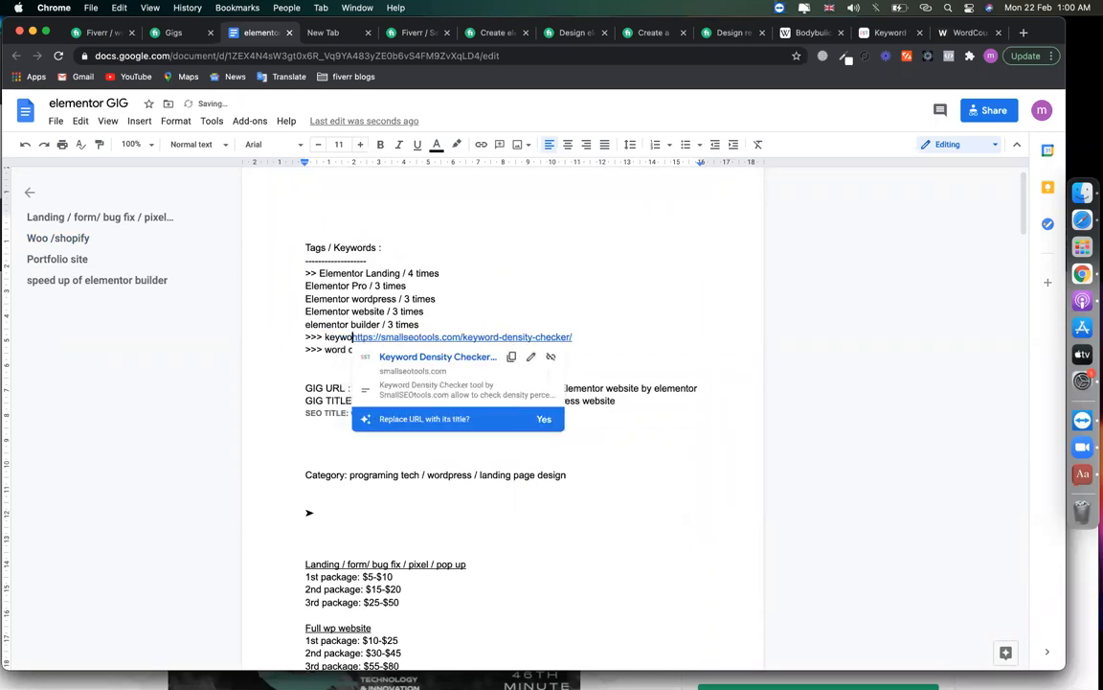
pyautogui.write('ity checker:')
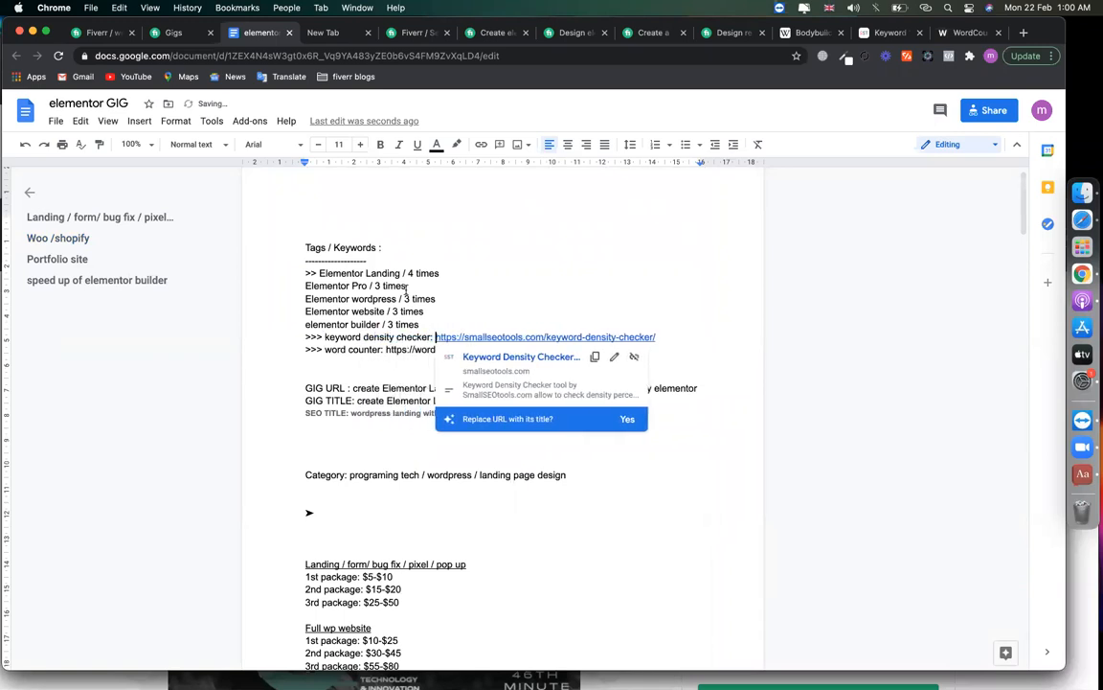
# Make the ">>> keyword density checker:" and ">>> word counter:" labels bold and underlined in the Tags / Keywords section.
pyautogui.click(407, 287)
pyautogui.moveTo(435, 336); pyautogui.dragTo(241, 350)
pyautogui.click(370, 352)
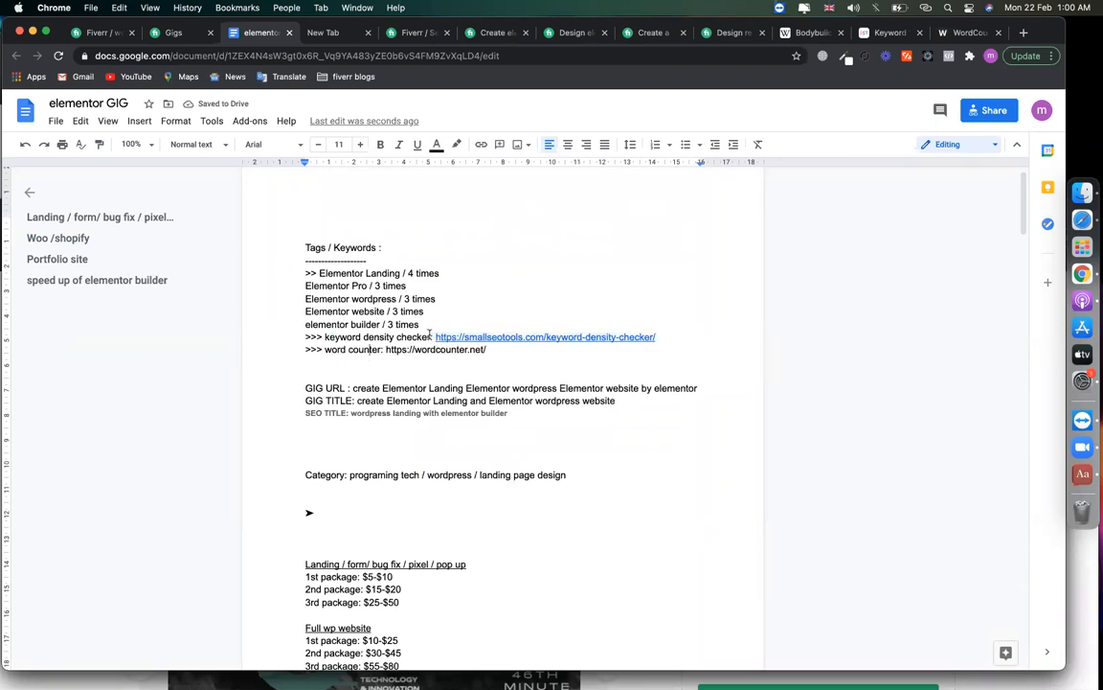
pyautogui.press('super+shift+Left')
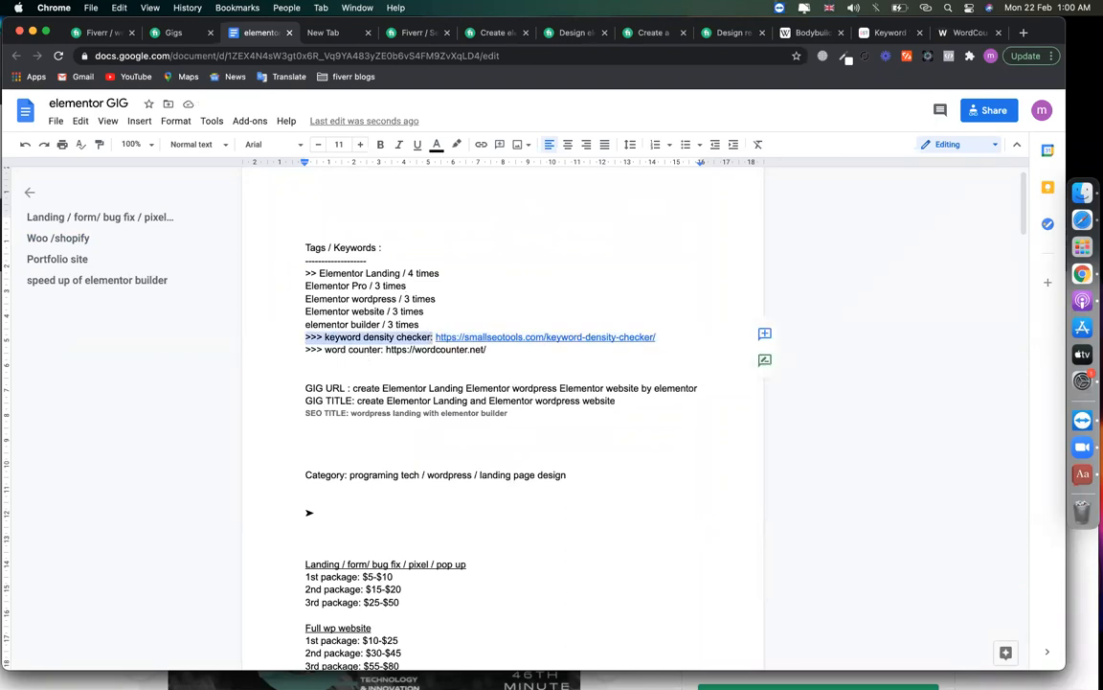
pyautogui.press('super+b')
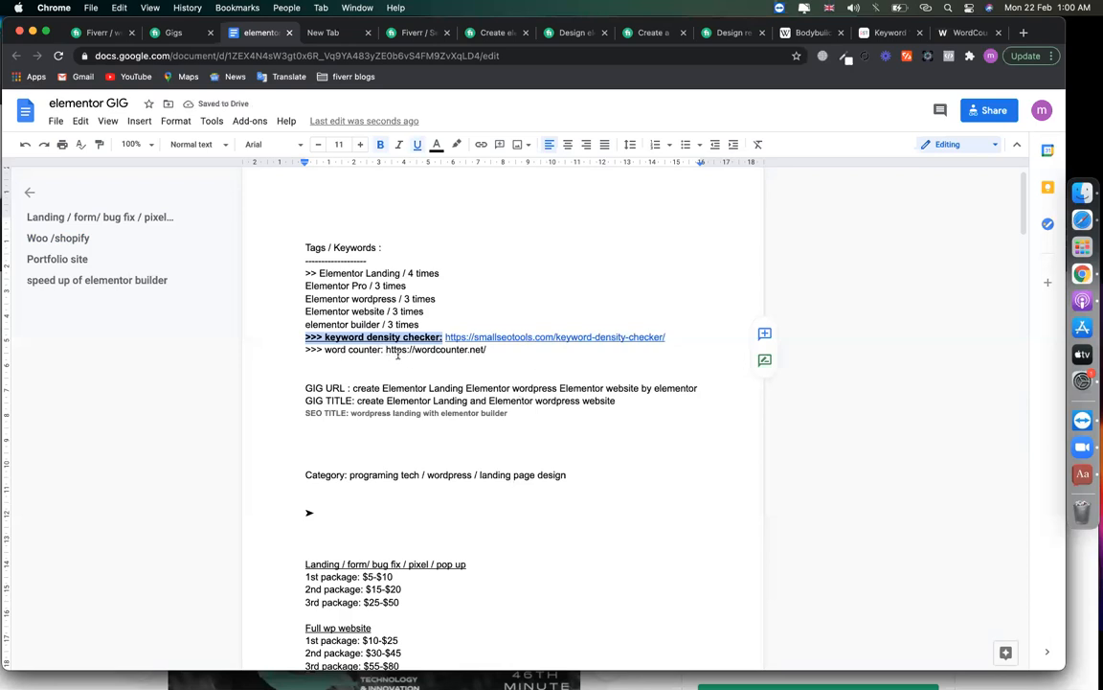
pyautogui.click(382, 350)
pyautogui.write(':')
pyautogui.press('shift+super+Left')
pyautogui.press('super+b')
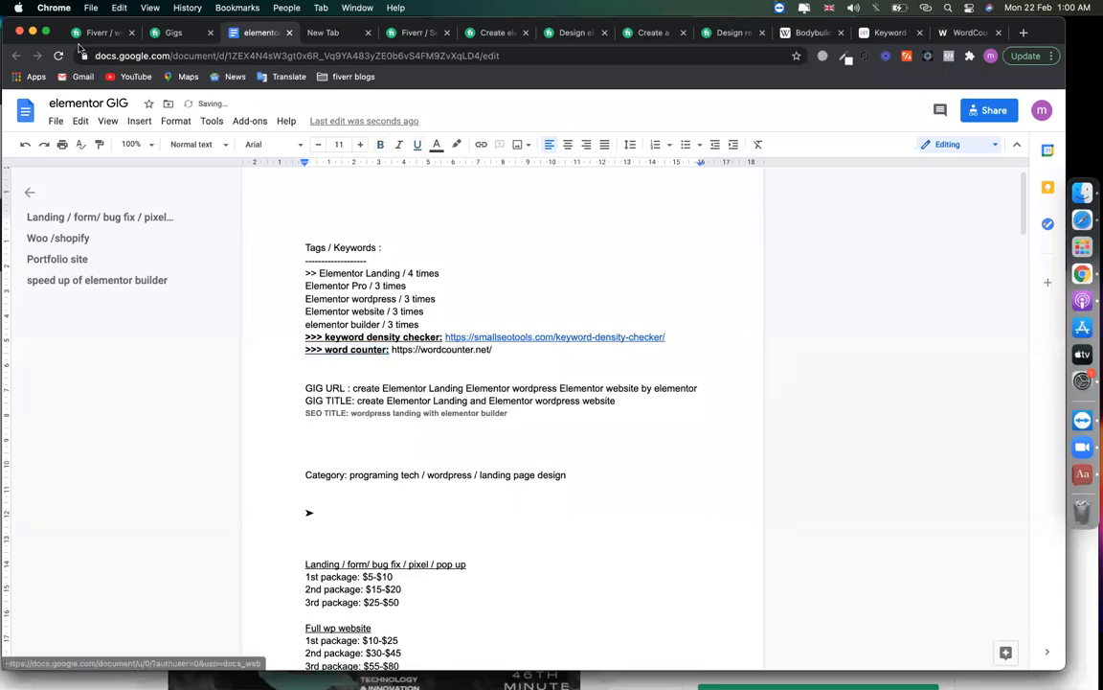
# Switch to the Fiverr gig editor and review the Overview and Pricing sections, including the full gig title.
pyautogui.click(97, 36)
pyautogui.scroll(5, 228, 285)
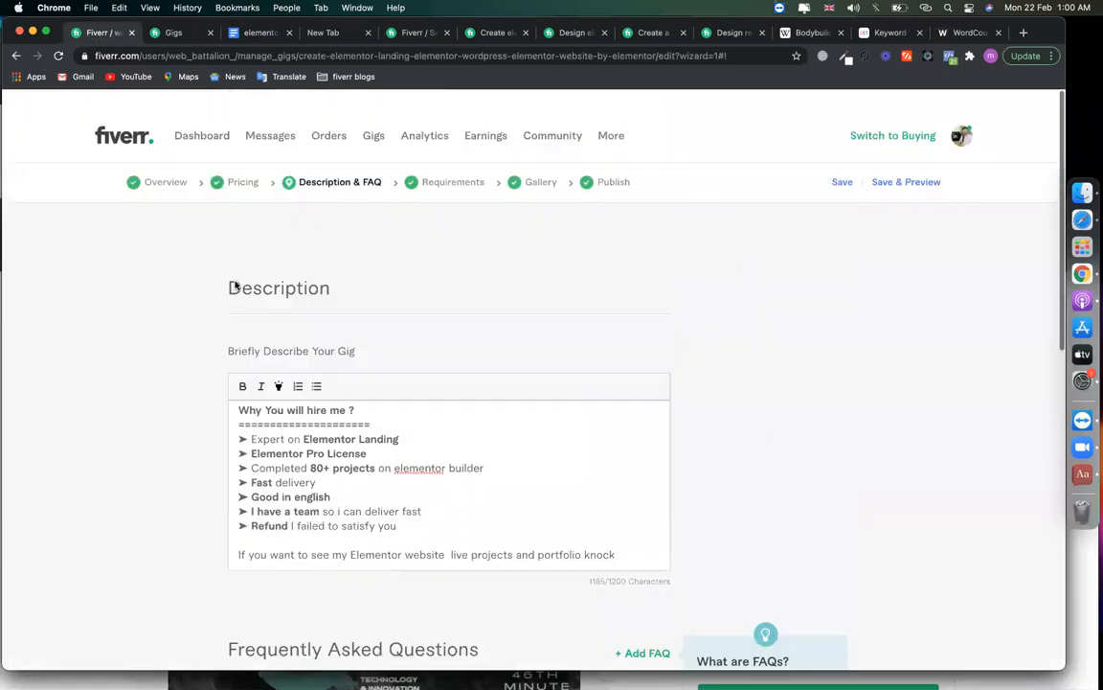
pyautogui.click(167, 164)
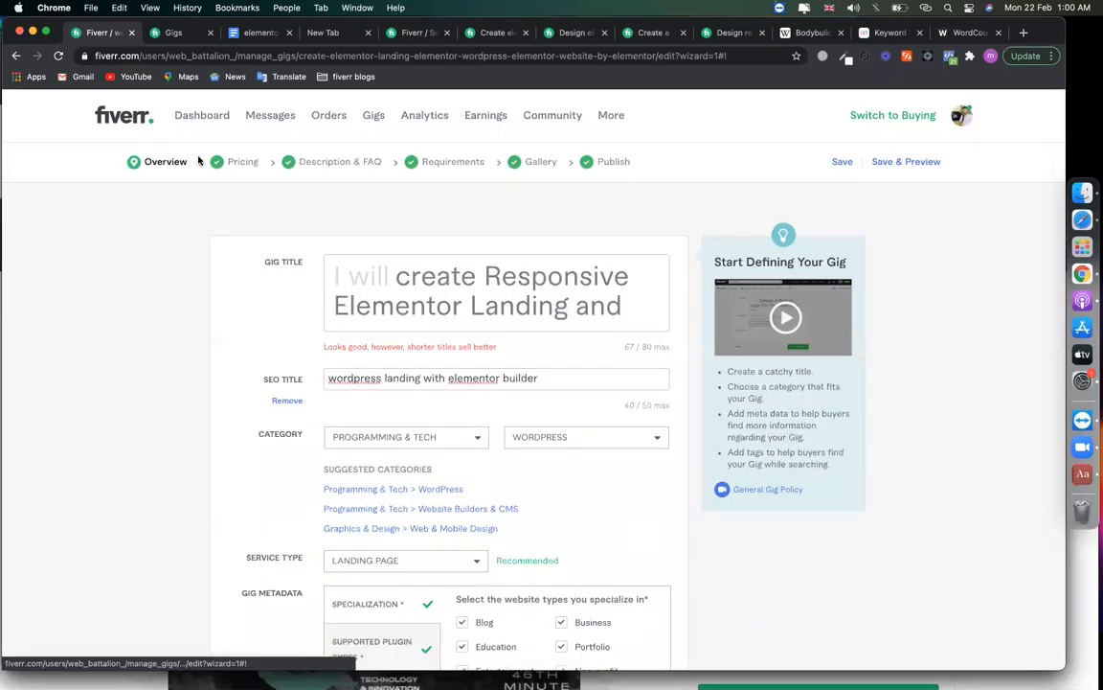
pyautogui.click(253, 164)
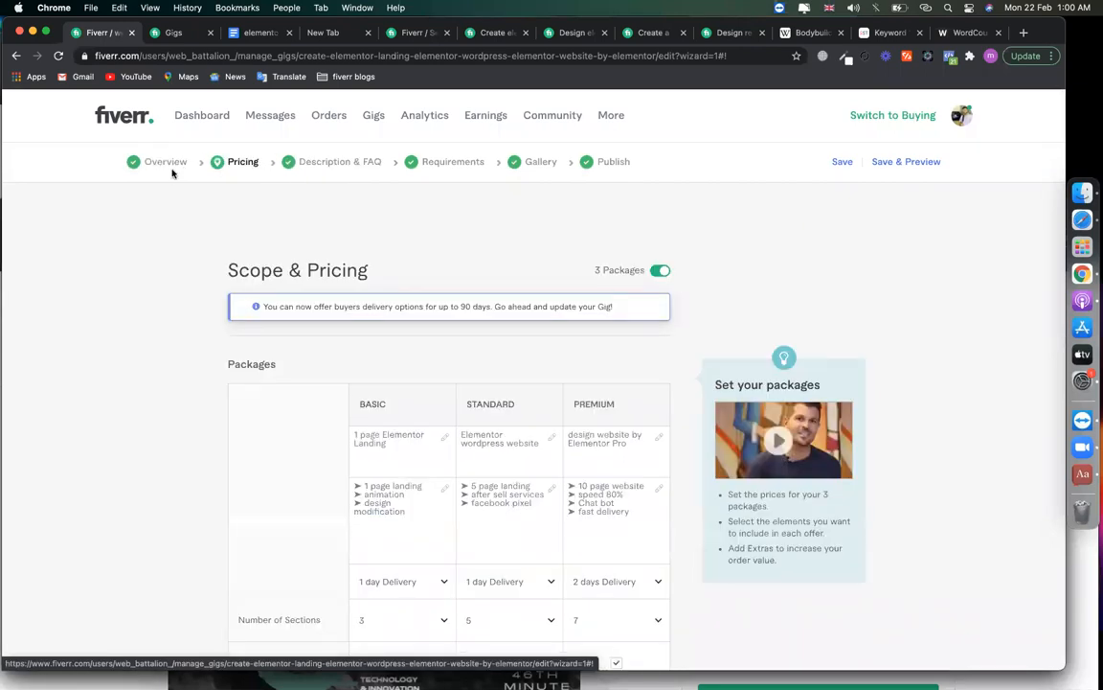
pyautogui.click(172, 171)
pyautogui.click(216, 163)
pyautogui.click(176, 164)
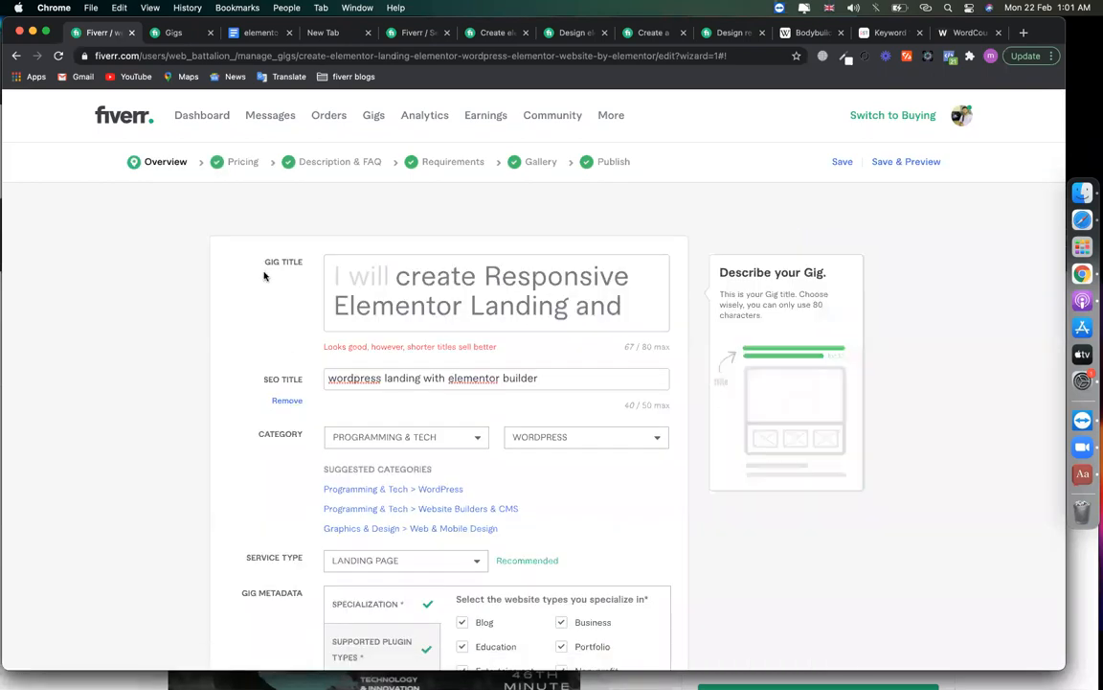
pyautogui.doubleClick(414, 296)
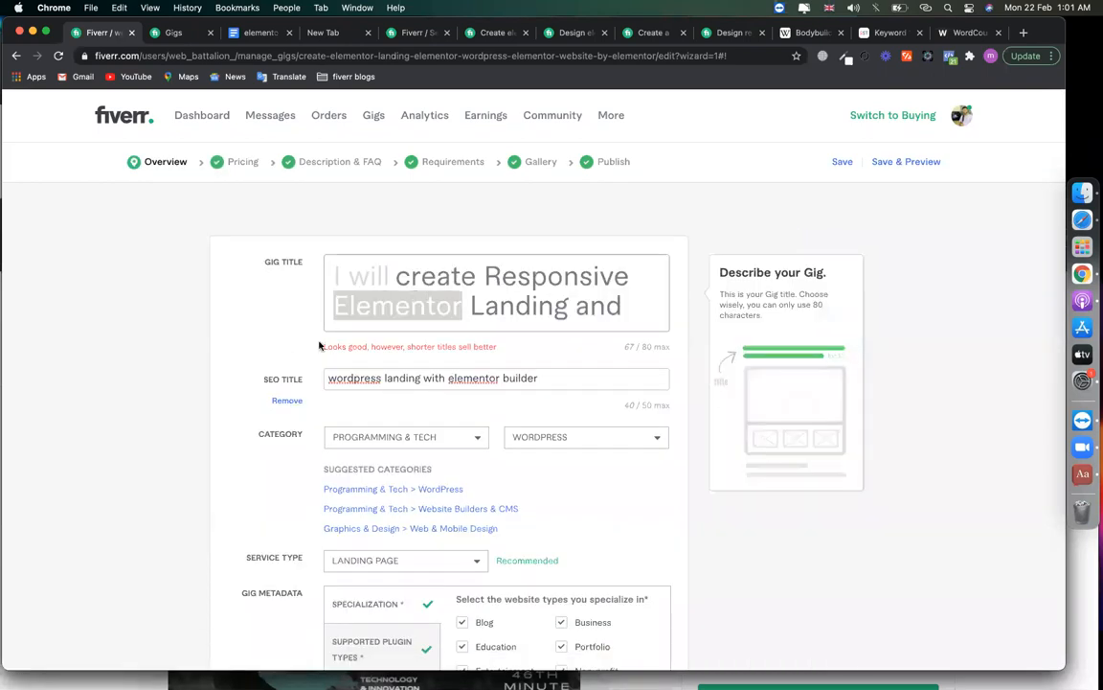
pyautogui.click(425, 282)
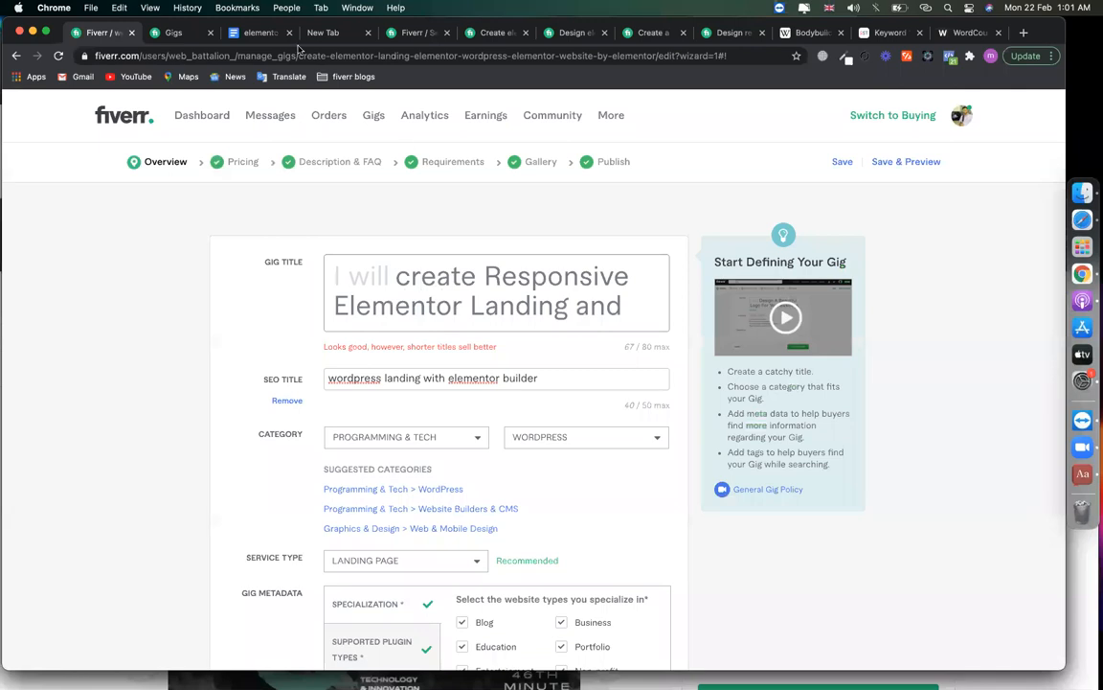
pyautogui.scroll(-2, 445, 304)
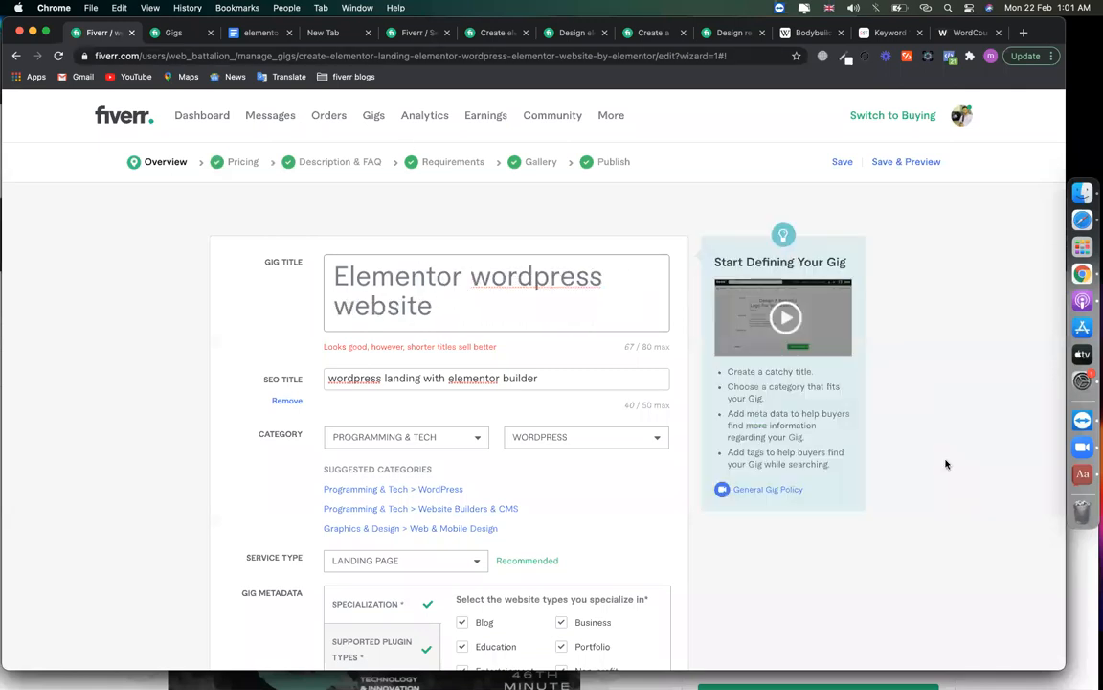
# Save the gig's Overview and Description & FAQ sections and continue to Requirements.
pyautogui.scroll(-10, 946, 461)
pyautogui.scroll(3, 707, 304)
pyautogui.click(616, 370)
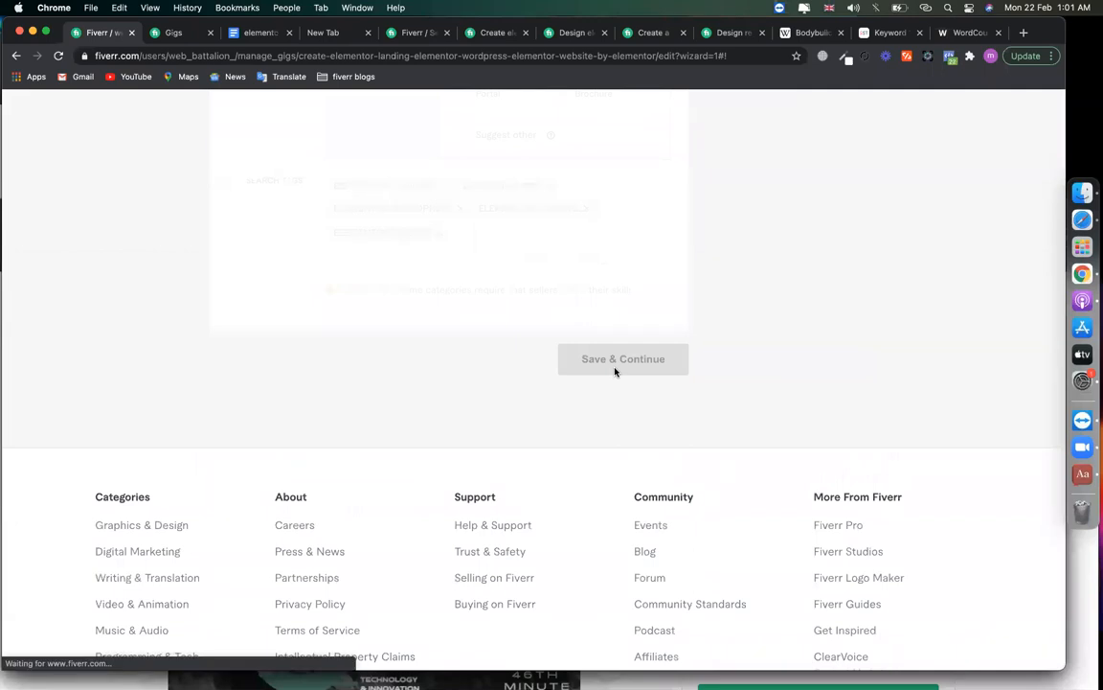
pyautogui.scroll(-15, 636, 380)
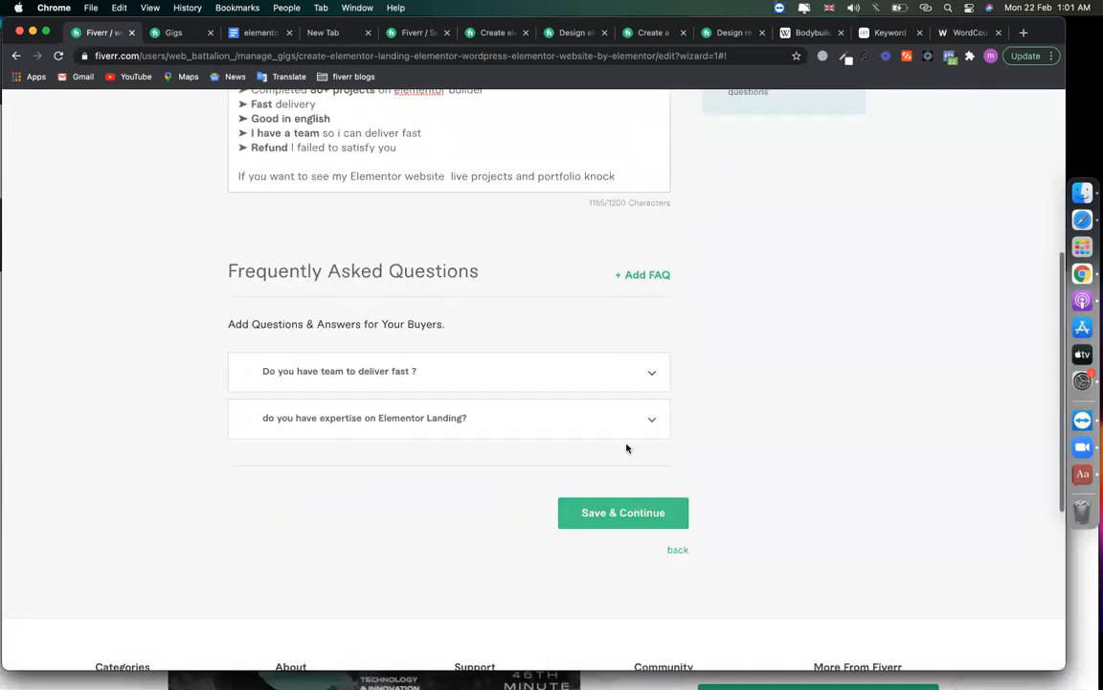
pyautogui.scroll(2, 625, 446)
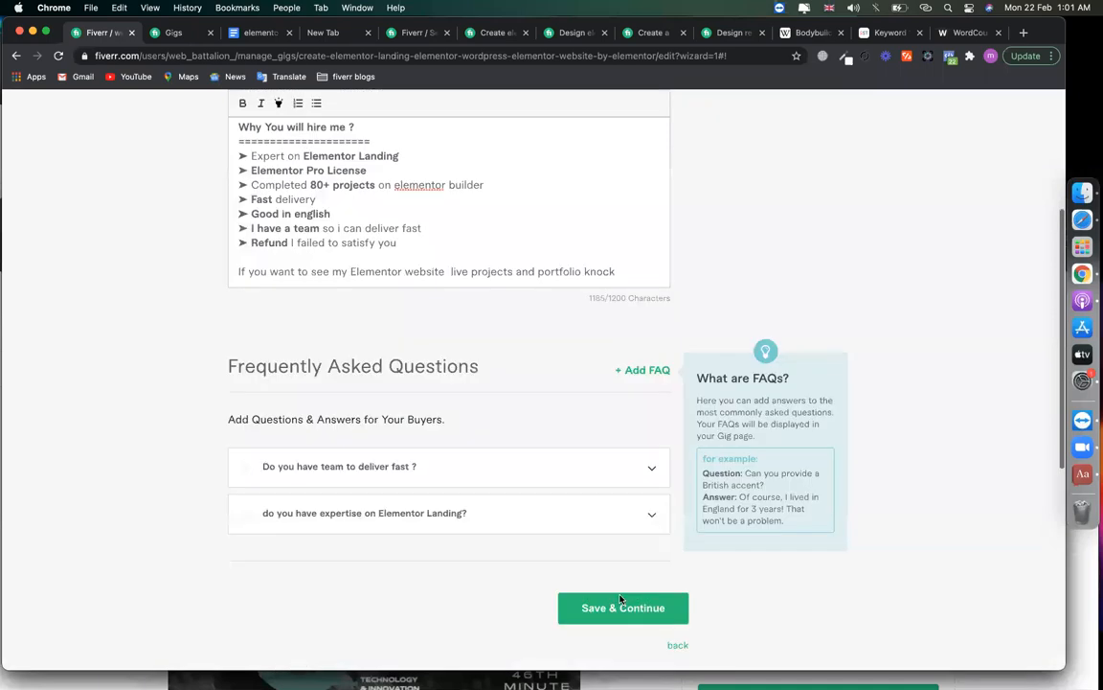
pyautogui.click(584, 581)
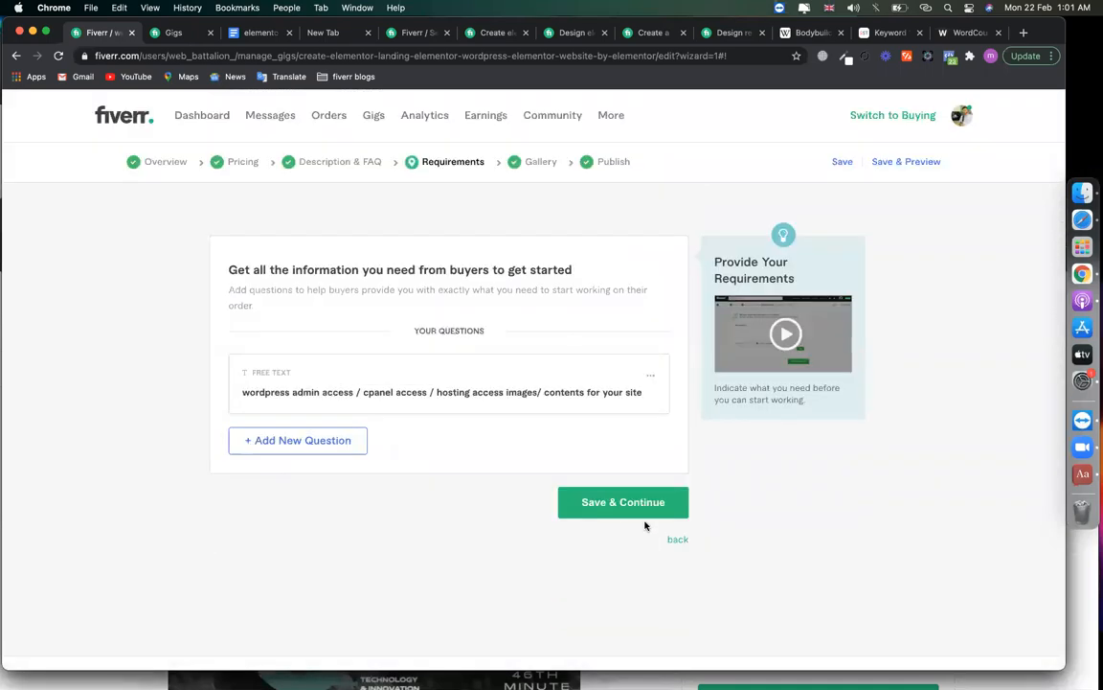
# Save the Requirements and Gallery sections and publish the gig.
pyautogui.click(626, 512)
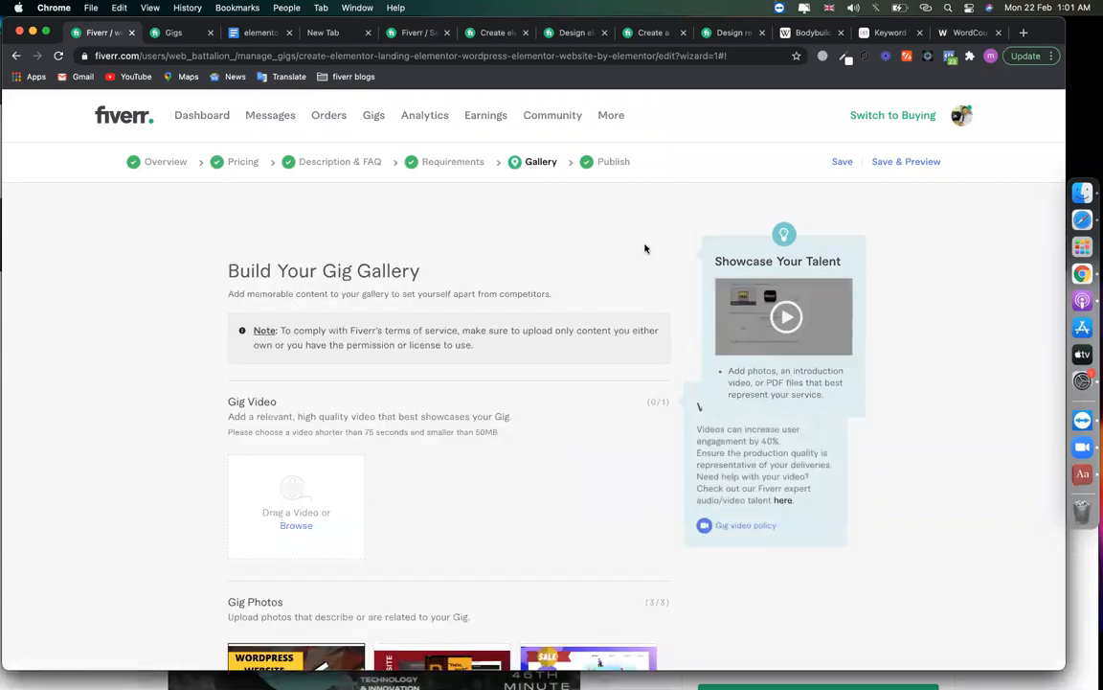
pyautogui.rightClick(626, 506)
pyautogui.click(556, 494)
pyautogui.scroll(-10, 555, 494)
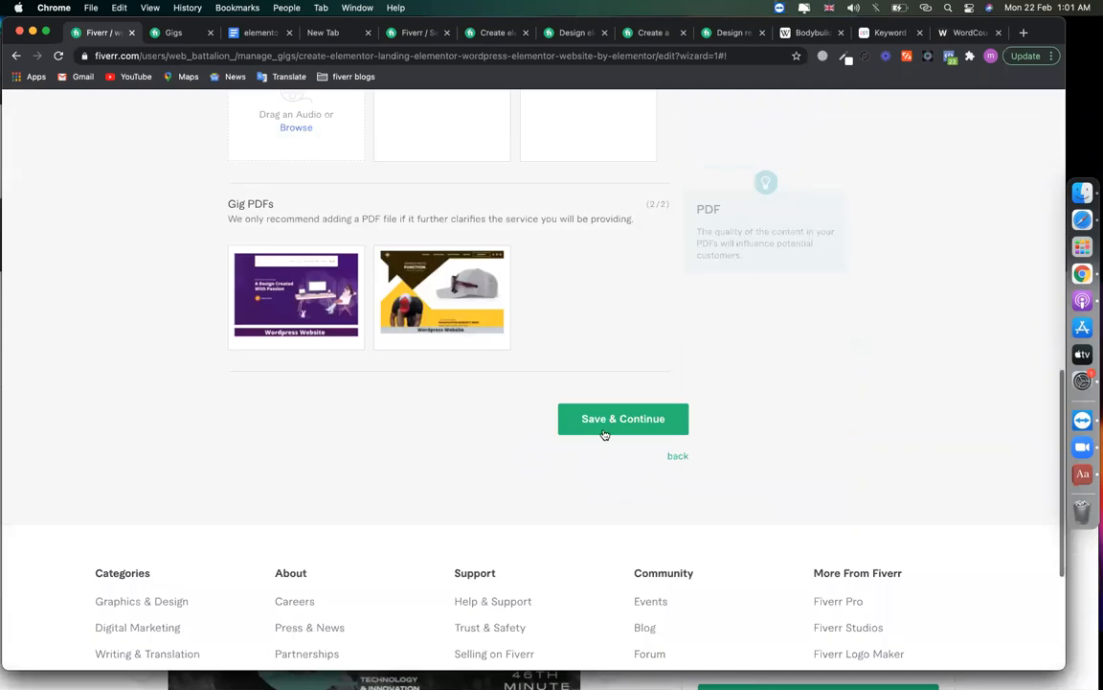
pyautogui.click(617, 422)
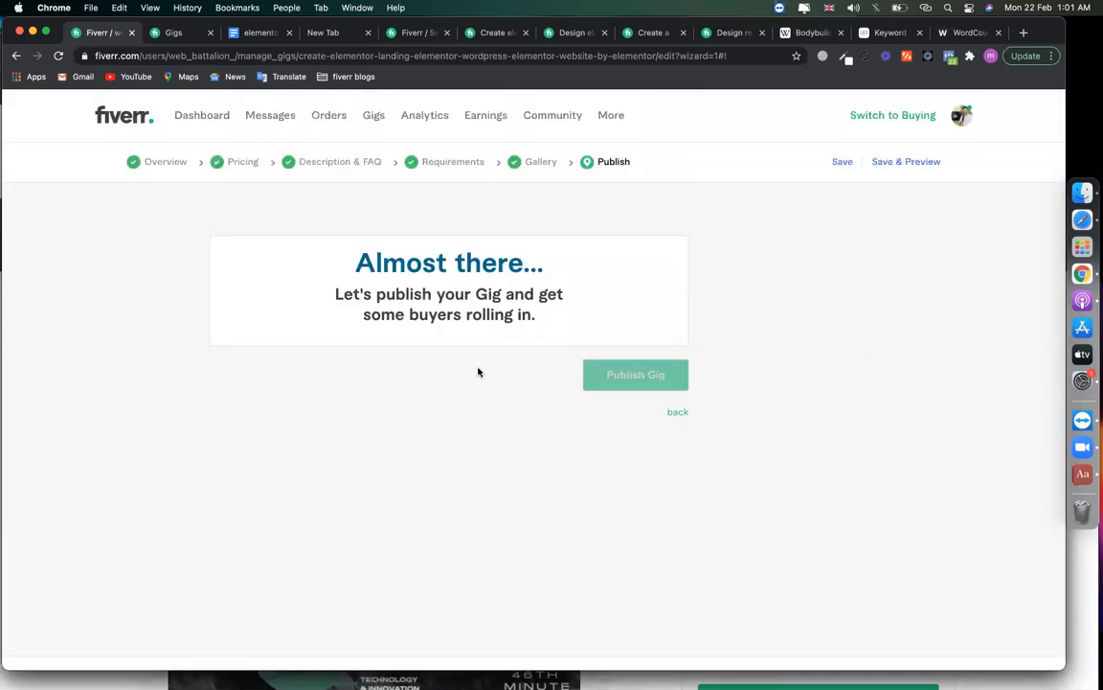
pyautogui.click(622, 375)
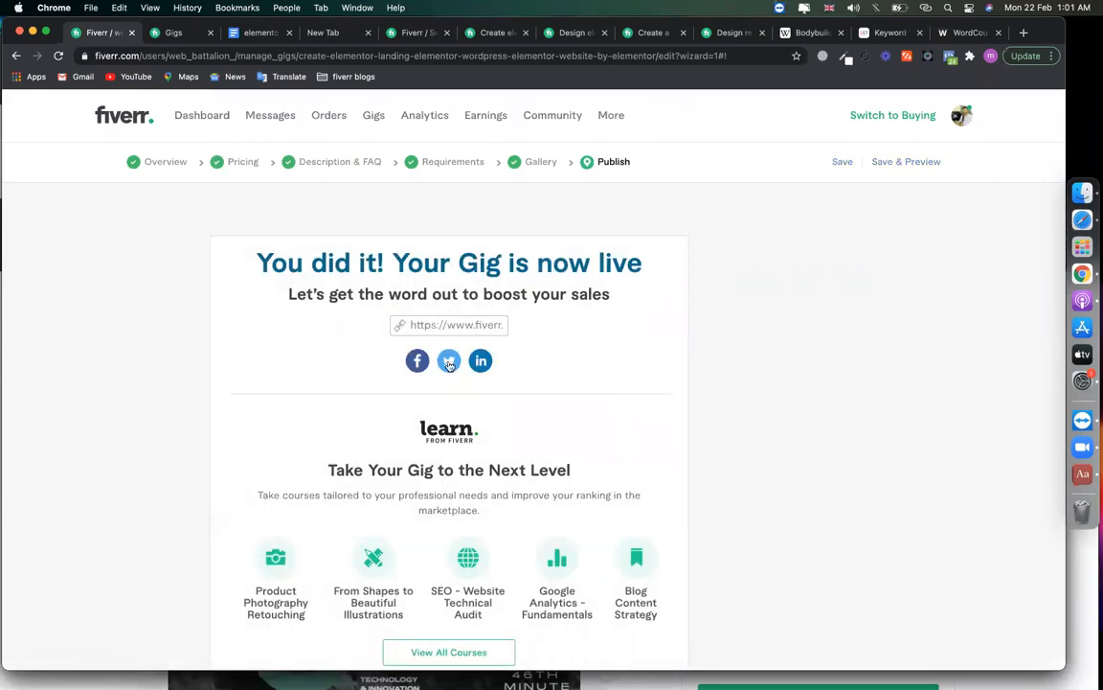
# Open the published gig's share link in a new tab and review its description and Basic package price.
pyautogui.click(447, 325)
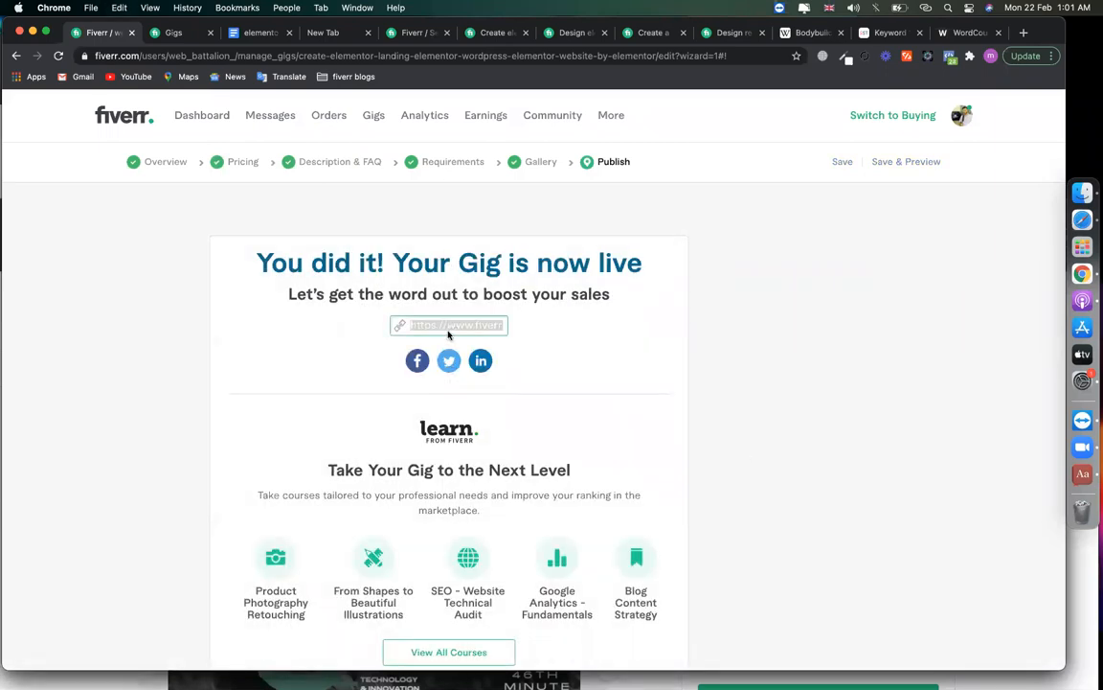
pyautogui.press('super+t')
pyautogui.write('https://www.fiverr.com/s2/a0c0cba2a3')
pyautogui.press('Return')
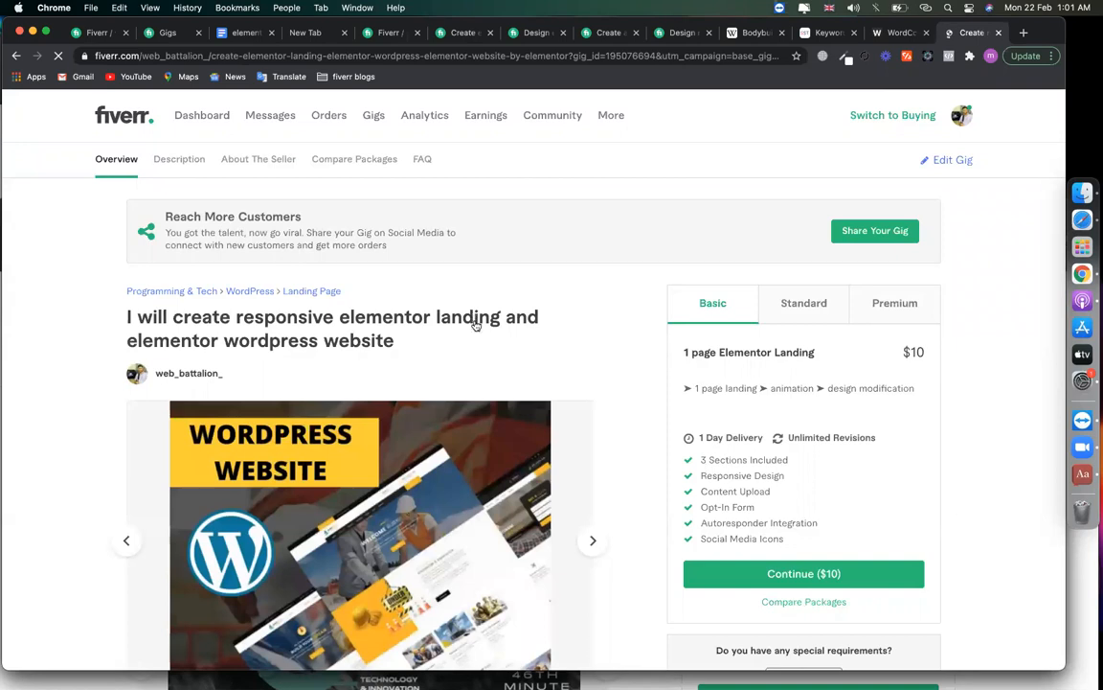
pyautogui.scroll(-5, 473, 322)
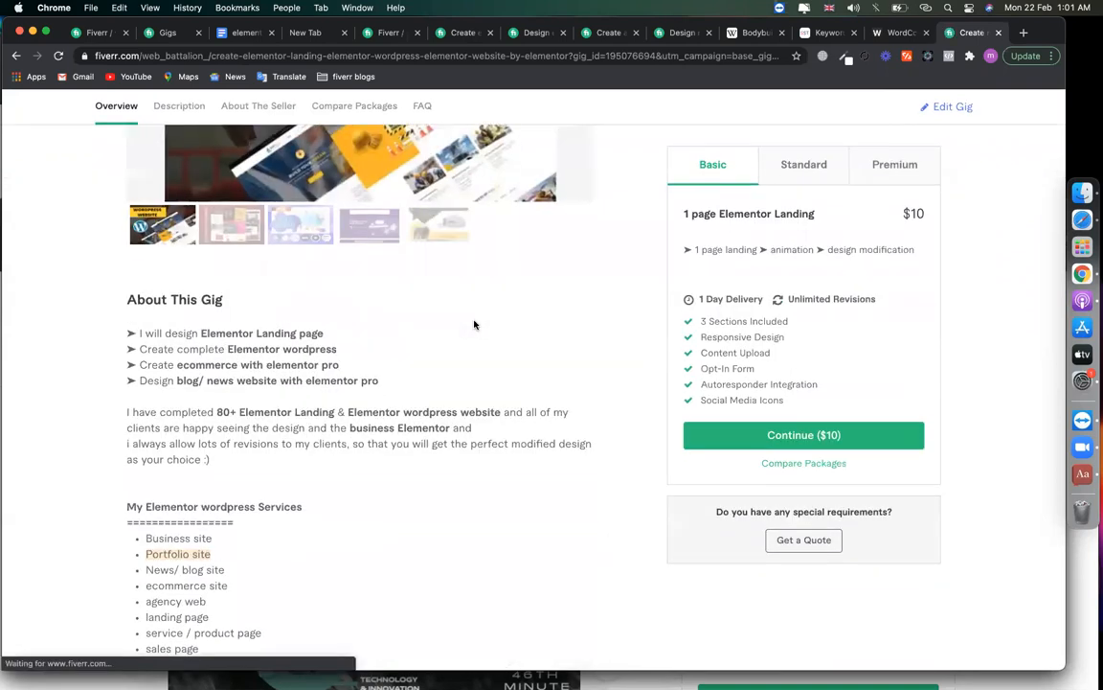
pyautogui.scroll(-5, 473, 324)
pyautogui.scroll(-2, 473, 324)
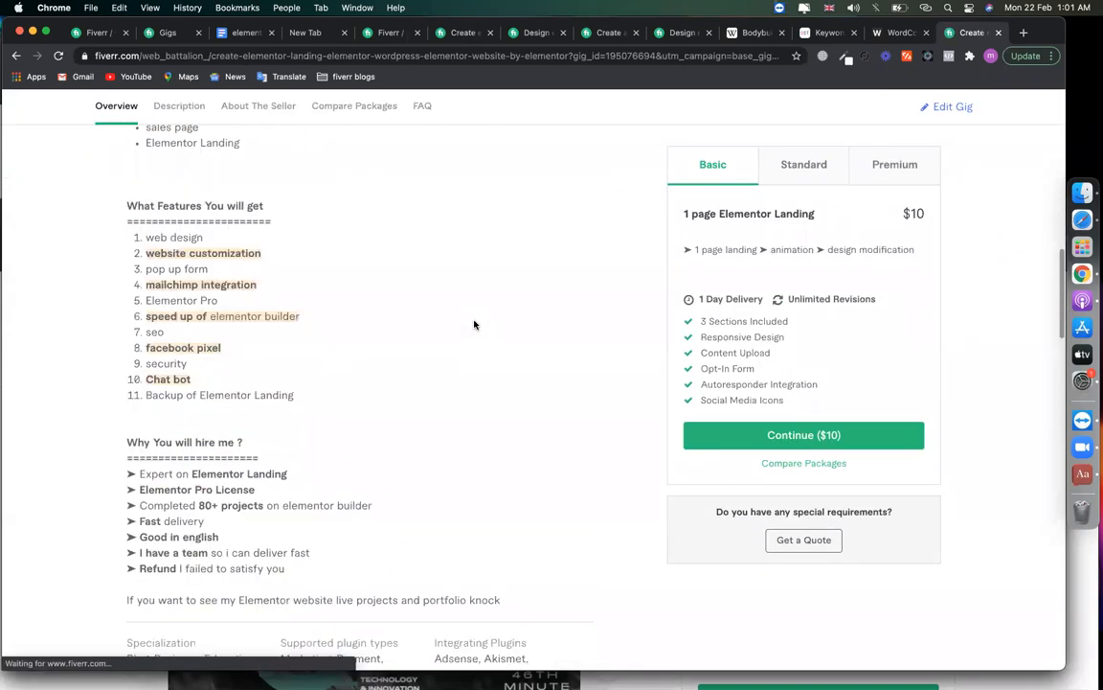
pyautogui.scroll(-3, 460, 327)
pyautogui.scroll(15, 517, 269)
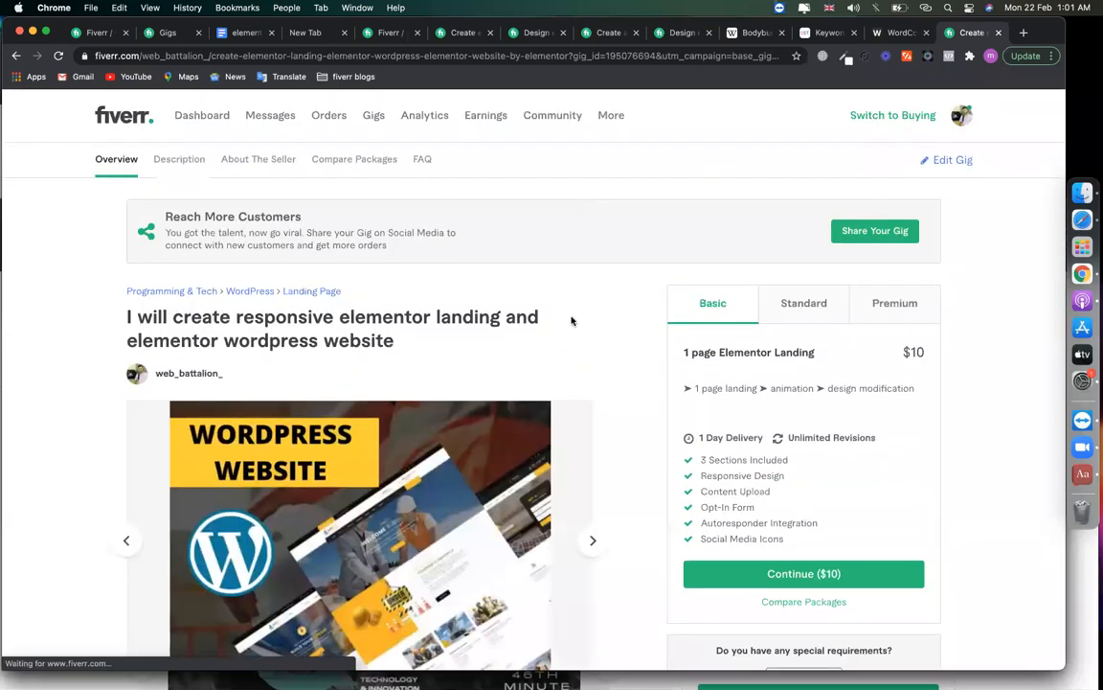
pyautogui.moveTo(946, 355); pyautogui.dragTo(912, 352)
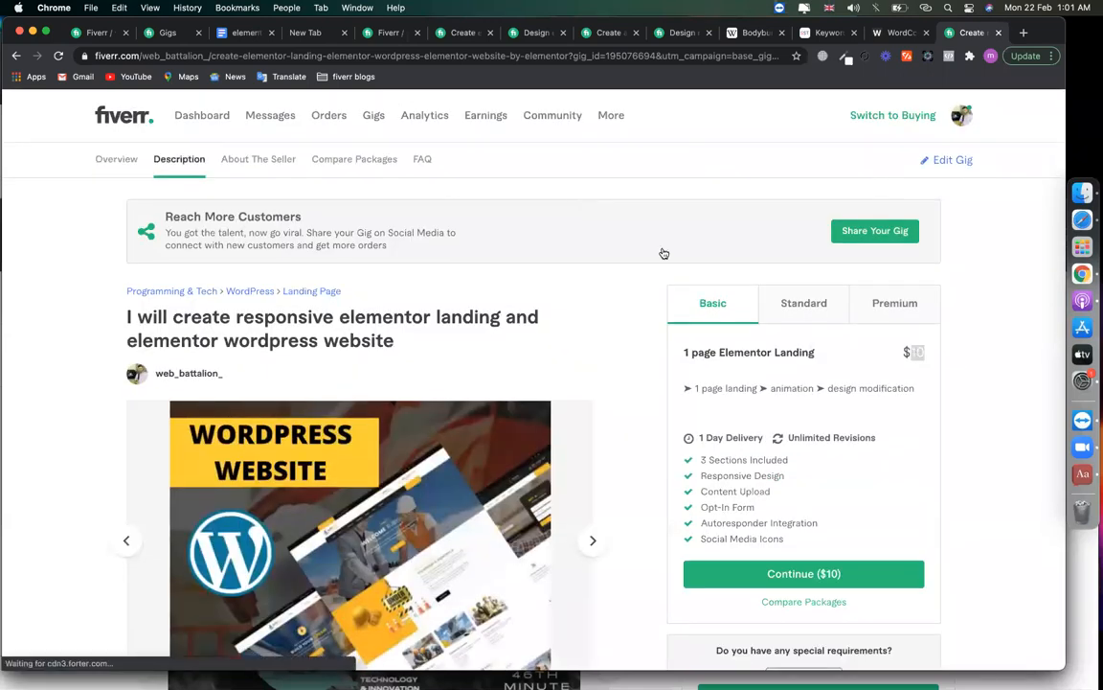
# Open the "create complete business website" gig from the active gigs list and check its Standard and Premium package prices.
pyautogui.click(371, 115)
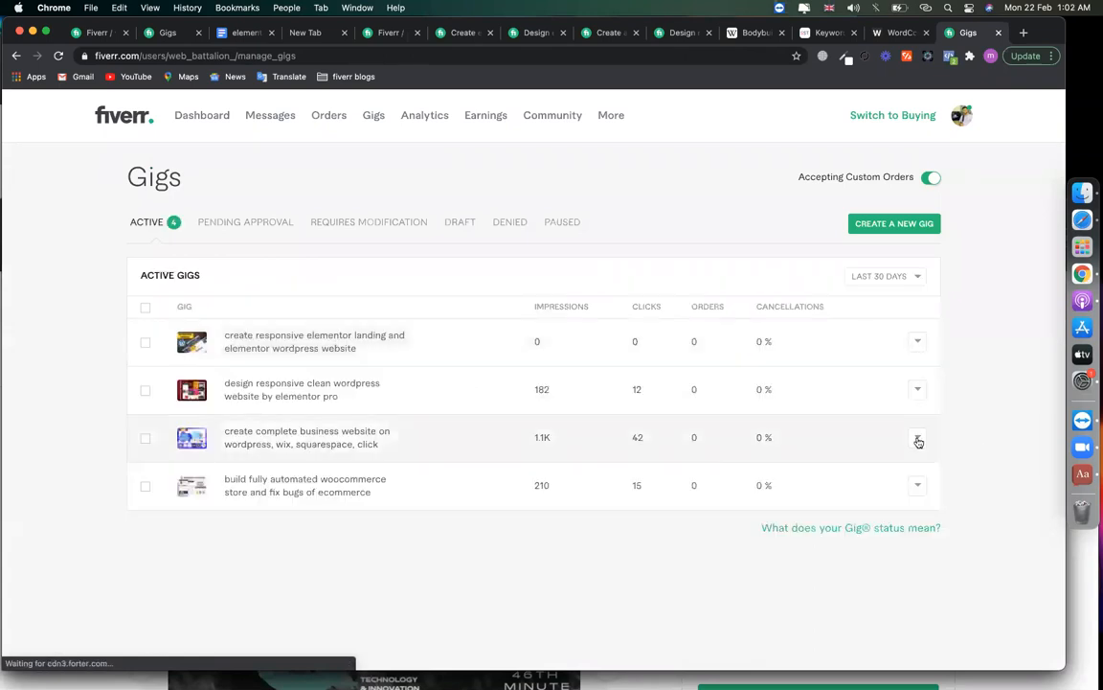
pyautogui.click(918, 440)
pyautogui.click(859, 440)
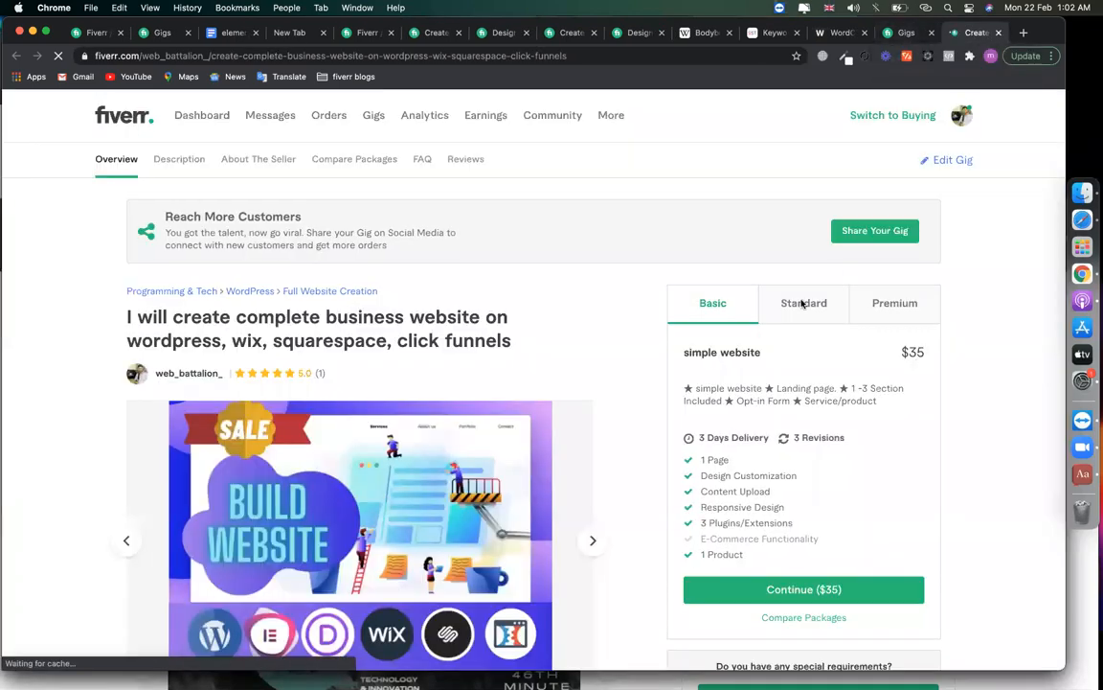
pyautogui.click(801, 303)
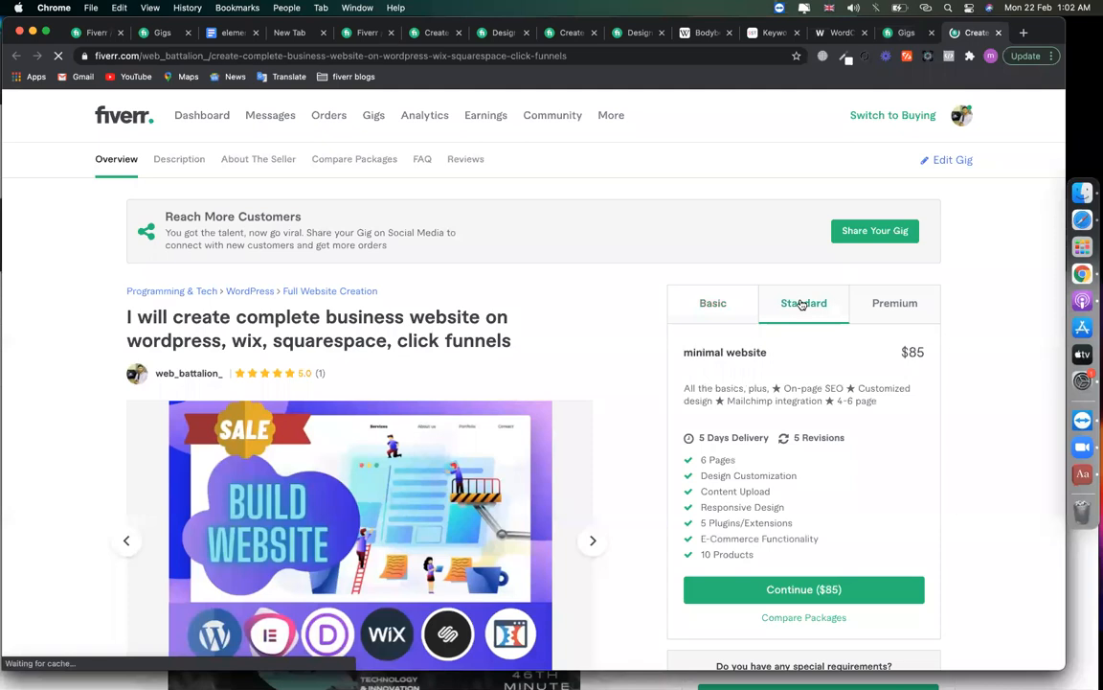
pyautogui.click(894, 303)
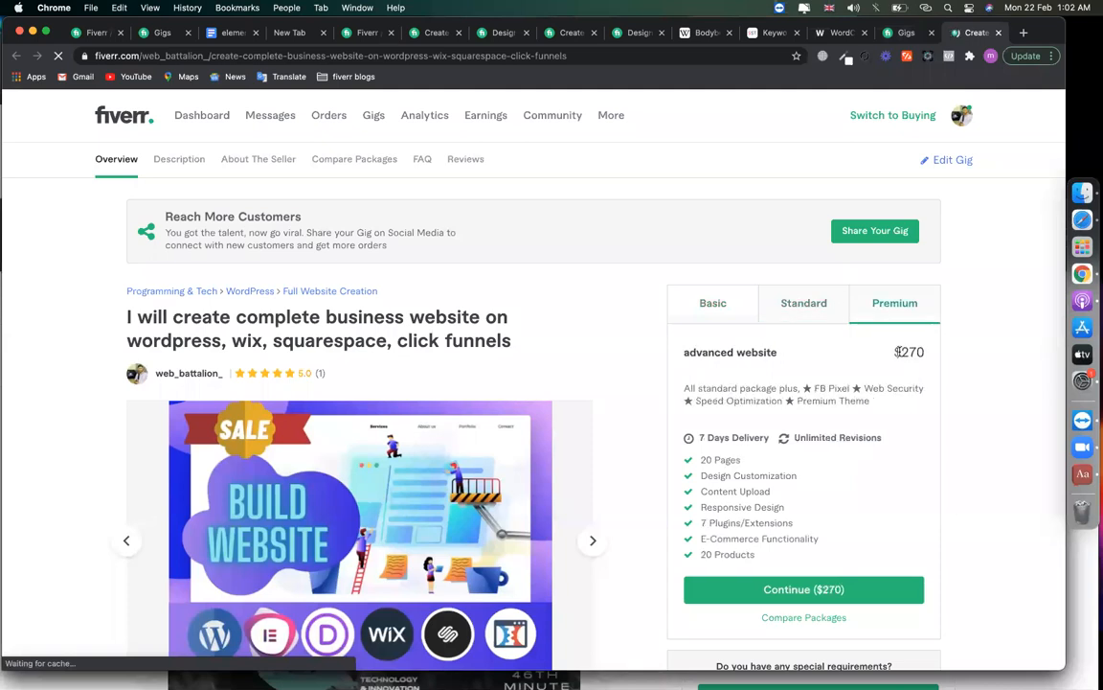
pyautogui.moveTo(897, 352); pyautogui.dragTo(916, 351)
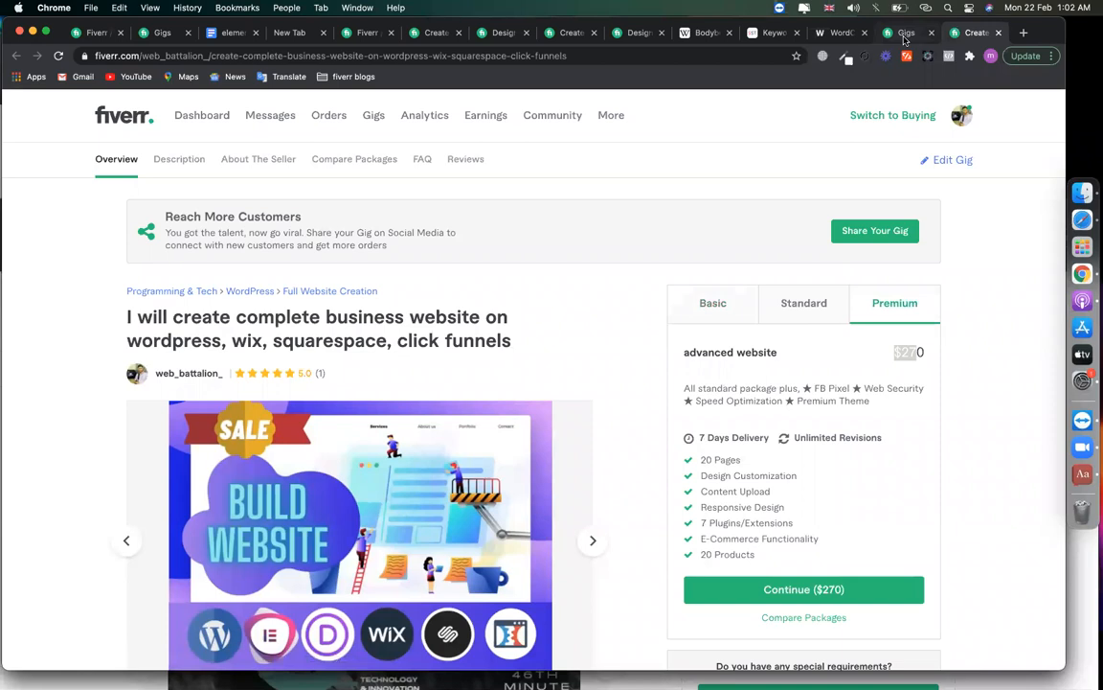
# Check the completed order's total in Manage Sales, and return to the business website gig to view its Basic package.
pyautogui.click(904, 35)
pyautogui.click(330, 116)
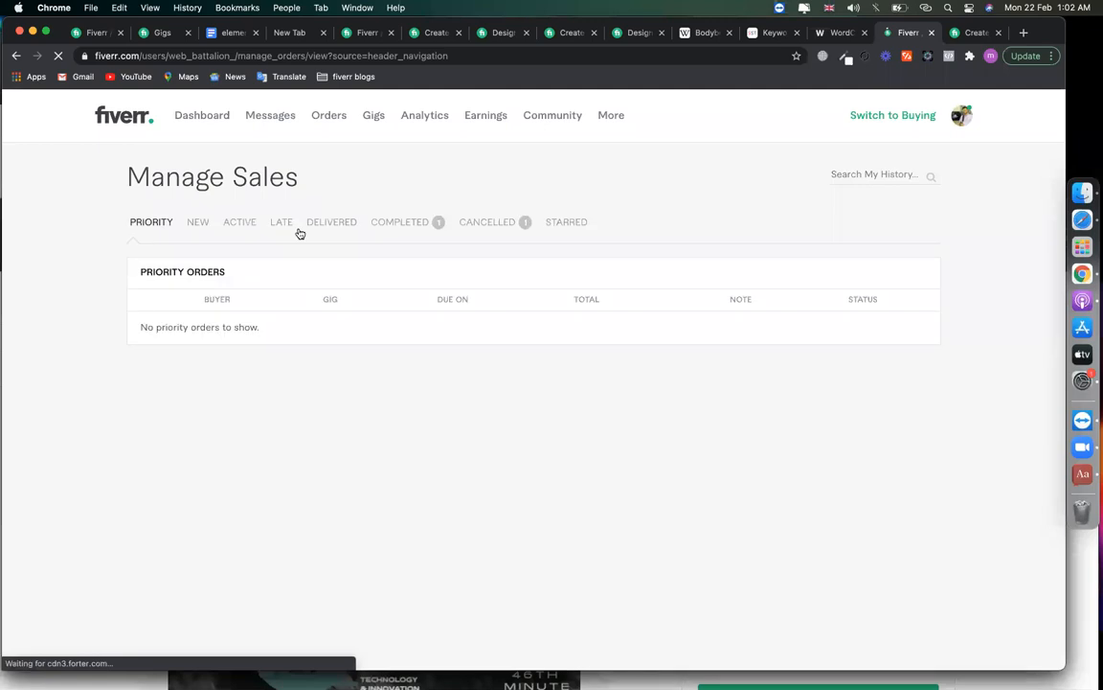
pyautogui.click(393, 225)
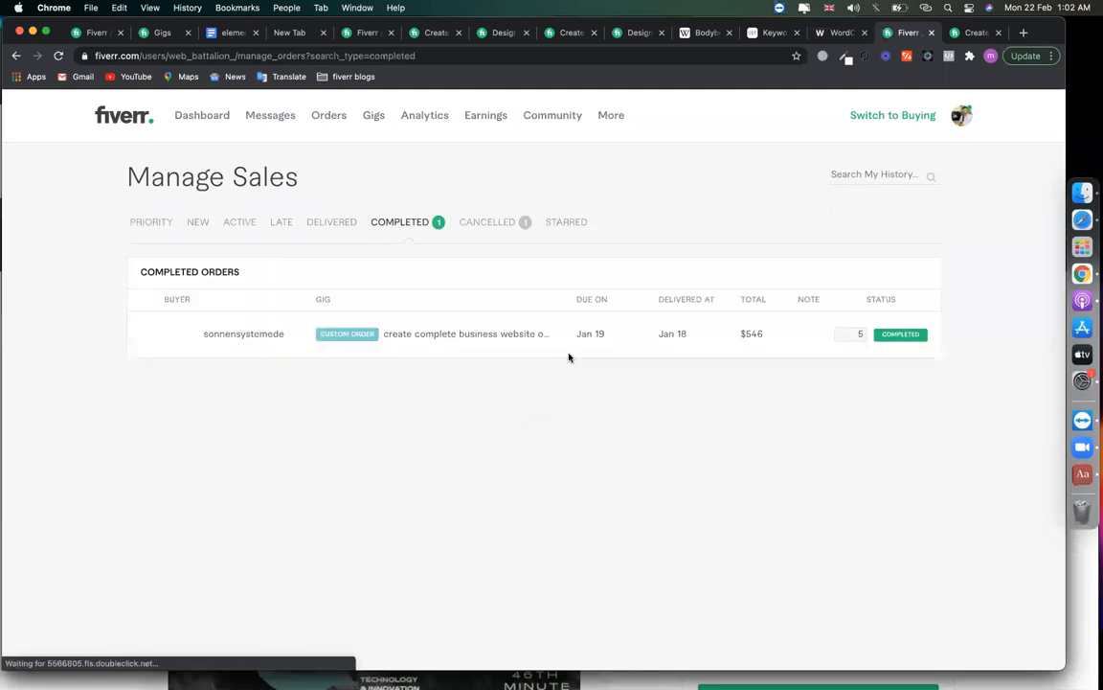
pyautogui.moveTo(741, 333); pyautogui.dragTo(768, 337)
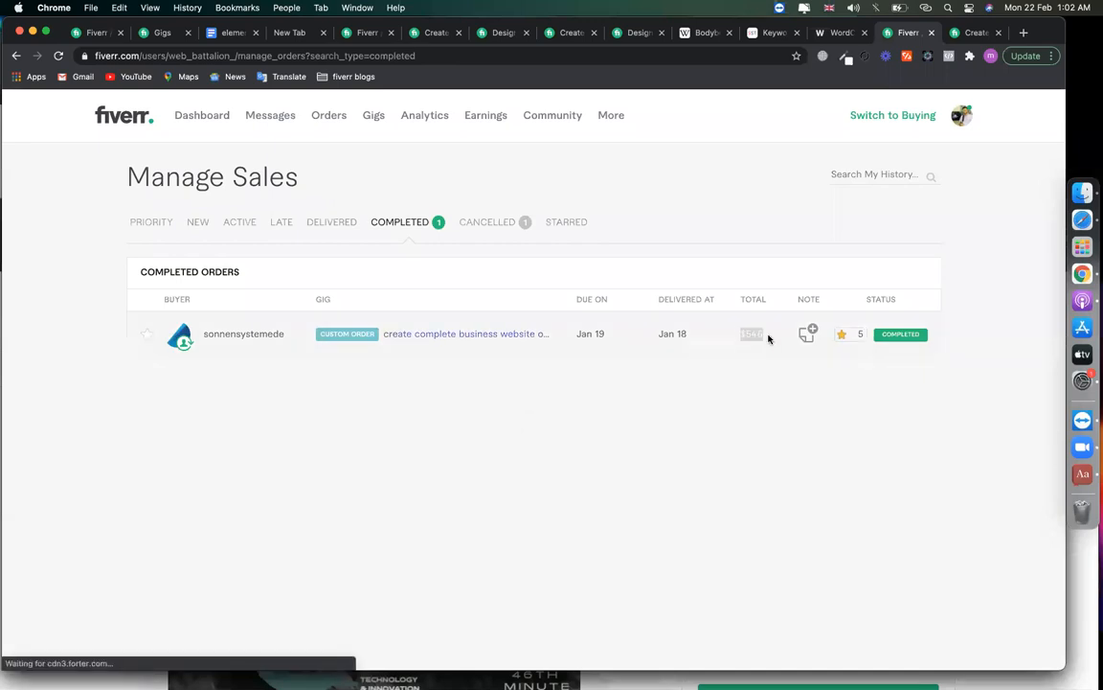
pyautogui.click(973, 34)
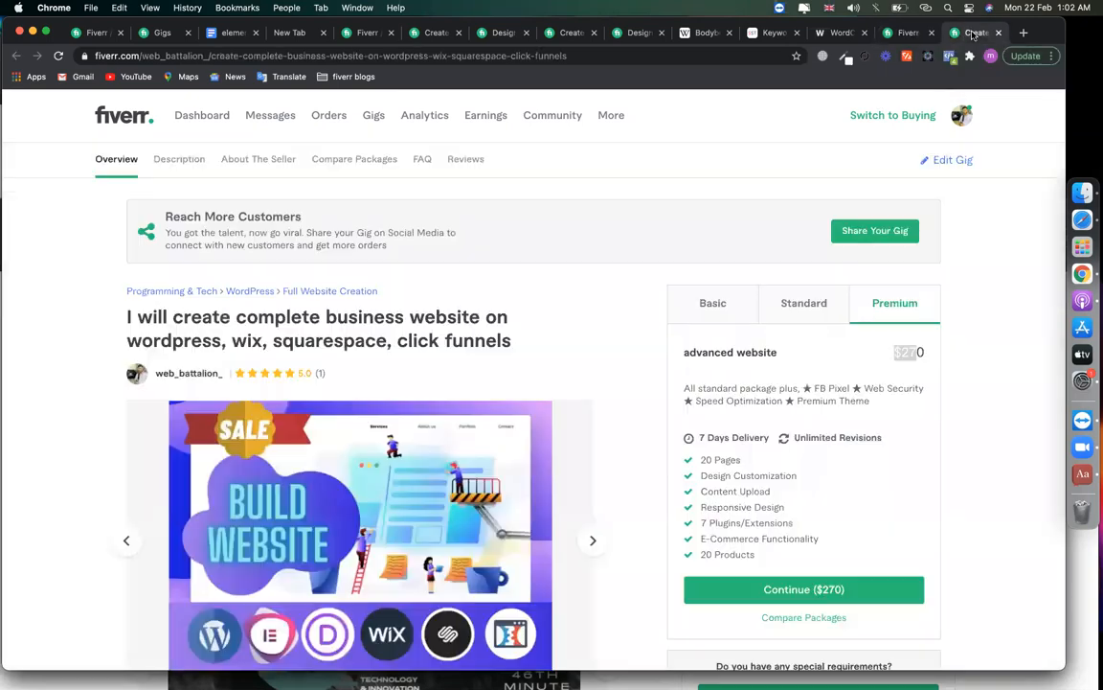
pyautogui.click(711, 304)
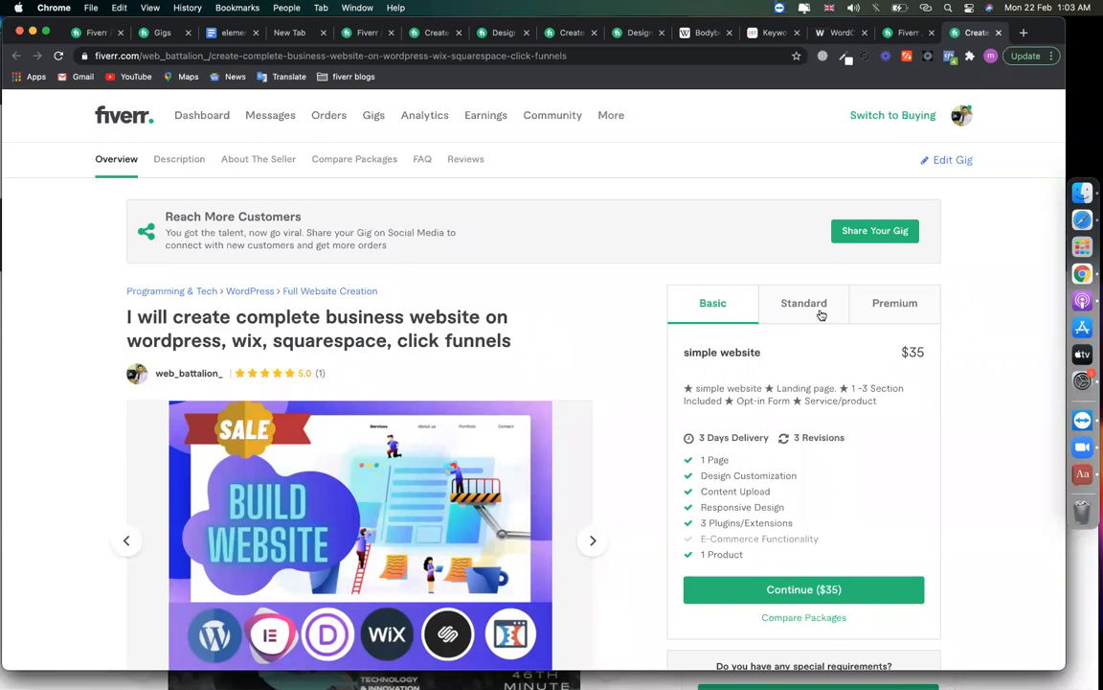
# Check the business website gig's Standard and Basic packages, and examine the title wording of the competing Elementor Pro WordPress website gig.
pyautogui.click(820, 315)
pyautogui.click(725, 310)
pyautogui.click(561, 35)
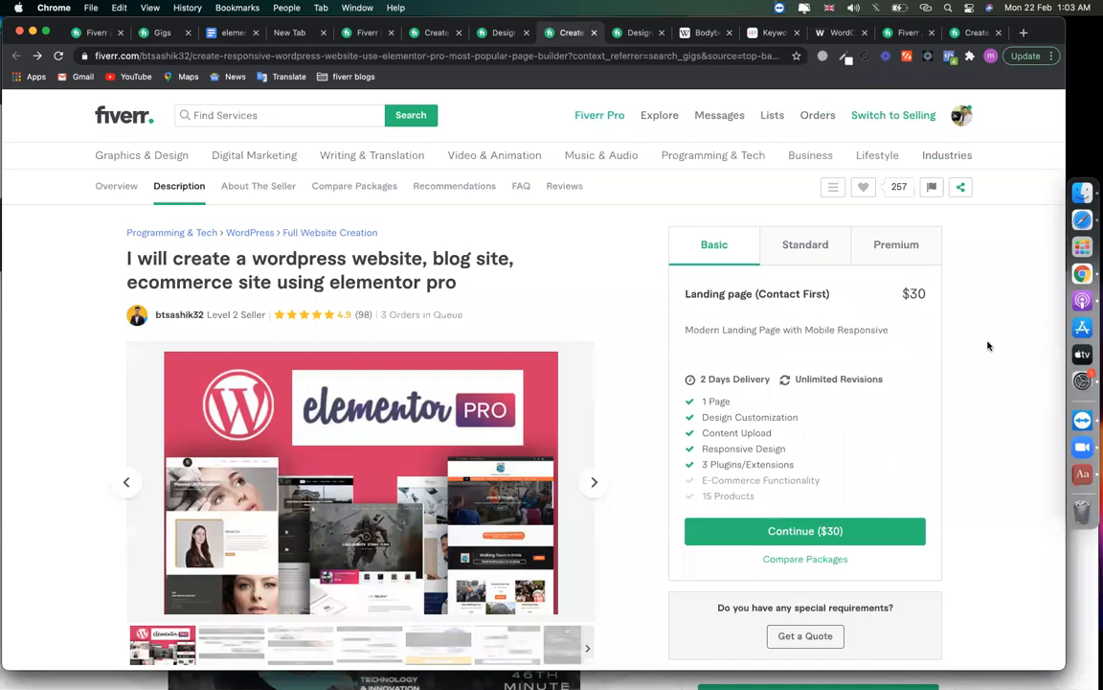
pyautogui.tripleClick(394, 282)
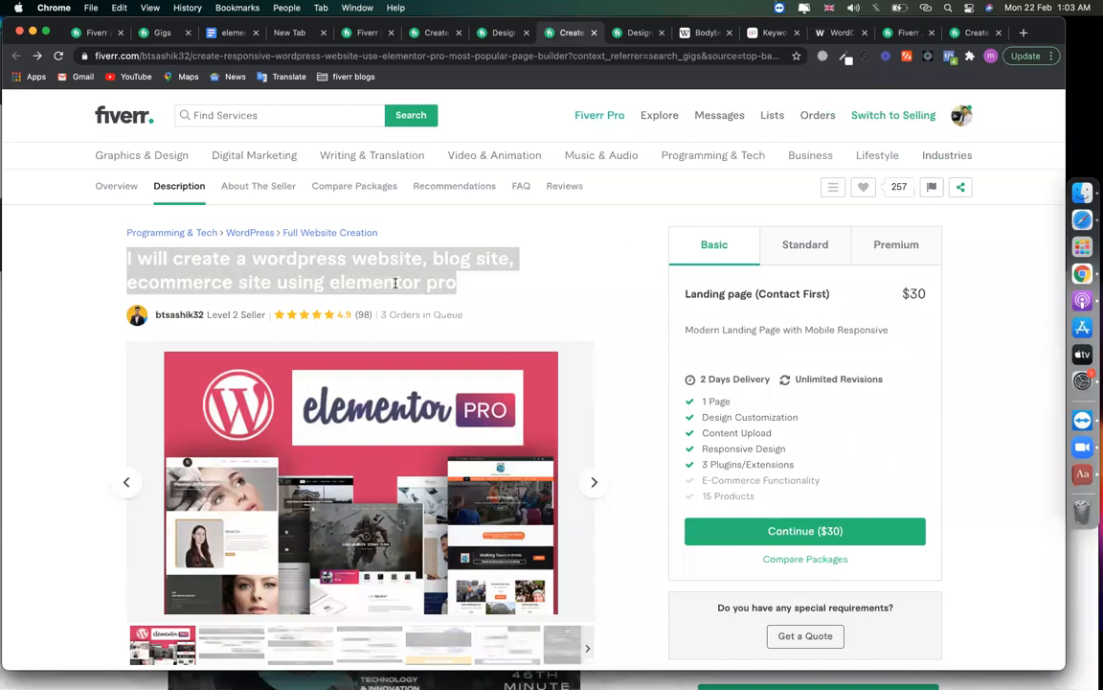
pyautogui.doubleClick(332, 281)
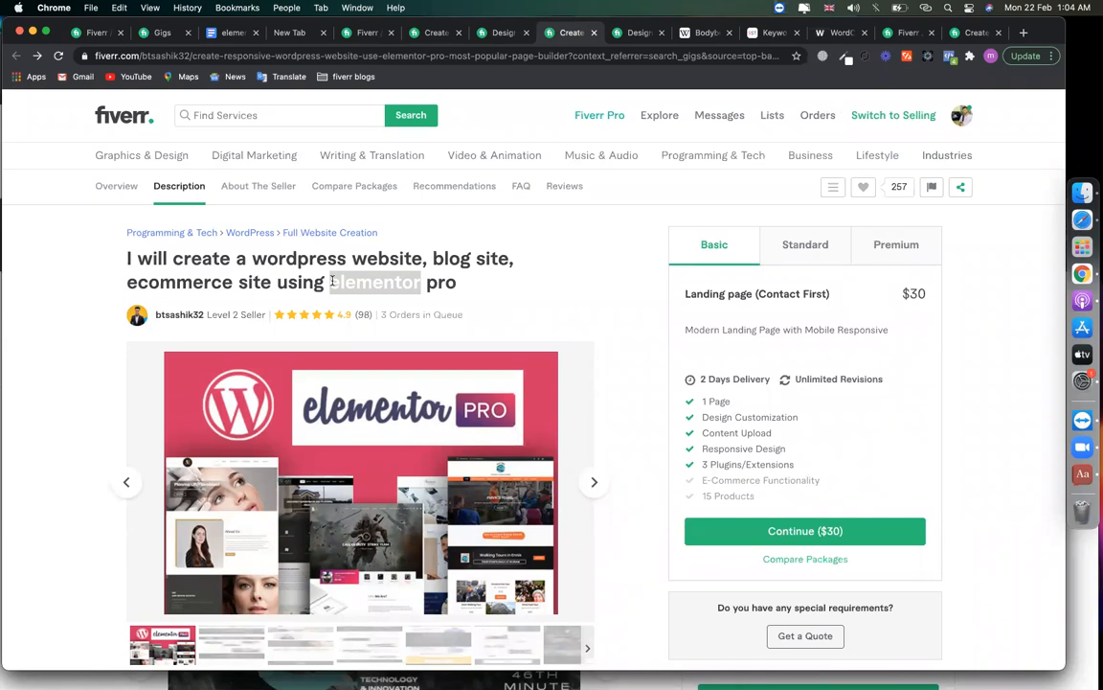
pyautogui.doubleClick(300, 282)
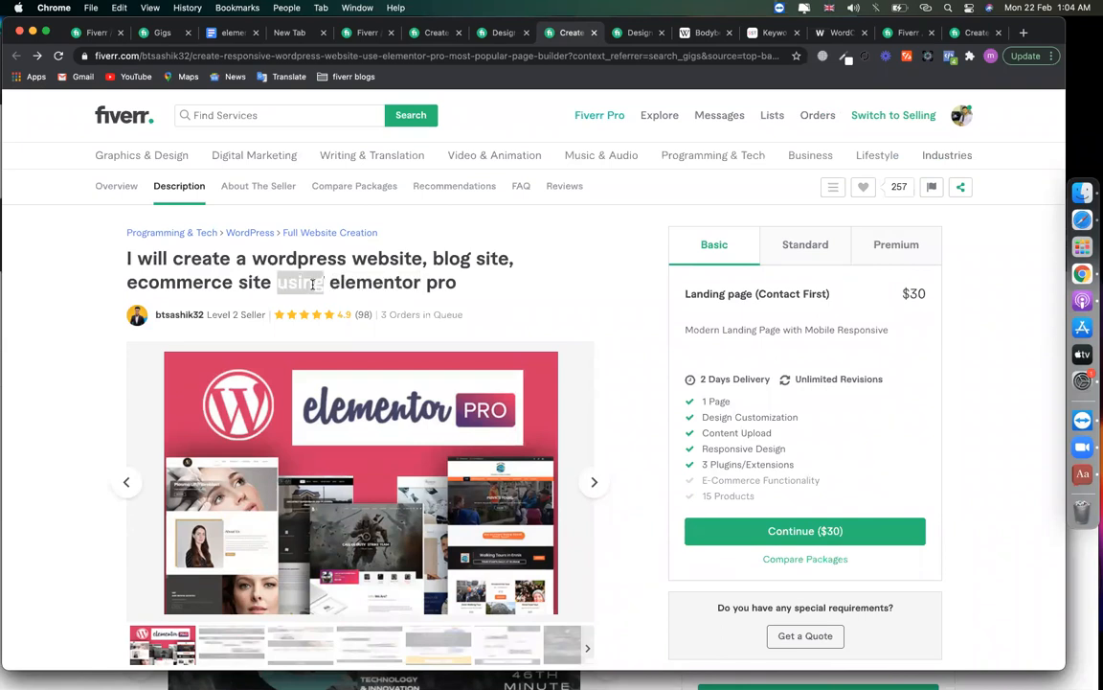
pyautogui.doubleClick(380, 254)
pyautogui.doubleClick(297, 258)
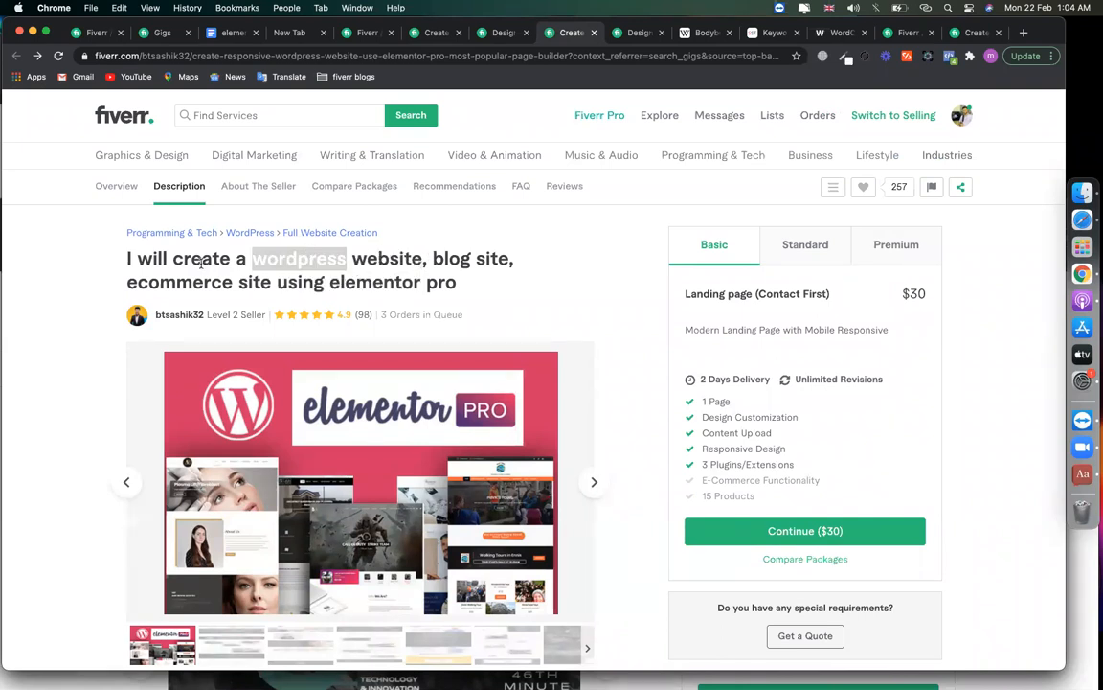
pyautogui.click(201, 262)
pyautogui.moveTo(457, 282); pyautogui.dragTo(108, 245)
pyautogui.click(144, 229)
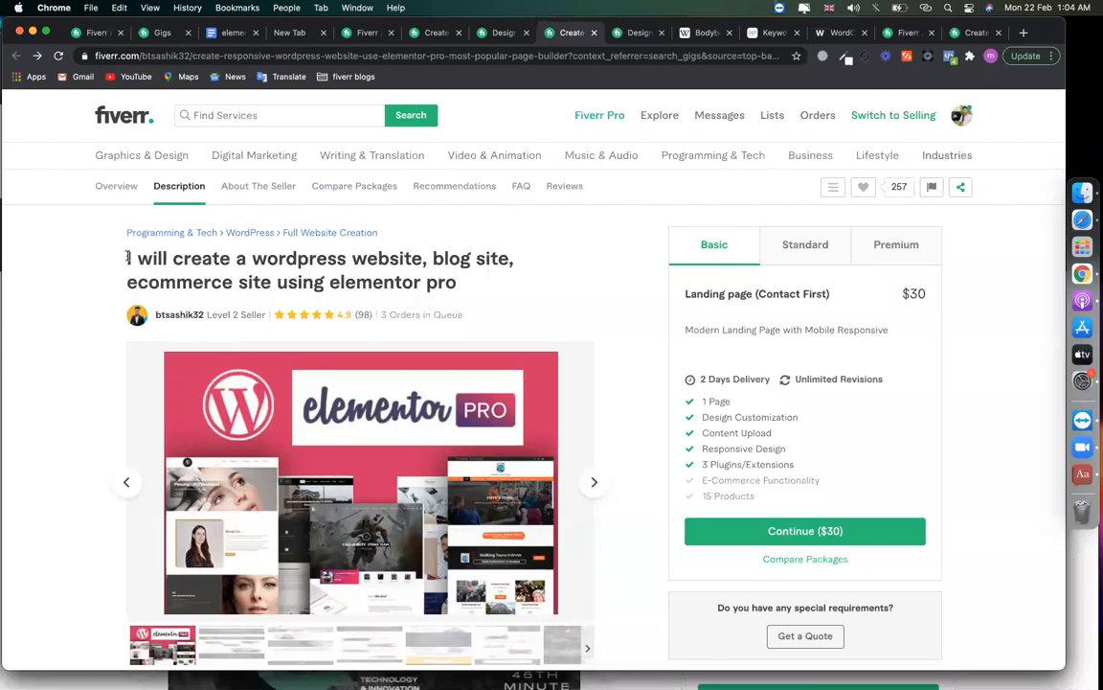
pyautogui.moveTo(281, 274); pyautogui.dragTo(455, 298)
pyautogui.click(465, 291)
pyautogui.click(122, 273)
pyautogui.click(439, 265)
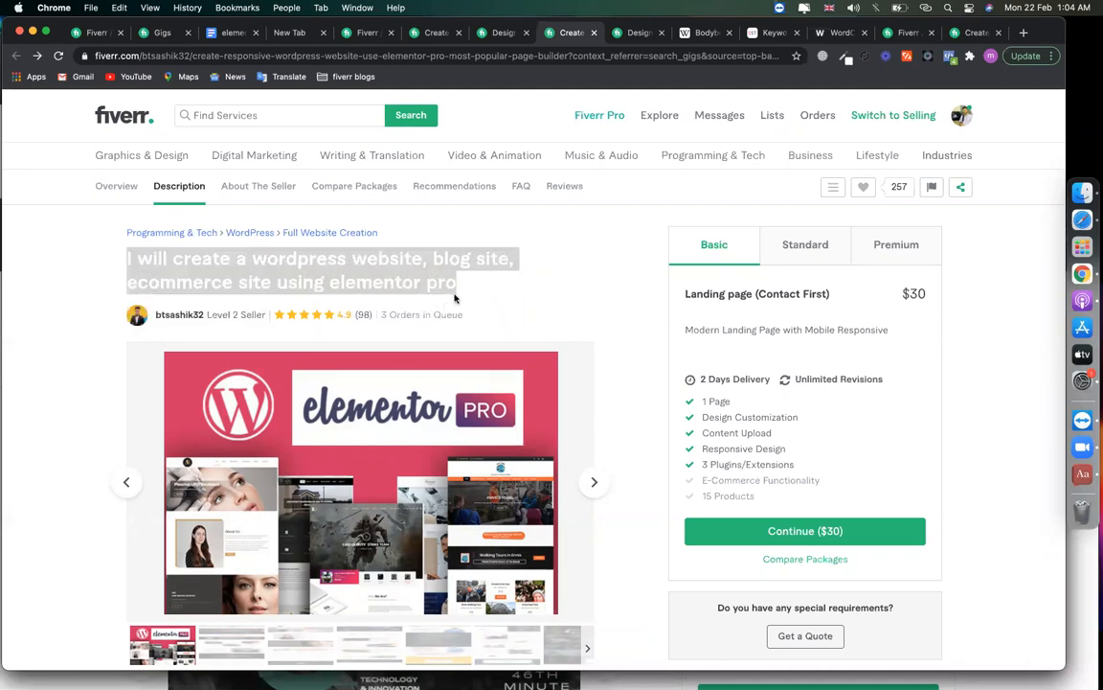
pyautogui.click(453, 294)
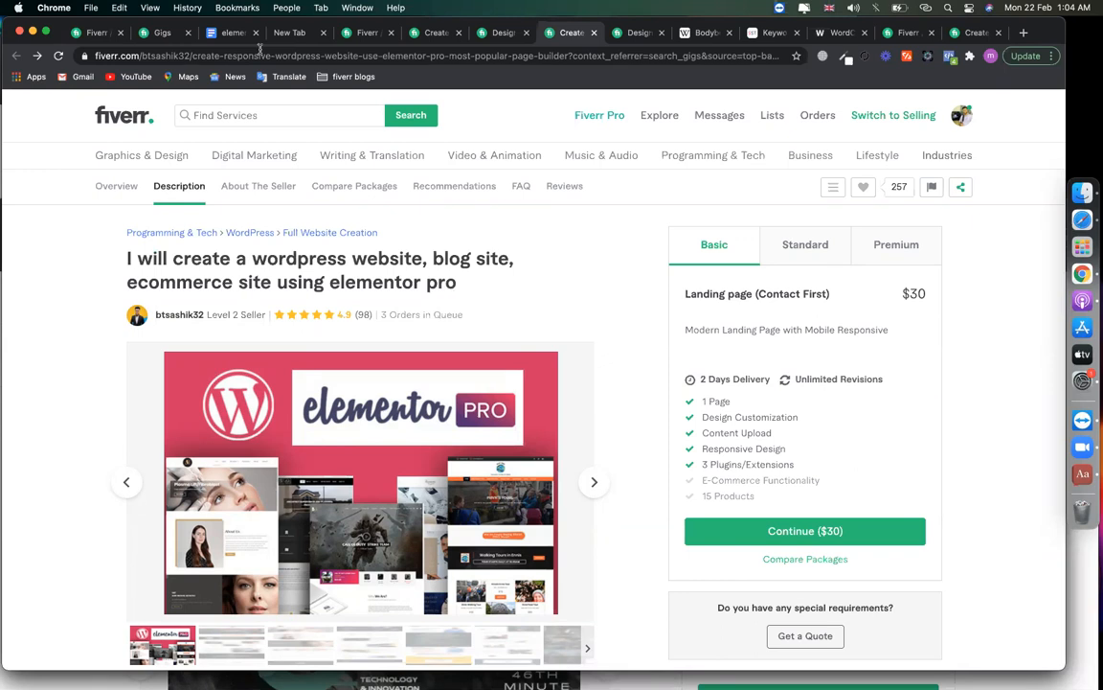
# Return to the seller's Gigs management page and refresh the active gigs list.
pyautogui.click(155, 32)
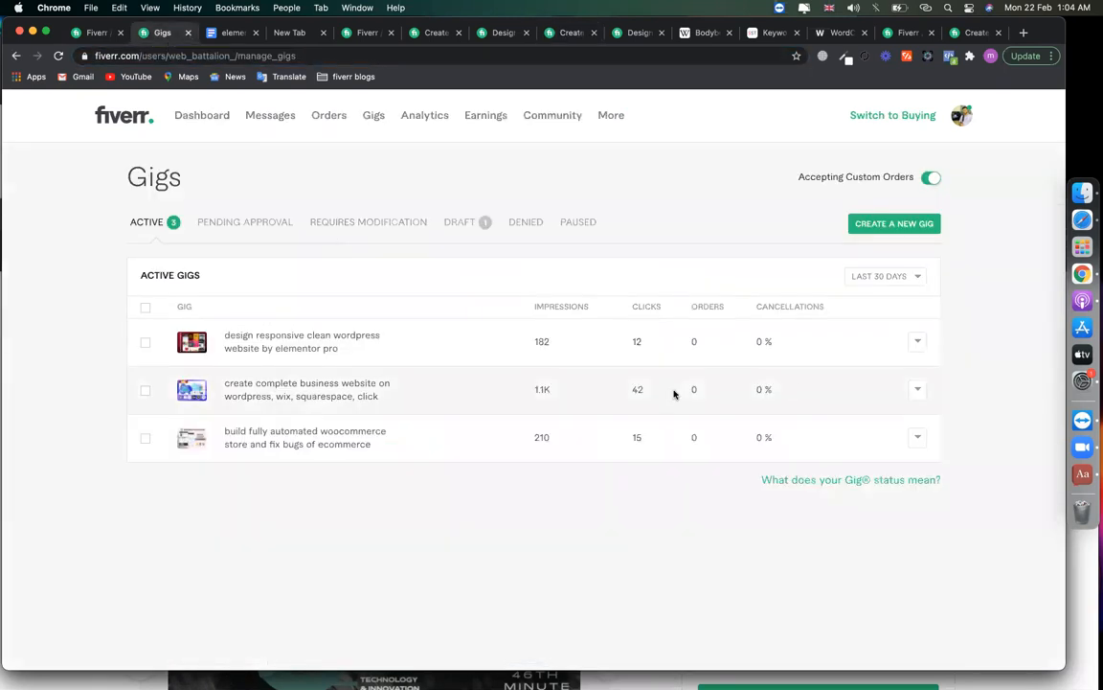
pyautogui.click(637, 33)
pyautogui.click(570, 33)
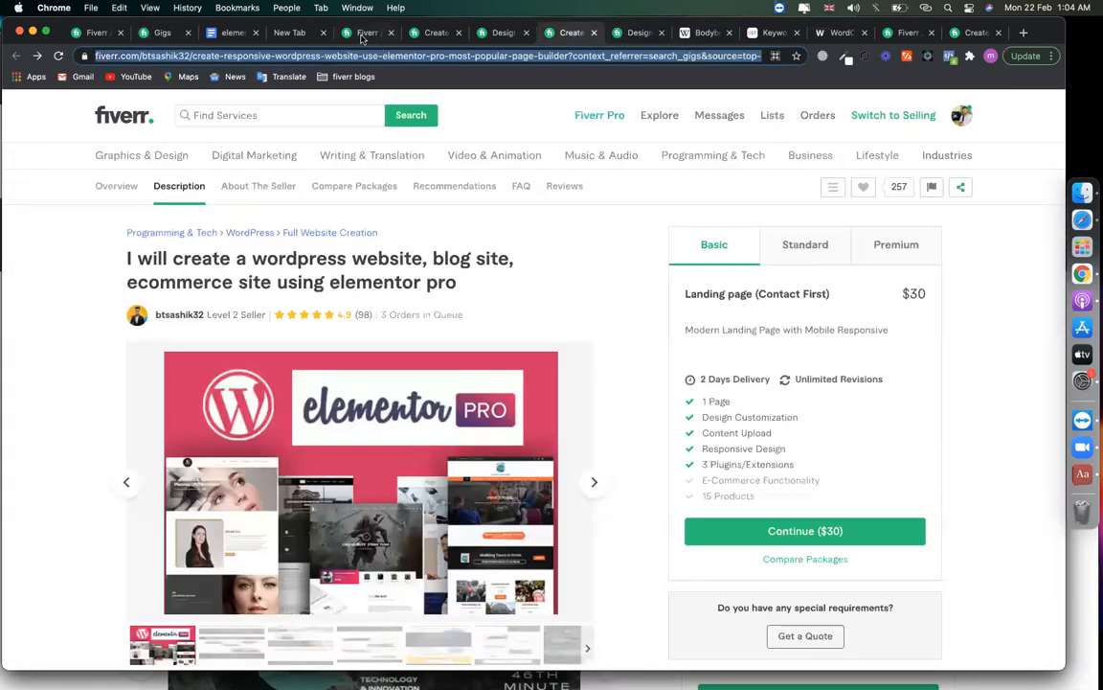
pyautogui.click(367, 32)
pyautogui.click(165, 32)
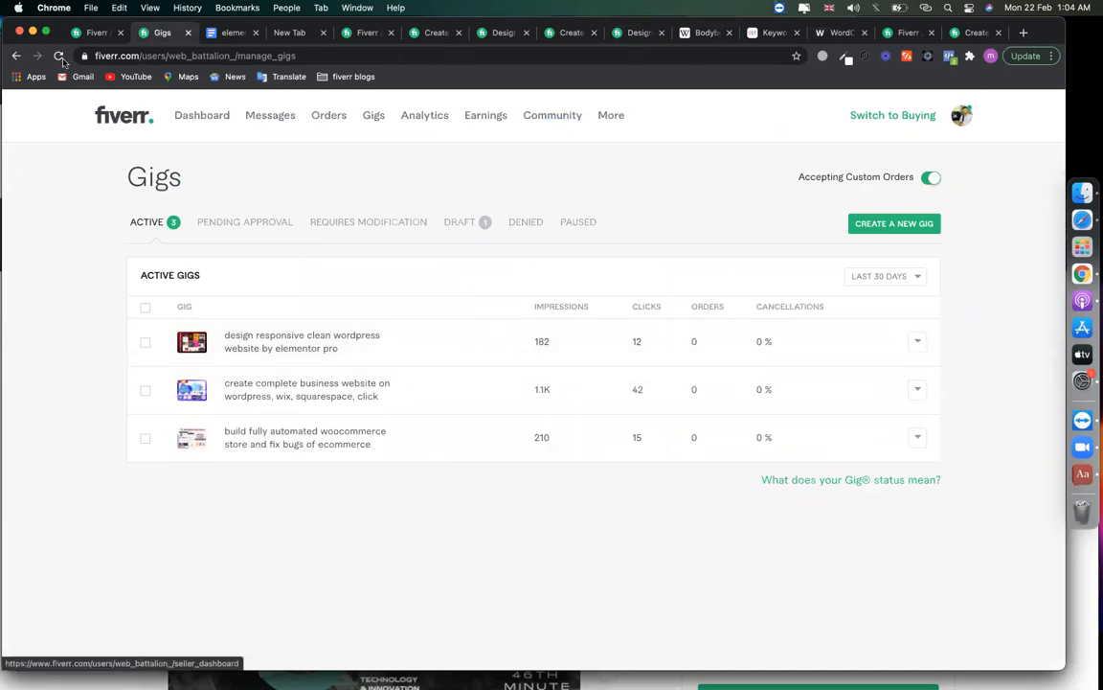
pyautogui.click(293, 330)
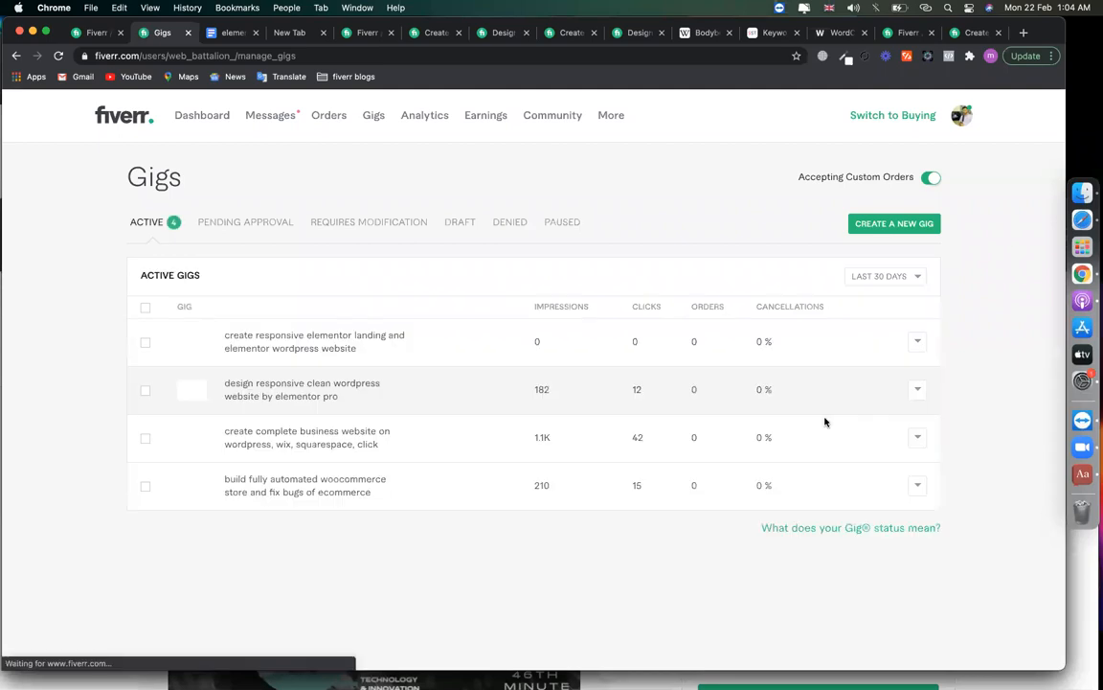
# Open the "create responsive elementor landing and elementor wordpress website" gig for editing and go to its Pricing section.
pyautogui.click(918, 342)
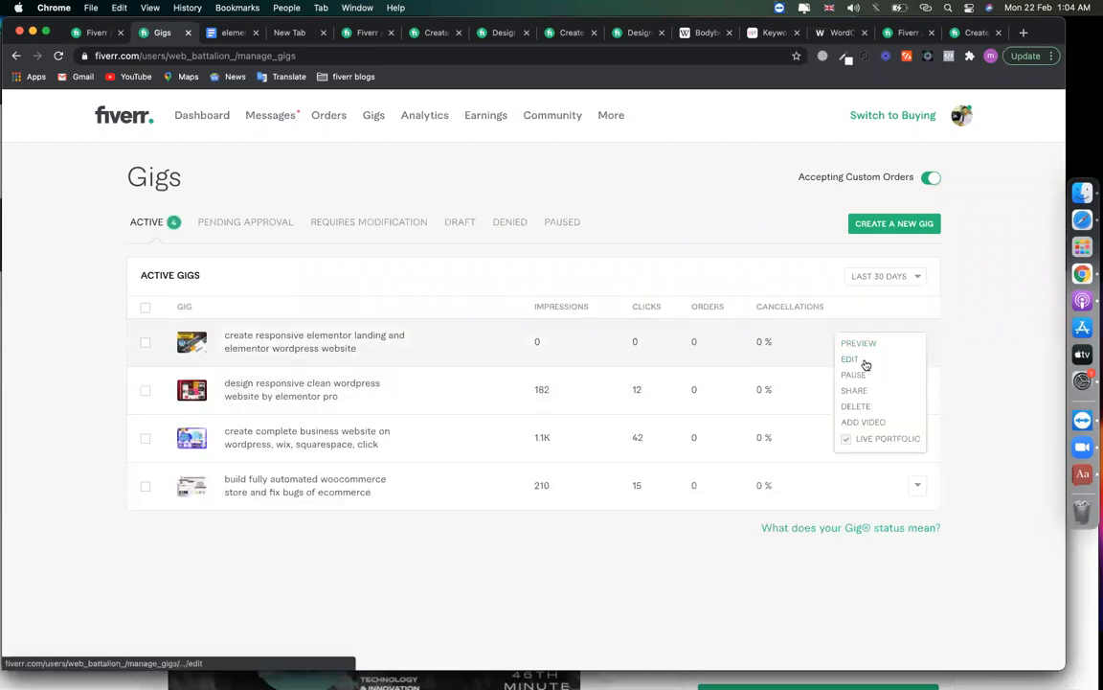
pyautogui.click(864, 362)
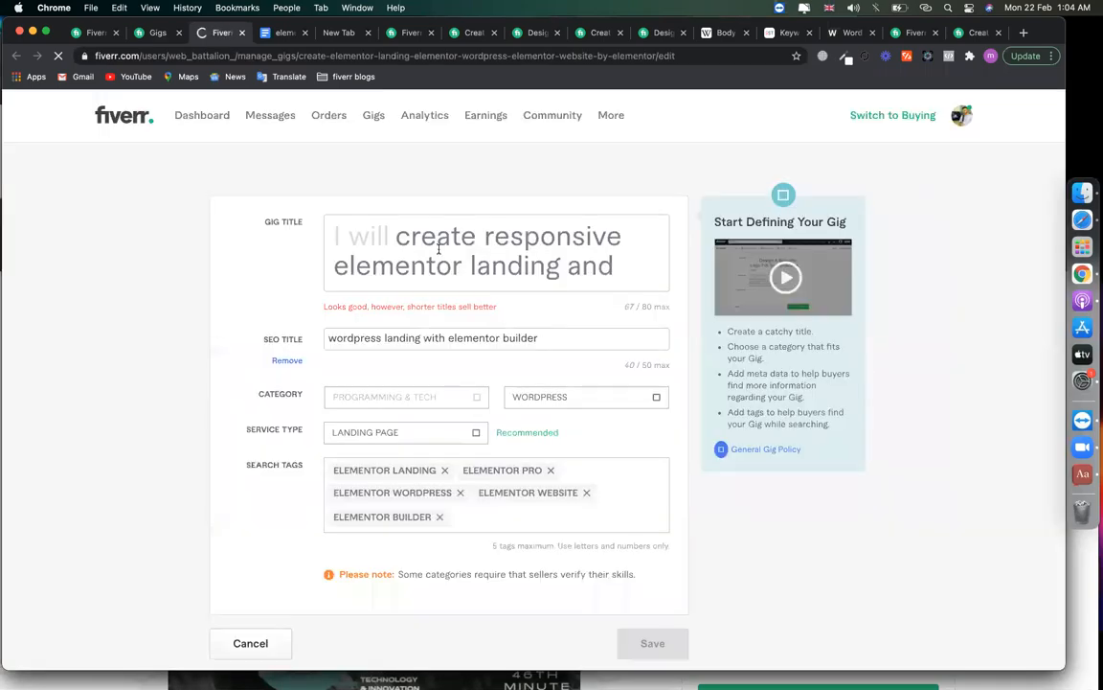
pyautogui.click(438, 249)
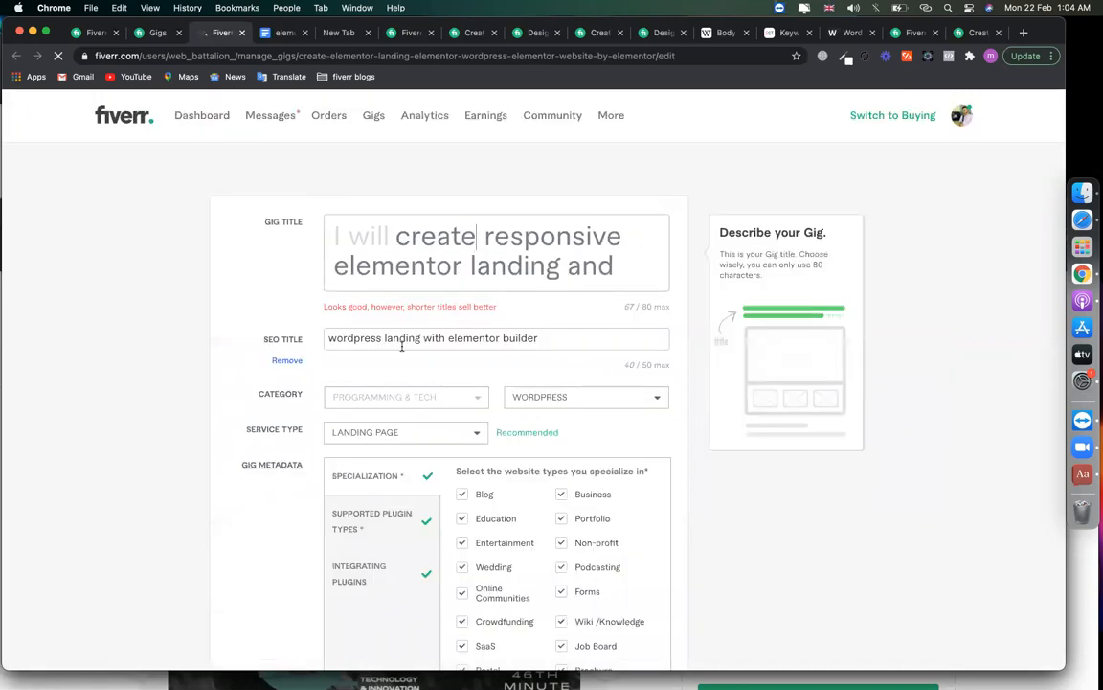
pyautogui.click(220, 163)
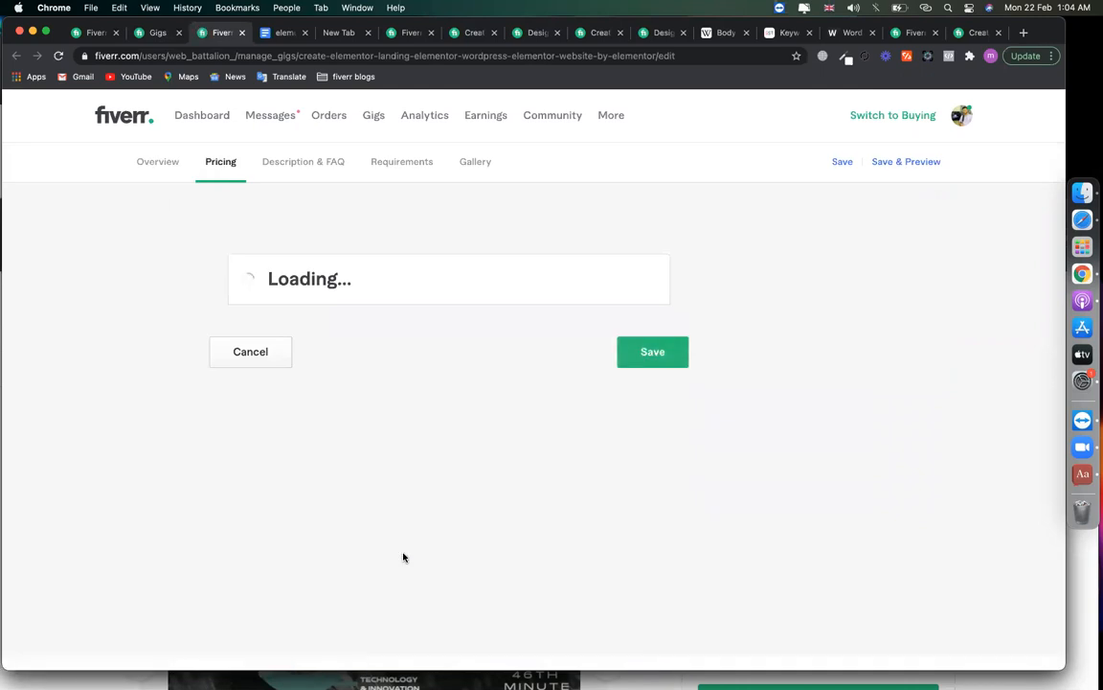
# Review the gig's package descriptions, prices, and the Speed Up and Seo extra services.
pyautogui.scroll(-2, 436, 437)
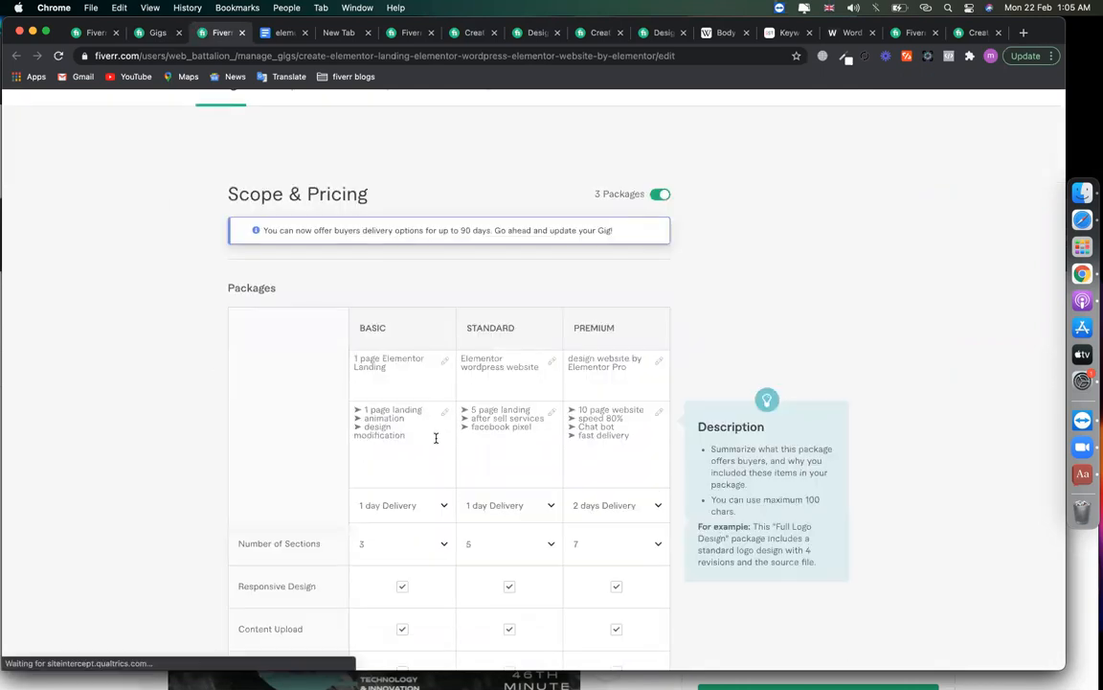
pyautogui.click(435, 438)
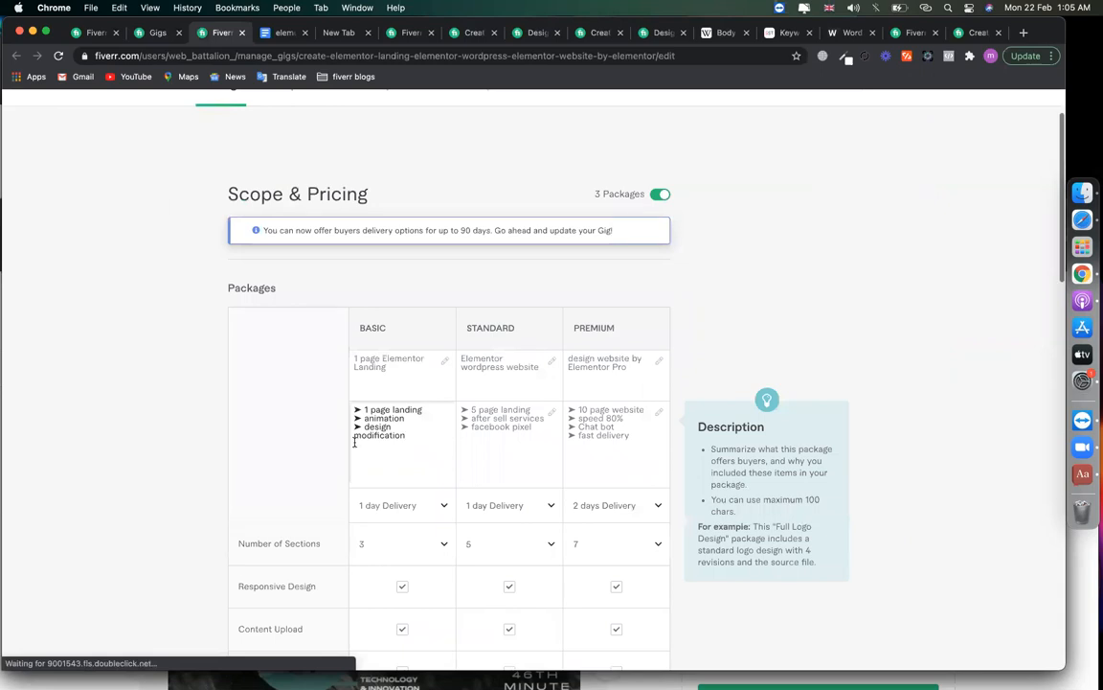
pyautogui.scroll(-10, 193, 478)
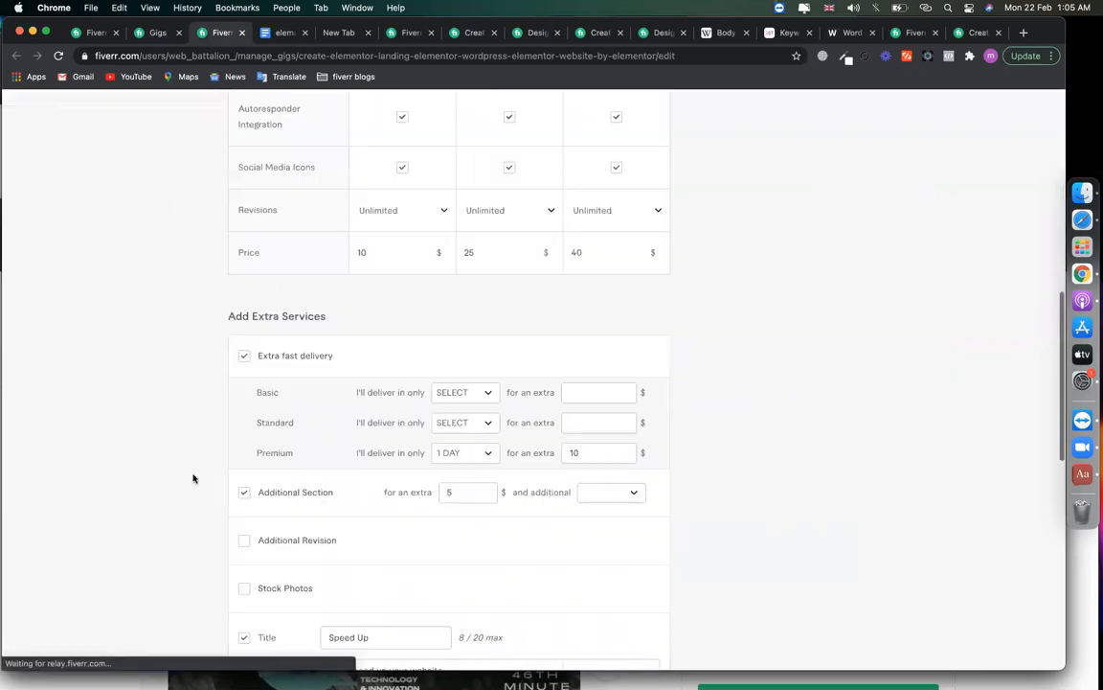
pyautogui.scroll(-2, 192, 478)
pyautogui.click(392, 439)
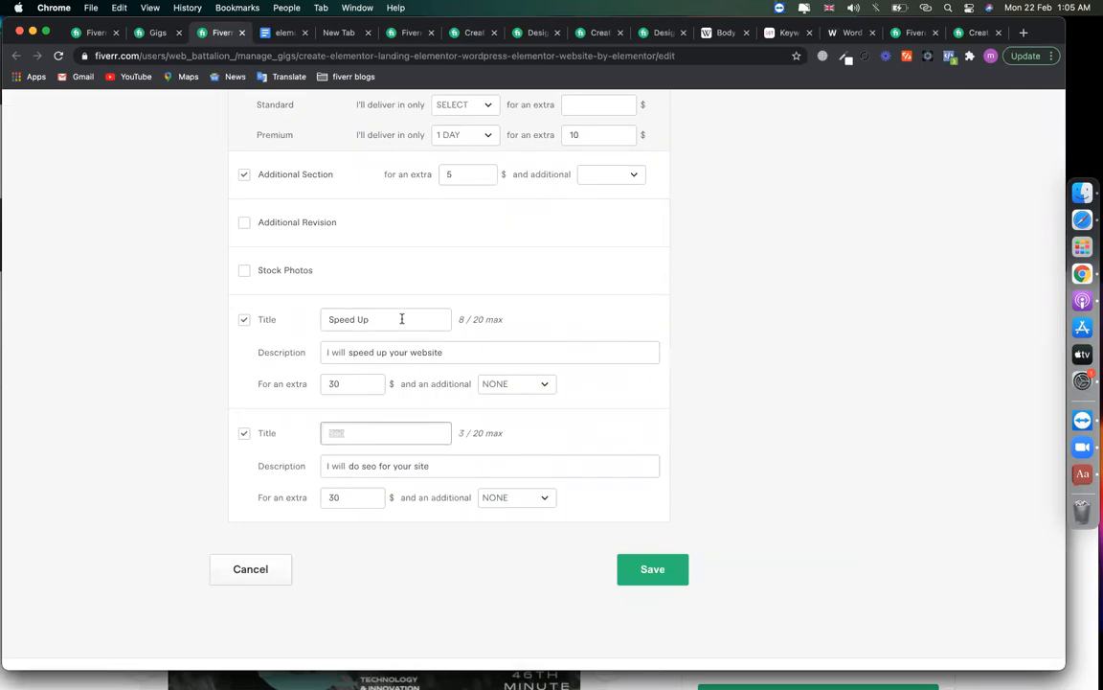
pyautogui.moveTo(402, 319); pyautogui.dragTo(265, 335)
pyautogui.click(197, 409)
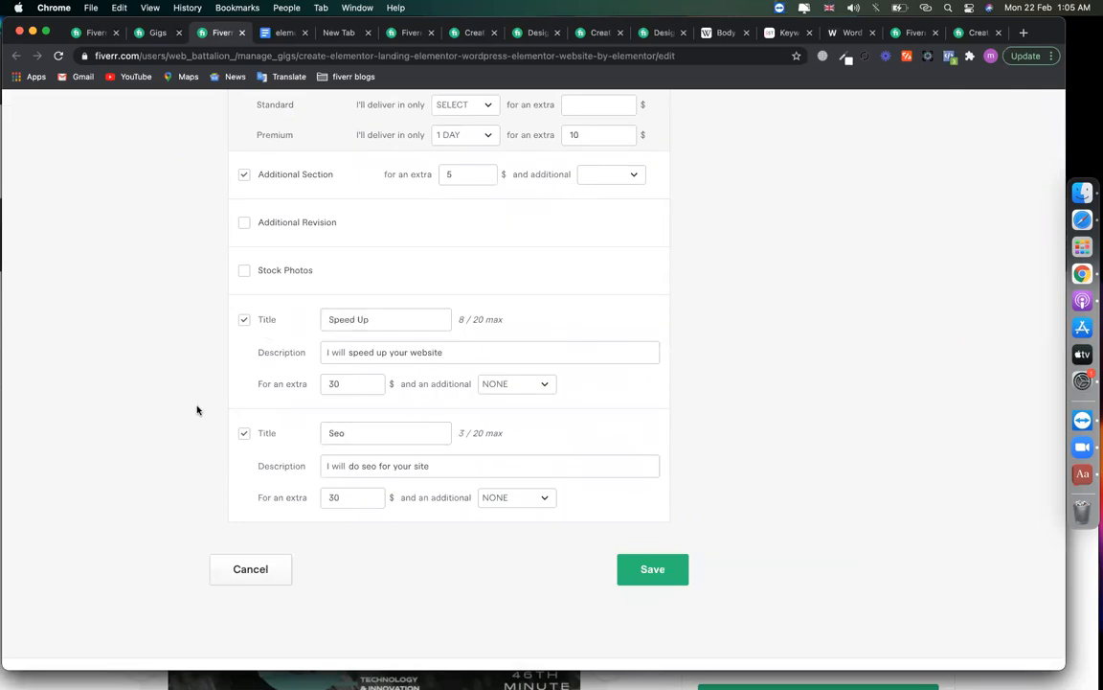
pyautogui.scroll(8, 197, 409)
pyautogui.scroll(2, 197, 410)
# Add an arrow-bulleted "Chat bot" line below "facebook pixel" in the Standard package description.
pyautogui.click(542, 230)
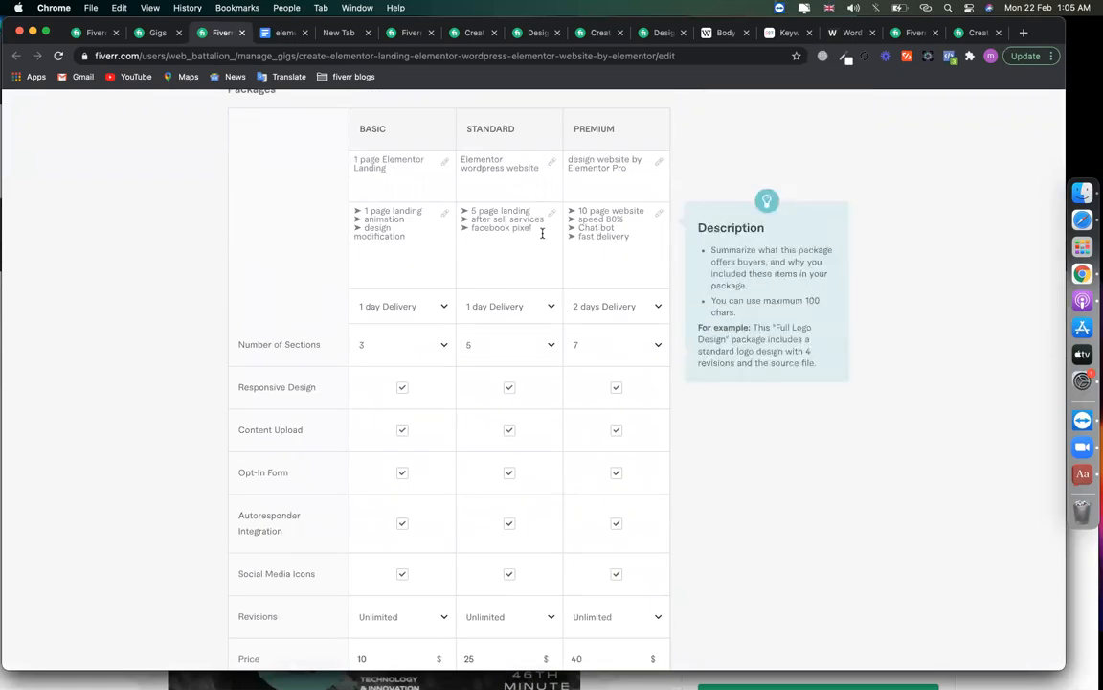
pyautogui.moveTo(461, 228); pyautogui.dragTo(469, 228)
pyautogui.press('super+c')
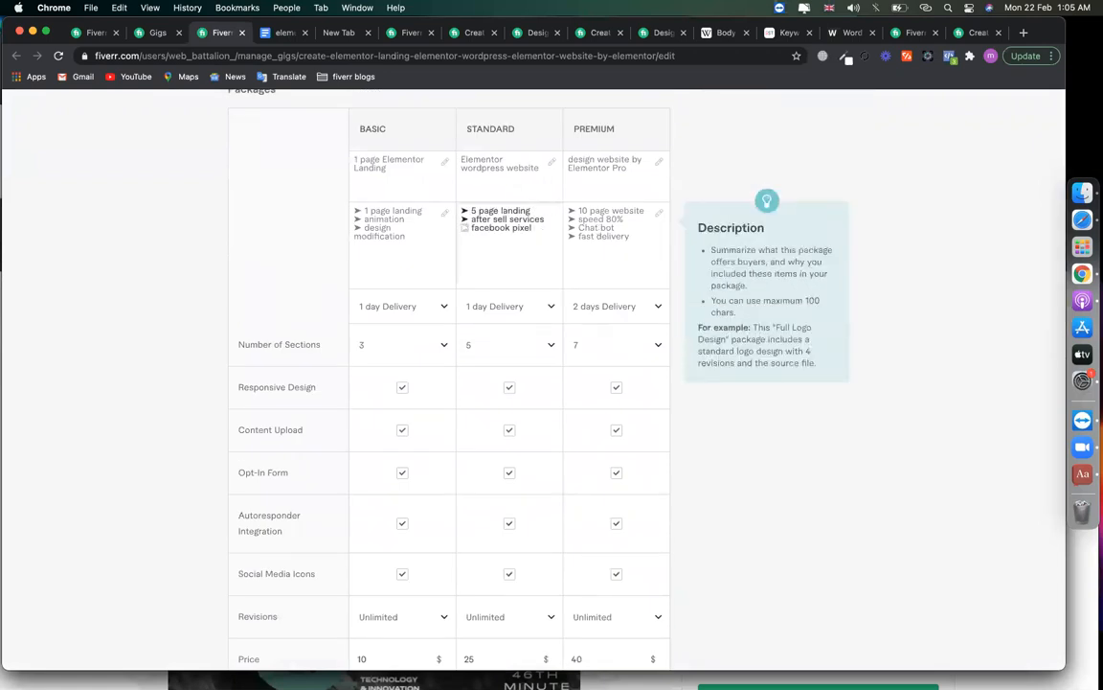
pyautogui.click(461, 237)
pyautogui.press('super+v')
pyautogui.write('Chat bt')
pyautogui.press('BackSpace')
pyautogui.write('ot')
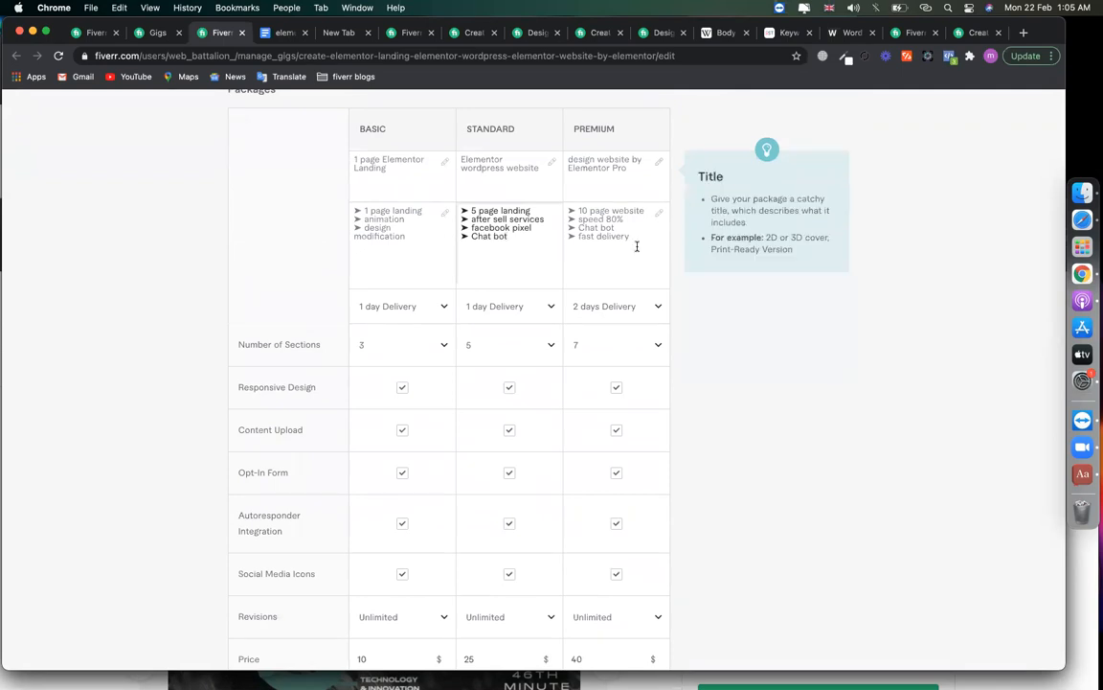
# Check the Premium package description and save the gig's pricing changes.
pyautogui.click(641, 243)
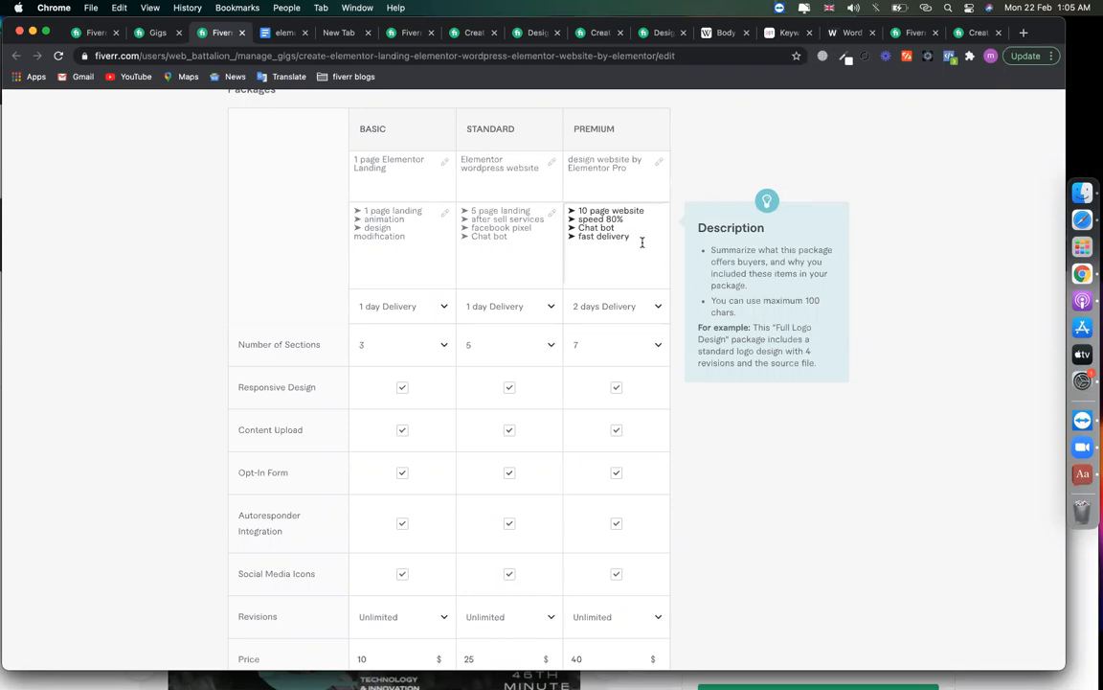
pyautogui.scroll(-15, 661, 410)
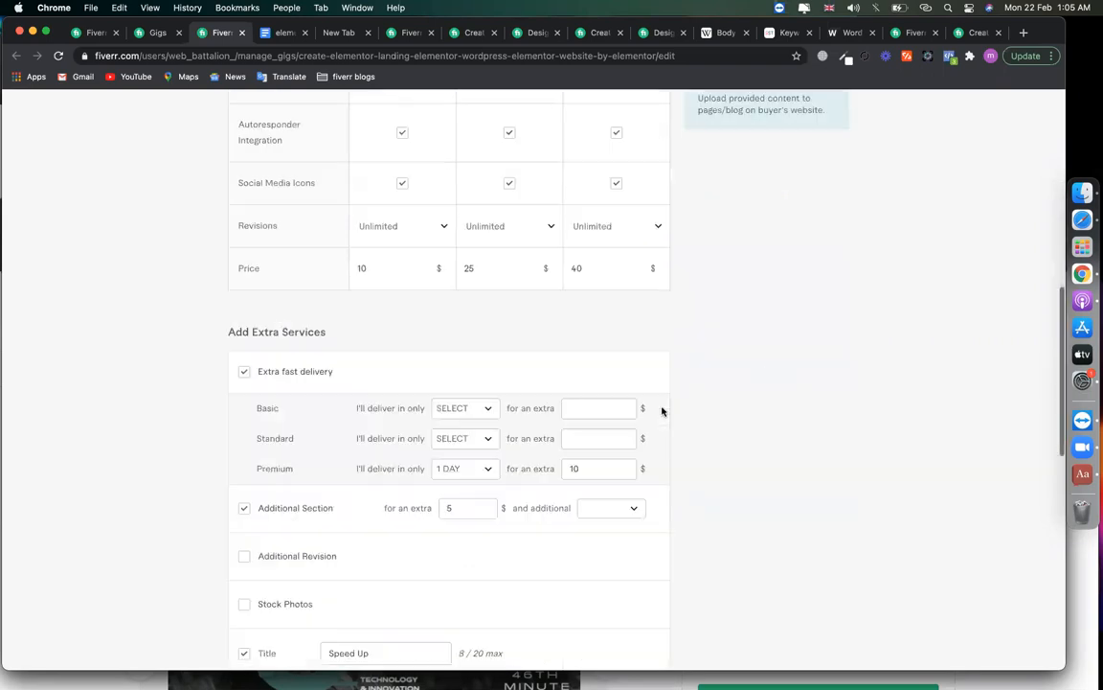
pyautogui.click(655, 316)
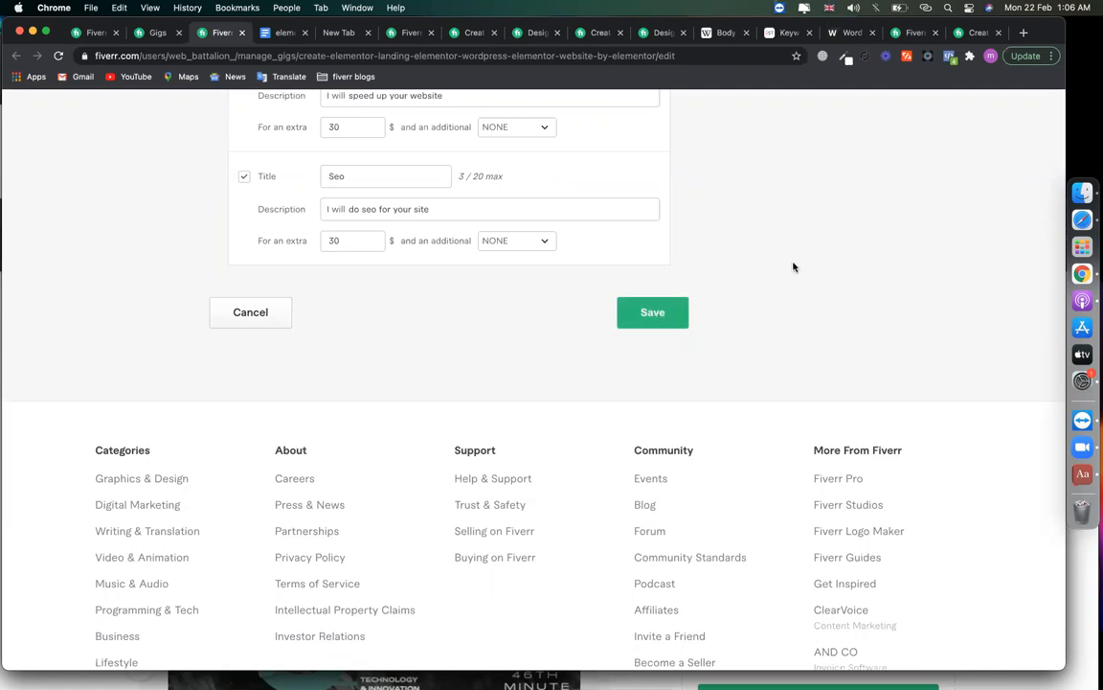
pyautogui.scroll(10, 793, 267)
pyautogui.scroll(2, 793, 266)
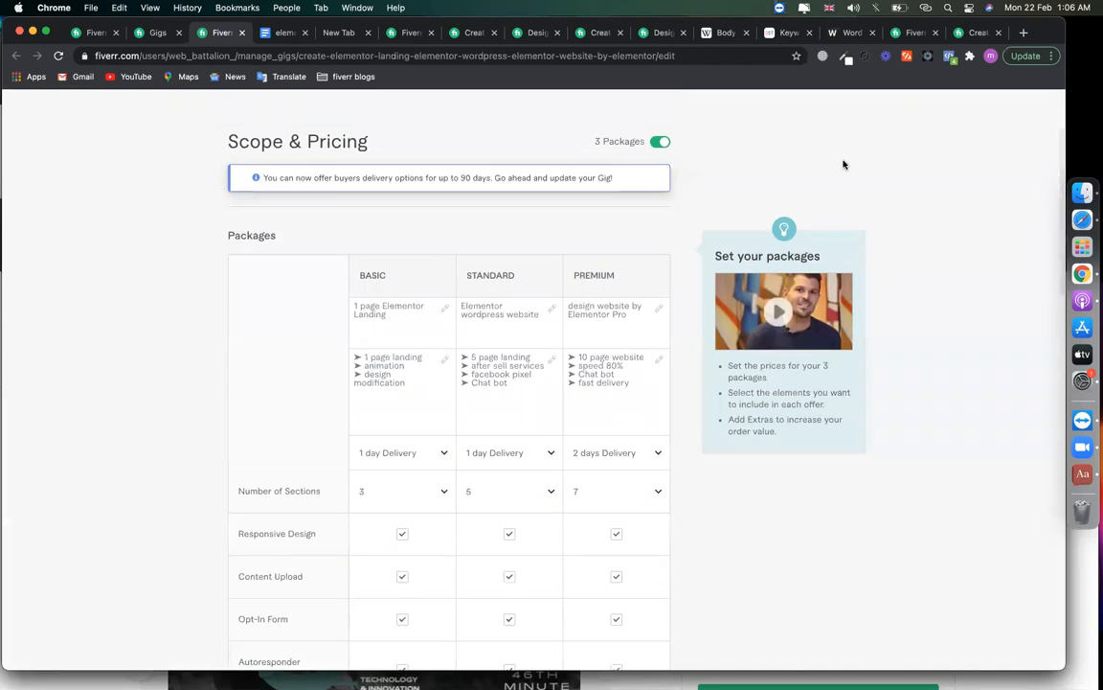
# In the elementor GIG document, delete the stray arrow bullet and blank line below the category line.
pyautogui.click(266, 32)
pyautogui.click(448, 250)
pyautogui.moveTo(426, 325); pyautogui.dragTo(271, 262)
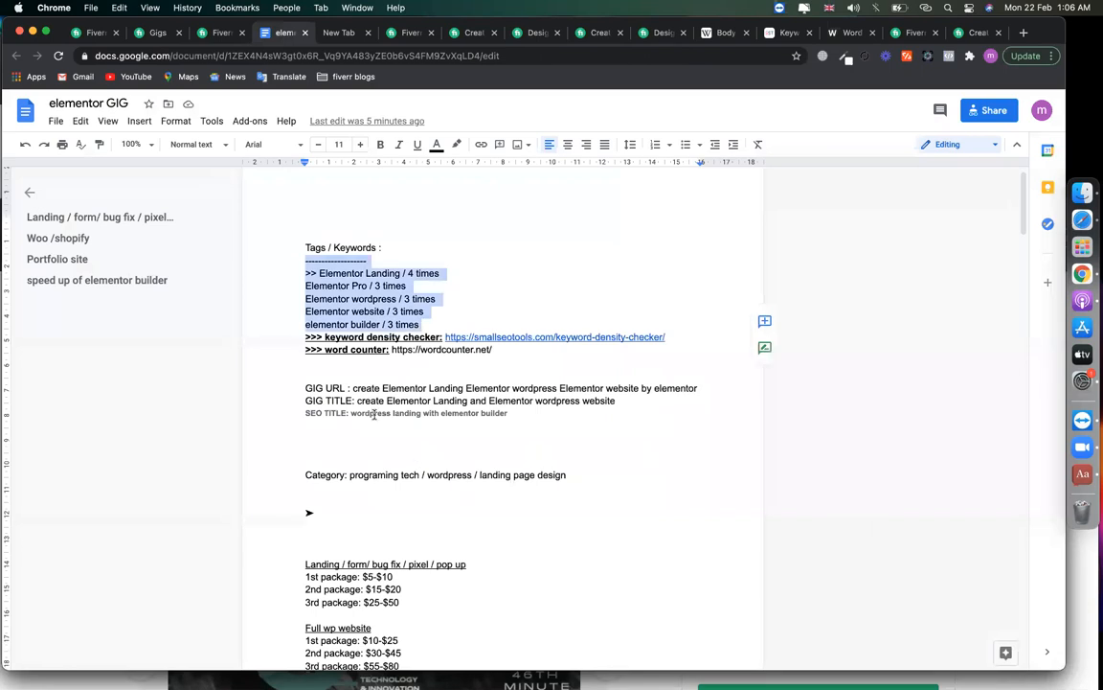
pyautogui.click(330, 413)
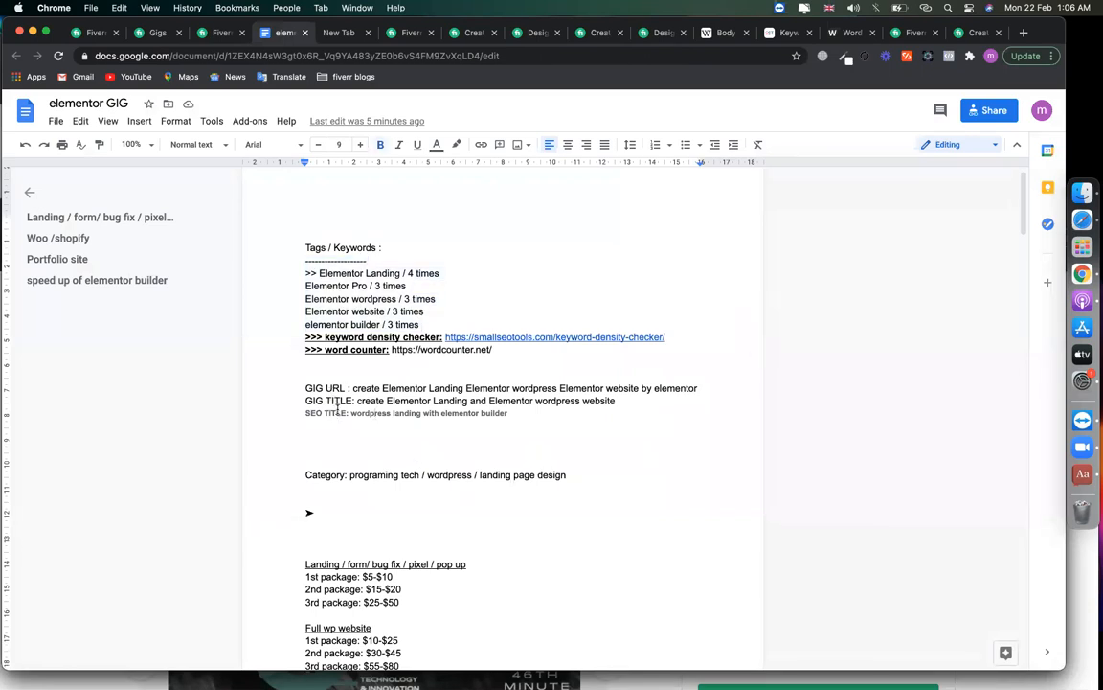
pyautogui.moveTo(329, 512); pyautogui.dragTo(251, 498)
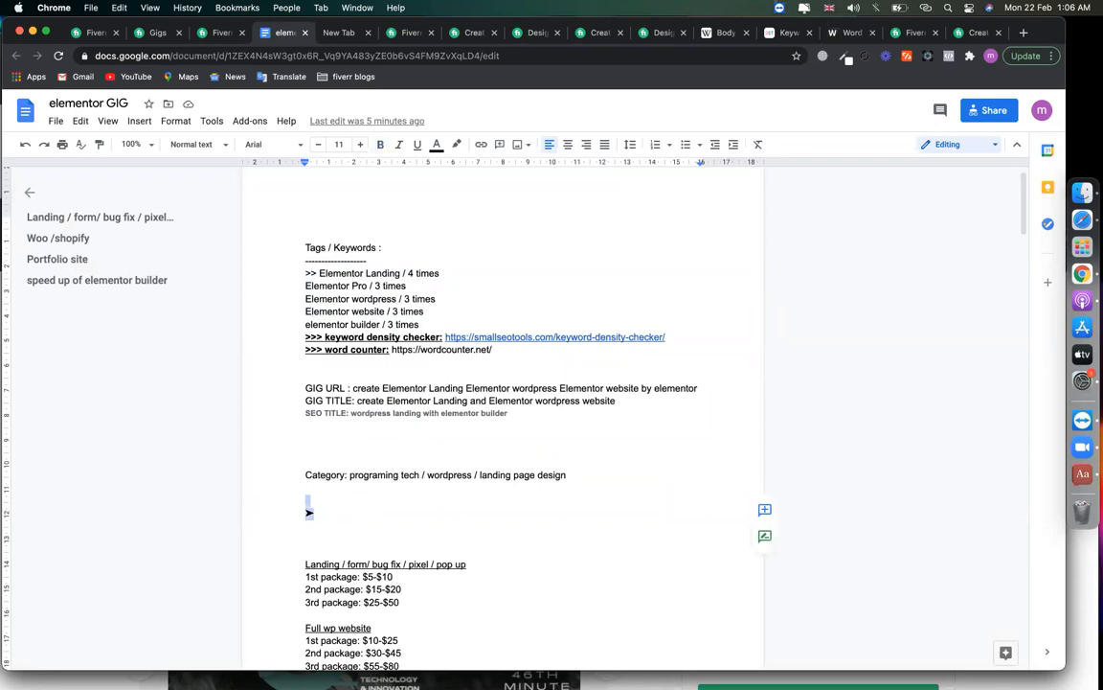
pyautogui.press('BackSpace')
pyautogui.press('BackSpace')
# Review the package price guidelines and the Basic, Standard and Premium pricing table image in the document.
pyautogui.scroll(-3, 396, 484)
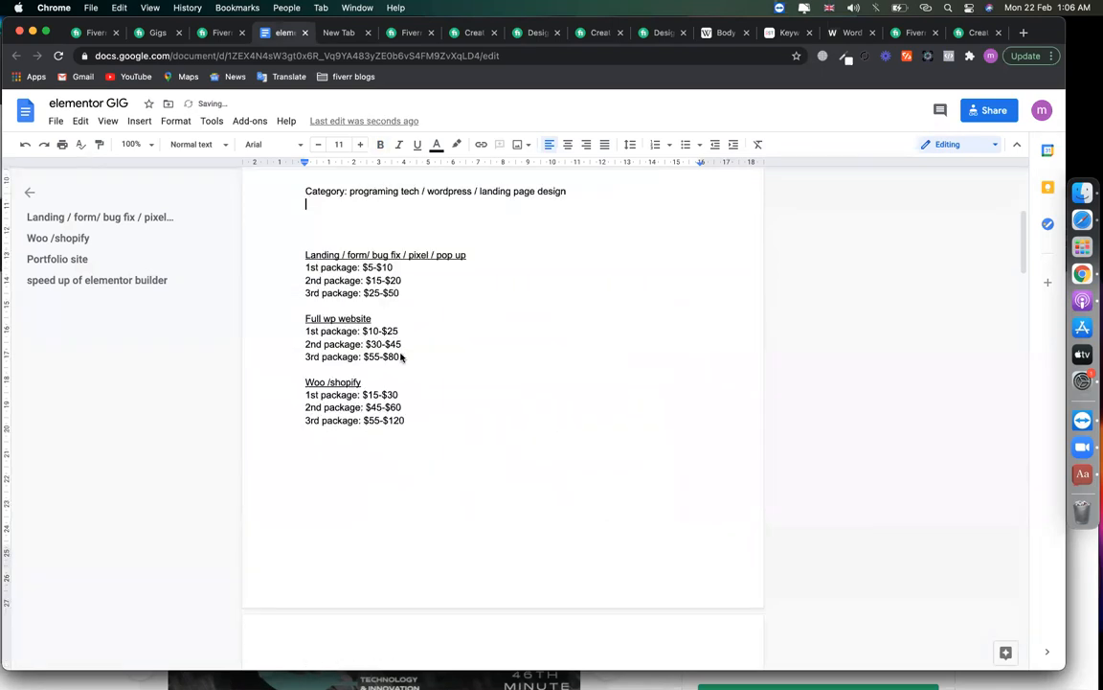
pyautogui.hotkey('ctrl', 'Up')
pyautogui.click(466, 470)
pyautogui.scroll(-10, 466, 469)
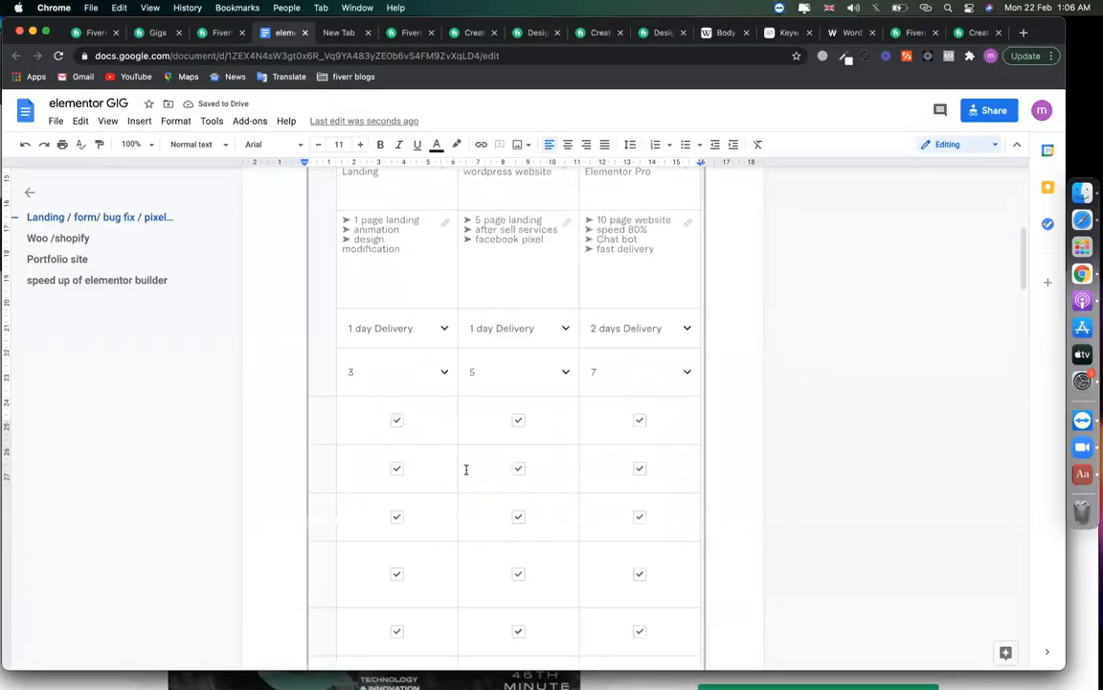
pyautogui.scroll(1, 465, 469)
pyautogui.scroll(-5, 466, 469)
pyautogui.scroll(15, 465, 470)
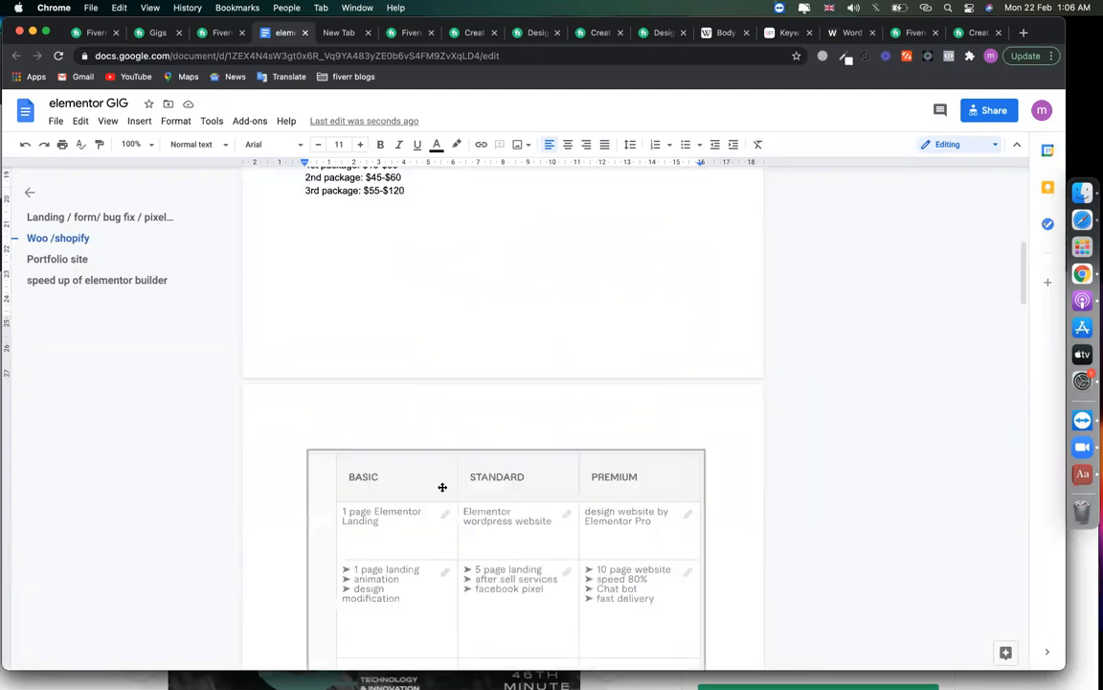
pyautogui.scroll(-2, 419, 527)
pyautogui.scroll(-3, 482, 518)
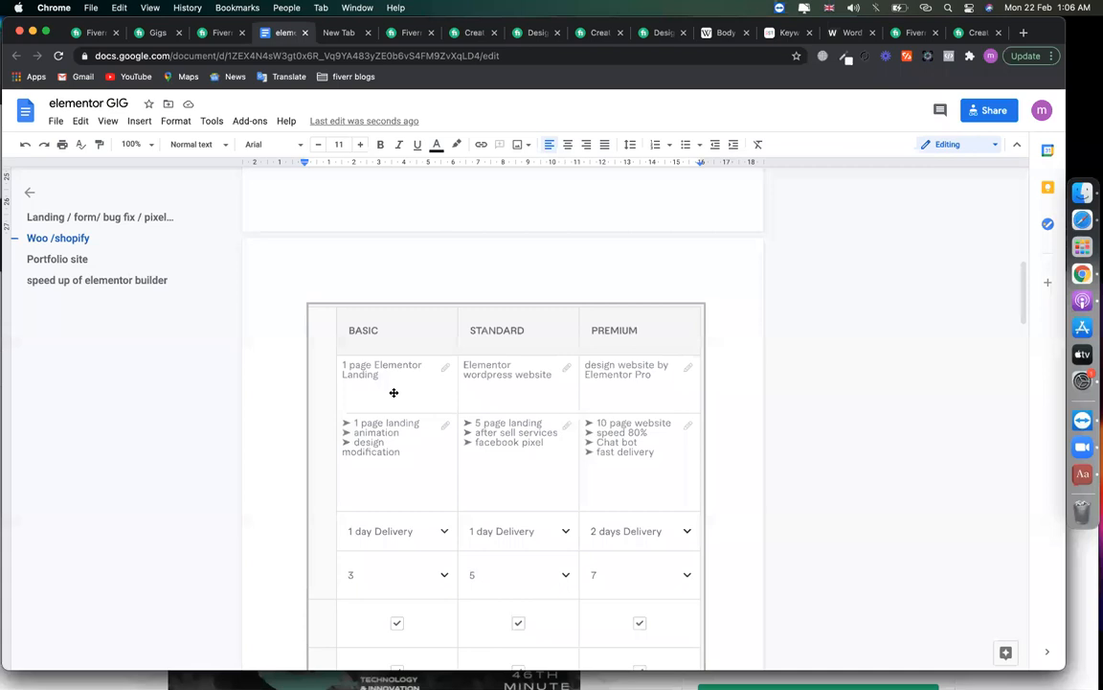
# Review the rest of the document from the package table through the description and hiring reasons to the team FAQ answer.
pyautogui.scroll(-2, 485, 423)
pyautogui.scroll(-10, 525, 430)
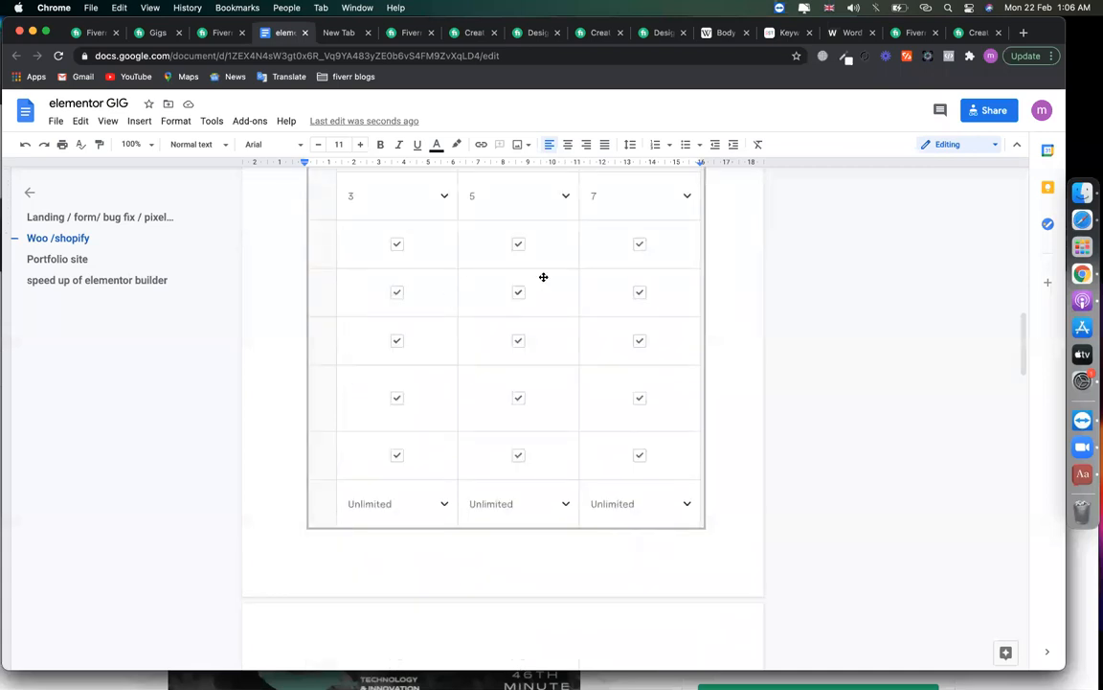
pyautogui.scroll(-10, 583, 438)
pyautogui.scroll(-15, 582, 438)
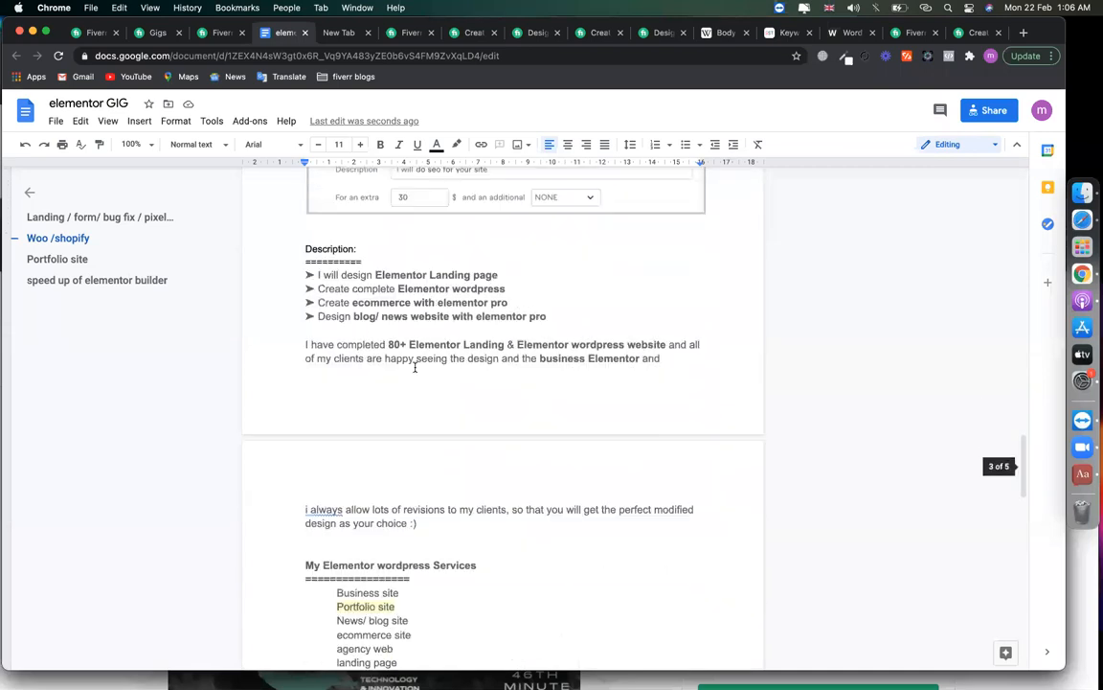
pyautogui.scroll(-8, 415, 367)
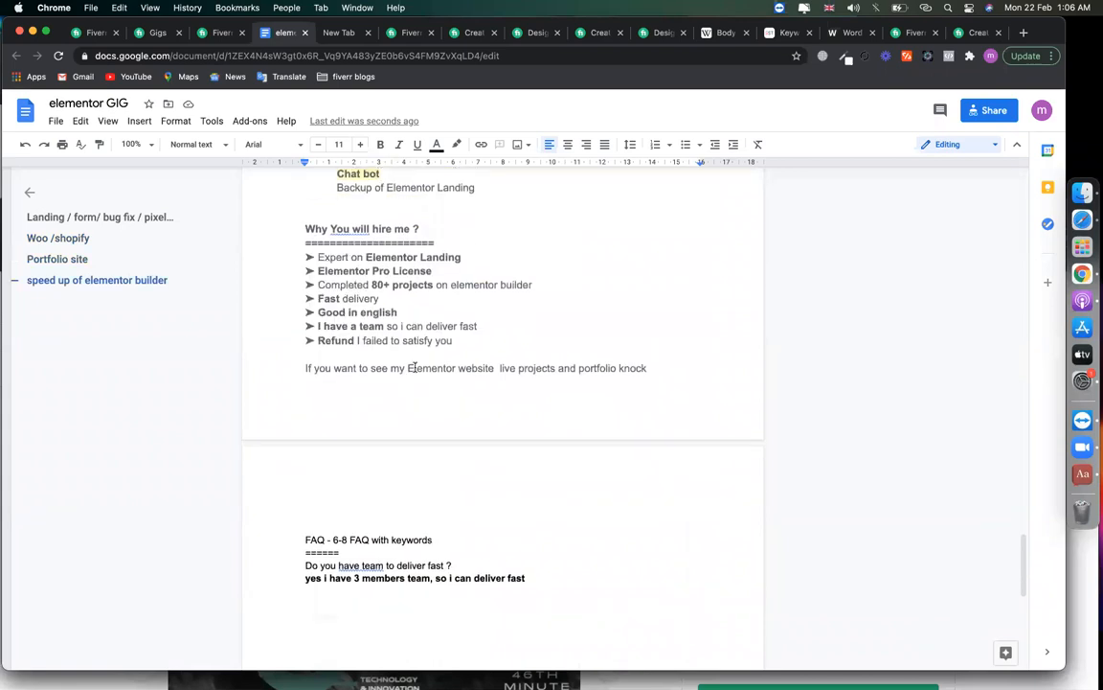
pyautogui.scroll(-1, 415, 366)
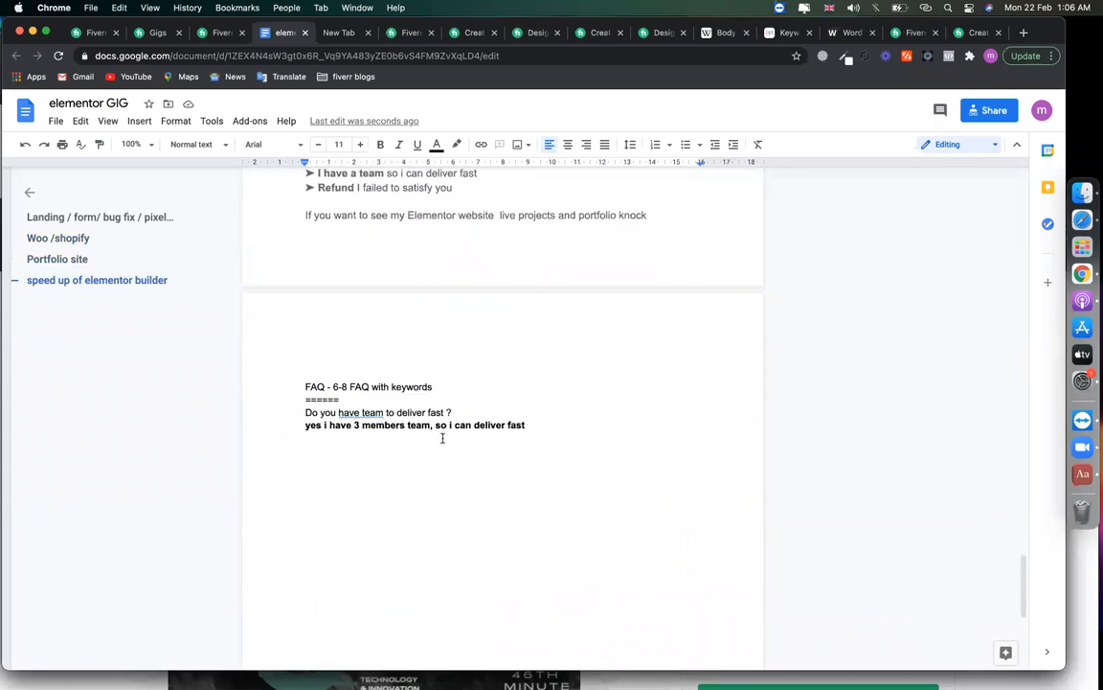
pyautogui.click(573, 422)
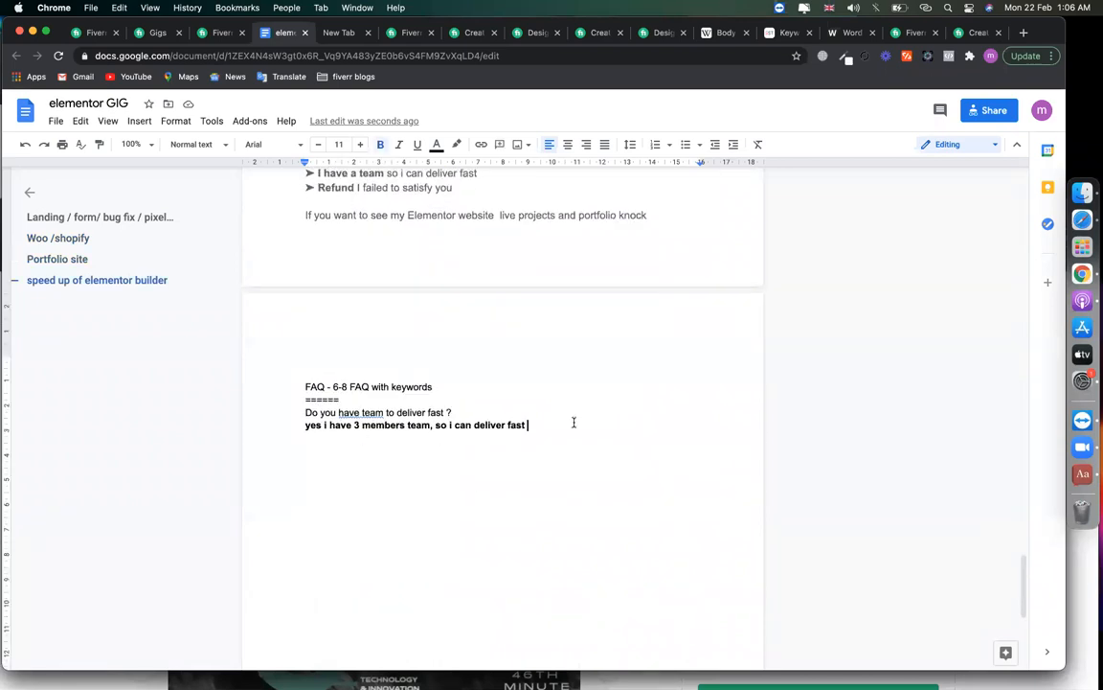
# Preview the "create complete business website on wordpress, wix, squarespace, click" gig from the Fiverr gigs list and find its FAQ section.
pyautogui.click(153, 33)
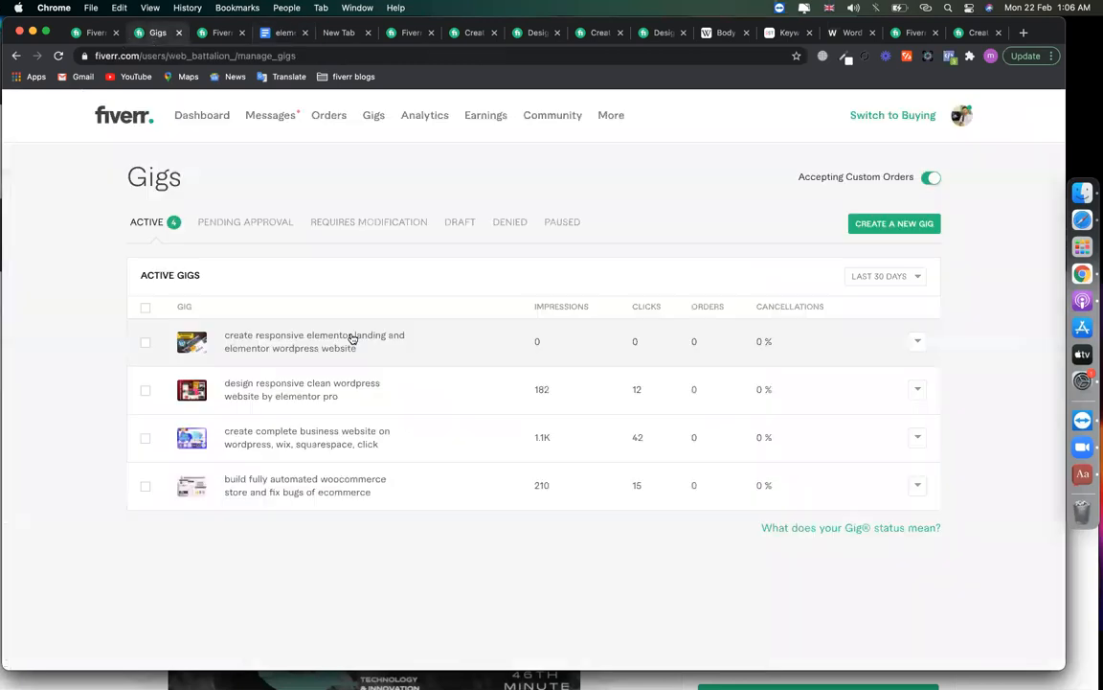
pyautogui.click(921, 440)
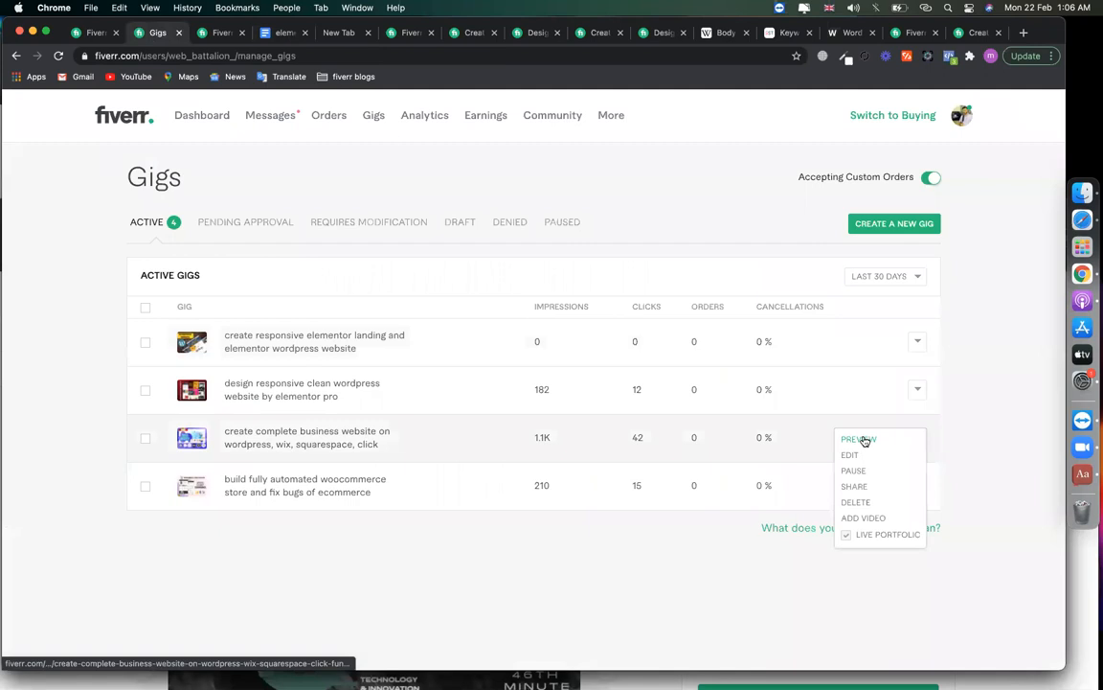
pyautogui.click(860, 440)
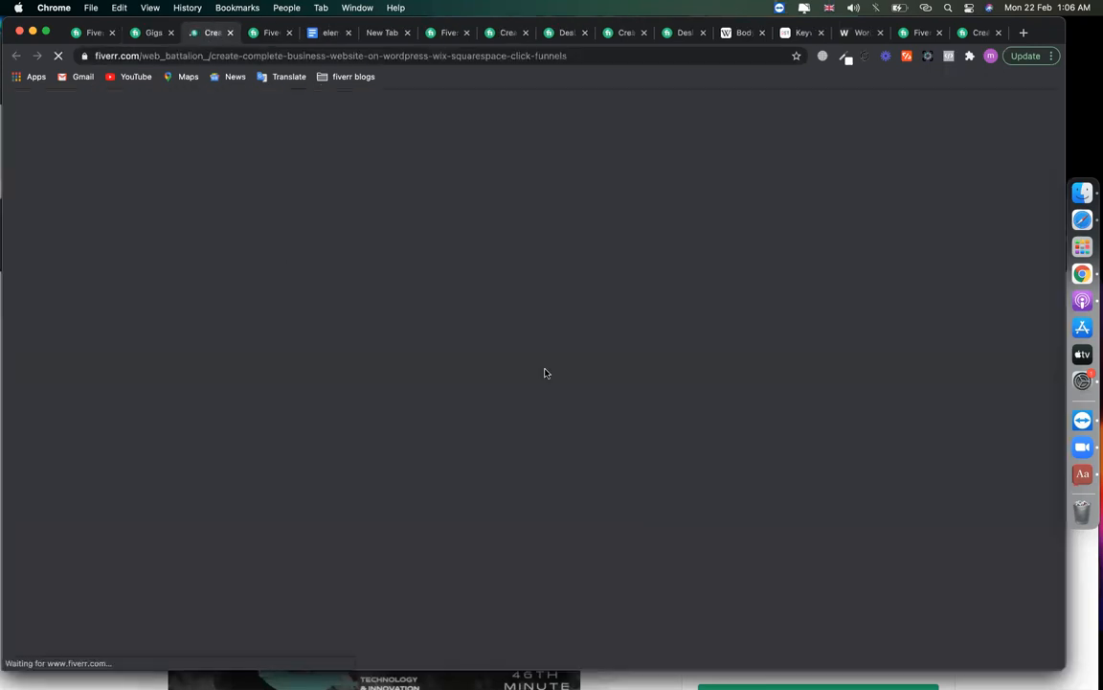
pyautogui.scroll(-15, 546, 521)
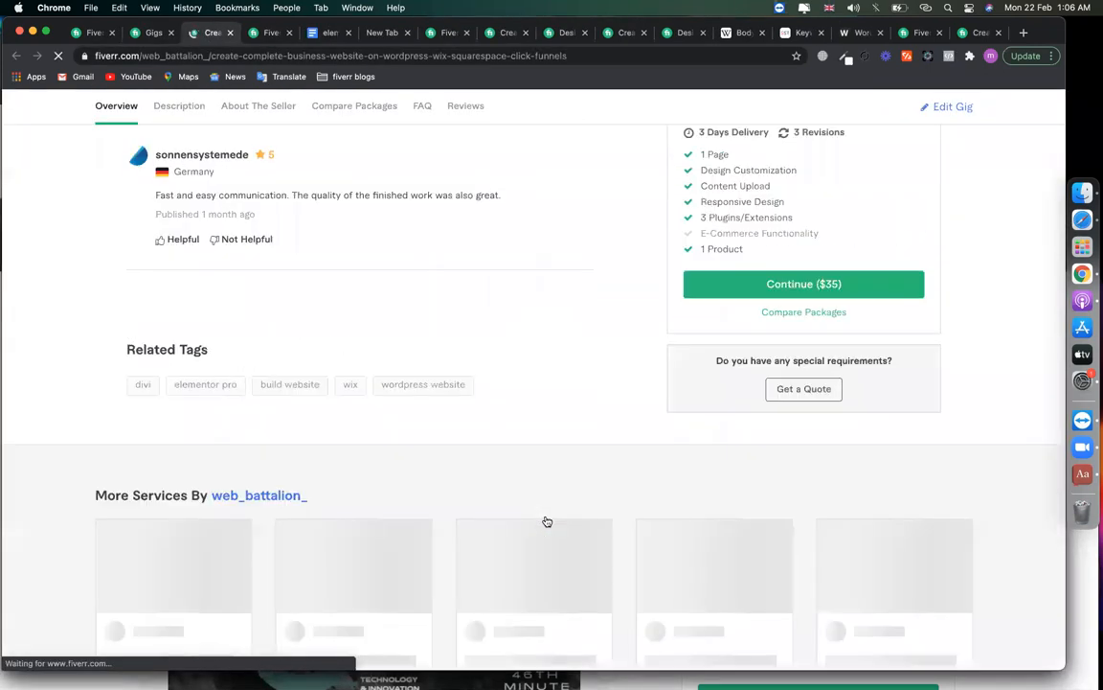
pyautogui.scroll(10, 546, 521)
pyautogui.scroll(-2, 412, 383)
pyautogui.scroll(2, 277, 243)
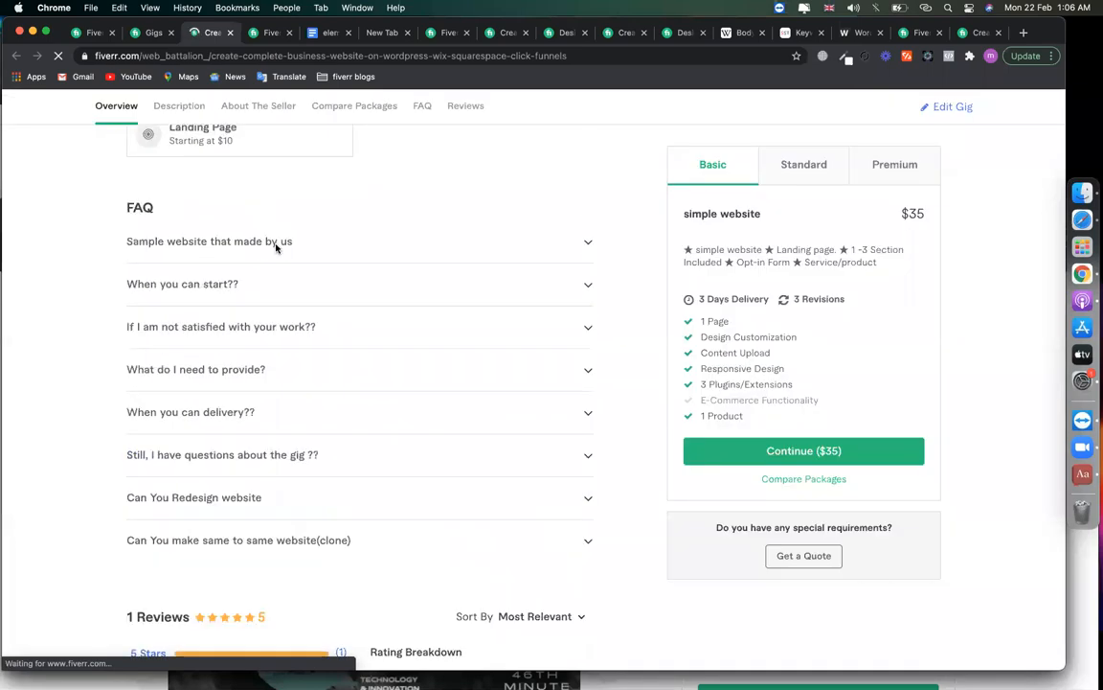
pyautogui.scroll(5, 296, 376)
pyautogui.scroll(-10, 296, 375)
pyautogui.scroll(2, 296, 375)
pyautogui.scroll(5, 296, 376)
pyautogui.scroll(2, 292, 376)
pyautogui.scroll(-2, 290, 378)
# Expand the "Sample website that made by us" question in the gig's FAQ and read its answer.
pyautogui.click(291, 378)
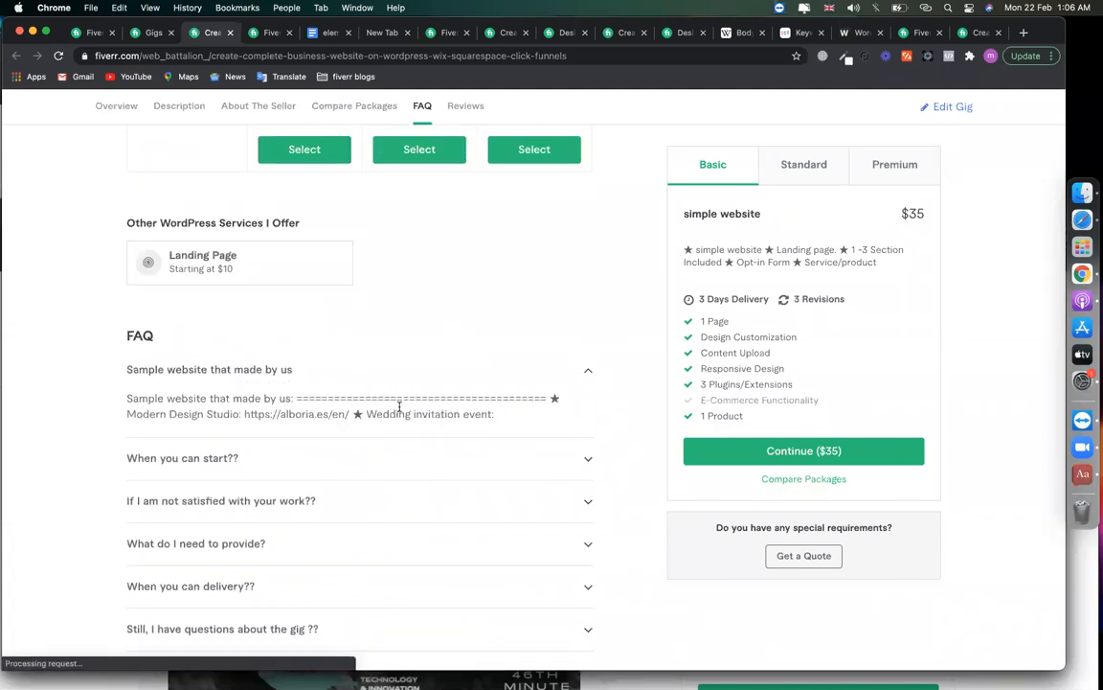
pyautogui.scroll(-1, 399, 408)
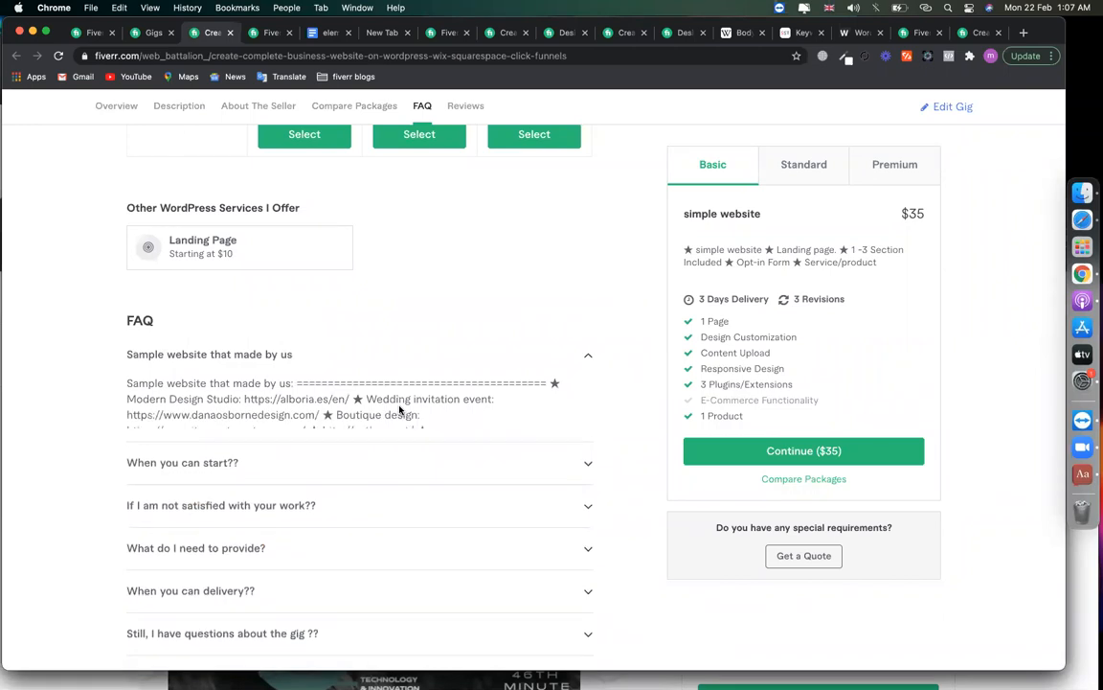
pyautogui.scroll(-2, 287, 383)
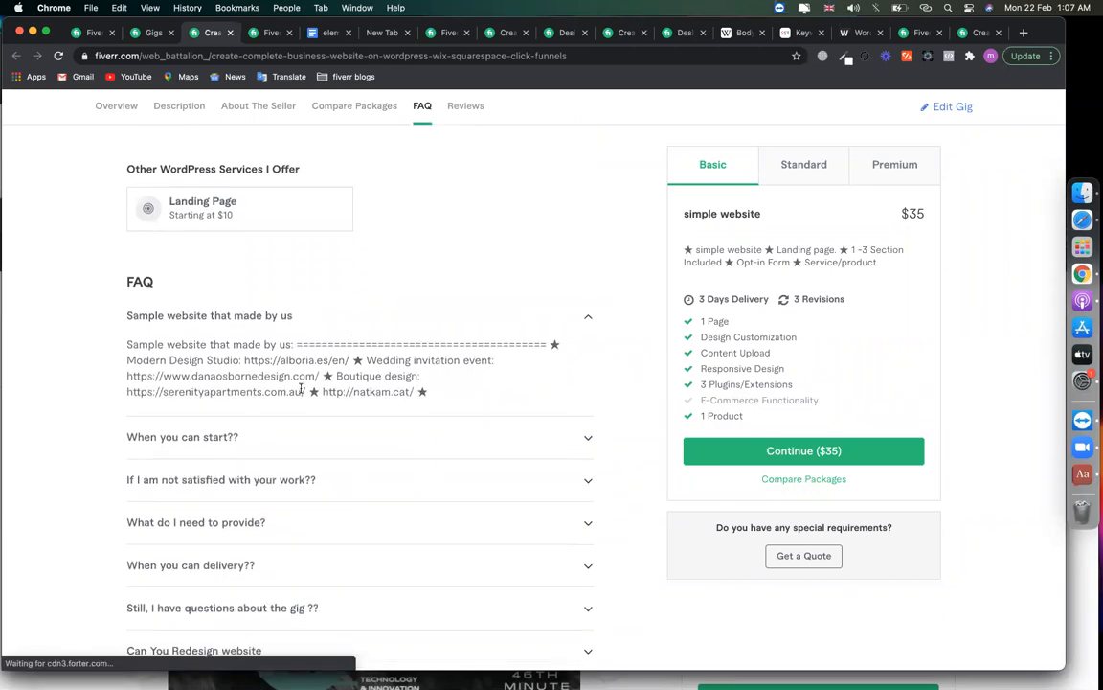
pyautogui.scroll(-2, 685, 215)
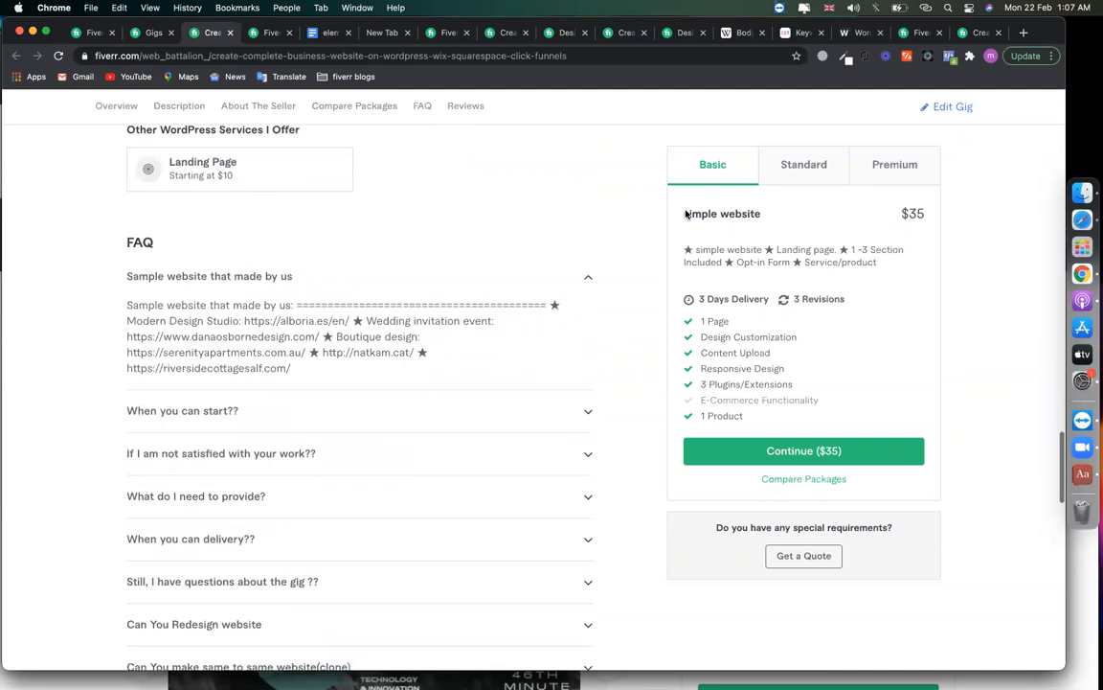
# Read the gig's remaining FAQ answers in turn, from "When you can start??" to "Can You make same to same website(clone)".
pyautogui.click(229, 412)
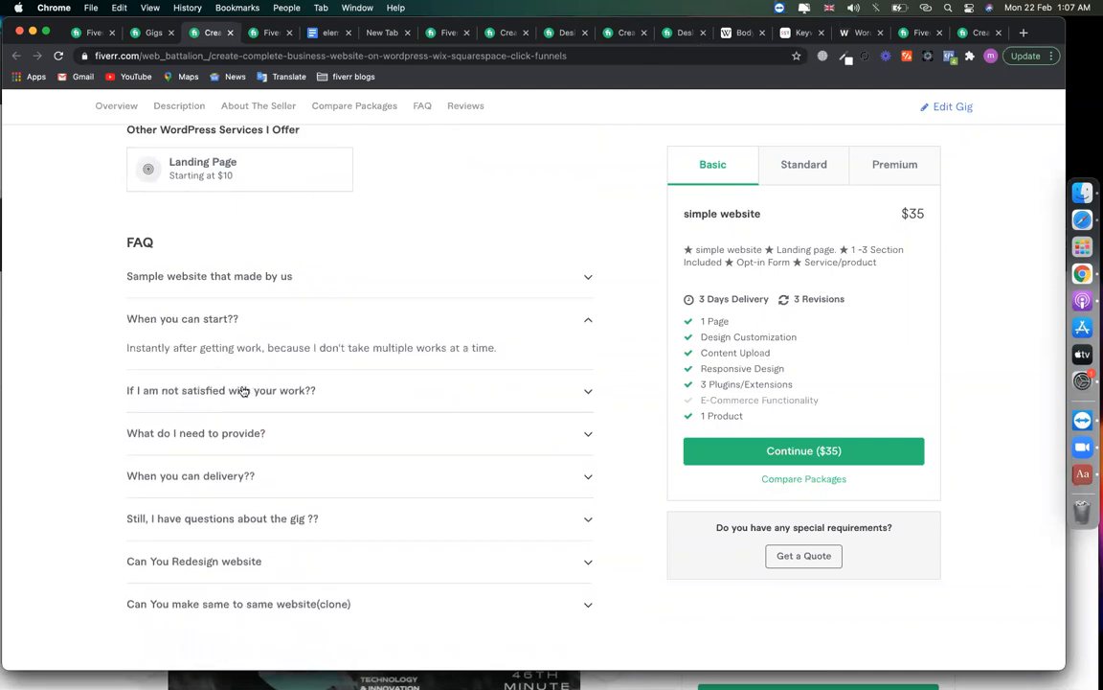
pyautogui.click(229, 400)
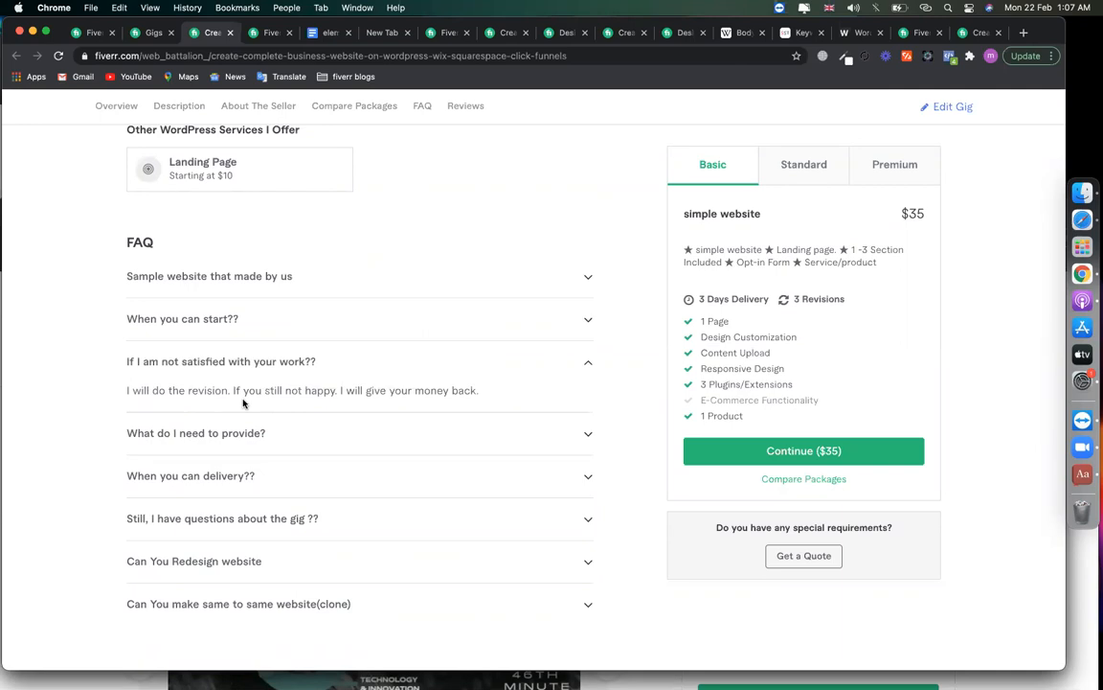
pyautogui.click(234, 434)
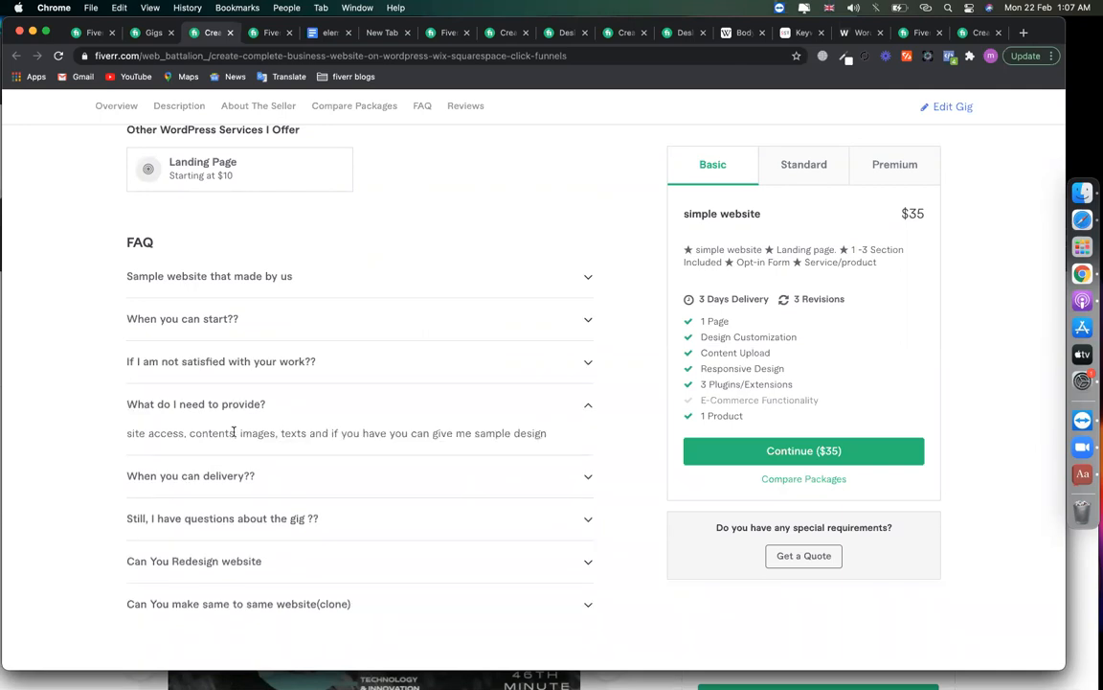
pyautogui.click(244, 478)
pyautogui.scroll(-1, 245, 484)
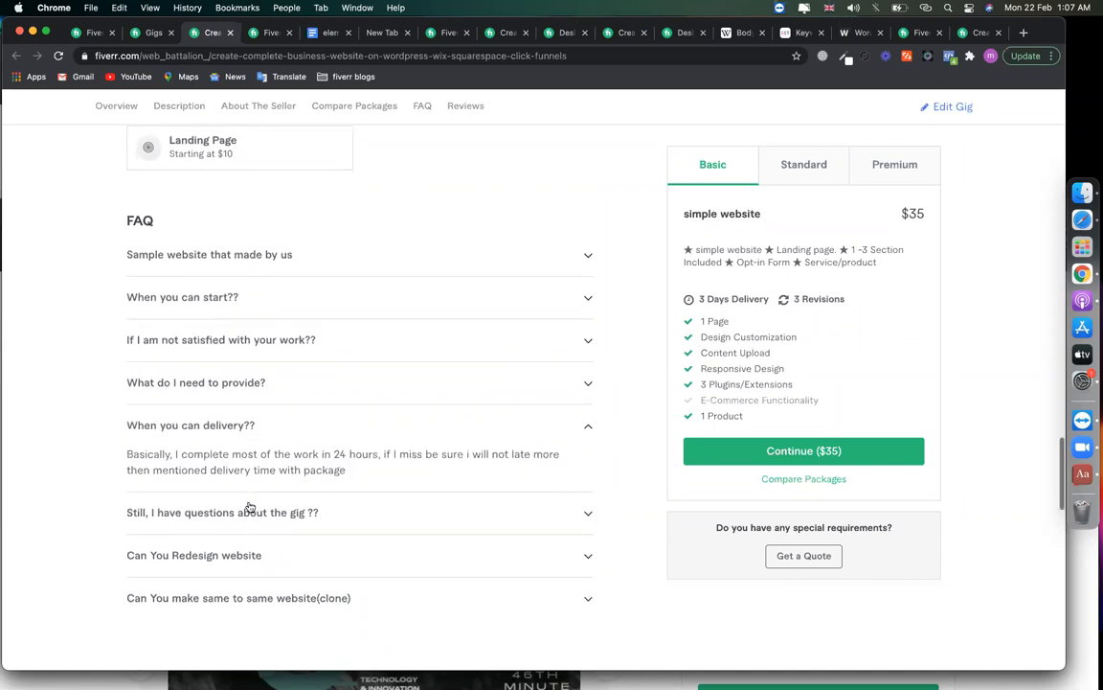
pyautogui.click(250, 506)
pyautogui.scroll(-1, 283, 504)
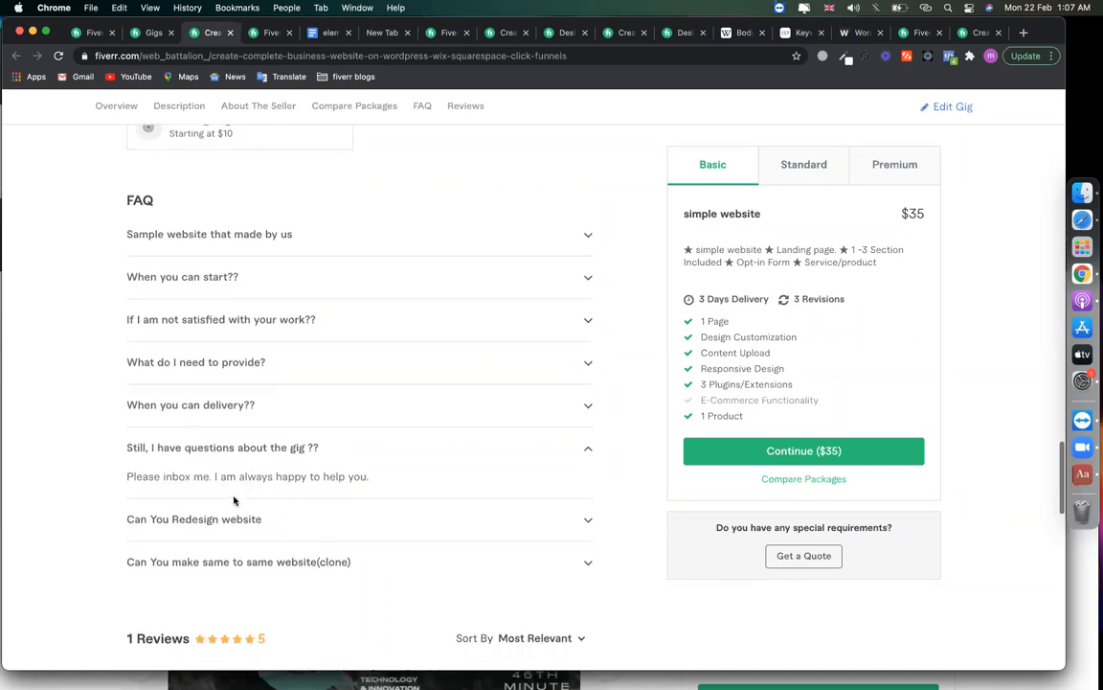
pyautogui.click(262, 520)
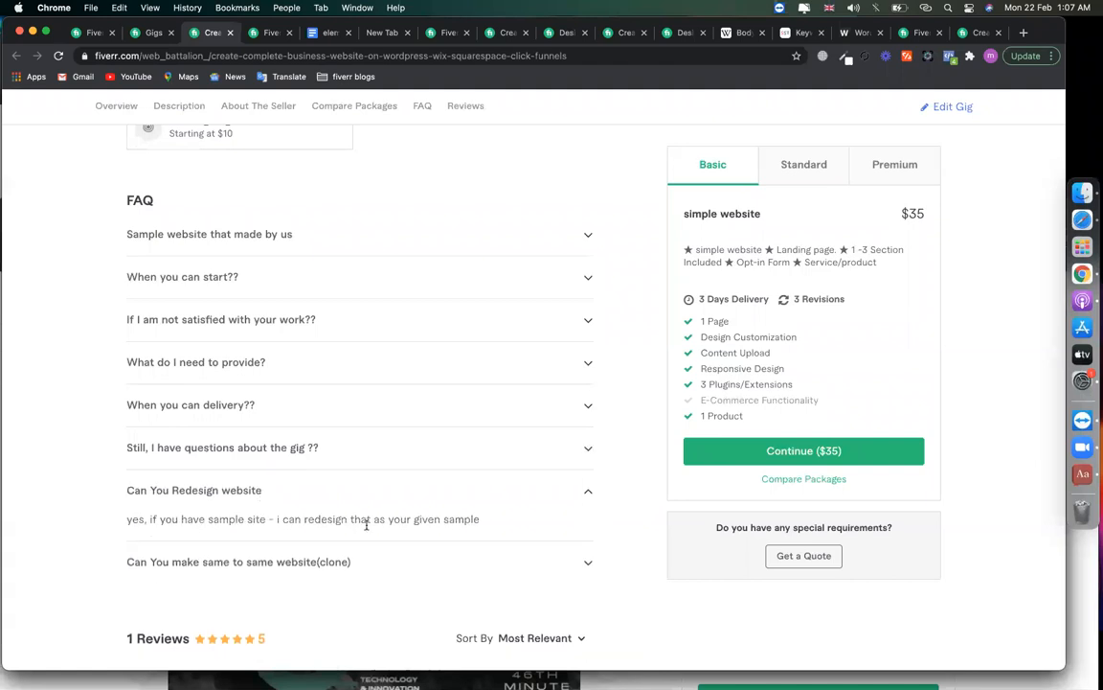
pyautogui.click(285, 564)
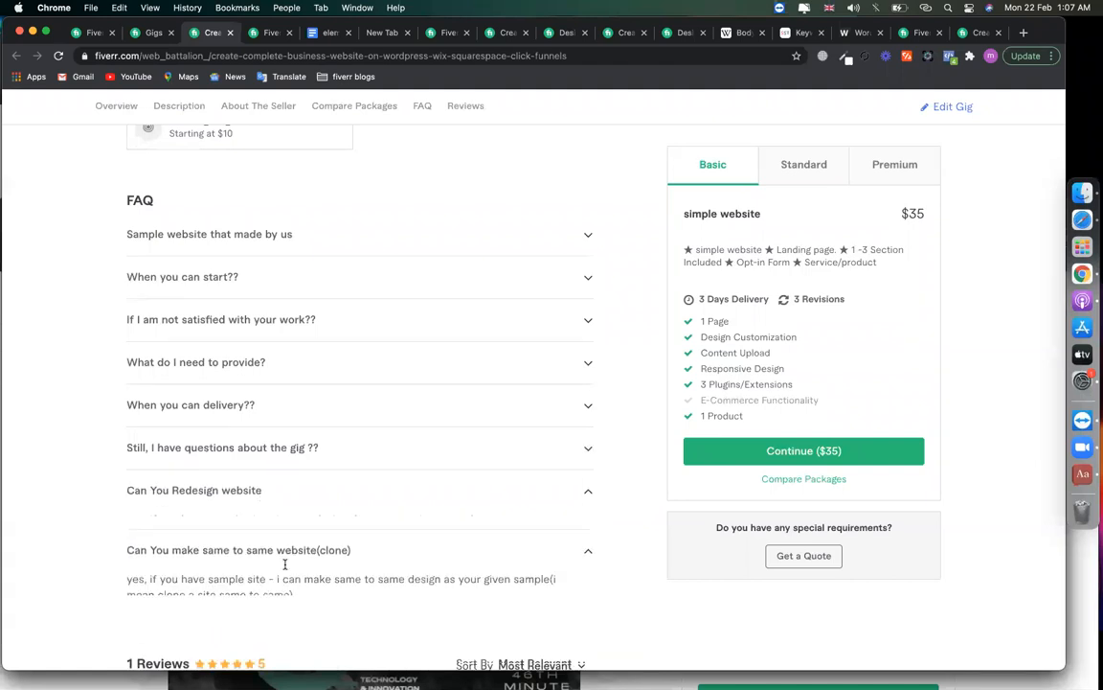
# Copy the gig page's address and add a ">>> common FAQ" line below the team answer in the elementor GIG document.
pyautogui.click(344, 54)
pyautogui.hotkey('ctrl', 'c')
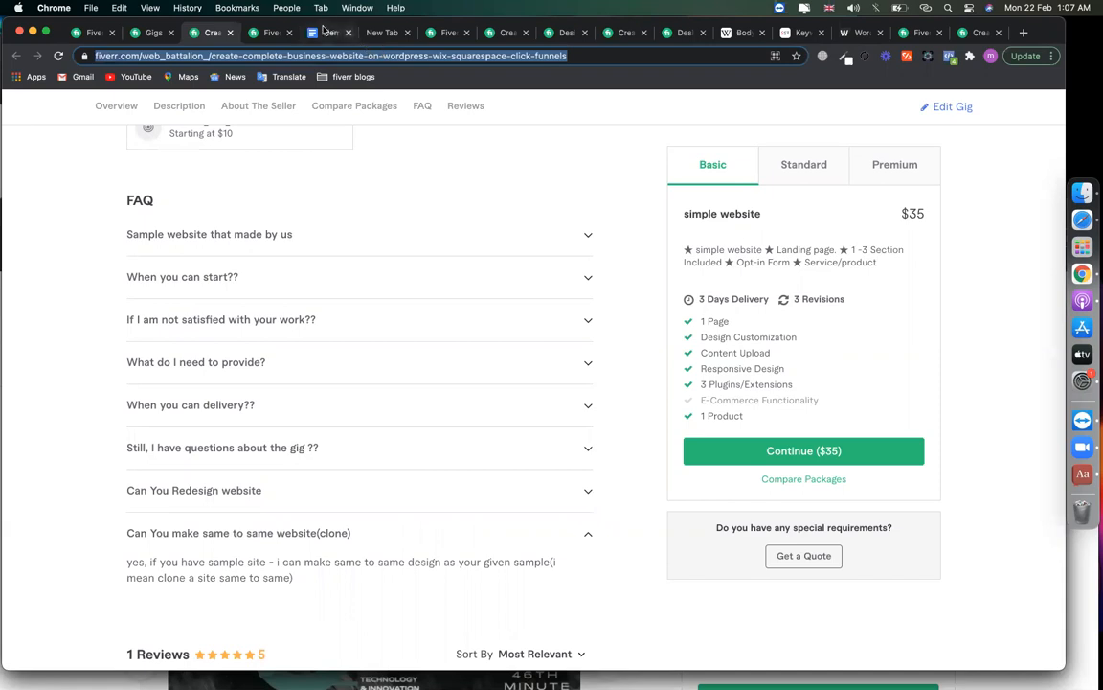
pyautogui.click(314, 32)
pyautogui.press('Return')
pyautogui.press('Return')
pyautogui.press('Return')
pyautogui.write('>>> ')
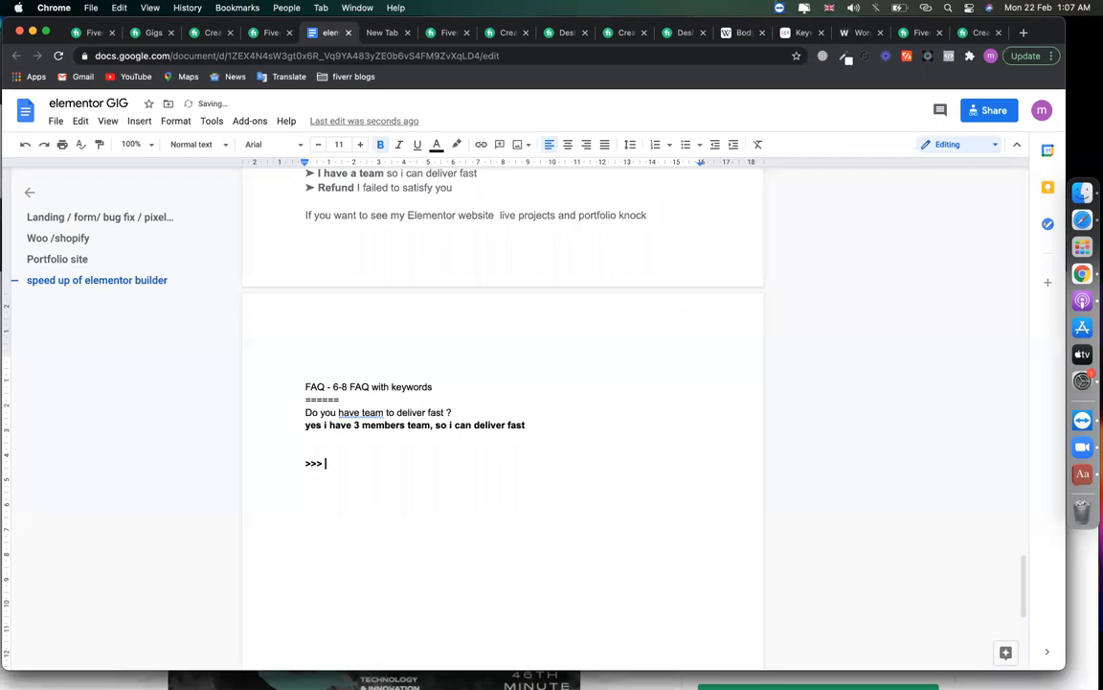
pyautogui.write('common fAQ')
pyautogui.press('BackSpace')
pyautogui.press('BackSpace')
pyautogui.press('BackSpace')
pyautogui.write('FAQ')
pyautogui.press('Return')
# Paste the copied gig address as a link below ">>> common FAQ" and underline that heading line.
pyautogui.hotkey('ctrl', 'v')
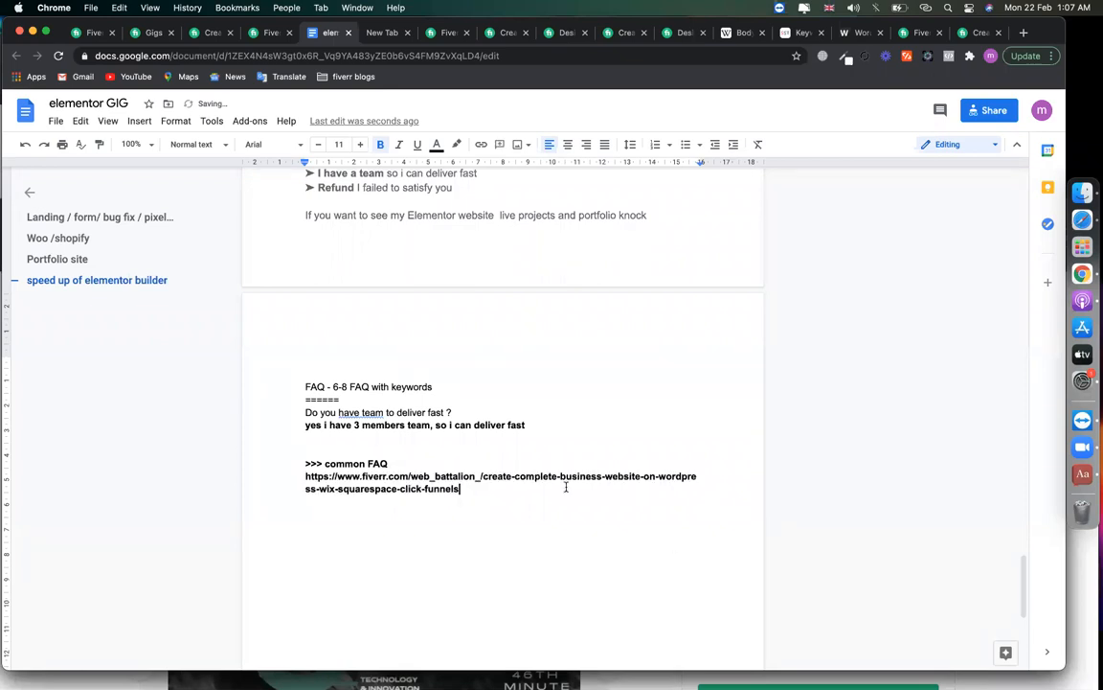
pyautogui.press('Up')
pyautogui.press('Up')
pyautogui.moveTo(319, 459); pyautogui.dragTo(267, 460)
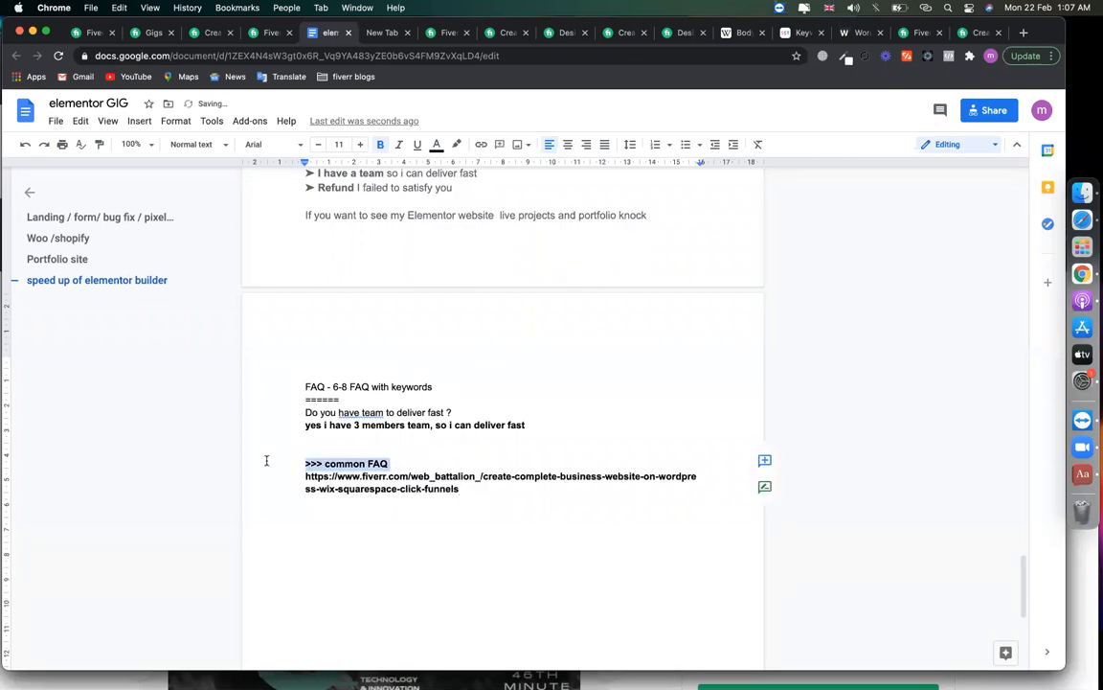
pyautogui.press('super+u')
pyautogui.click(506, 499)
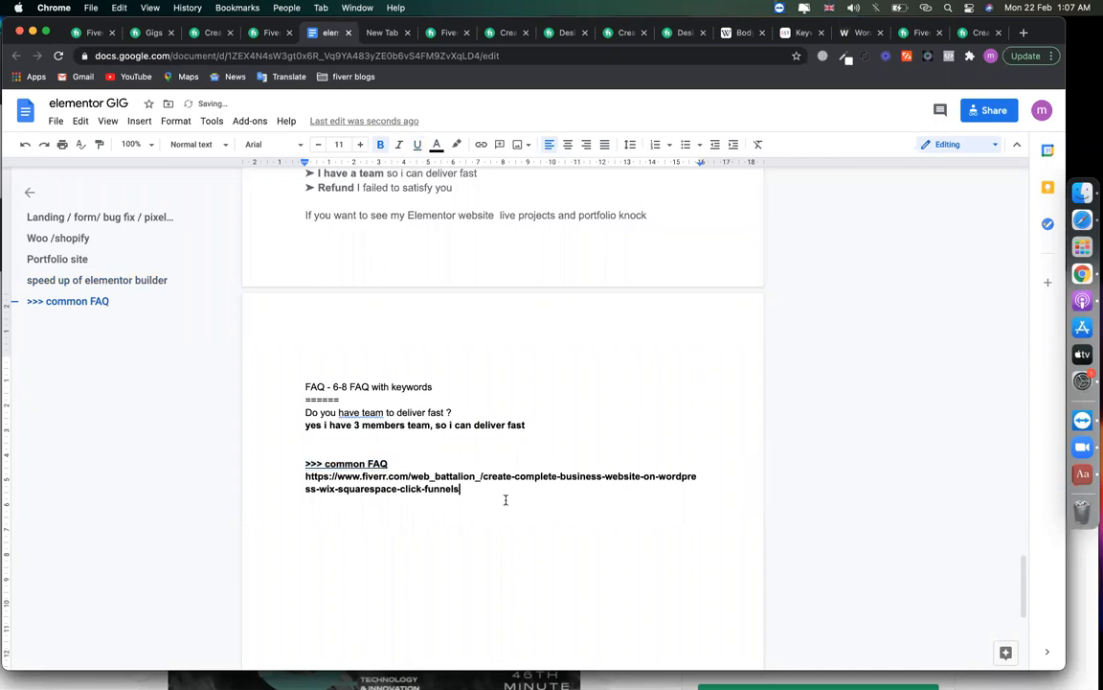
pyautogui.press('Return')
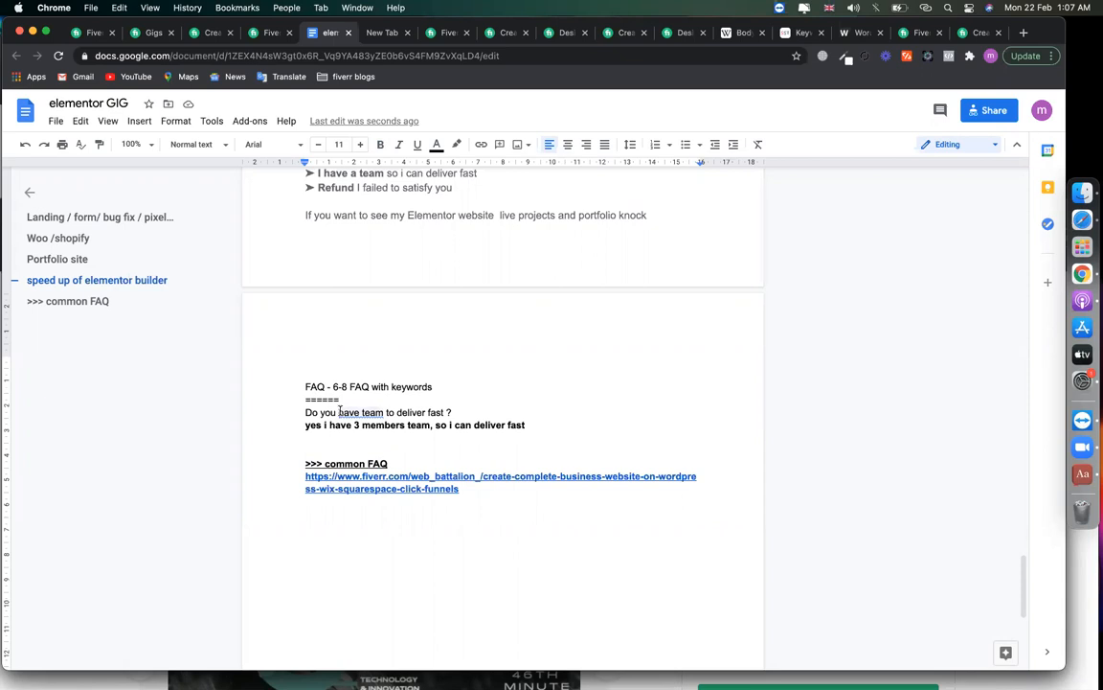
# Reread the FAQ question and answer about having a team to deliver fast, and the features and hiring-reasons sections above.
pyautogui.click(341, 411)
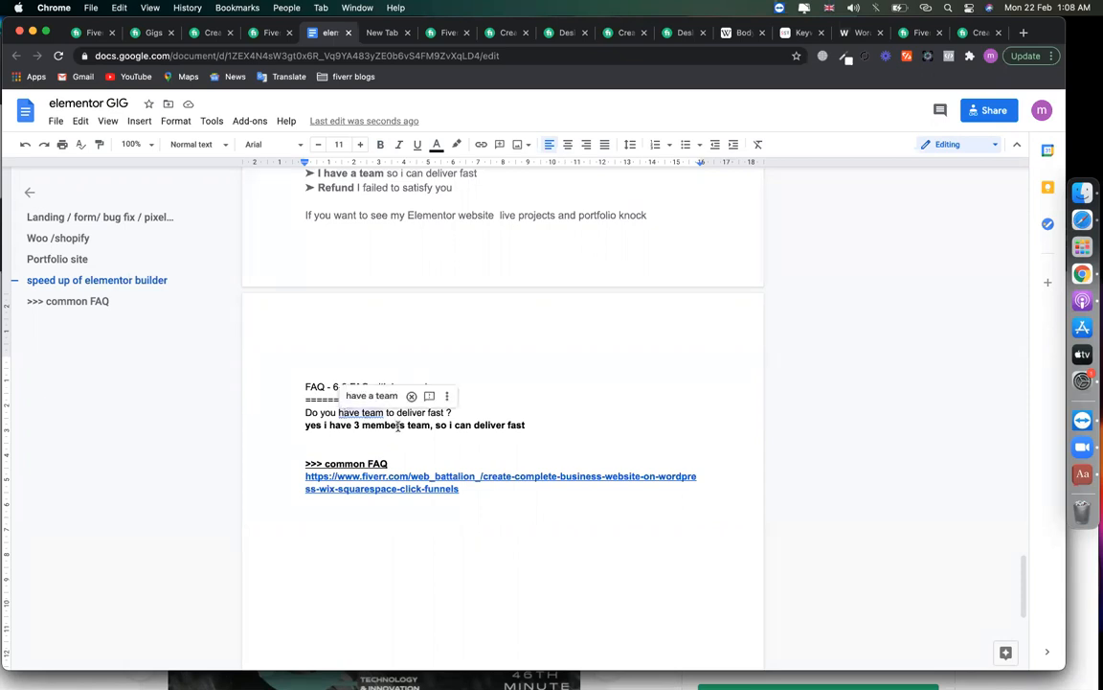
pyautogui.click(548, 421)
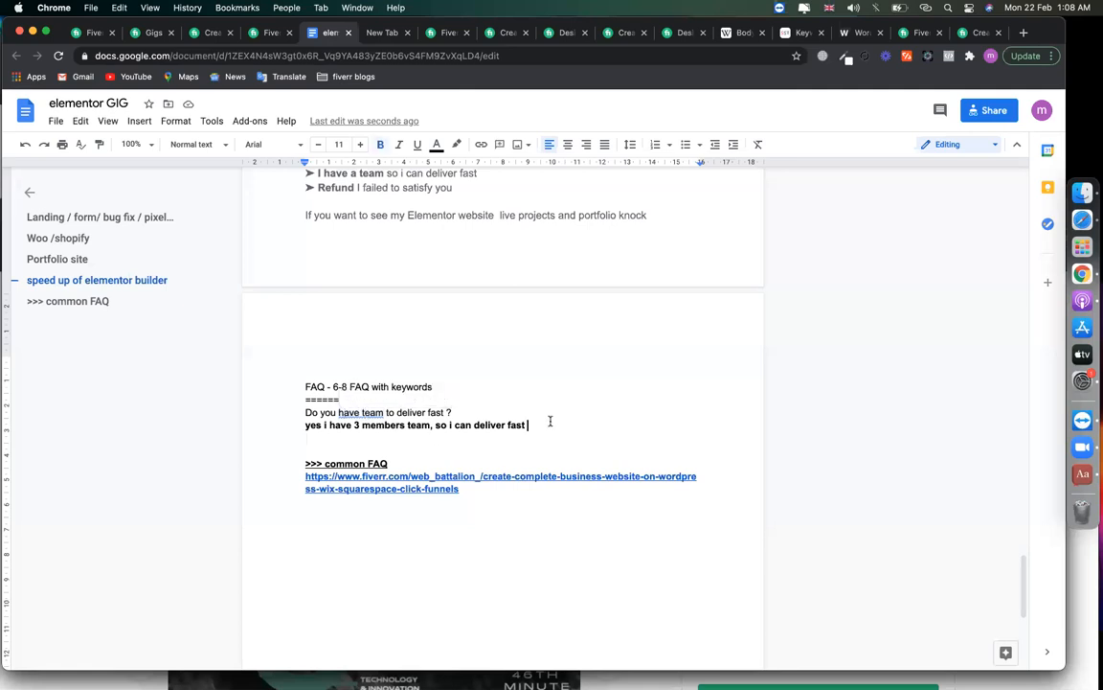
pyautogui.click(538, 425)
pyautogui.moveTo(537, 424); pyautogui.dragTo(304, 425)
pyautogui.moveTo(454, 412); pyautogui.dragTo(291, 409)
pyautogui.click(510, 412)
pyautogui.moveTo(530, 425); pyautogui.dragTo(296, 412)
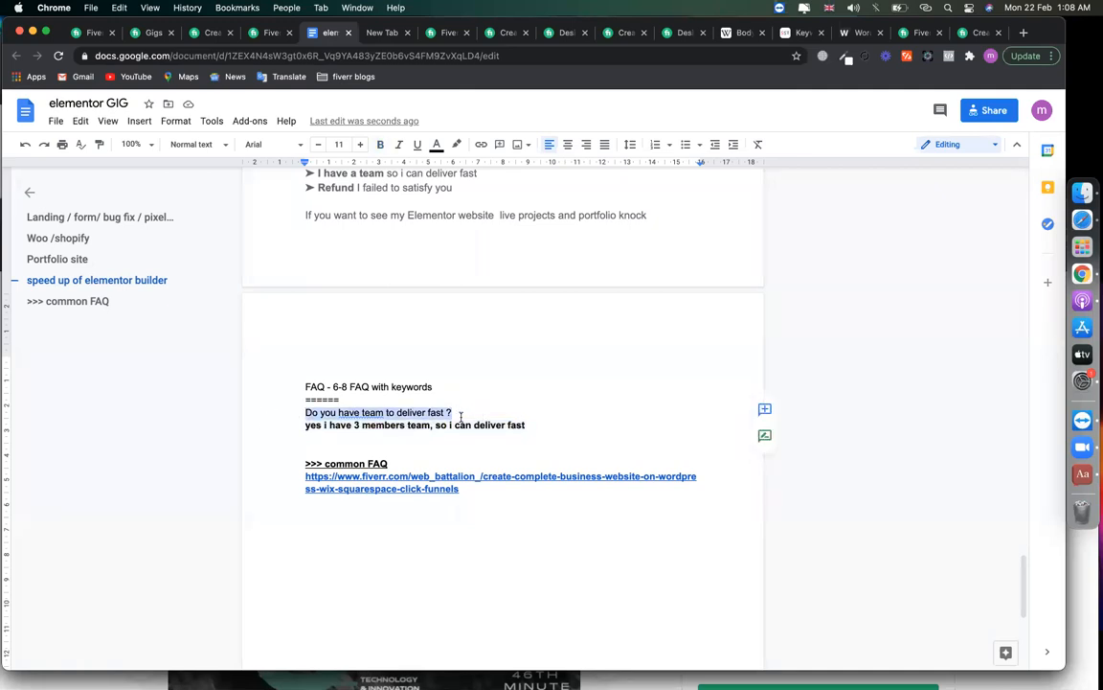
pyautogui.moveTo(548, 427); pyautogui.dragTo(291, 428)
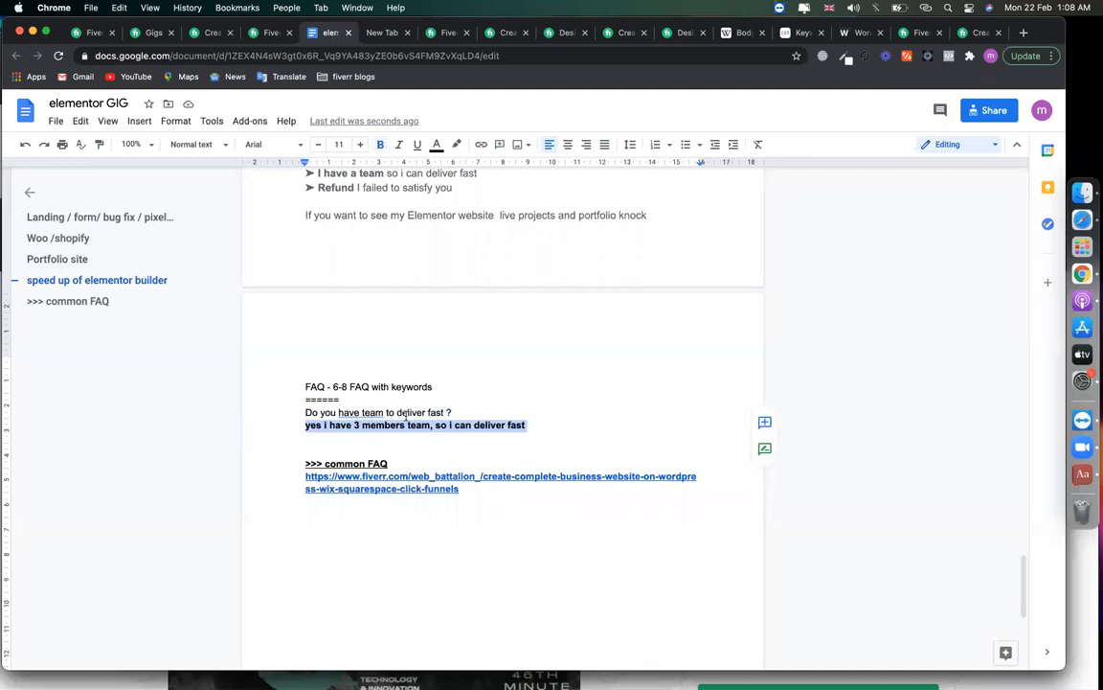
pyautogui.click(450, 428)
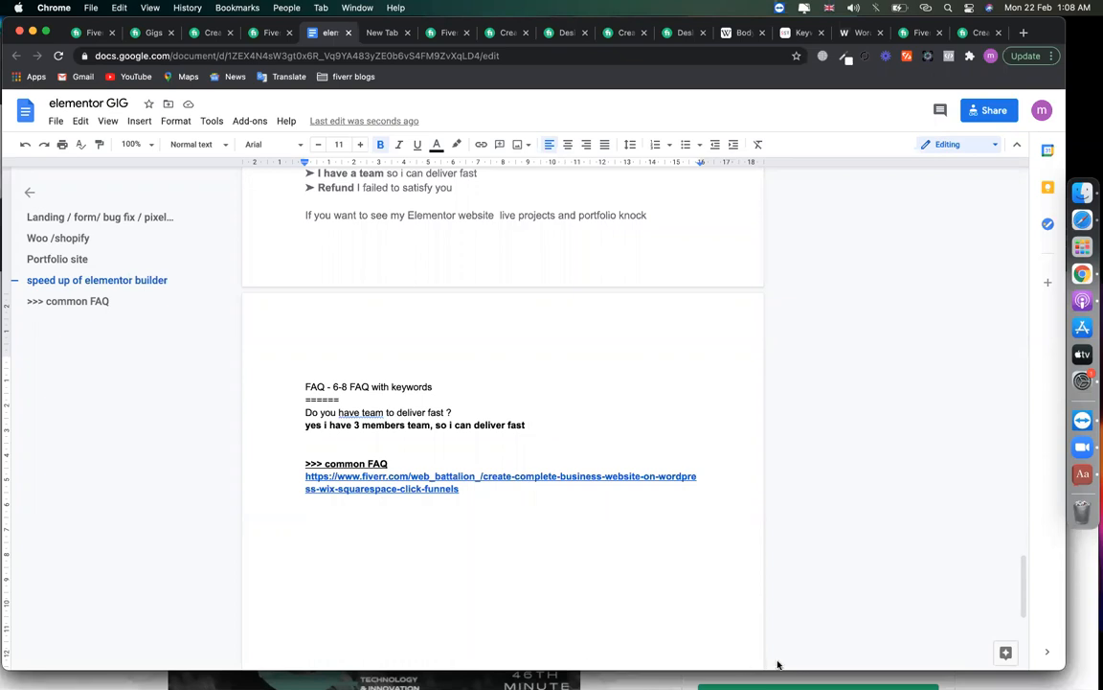
pyautogui.click(396, 518)
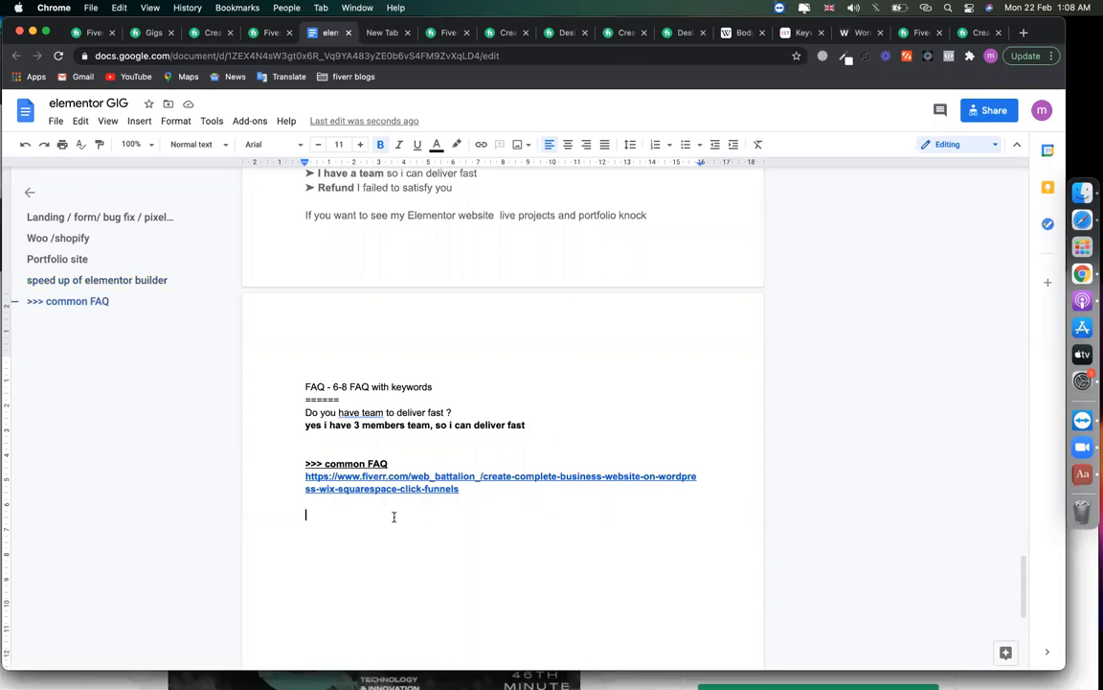
pyautogui.click(452, 436)
pyautogui.moveTo(534, 424); pyautogui.dragTo(278, 423)
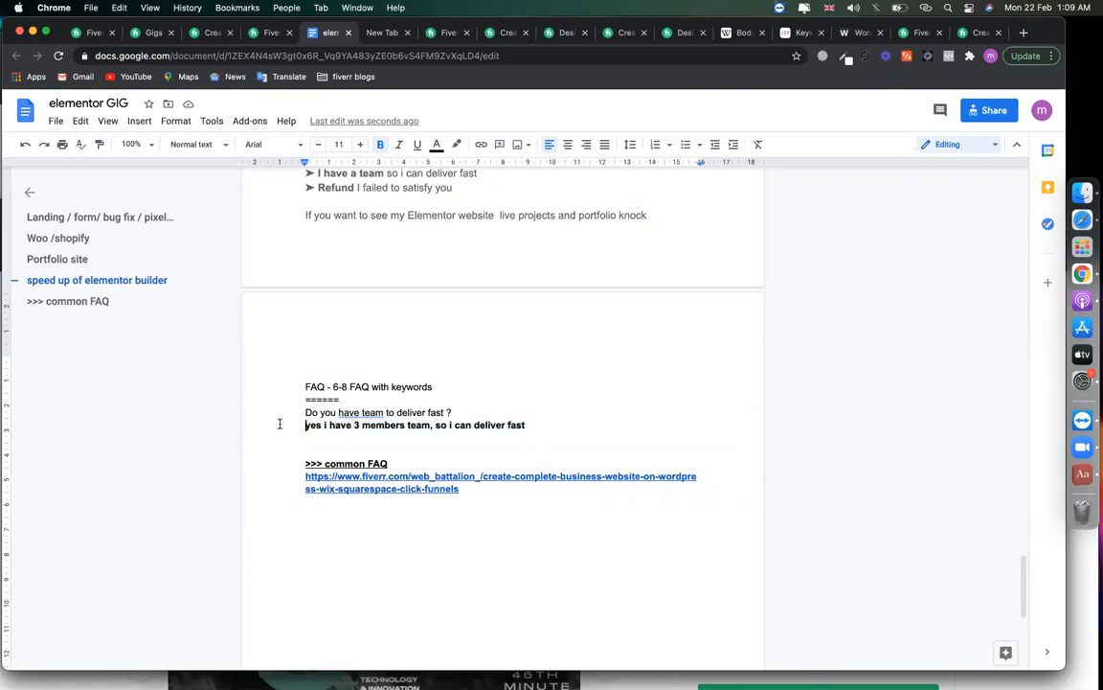
pyautogui.scroll(5, 280, 423)
pyautogui.scroll(10, 281, 424)
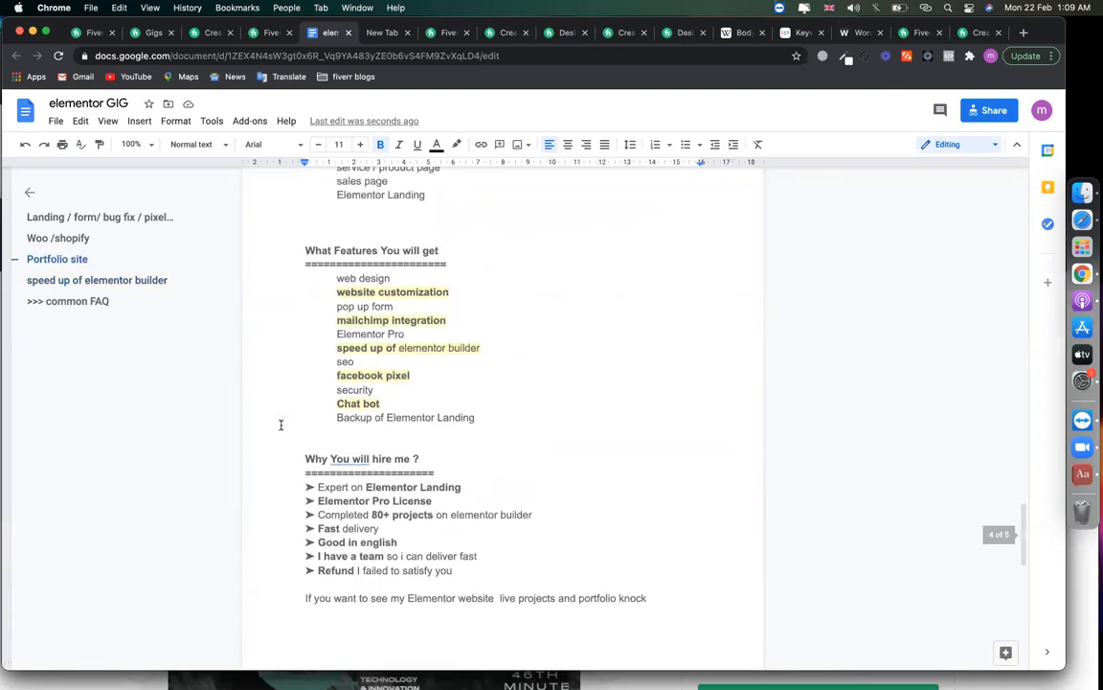
# Insert a blank line after "elementor builder / 3 times" in the Tags / Keywords section of the elementor GIG document.
pyautogui.scroll(15, 280, 424)
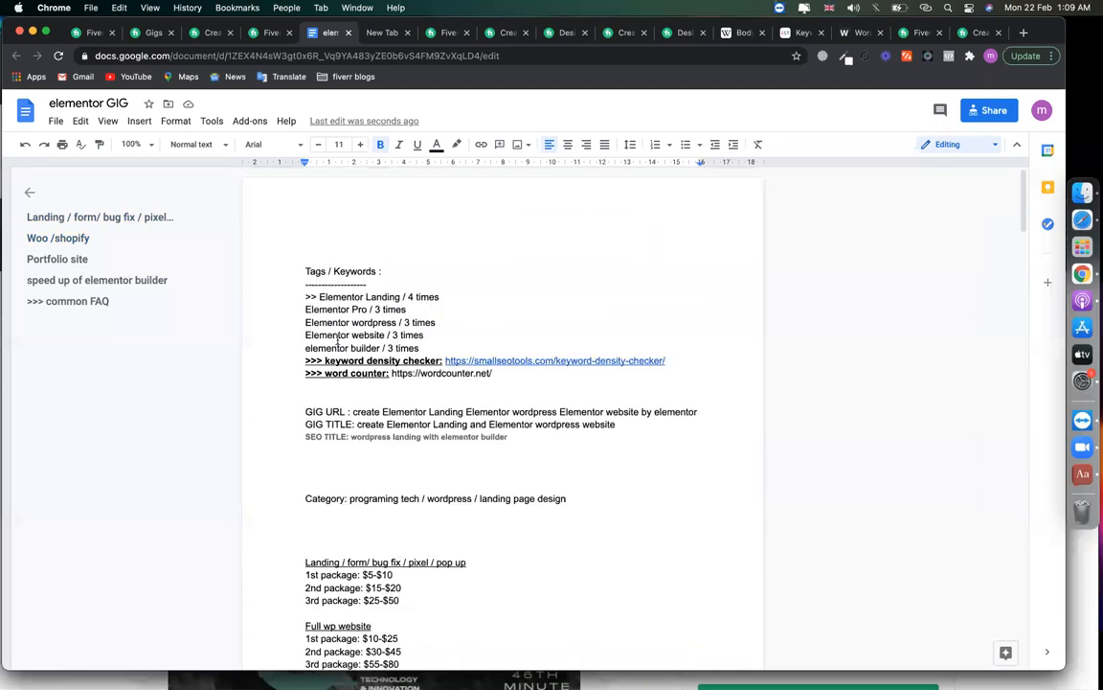
pyautogui.click(444, 347)
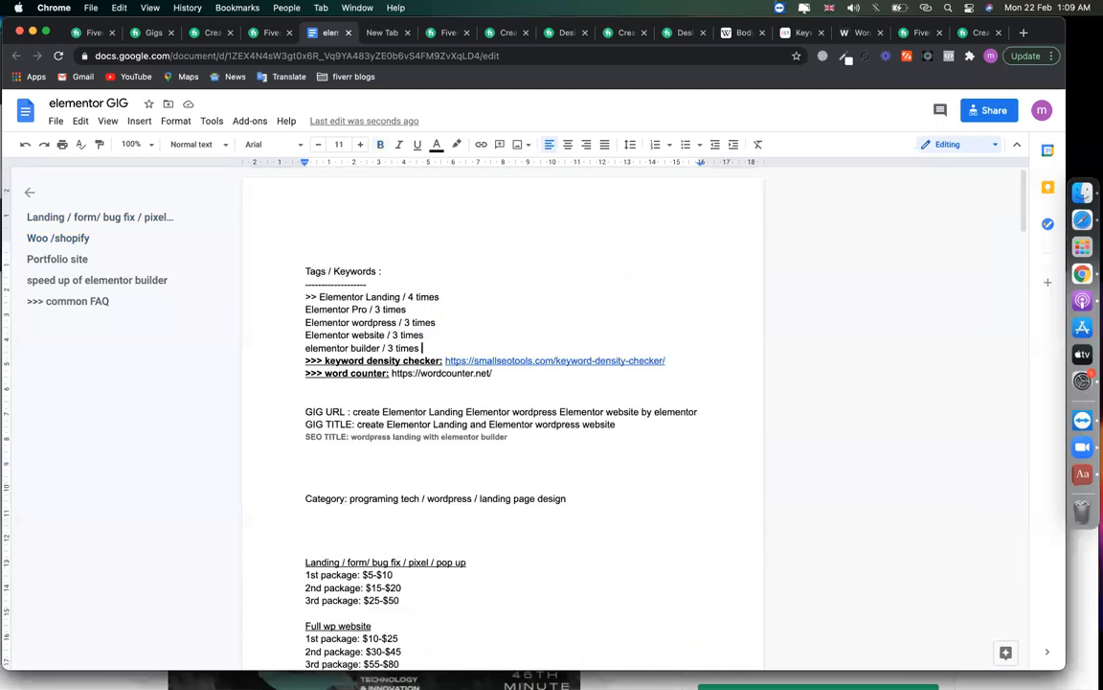
pyautogui.press('Return')
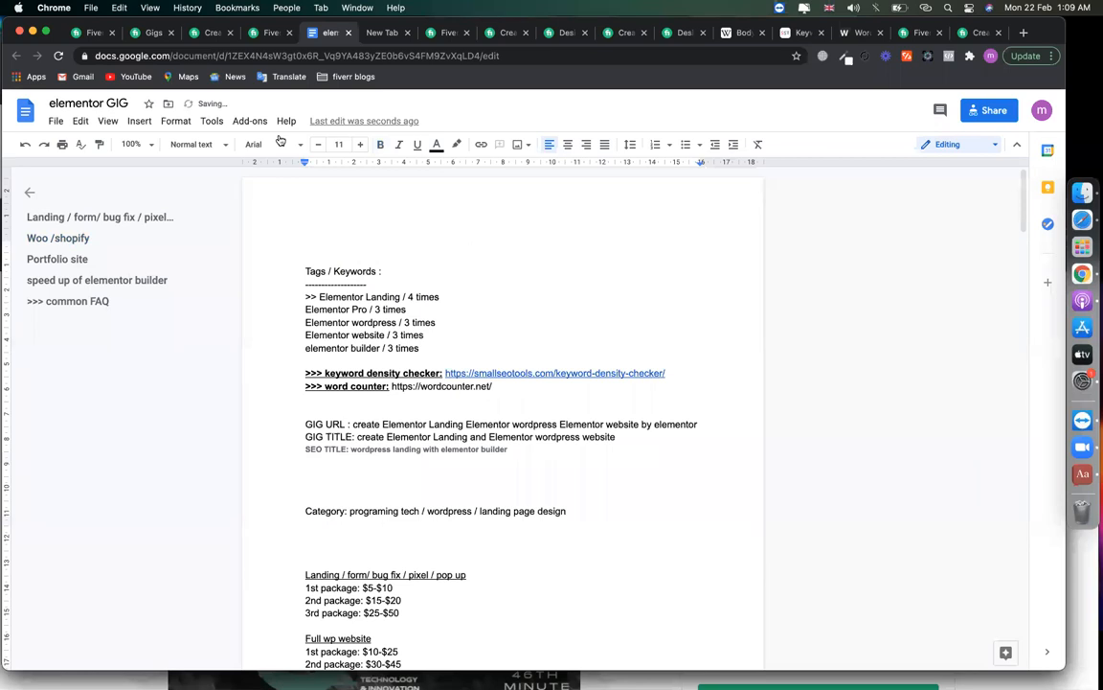
# Open the Fiverr account settings and choose "I have another Fiverr account" as the account deactivation reason without submitting it.
pyautogui.click(147, 33)
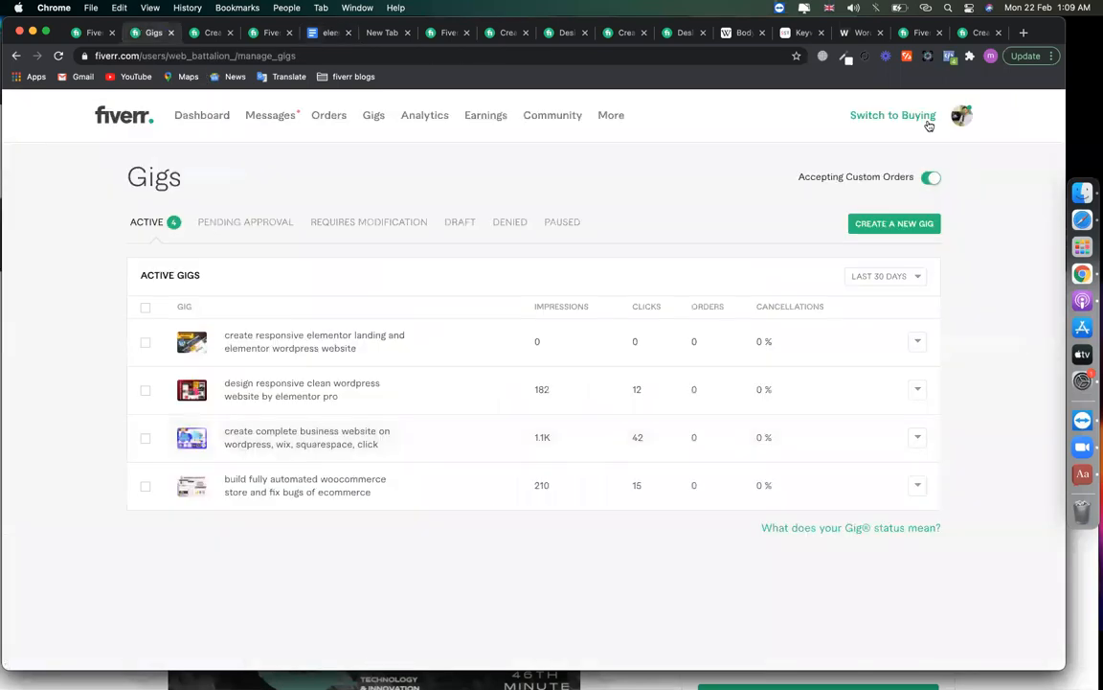
pyautogui.click(960, 116)
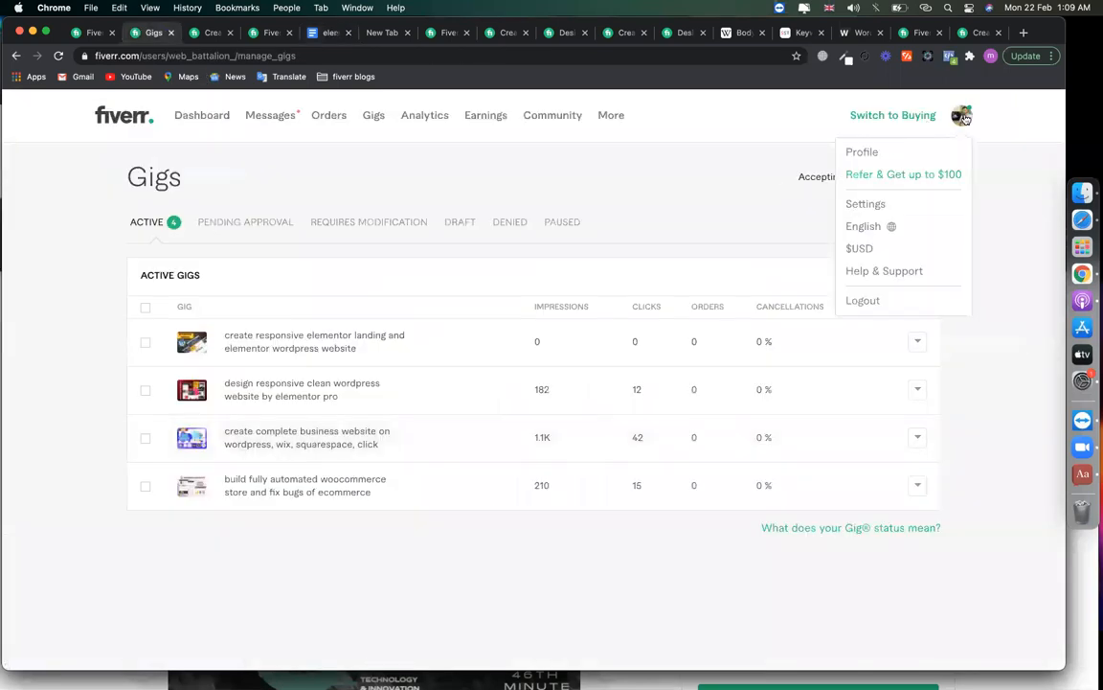
pyautogui.click(867, 204)
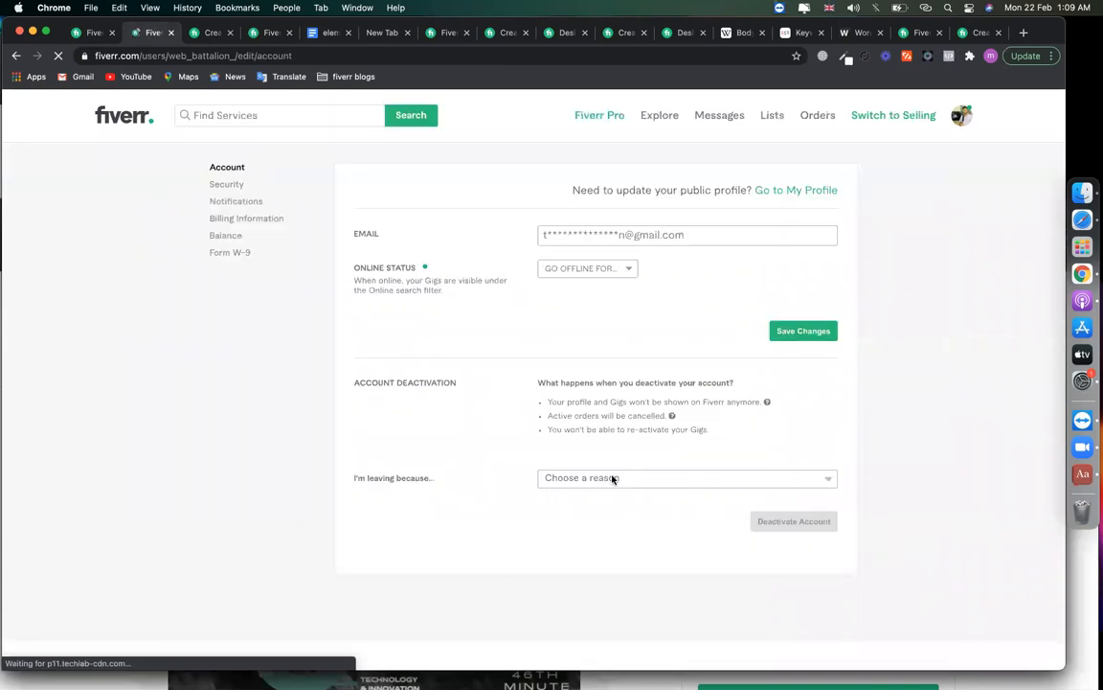
pyautogui.click(615, 478)
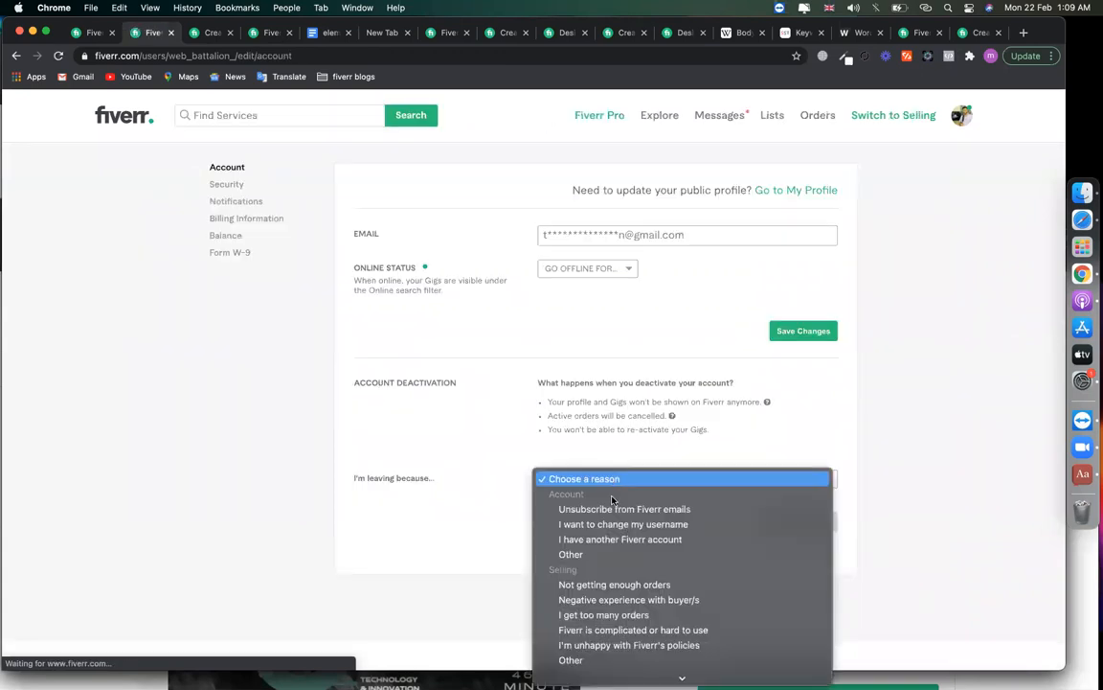
pyautogui.click(620, 540)
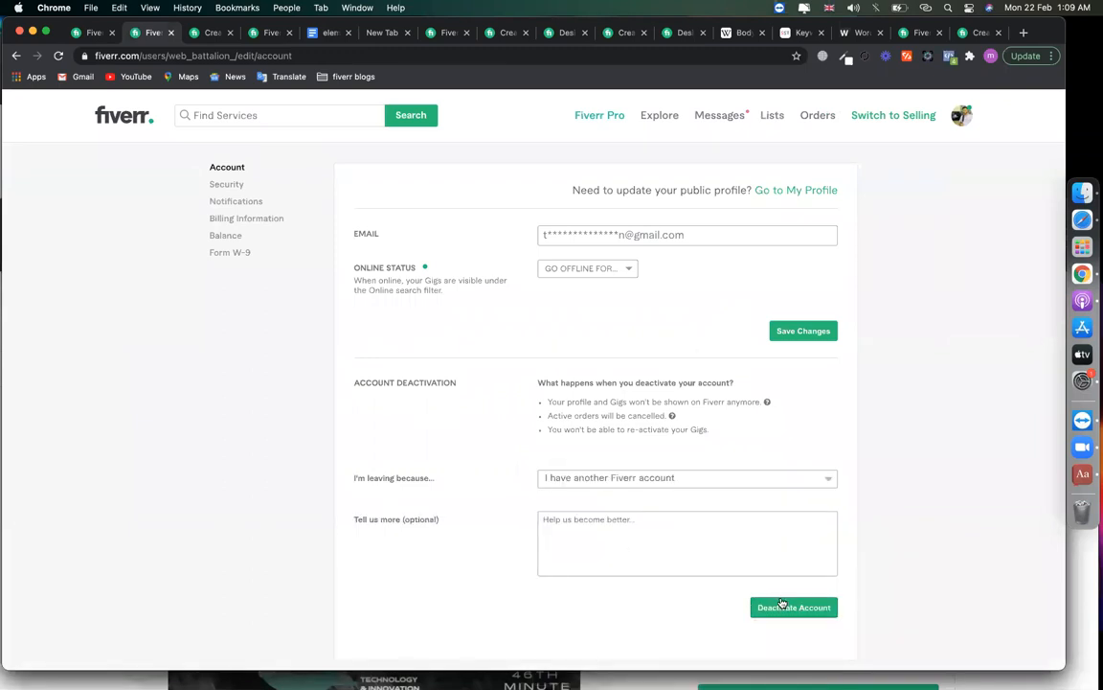
pyautogui.click(629, 480)
pyautogui.click(469, 432)
# View the recent notifications and the conversations in the Fiverr message inbox.
pyautogui.moveTo(730, 118)
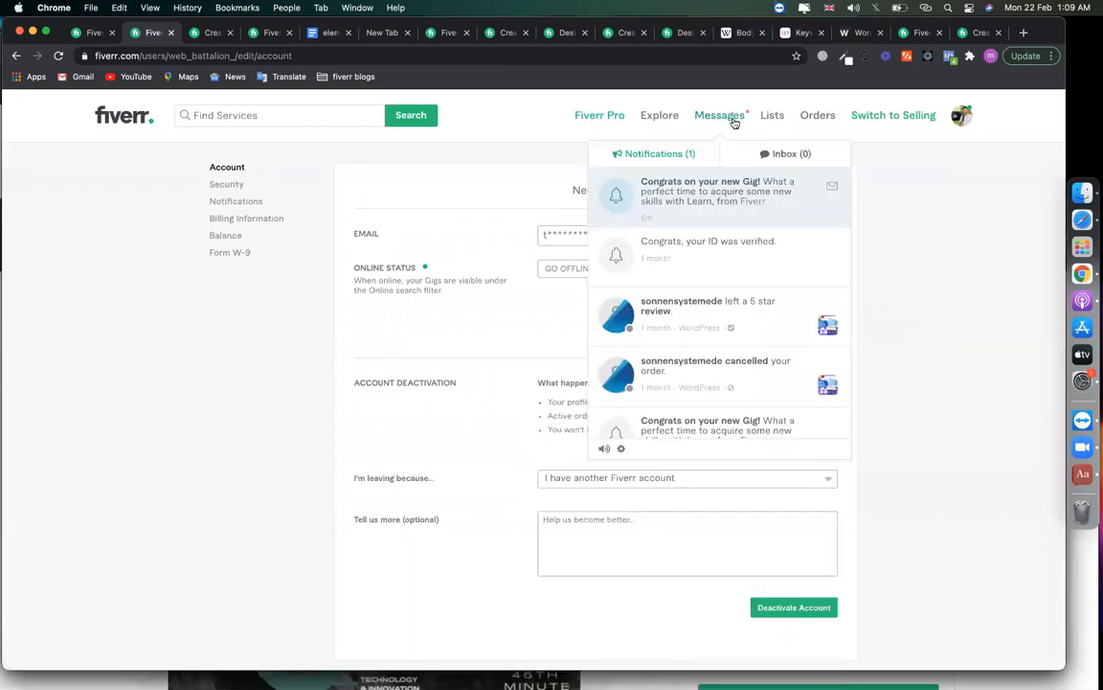
pyautogui.click(757, 155)
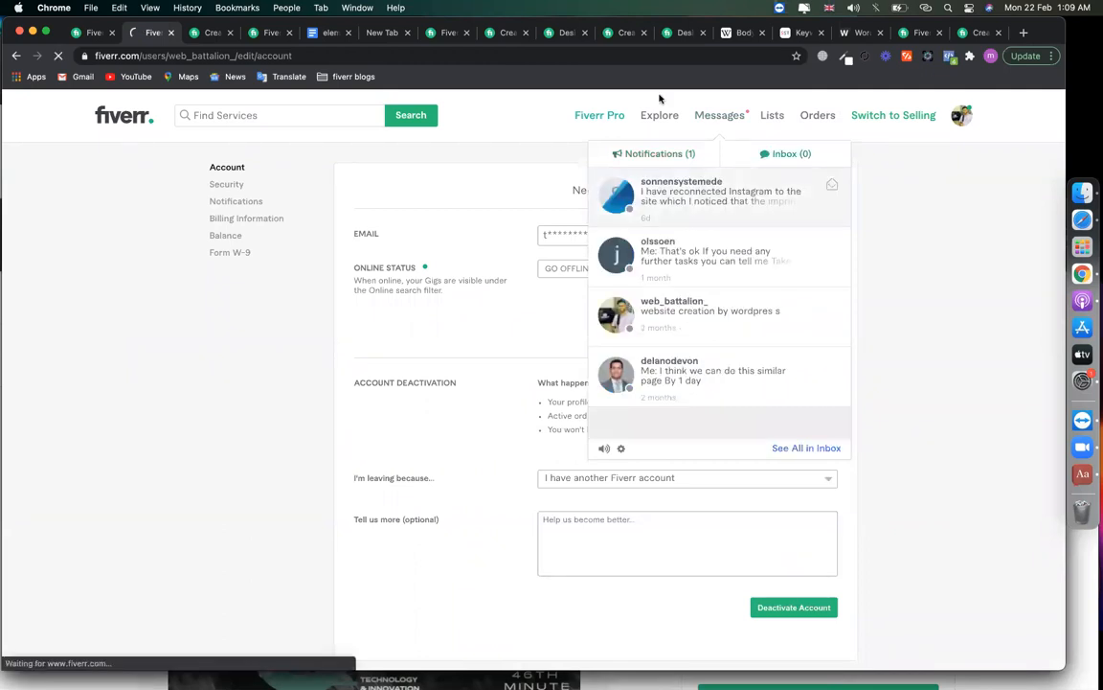
# Examine the wording of the competitor gig title about designing a responsive wordpress website using elementor pro page builder.
pyautogui.click(677, 34)
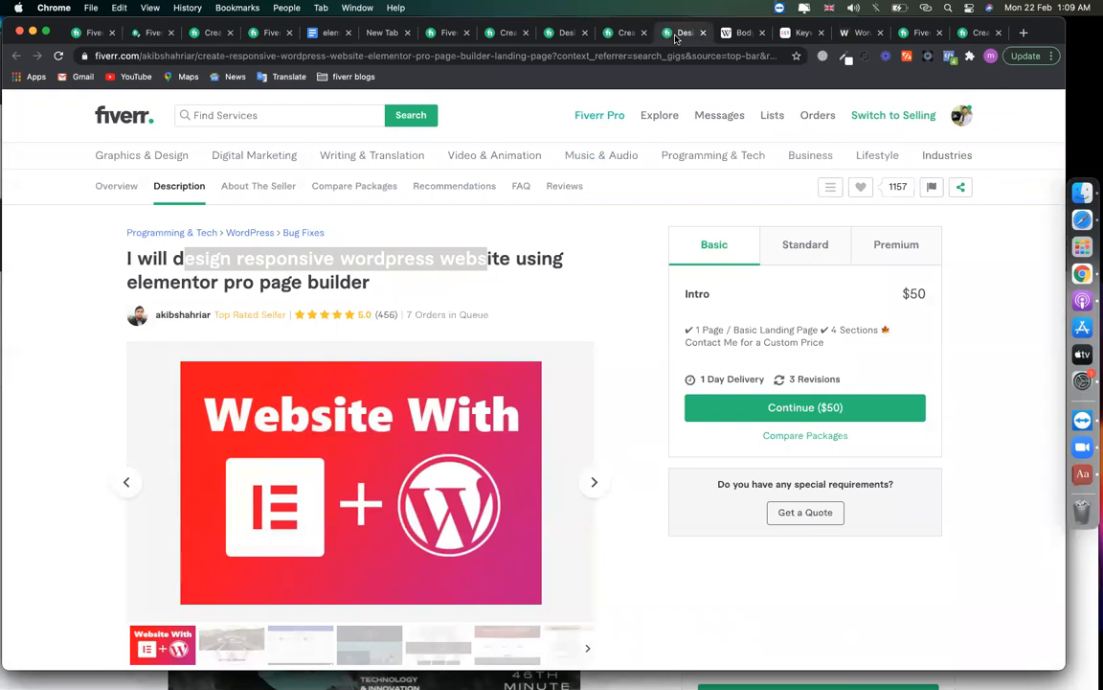
pyautogui.click(291, 259)
pyautogui.moveTo(372, 282); pyautogui.dragTo(116, 268)
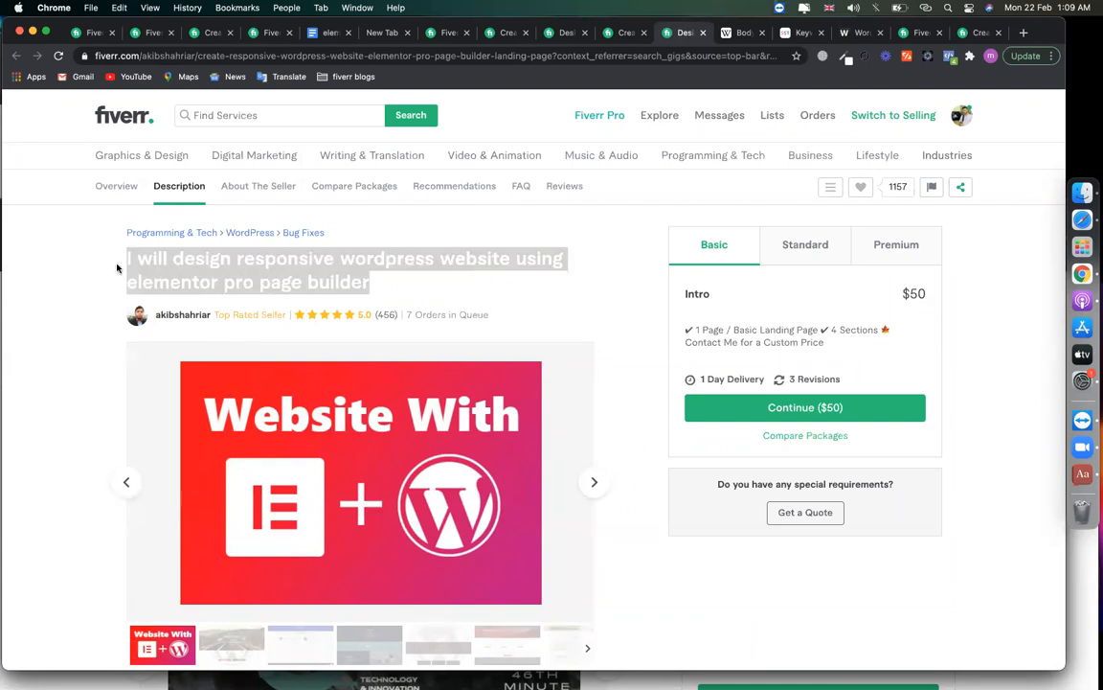
pyautogui.doubleClick(192, 259)
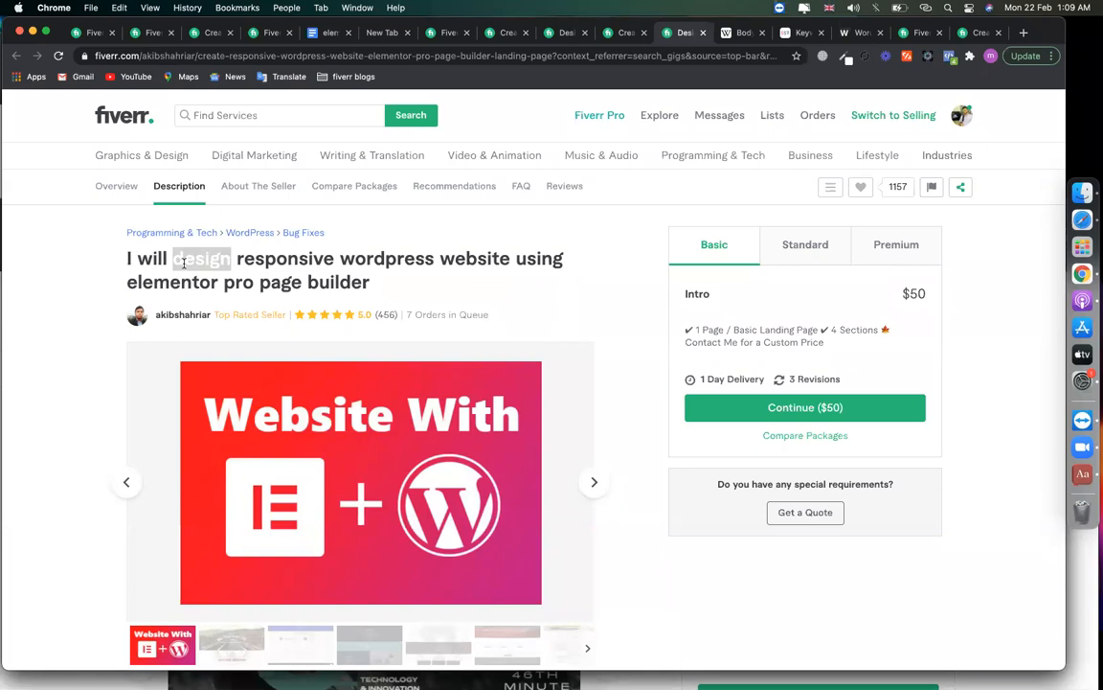
pyautogui.doubleClick(269, 259)
pyautogui.doubleClick(387, 257)
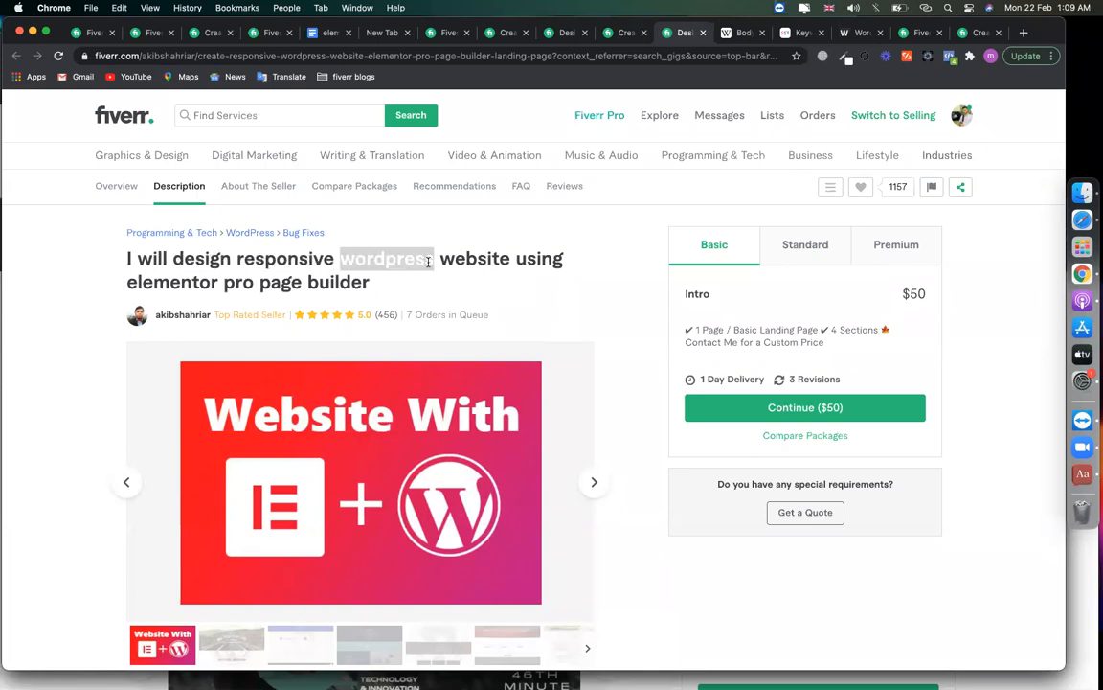
pyautogui.click(530, 258)
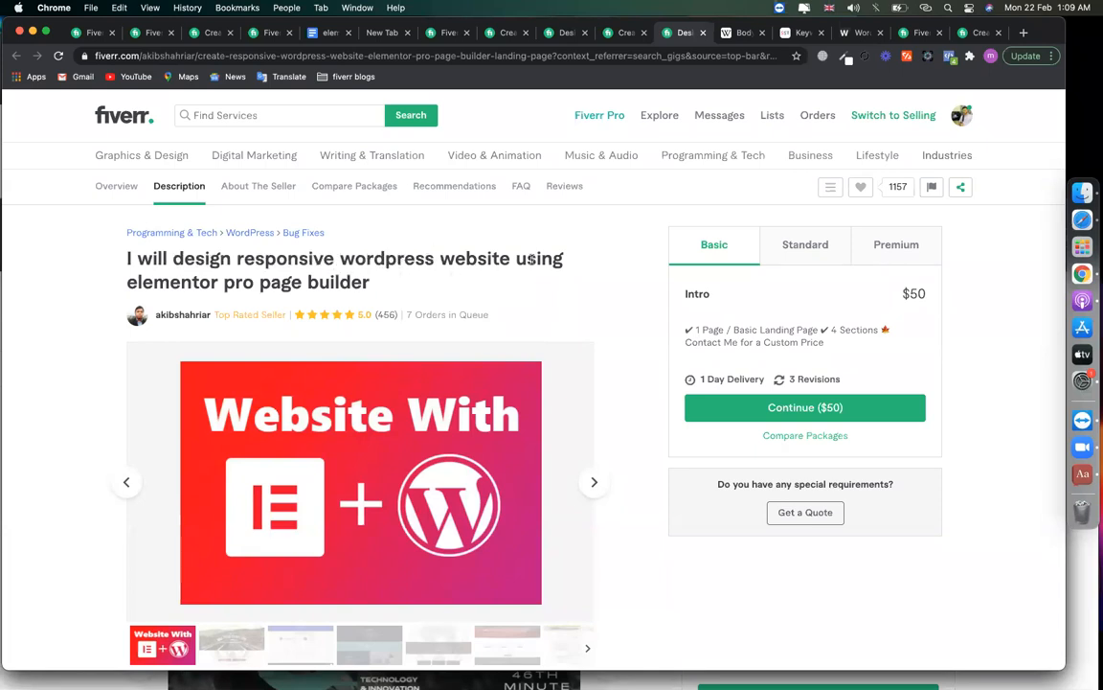
pyautogui.doubleClick(529, 259)
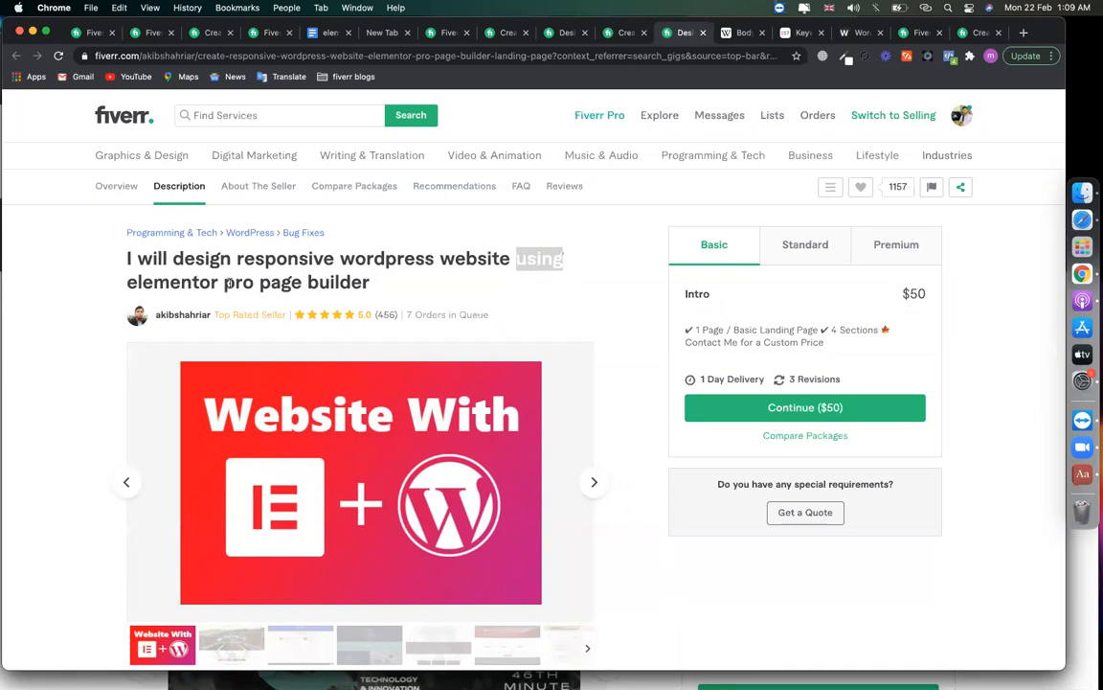
pyautogui.click(93, 220)
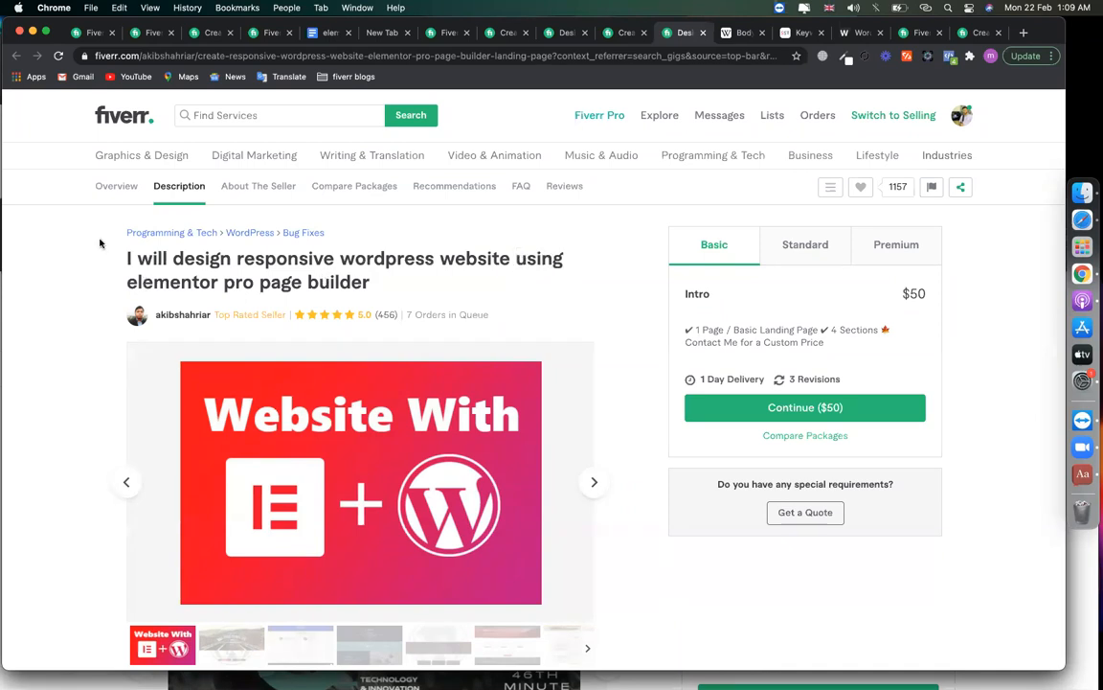
# Examine the wording of the own gig title about creating a complete business website on wordpress, wix, squarespace, click funnels.
pyautogui.click(199, 41)
pyautogui.scroll(5, 92, 277)
pyautogui.scroll(10, 91, 277)
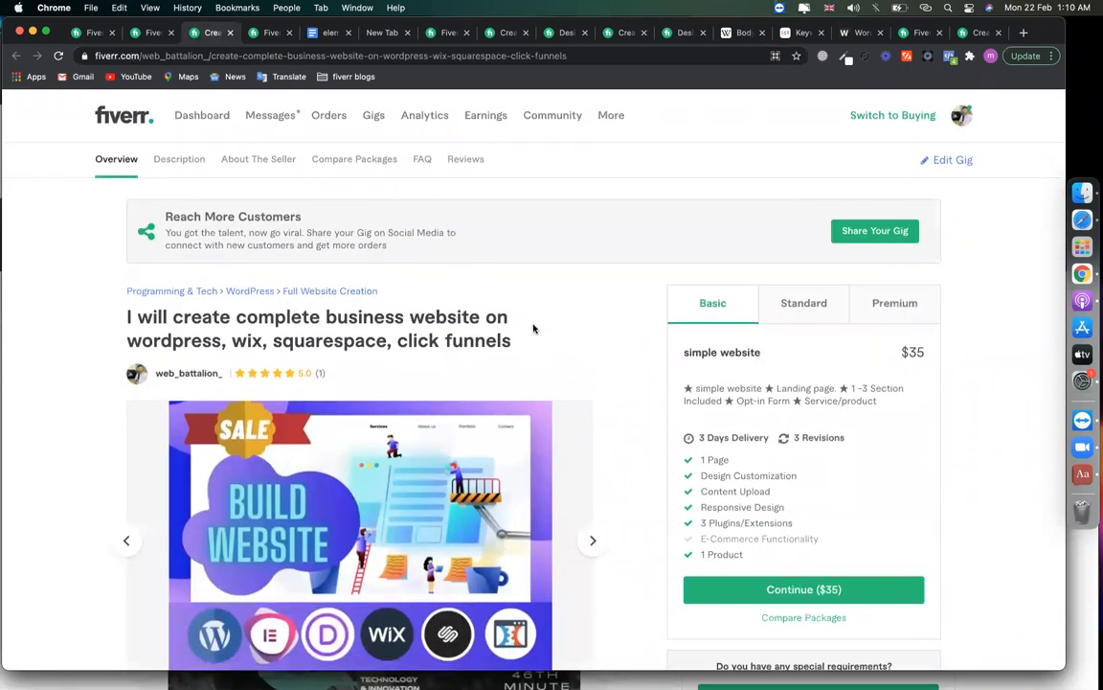
pyautogui.moveTo(514, 341); pyautogui.dragTo(5, 341)
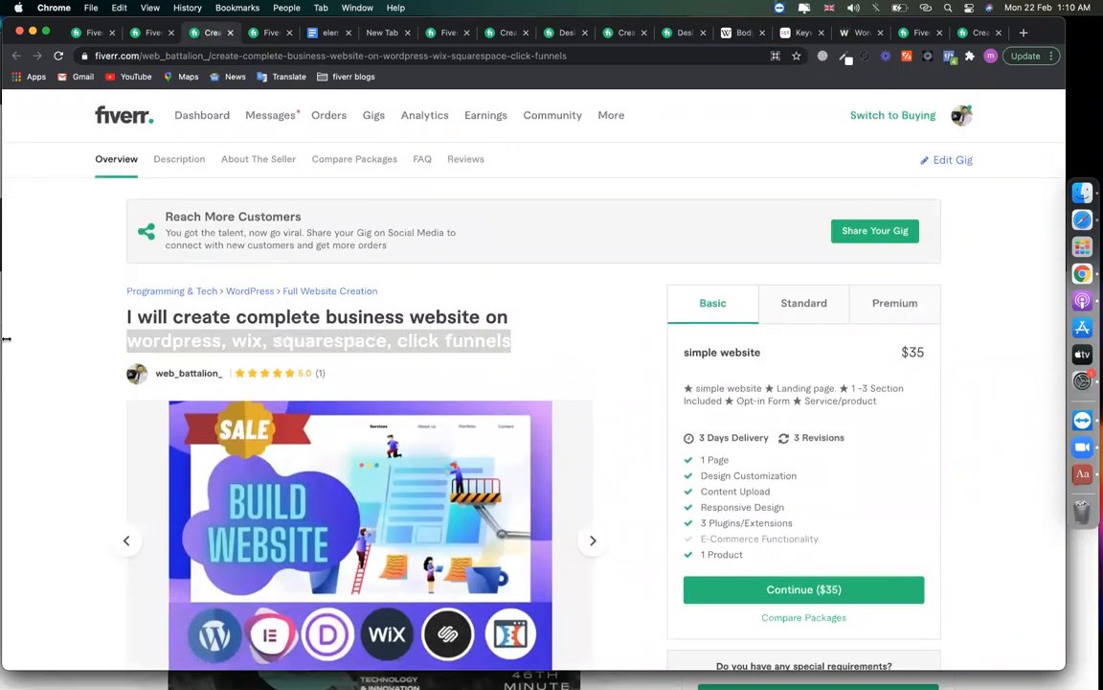
pyautogui.click(80, 328)
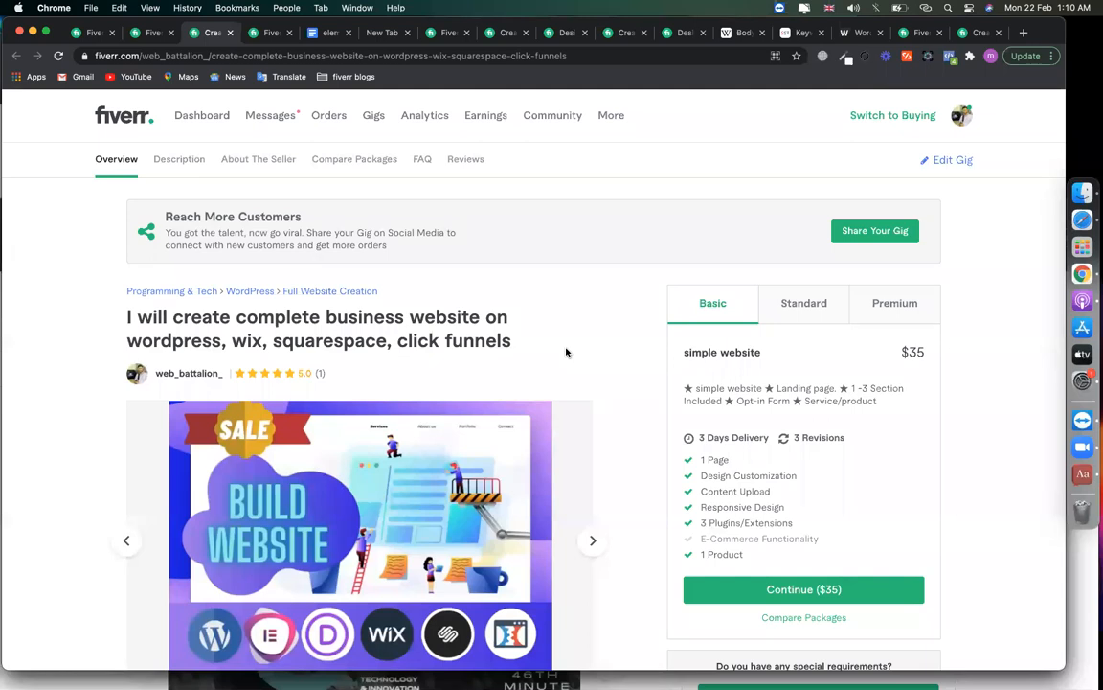
pyautogui.moveTo(512, 340); pyautogui.dragTo(127, 317)
pyautogui.click(129, 316)
pyautogui.click(548, 345)
pyautogui.click(96, 309)
pyautogui.doubleClick(278, 317)
pyautogui.click(433, 316)
pyautogui.doubleClick(434, 316)
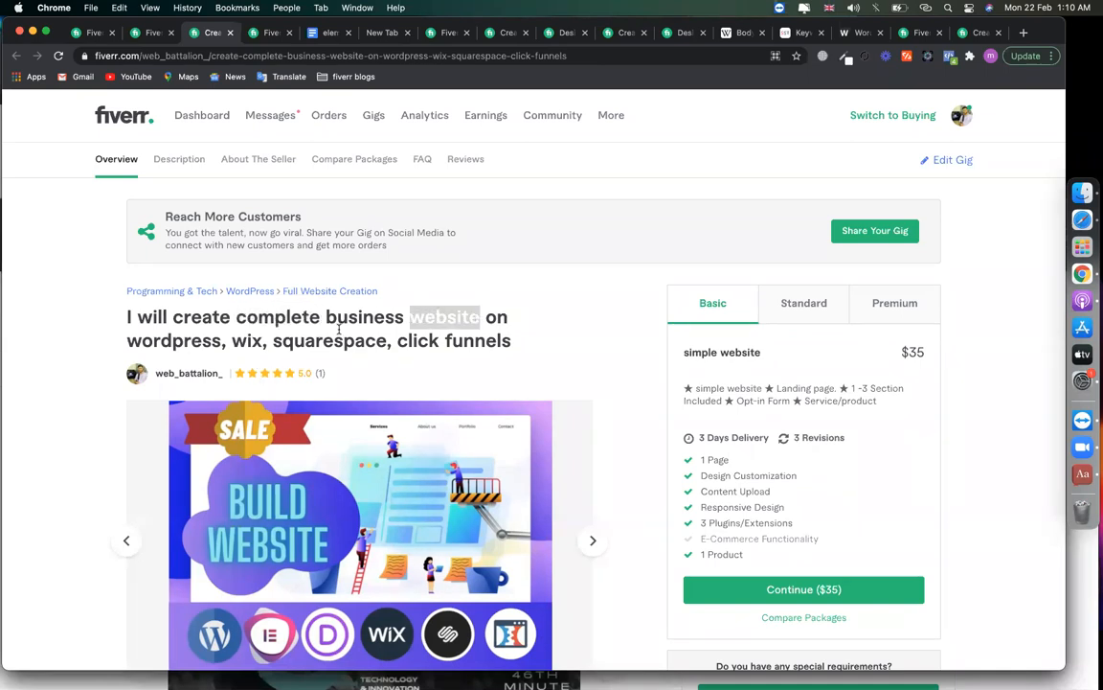
pyautogui.doubleClick(176, 342)
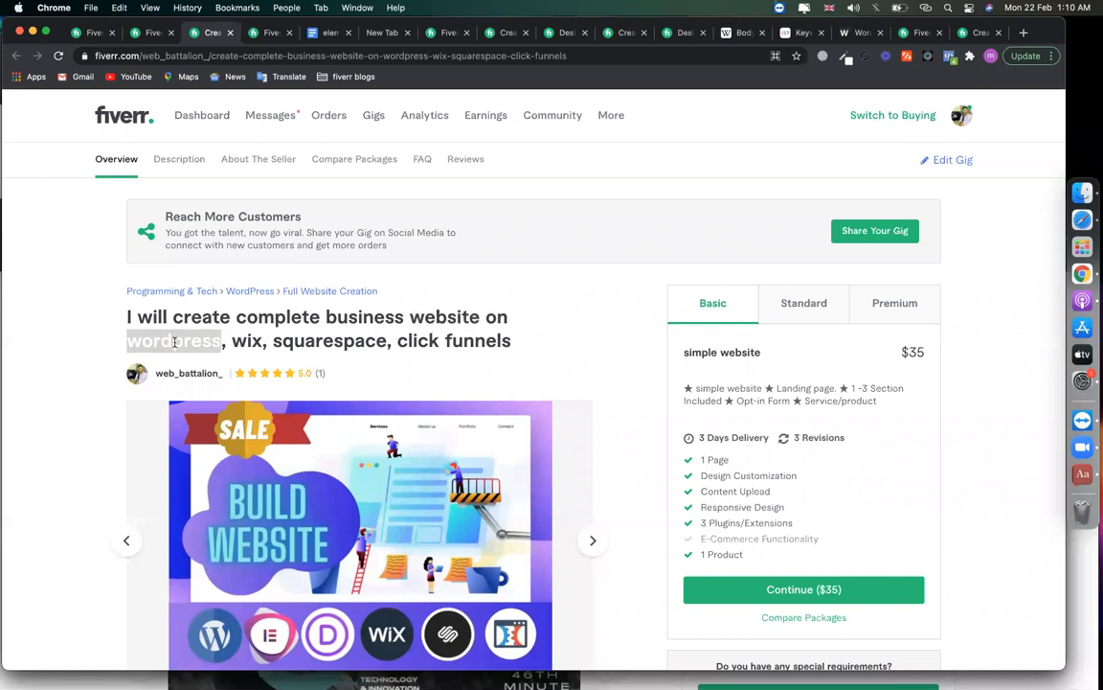
pyautogui.click(73, 333)
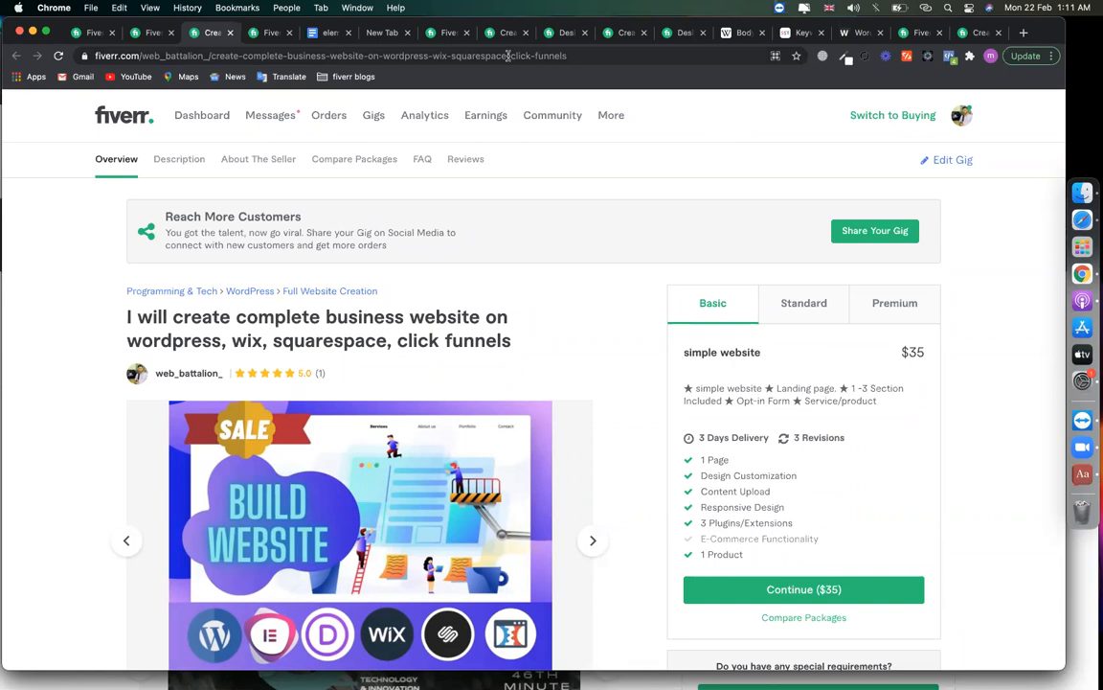
# Switch to Safari and open Google Drive in a new browser tab.
pyautogui.click(387, 31)
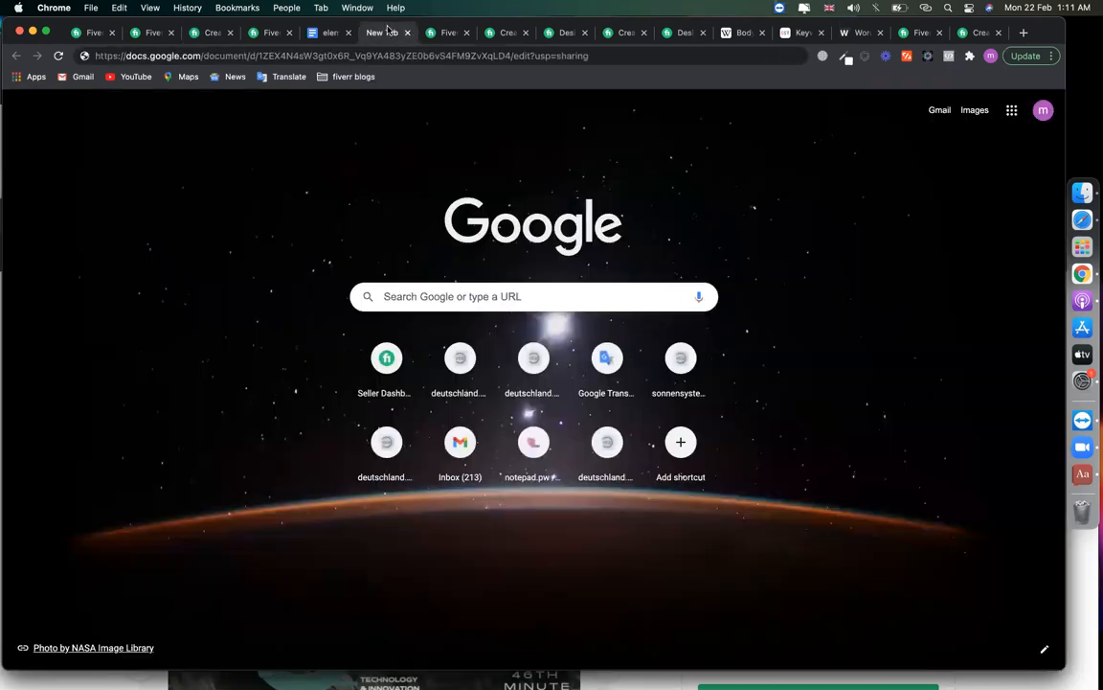
pyautogui.click(1061, 275)
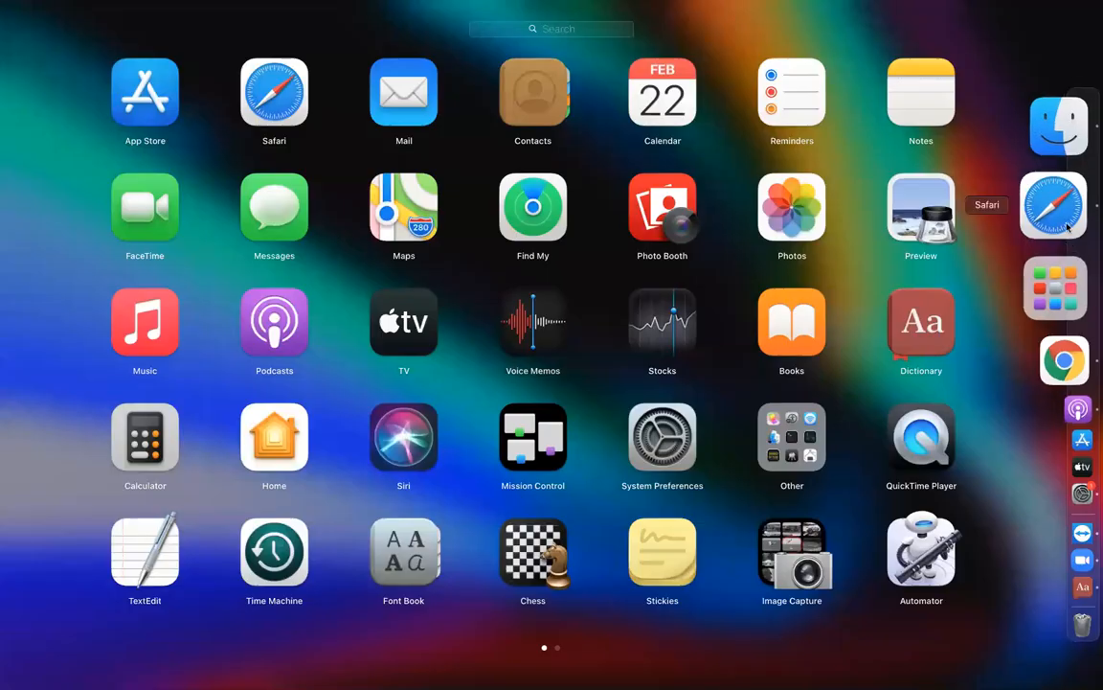
pyautogui.click(1065, 222)
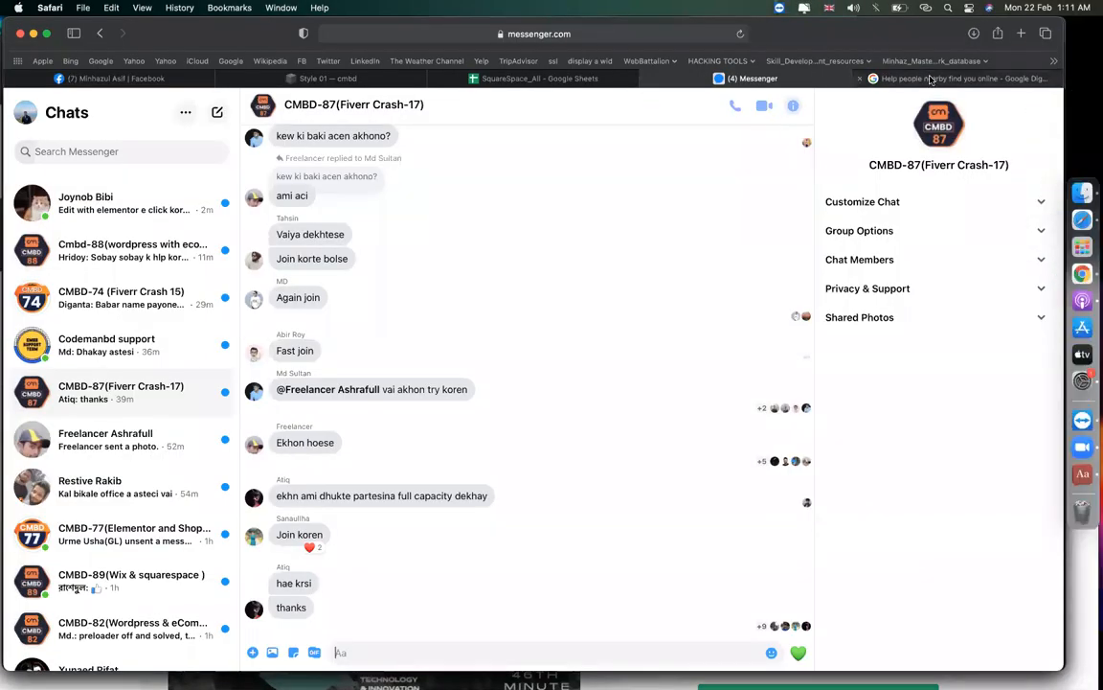
pyautogui.click(929, 78)
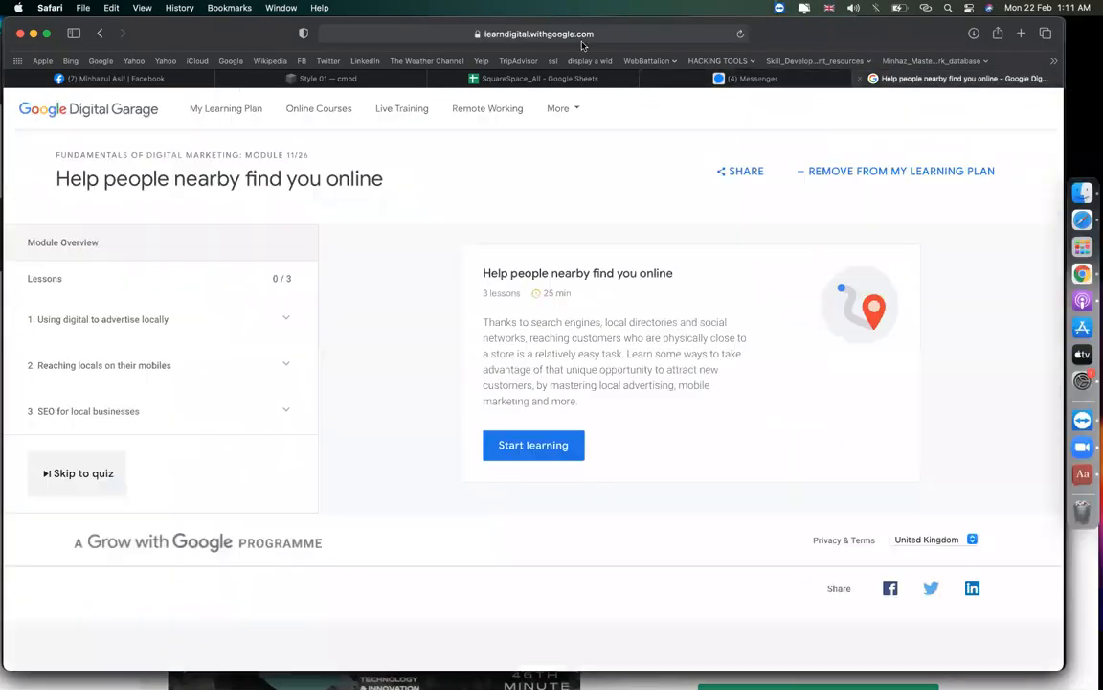
pyautogui.click(1019, 33)
pyautogui.write('dr')
pyautogui.press('Return')
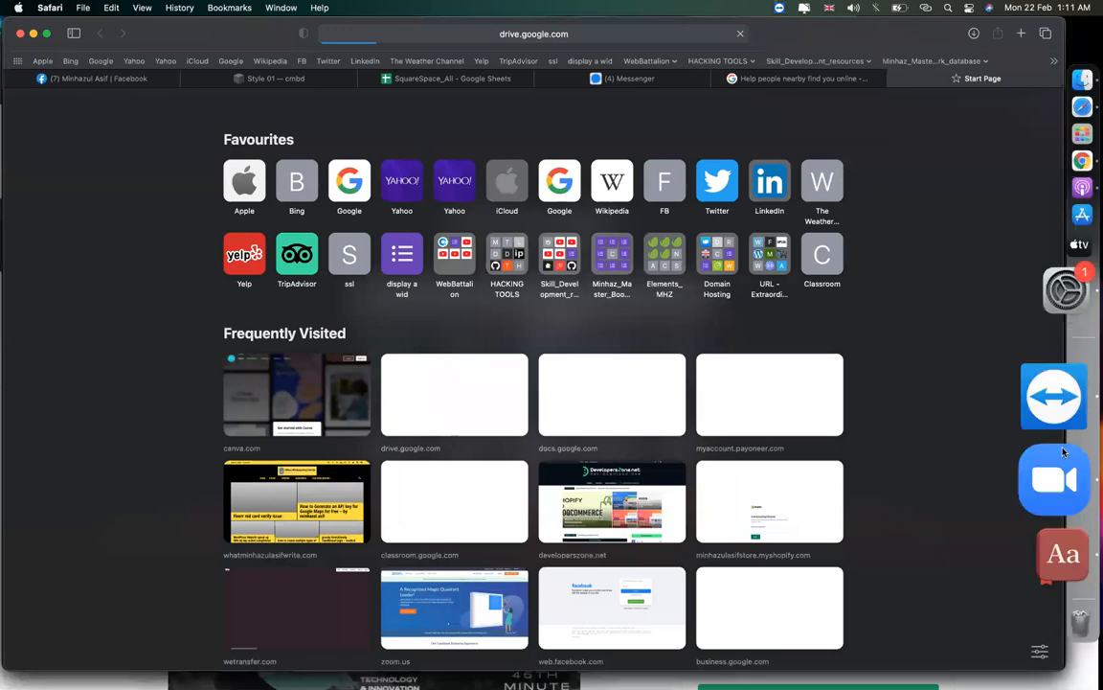
pyautogui.click(1053, 443)
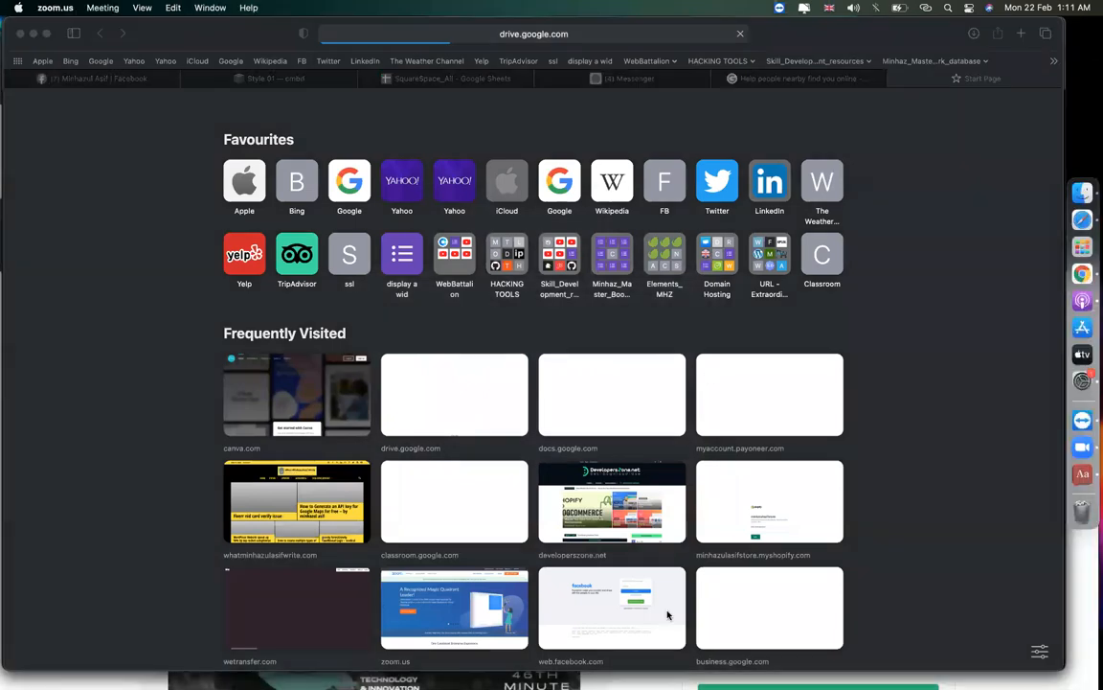
pyautogui.click(1059, 208)
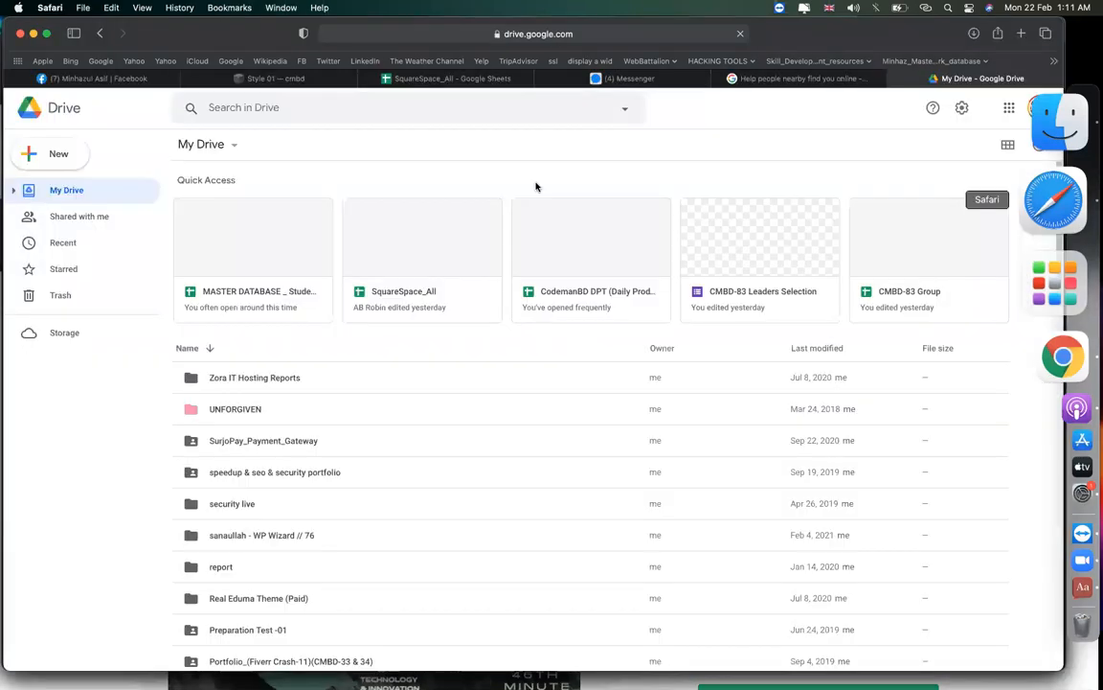
# Create a blank Google Form and name it "fiverr crash 17 - DAY-01".
pyautogui.click(39, 161)
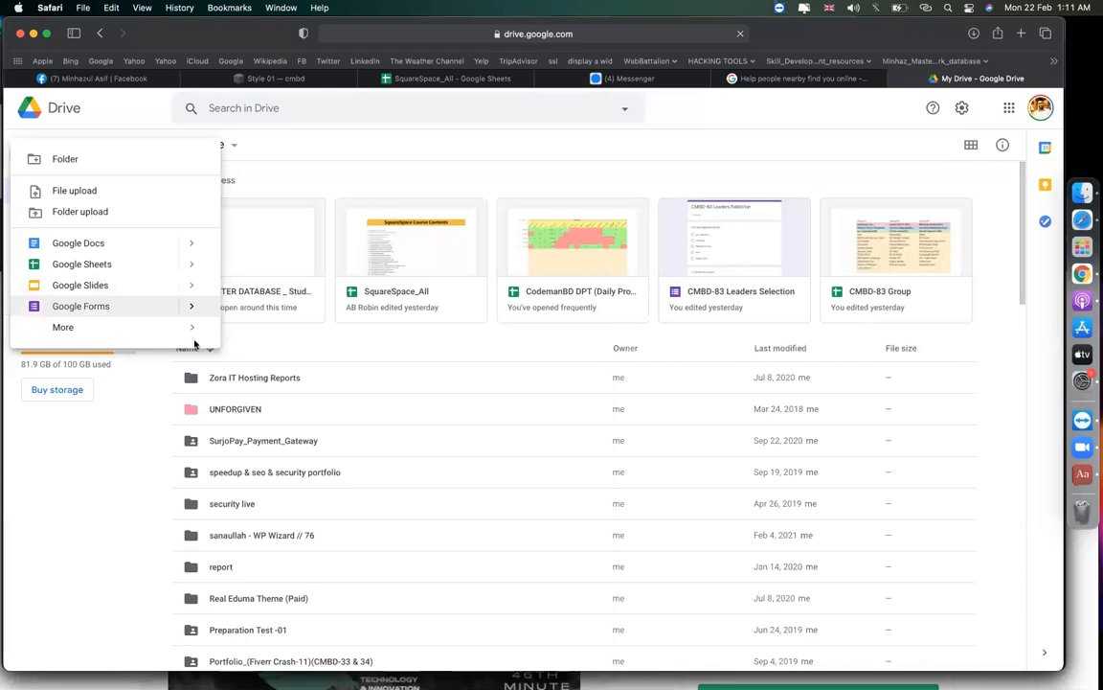
pyautogui.click(186, 308)
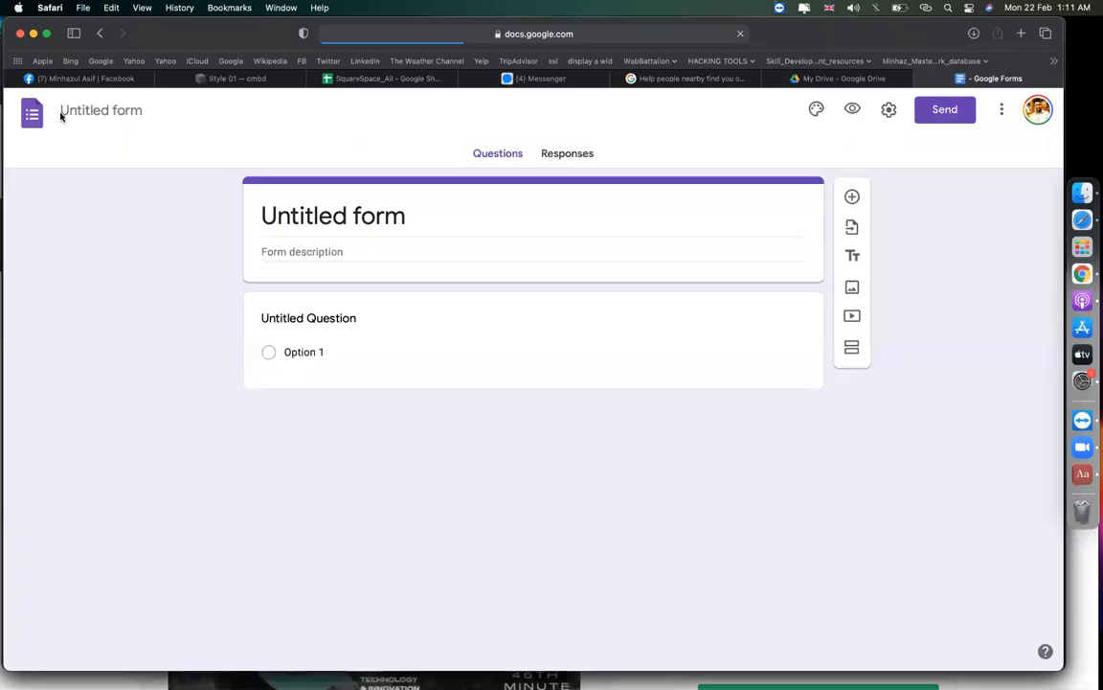
pyautogui.click(122, 112)
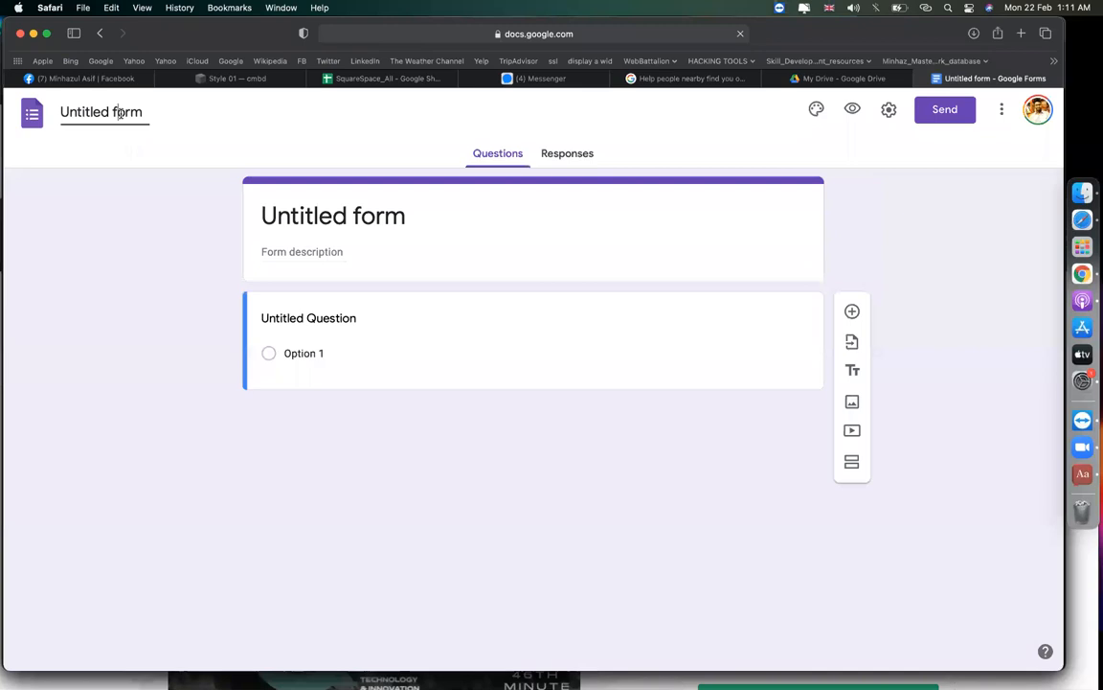
pyautogui.tripleClick(121, 112)
pyautogui.write('f')
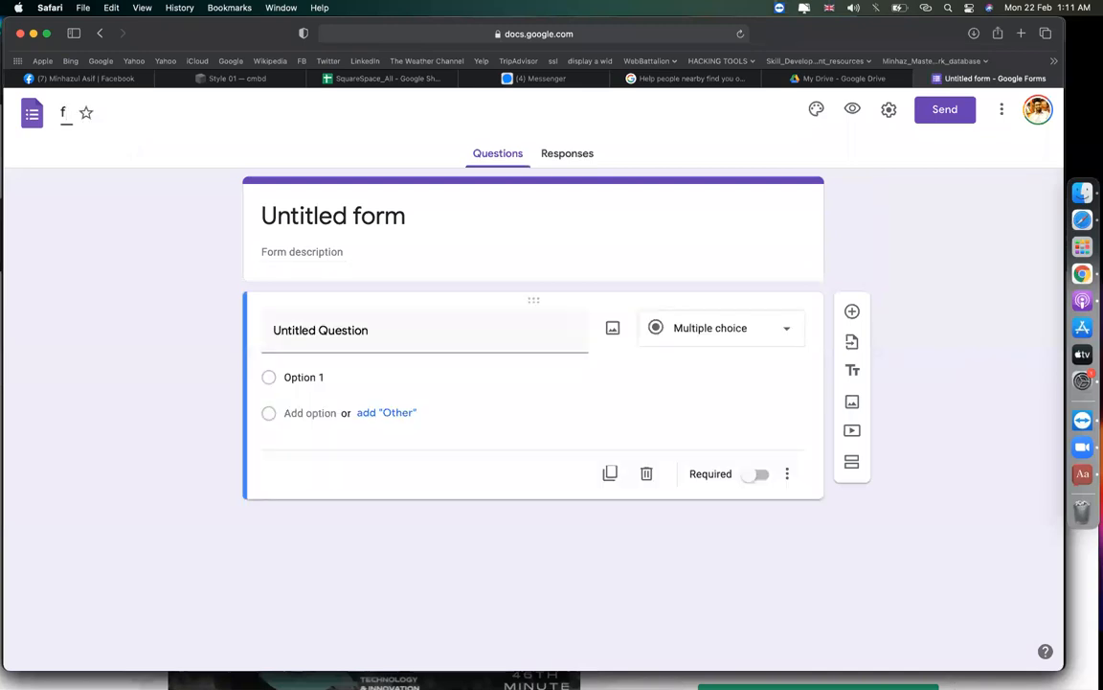
pyautogui.write('iverr cra')
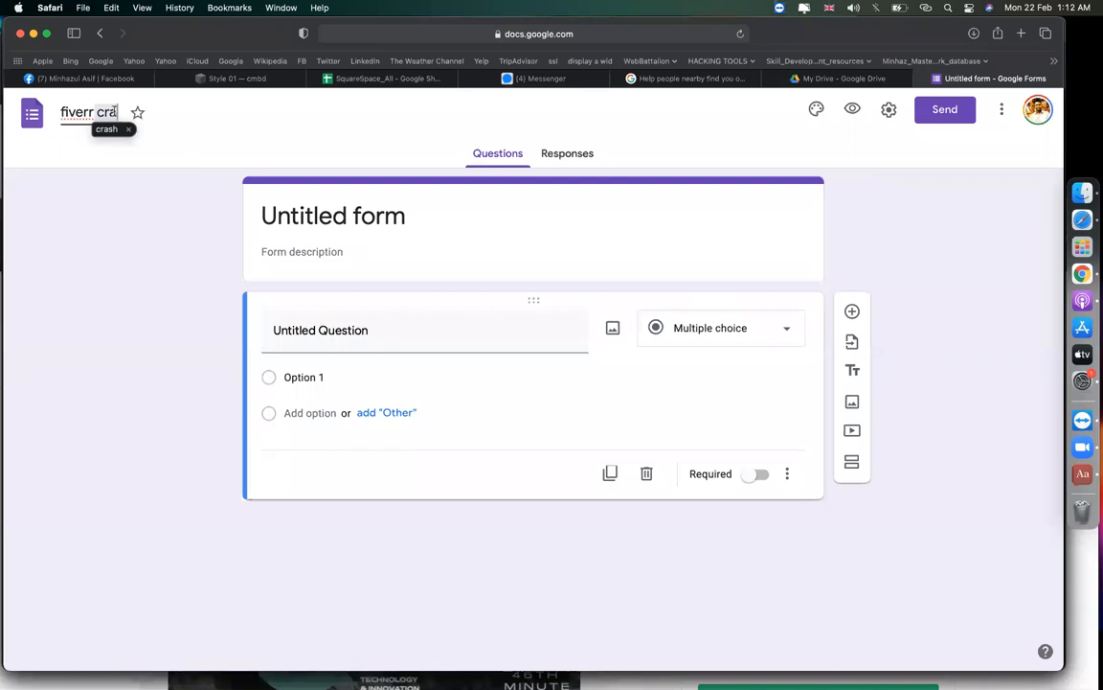
pyautogui.write('sh')
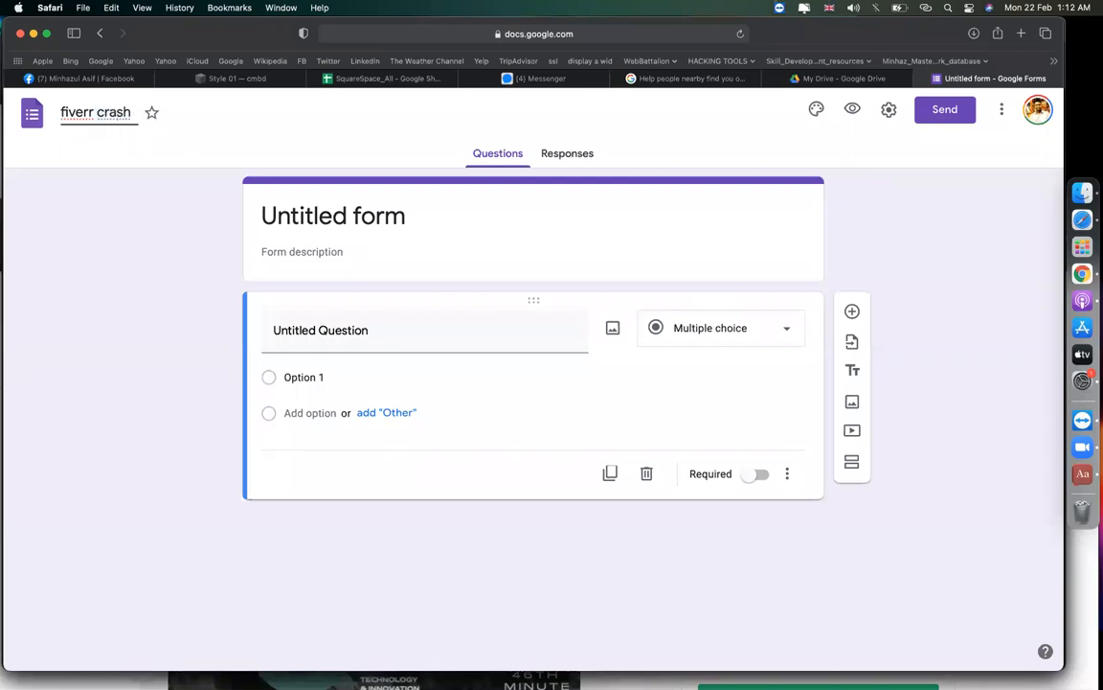
pyautogui.write(' 17 - DAY-01')
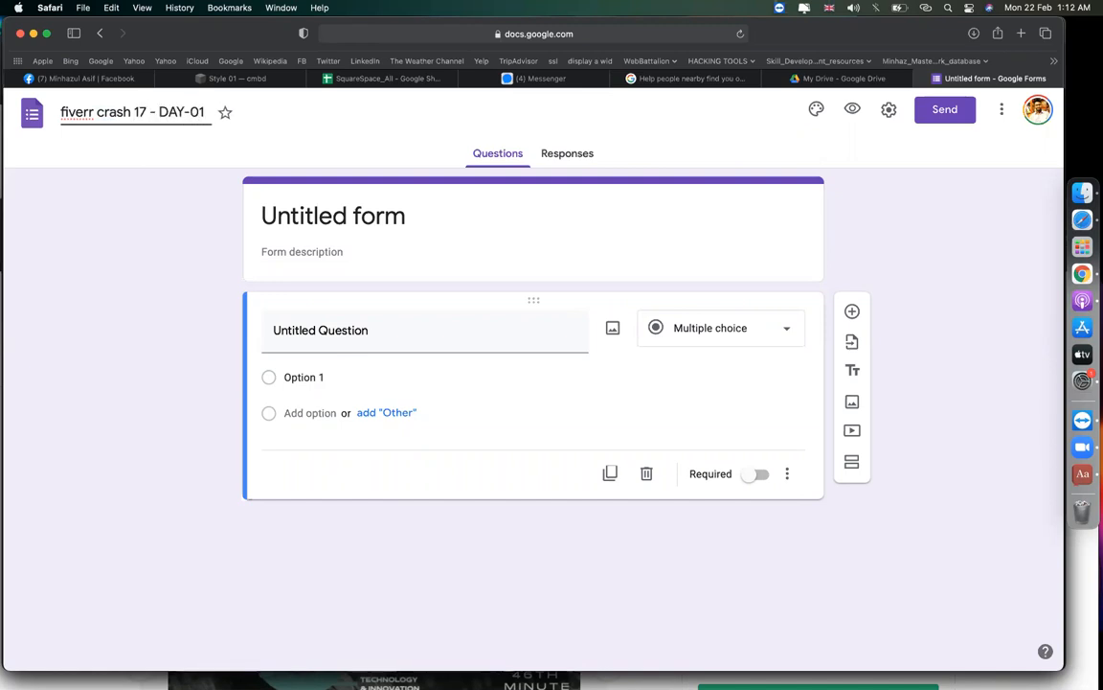
# Change the form's name to "fiverr crash 17 | DAY-02 submission form" and apply it as the form title too.
pyautogui.press('BackSpace')
pyautogui.write('2')
pyautogui.press('Left')
pyautogui.press('Left')
pyautogui.press('Left')
pyautogui.press('Left')
pyautogui.press('Left')
pyautogui.press('Left')
pyautogui.press('BackSpace')
pyautogui.press('BackSpace')
pyautogui.write('|')
pyautogui.press('Right')
pyautogui.press('Right')
pyautogui.press('Right')
pyautogui.press('Right')
pyautogui.press('Right')
pyautogui.press('Right')
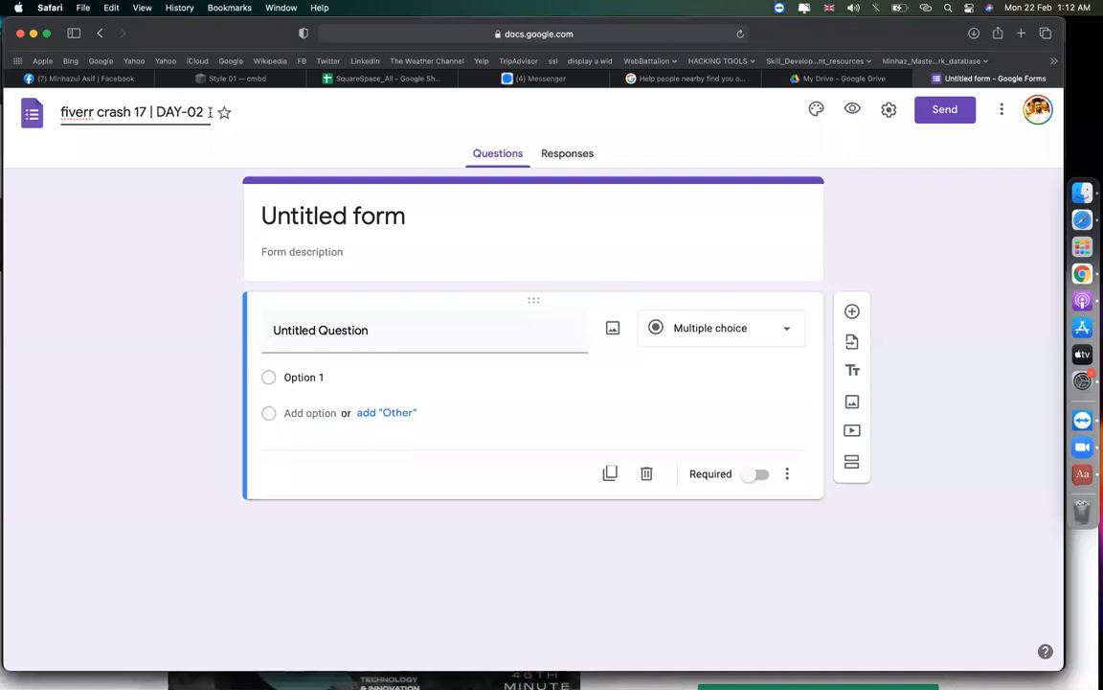
pyautogui.write('submission form')
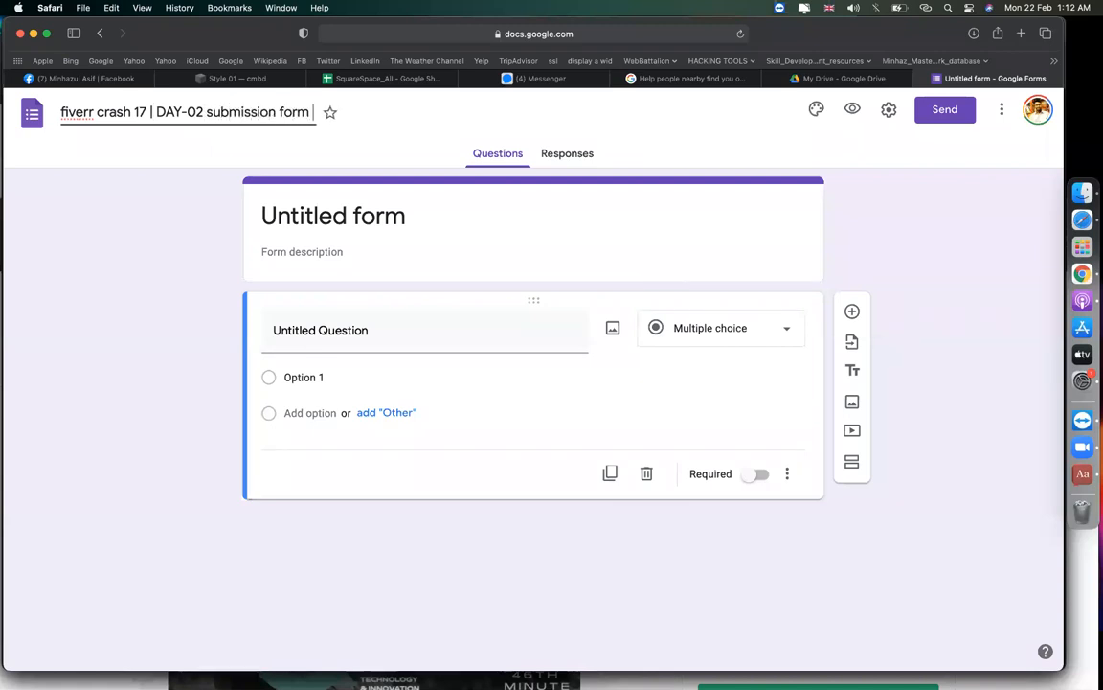
pyautogui.press('super+a')
pyautogui.click(431, 218)
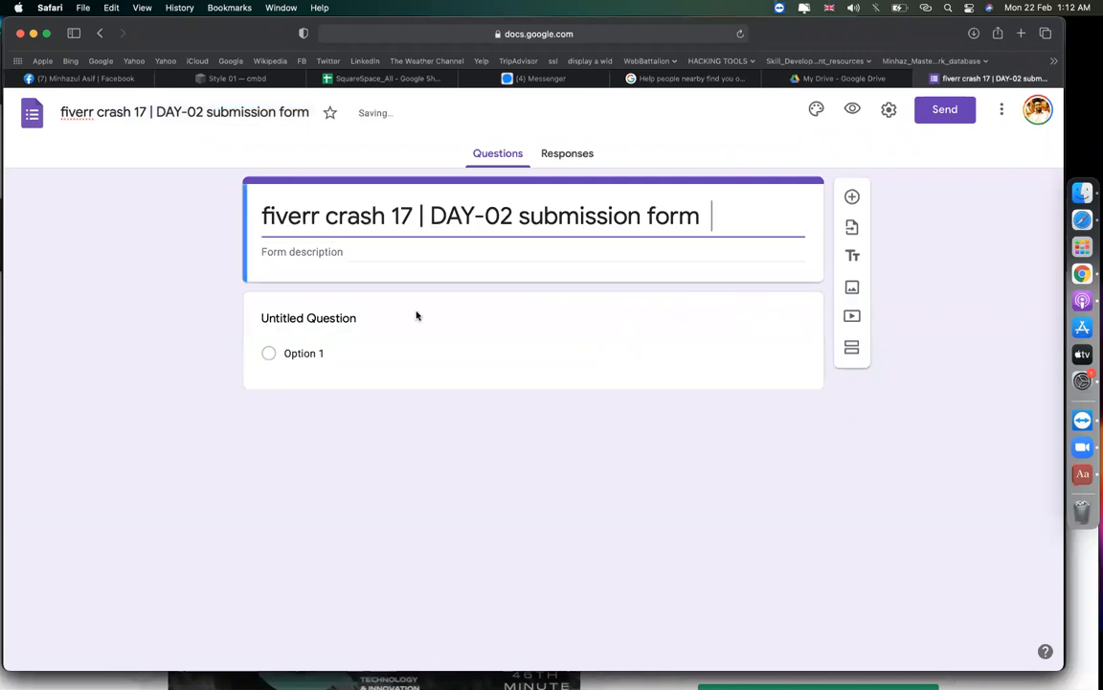
# Title the first question "name" and add two more short-answer questions titled "email" and "fb profile".
pyautogui.click(300, 326)
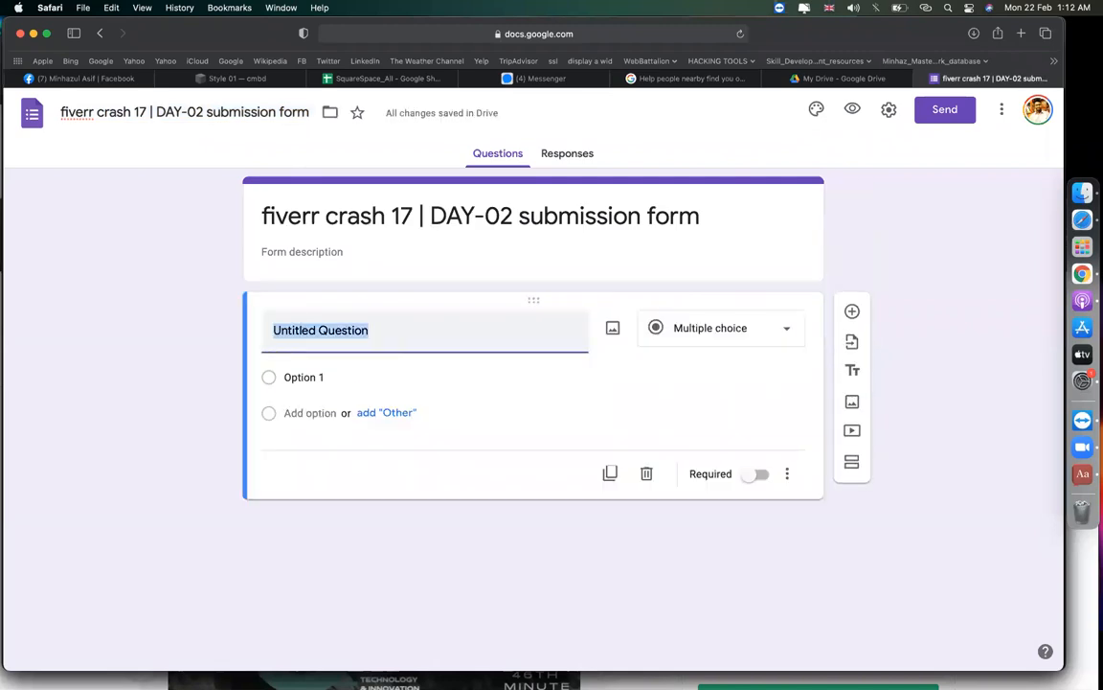
pyautogui.write('name')
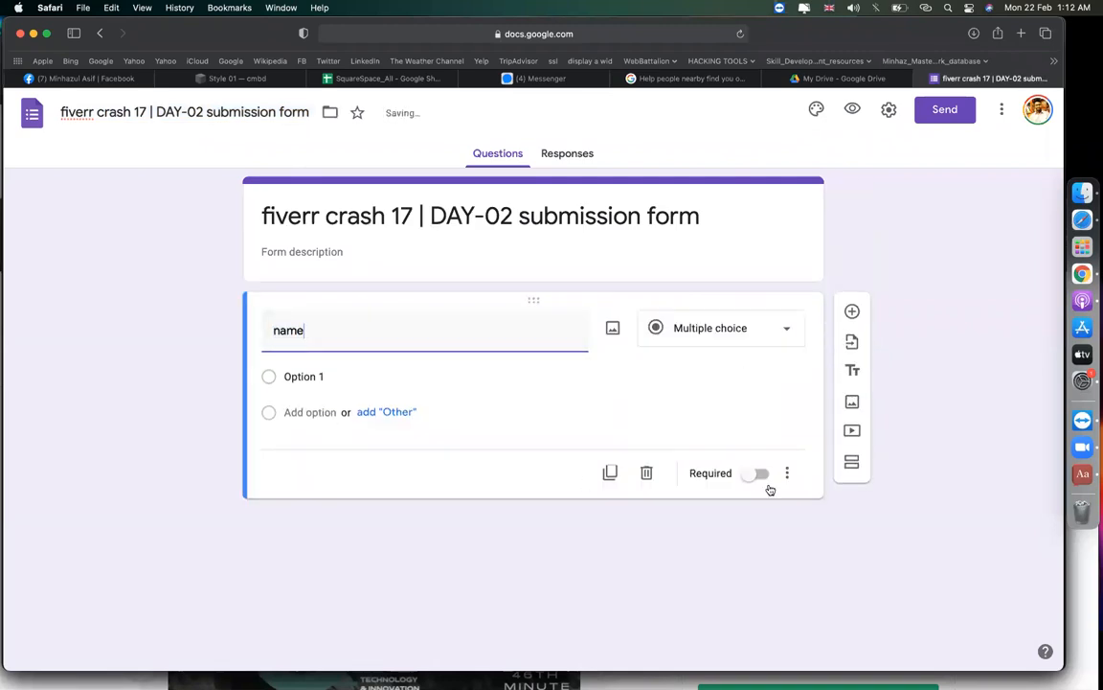
pyautogui.click(609, 445)
pyautogui.write('email')
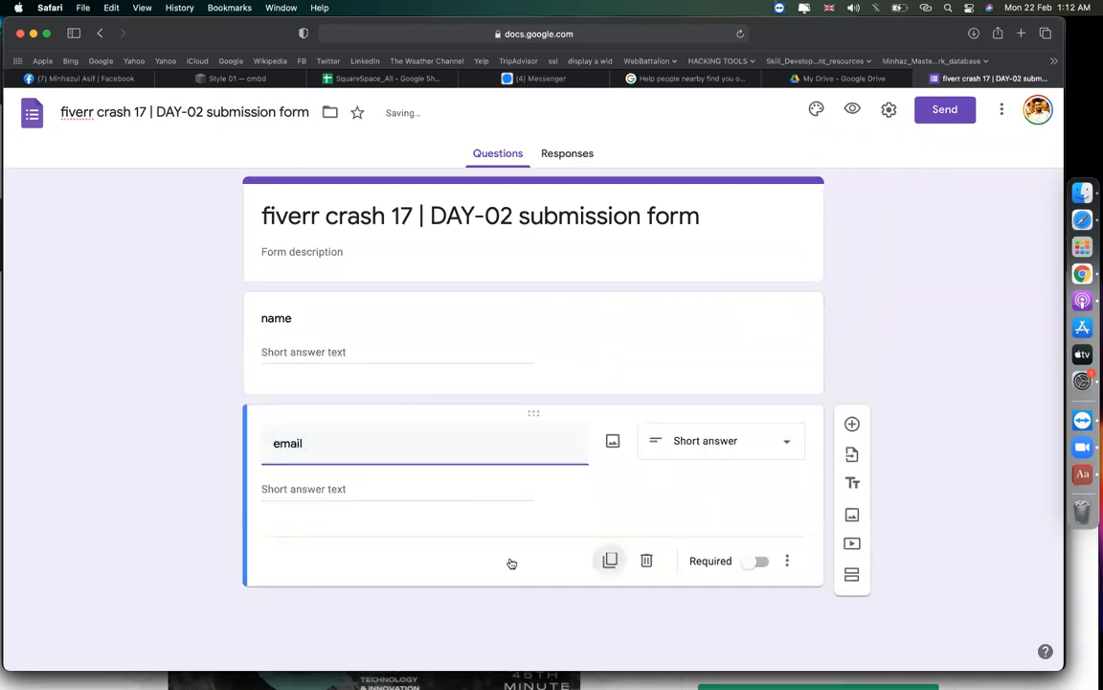
pyautogui.click(609, 560)
pyautogui.write('fb p')
pyautogui.write('rofile')
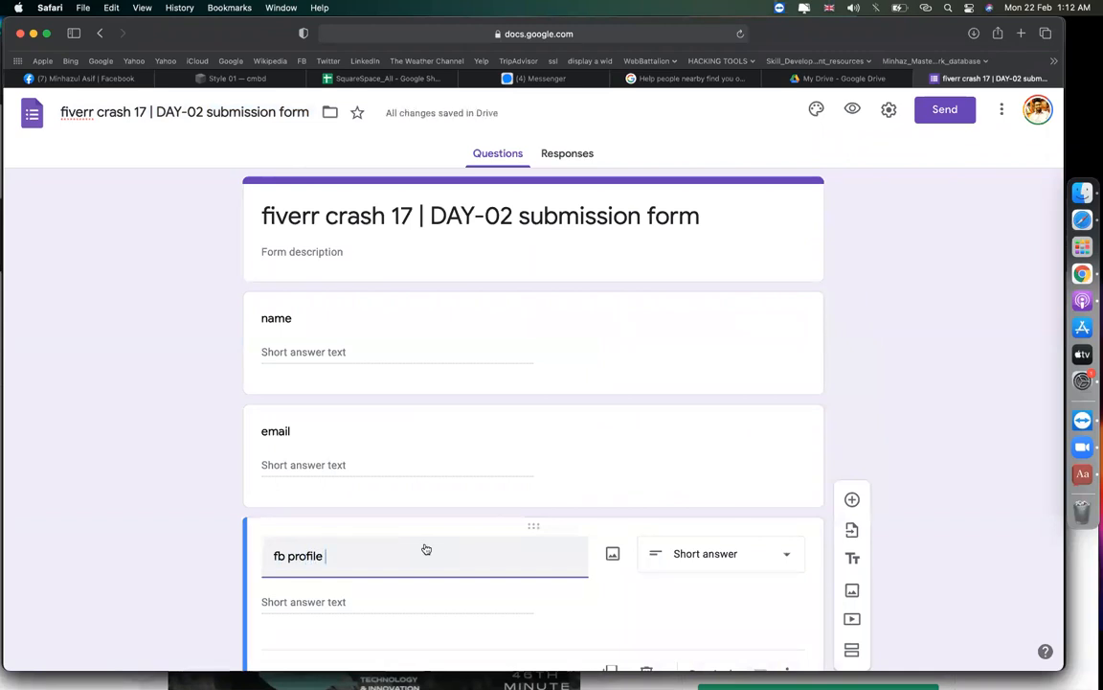
# Duplicate the fb profile question and make the original fb profile and email questions required.
pyautogui.scroll(-2, 599, 559)
pyautogui.click(609, 594)
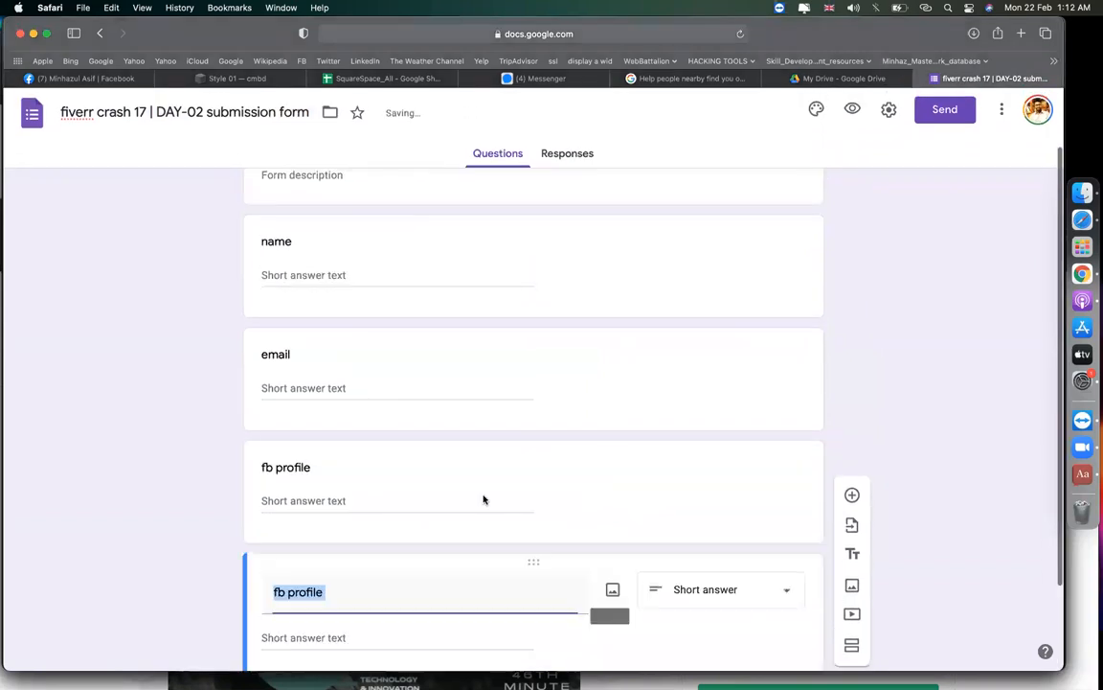
pyautogui.click(408, 391)
pyautogui.click(752, 453)
pyautogui.scroll(-2, 320, 521)
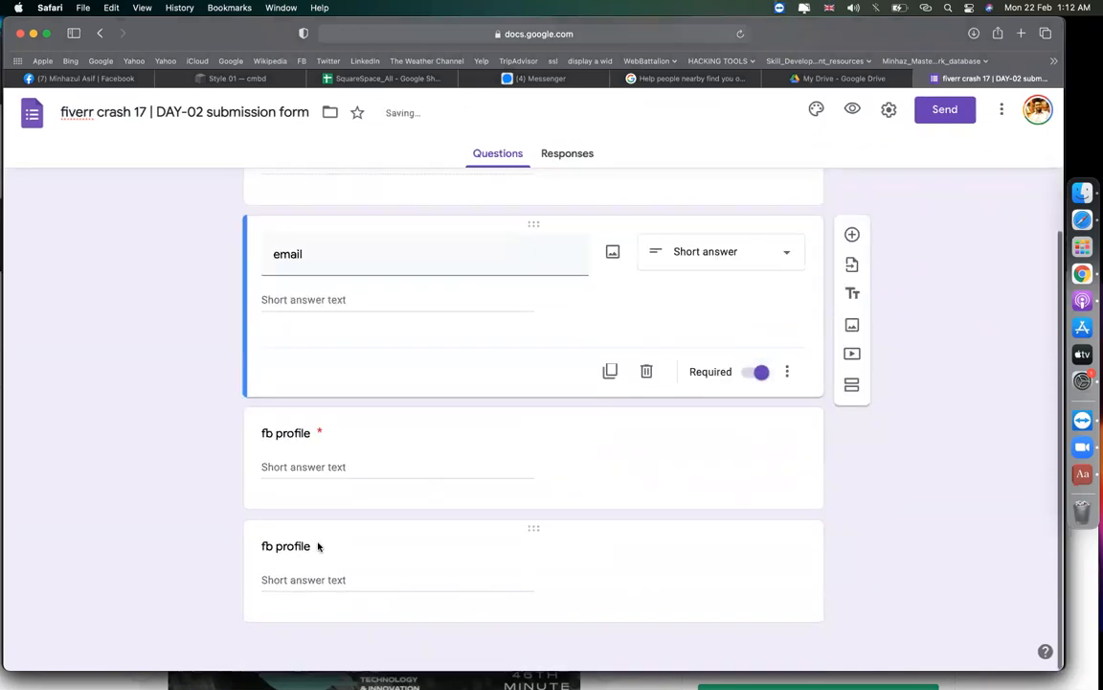
# Retitle the duplicated fb profile question "phone" and make it required.
pyautogui.click(318, 545)
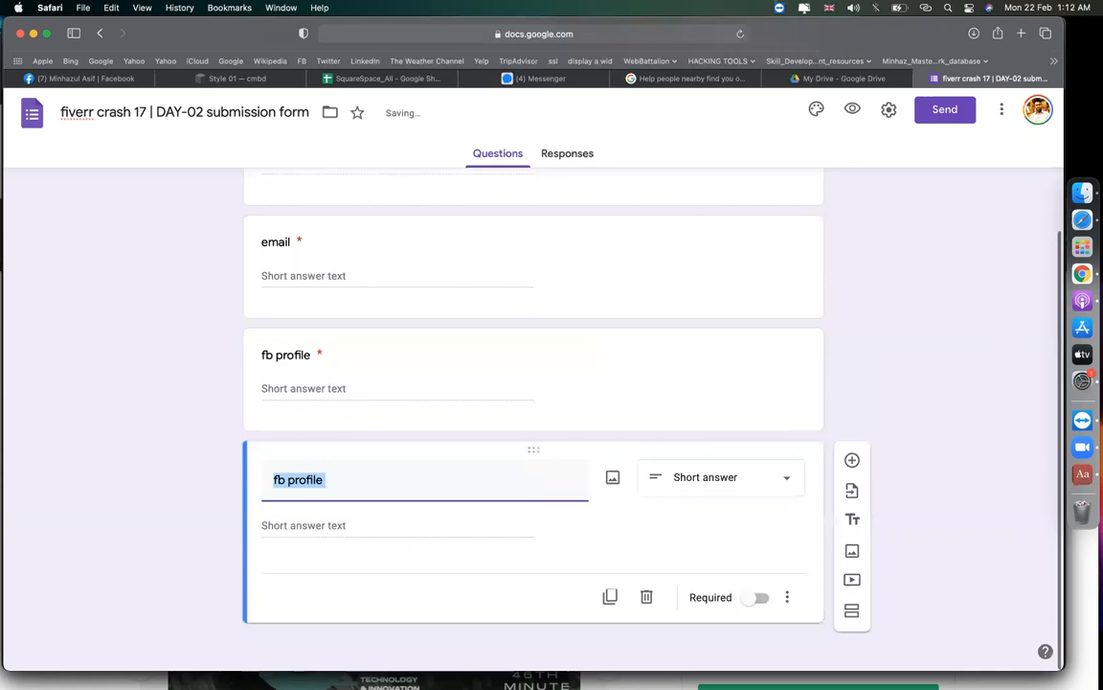
pyautogui.write('phone')
pyautogui.click(758, 597)
# Duplicate the phone question and retitle the copy "GIG-01 Docs".
pyautogui.click(610, 596)
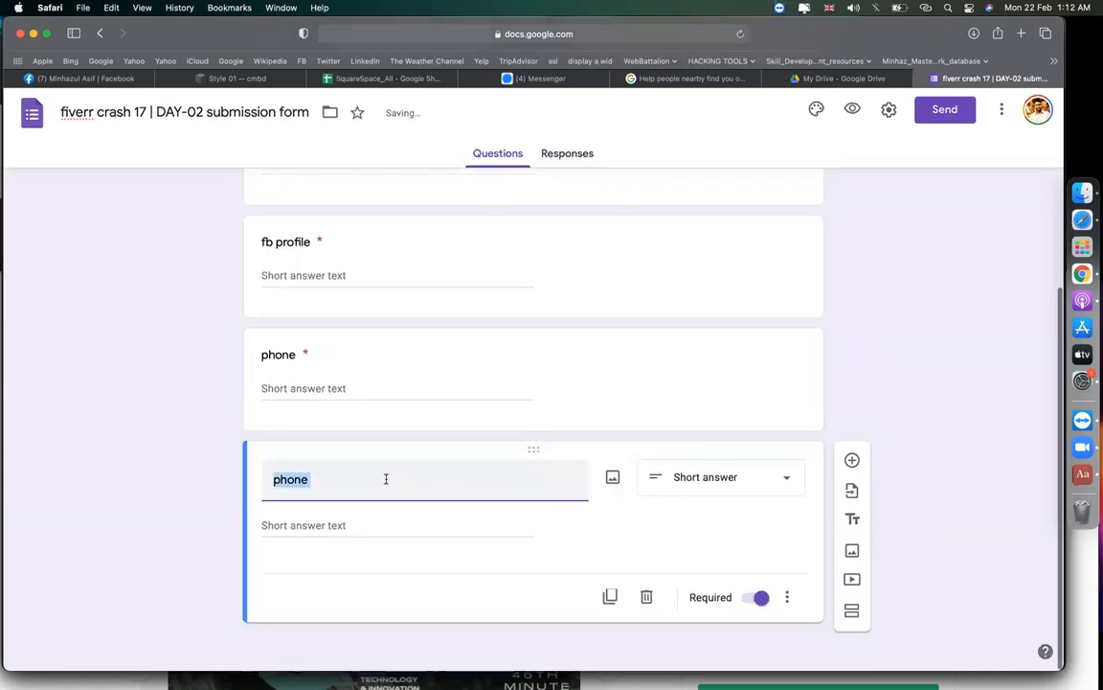
pyautogui.write('G')
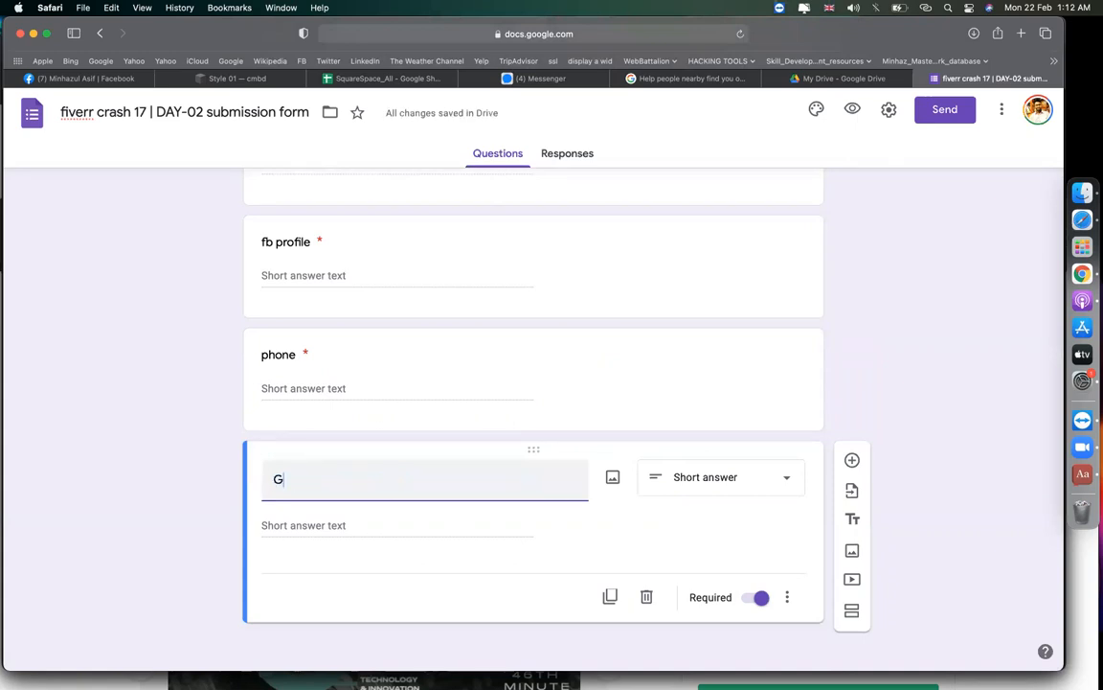
pyautogui.write('IG-01 Docs')
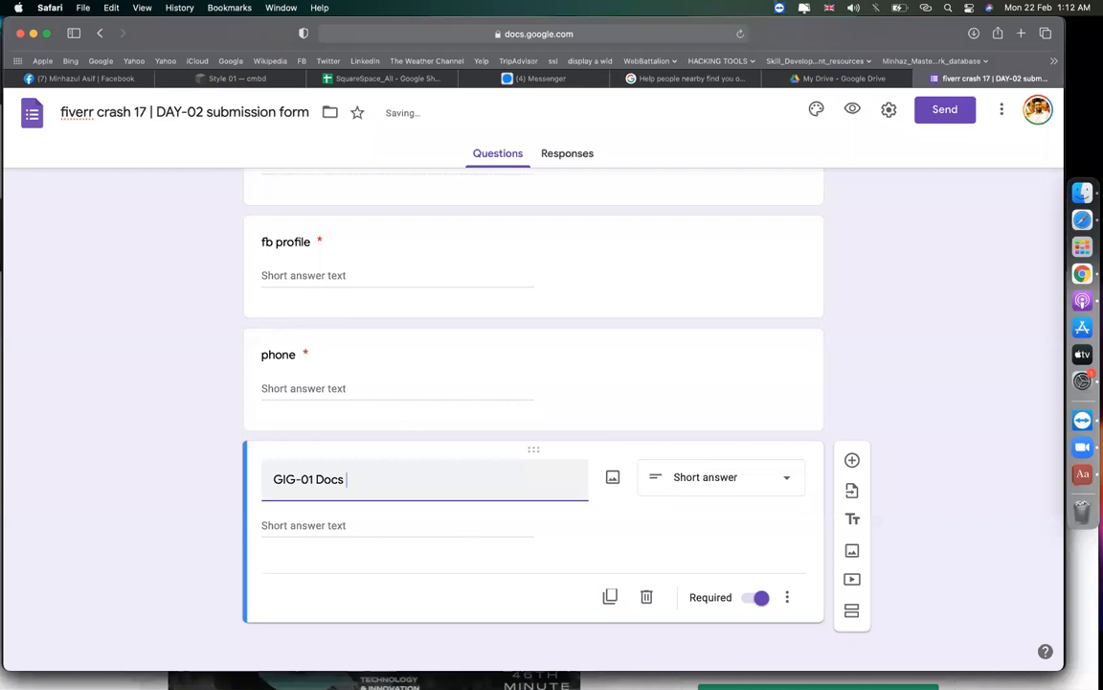
pyautogui.press('super+a')
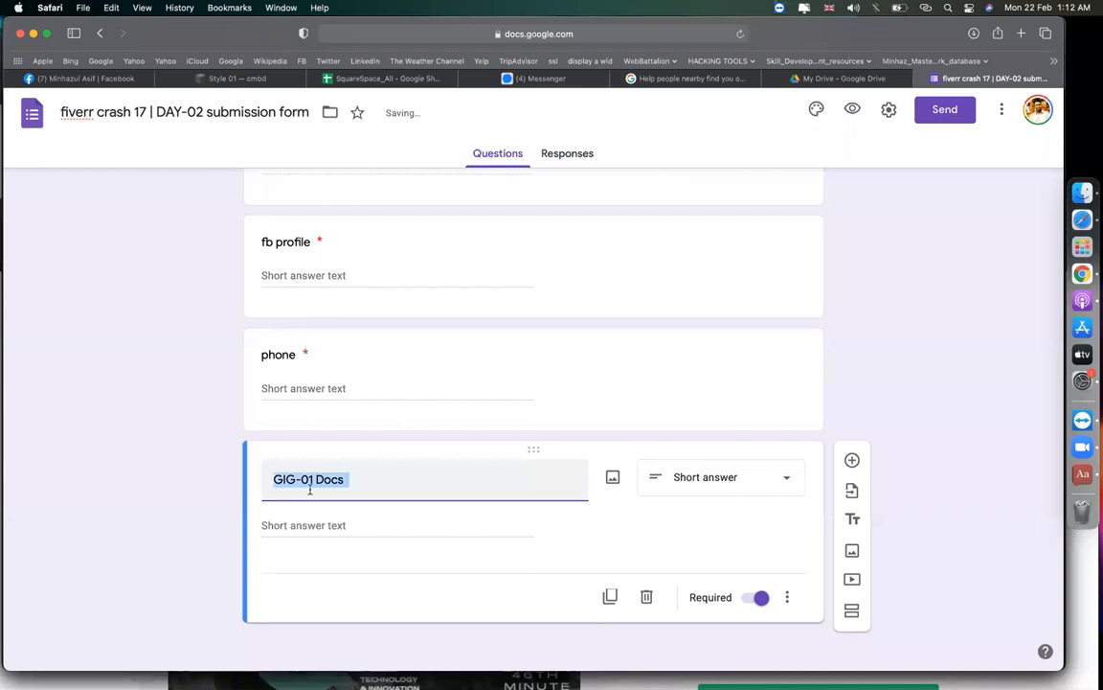
# Add two more required short-answer questions titled "GIG-02 Docs" and "GIG-03 Docs" by duplicating the GIG-01 Docs question.
pyautogui.click(610, 596)
pyautogui.click(321, 488)
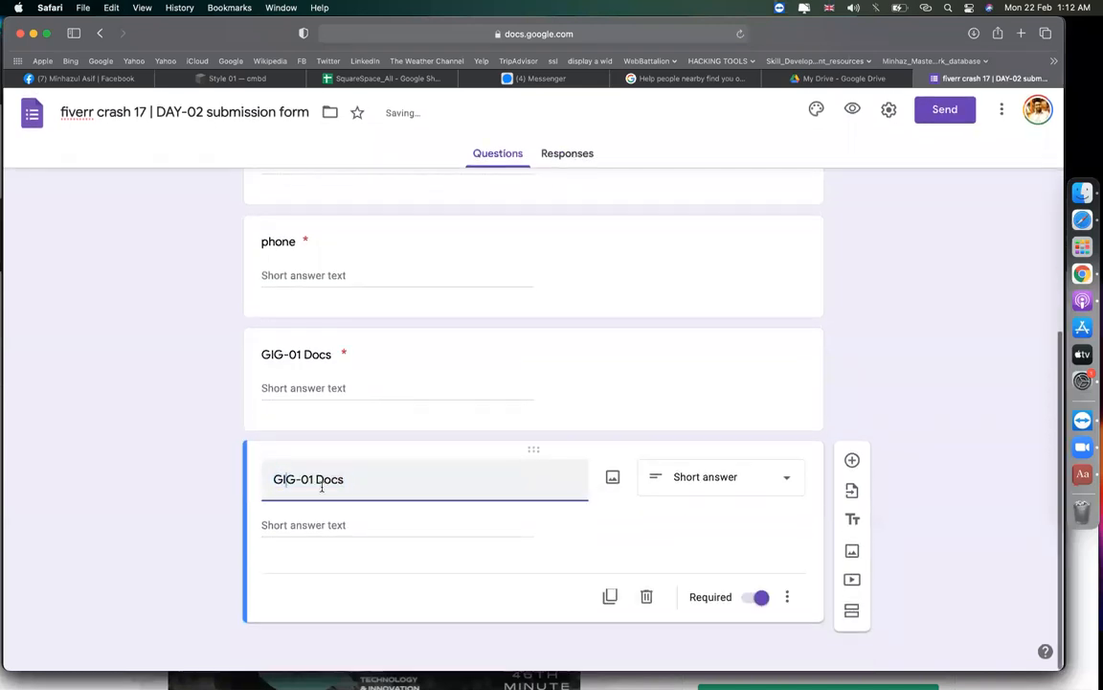
pyautogui.press('BackSpace')
pyautogui.write('2')
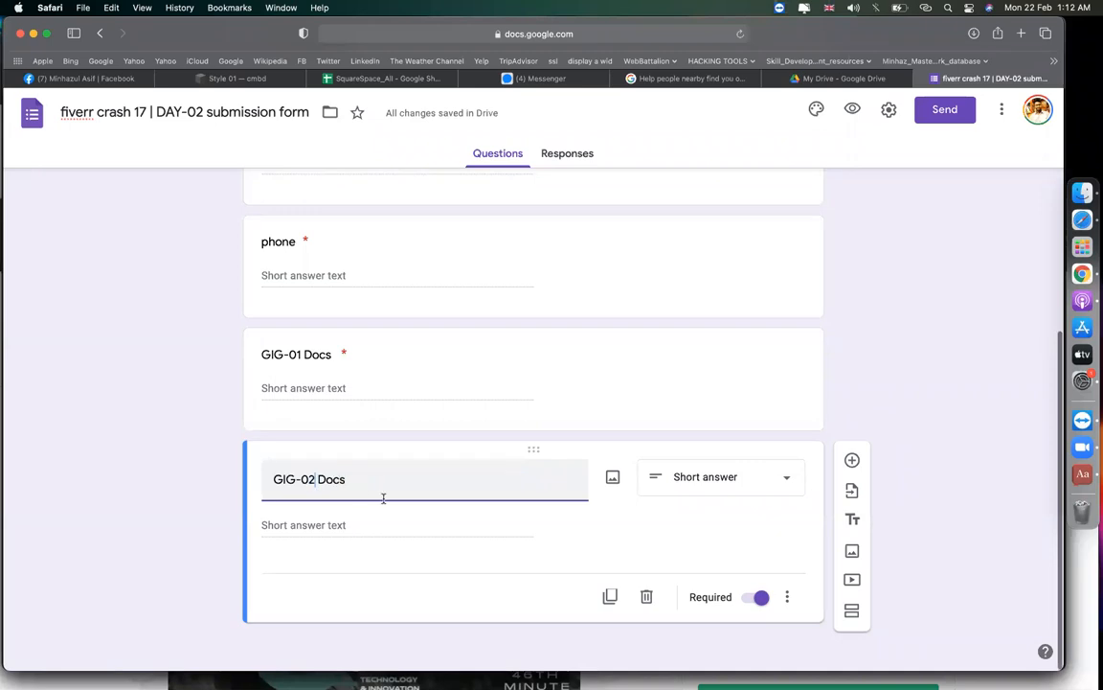
pyautogui.click(608, 595)
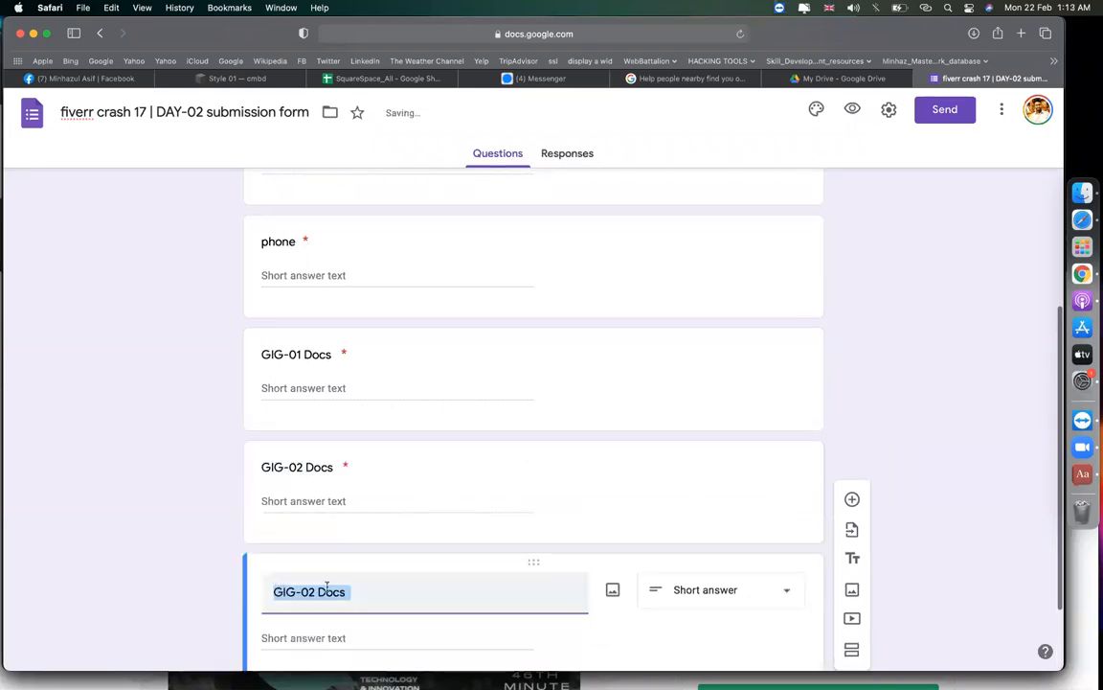
pyautogui.click(316, 591)
pyautogui.press('BackSpace')
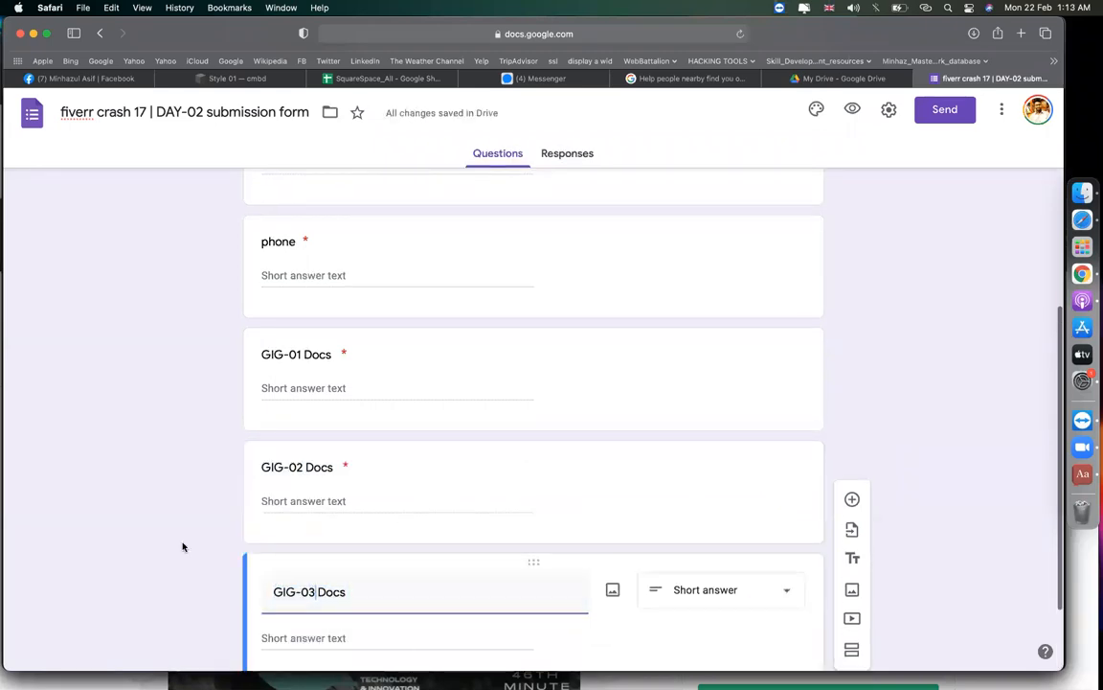
pyautogui.write('3')
pyautogui.scroll(-3, 180, 547)
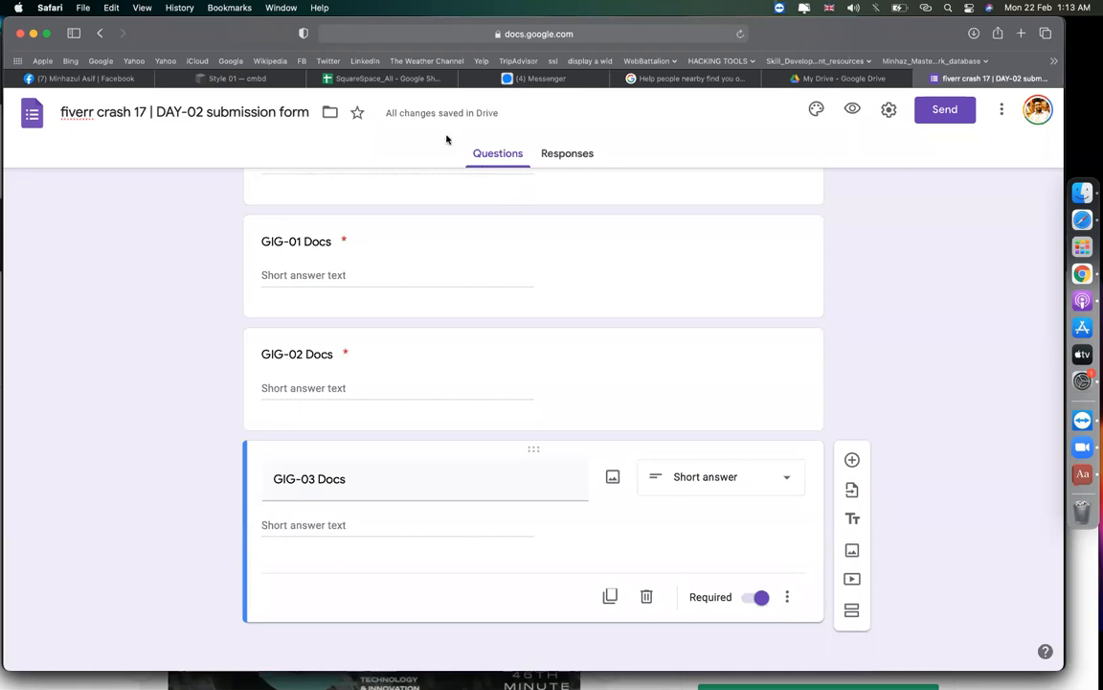
# Review all questions of the submission form, from name through GIG-03 Docs, and their required markers.
pyautogui.tripleClick(889, 350)
pyautogui.click(153, 436)
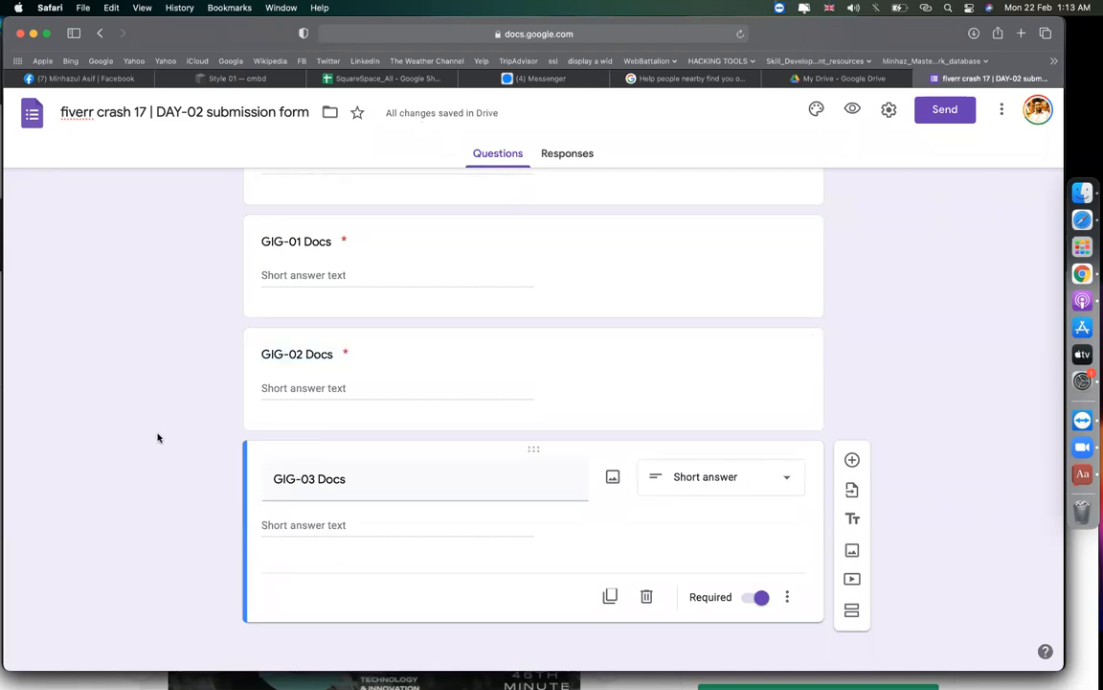
pyautogui.tripleClick(411, 475)
pyautogui.click(426, 484)
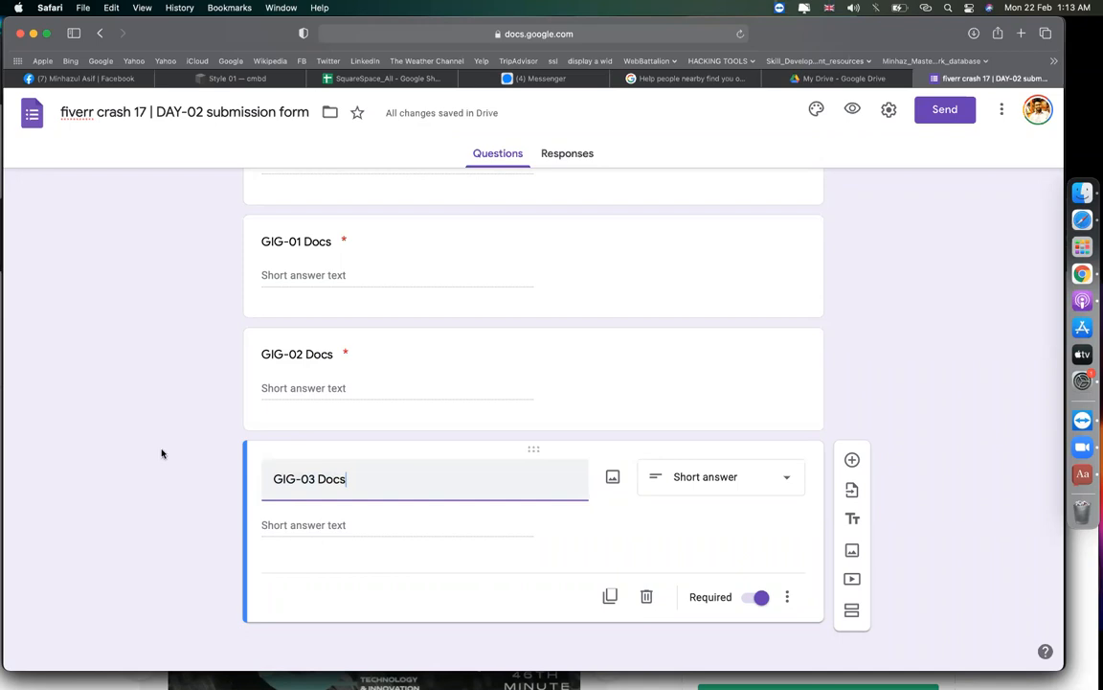
pyautogui.click(315, 352)
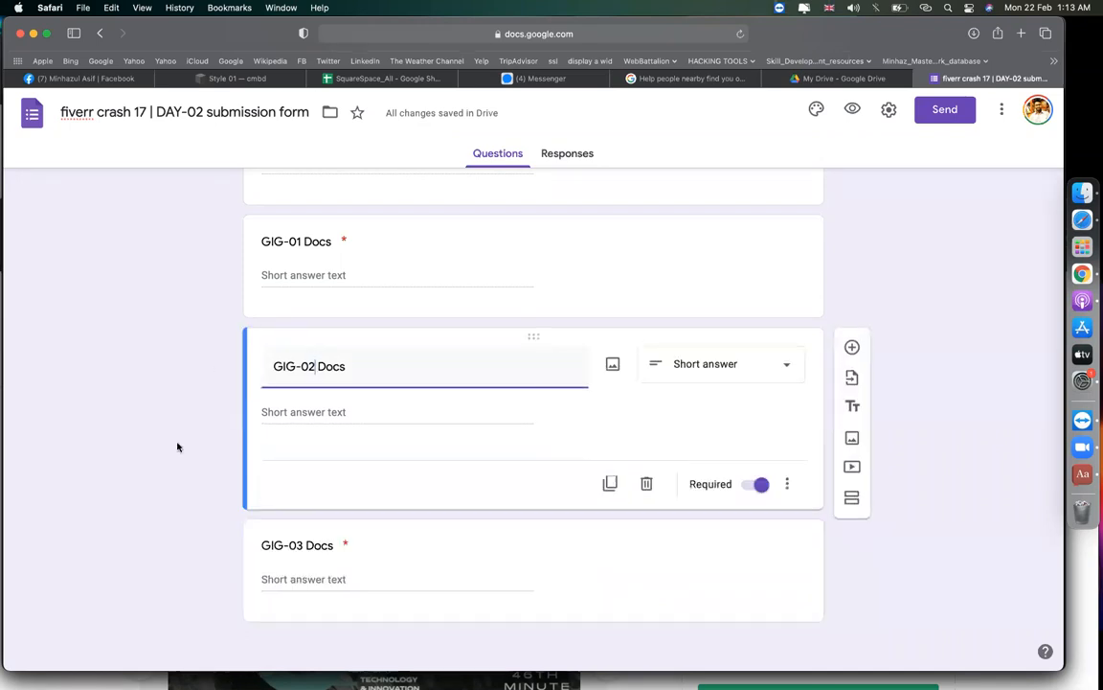
pyautogui.click(306, 580)
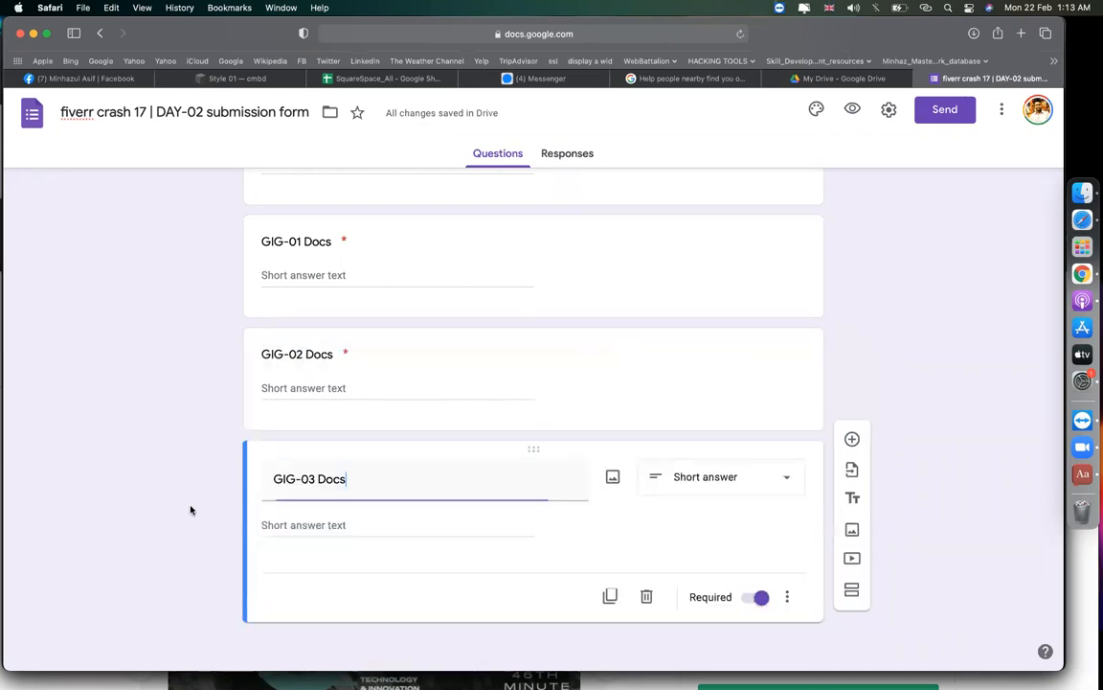
pyautogui.scroll(15, 190, 509)
pyautogui.scroll(-2, 388, 411)
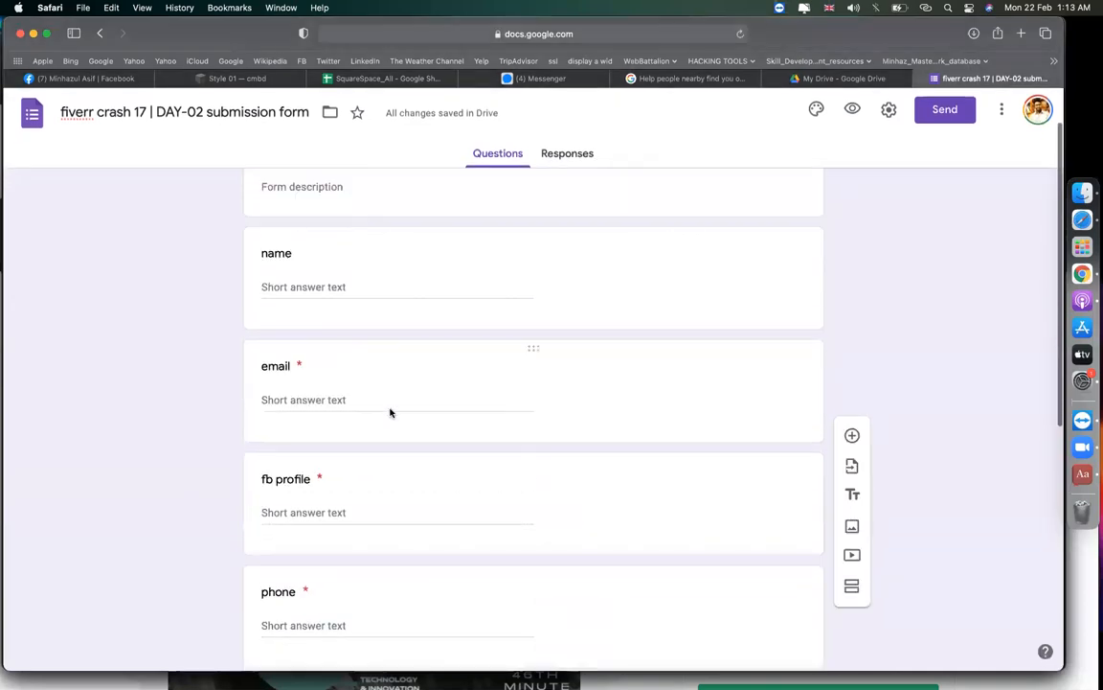
pyautogui.scroll(-5, 389, 413)
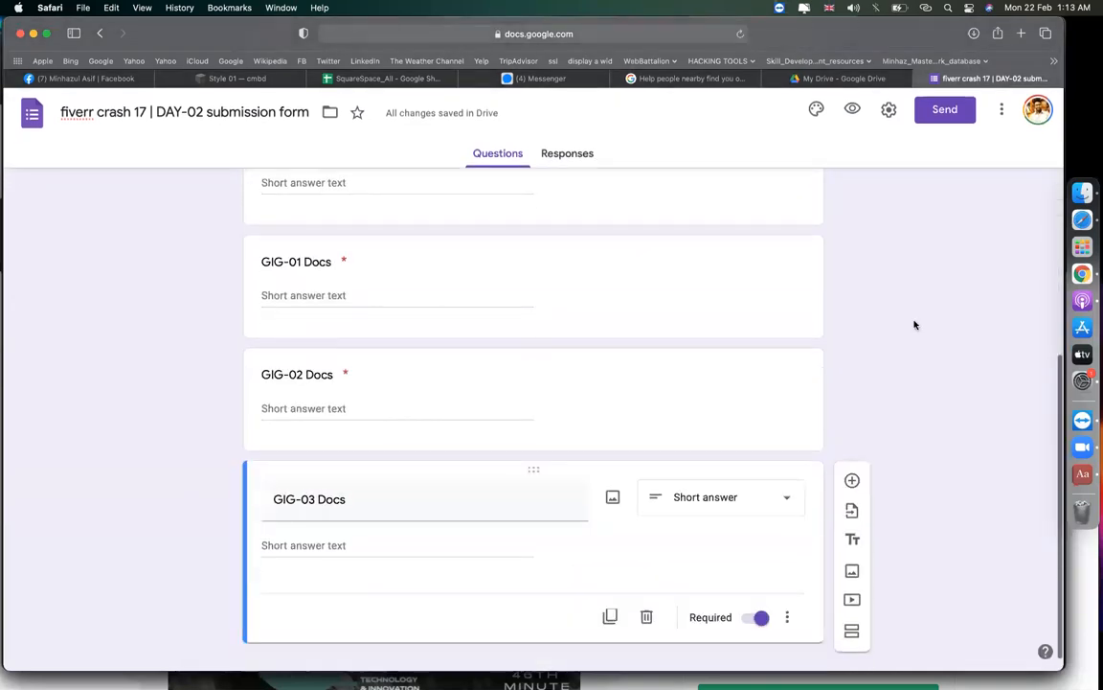
pyautogui.scroll(-1, 414, 356)
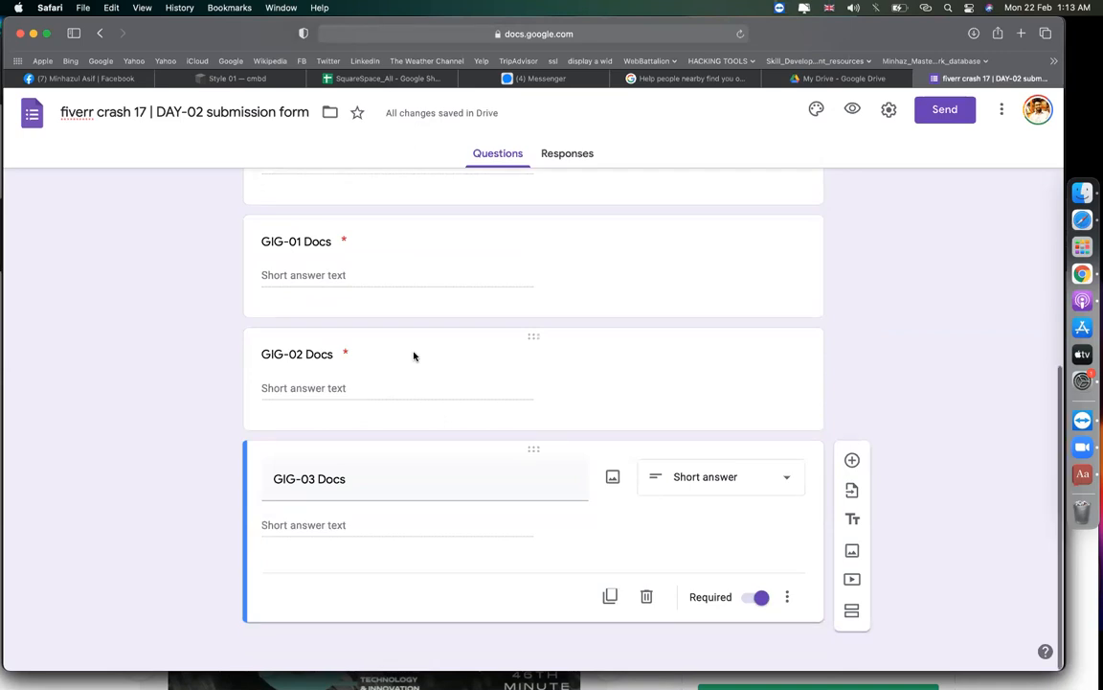
pyautogui.scroll(10, 413, 356)
pyautogui.scroll(2, 974, 325)
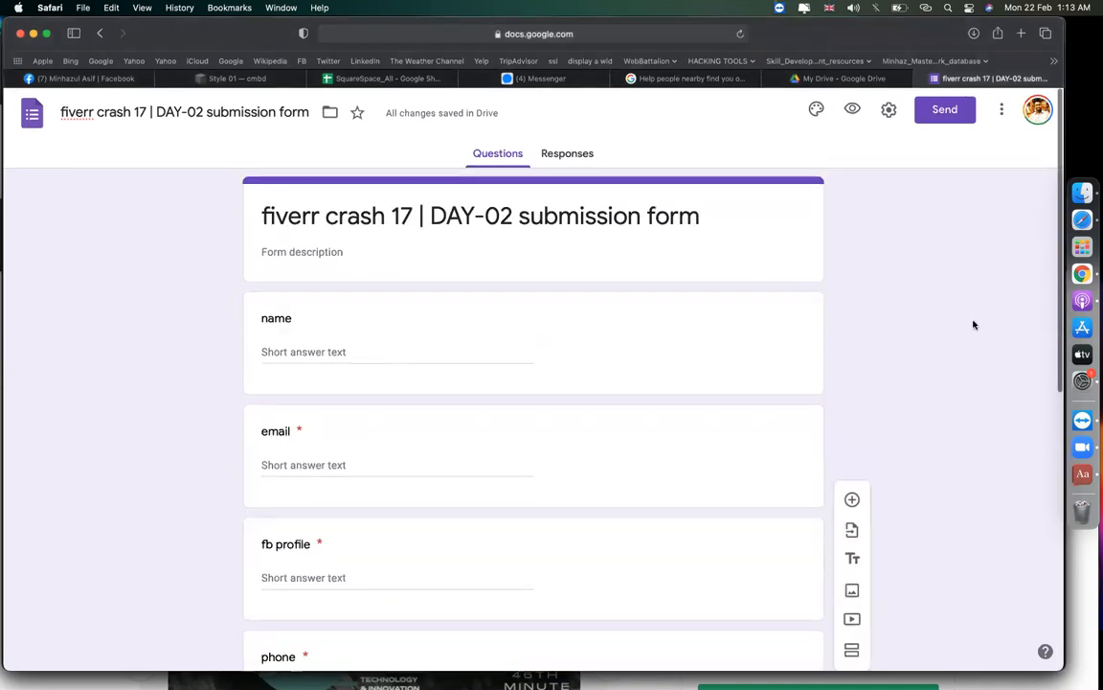
pyautogui.scroll(-6, 974, 324)
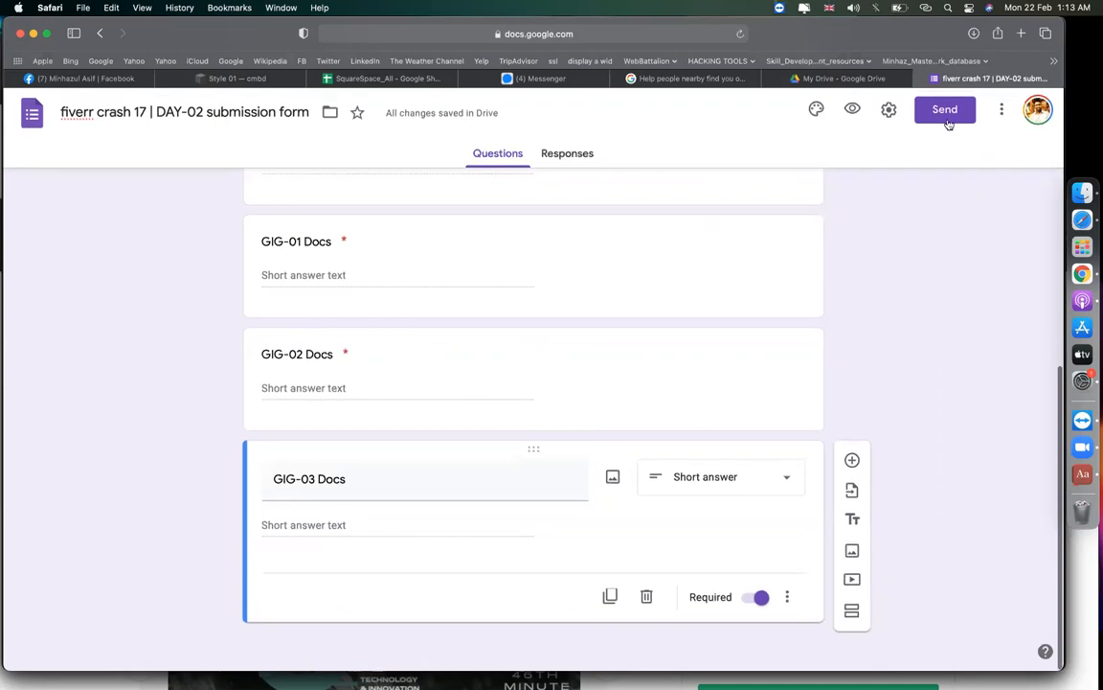
# Generate a shortened share link for the submission form, copy it, and close the sending options.
pyautogui.click(945, 113)
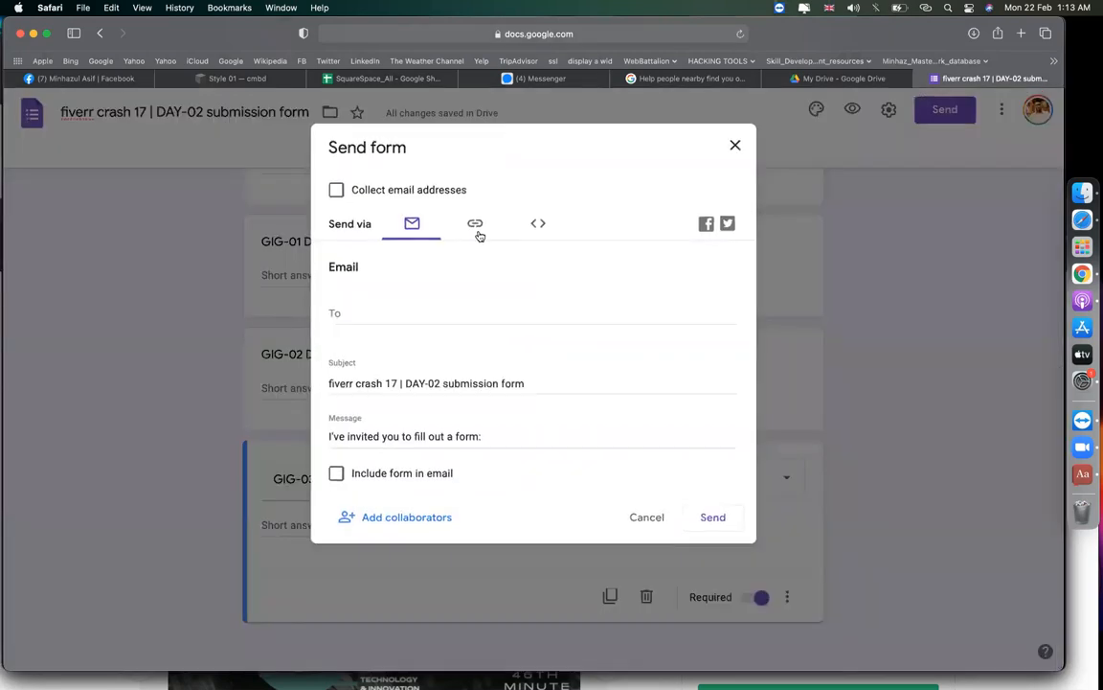
pyautogui.click(475, 224)
pyautogui.click(336, 320)
pyautogui.click(714, 341)
pyautogui.click(735, 145)
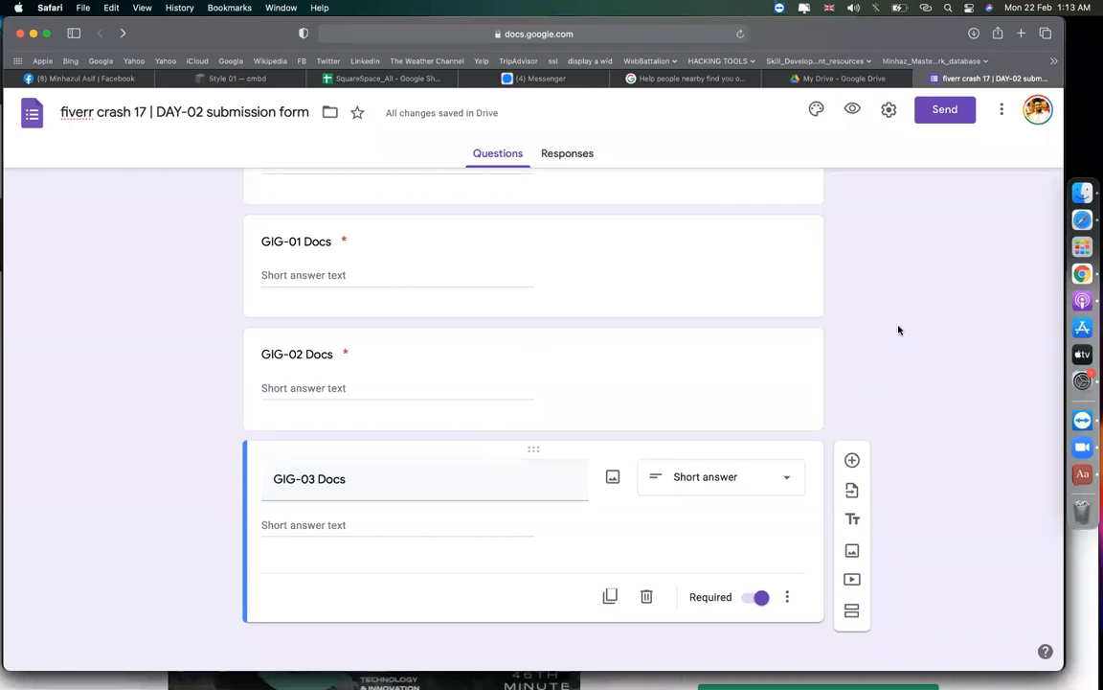
# Switch to Google Classroom at classroom.google.com in place of the Drive page and open the classwork of the CMBD-87(Fiverr Crash 17) class.
pyautogui.click(856, 80)
pyautogui.click(573, 34)
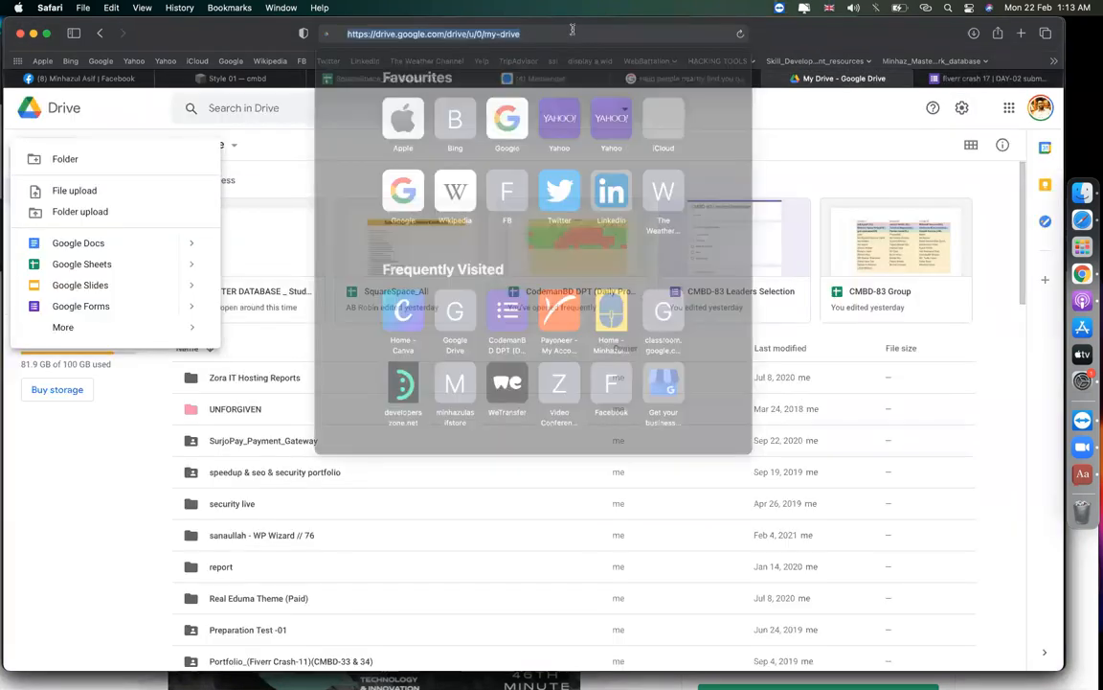
pyautogui.write('classroom.google.com')
pyautogui.press('Return')
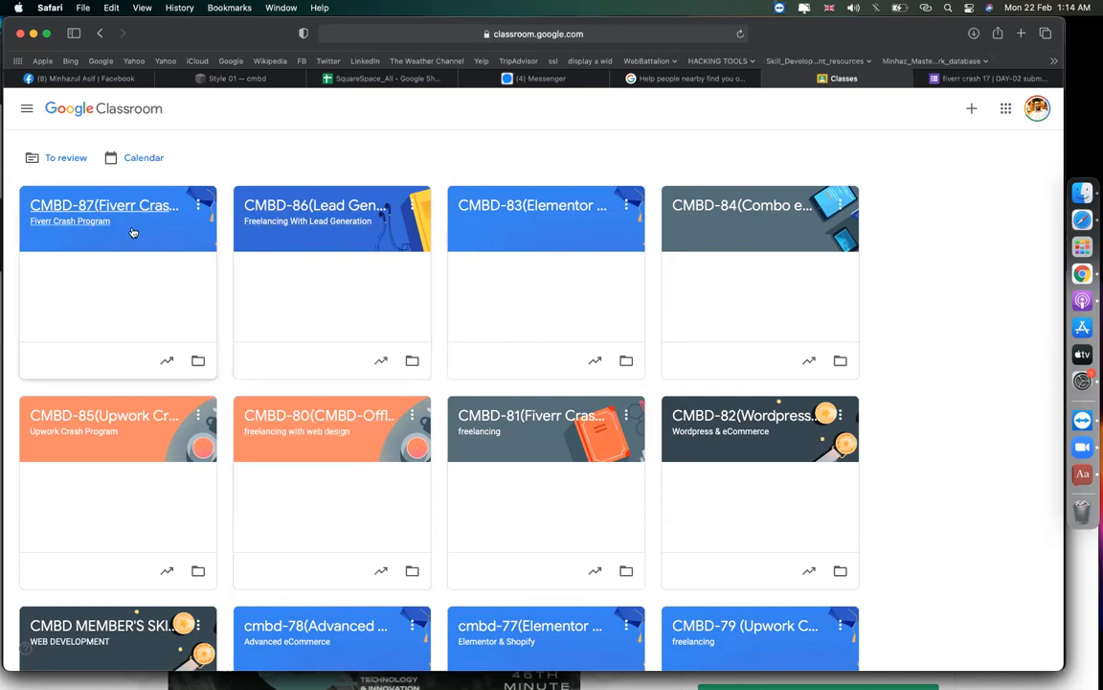
pyautogui.click(72, 192)
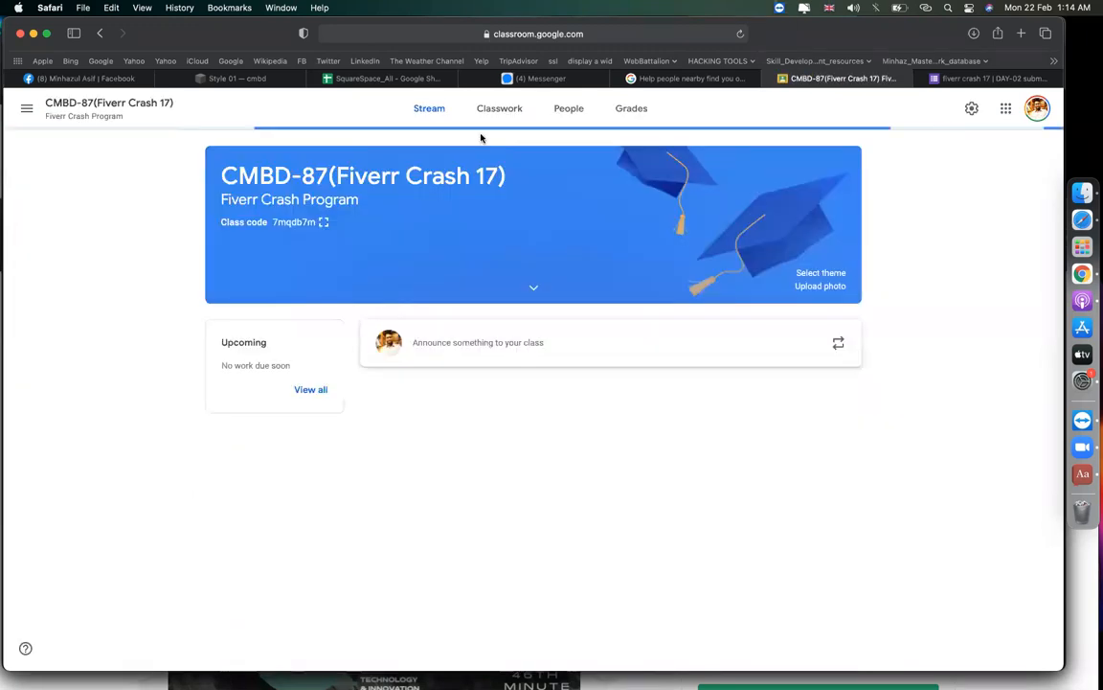
pyautogui.click(499, 111)
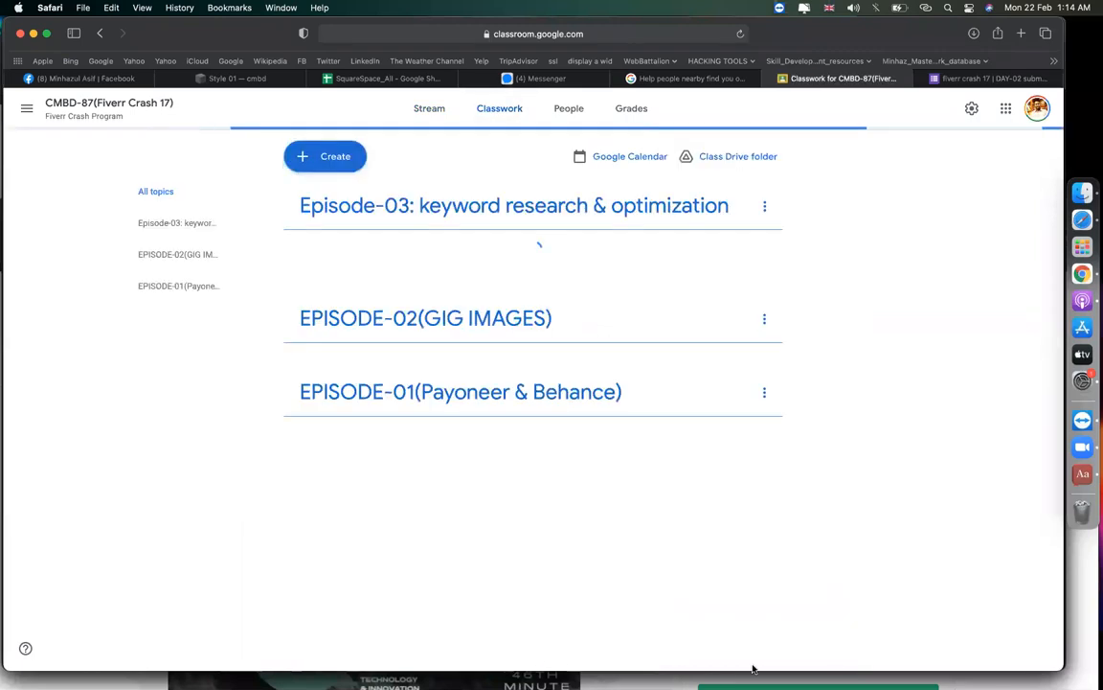